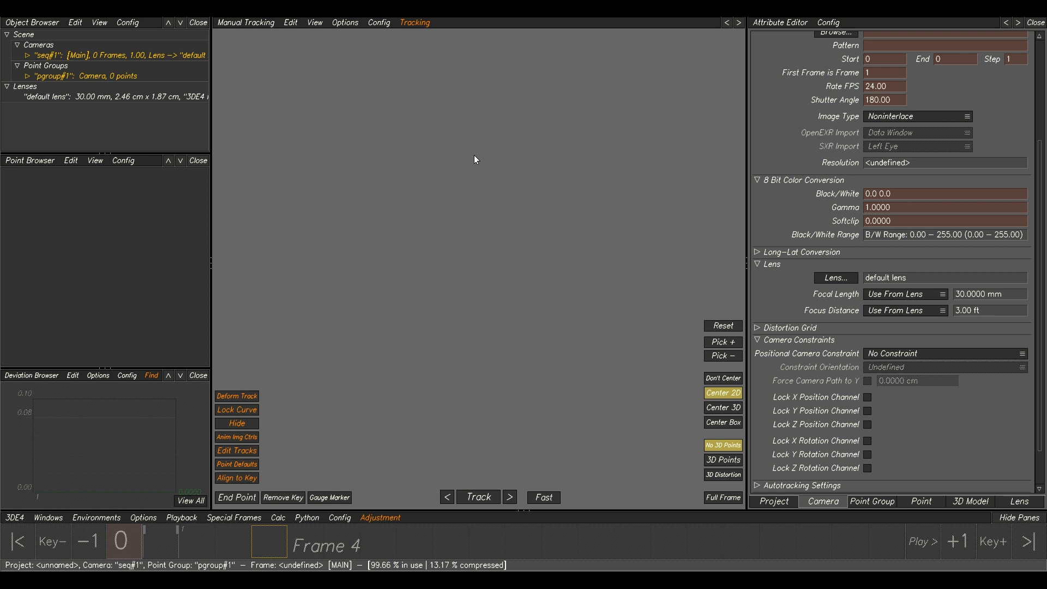
click(130, 57)
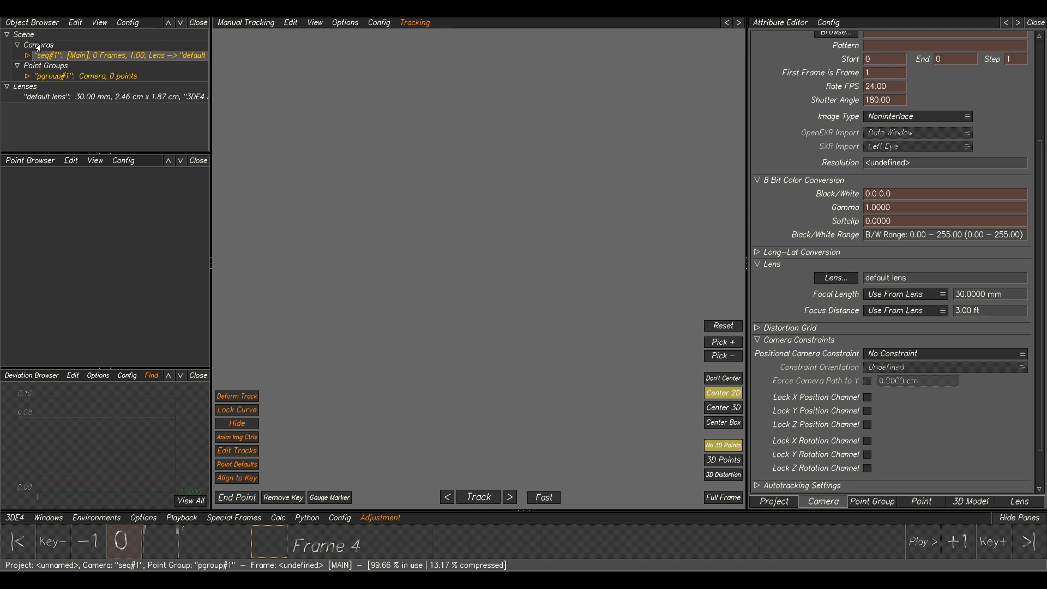
right_click(60, 57)
mouse_move(85, 74)
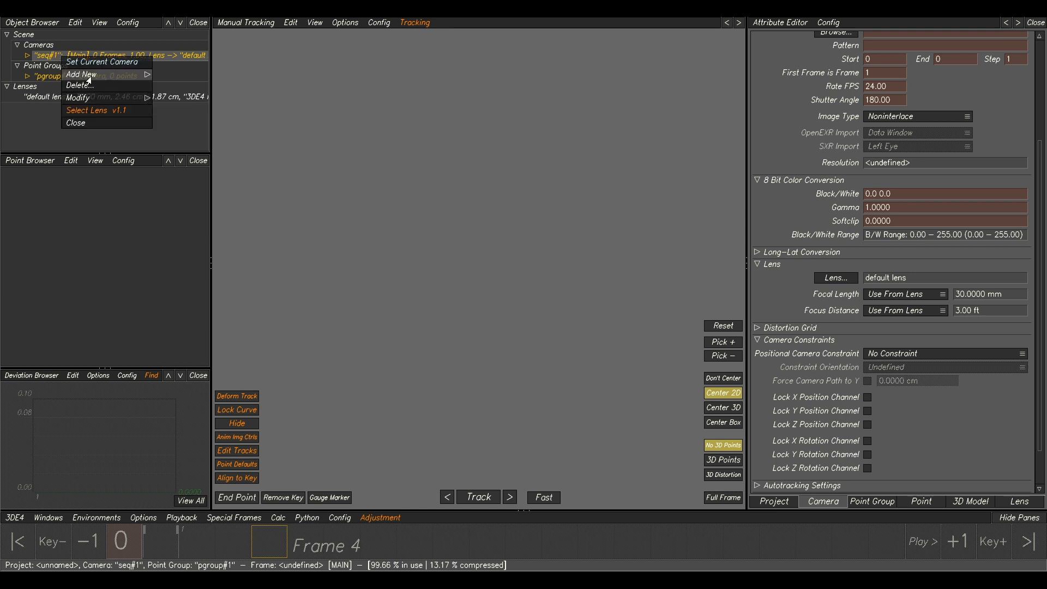
click(426, 238)
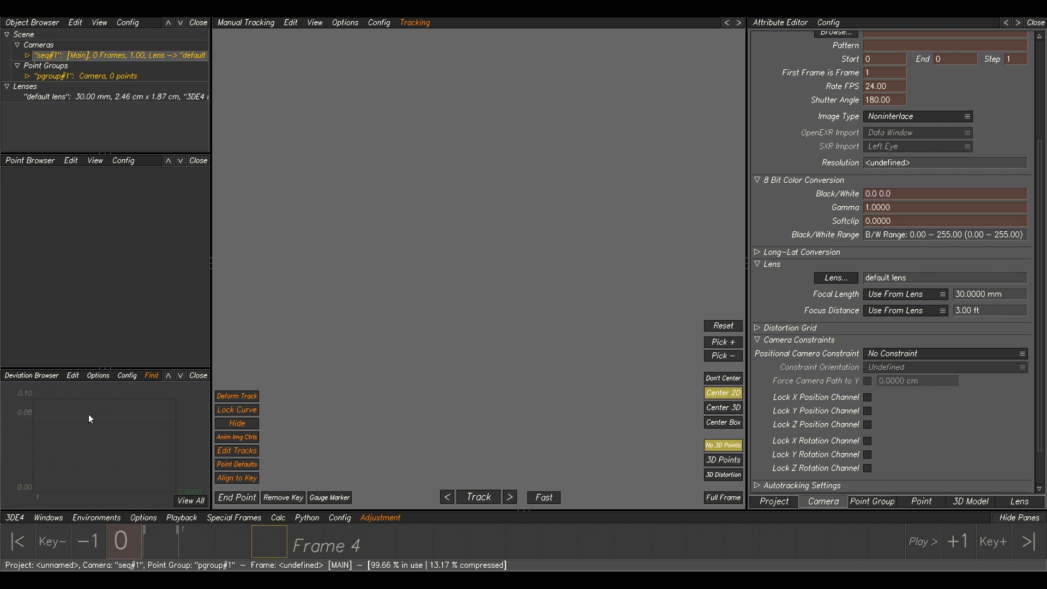
Try to import multiple reference frames using g:\VFXtutors\Matchmove\MM027\Images\IMG_3845.tif as the directory and IMG* as the filter pattern.
click(16, 518)
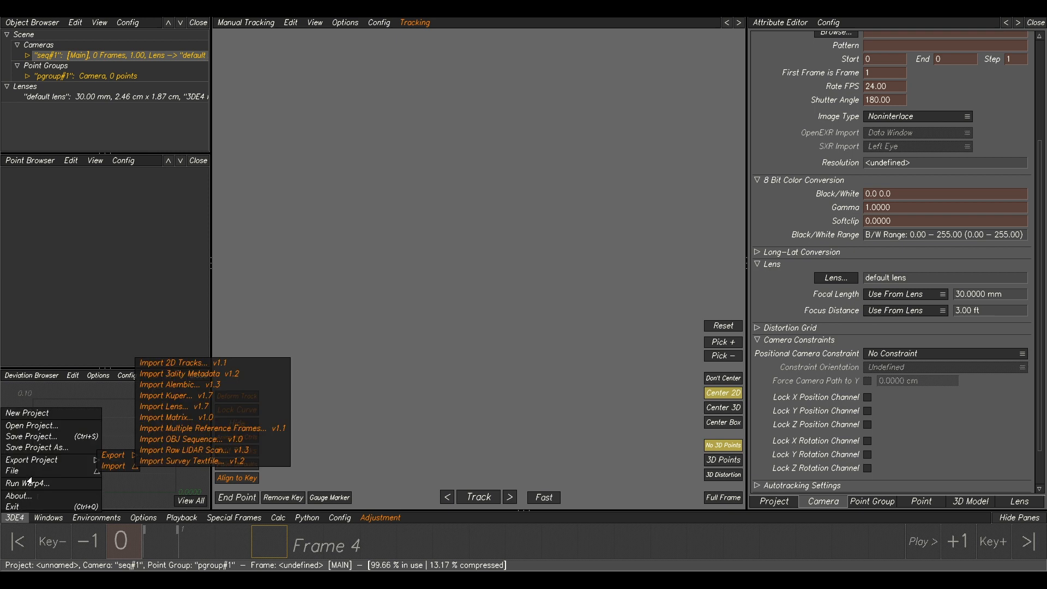
click(206, 429)
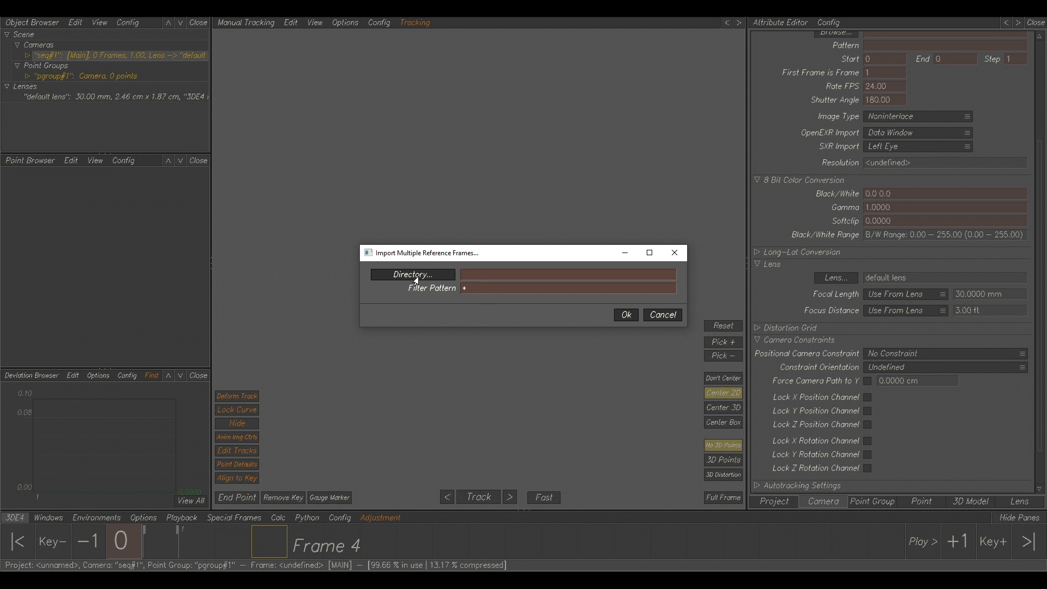
click(431, 273)
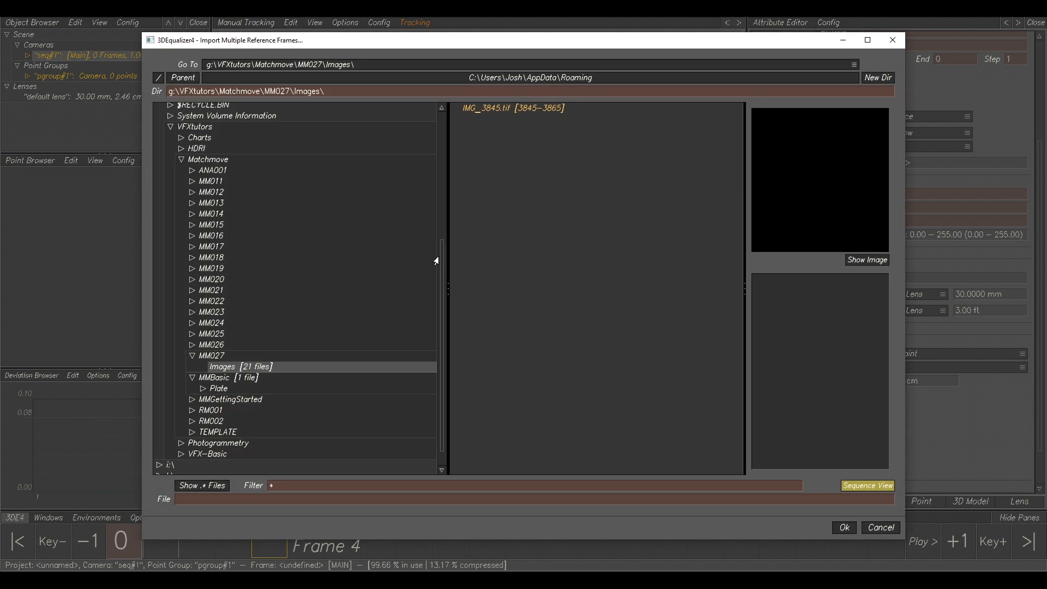
click(494, 109)
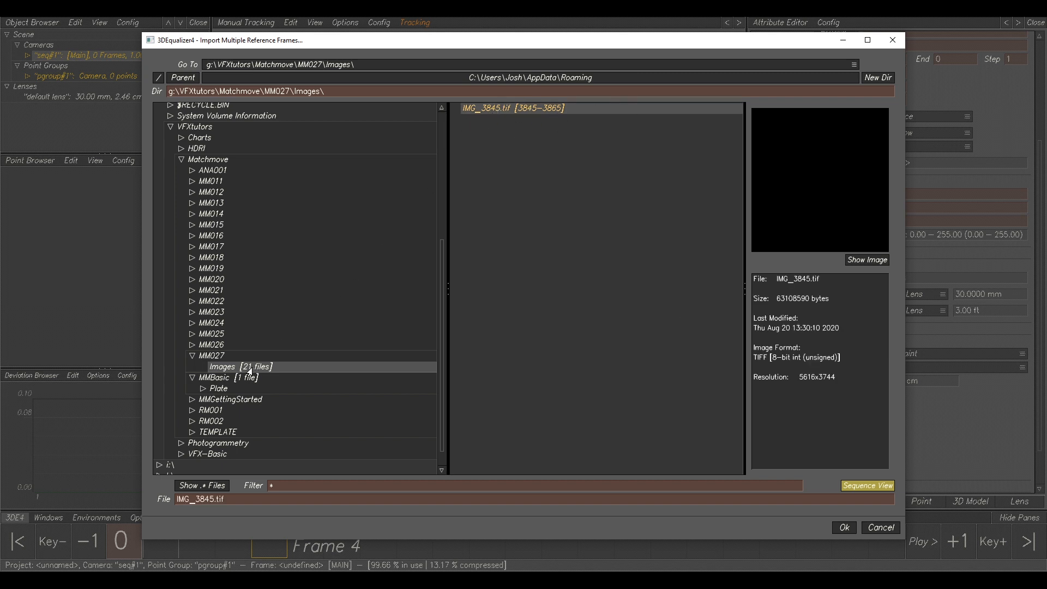
click(223, 368)
click(223, 368)
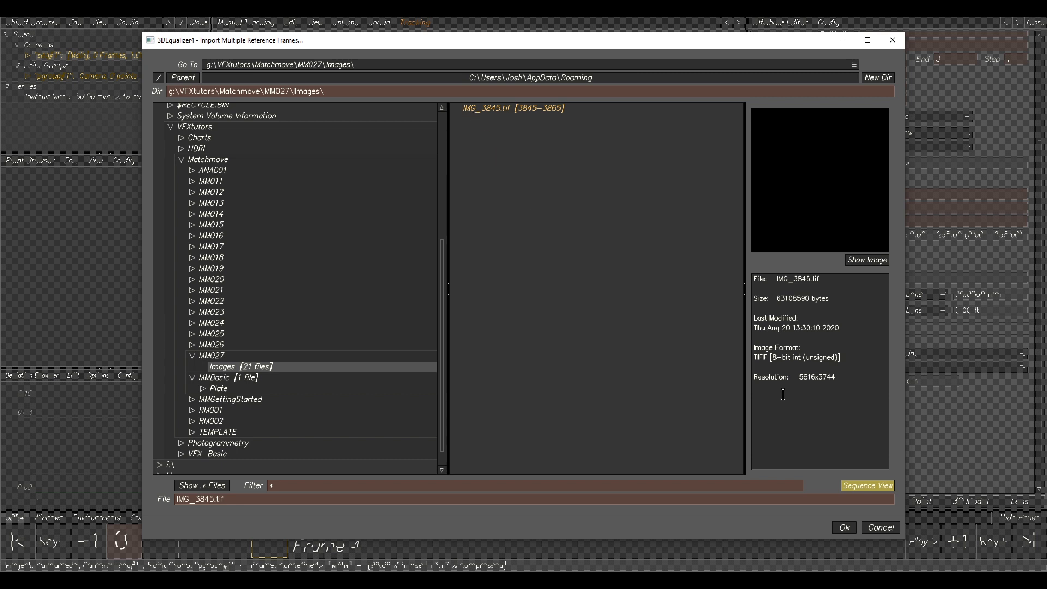
click(844, 527)
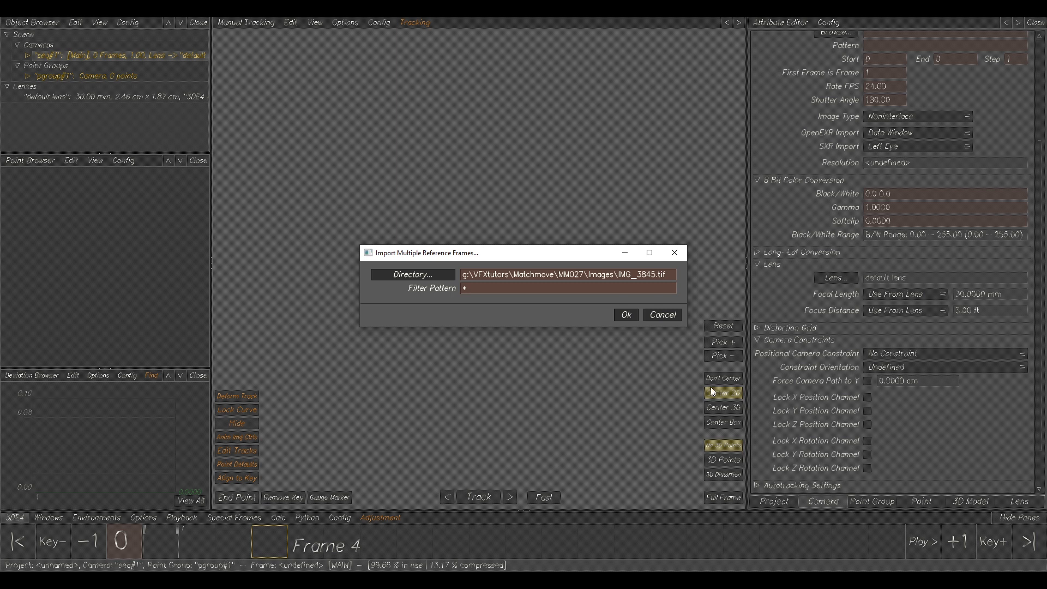
click(463, 289)
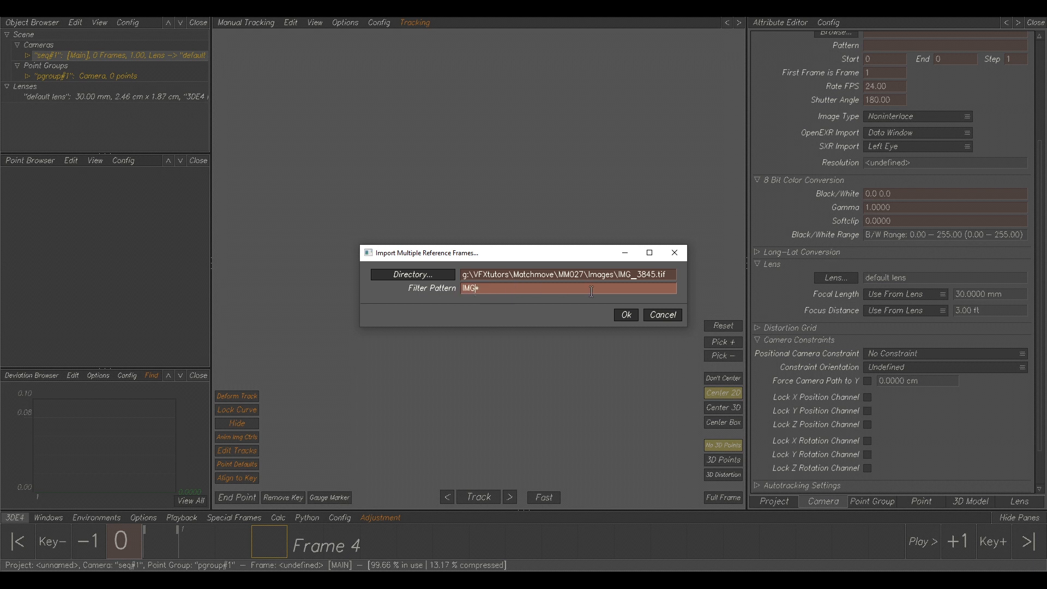
click(627, 316)
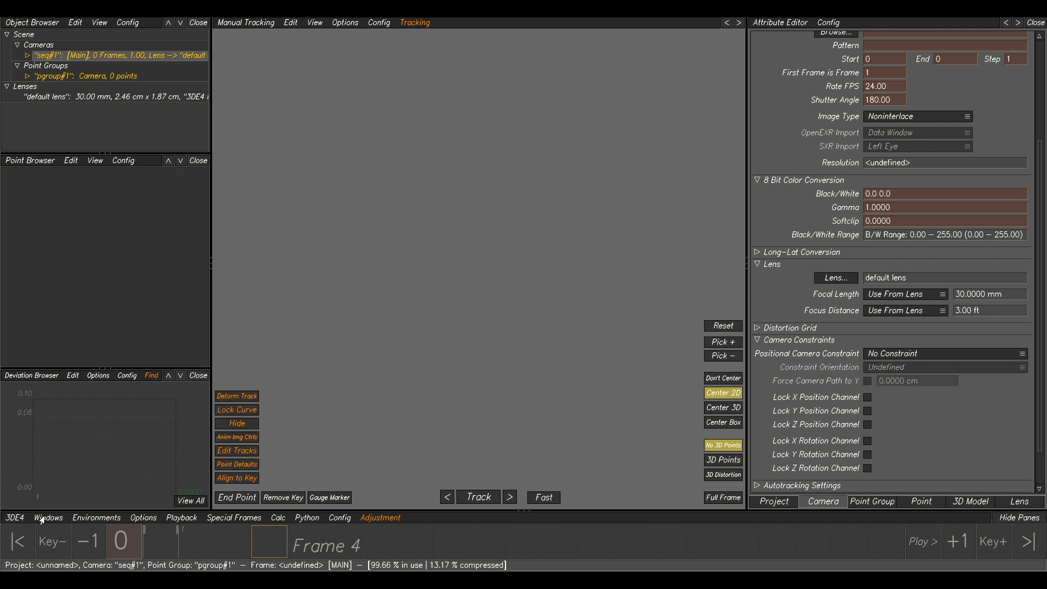
Import multiple reference frames from the folder g:\VFXtutors\Matchmove\MM027\Images\ with the filter pattern IMG*.
click(15, 518)
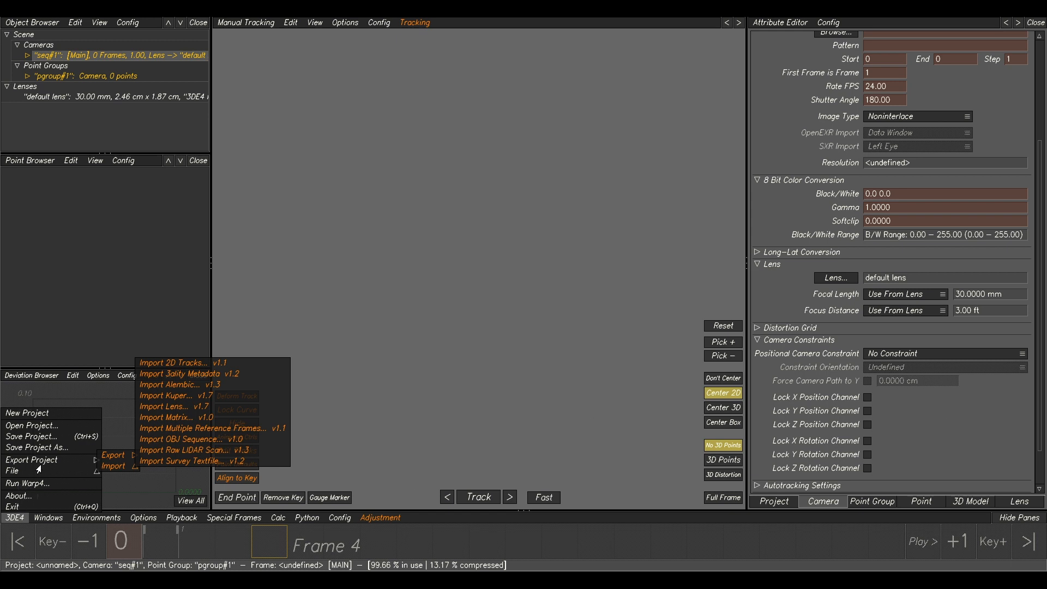
click(197, 429)
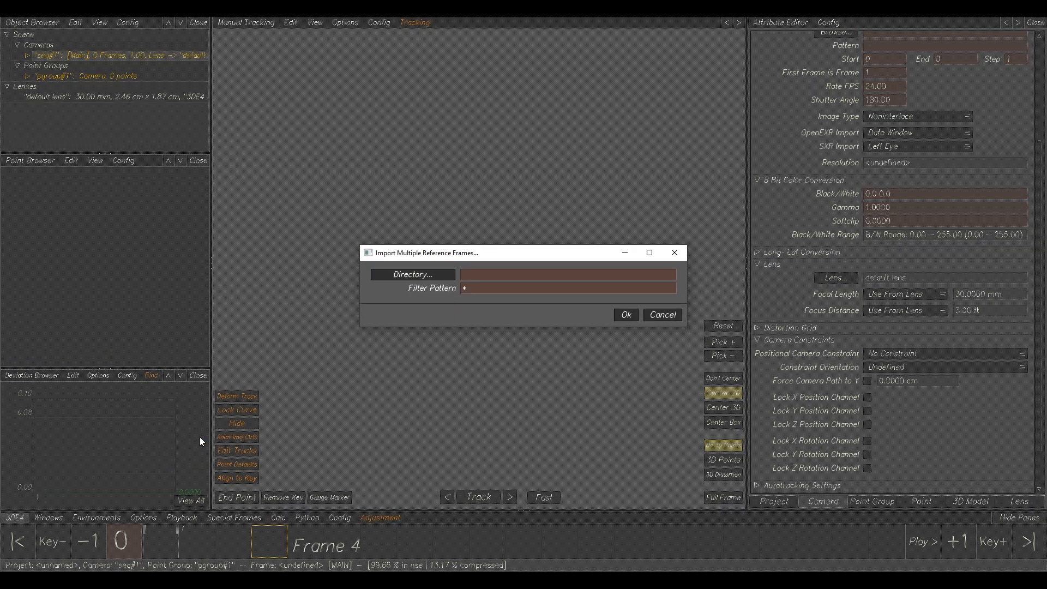
click(417, 274)
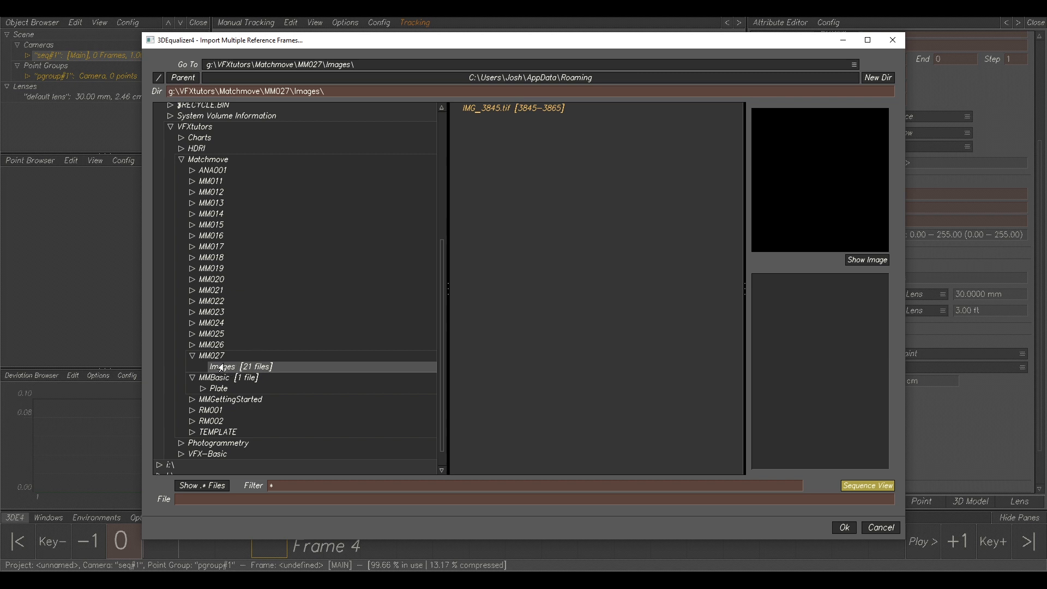
click(840, 529)
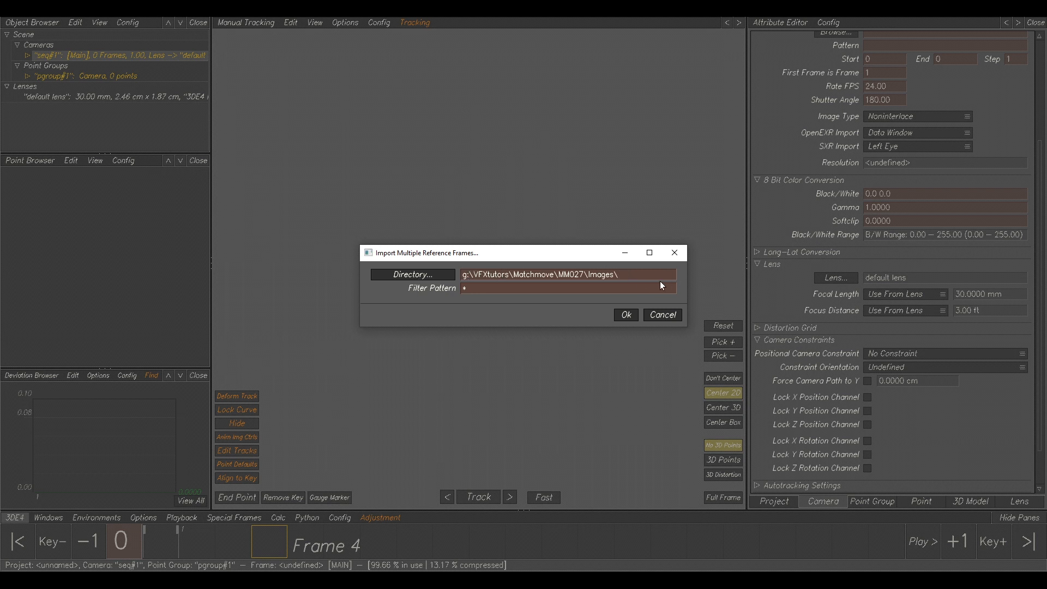
click(469, 289)
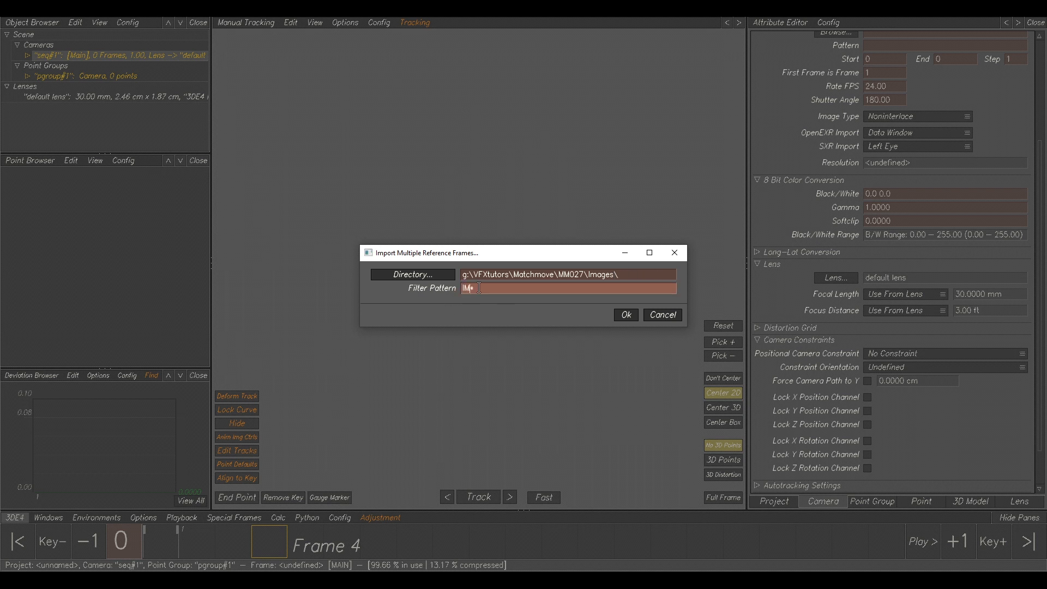
click(625, 315)
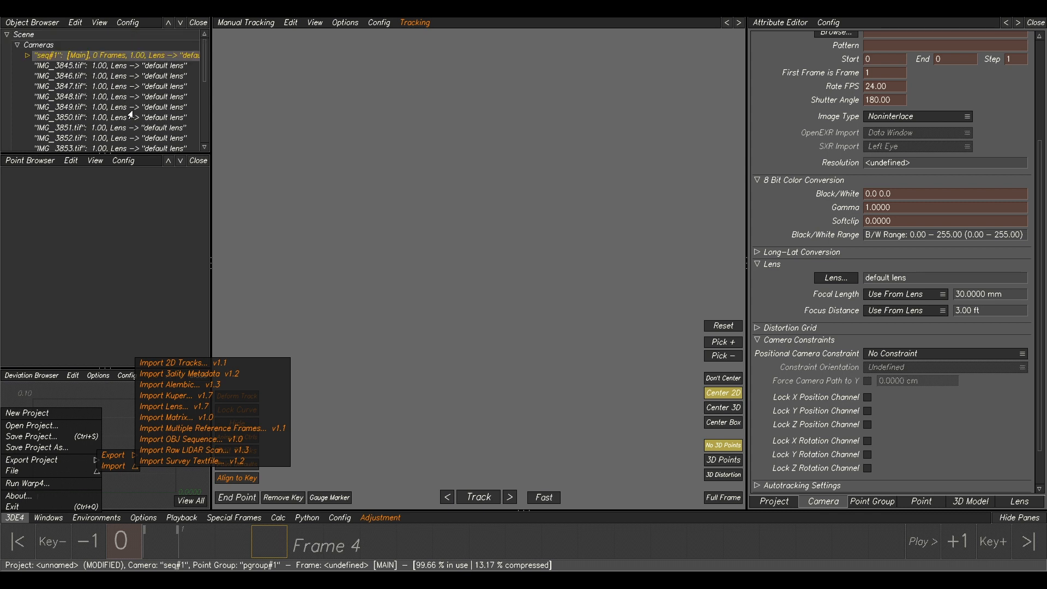
Delete the empty sequence camera seq#1 from the scene.
right_click(131, 57)
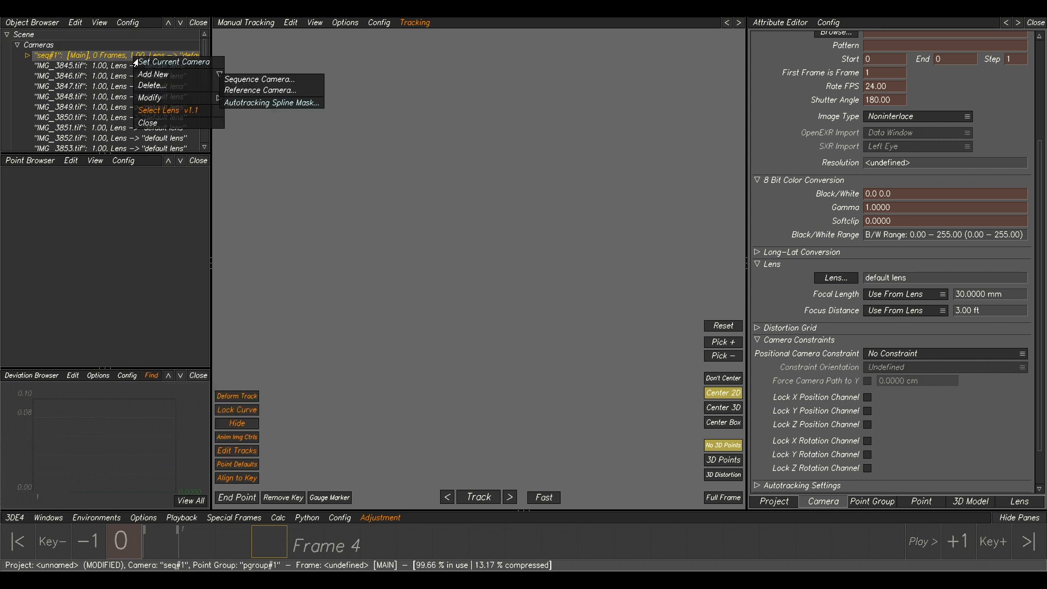
click(156, 86)
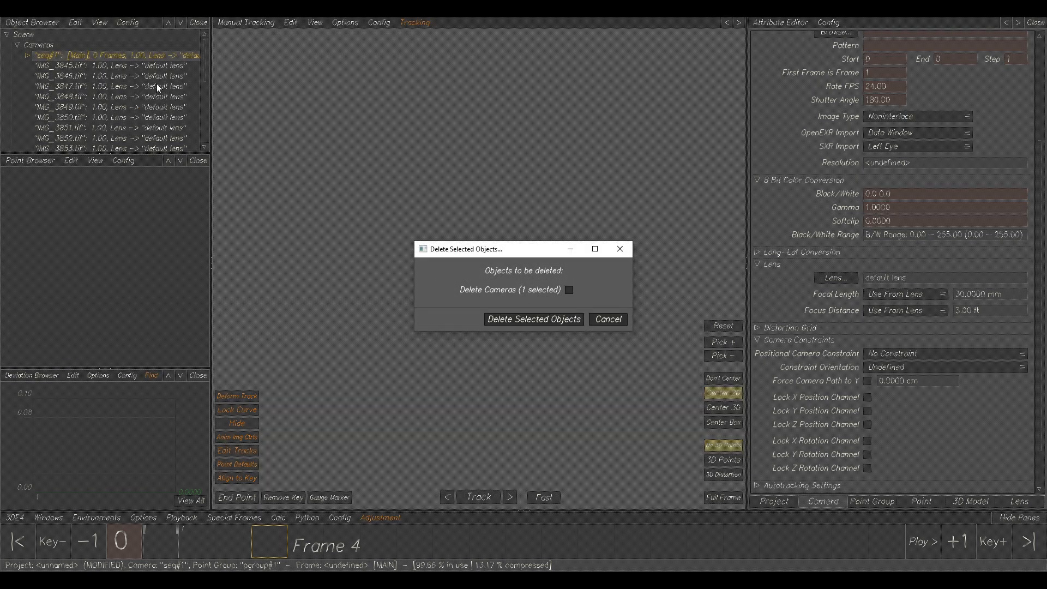
click(569, 291)
click(548, 319)
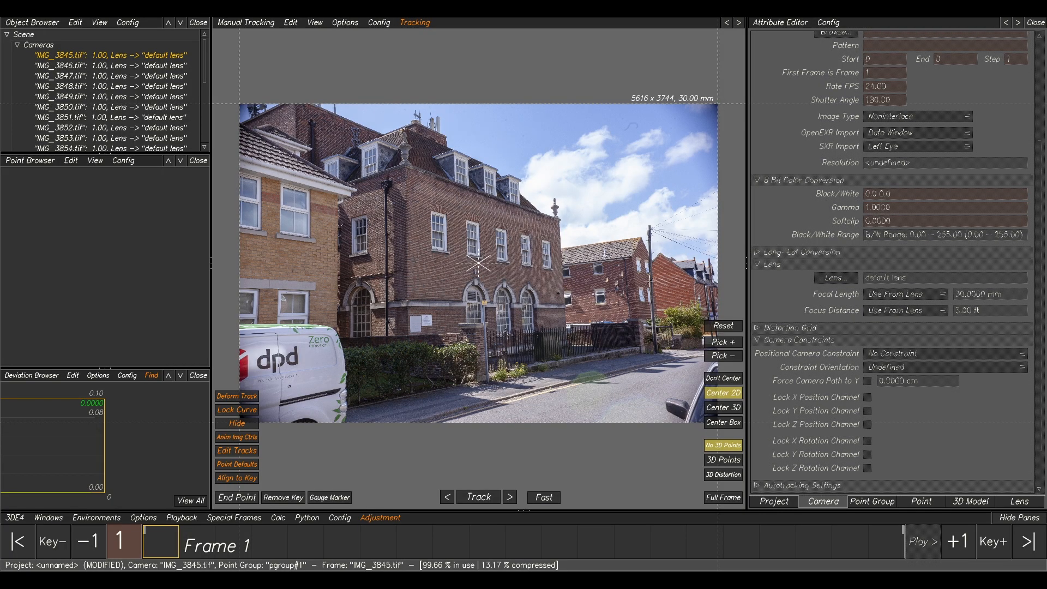
Go to frame 2 and import the reference camera footage into the playback buffer.
scroll(592, 284, down, 1)
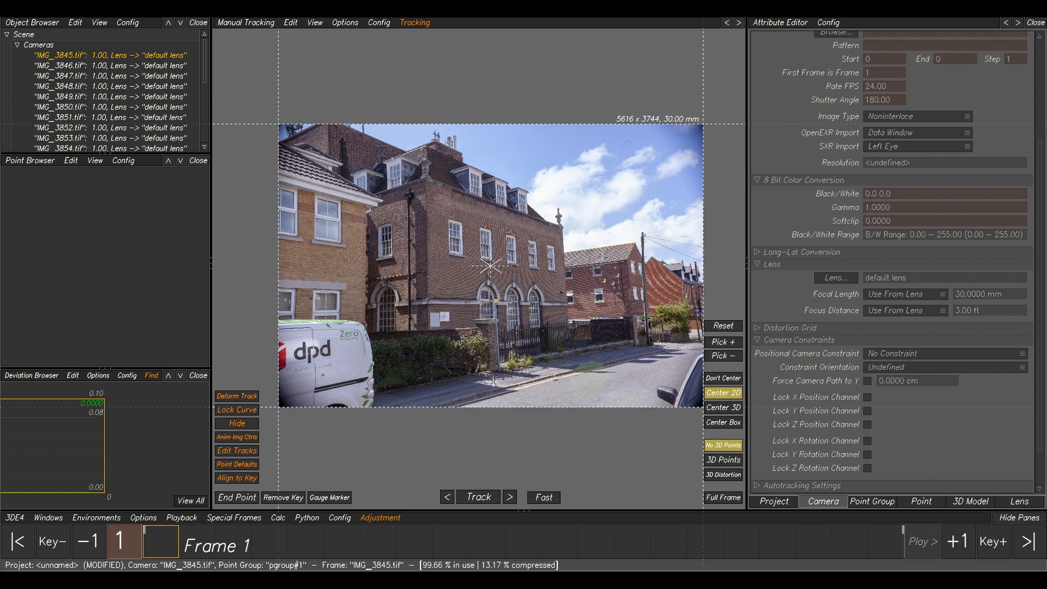
click(235, 554)
click(201, 556)
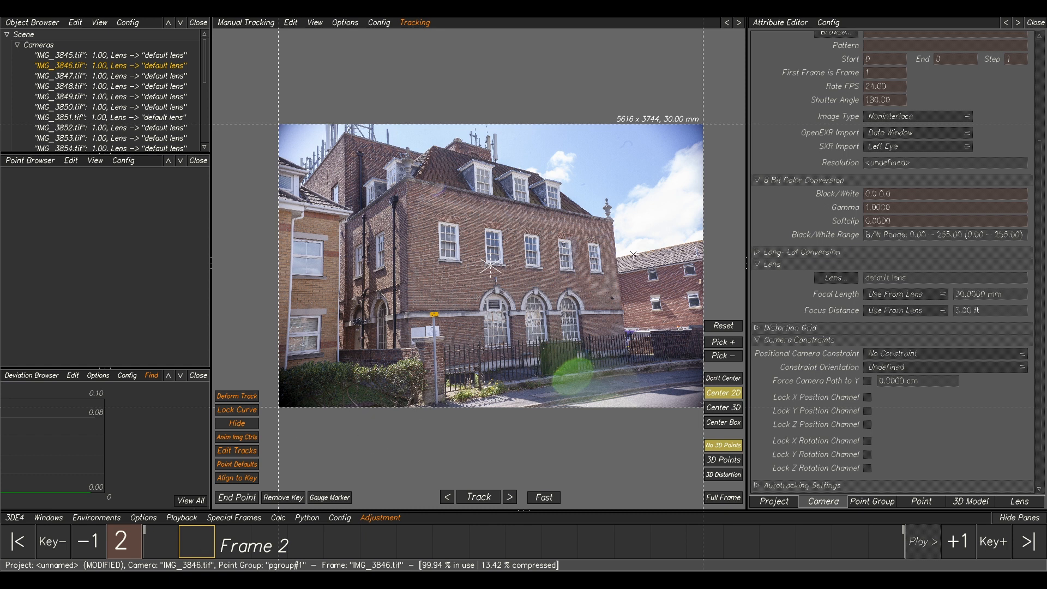
click(178, 519)
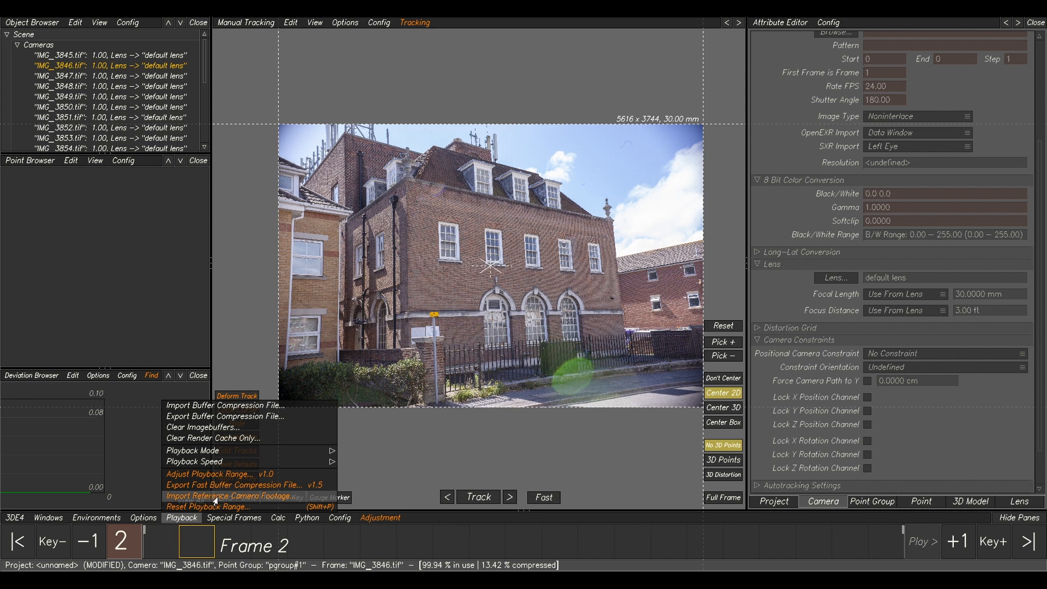
click(247, 498)
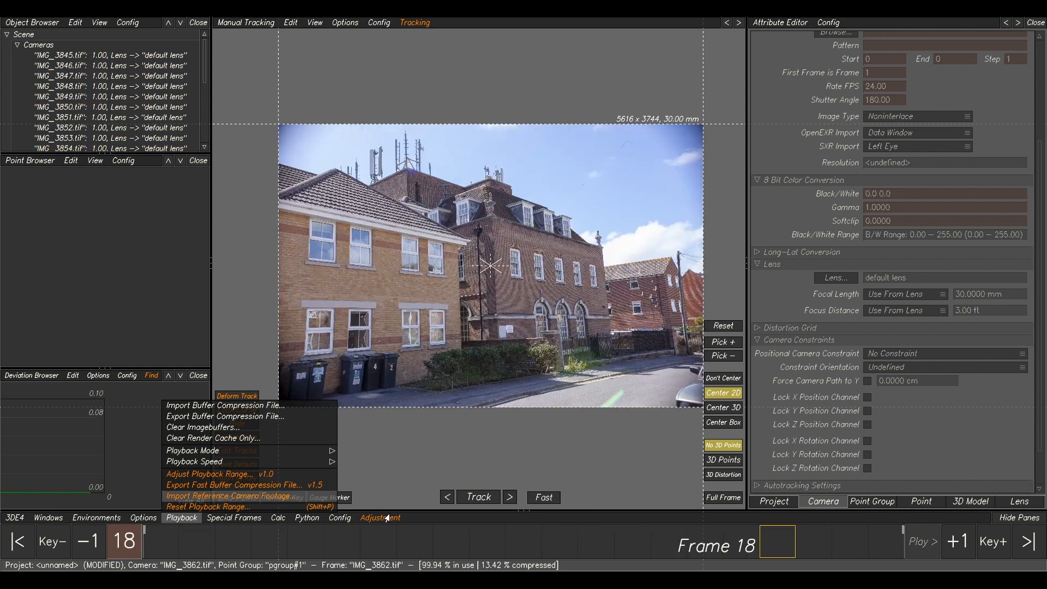
Go to the checkerboard image on frame 19 and delete the reference cameras IMG_3863.tif and IMG_3864.tif.
drag(876, 542, 820, 560)
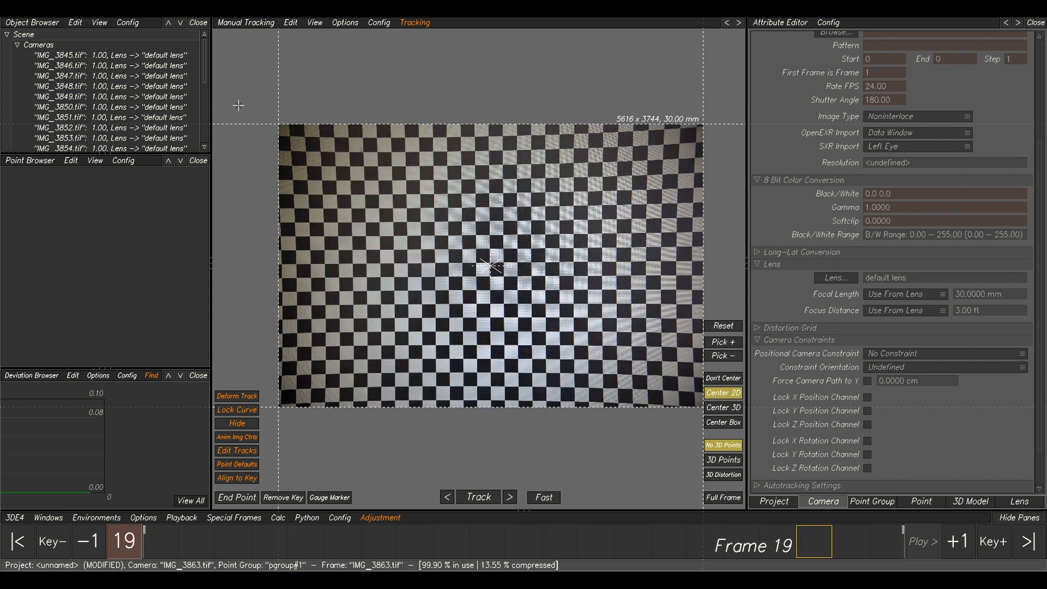
scroll(153, 124, down, 5)
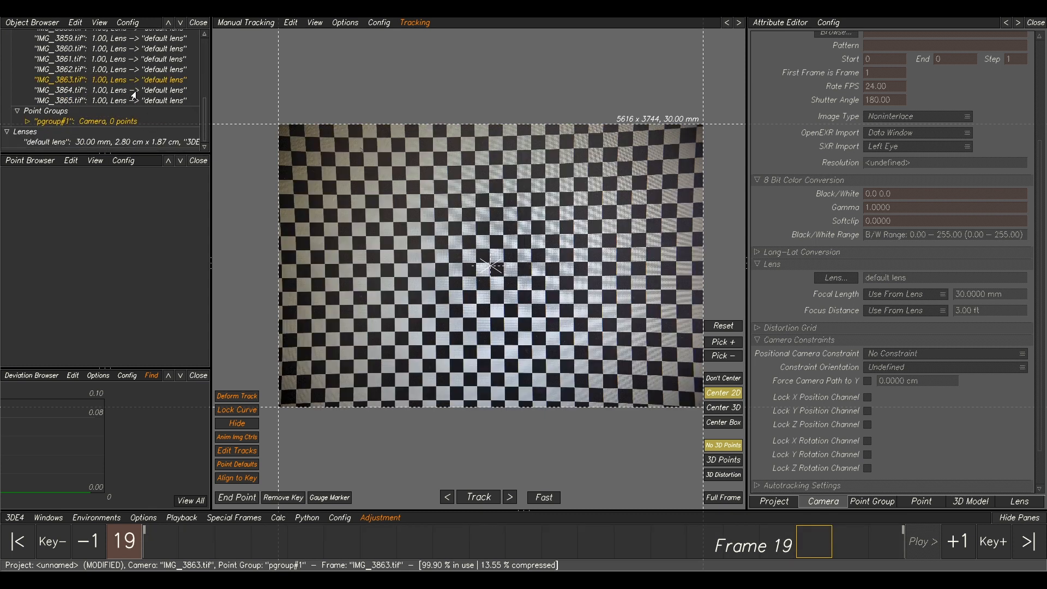
click(137, 91)
ctrl+click(146, 81)
right_click(146, 80)
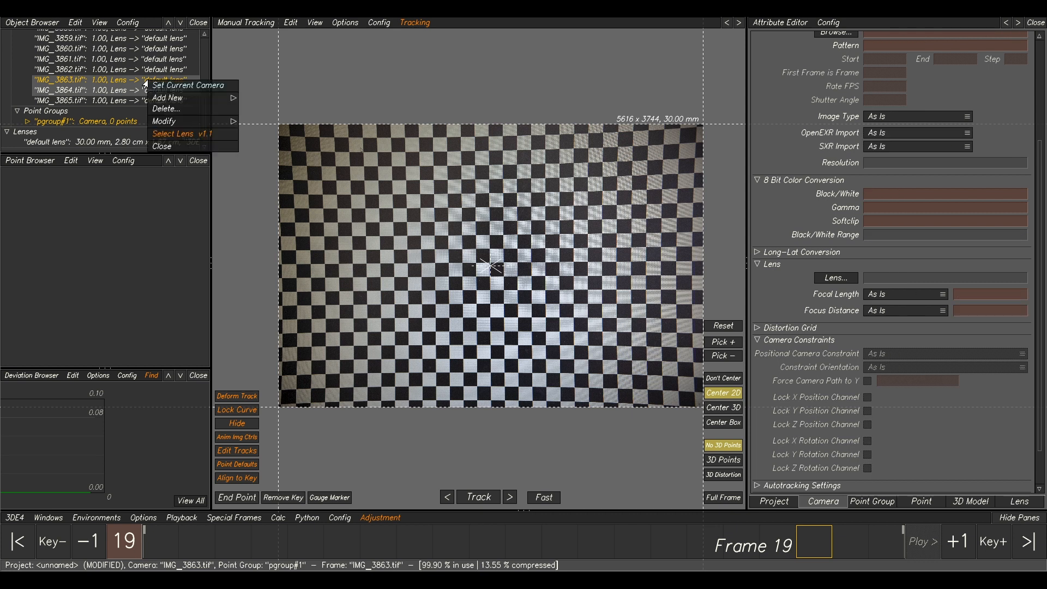
click(175, 110)
click(569, 289)
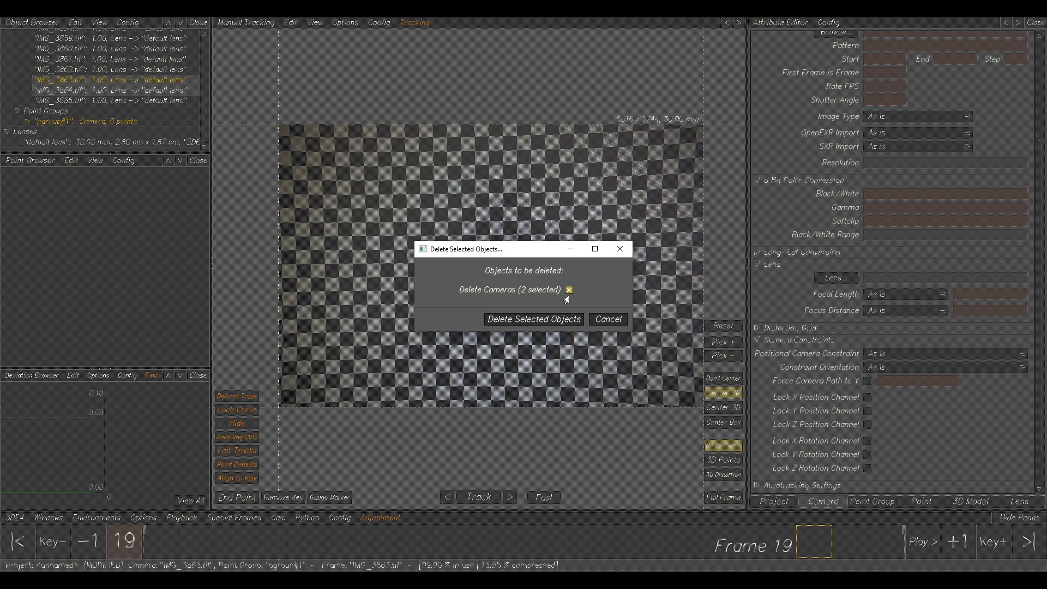
click(567, 319)
Examine the remaining checkerboard lens grid image, IMG_3865.tif, close up and as a whole.
mouse_move(887, 545)
mouse_down()
mouse_move(840, 548)
mouse_move(886, 546)
mouse_up()
scroll(592, 290, down, 2)
scroll(526, 280, up, 5)
scroll(526, 281, up, 2)
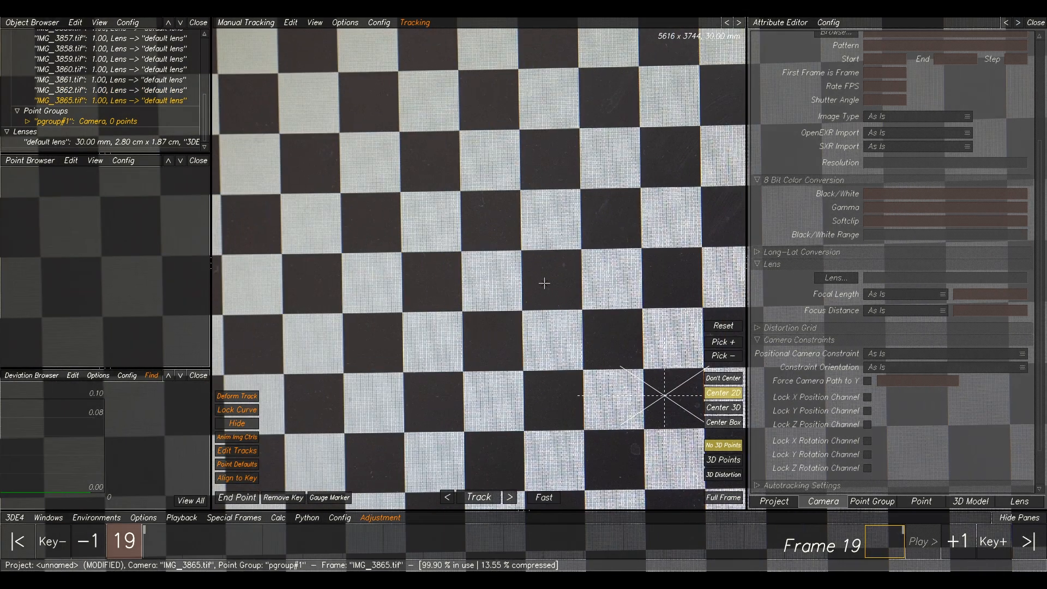
scroll(561, 299, down, 6)
middle_drag(550, 356, 499, 325)
Look through the building photos and examine the building's facade, windows and corner details on frame 9.
drag(817, 551, 266, 534)
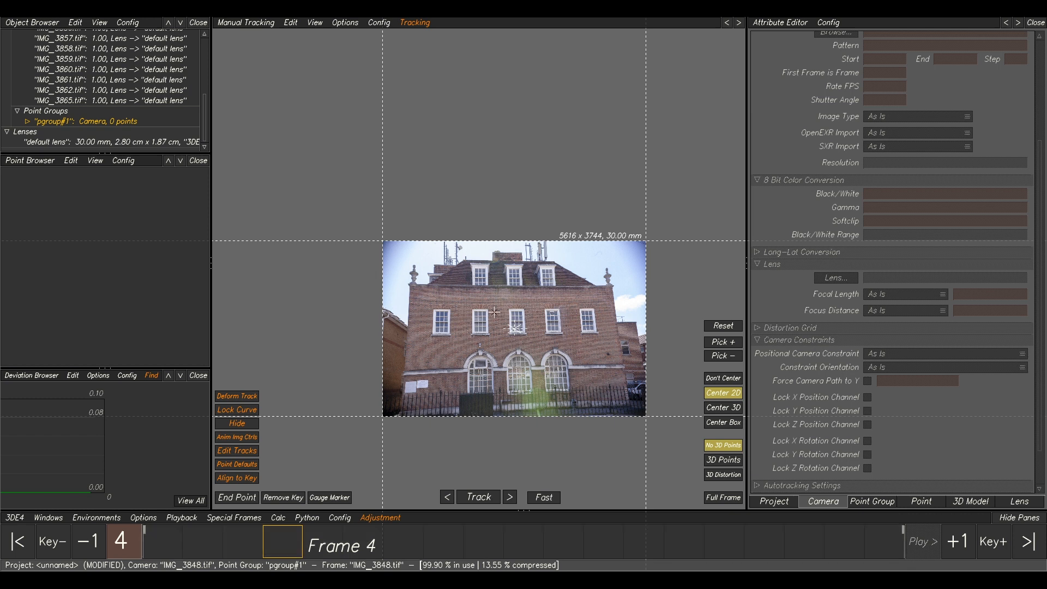
drag(328, 548, 629, 550)
drag(777, 551, 483, 543)
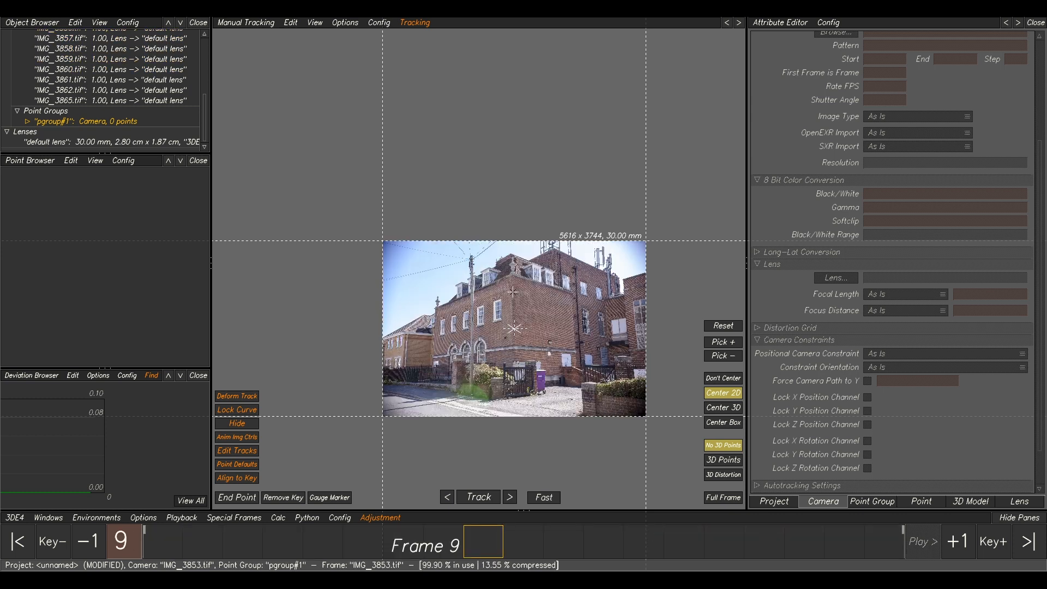
scroll(516, 297, up, 3)
scroll(514, 301, up, 3)
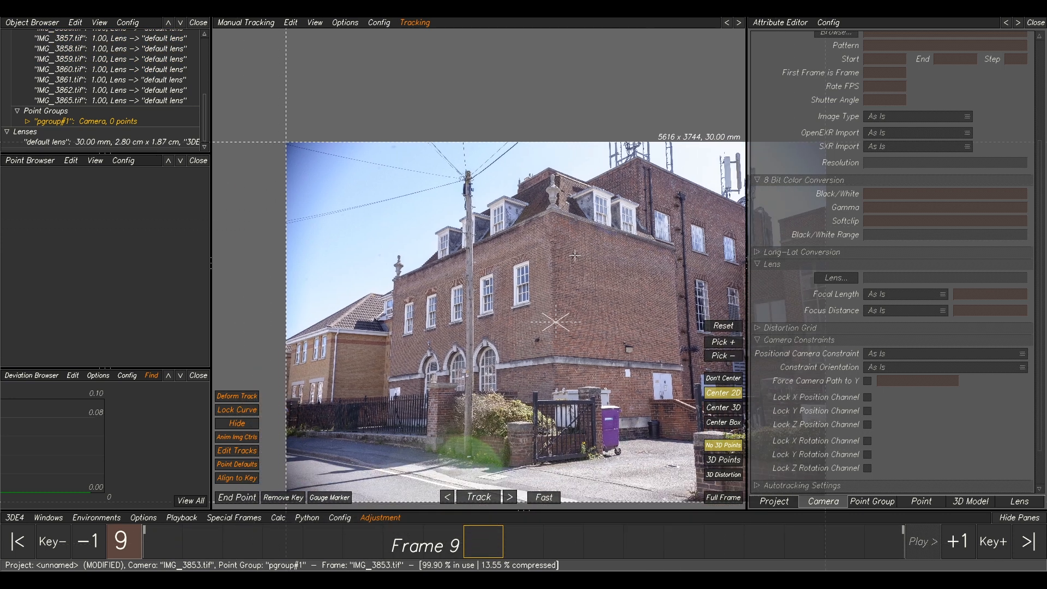
scroll(574, 287, up, 1)
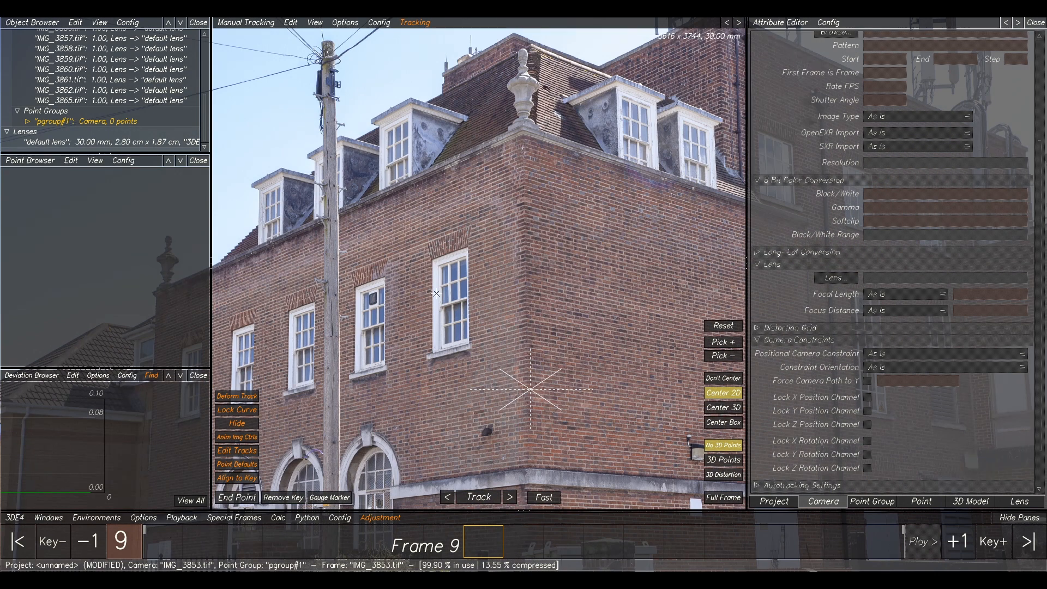
scroll(493, 223, down, 5)
scroll(542, 265, down, 3)
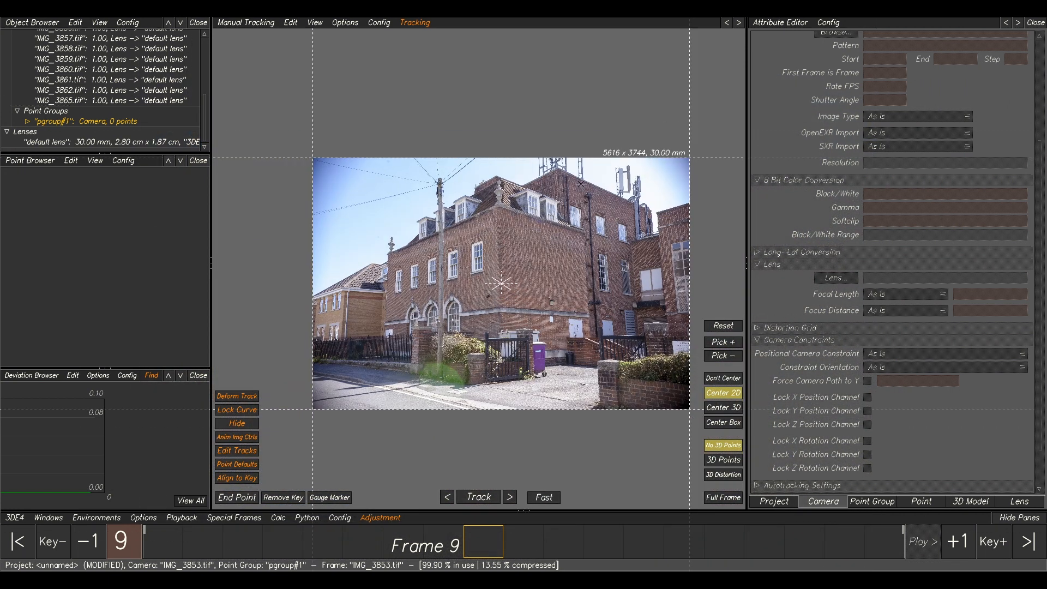
middle_drag(546, 335, 513, 339)
scroll(483, 331, down, 2)
scroll(483, 331, up, 4)
middle_drag(407, 391, 412, 369)
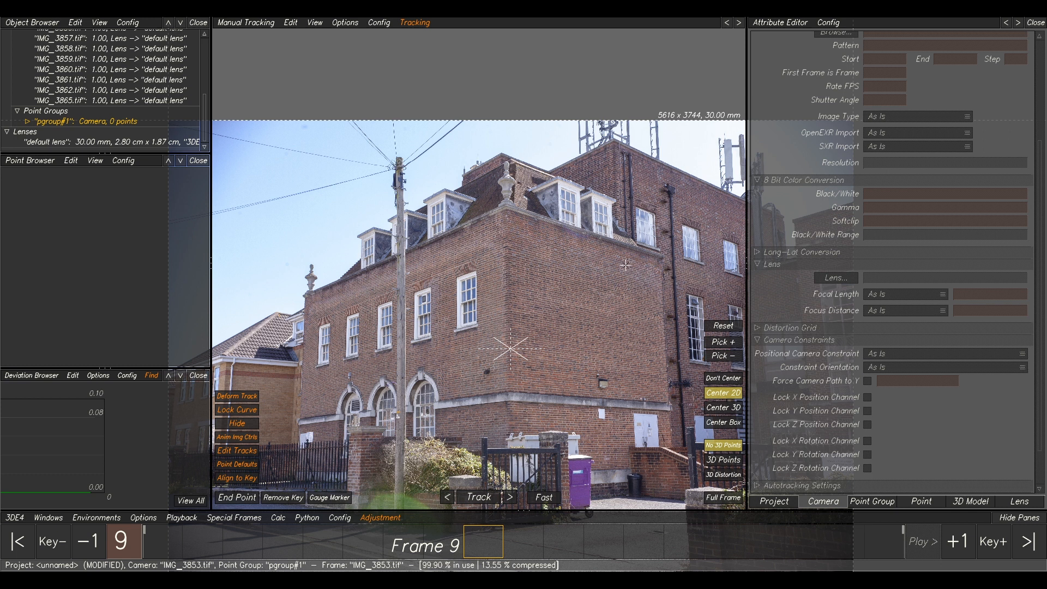
Select the default lens in the scene to show its parameters.
scroll(617, 264, down, 3)
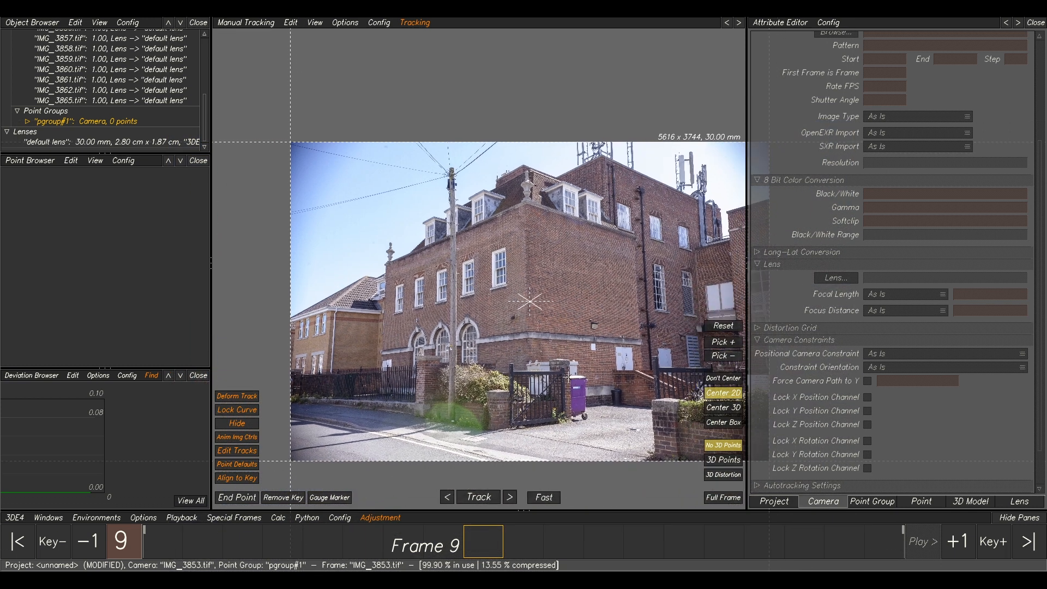
middle_drag(626, 334, 590, 336)
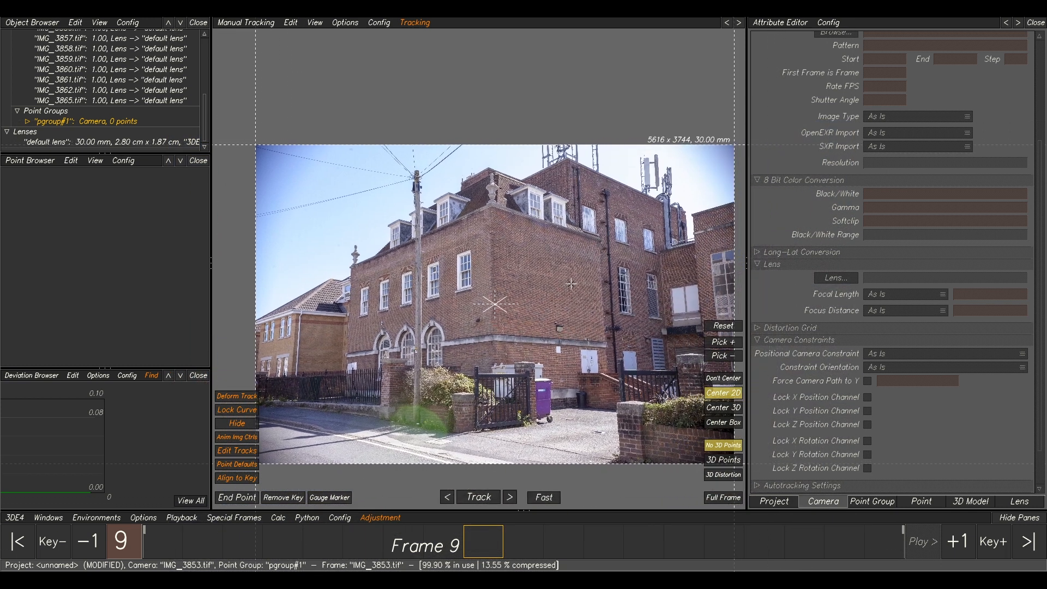
scroll(128, 103, up, 3)
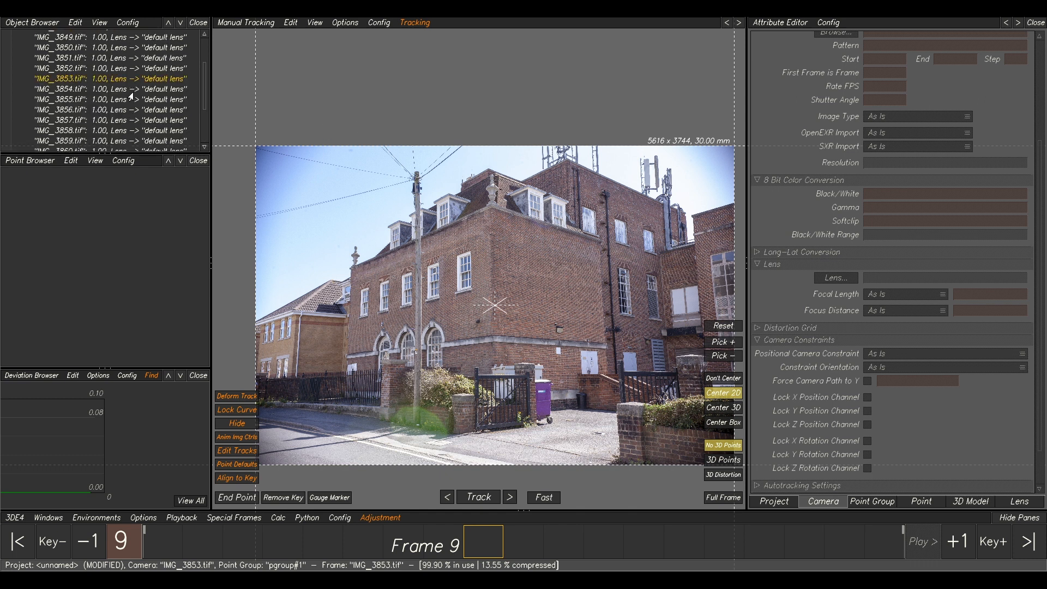
scroll(121, 84, up, 3)
scroll(133, 111, down, 6)
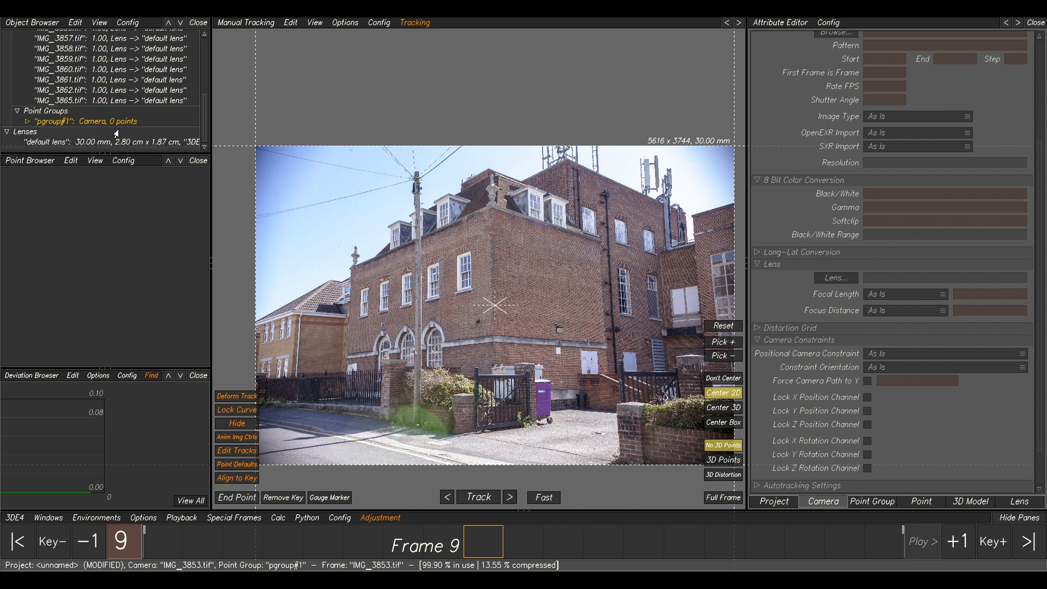
click(116, 143)
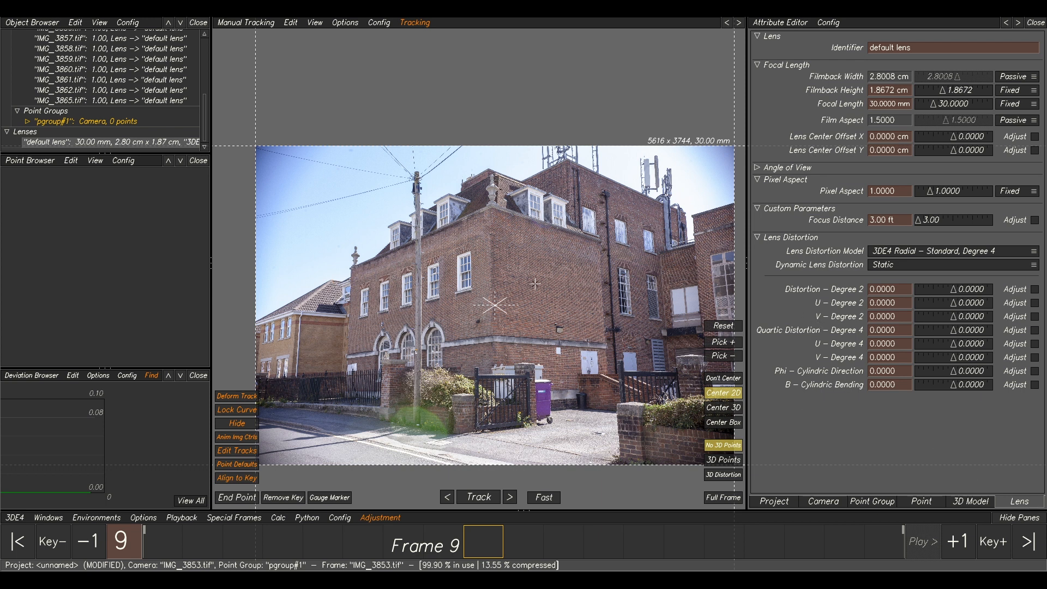
scroll(526, 298, down, 1)
scroll(527, 297, up, 1)
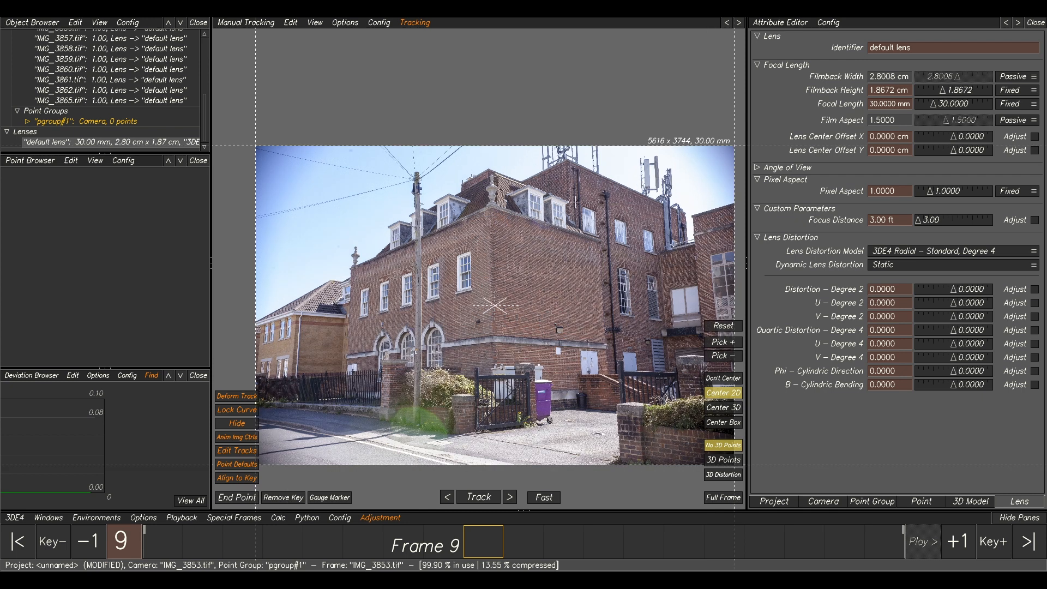
Set the default lens's filmback height to 26 mm.
click(910, 90)
text(26mm)
key(Return)
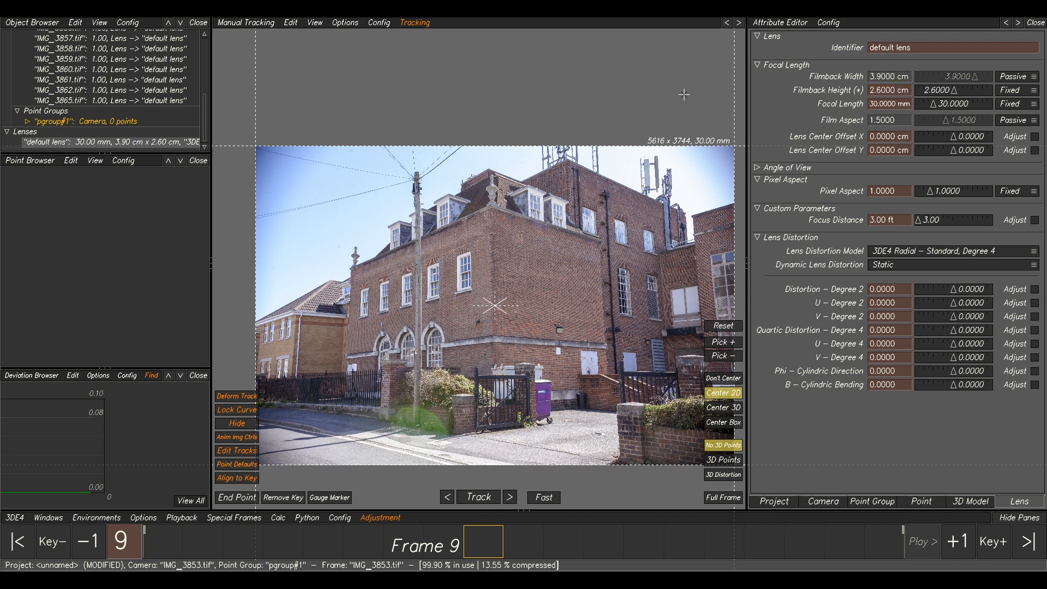
Set the default lens's filmback height to 24 mm and its focal length to 35 mm.
click(912, 89)
text(24mm)
key(Return)
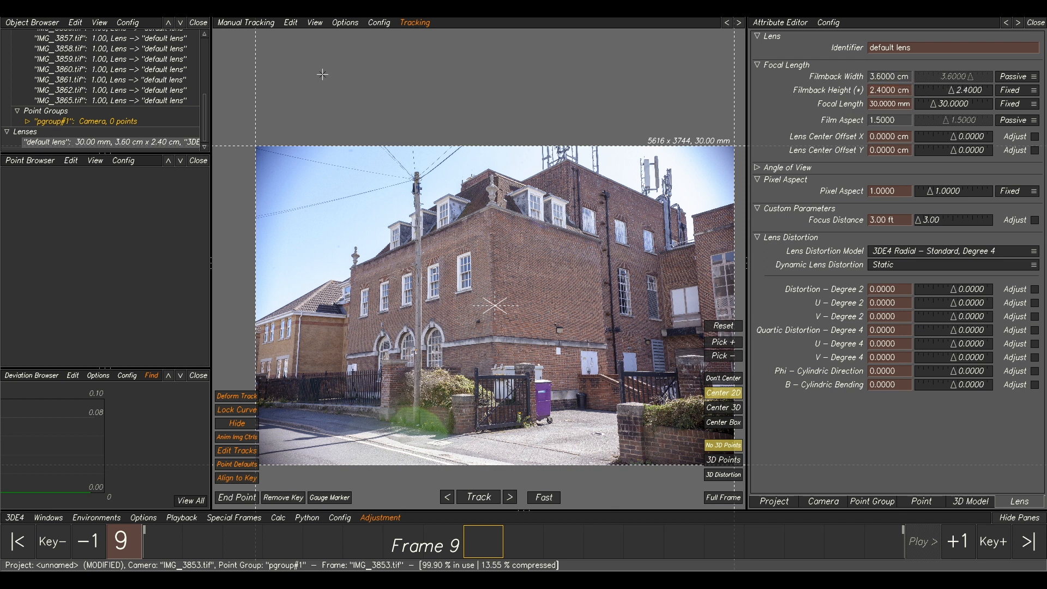
click(897, 103)
text(35mm)
key(Return)
Show the checkerboard image IMG_3865.tif in the Distortion Grid view.
click(112, 102)
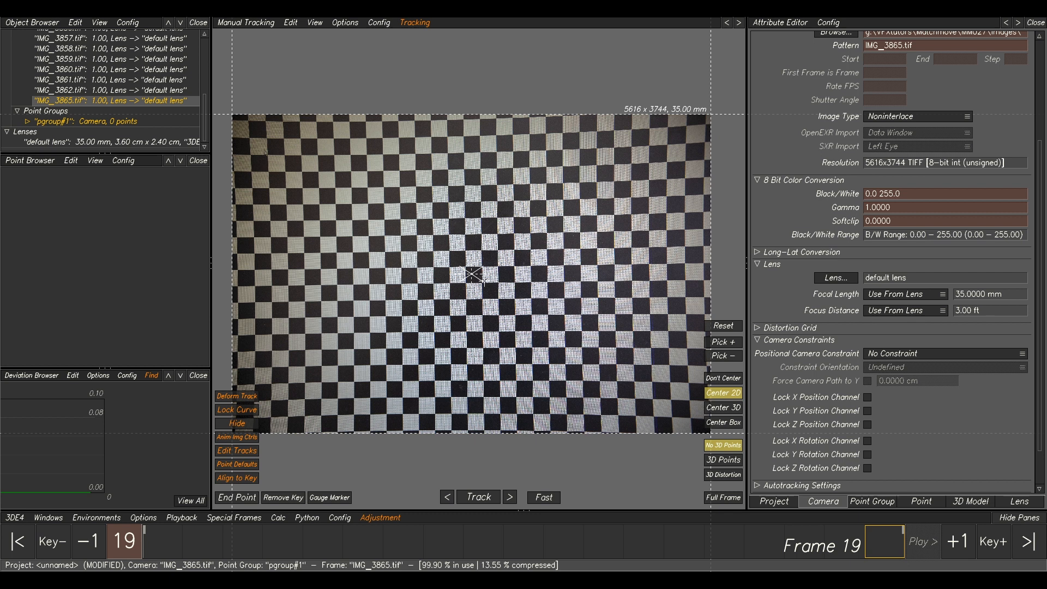
key(F4)
scroll(473, 266, up, 3)
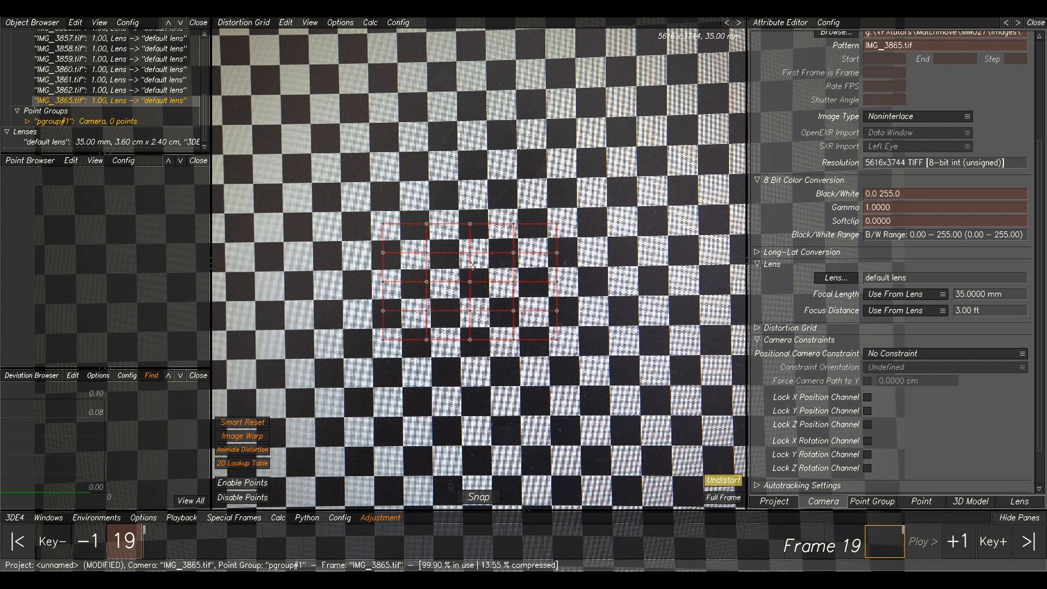
scroll(430, 241, up, 3)
Move three upper-left points of the distortion grid onto neighbouring corners of a checkerboard square.
middle_drag(387, 213, 401, 235)
drag(341, 220, 372, 196)
drag(419, 222, 425, 198)
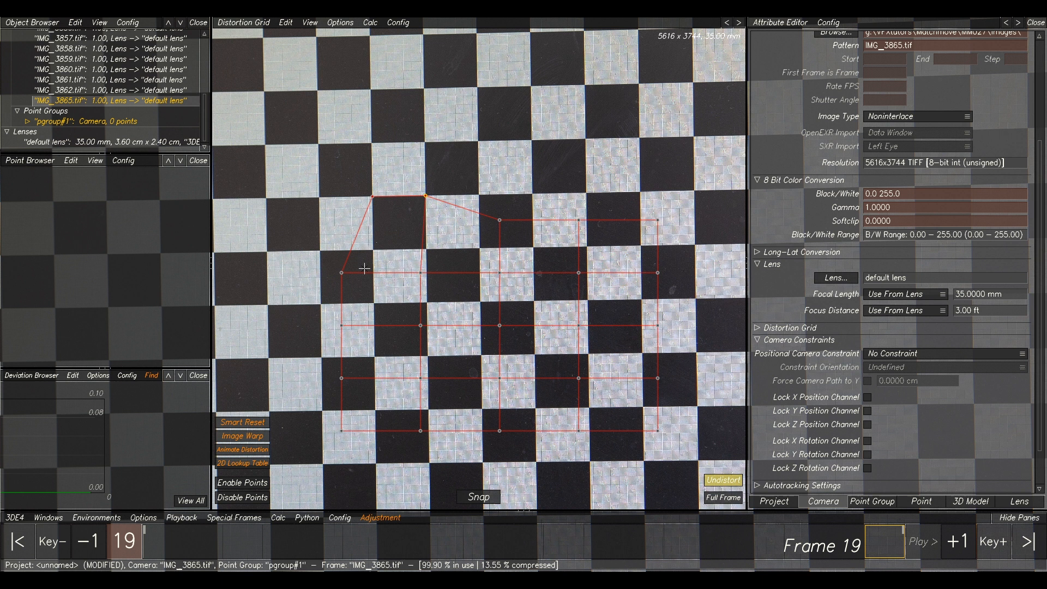
drag(344, 272, 373, 249)
Snap the grid points to the checkerboard corners and extend the distortion grid across the whole image.
click(479, 496)
click(723, 497)
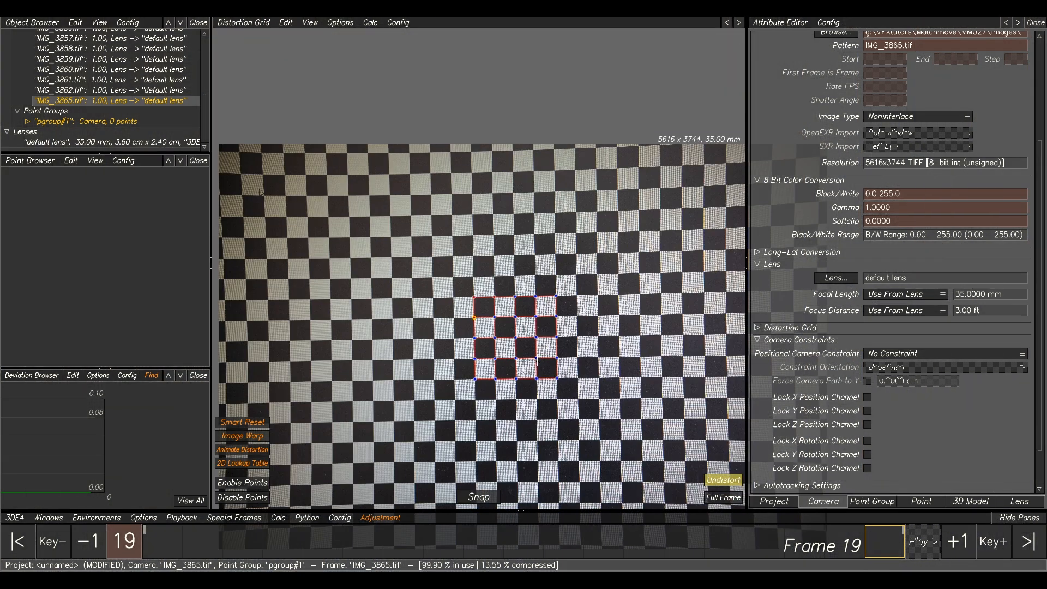
scroll(612, 293, down, 2)
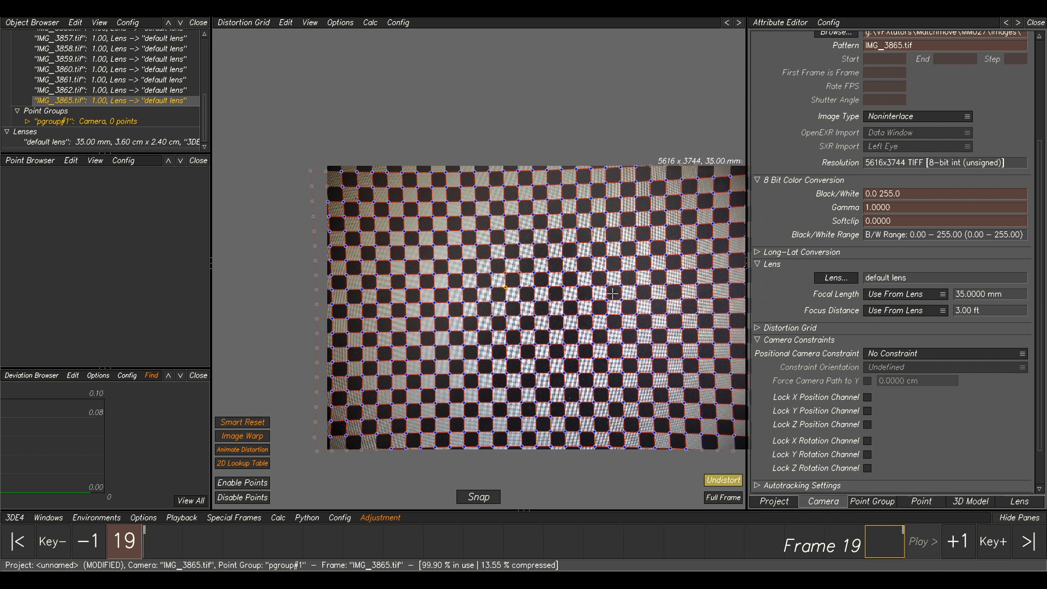
middle_drag(612, 291, 551, 260)
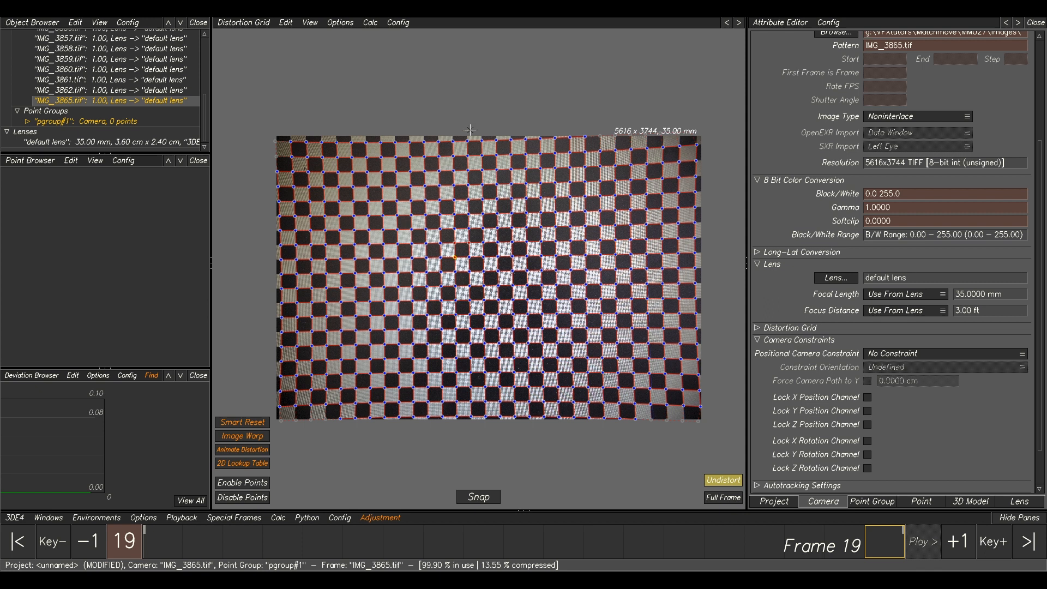
Calculate the degree 2 and degree 4 distortion parameters from IMG_3865.tif and apply them to the default lens.
click(369, 23)
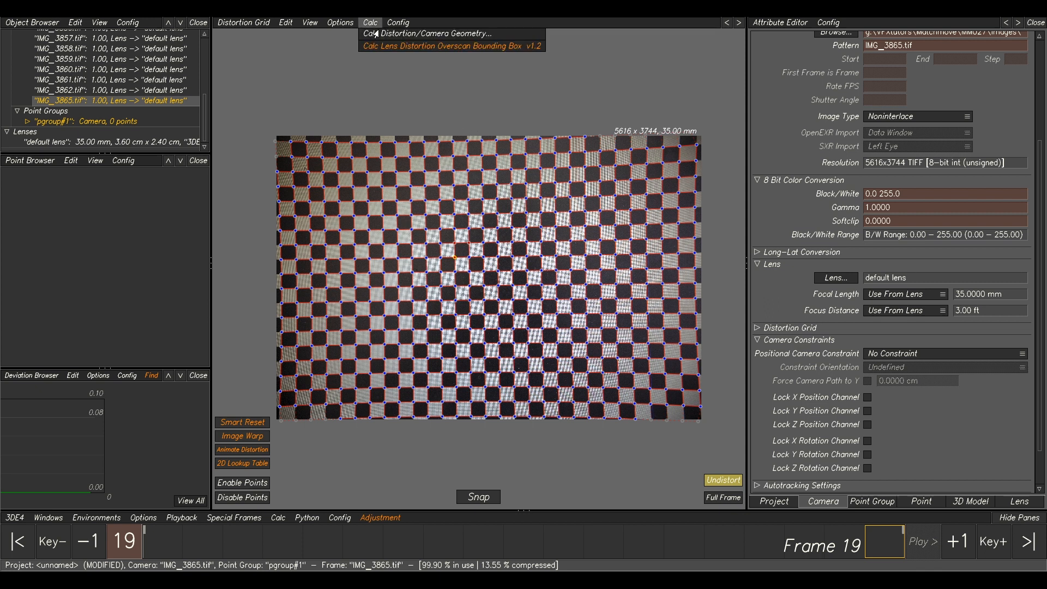
click(376, 33)
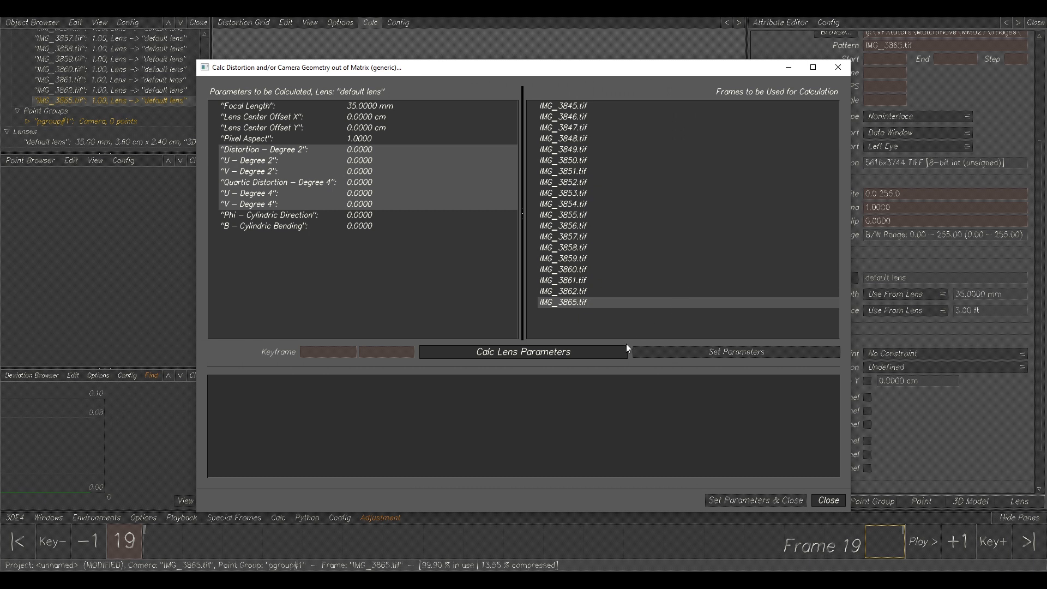
click(553, 354)
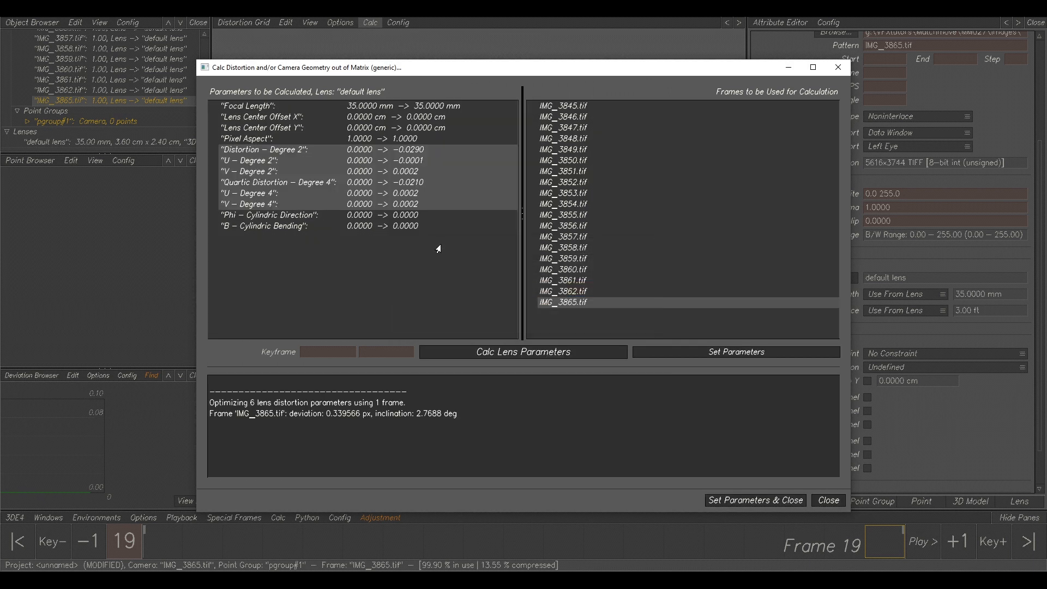
click(734, 501)
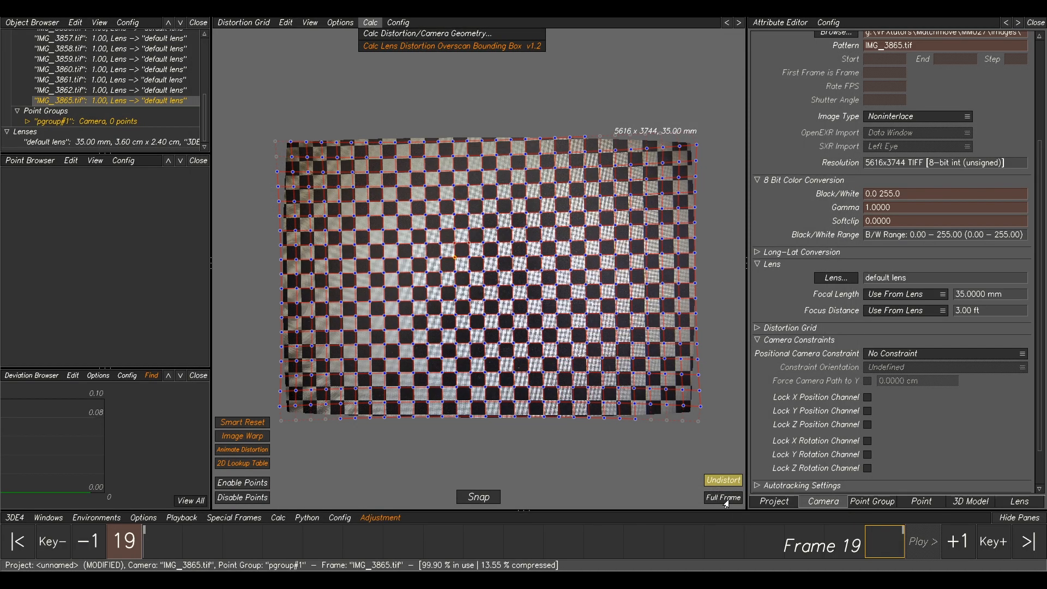
Hide the matrix overlay and compare the checkerboard image with and without undistortion.
click(718, 484)
click(718, 484)
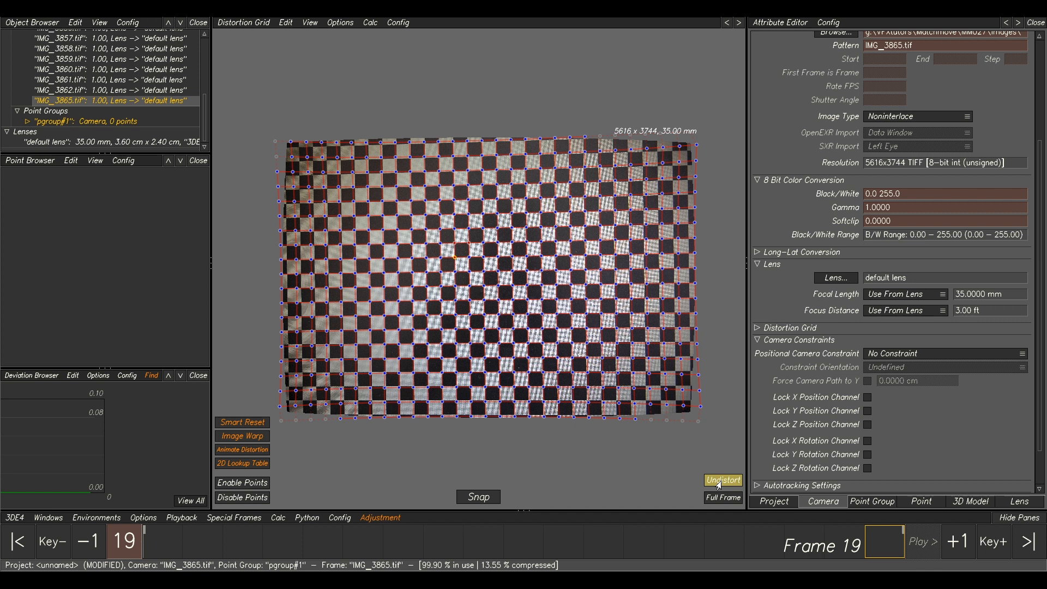
click(310, 23)
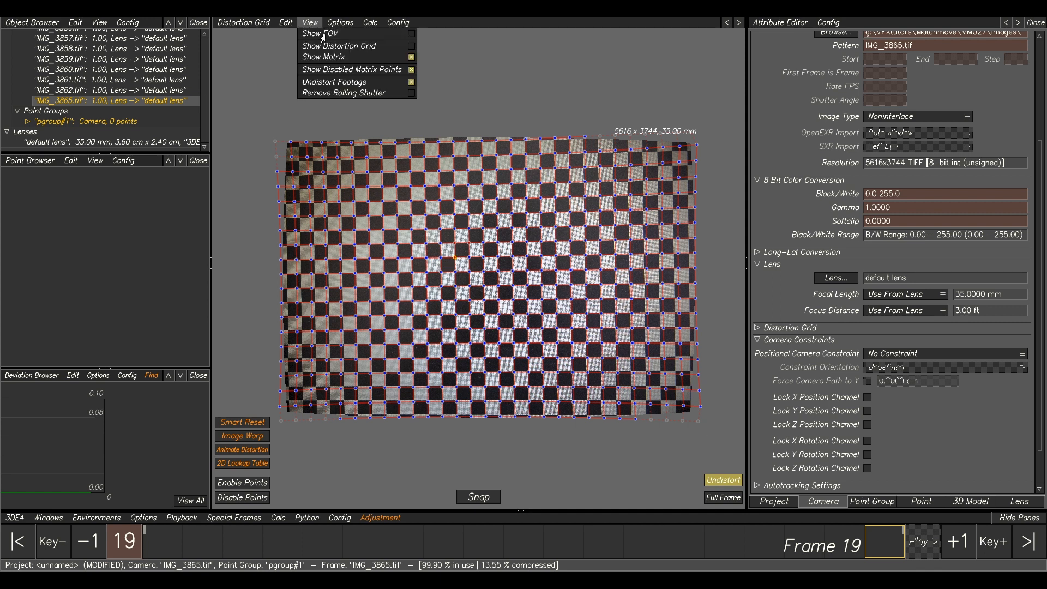
click(332, 56)
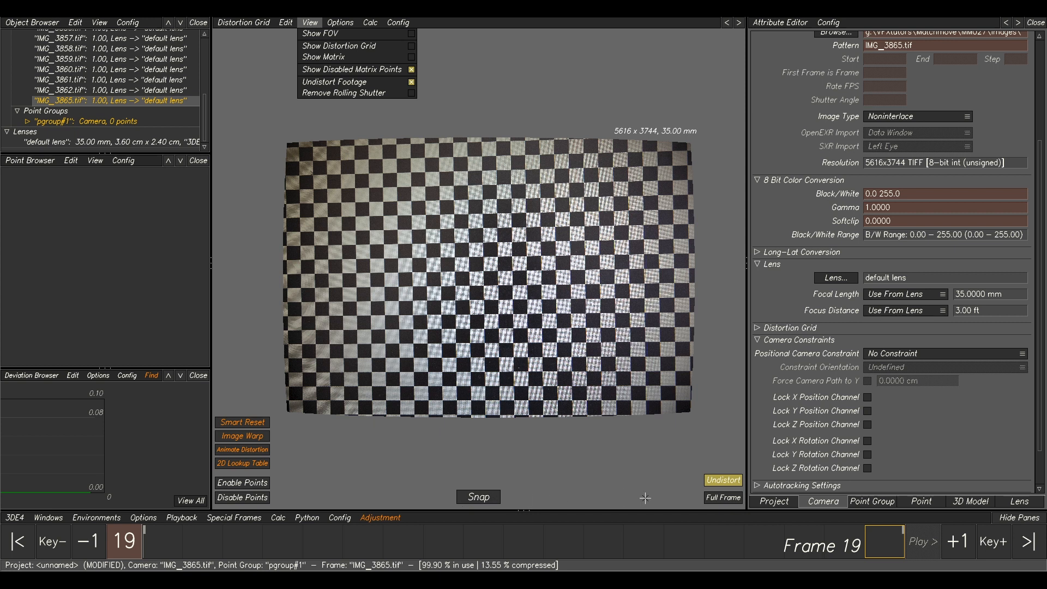
click(721, 483)
click(722, 483)
click(722, 483)
Disable the checkerboard reference camera IMG_3865.tif.
scroll(109, 80, up, 5)
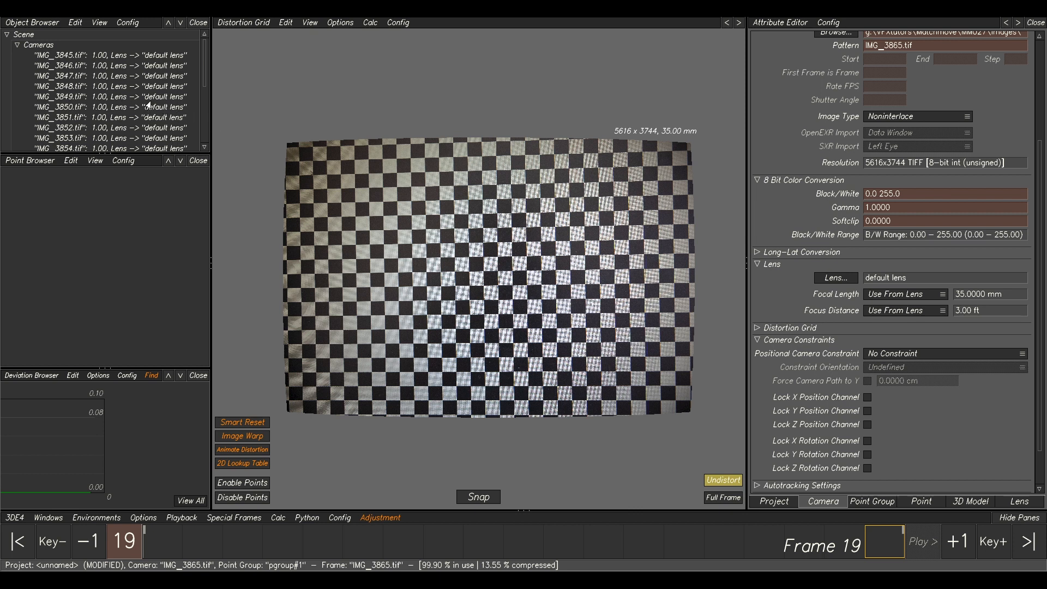
scroll(149, 105, down, 5)
right_click(103, 106)
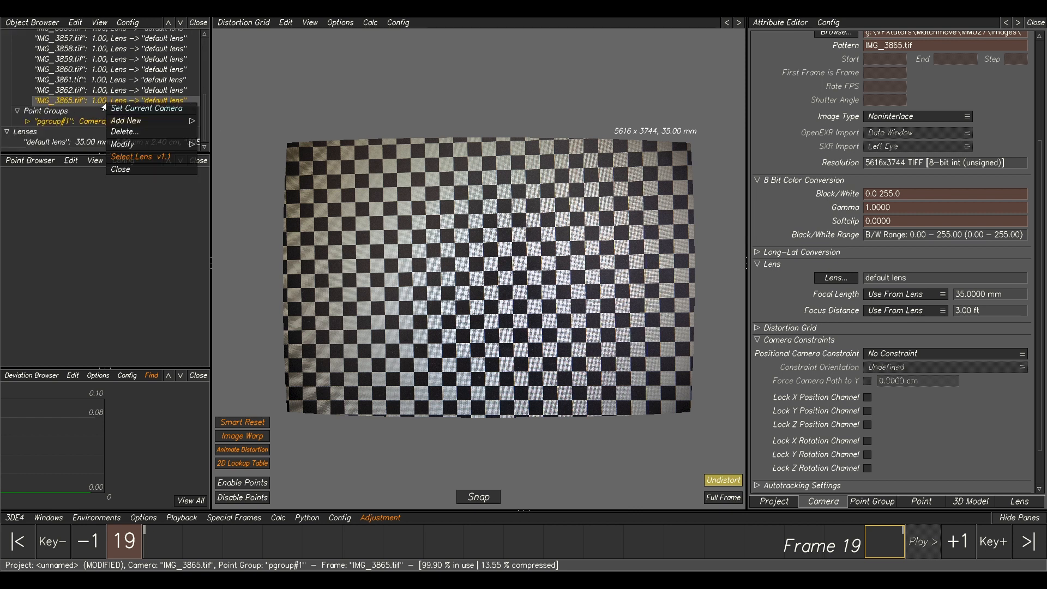
mouse_move(137, 144)
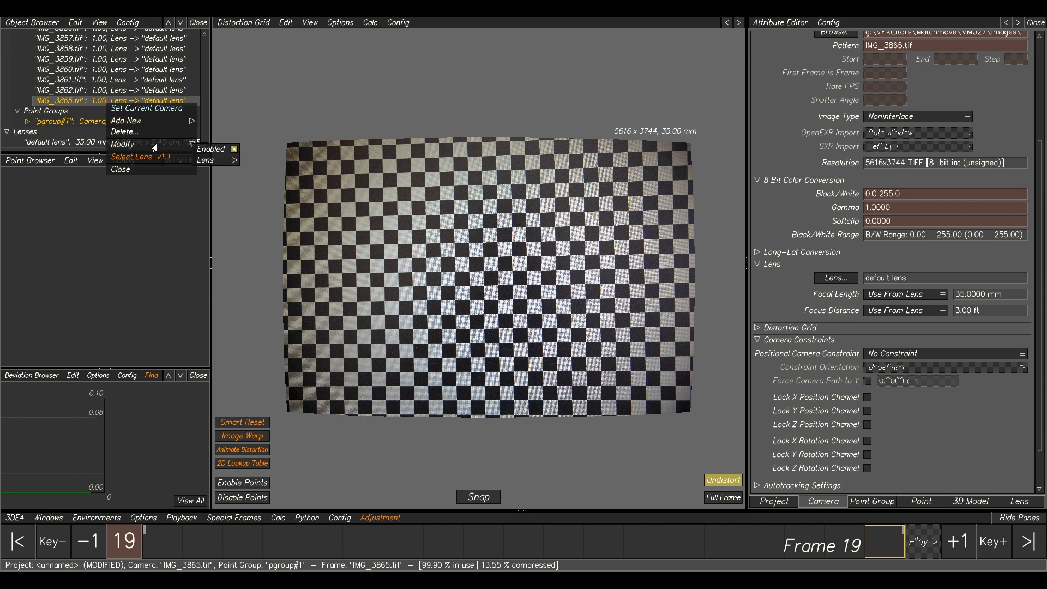
click(217, 149)
click(100, 106)
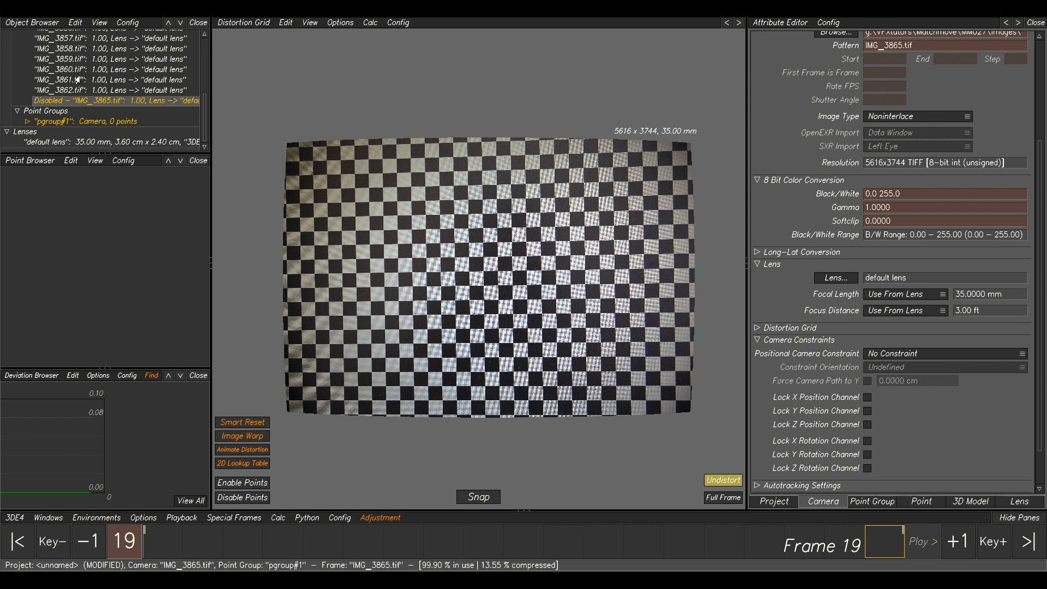
Go to the first building photo, IMG_3845.tif, and compare it with and without undistortion.
scroll(104, 88, up, 5)
click(132, 60)
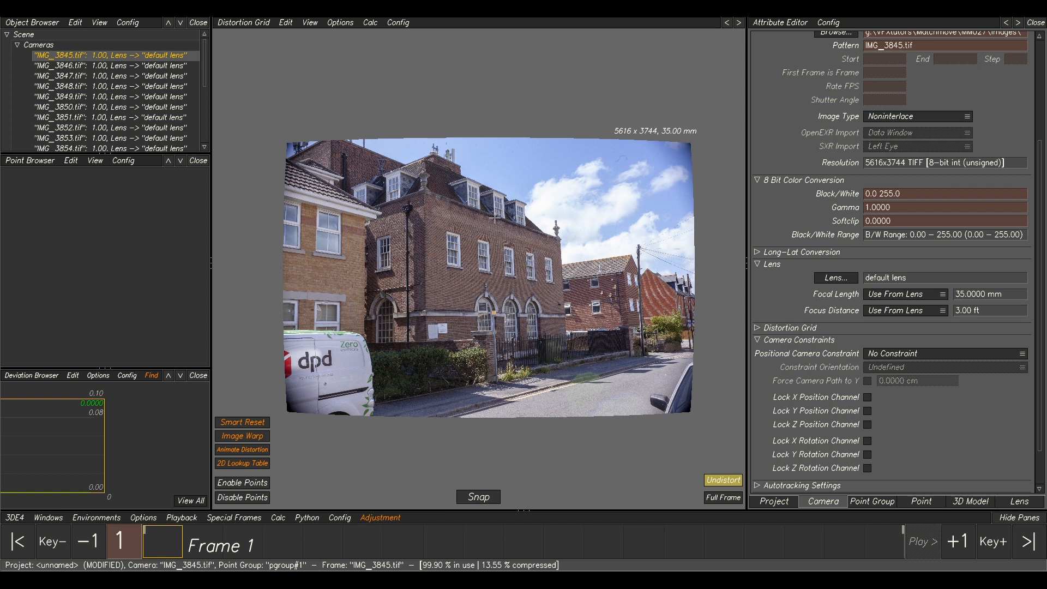
click(733, 483)
click(731, 482)
click(731, 481)
click(731, 481)
click(728, 479)
click(726, 476)
Step through the following building photos and compare frames 2, 4 and 5 with and without undistortion.
key(Right)
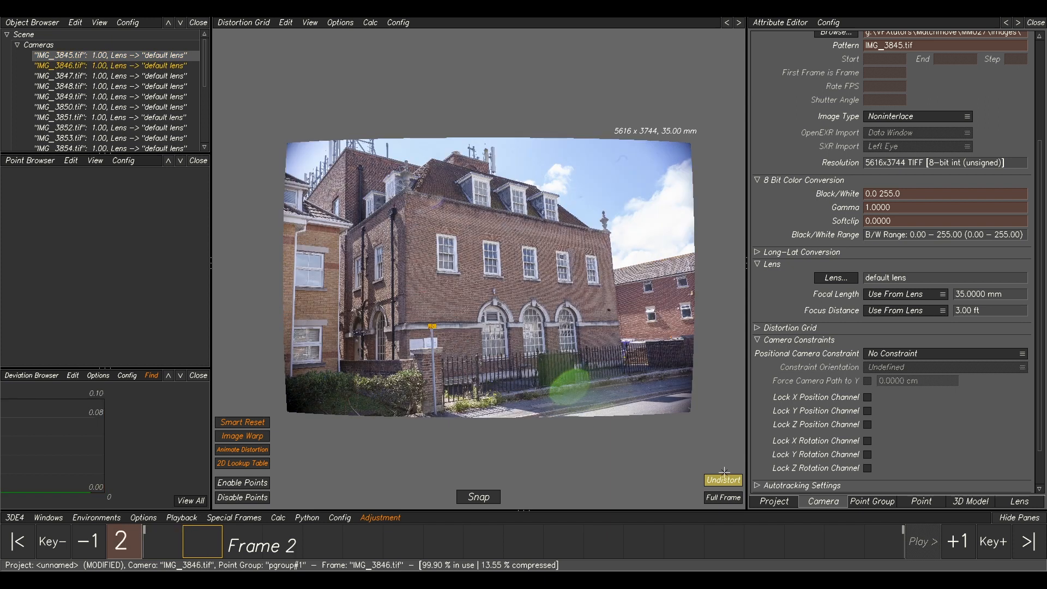
click(722, 481)
click(721, 482)
key(Right)
key(Right)
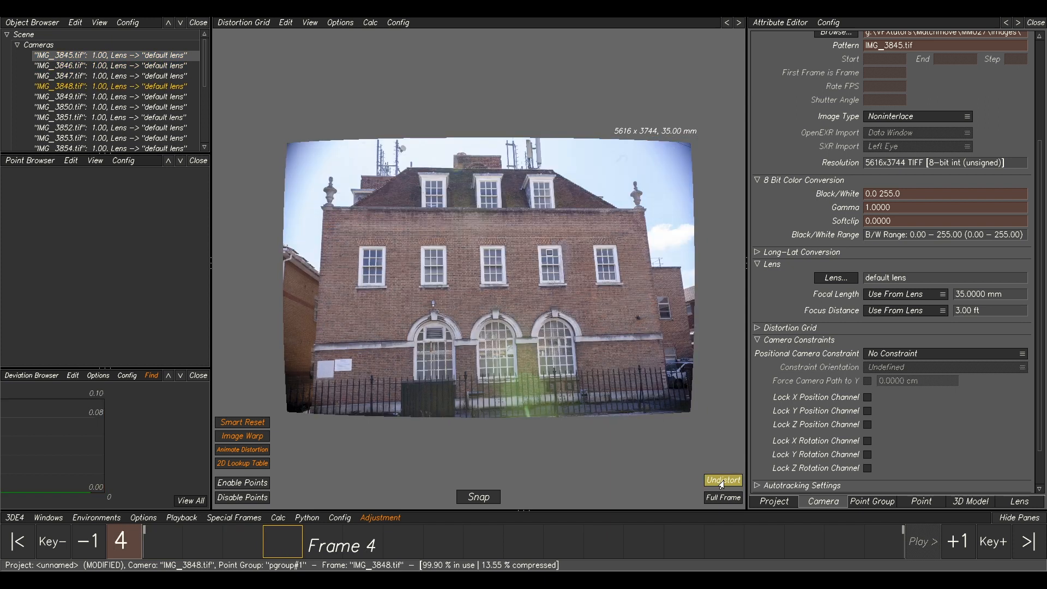
click(722, 483)
click(721, 483)
click(721, 483)
click(725, 482)
click(722, 483)
click(722, 483)
key(Right)
click(721, 482)
click(721, 482)
click(720, 482)
click(720, 482)
key(Right)
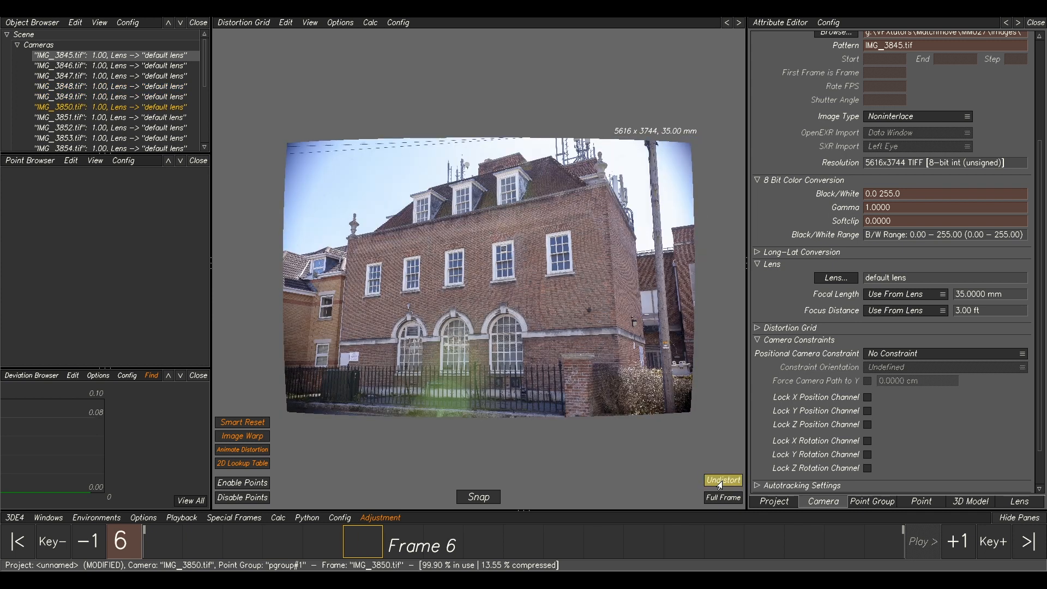
Return to frame 1 and examine the building's upper corner, stone urn and dormer windows close up.
key(Left)
key(Left)
key(Left)
key(Left)
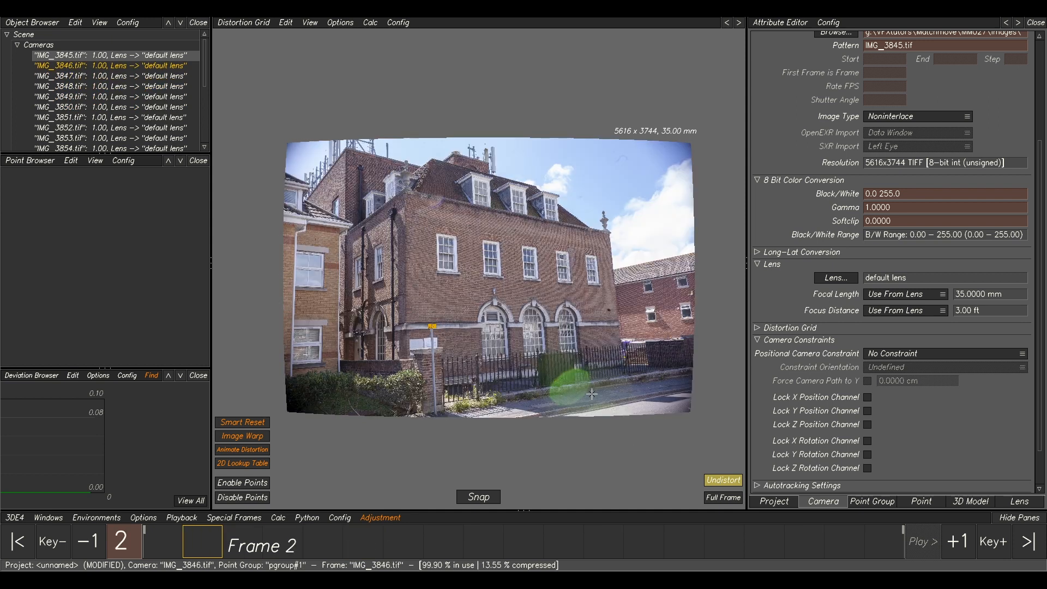
key(Left)
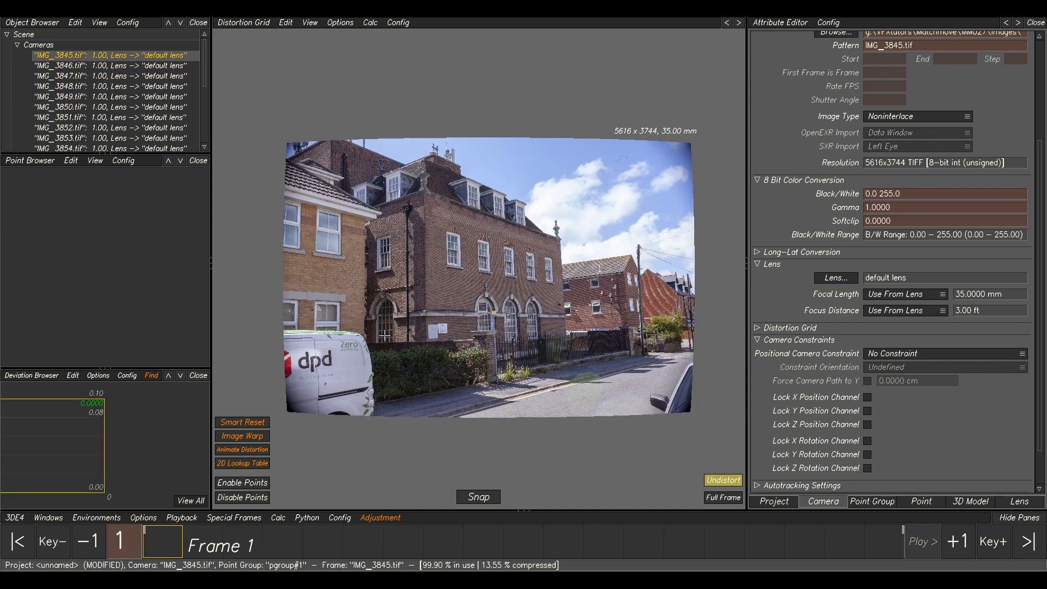
scroll(449, 194, up, 3)
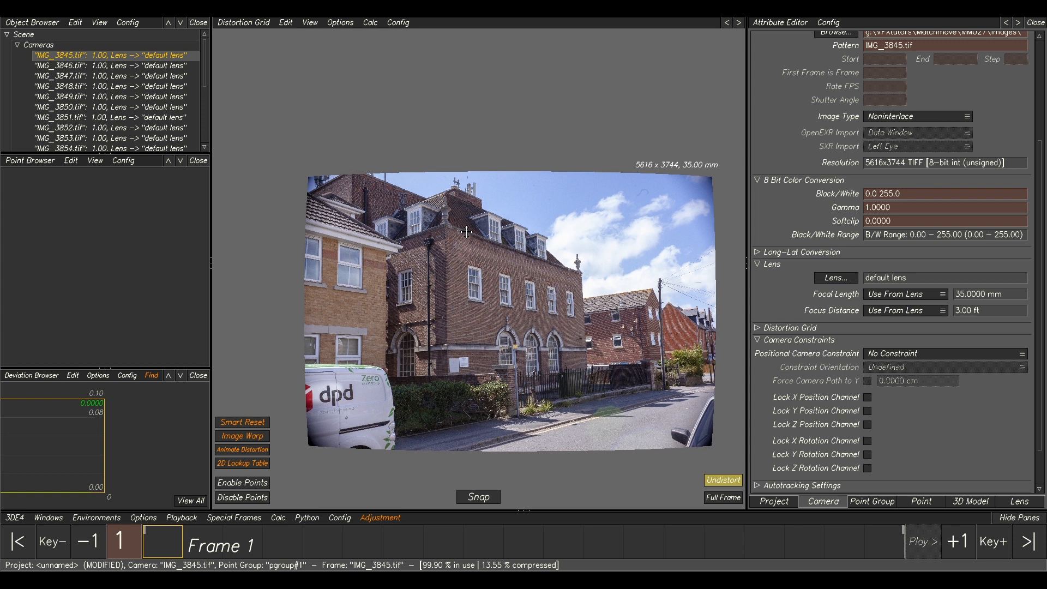
scroll(480, 284, up, 2)
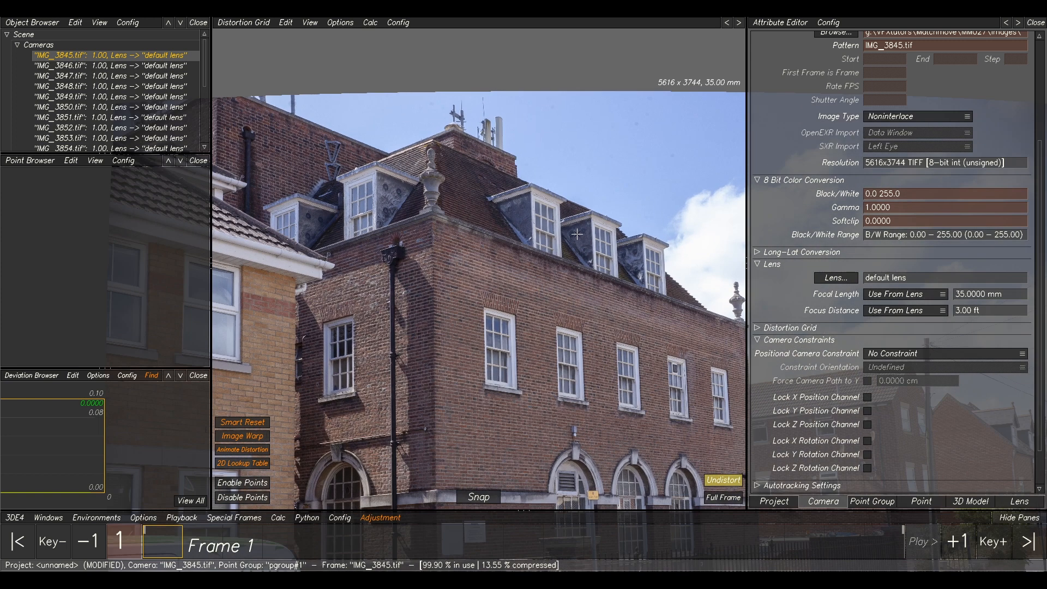
scroll(500, 273, up, 1)
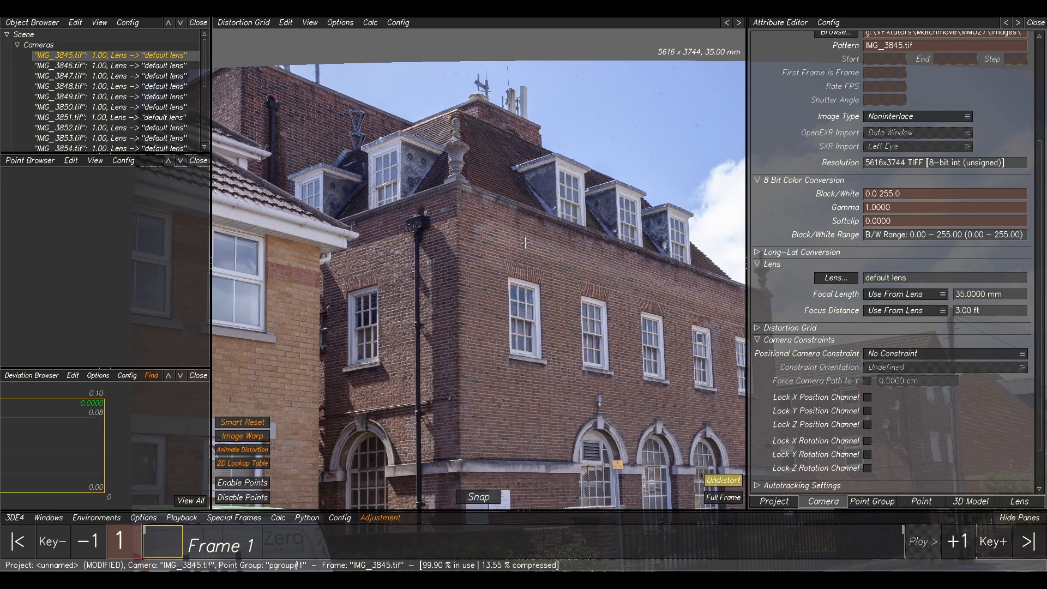
scroll(518, 202, up, 4)
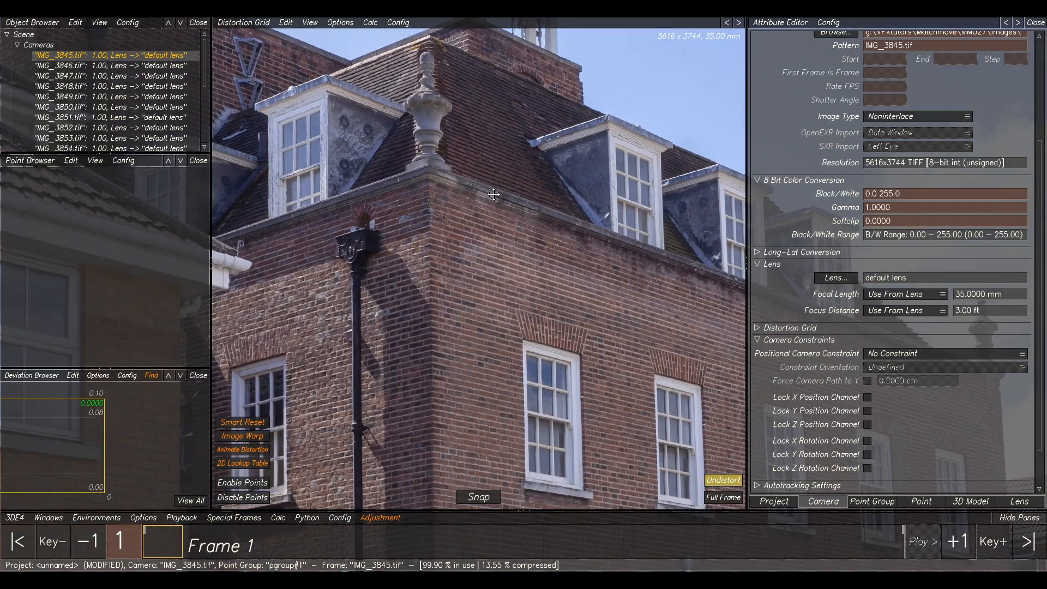
Switch to manual tracking and add a tracking point on the top brick corner beneath the stone urn in frame 1.
scroll(451, 184, up, 2)
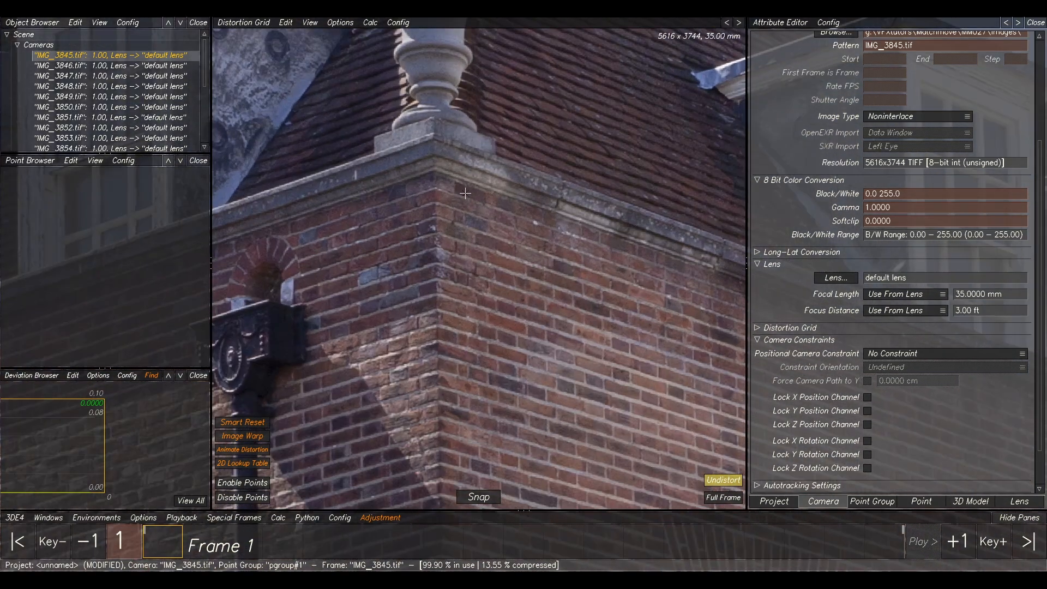
scroll(469, 188, up, 2)
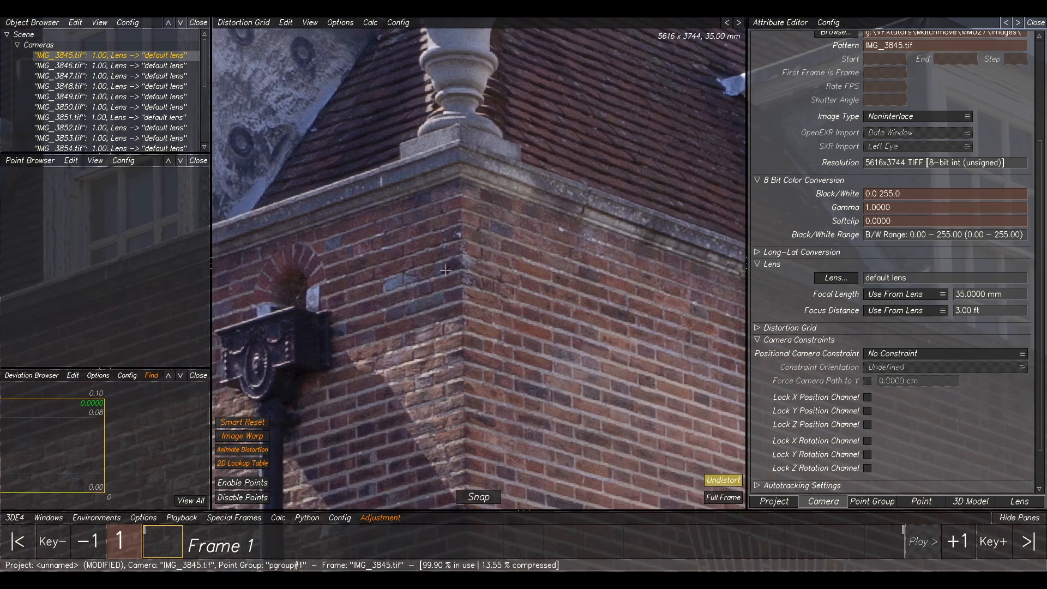
scroll(483, 216, up, 1)
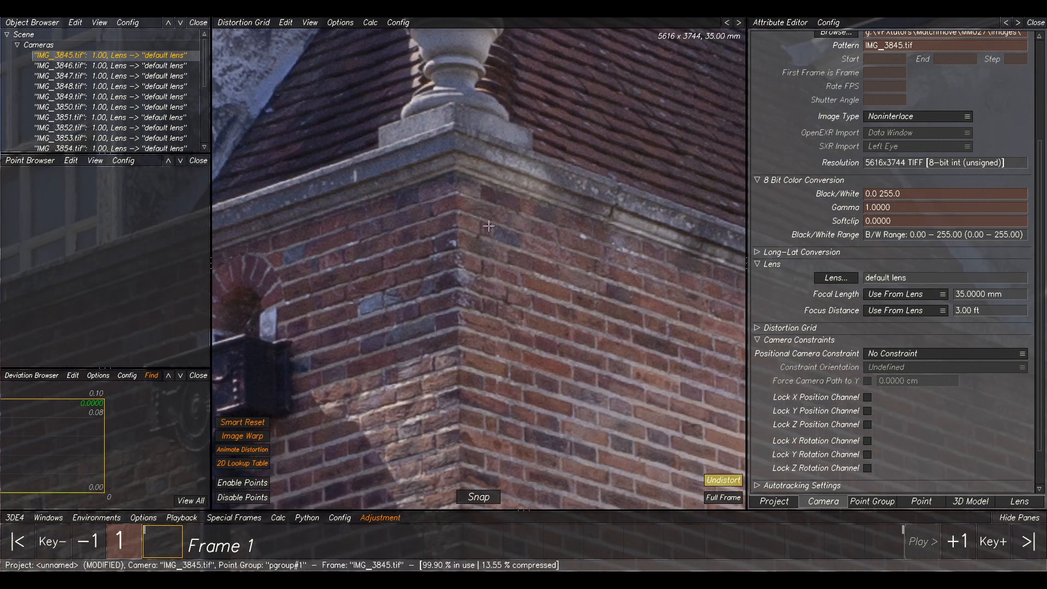
middle_drag(501, 199, 529, 225)
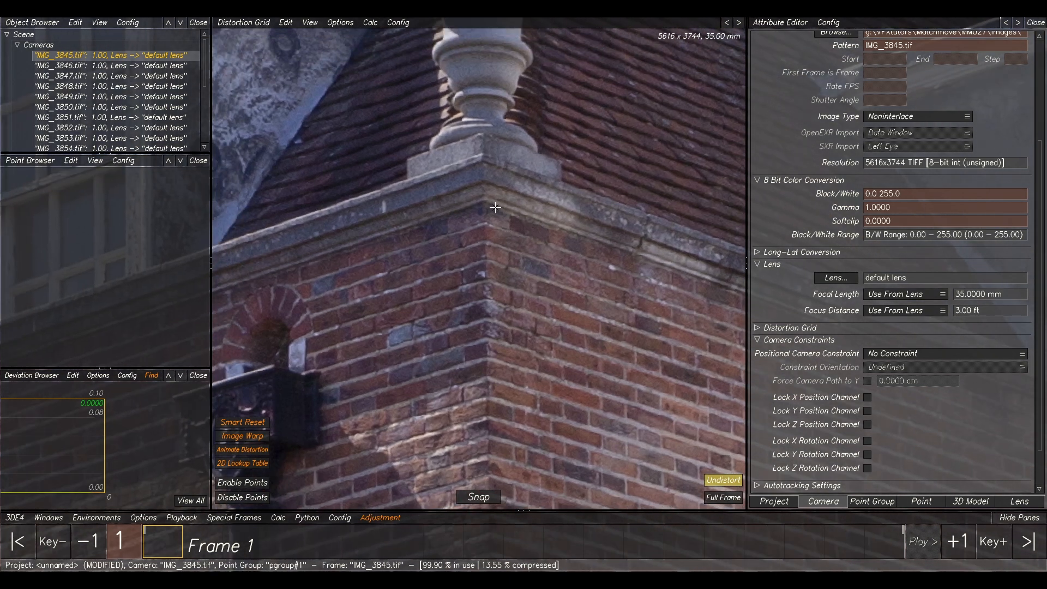
scroll(495, 207, down, 3)
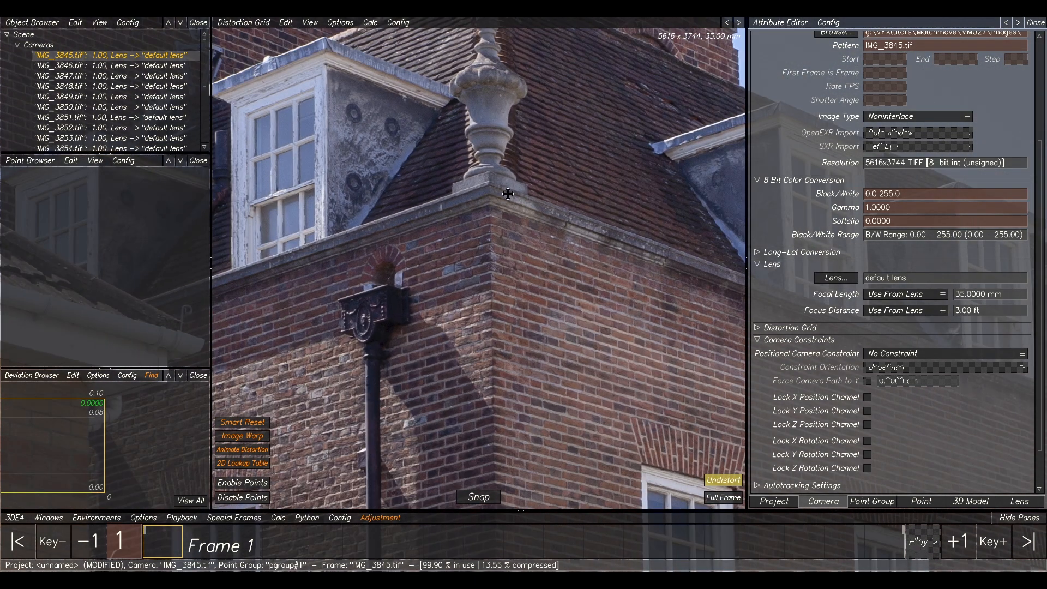
scroll(508, 194, up, 5)
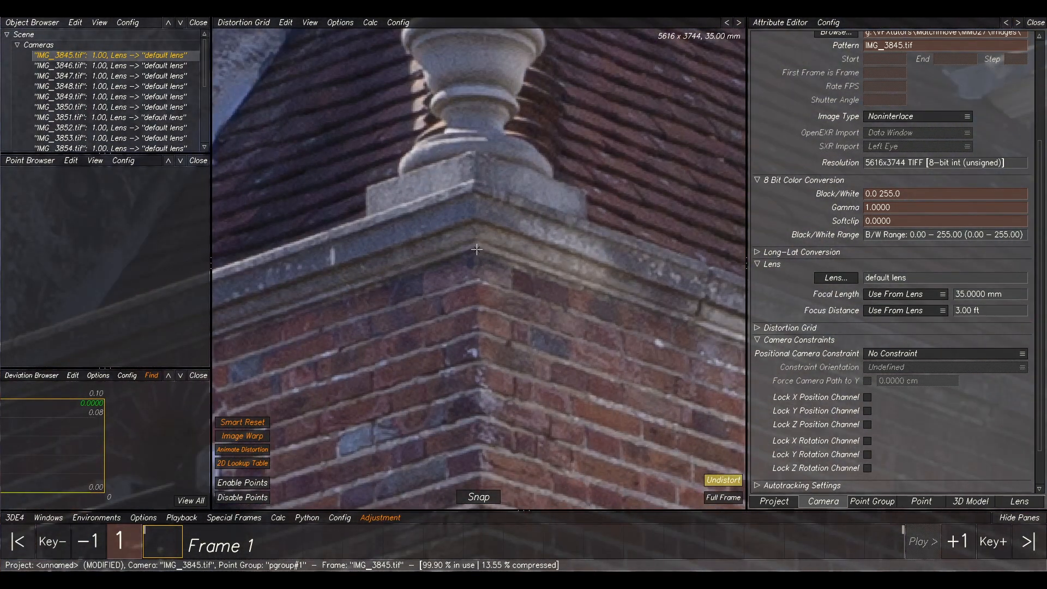
key(F1)
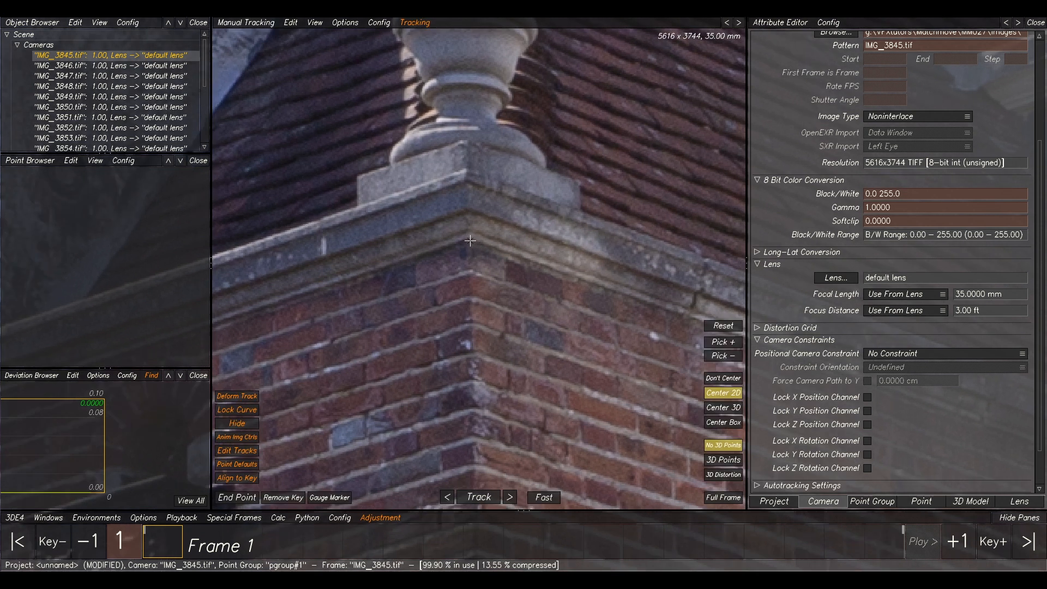
ctrl+click(470, 241)
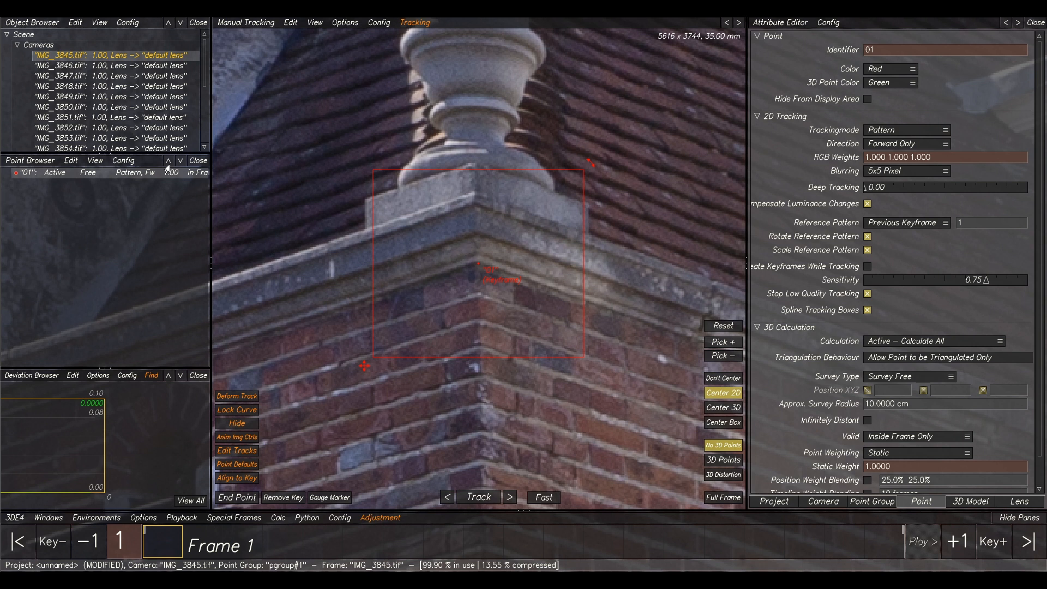
Set the position of point 01 on the same top brick corner beneath the urn in frame 2.
scroll(537, 219, down, 3)
alt+drag(551, 224, 509, 233)
key(Right)
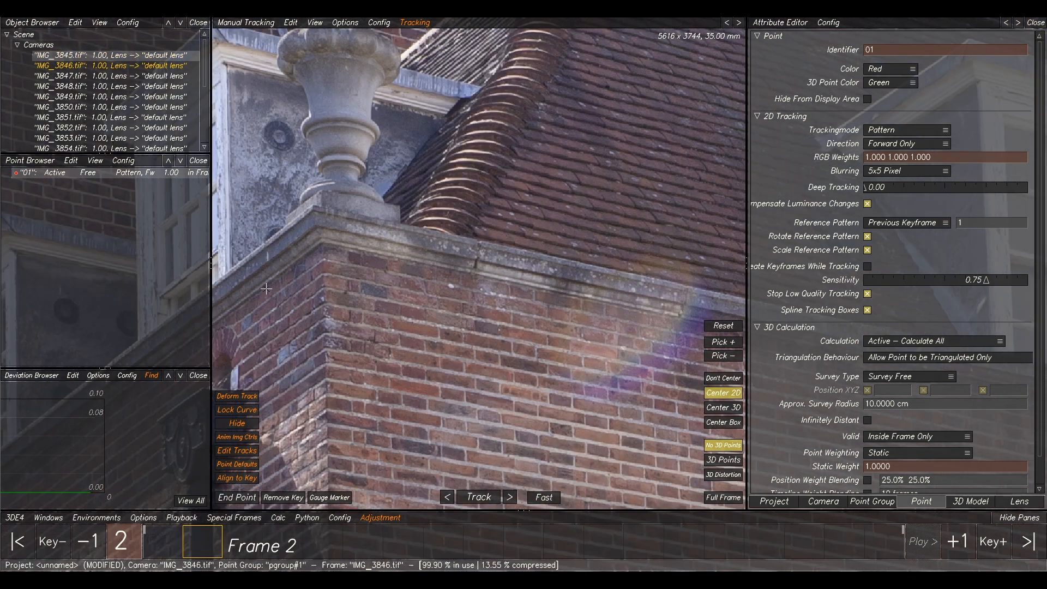
scroll(495, 205, up, 5)
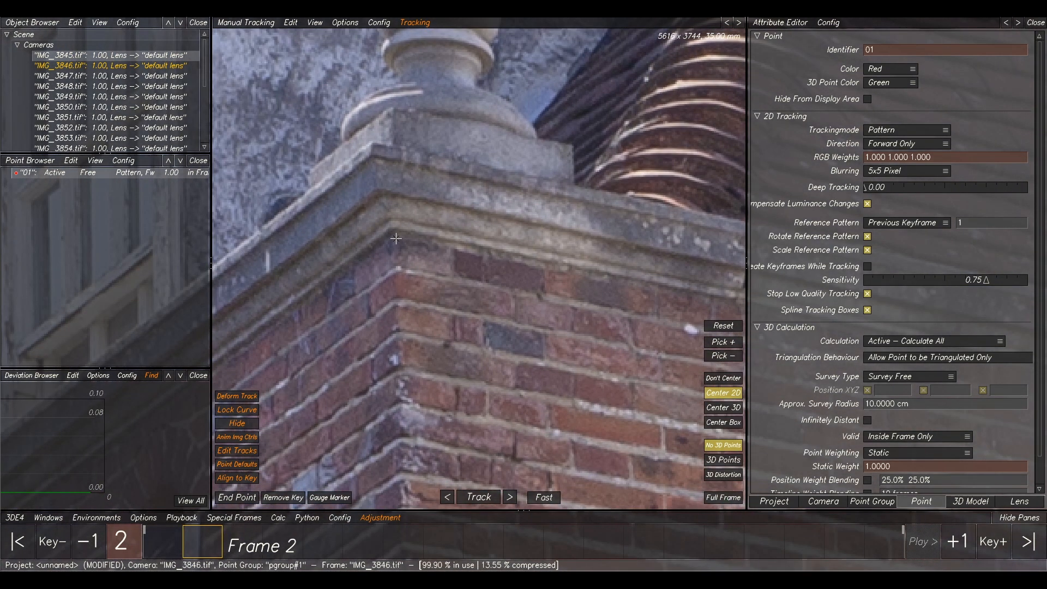
click(396, 238)
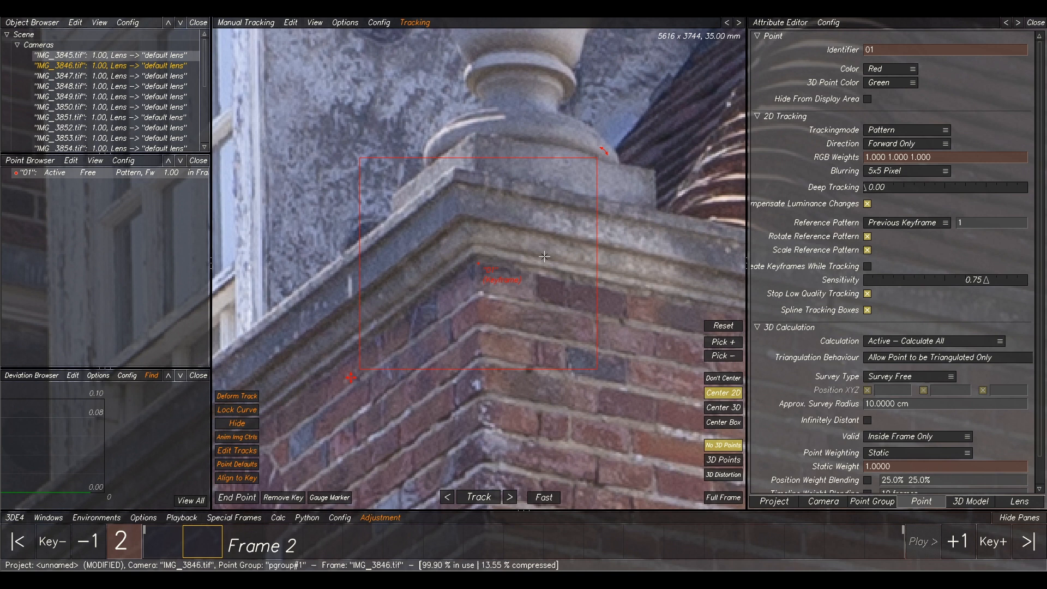
Flip repeatedly between frames 1 and 2 to compare where point 01 sits on the brick corner.
key(Left)
key(Right)
key(Left)
key(Right)
key(Left)
key(Right)
key(Left)
key(Right)
key(Left)
key(Right)
key(Left)
key(Right)
key(Left)
key(Right)
key(Left)
key(Right)
key(Left)
key(Right)
key(Left)
key(Right)
key(Left)
key(Right)
key(Left)
key(Right)
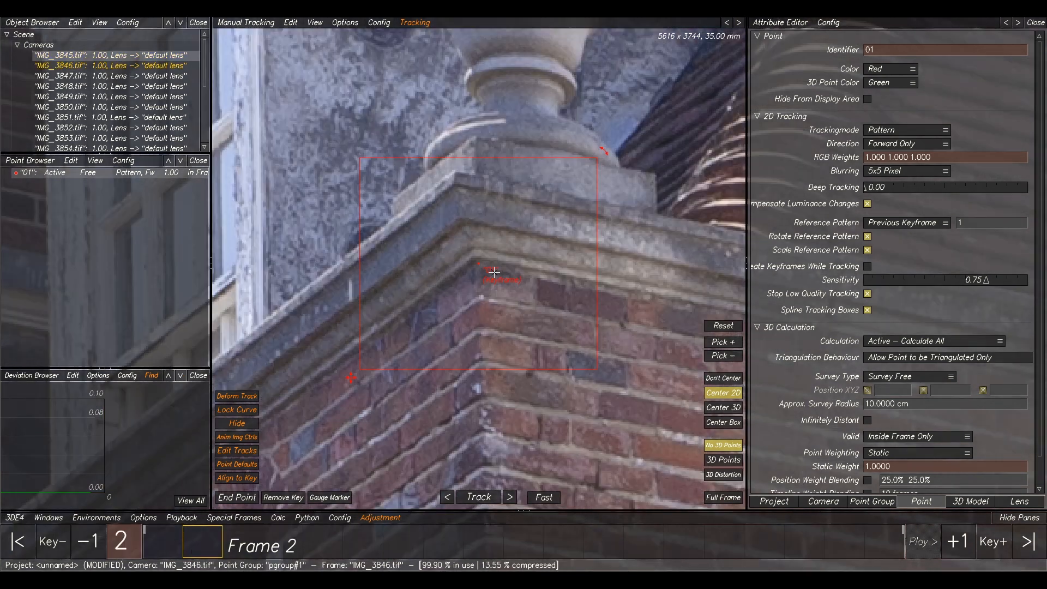
key(Left)
key(Right)
key(Left)
key(Right)
key(Left)
key(Right)
key(Left)
key(Right)
key(Left)
key(Right)
key(Left)
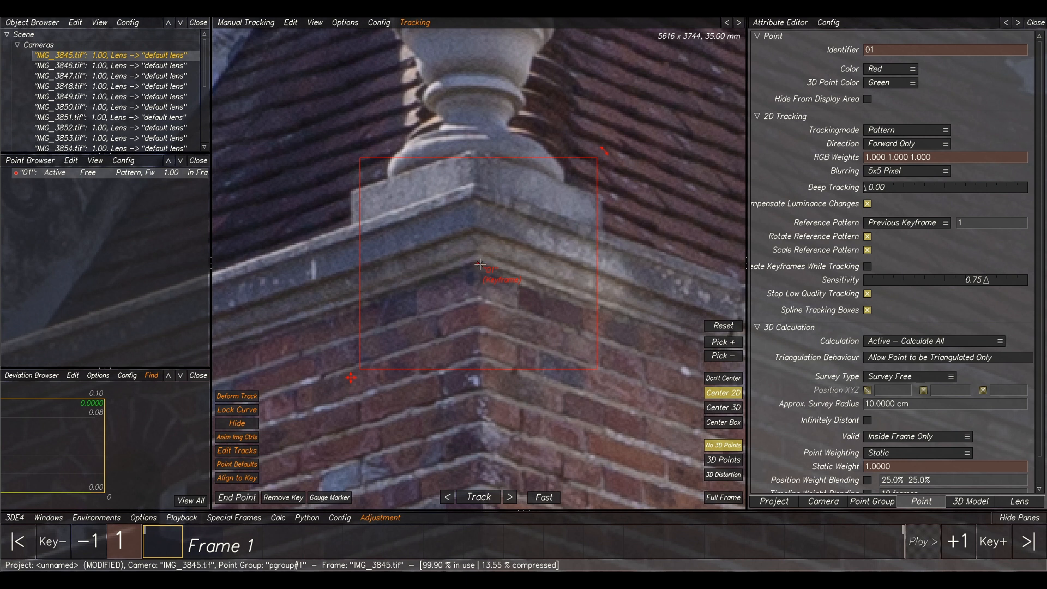
key(Right)
key(Left)
key(Right)
key(Left)
key(Right)
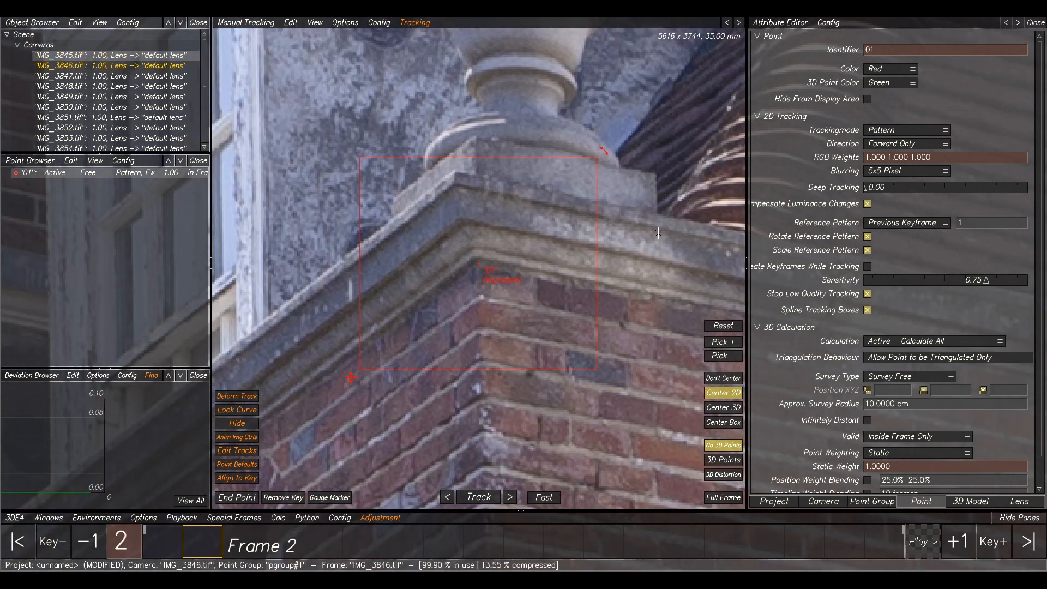
key(Left)
key(Right)
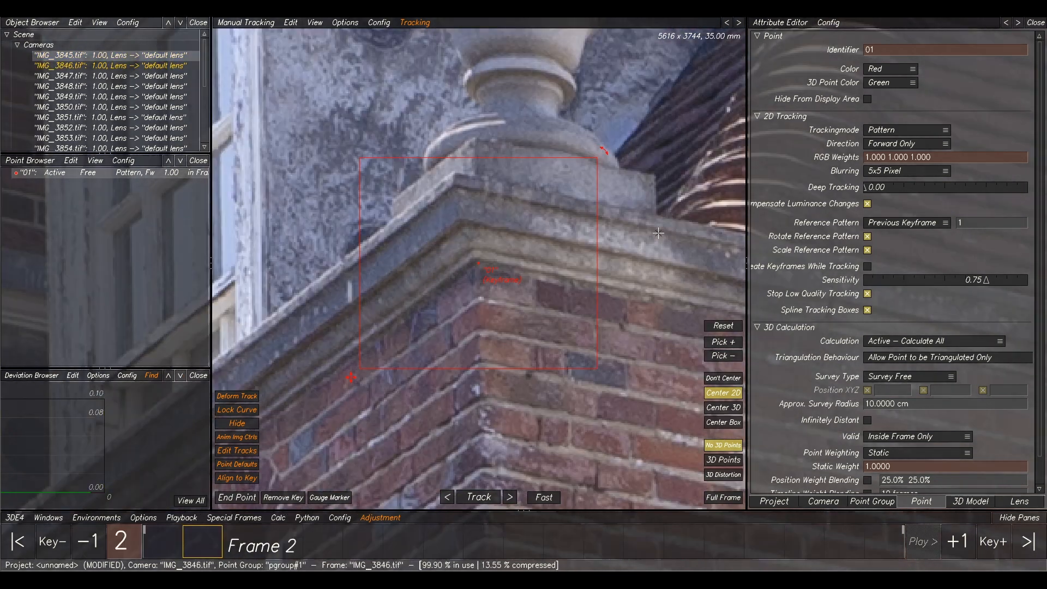
key(Left)
key(Right)
key(Left)
key(Right)
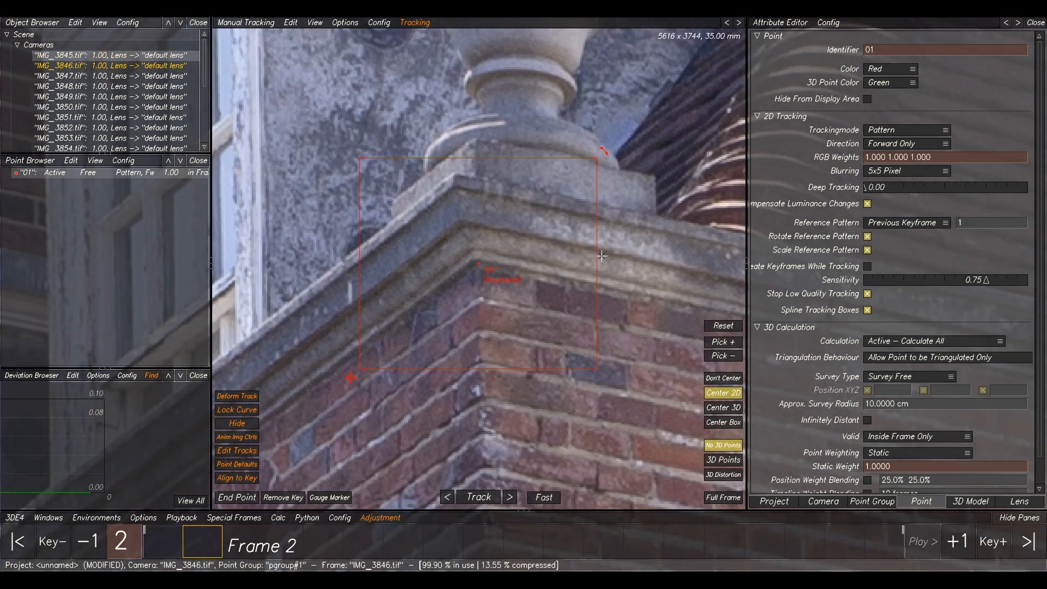
Set the position of point 01 on the matching top brick corner in frame 3.
scroll(601, 256, down, 2)
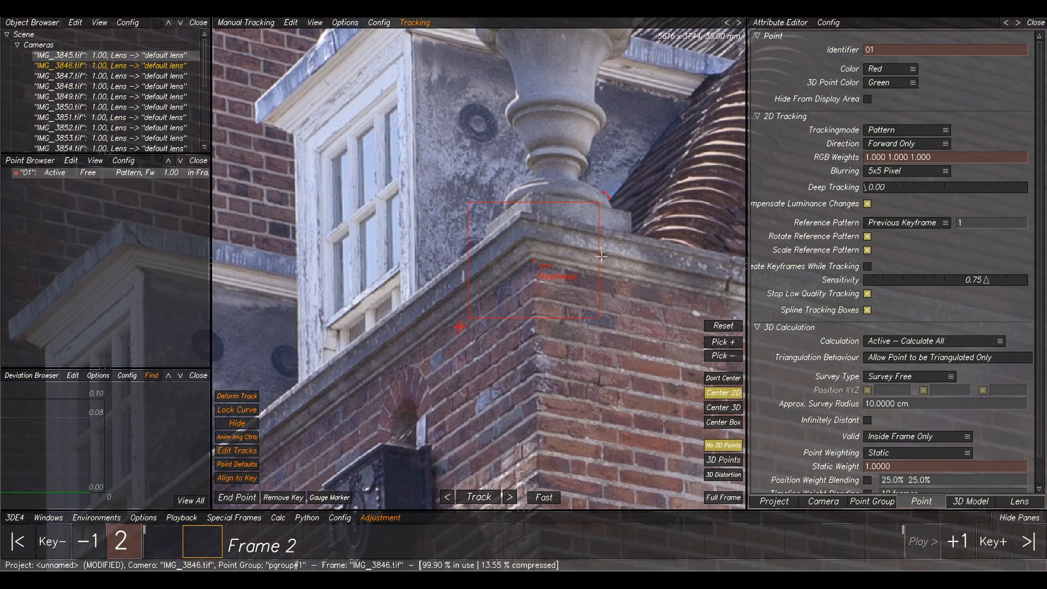
middle_drag(609, 253, 507, 250)
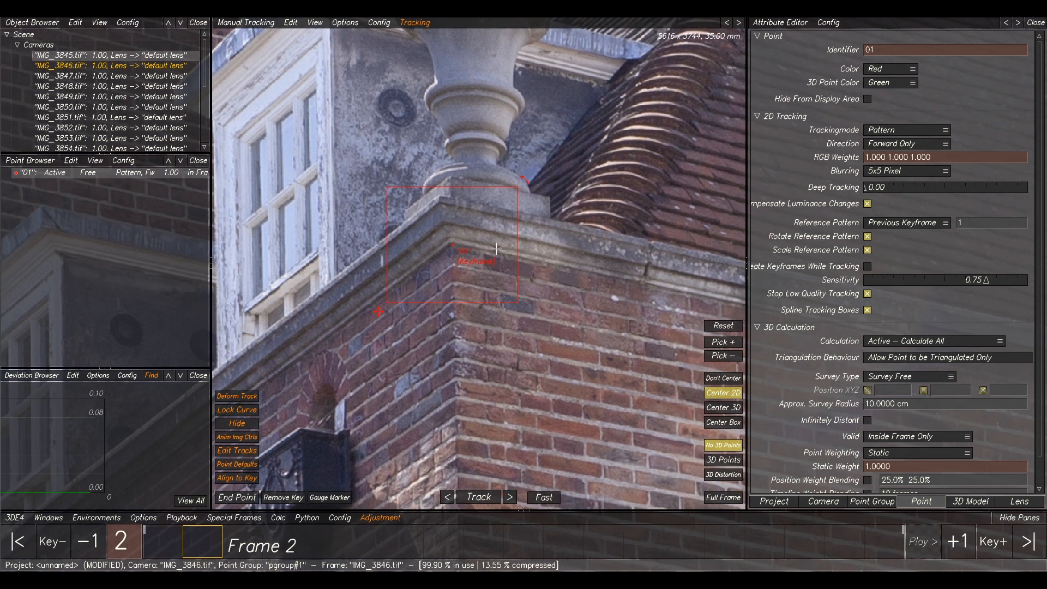
key(Right)
middle_drag(454, 251, 670, 237)
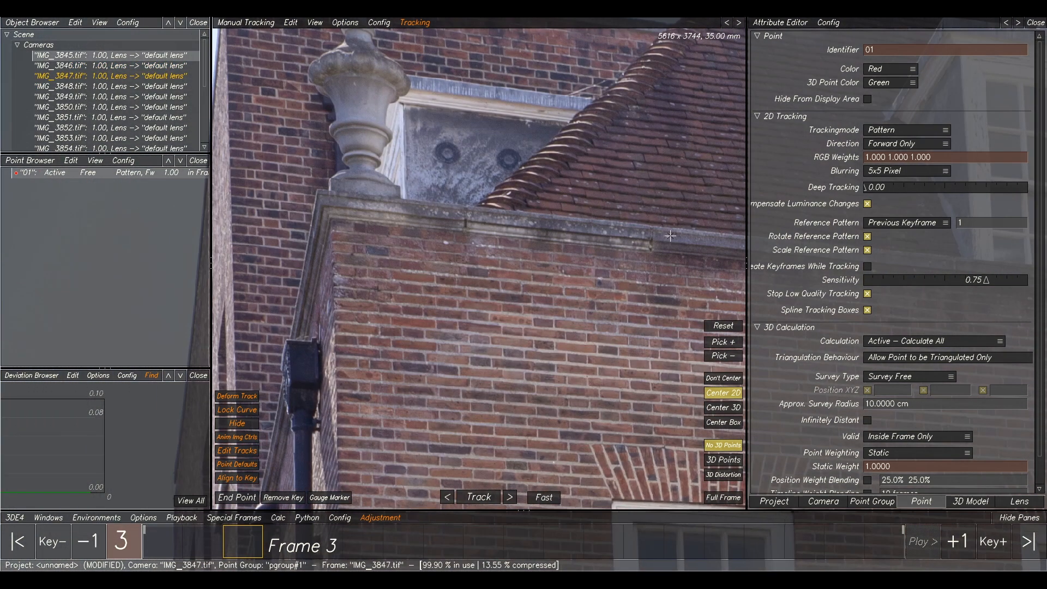
middle_drag(489, 249, 670, 243)
scroll(567, 236, up, 5)
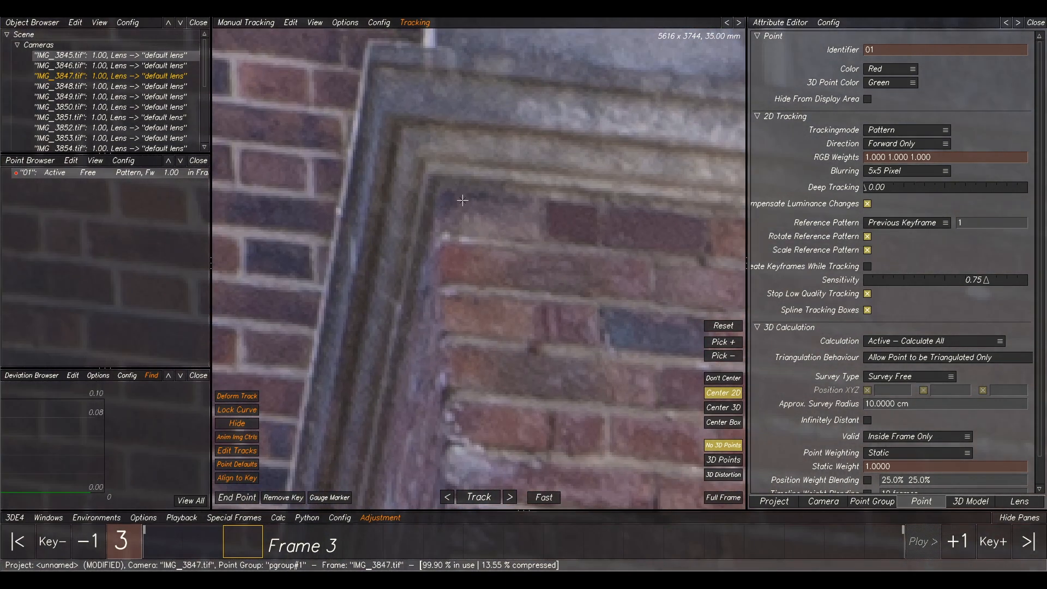
scroll(443, 192, down, 5)
key(Left)
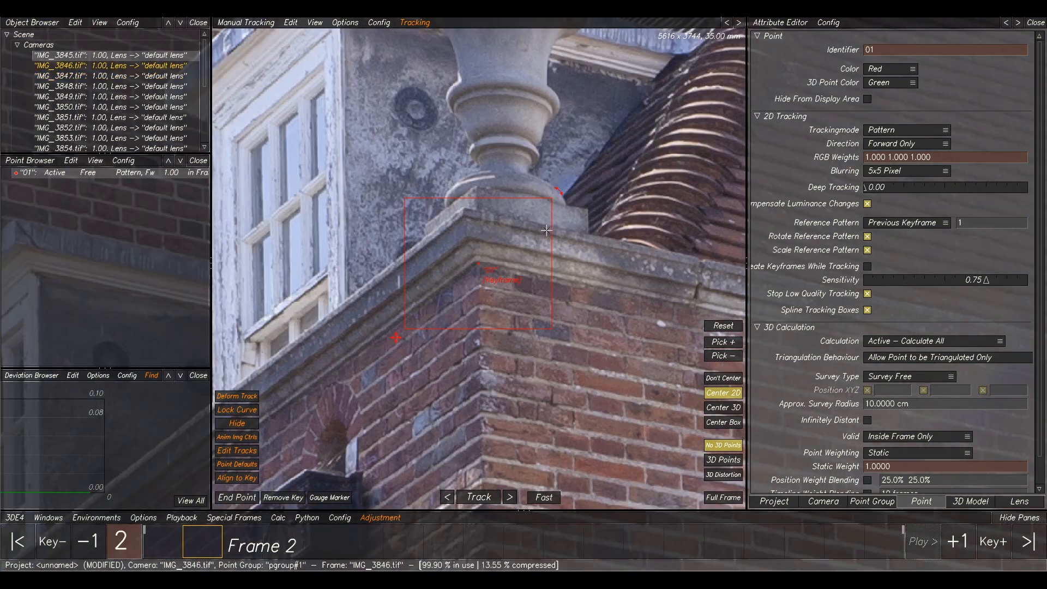
key(Right)
key(Left)
key(Right)
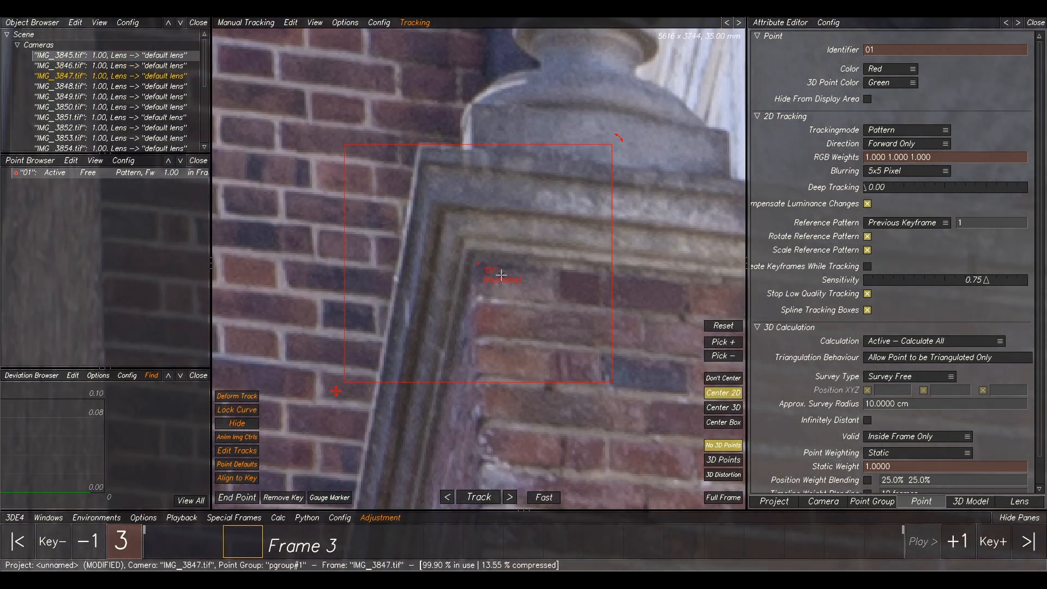
Step back and forth through frames 1 to 3 to compare point 01's placement on the brick corner.
key(Left)
key(Left)
key(Right)
key(Right)
key(Left)
key(Right)
key(Left)
key(Right)
key(Left)
key(Left)
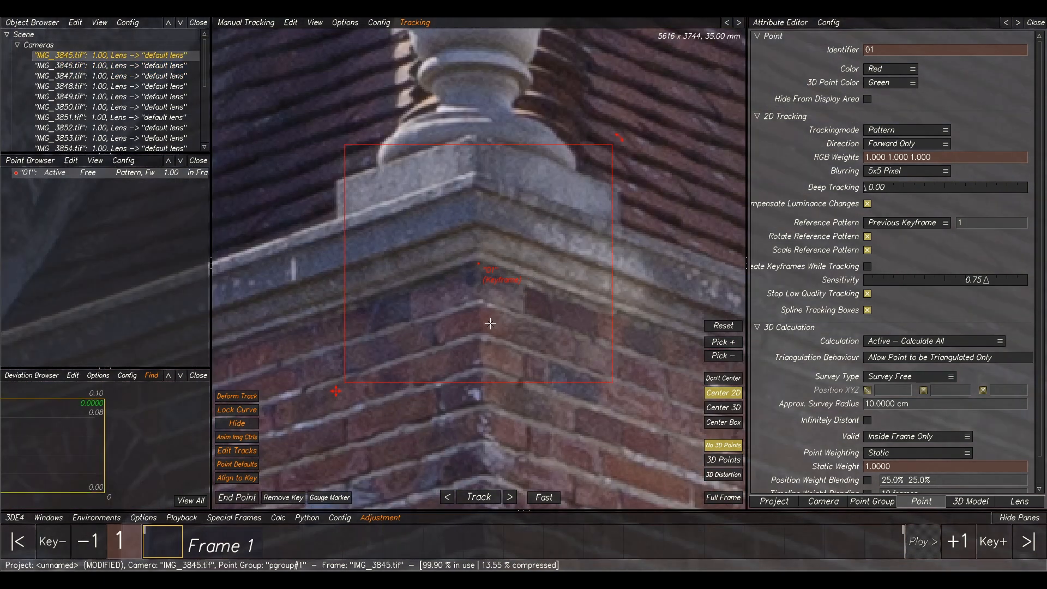
Move point 01 down to the corner of the first mortar line below the cornice in frames 1 and 2.
click(481, 301)
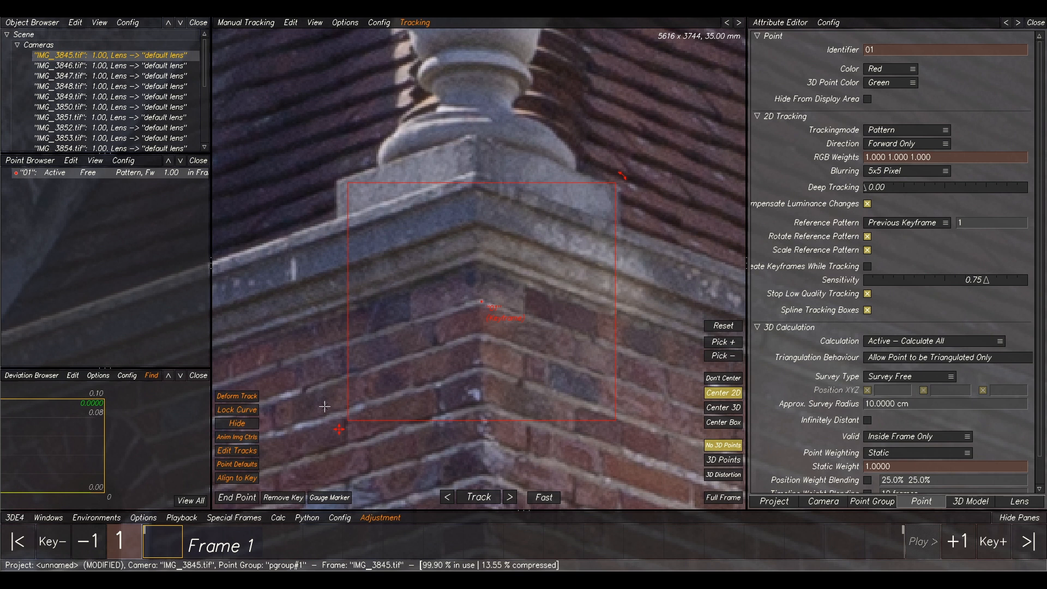
key(Right)
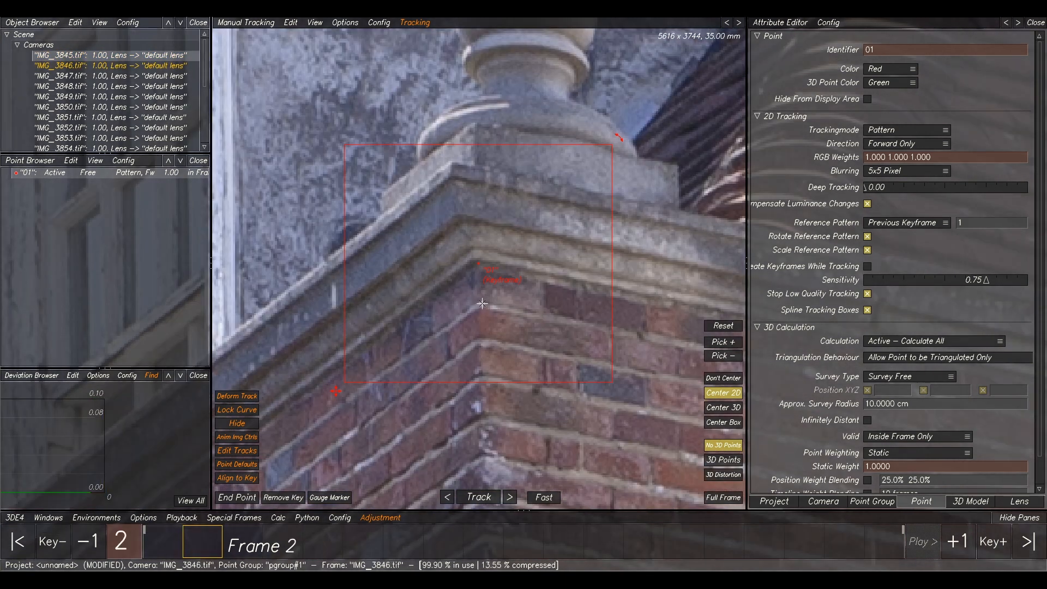
key(Left)
key(Right)
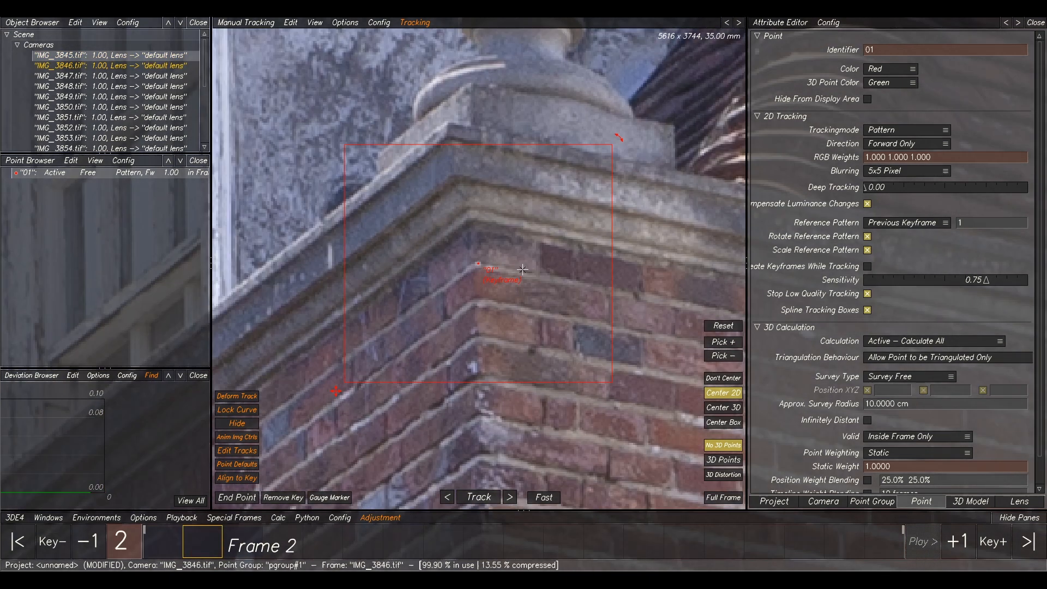
Check point 01 on the first mortar line in frame 2, and move it to the matching mortar corner in frame 3.
scroll(481, 266, up, 3)
key(Left)
key(Right)
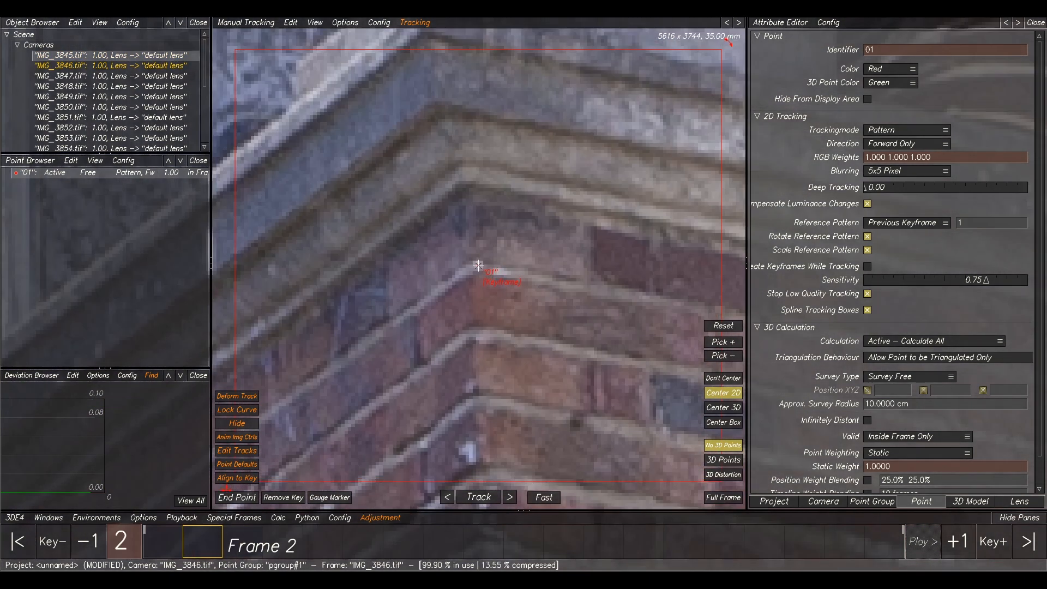
key(Left)
key(Right)
key(Right)
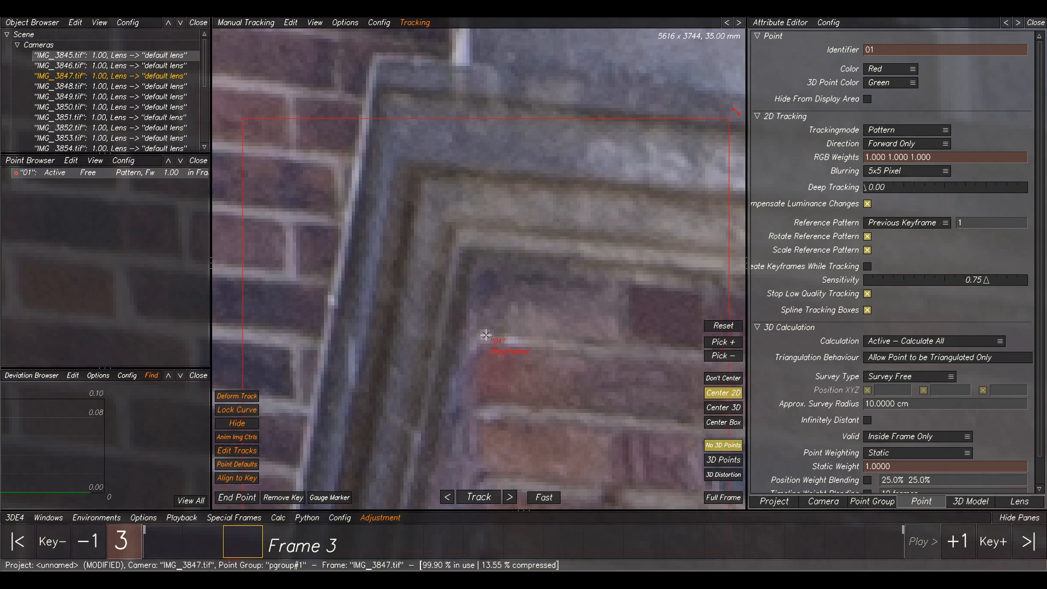
scroll(562, 285, down, 4)
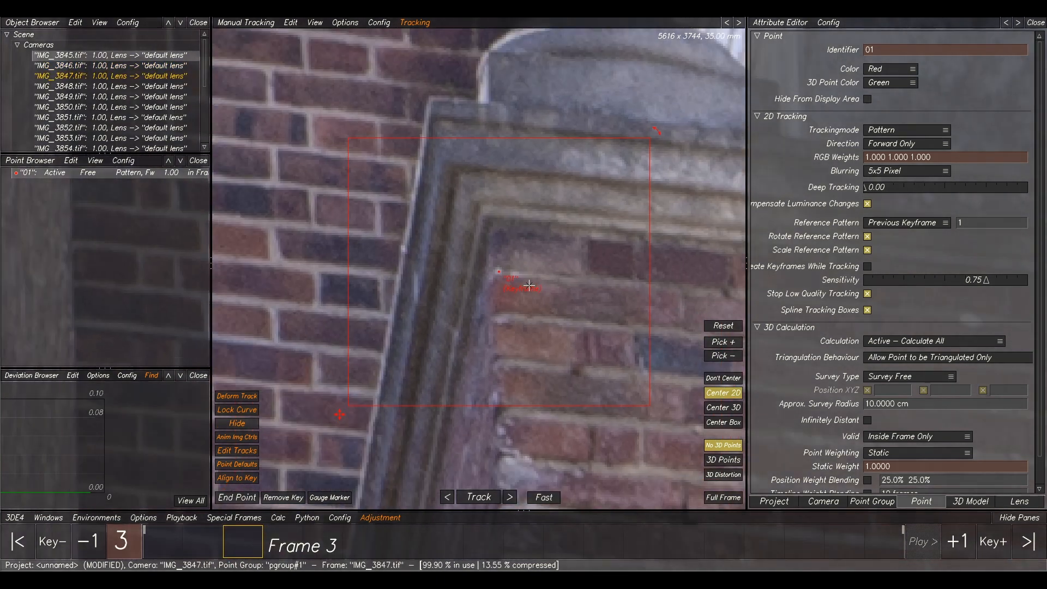
Step through frames 4 to 8 and examine whether the brick corner below the urn can be identified.
key(Right)
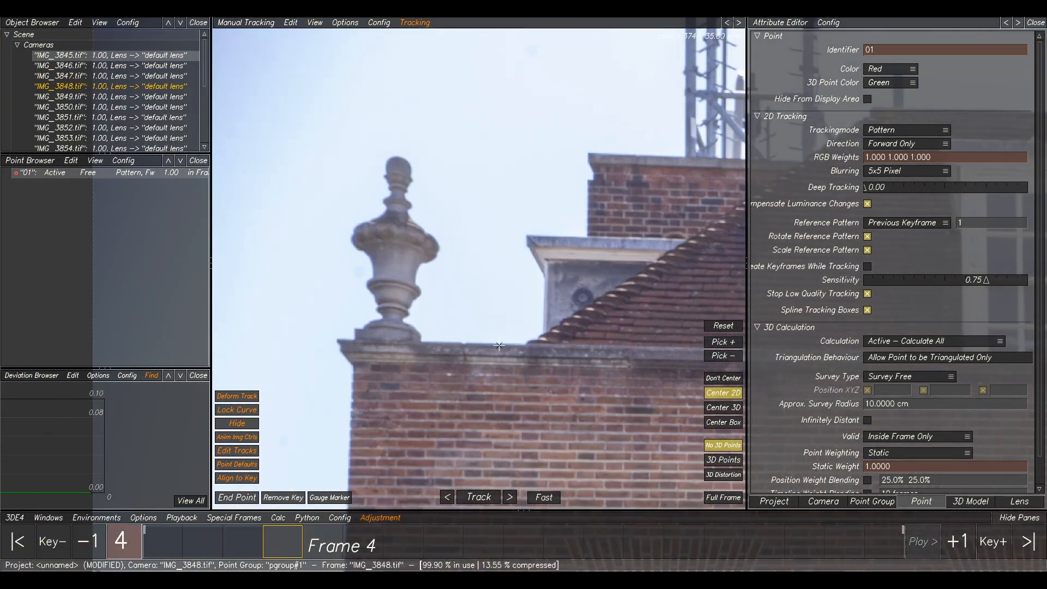
scroll(499, 346, down, 3)
scroll(568, 234, up, 5)
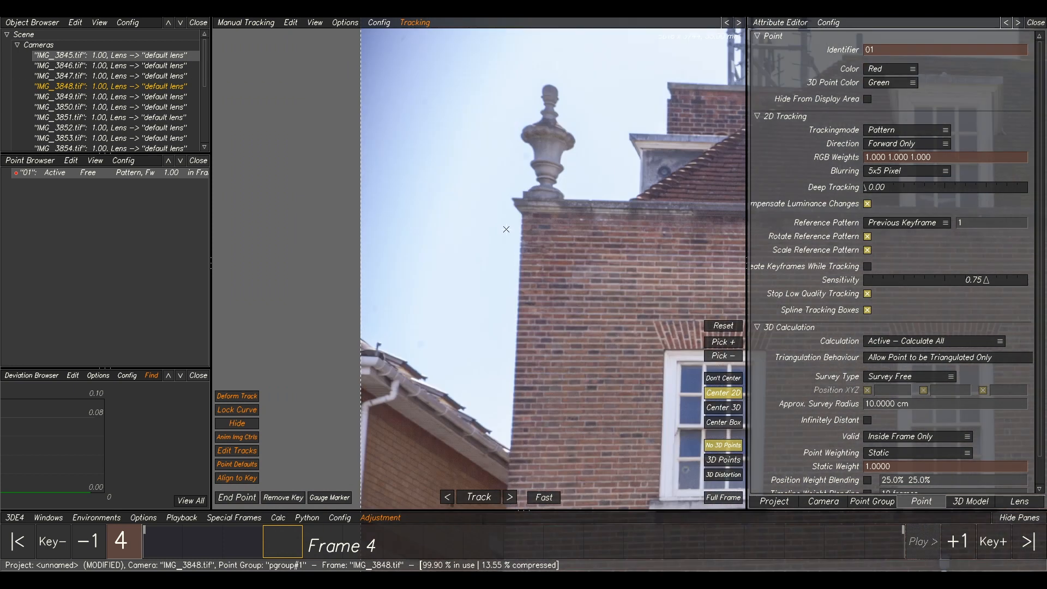
scroll(568, 211, down, 4)
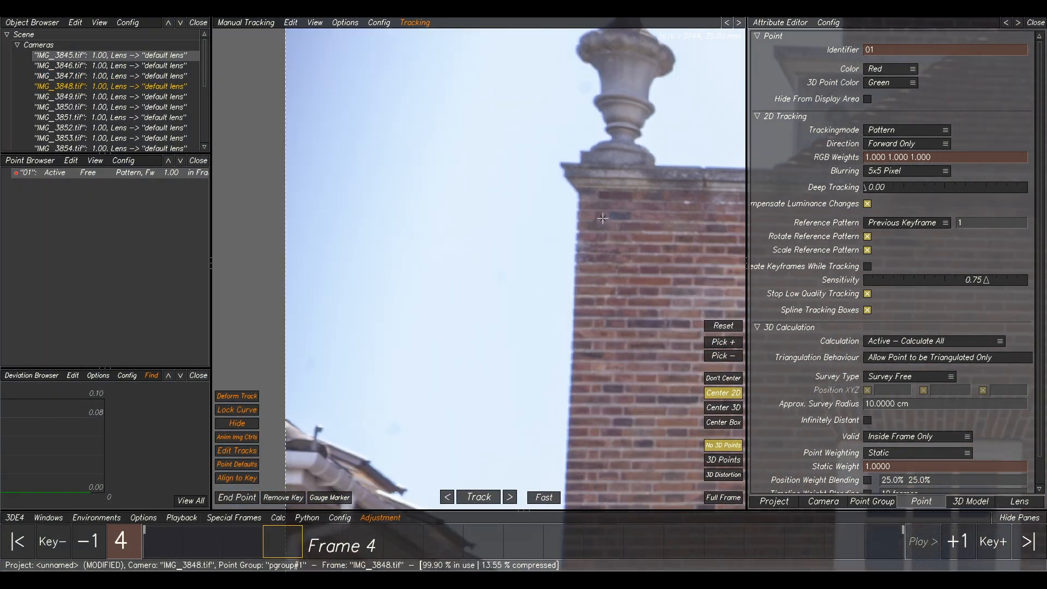
key(Right)
key(Right)
key(Right)
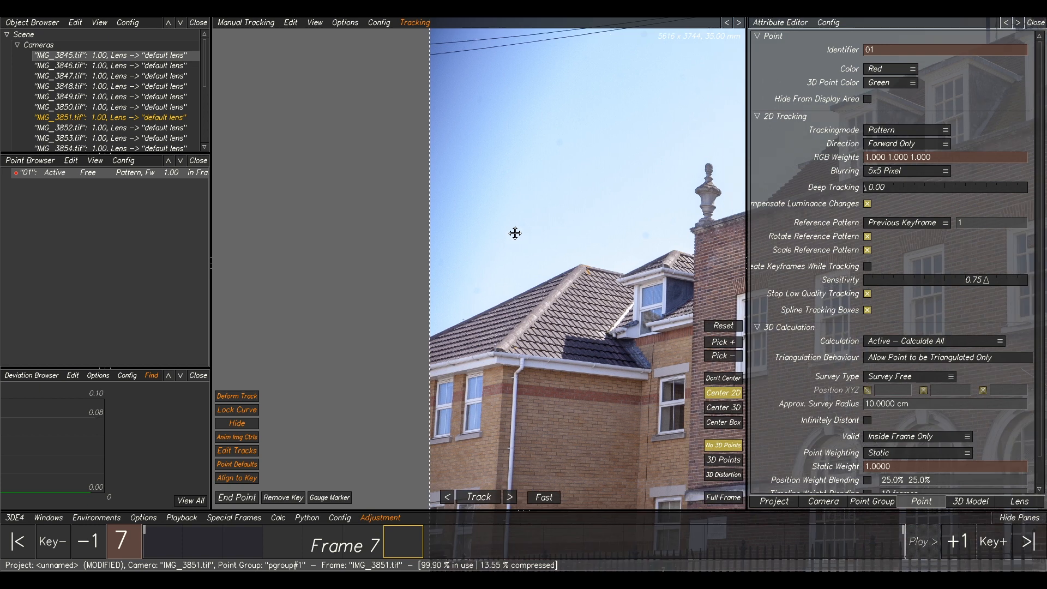
scroll(615, 223, down, 2)
key(Right)
key(Left)
key(Left)
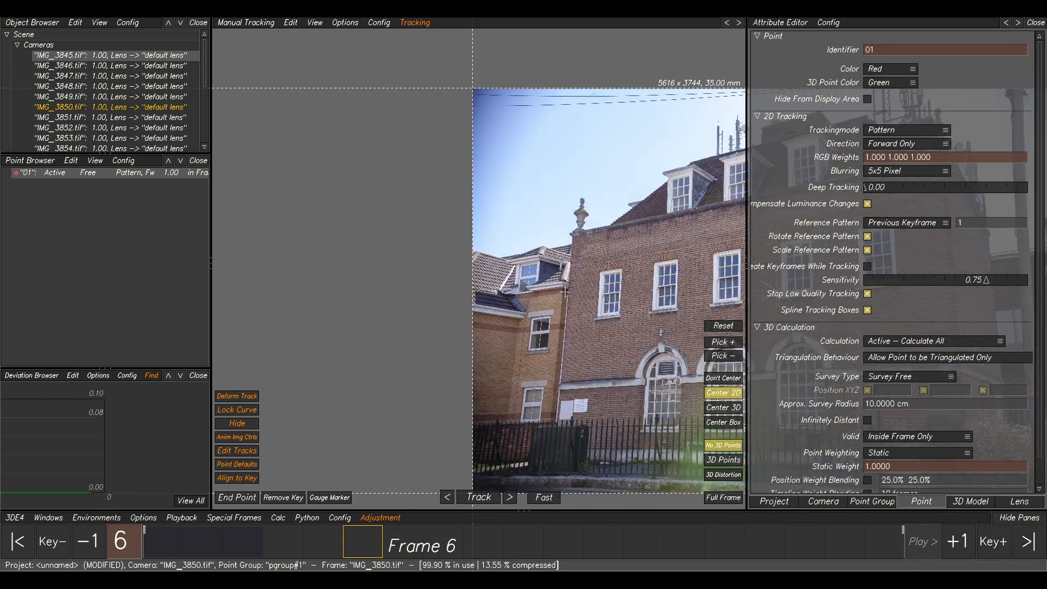
Place point 01 on the first mortar line corner below the cornice in frame 18, and check frame 17 for the same corner.
key(Right)
key(Right)
mouse_move(492, 535)
mouse_down()
mouse_move(918, 544)
mouse_move(844, 543)
mouse_up()
scroll(320, 219, up, 5)
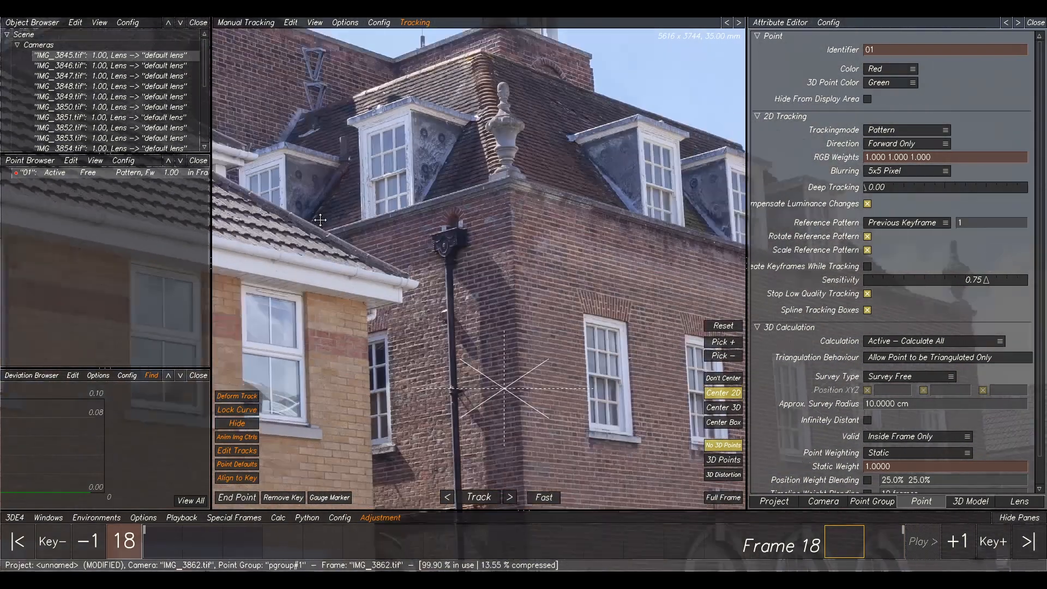
scroll(320, 220, up, 10)
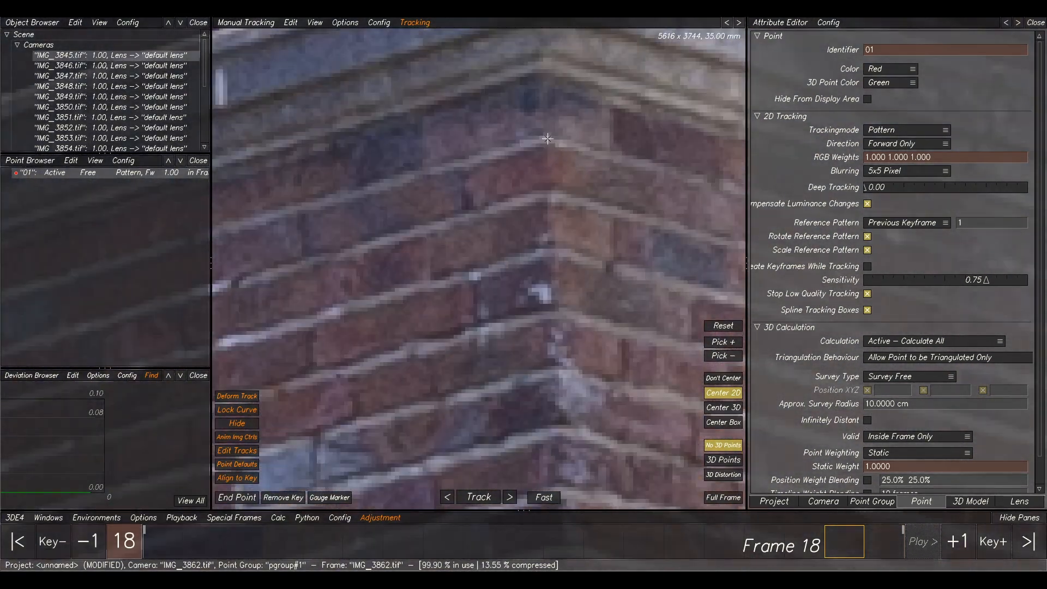
scroll(655, 346, down, 5)
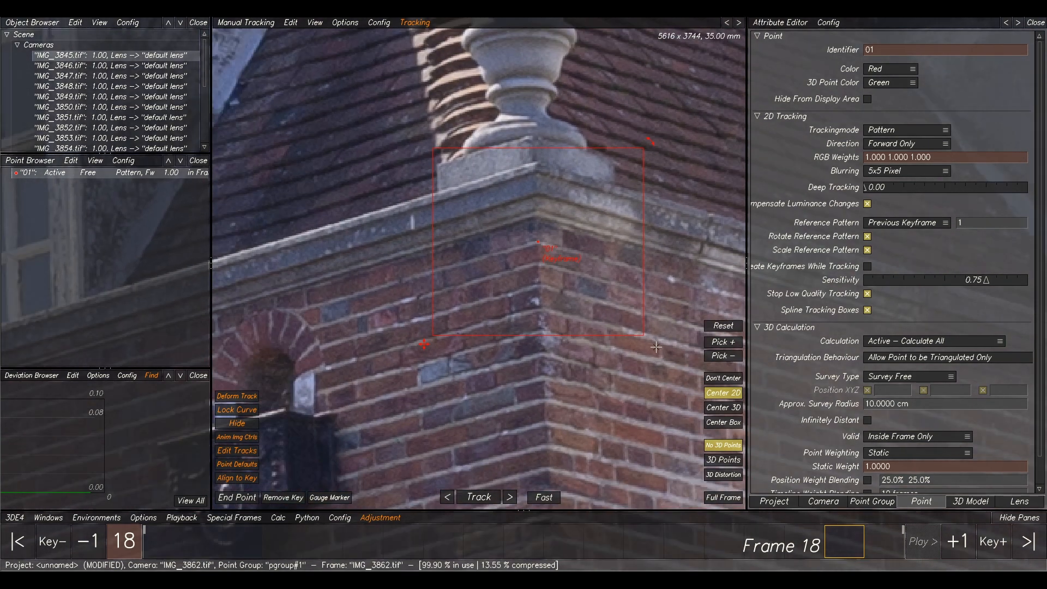
click(799, 530)
scroll(523, 293, down, 8)
middle_drag(436, 247, 787, 280)
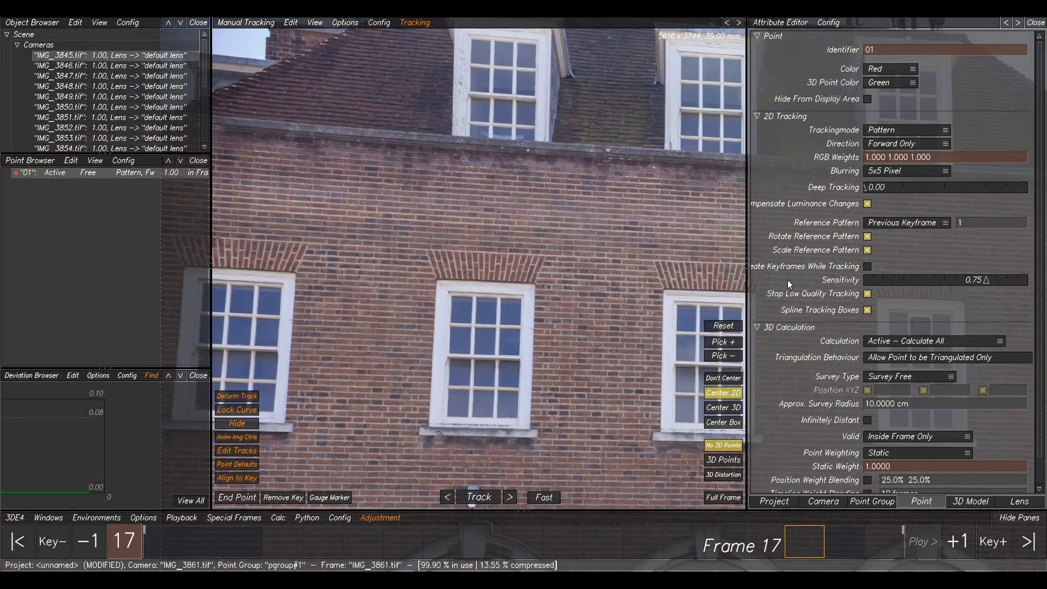
scroll(689, 265, down, 8)
Deselect point 01 in frame 1 and add point 02 at the brick corner where the first upper-floor window's arch meets its frame's upper-left corner.
drag(797, 537, 158, 534)
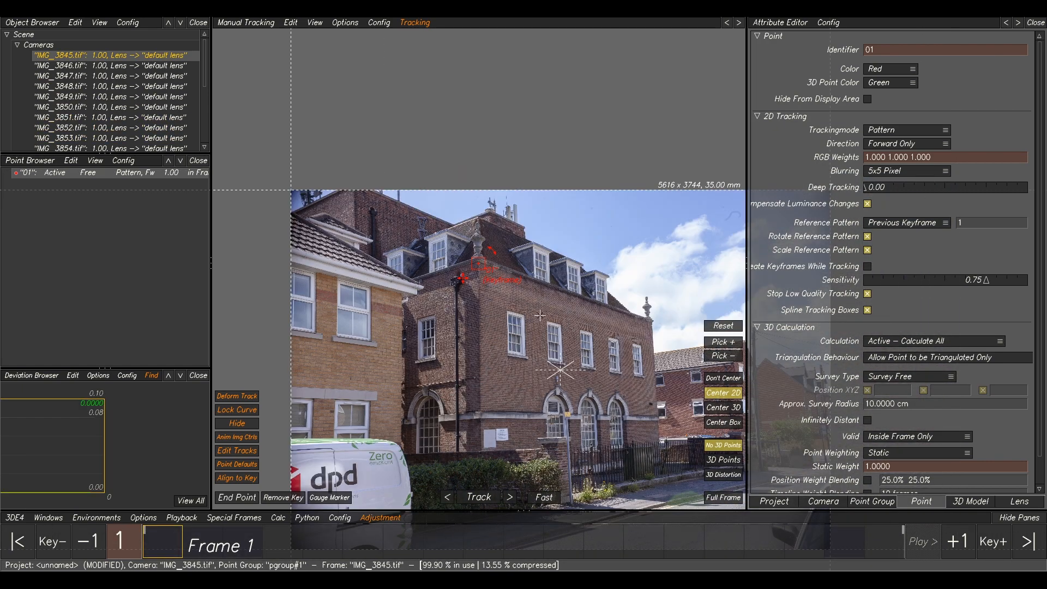
scroll(538, 315, up, 7)
middle_drag(459, 290, 581, 238)
click(581, 238)
scroll(580, 236, down, 4)
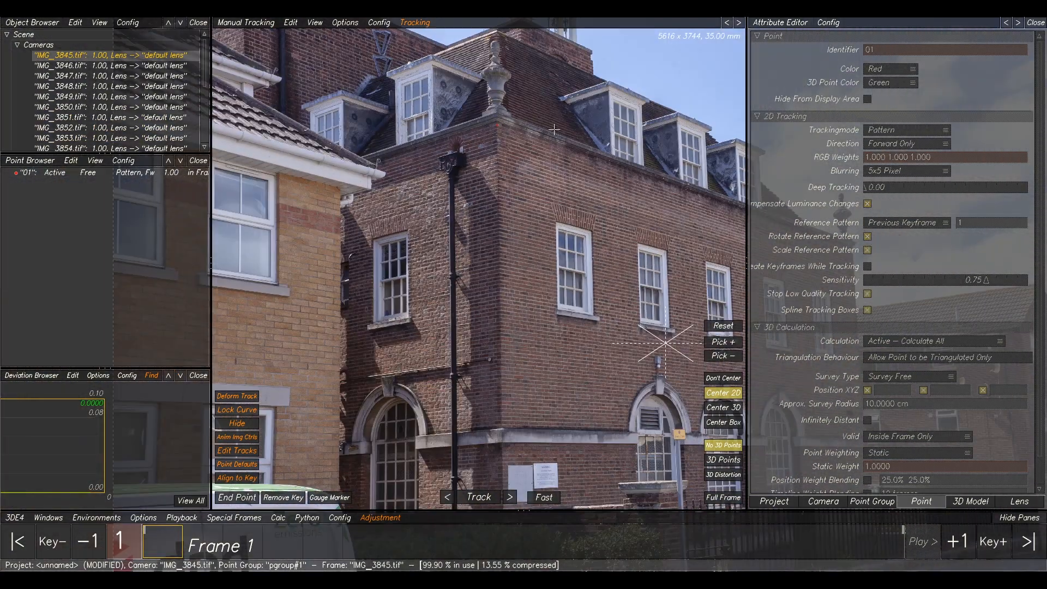
scroll(554, 129, up, 1)
scroll(535, 217, up, 6)
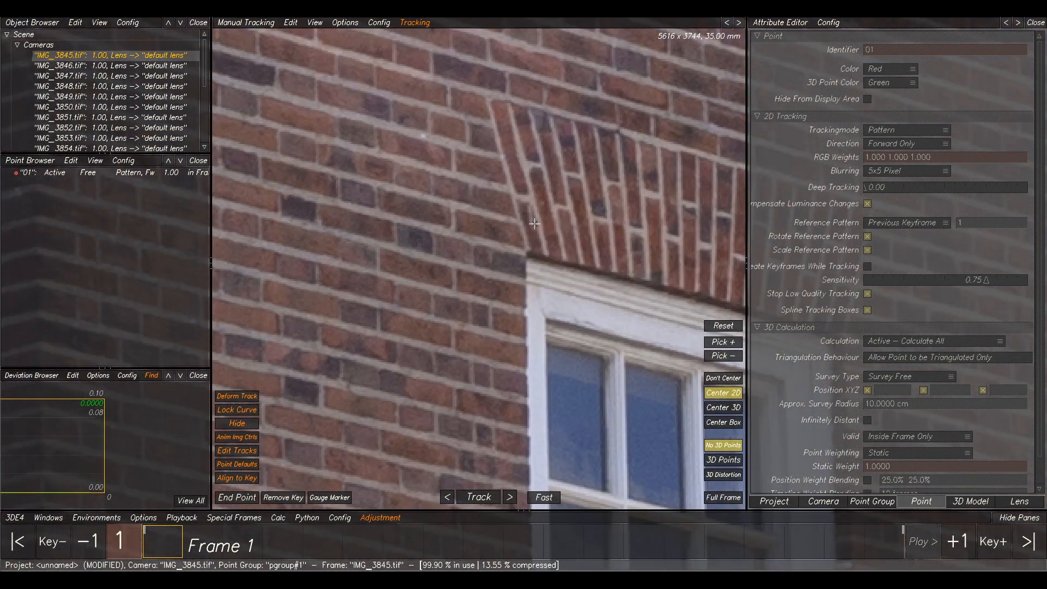
scroll(534, 223, down, 4)
scroll(561, 219, up, 4)
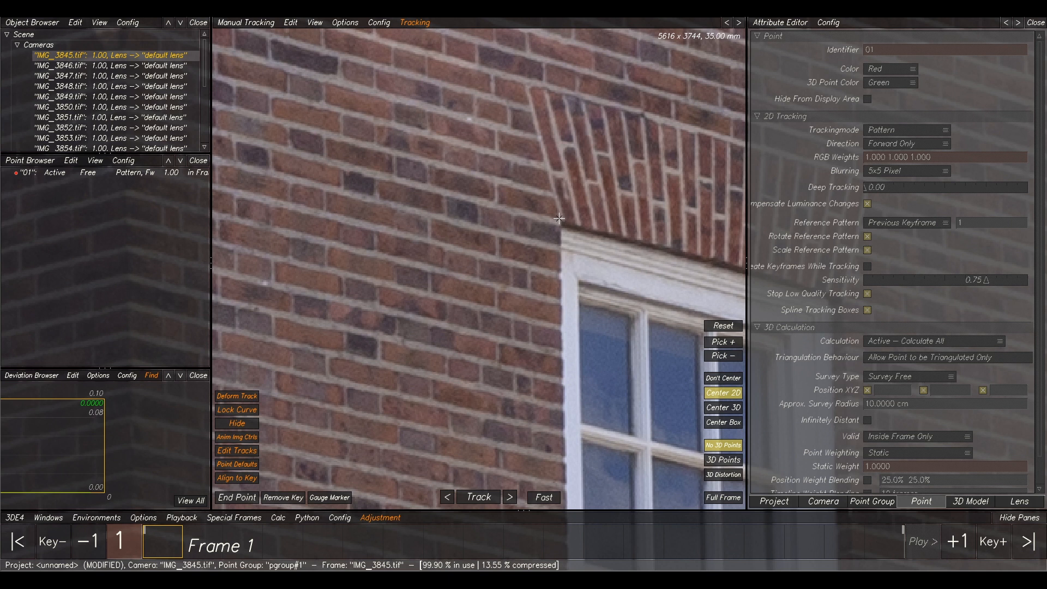
ctrl+click(559, 218)
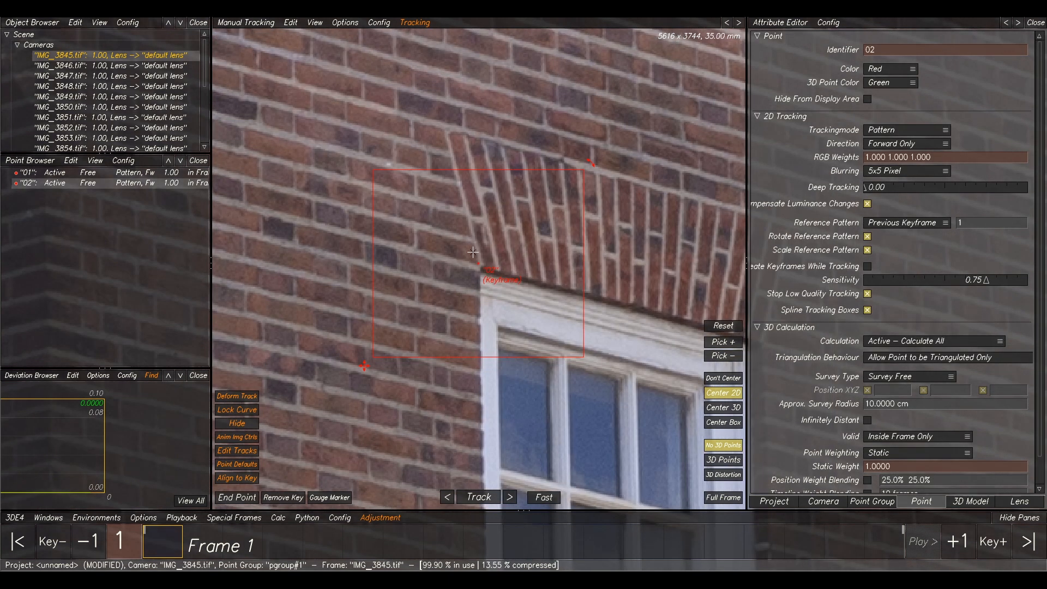
Place point 02 on the same mortar corner above the window frame in frame 2, and compare its position with frame 1.
key(Right)
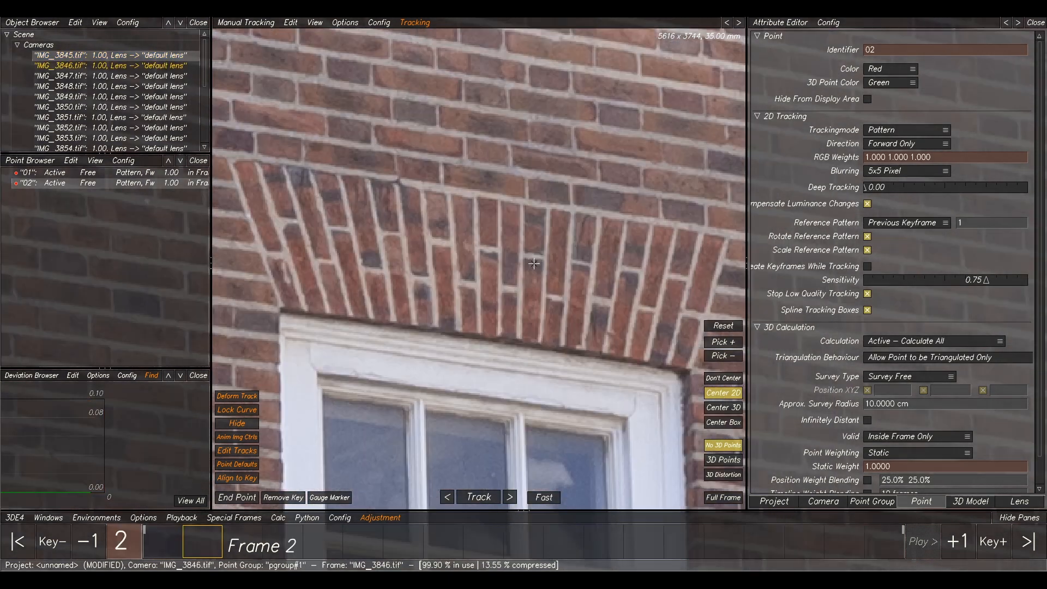
scroll(531, 260, down, 4)
middle_drag(463, 308, 545, 257)
scroll(518, 262, up, 6)
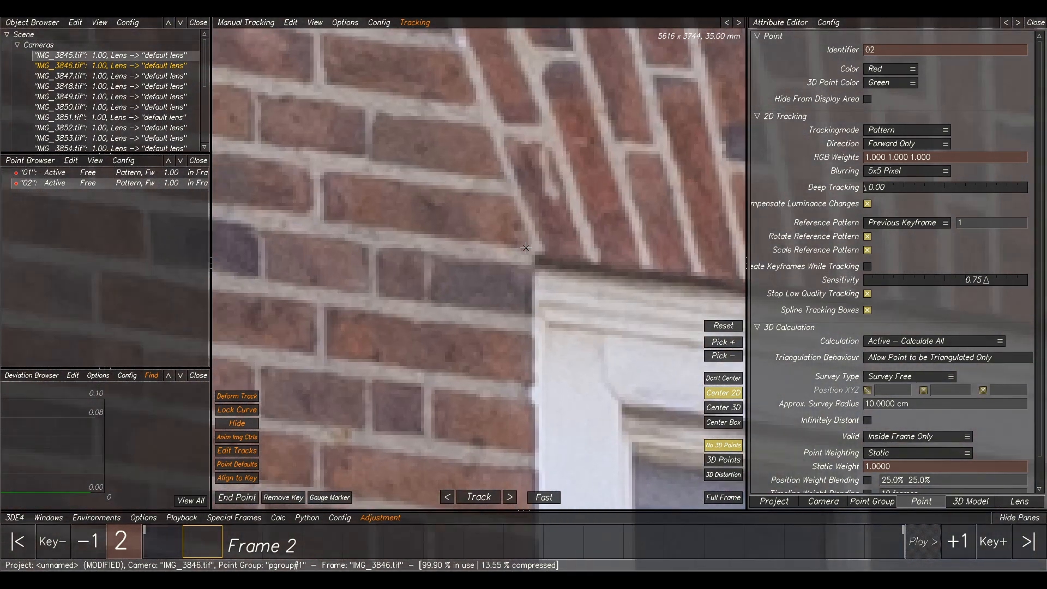
ctrl+click(526, 248)
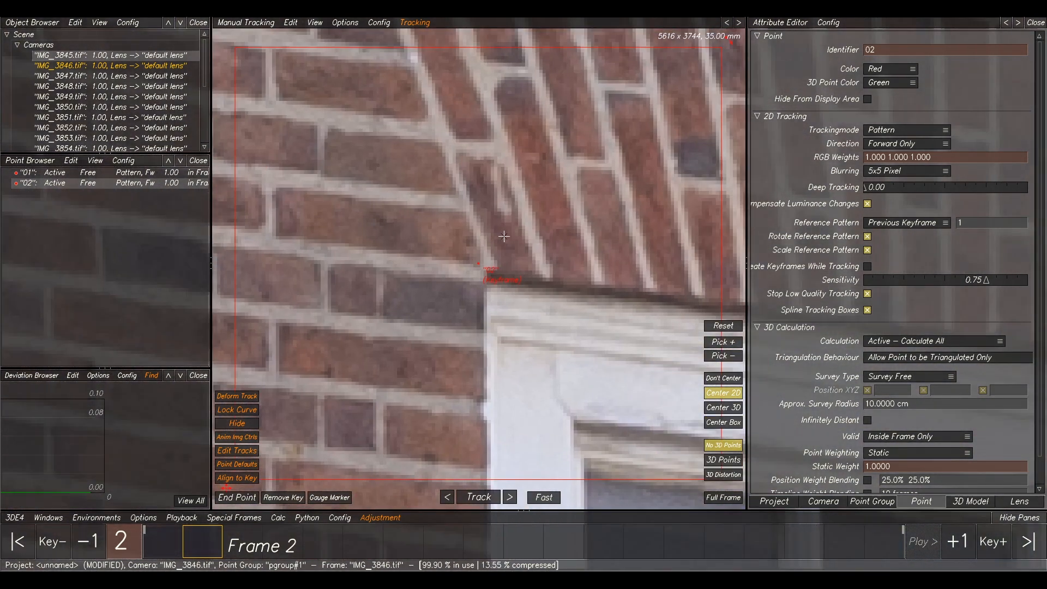
key(Left)
key(Right)
key(Left)
key(Right)
key(Left)
key(Right)
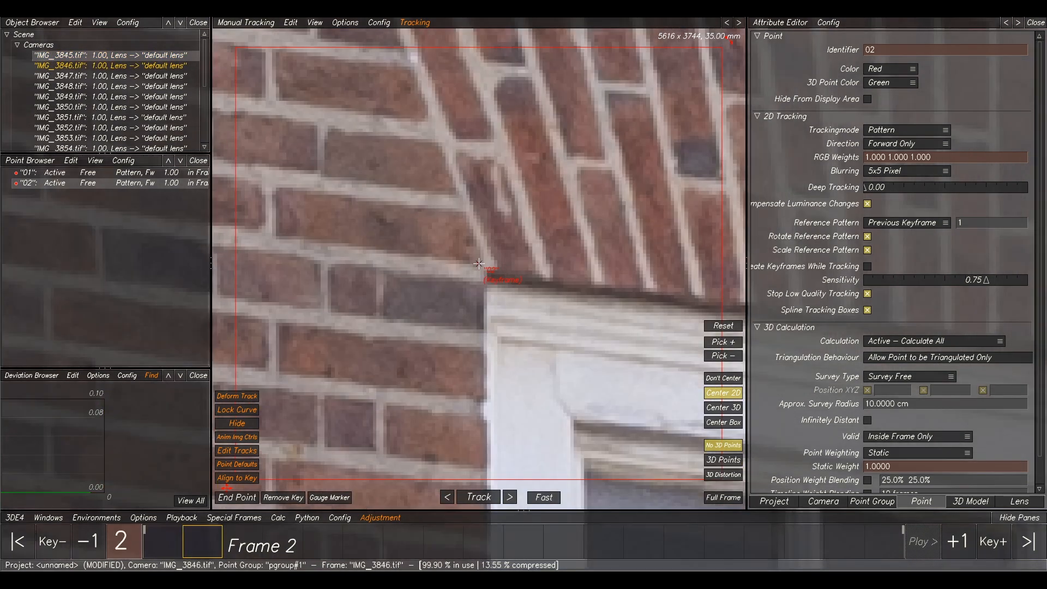
Locate the same window in frame 3 and place point 02 at the lower-left end of its brick arch, comparing with frame 2.
scroll(551, 262, down, 5)
key(Right)
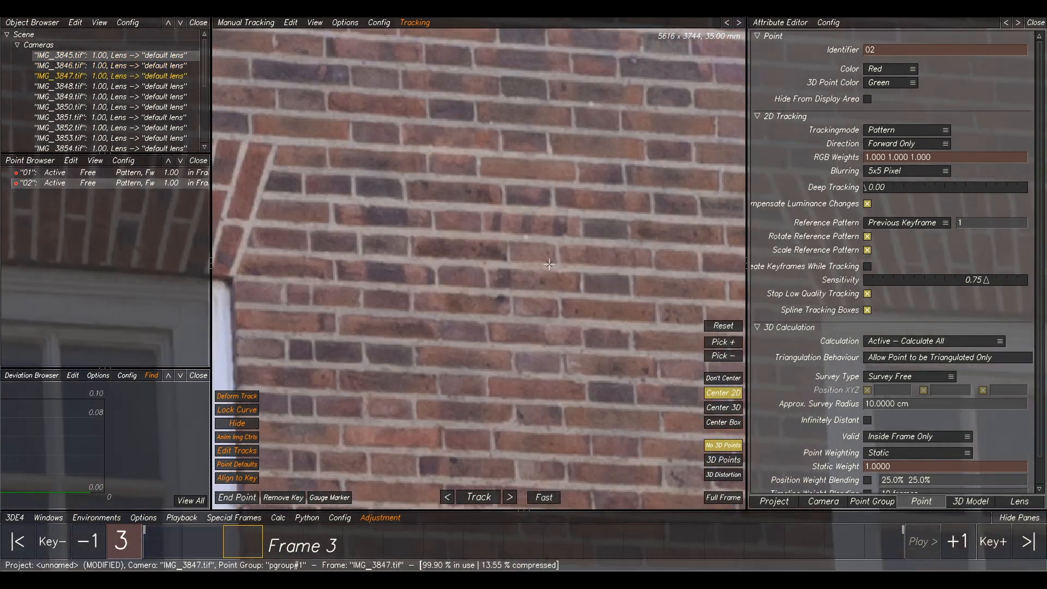
scroll(549, 264, down, 3)
middle_drag(549, 264, 823, 255)
scroll(497, 245, down, 5)
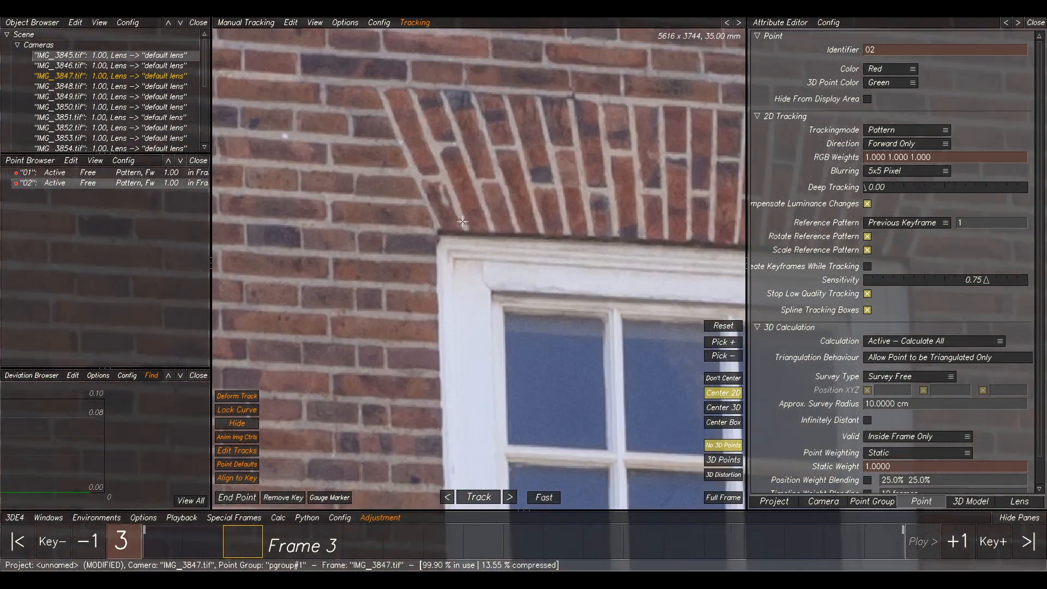
scroll(498, 246, up, 8)
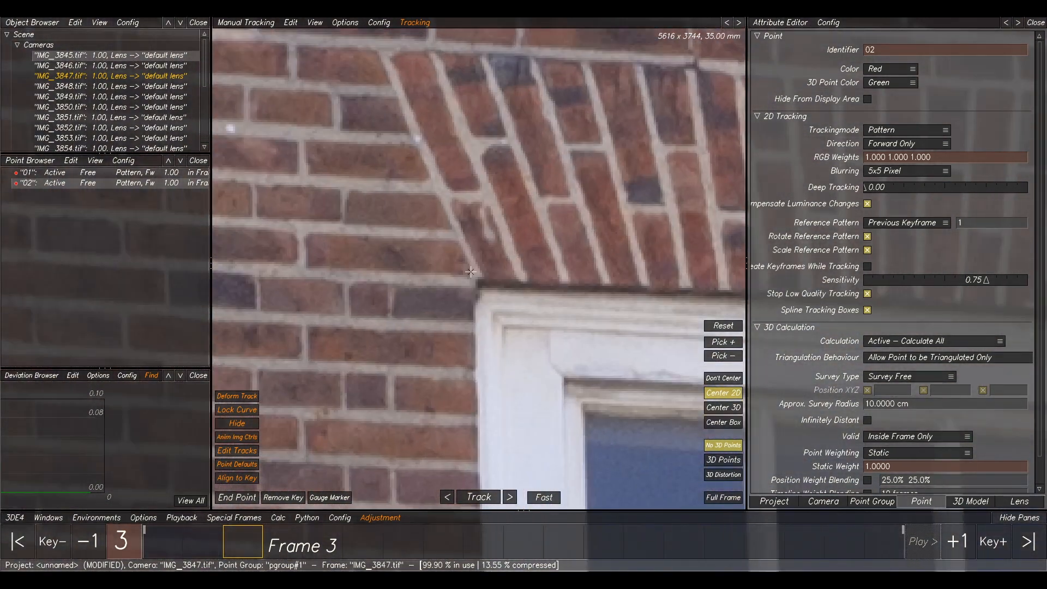
key(Left)
key(Right)
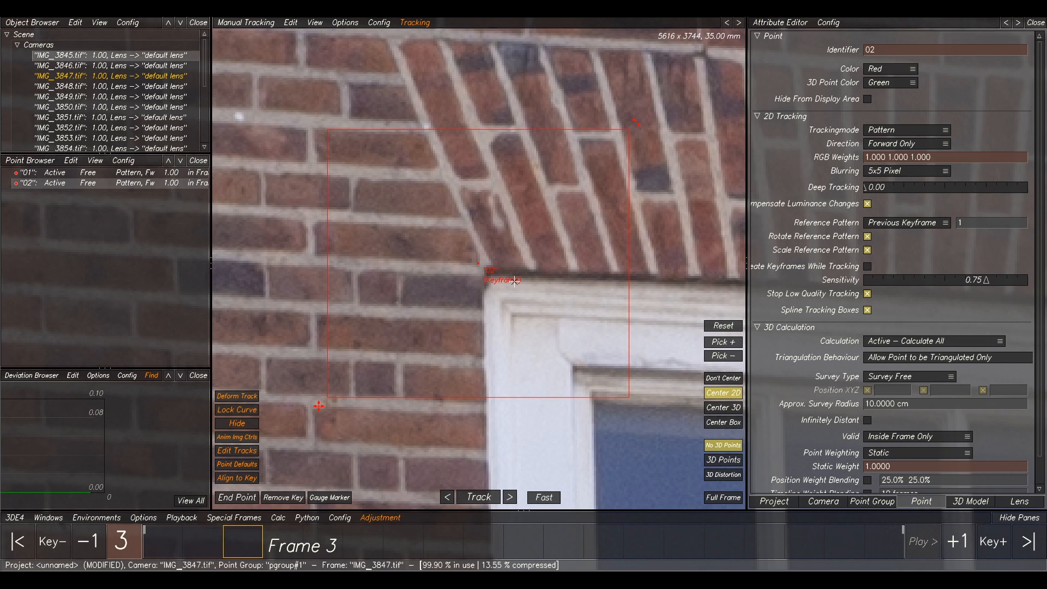
Place point 02 at the window arch's lower-left mortar corner in frame 4, and compare its position with frame 3.
scroll(471, 275, down, 6)
key(Right)
scroll(472, 275, up, 6)
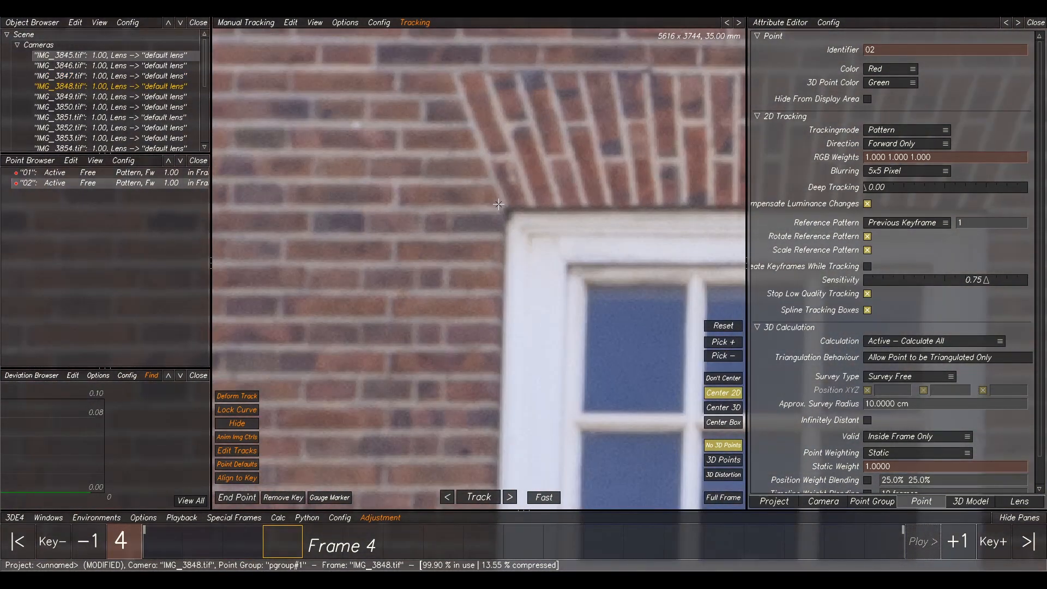
ctrl+click(499, 206)
key(Left)
key(Right)
scroll(488, 266, down, 5)
key(Left)
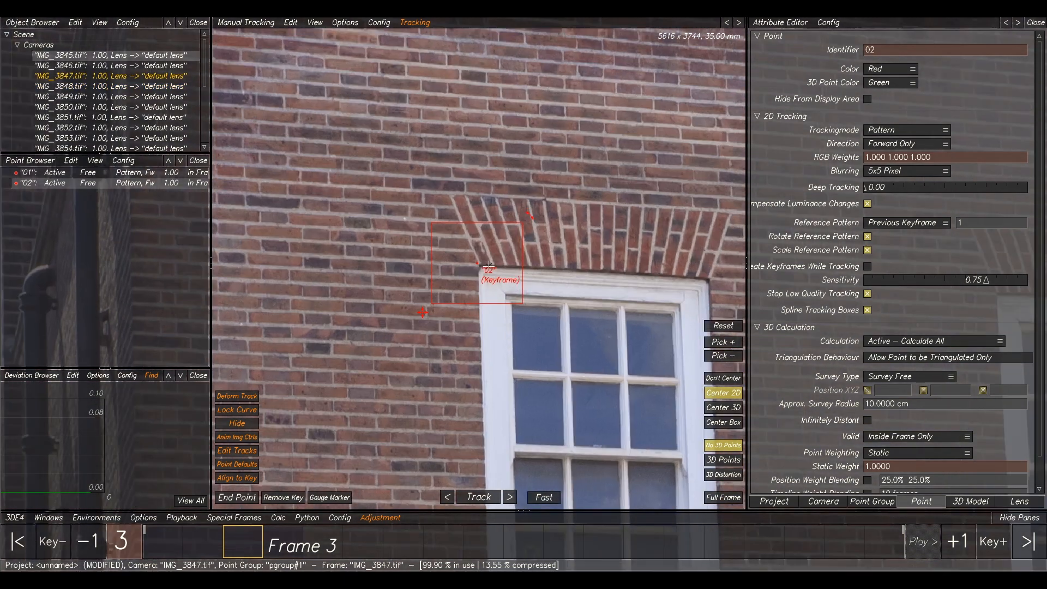
key(Right)
scroll(488, 267, up, 3)
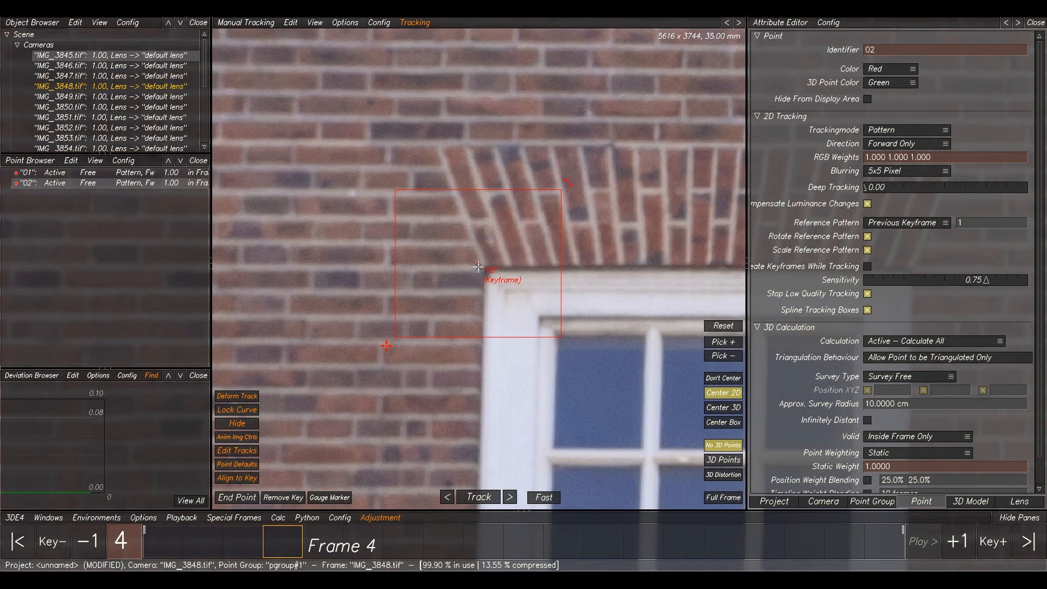
Place point 02 at the window arch's lower-left mortar corner in frame 5, and check it against frame 4.
scroll(578, 226, down, 3)
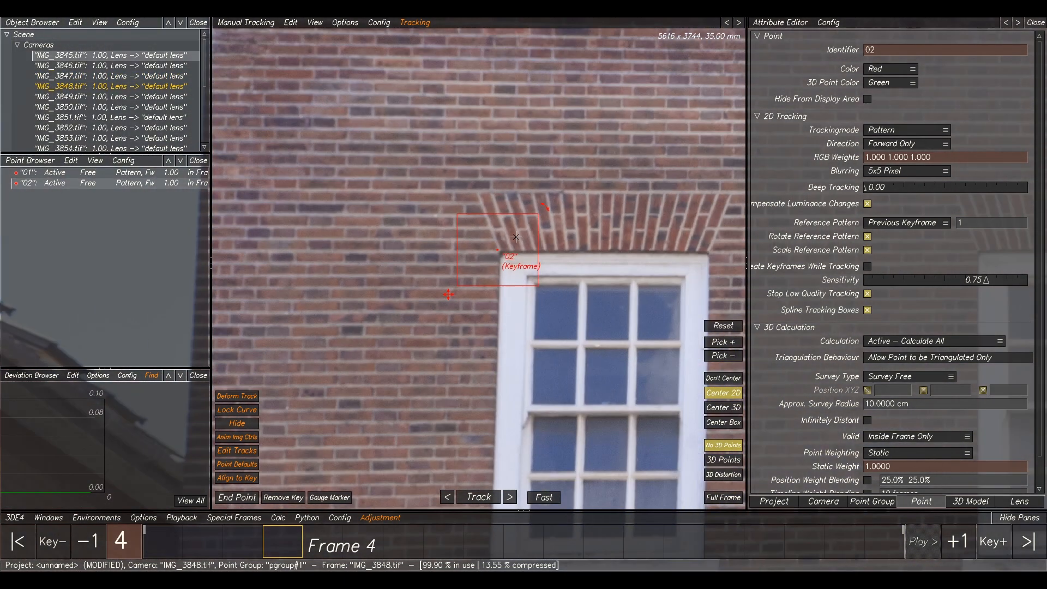
key(Right)
scroll(443, 245, up, 3)
scroll(443, 244, up, 3)
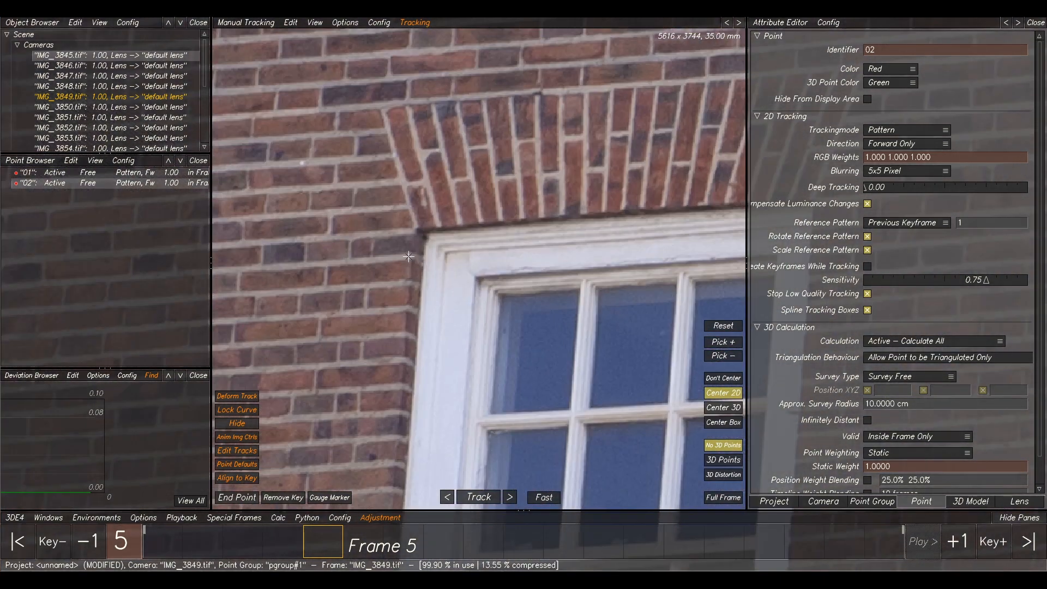
ctrl+click(416, 204)
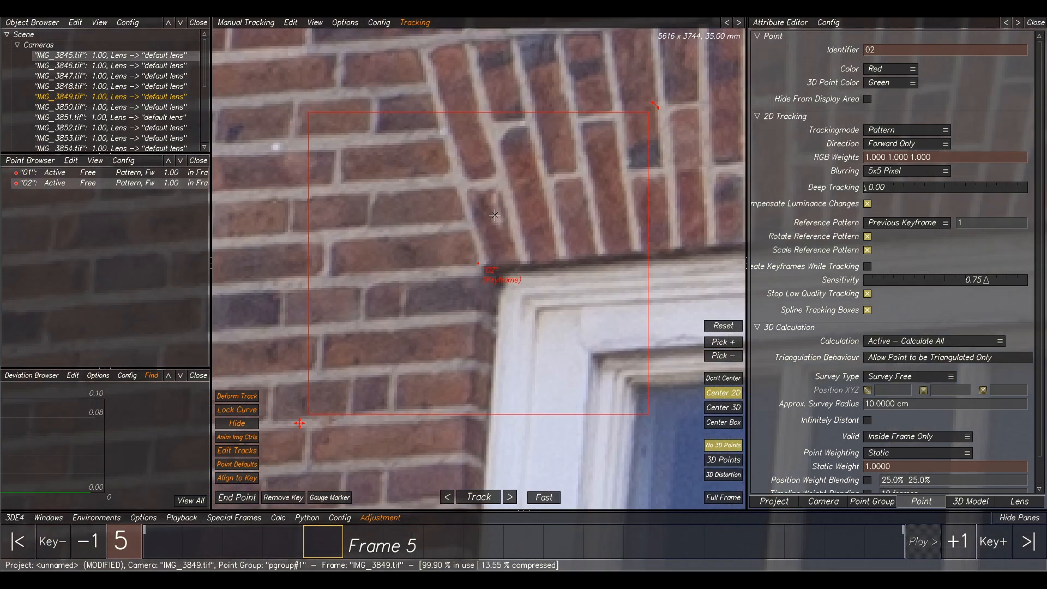
key(Left)
key(Right)
scroll(488, 265, down, 3)
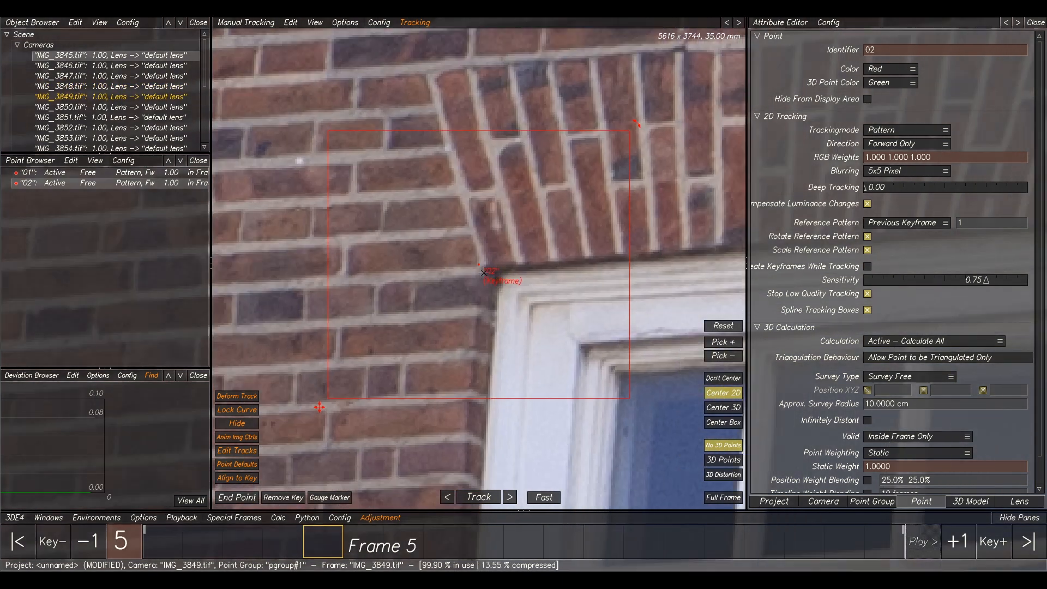
Place point 02 on the matching mortar corner beside the window arch in frame 6, and verify it against frame 5.
key(Right)
scroll(368, 320, down, 3)
key(Left)
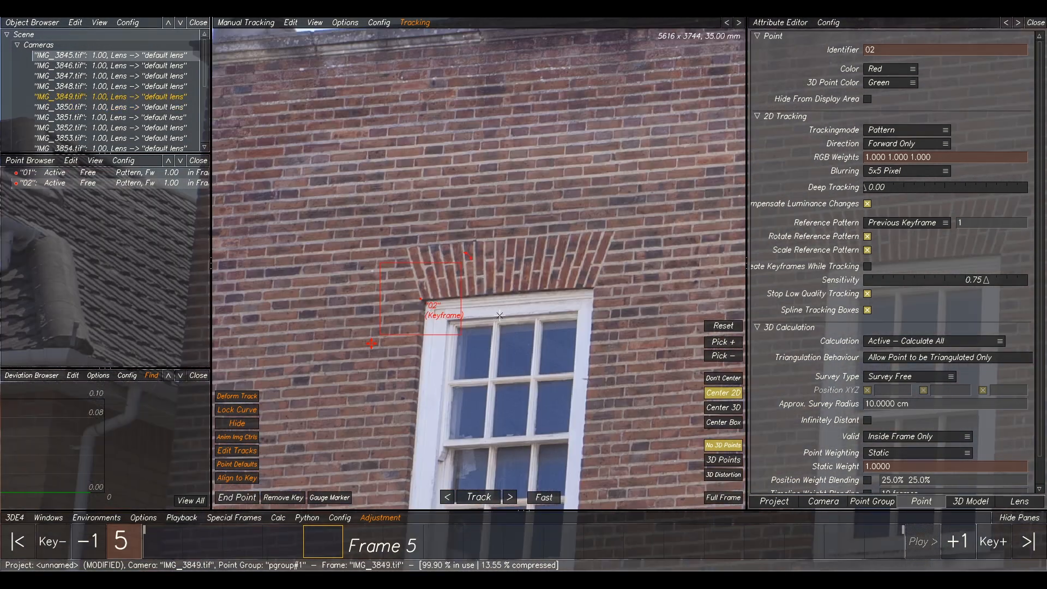
key(Right)
scroll(418, 314, up, 5)
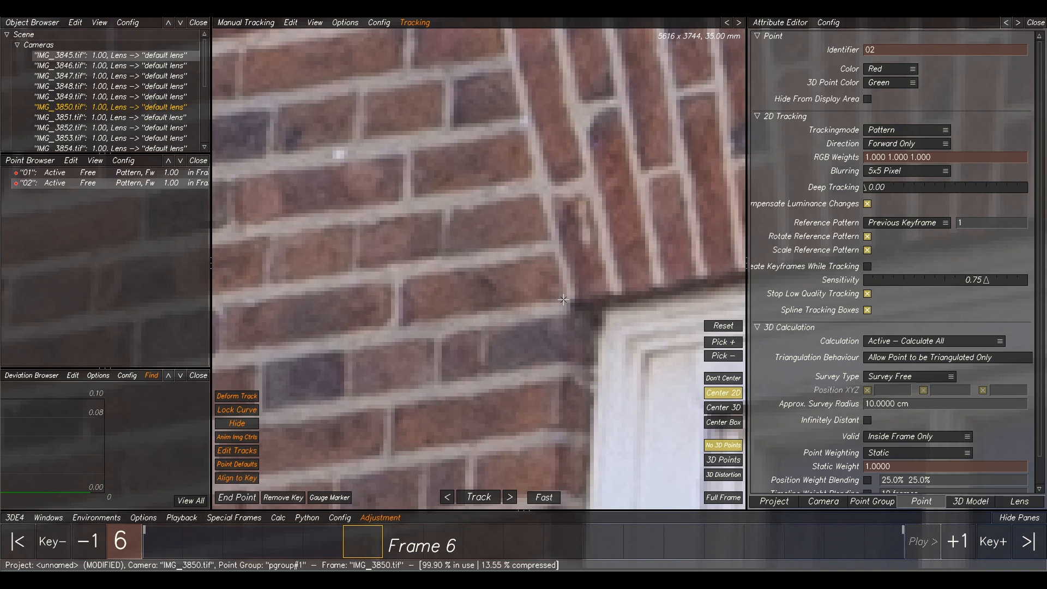
key(Left)
key(Right)
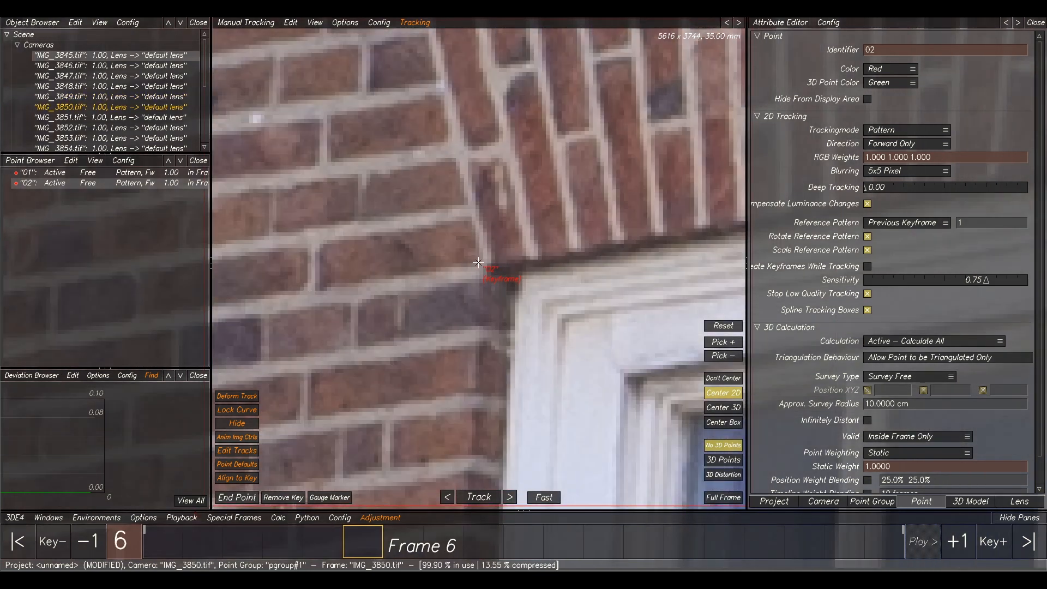
scroll(478, 262, down, 3)
key(Left)
key(Right)
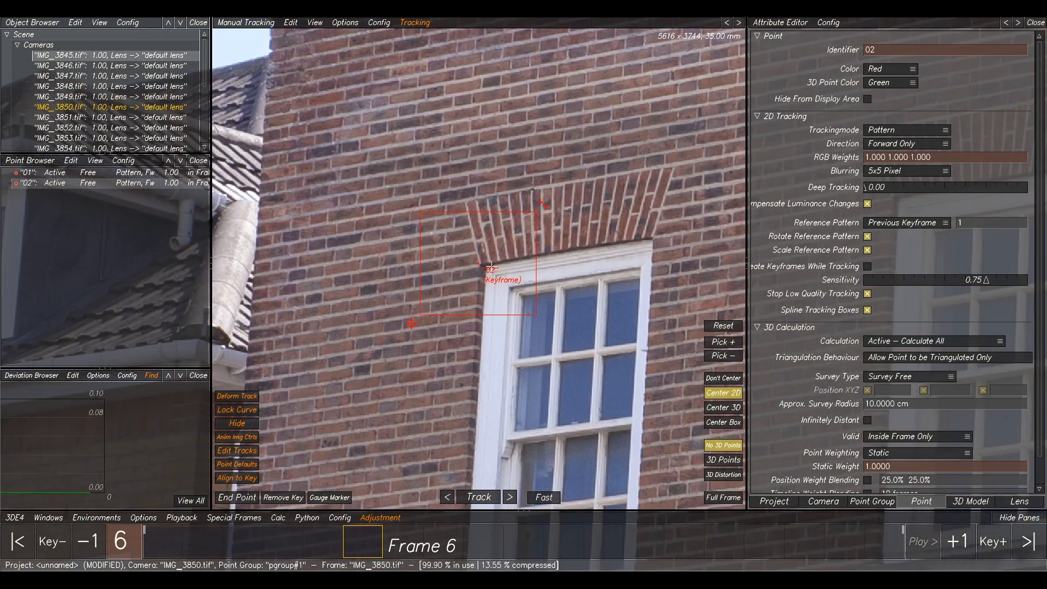
Find the same window in frame 7 and place point 02 on the mortar corner below its arch's left end, comparing with frame 6.
key(Right)
scroll(488, 274, down, 5)
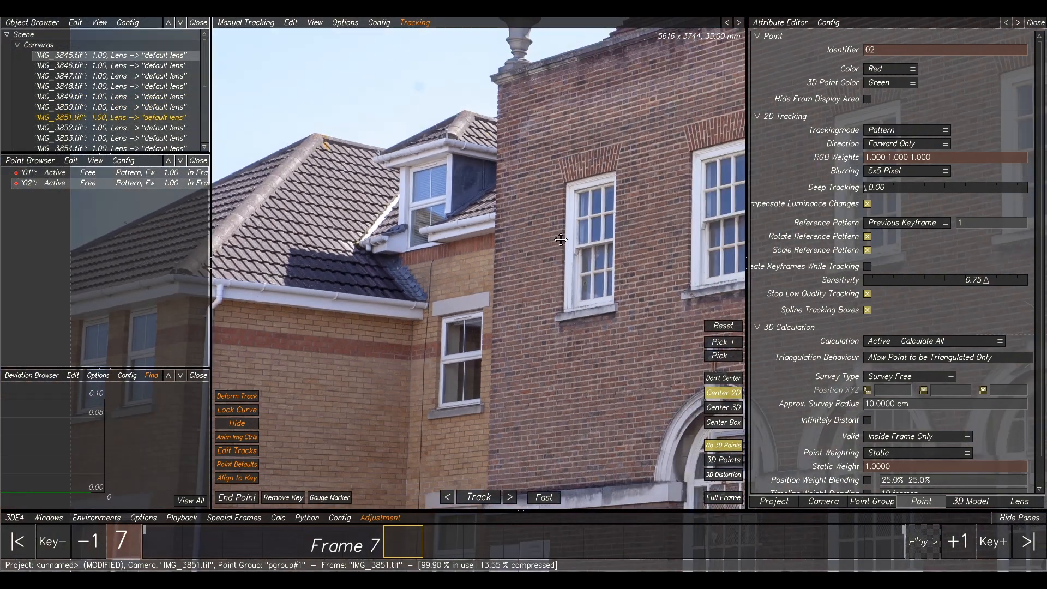
scroll(560, 197, up, 4)
scroll(560, 197, up, 6)
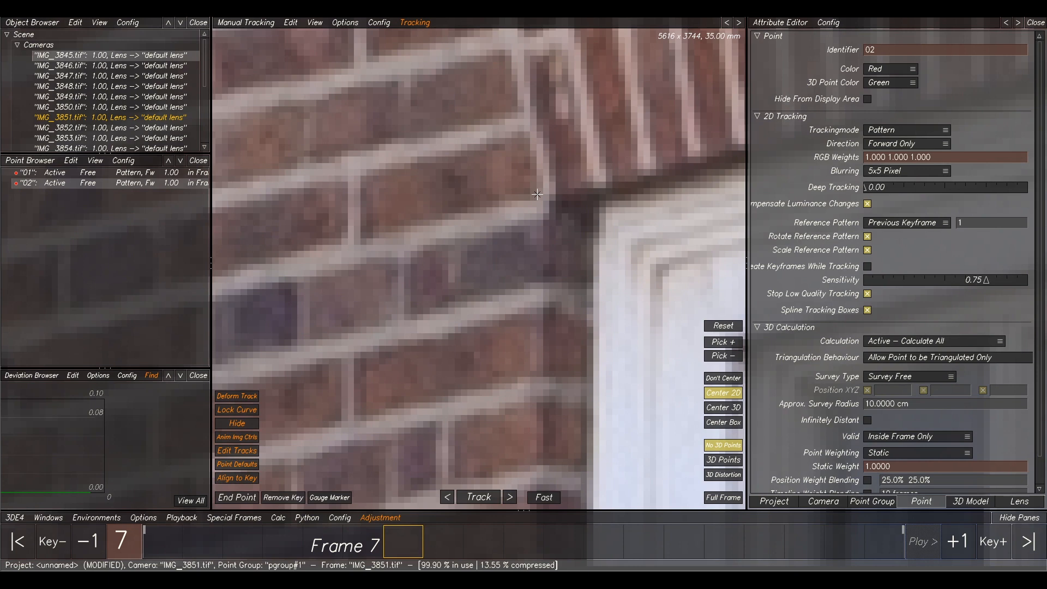
scroll(537, 194, down, 5)
key(Left)
key(Right)
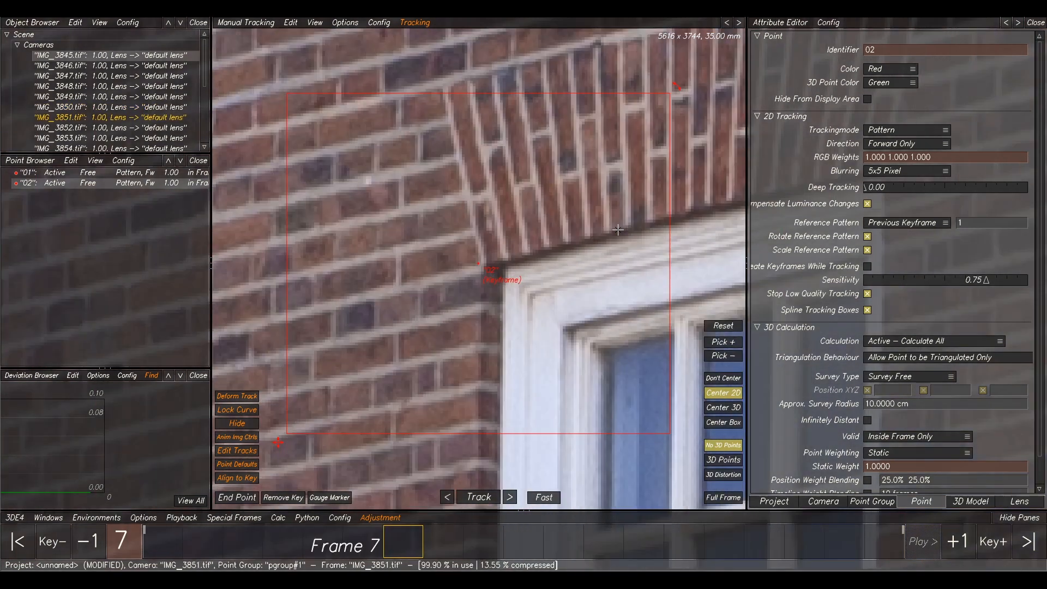
Place point 02 on the matching mortar corner at the window's upper left in frame 8, and compare it with frame 7.
scroll(494, 308, down, 3)
key(Right)
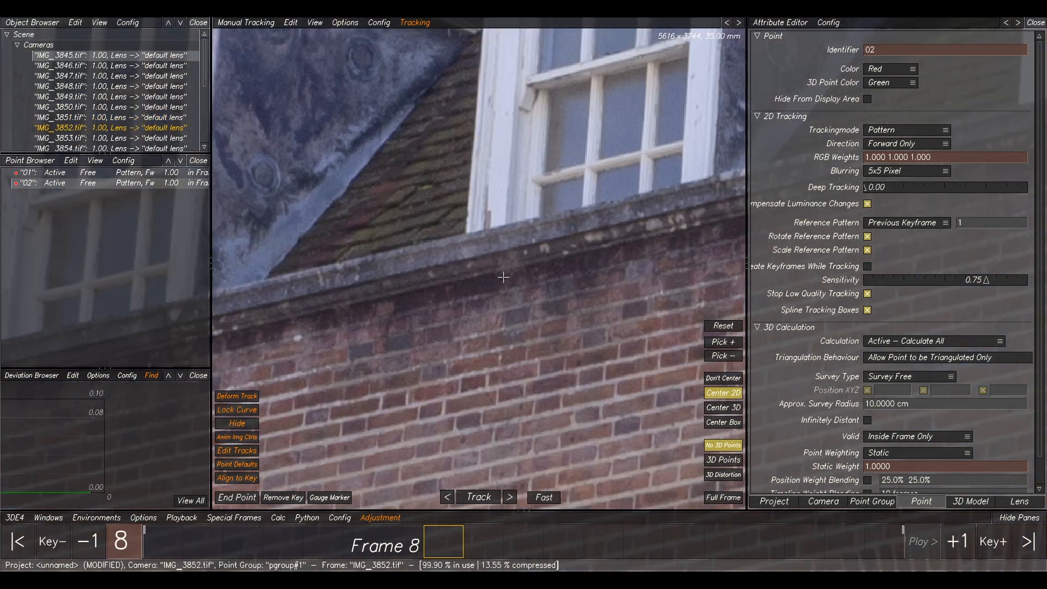
scroll(712, 207, down, 6)
scroll(713, 208, up, 8)
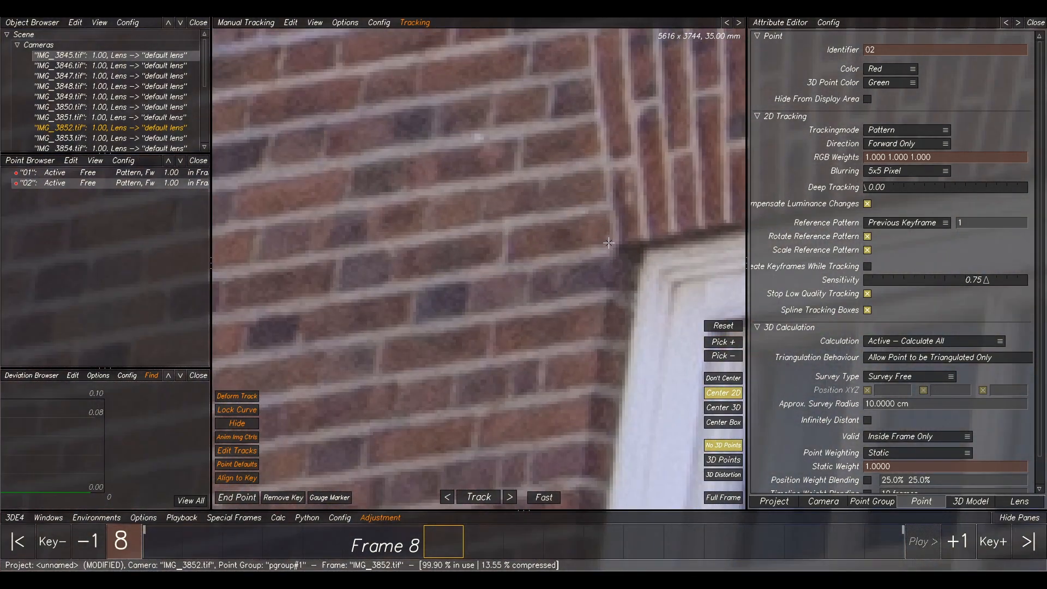
click(608, 242)
key(Left)
key(Right)
scroll(530, 248, down, 7)
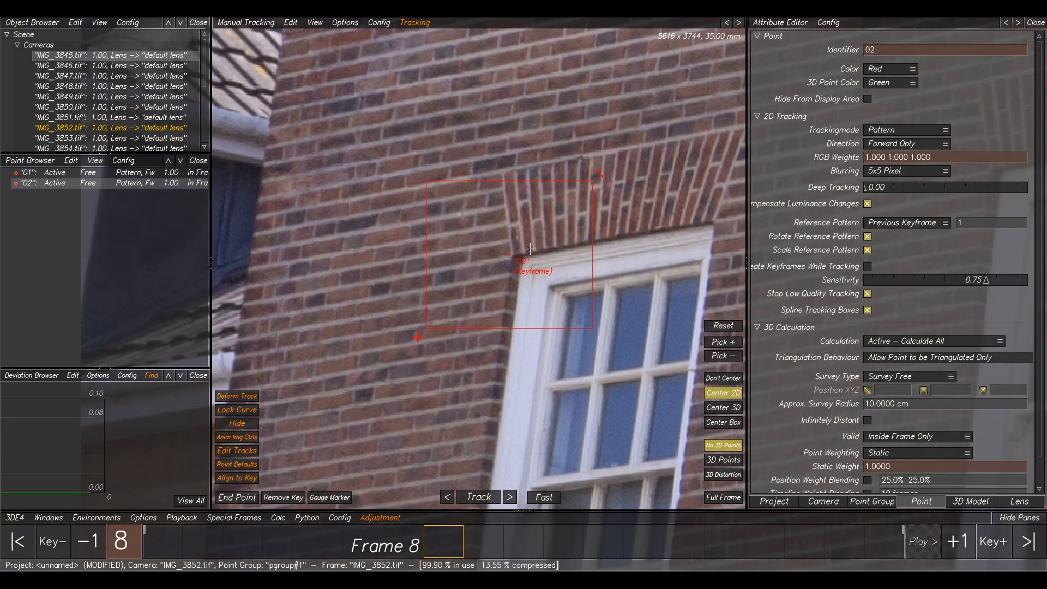
Place point 02 on the mortar corner below the window arch's left end in frame 9, and compare it with frame 8.
scroll(530, 249, down, 5)
key(Right)
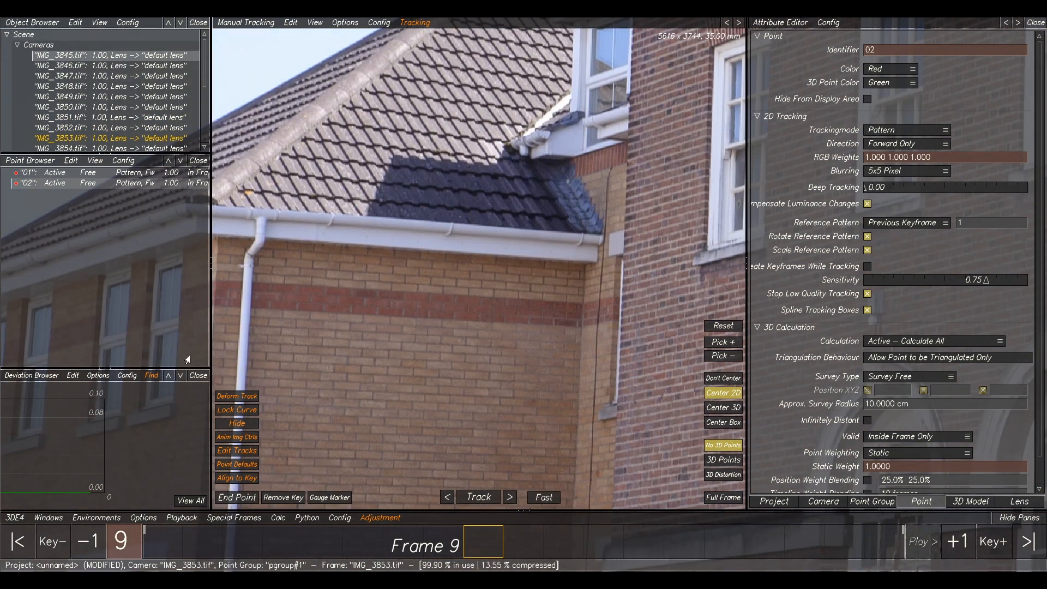
scroll(534, 183, up, 8)
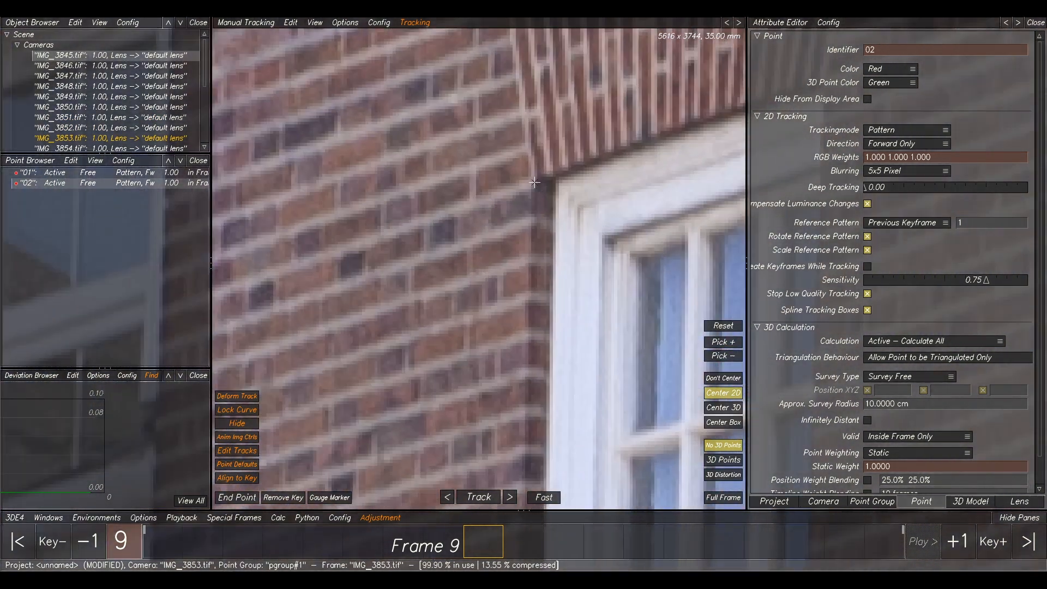
click(531, 177)
key(Left)
key(Right)
key(Left)
key(Right)
key(Left)
key(Right)
Skip ahead to frame 17 and place point 02 on the mortar corner at the leftmost window's upper left, below its arch.
scroll(475, 273, down, 3)
key(Right)
scroll(460, 289, down, 10)
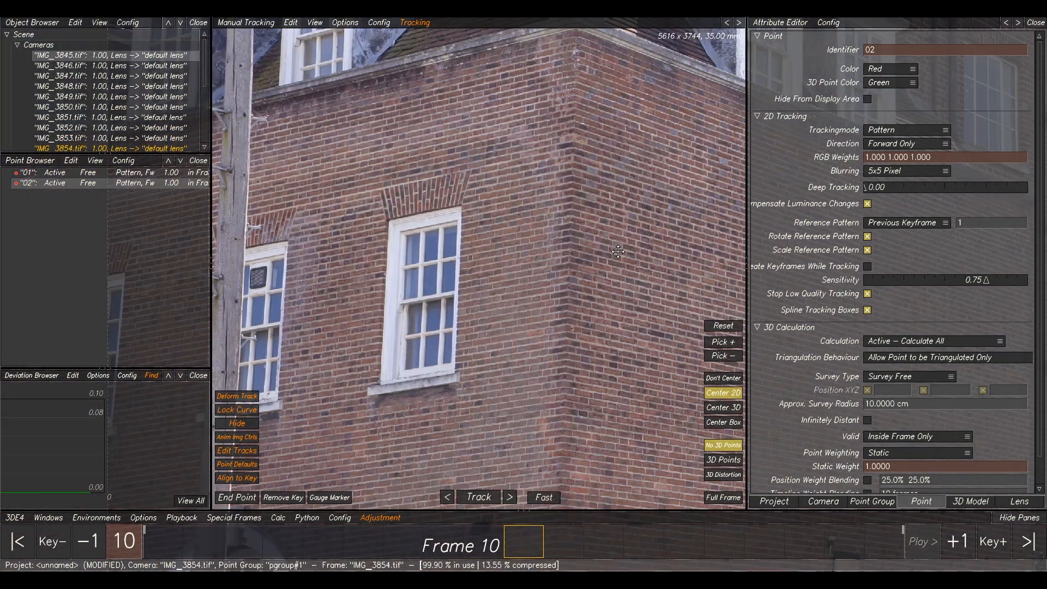
key(Right)
key(Right)
key(Right)
key(Right)
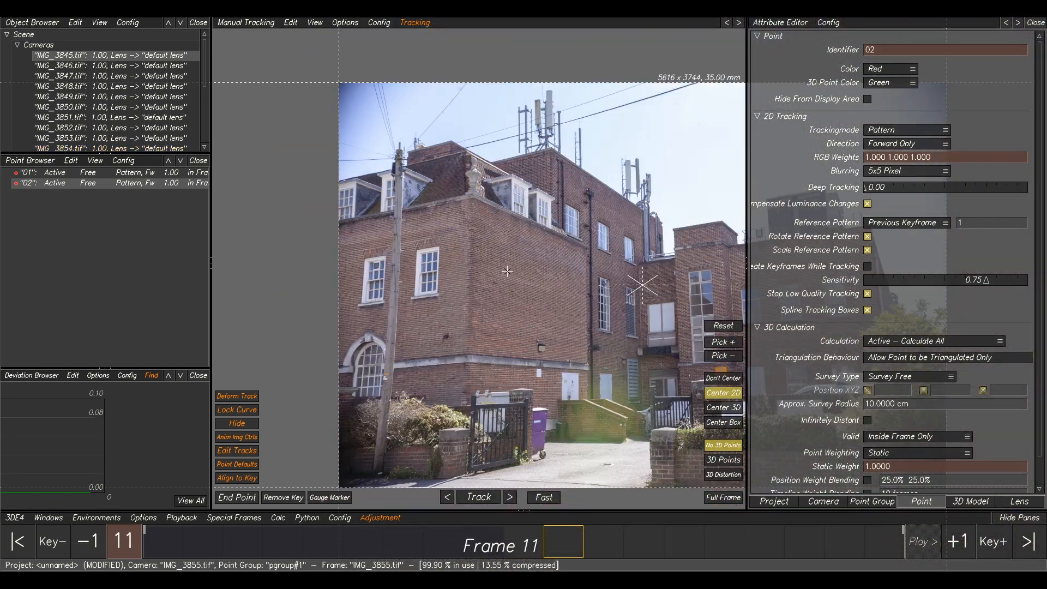
key(Right)
key(Right)
key(Right)
key(Right)
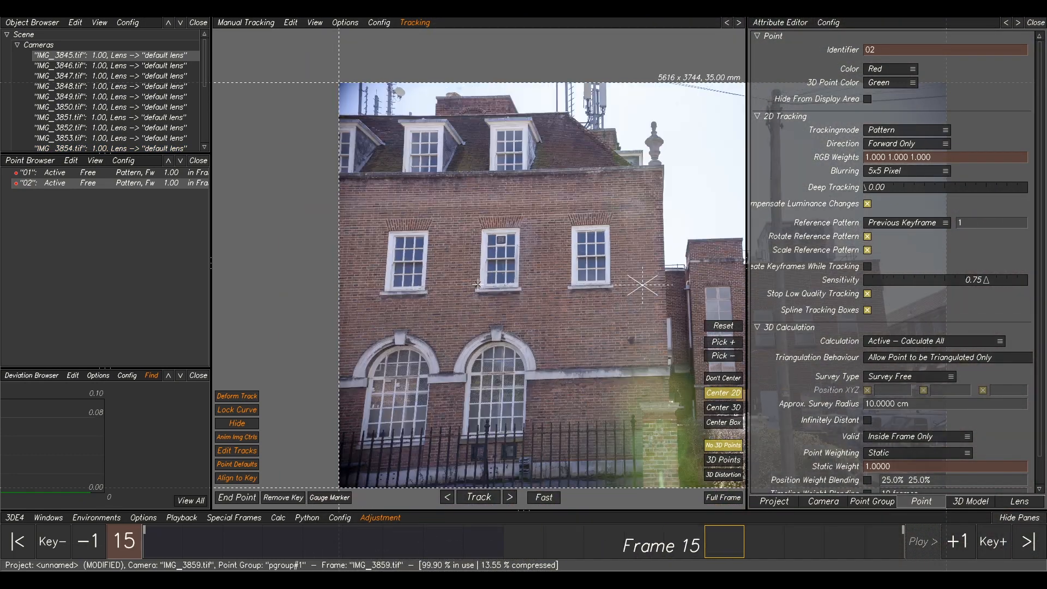
key(Left)
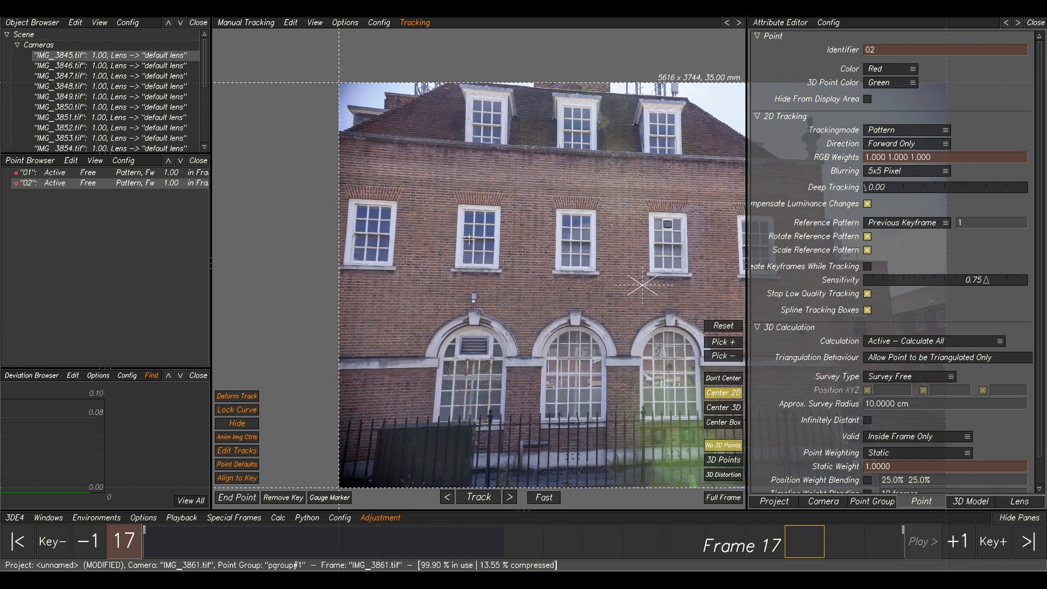
scroll(571, 222, up, 10)
scroll(570, 221, up, 3)
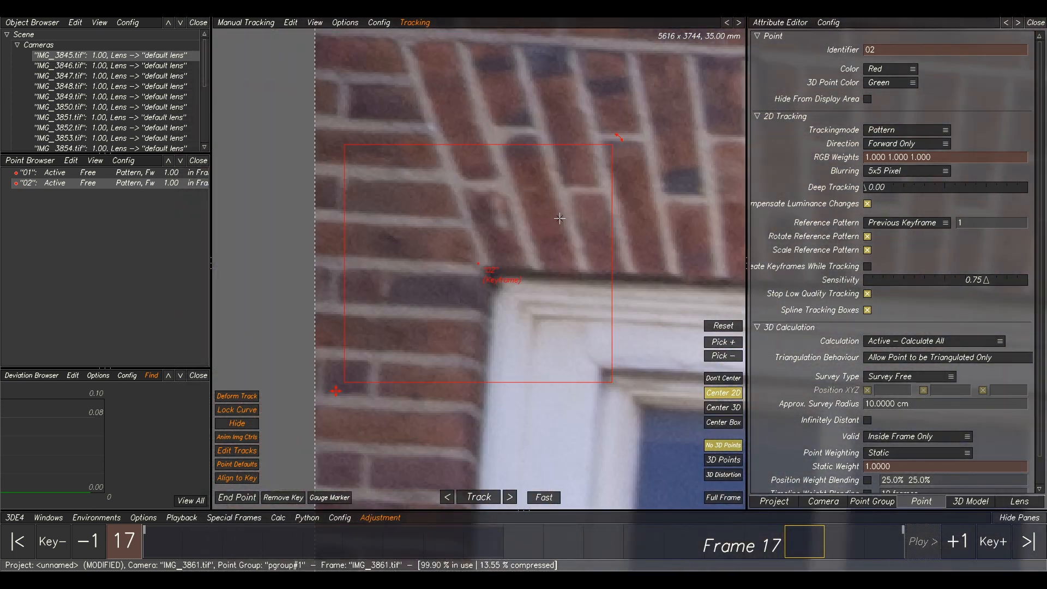
Compare point 02's position in frame 17 with its placement in the earlier frames.
key(Left)
key(Left)
key(Left)
key(Left)
key(Left)
key(Left)
key(Left)
key(Left)
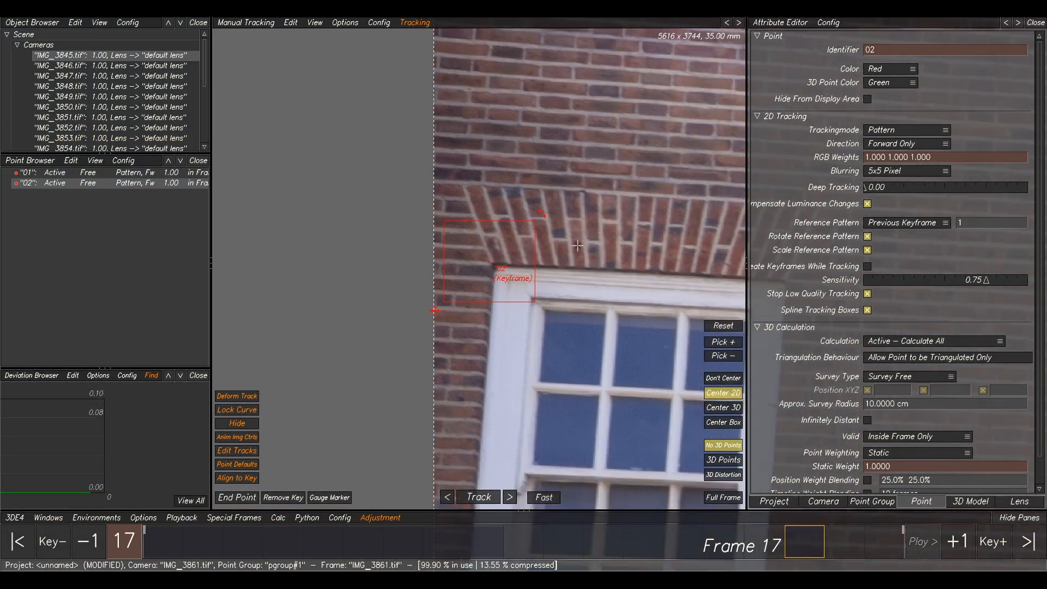
Find the same window in frame 18 and place point 02 on its upper-left mortar corner, comparing with frame 17.
key(period)
scroll(577, 247, down, 5)
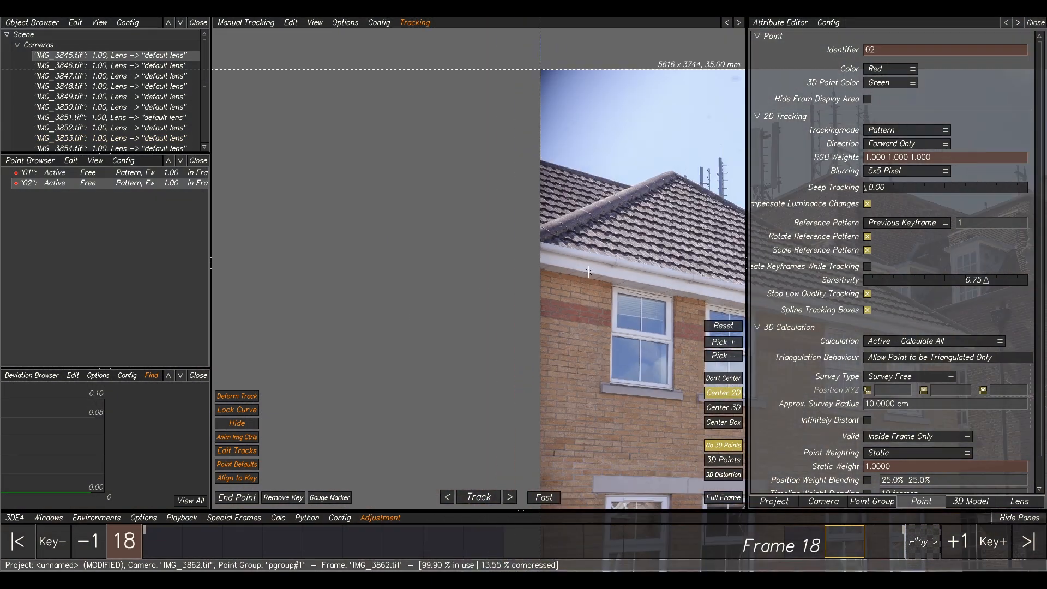
middle_drag(703, 188, 364, 194)
scroll(364, 195, up, 4)
scroll(583, 319, up, 10)
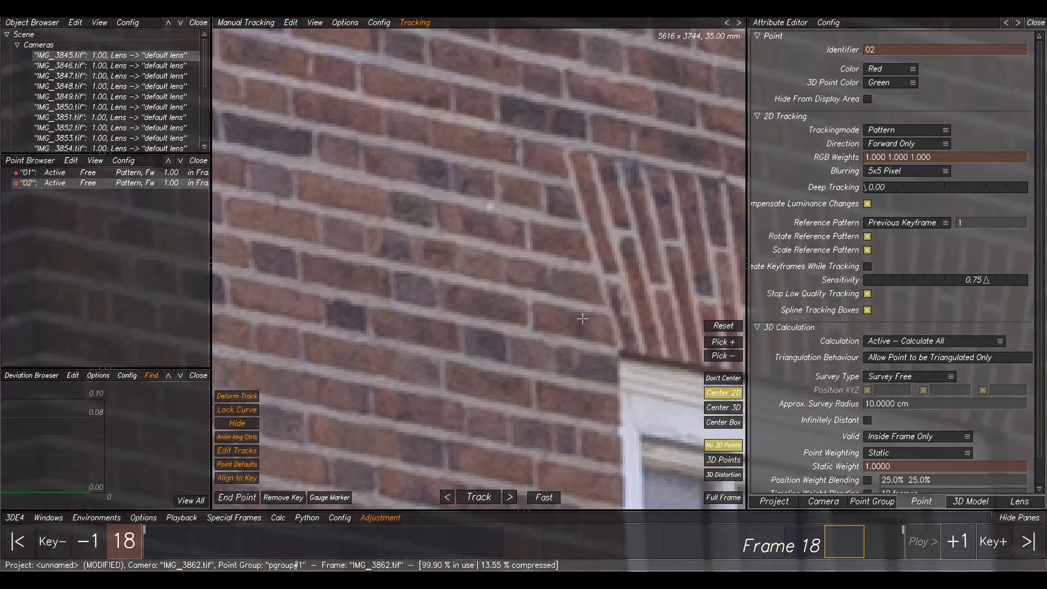
middle_drag(583, 319, 541, 253)
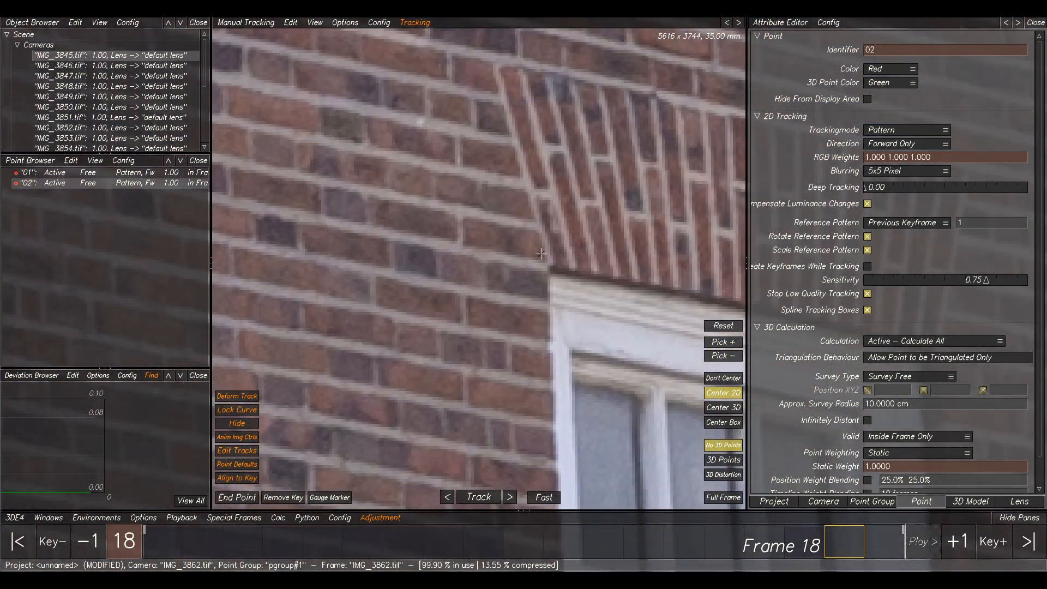
key(Left)
key(Right)
Return to frame 1 and create point 03 on the mortar corner at the lower-right end of the same window's arch.
scroll(538, 222, down, 7)
scroll(537, 223, down, 8)
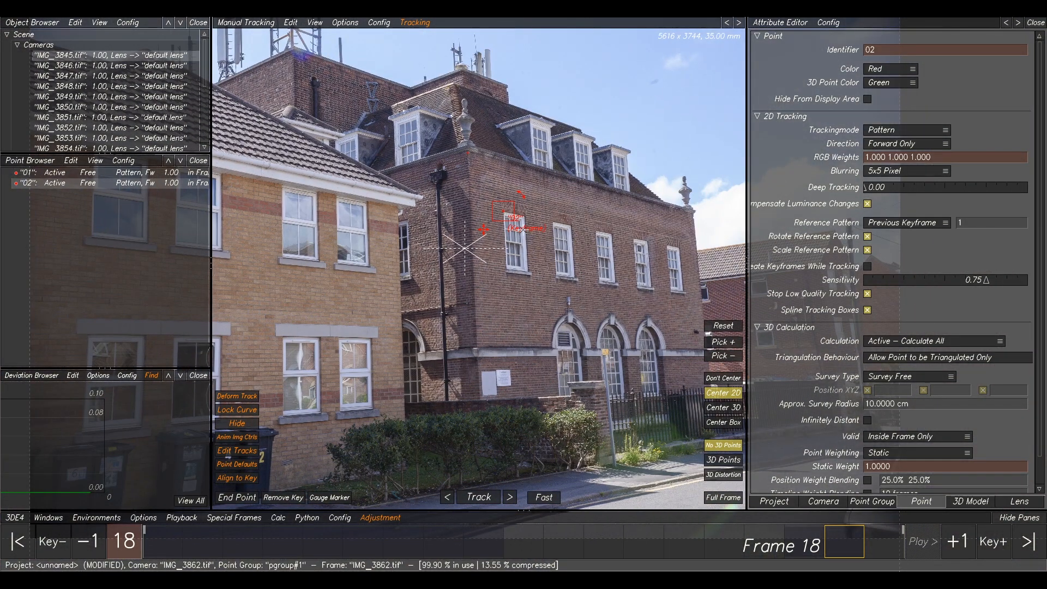
drag(455, 543, 156, 544)
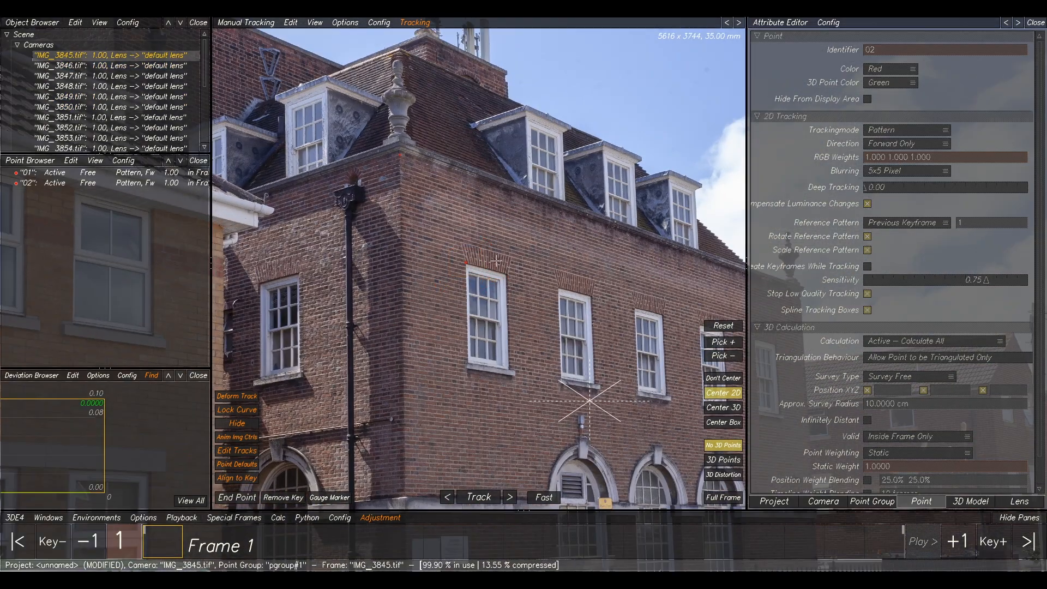
scroll(508, 280, up, 12)
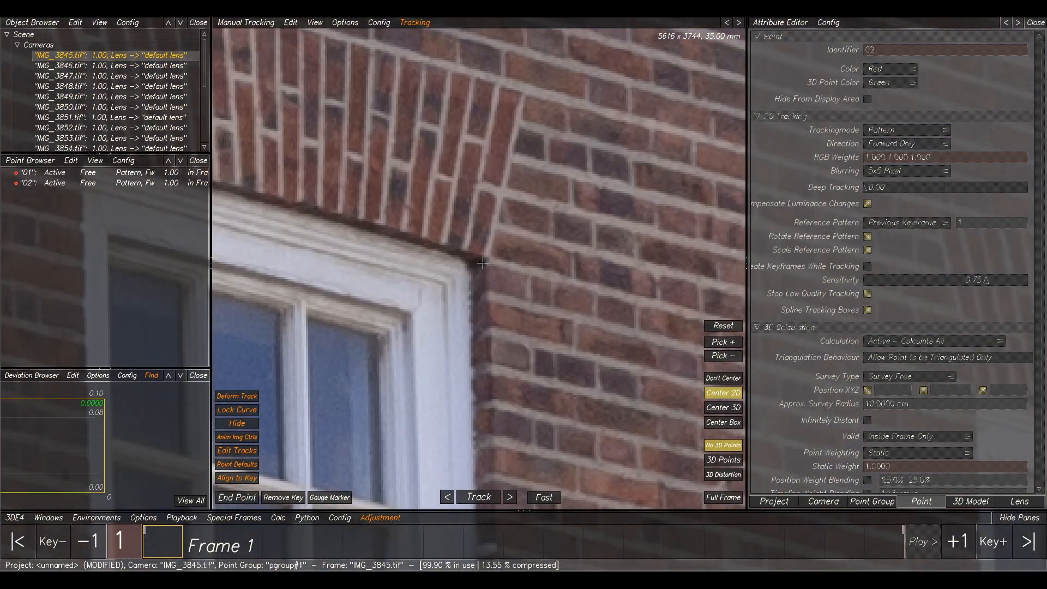
ctrl+click(489, 257)
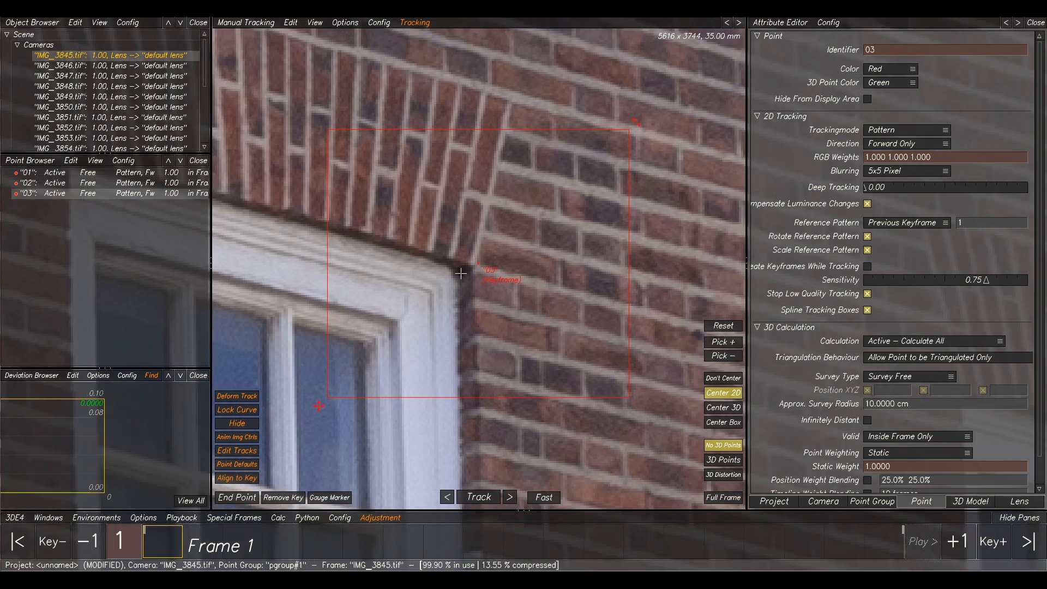
Place point 03 on the matching mortar corner at the window's upper right in frame 2, and check it against frame 1.
key(Right)
scroll(499, 227, down, 5)
middle_drag(452, 252, 561, 170)
scroll(564, 168, up, 7)
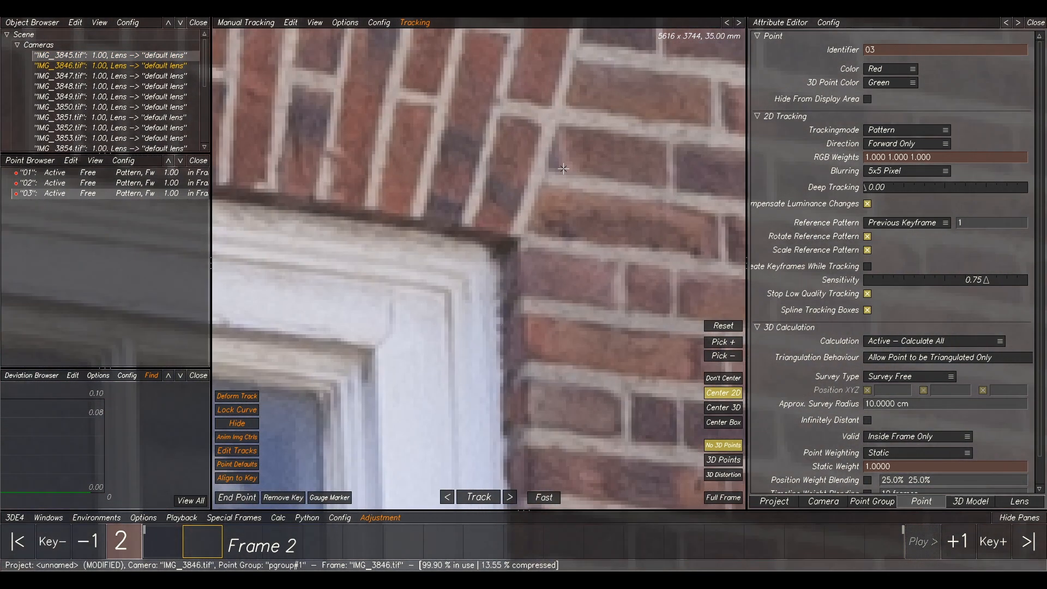
ctrl+click(528, 233)
key(Left)
scroll(519, 271, down, 4)
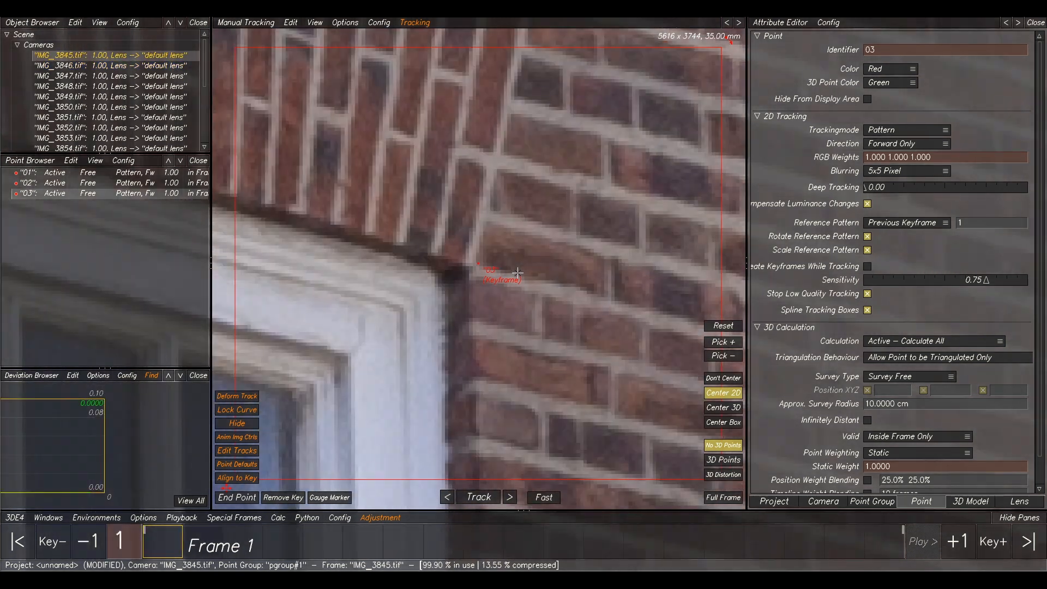
Find the window in frame 3 and place point 03 on the mortar corner below its arch's right end, comparing with frame 2.
key(Right)
key(Right)
scroll(523, 271, down, 4)
middle_drag(598, 272, 887, 134)
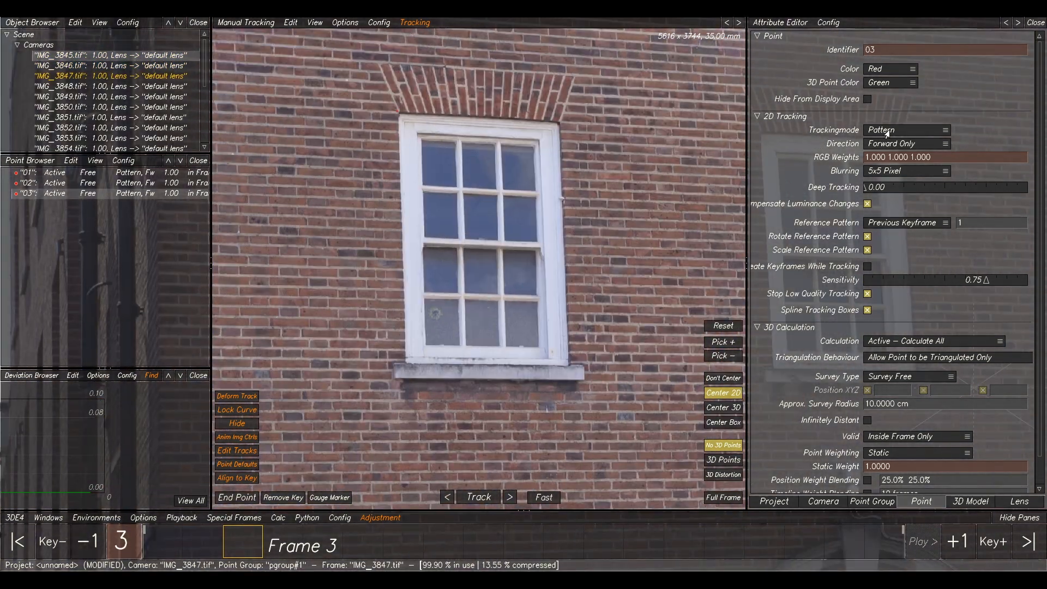
scroll(512, 185, down, 4)
middle_drag(530, 162, 505, 224)
scroll(504, 225, up, 8)
scroll(522, 253, up, 2)
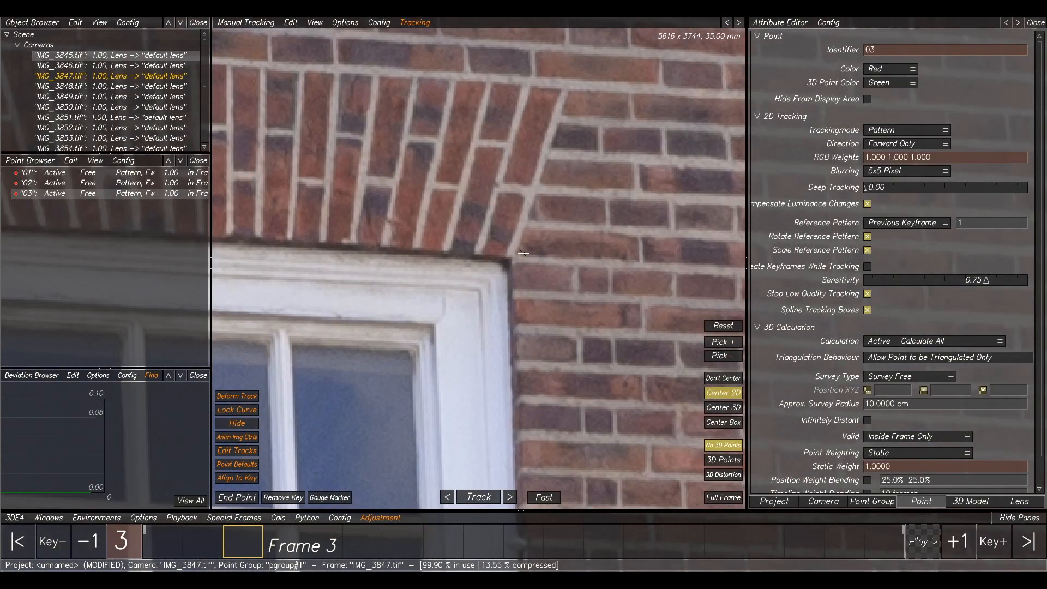
ctrl+click(516, 254)
key(Left)
key(Right)
Locate the same window in frame 4 and place point 03 on the mortar corner at its upper right.
scroll(494, 267, down, 4)
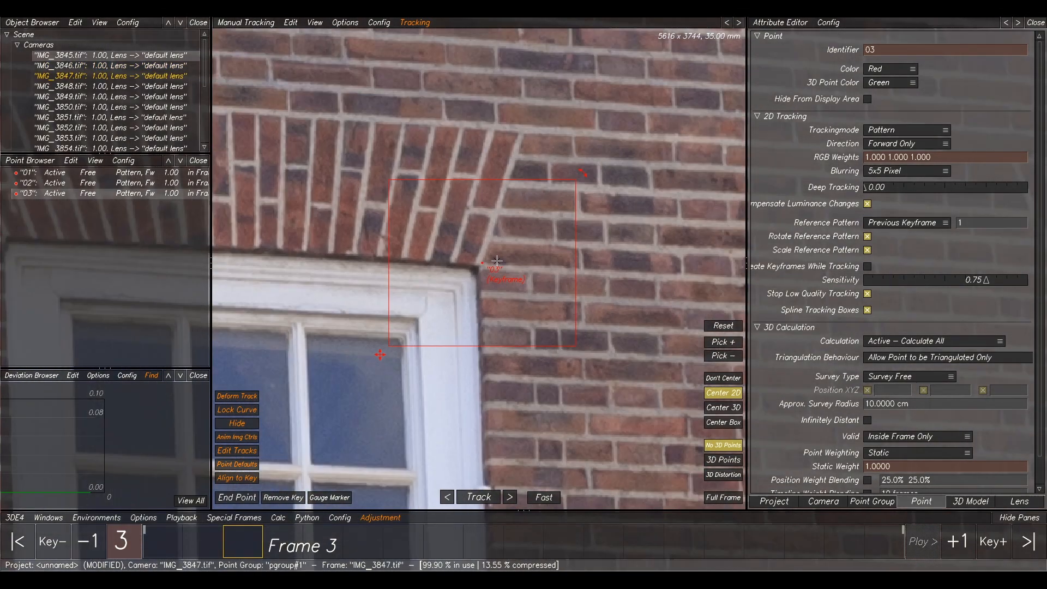
key(Right)
scroll(494, 270, down, 6)
middle_drag(494, 269, 790, 134)
scroll(652, 215, up, 3)
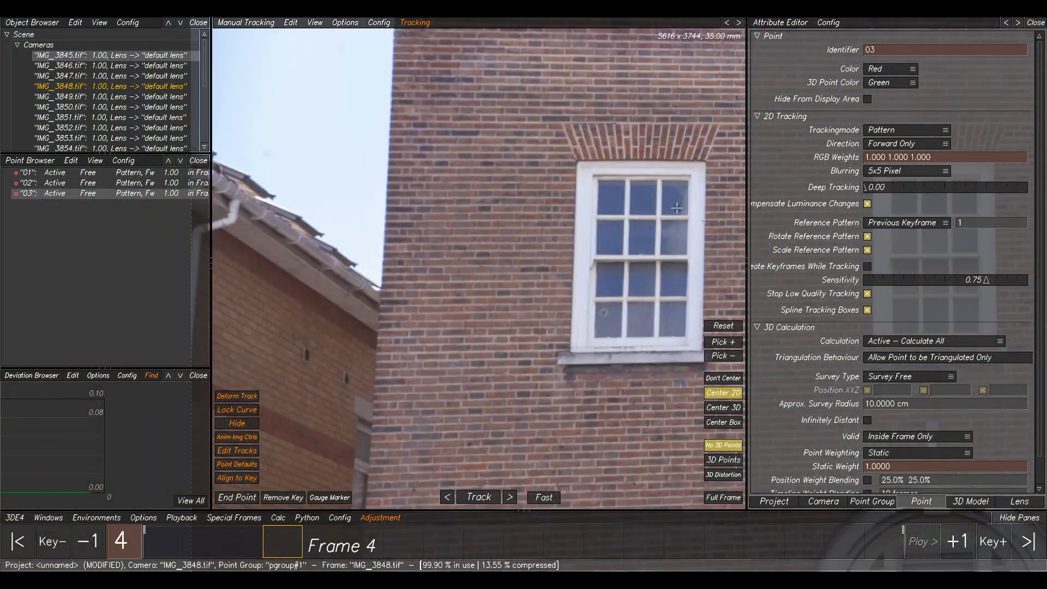
middle_drag(654, 212, 472, 270)
scroll(515, 229, up, 5)
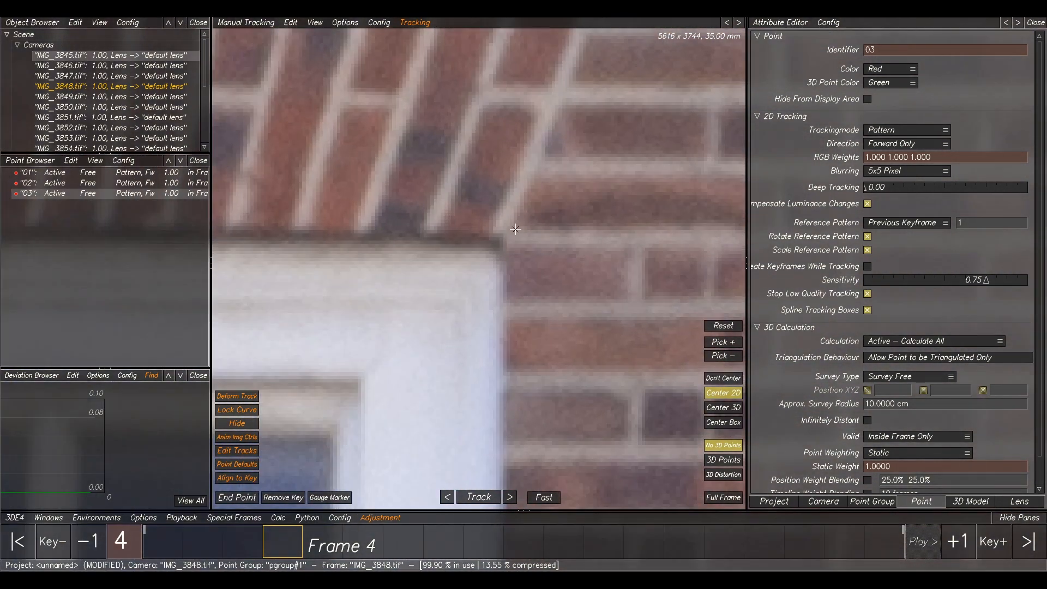
ctrl+click(514, 230)
Place point 03 at the window arch's lower-right mortar corner in frame 5, and verify it against frame 4.
key(Right)
scroll(543, 244, down, 7)
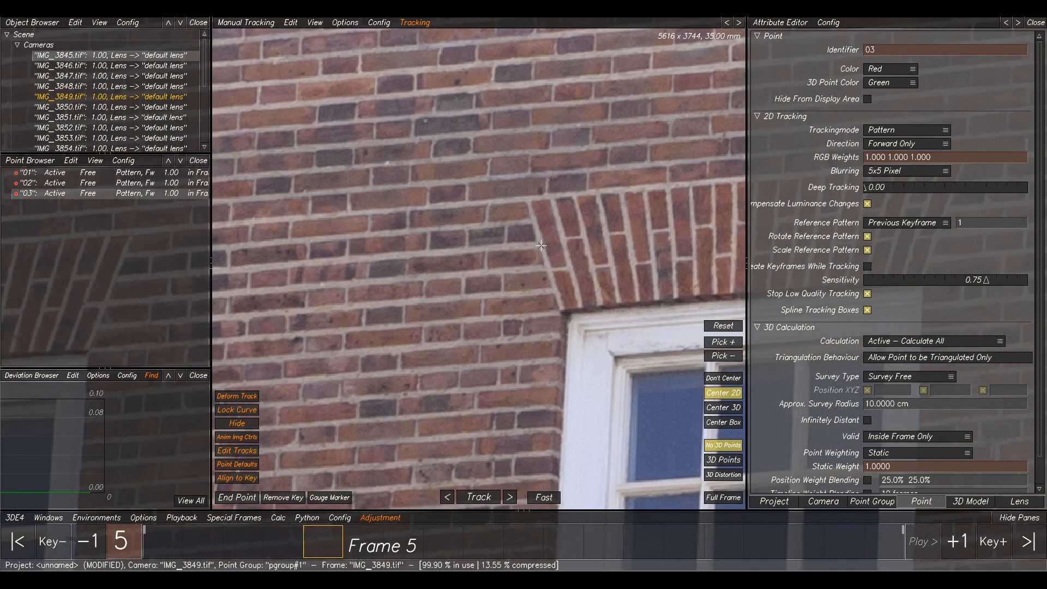
middle_drag(402, 287, 589, 238)
scroll(594, 239, up, 5)
scroll(594, 238, up, 2)
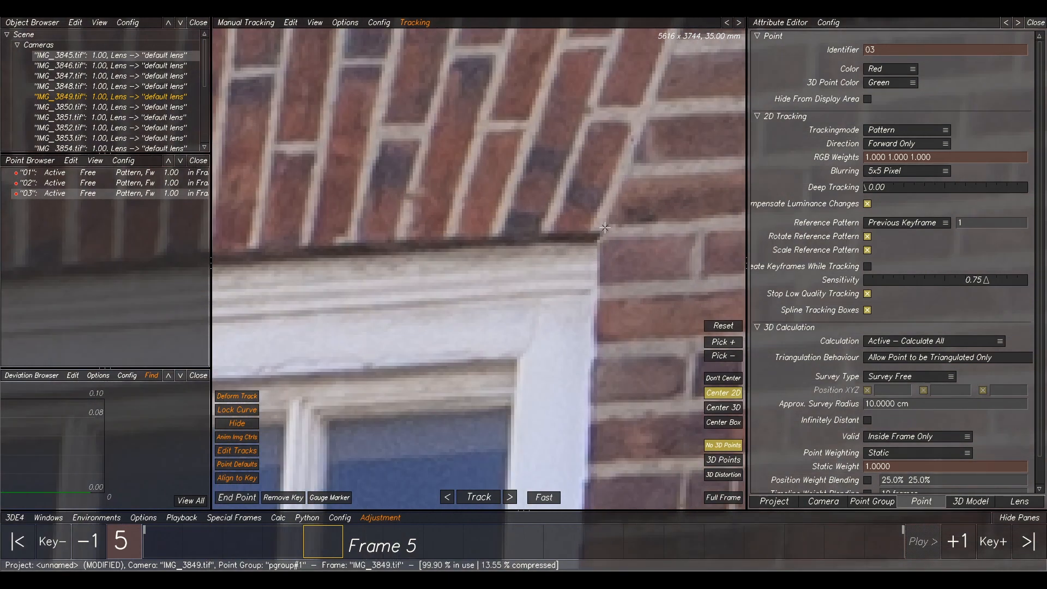
ctrl+click(601, 235)
key(Left)
key(Right)
Place point 03 on the matching mortar corner beside the window arch's right end in frame 6, and compare it with frame 5.
scroll(602, 236, down, 7)
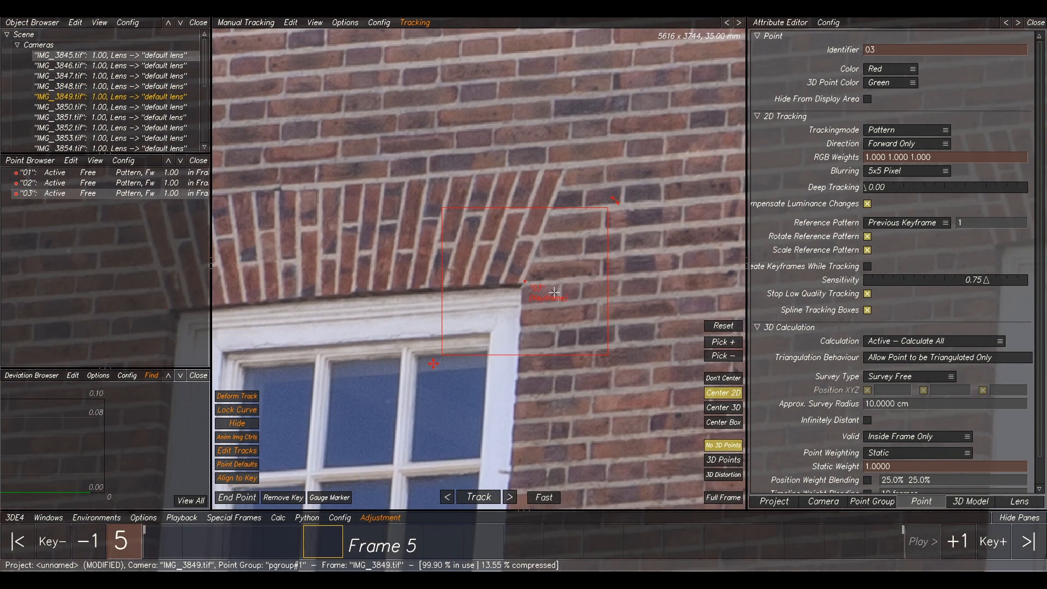
key(Right)
middle_drag(692, 359, 562, 234)
scroll(562, 235, up, 7)
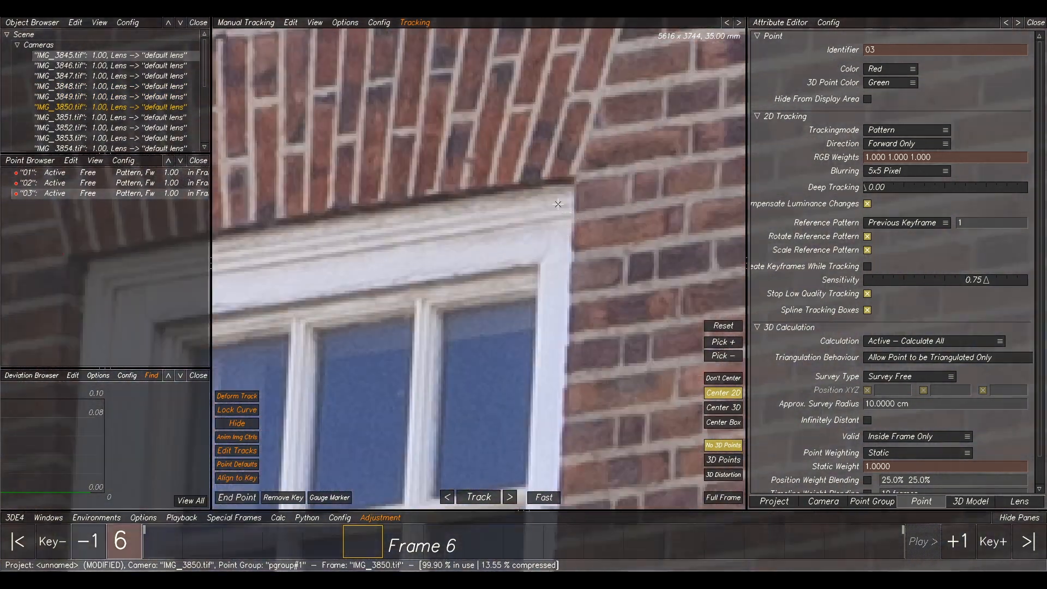
ctrl+click(600, 140)
scroll(600, 140, down, 3)
key(Left)
key(Right)
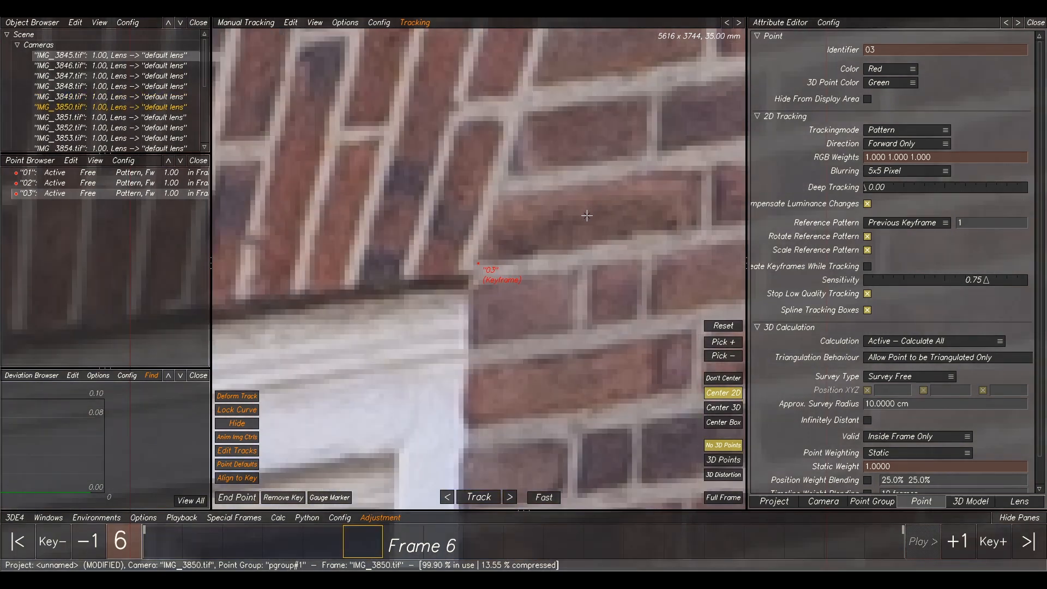
Place point 03 on the window's upper-right mortar corner in frame 7, and check it repeatedly against frame 6.
scroll(518, 255, down, 3)
key(Right)
scroll(518, 255, down, 5)
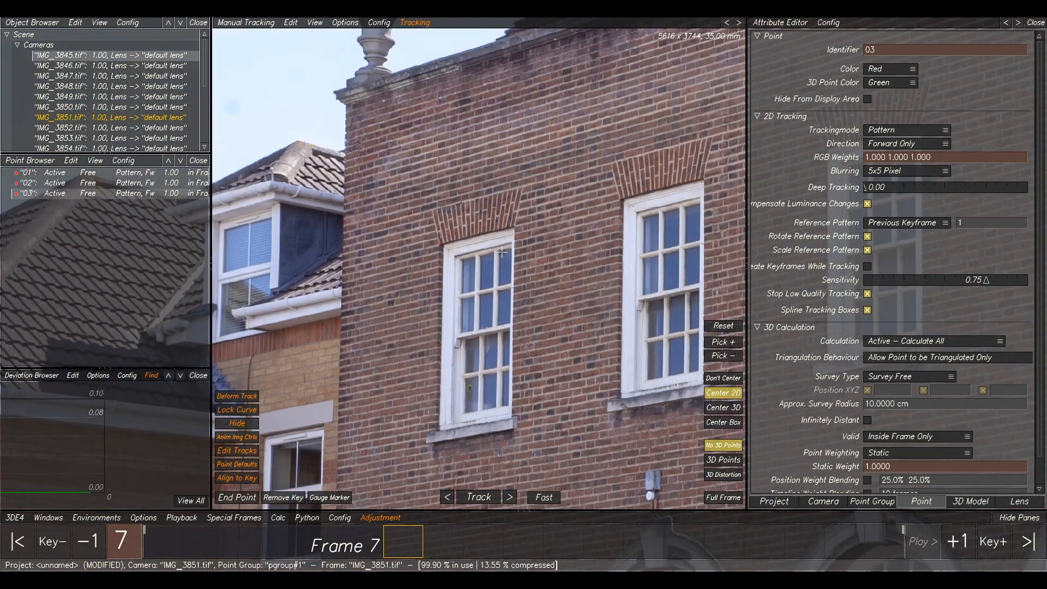
scroll(486, 266, up, 8)
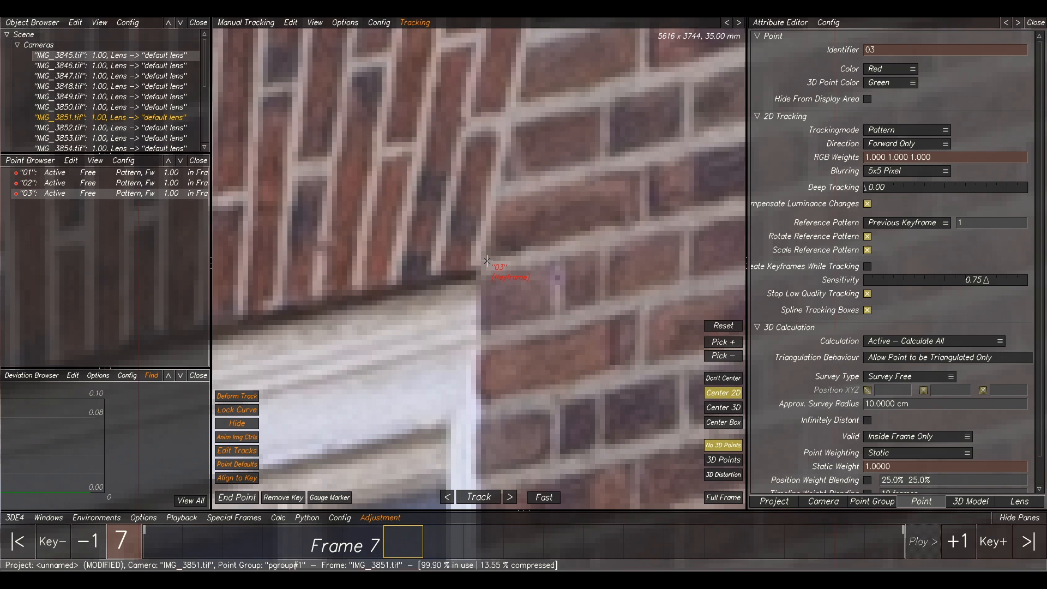
scroll(549, 260, down, 5)
key(Left)
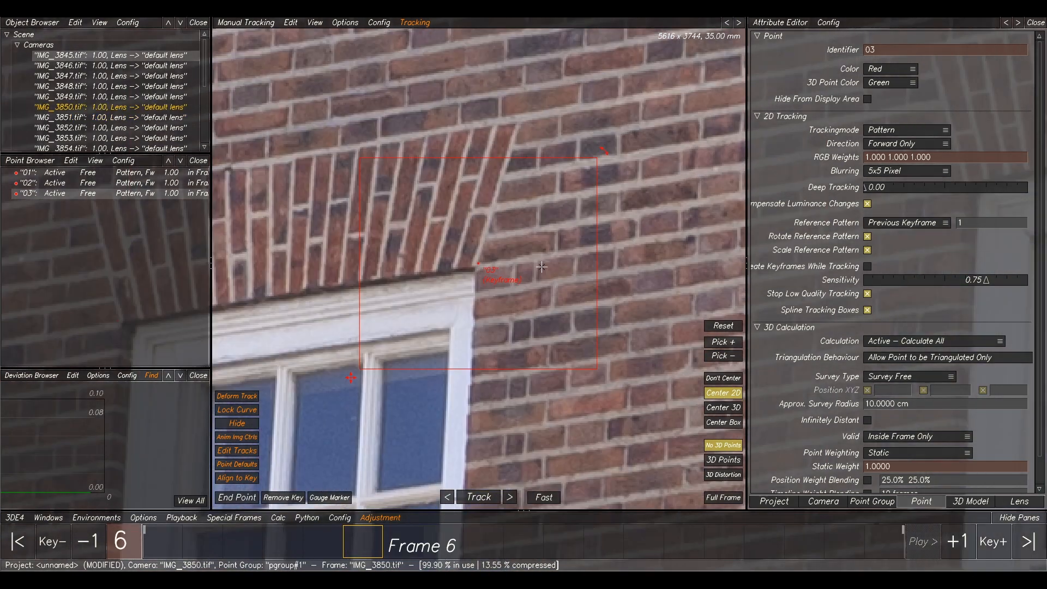
key(Right)
scroll(474, 263, up, 5)
key(Left)
key(Right)
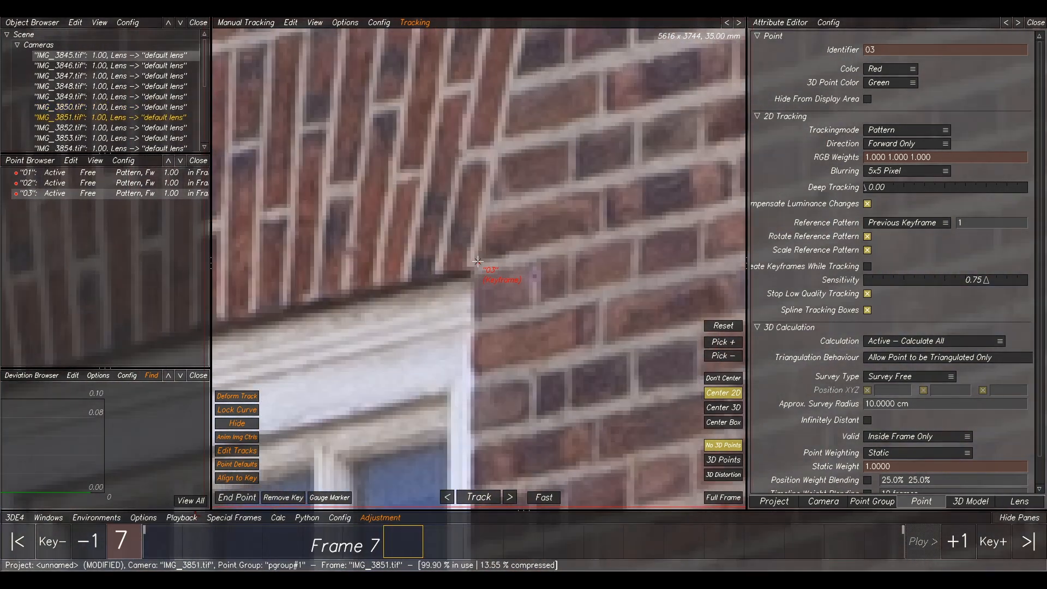
Place point 03 on the matching mortar corner at the right end of the window arch in frame 8.
scroll(520, 266, down, 6)
key(Right)
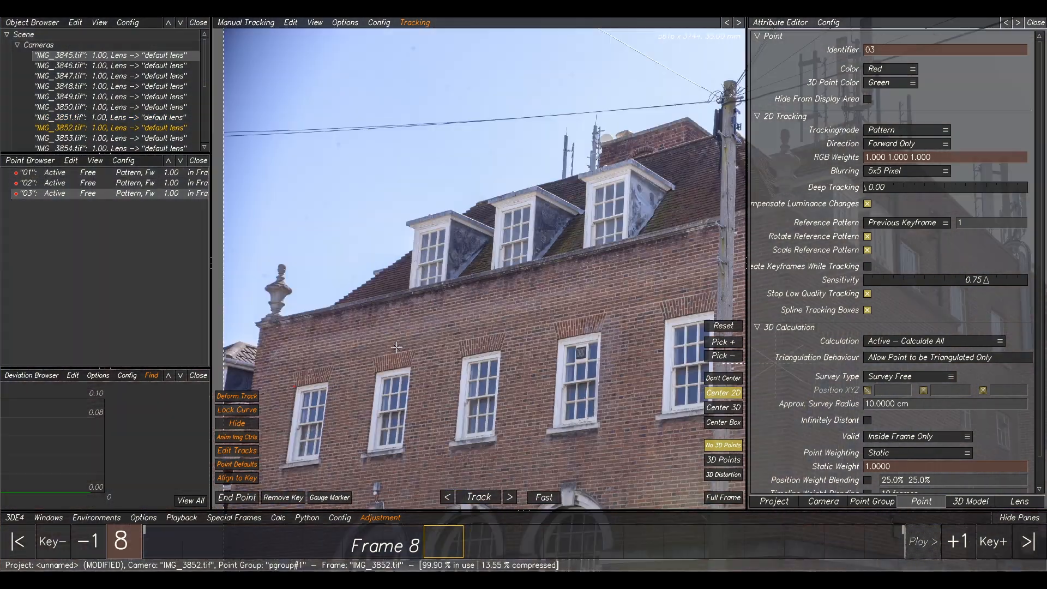
scroll(494, 210, up, 3)
scroll(495, 210, up, 4)
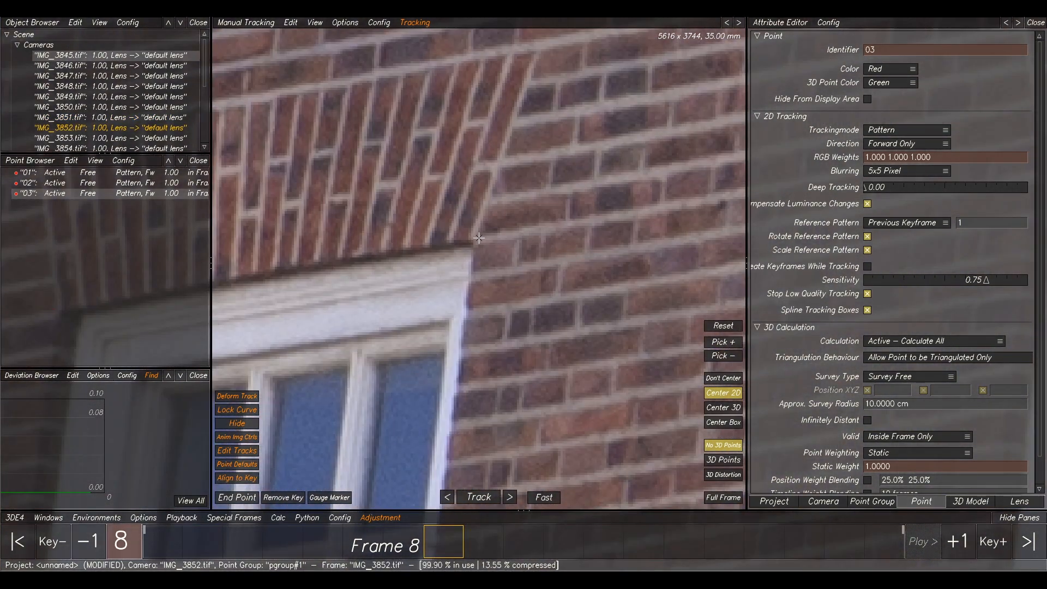
click(477, 237)
Place point 03 on the mortar corner at the window arch's lower-right end in frame 9, and compare it with frame 8.
scroll(508, 240, down, 6)
key(Right)
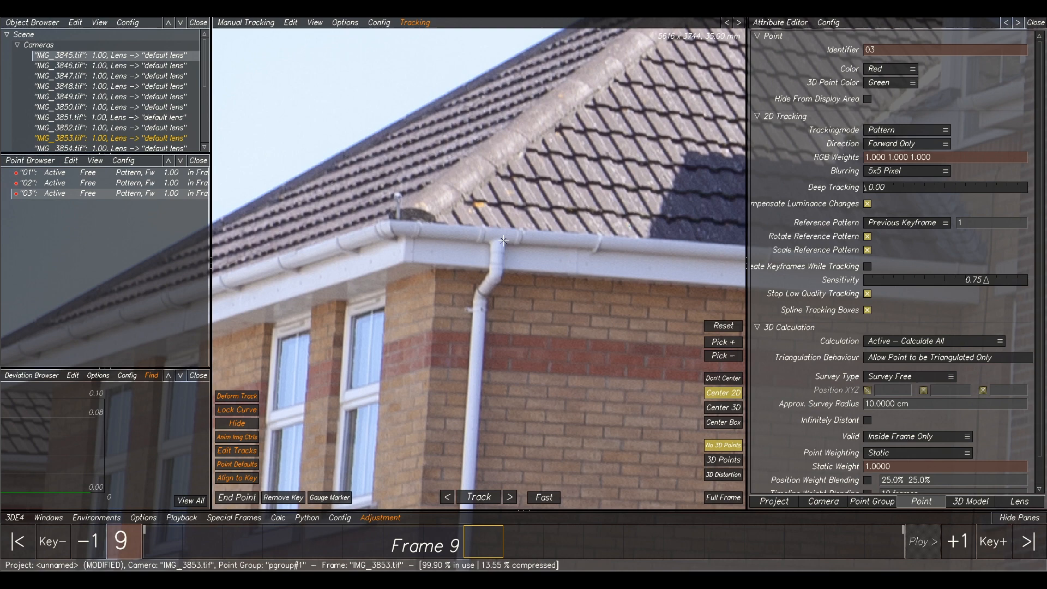
scroll(509, 189, up, 5)
scroll(509, 189, up, 4)
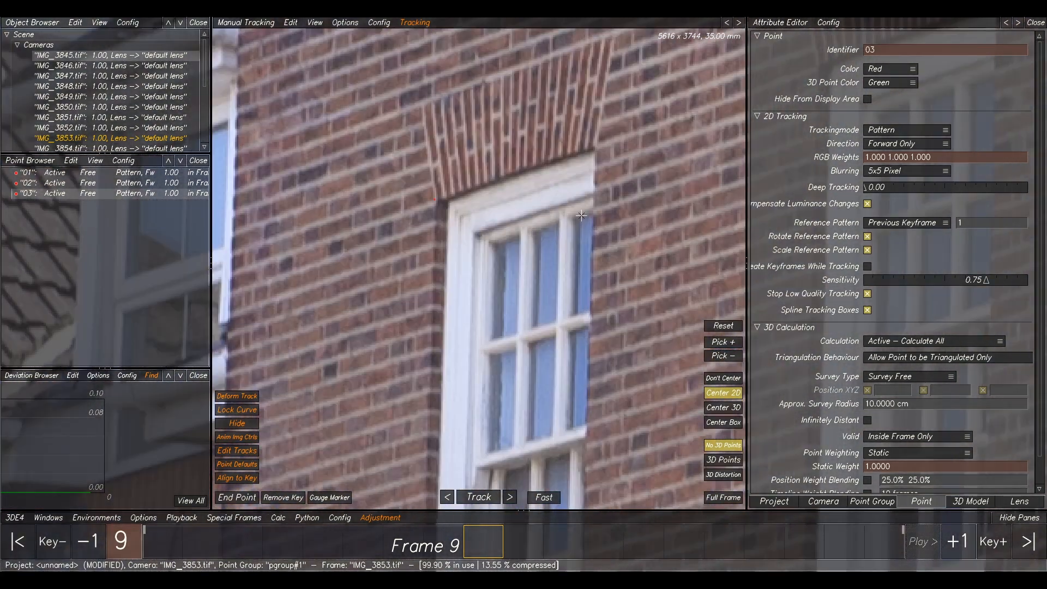
scroll(605, 145, up, 2)
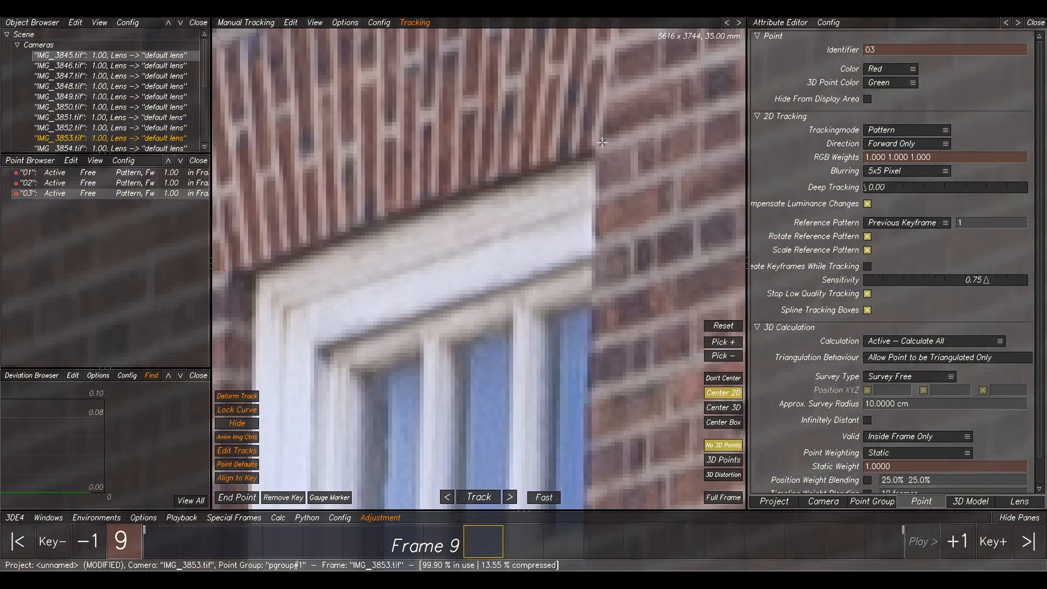
key(Left)
key(Right)
scroll(611, 192, down, 4)
Skip past frames 10 to 15 and place point 03 at the first window arch's lower-right mortar corner in frame 16.
key(Right)
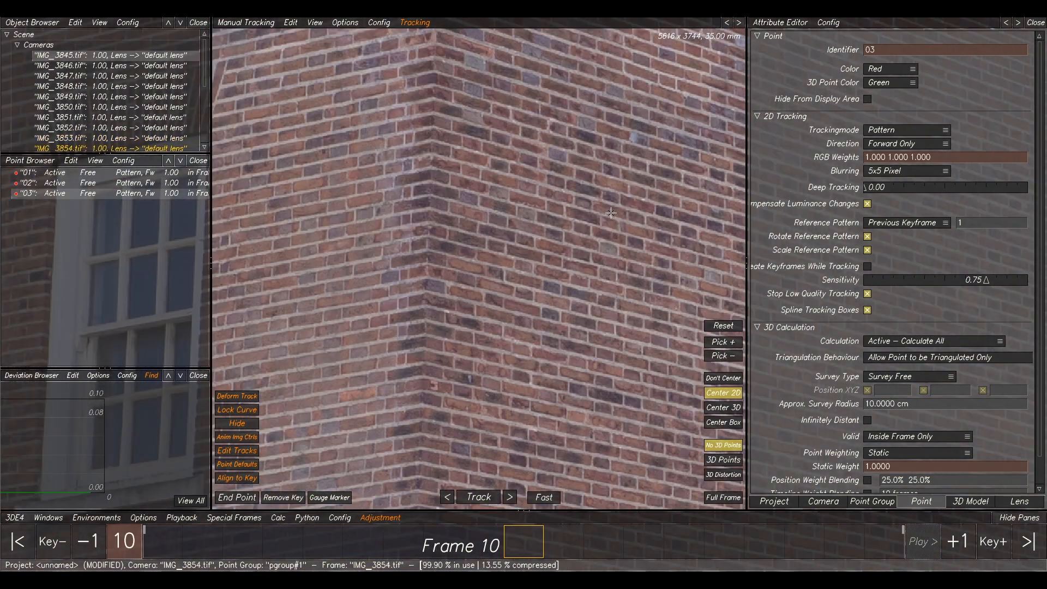
scroll(566, 264, down, 5)
middle_drag(436, 244, 469, 262)
key(Right)
key(Right)
key(Right)
key(Right)
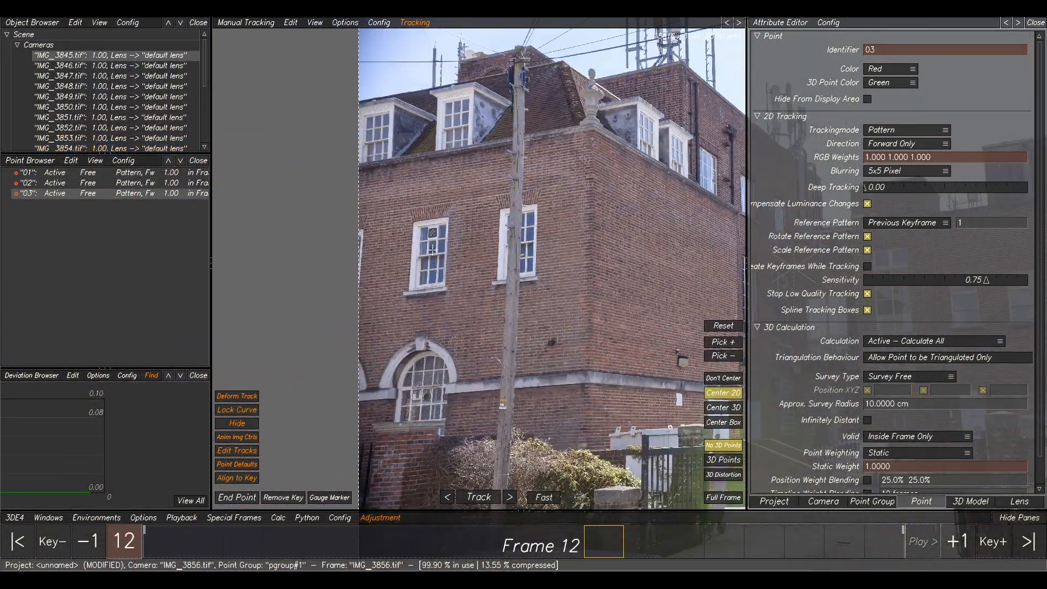
key(Right)
scroll(454, 234, down, 5)
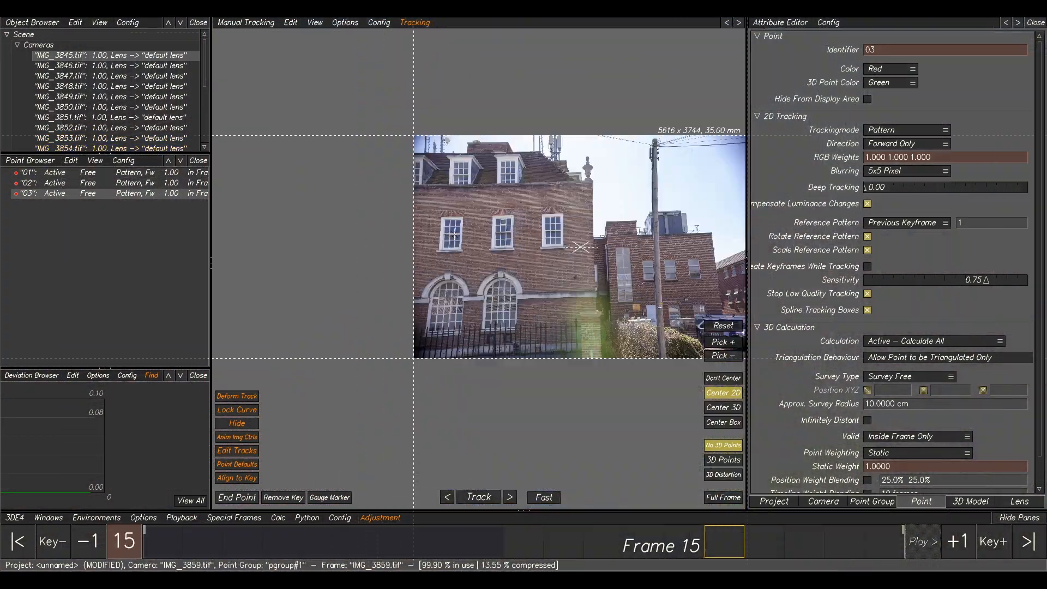
scroll(526, 232, up, 8)
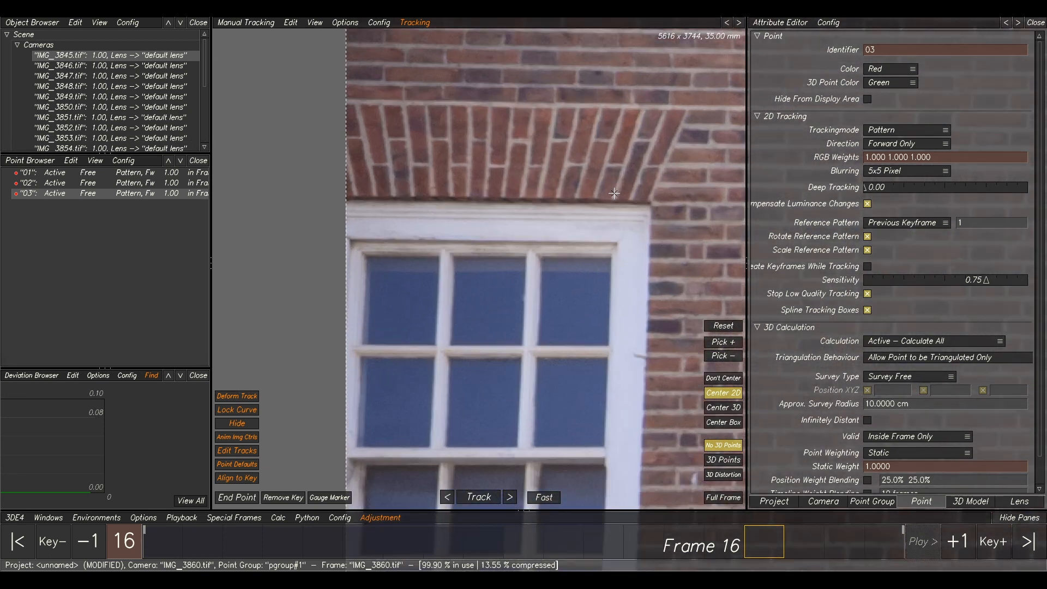
ctrl+click(666, 203)
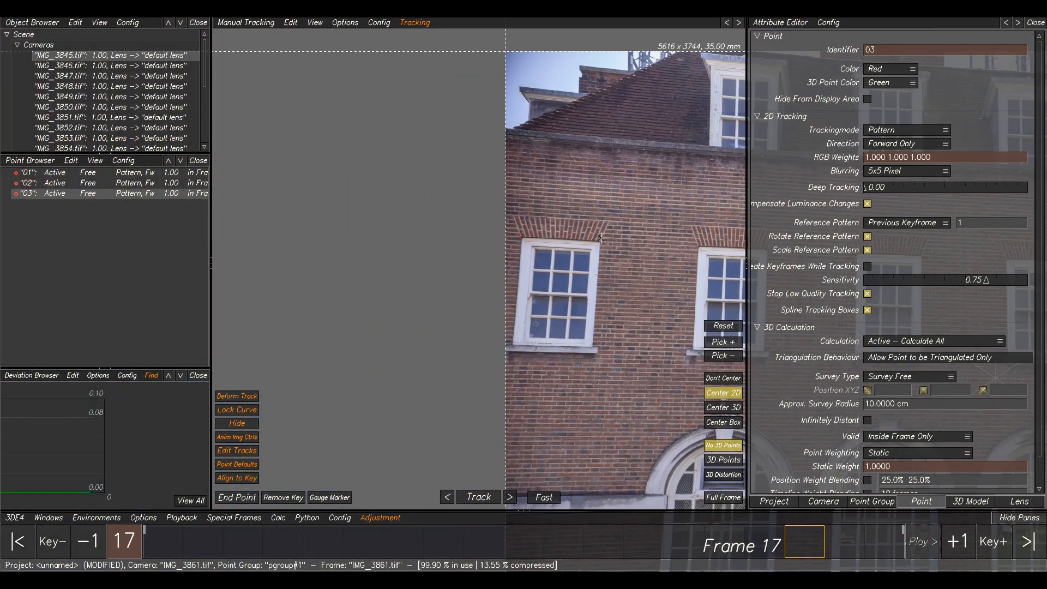
Place point 03 on the matching mortar corner above the first window's upper-right corner in frame 17, and compare it with frame 16.
scroll(594, 256, up, 6)
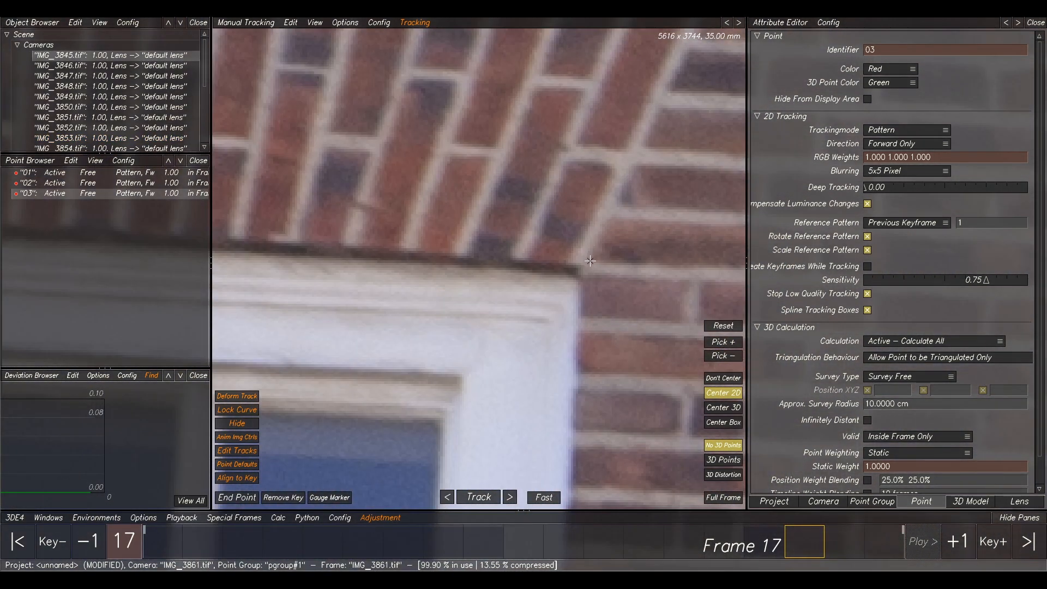
ctrl+click(589, 263)
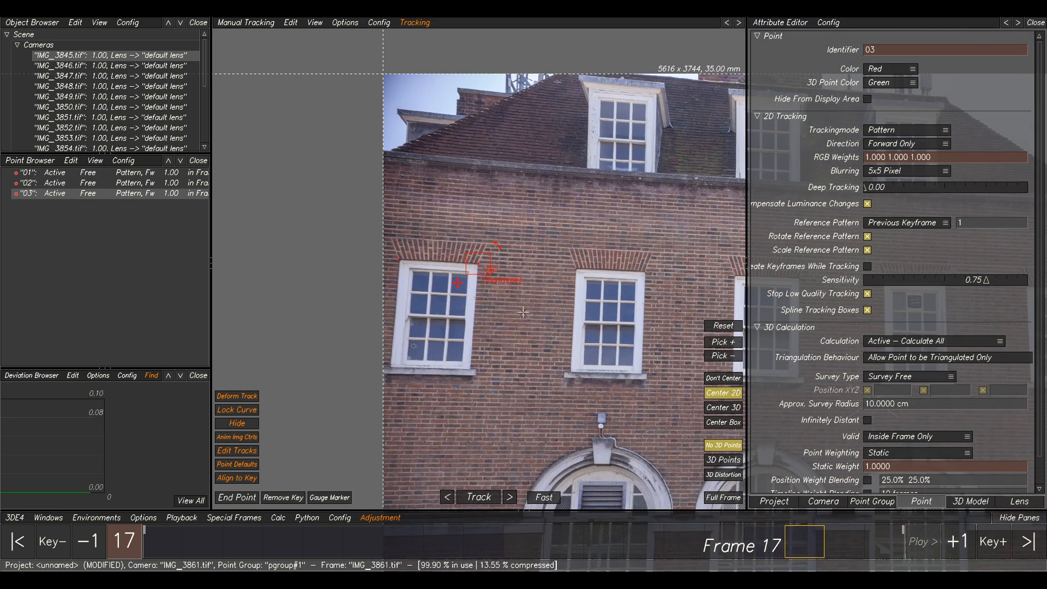
key(Left)
key(Right)
key(Left)
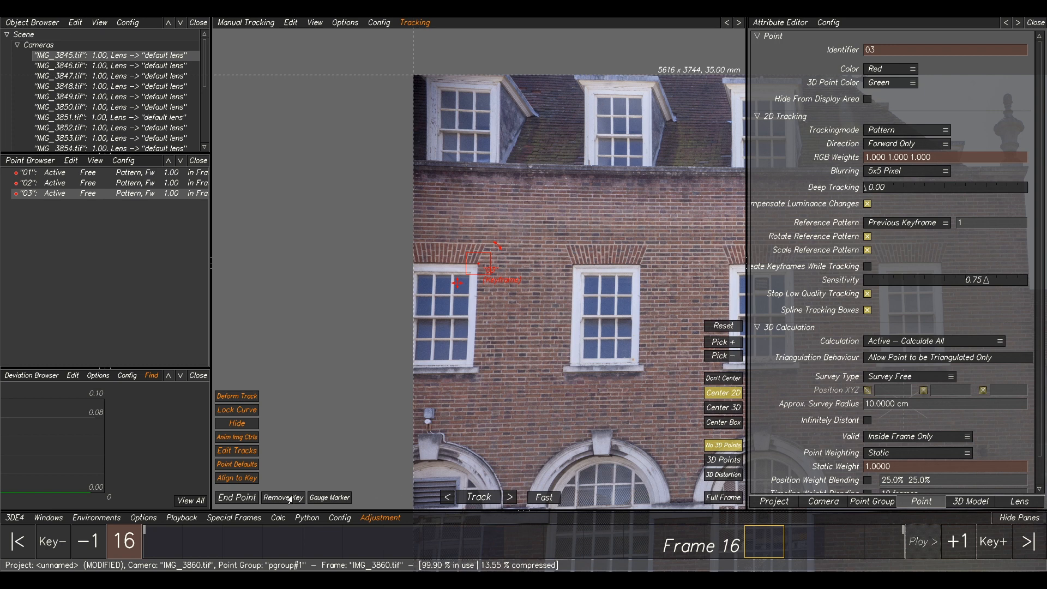
key(Right)
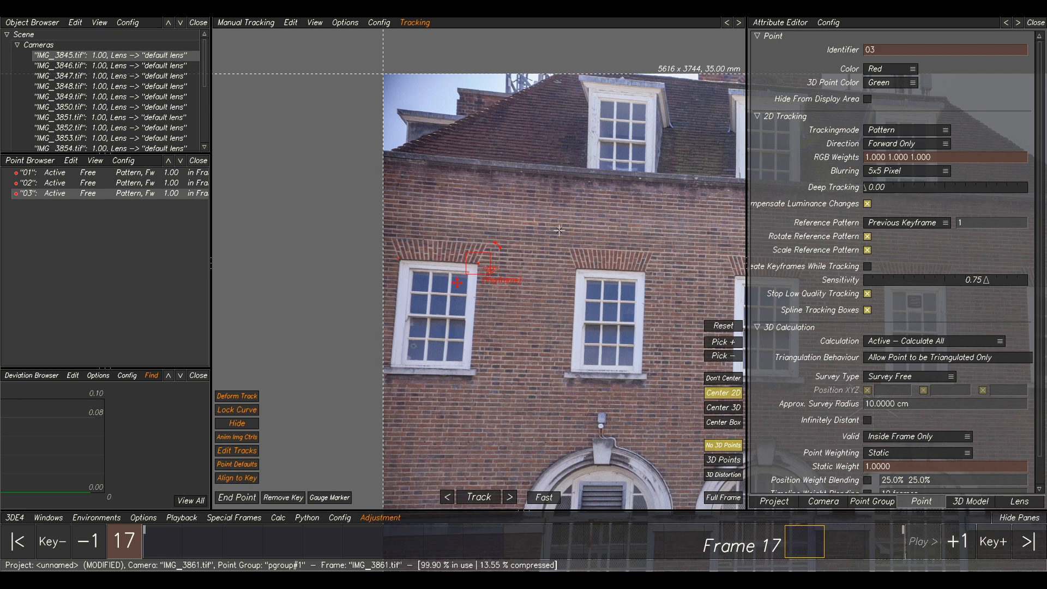
Place point 03 at the first window arch's lower-right mortar corner in frame 18, and check it against frame 17.
key(Right)
scroll(625, 318, down, 3)
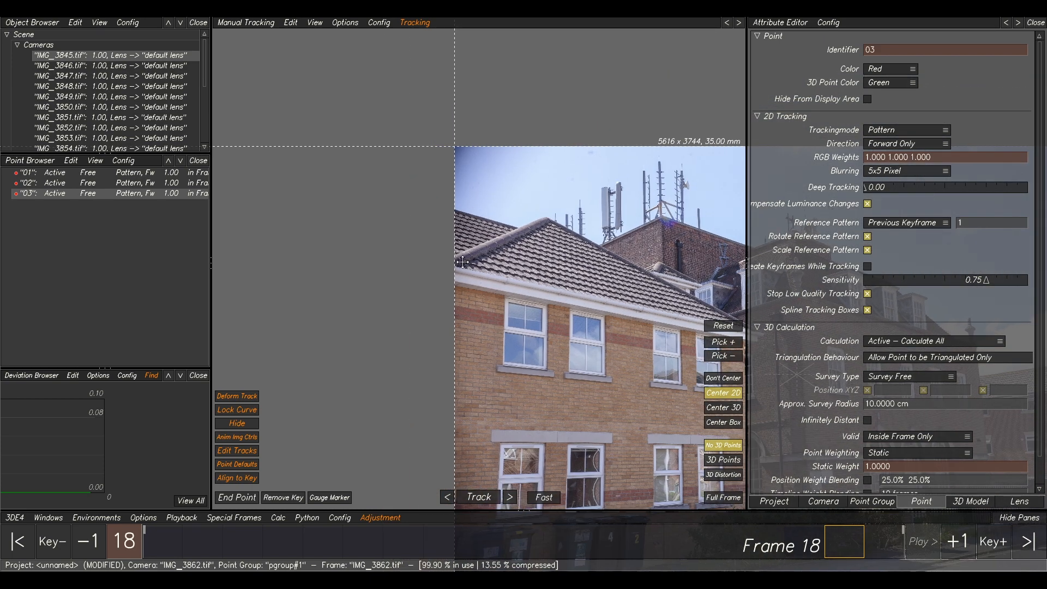
middle_drag(703, 318, 465, 253)
scroll(532, 257, up, 5)
middle_drag(638, 239, 308, 187)
scroll(374, 218, up, 5)
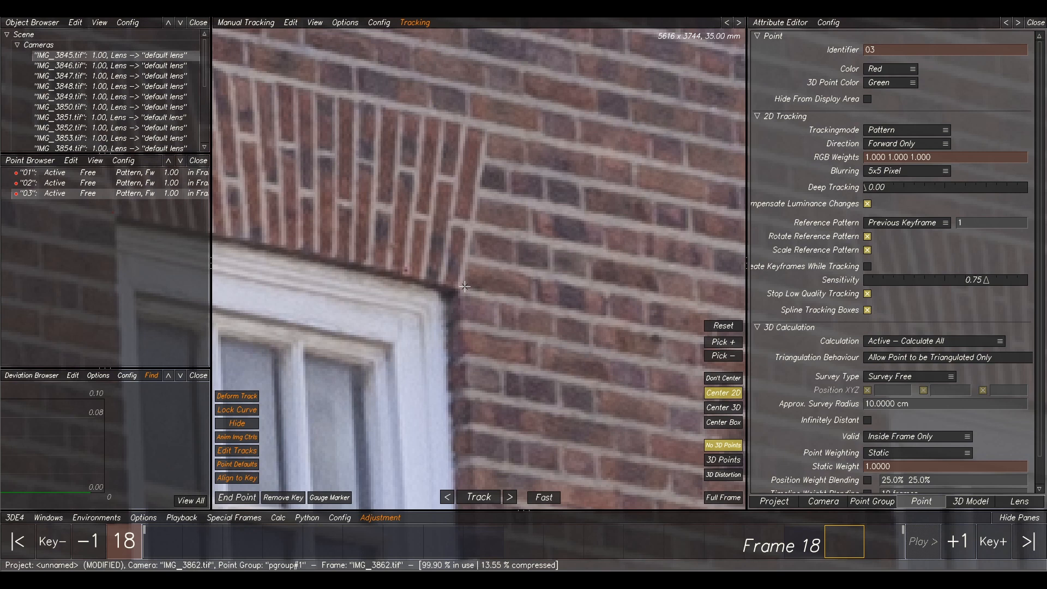
ctrl+click(464, 286)
key(Left)
key(Right)
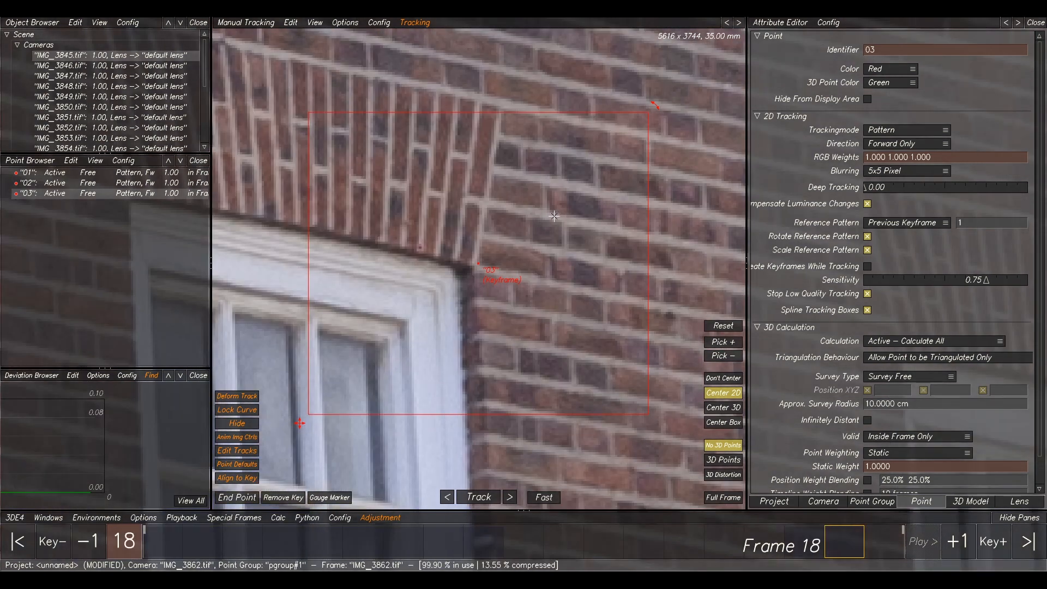
scroll(551, 221, down, 5)
scroll(552, 225, down, 3)
key(Right)
key(Left)
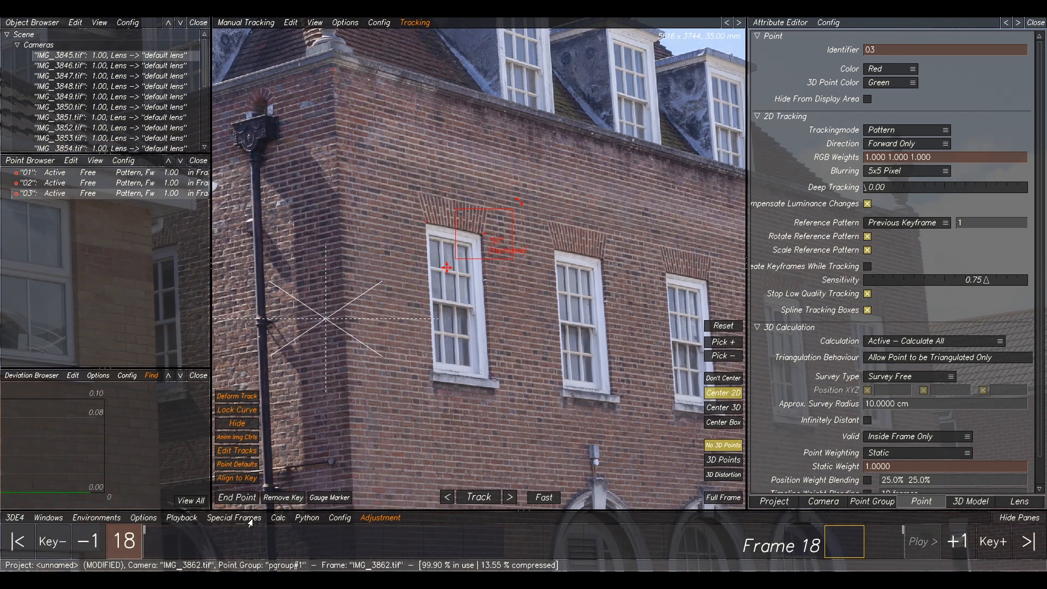
Return to frame 1, deselect point 03, and create point 04 at the lower-left mortar corner of the second window's arch.
drag(213, 537, 76, 546)
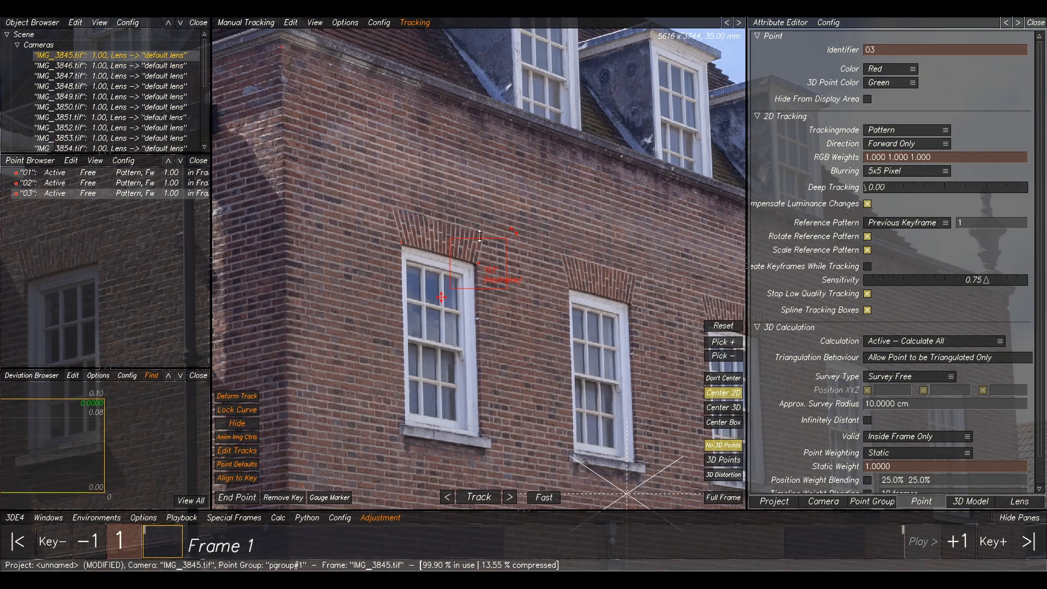
middle_drag(651, 407, 591, 327)
scroll(538, 209, up, 4)
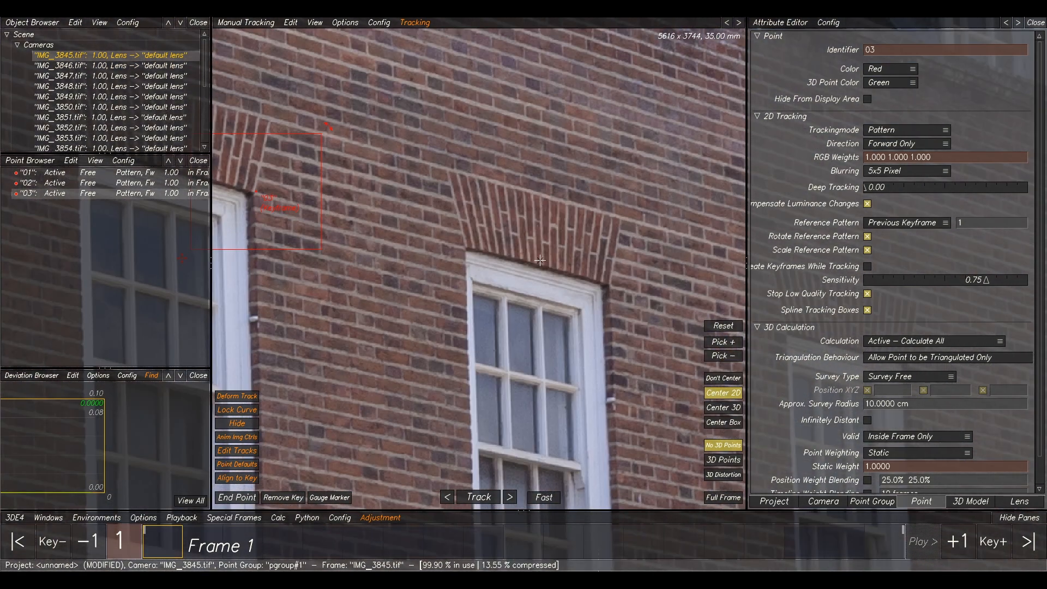
click(467, 248)
scroll(468, 248, up, 6)
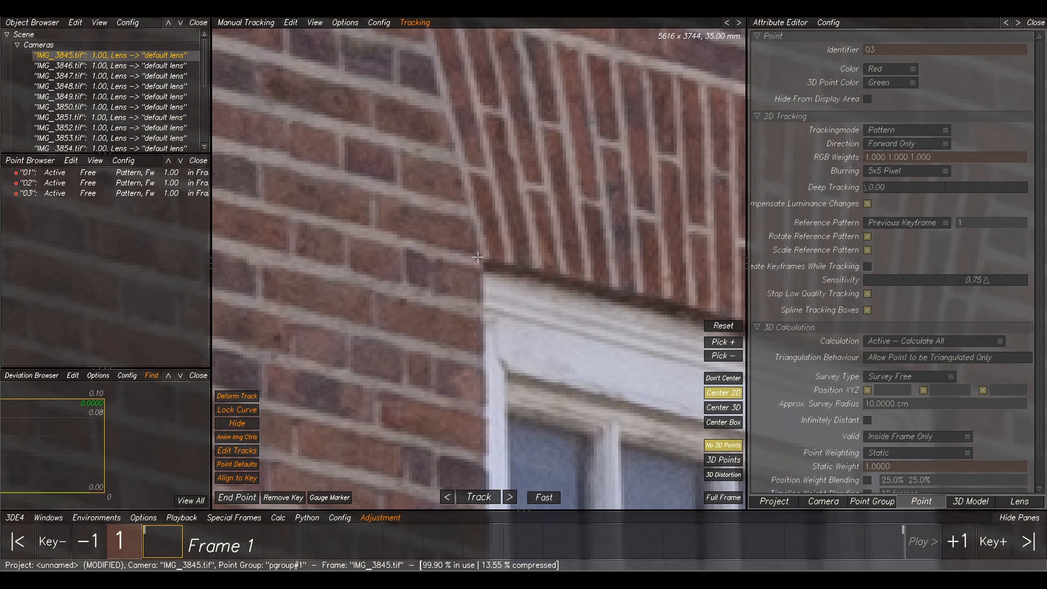
ctrl+click(479, 255)
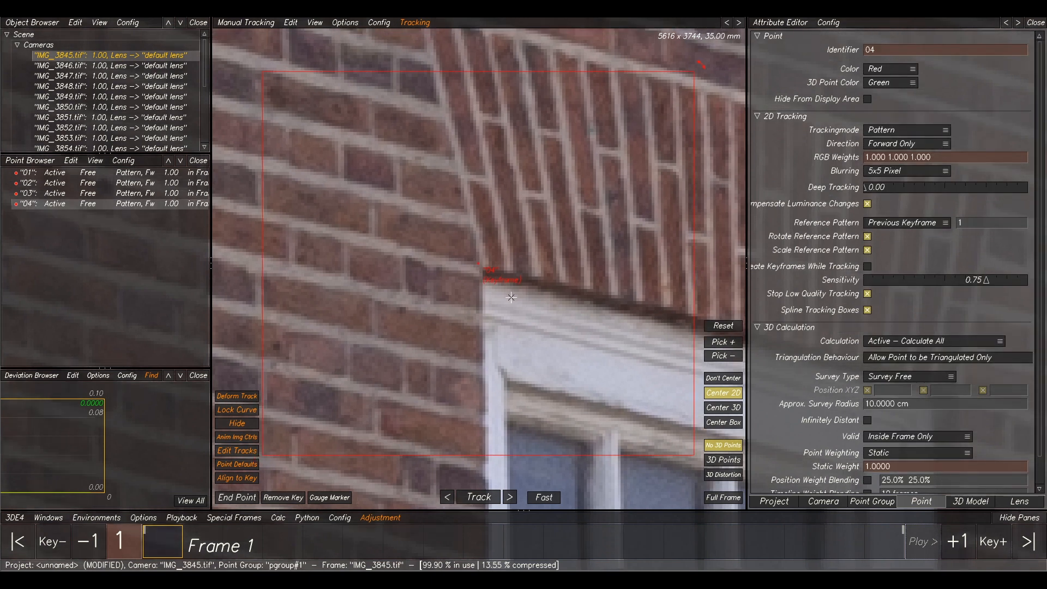
Place point 04 on the matching lower-left mortar corner of the second window's arch in frame 2, and compare it with frame 1.
scroll(511, 298, down, 10)
key(Right)
key(Left)
key(Right)
scroll(567, 289, down, 5)
scroll(555, 305, up, 5)
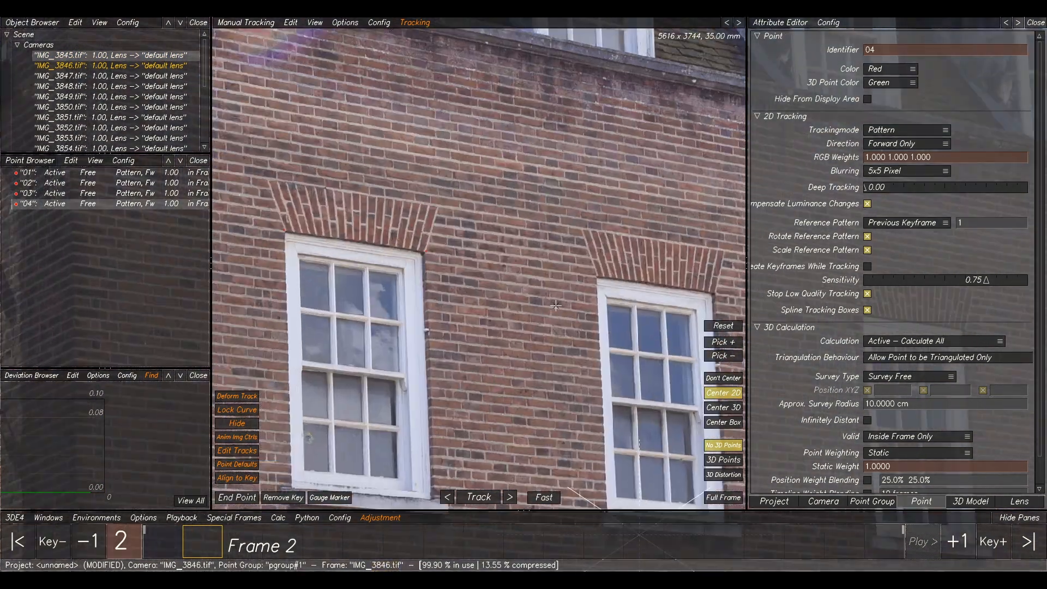
scroll(545, 289, up, 5)
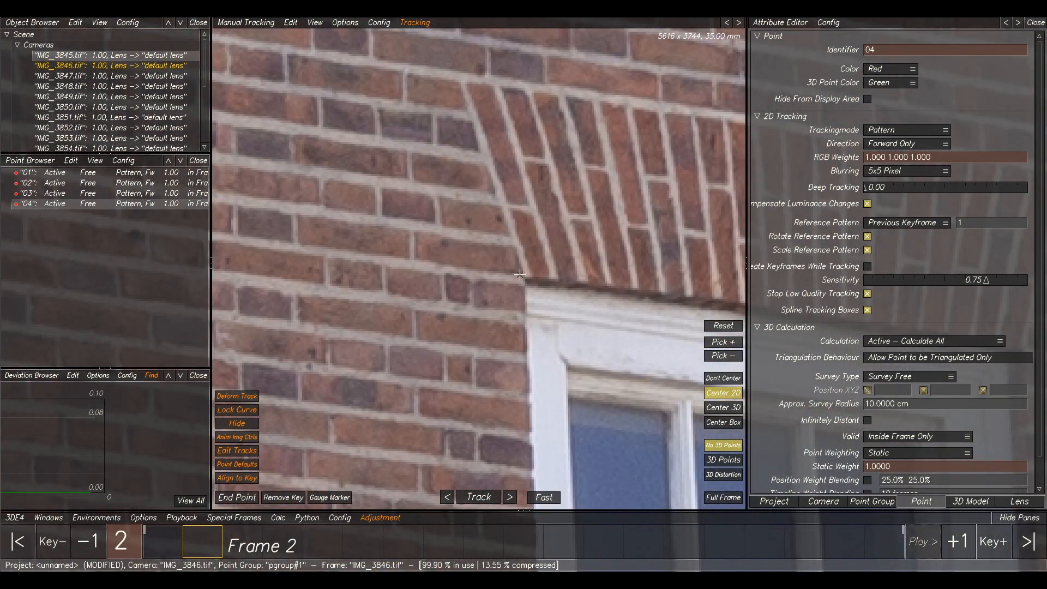
key(Left)
key(Right)
Place point 04 at the second window arch's lower-left mortar corner in frame 3, and verify it against frame 2.
key(Right)
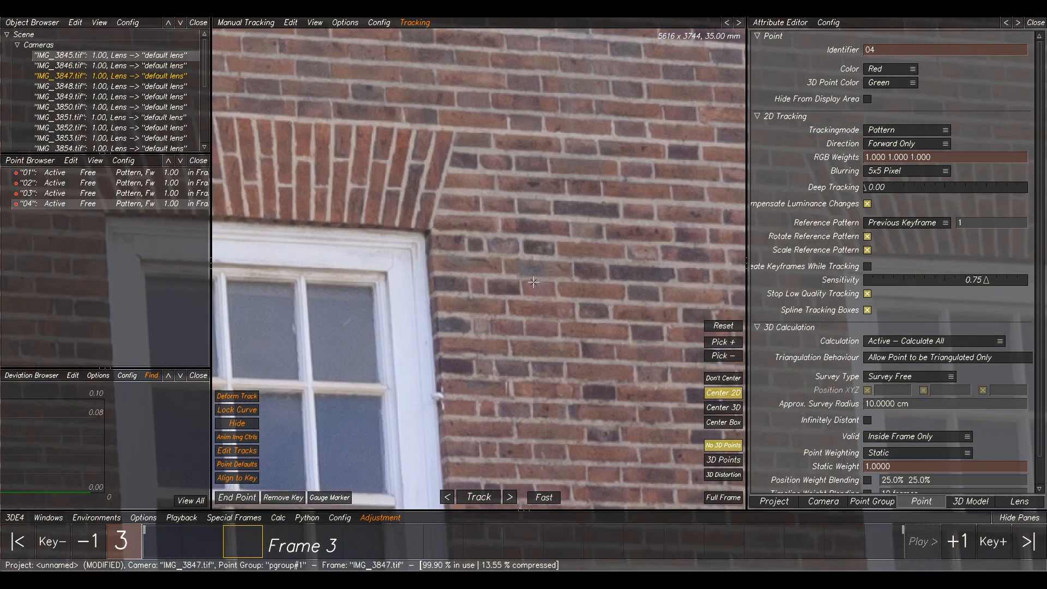
scroll(441, 272, down, 5)
scroll(580, 192, up, 5)
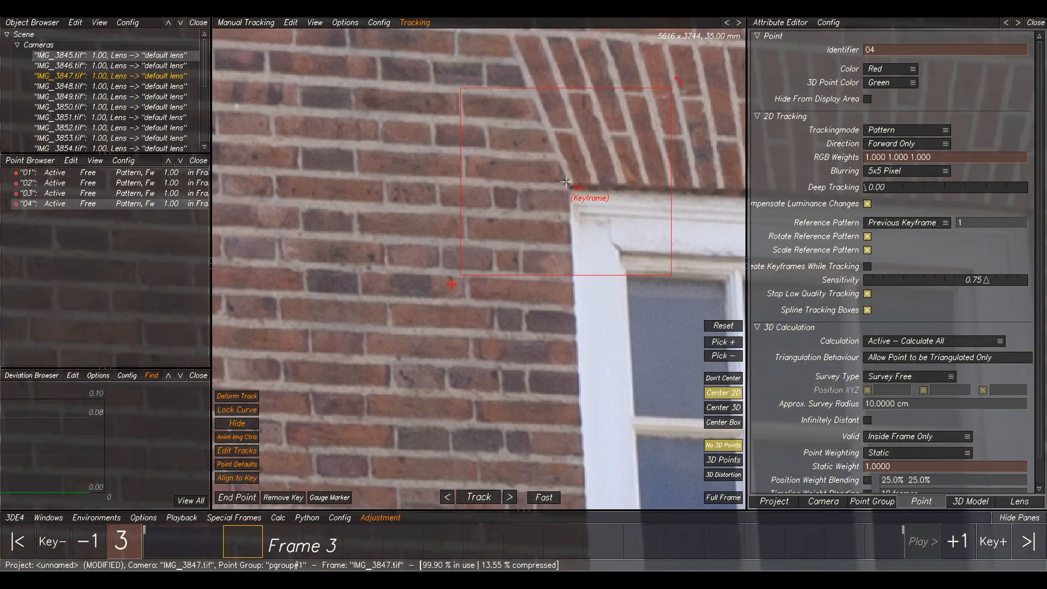
scroll(566, 181, down, 5)
key(Left)
key(Right)
Place point 04 on the mortar corner above the second window's upper-left corner in frame 4, and check it repeatedly against frame 3.
key(Right)
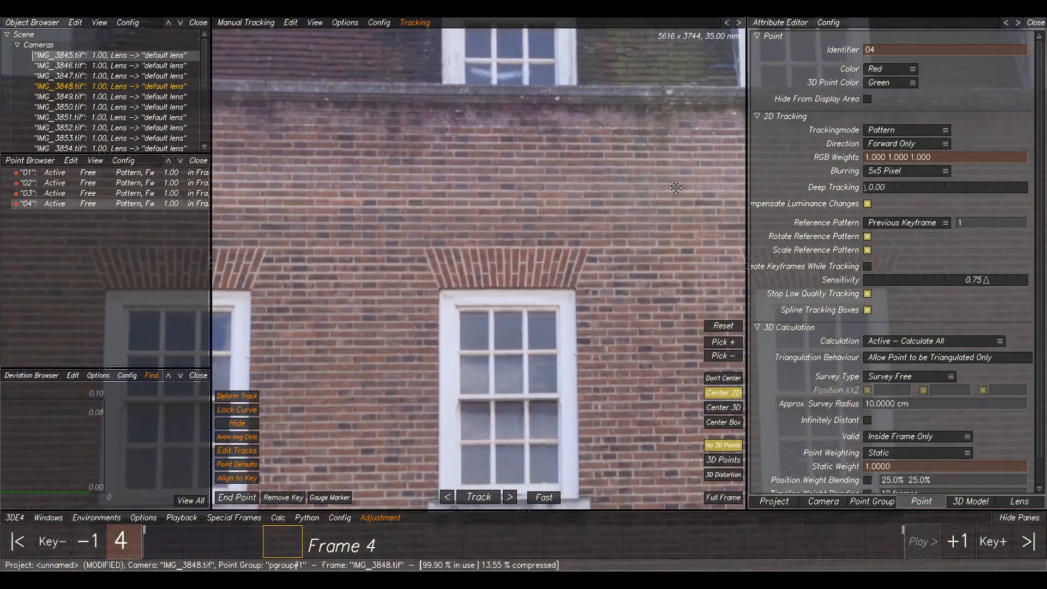
scroll(675, 188, down, 3)
scroll(516, 283, up, 6)
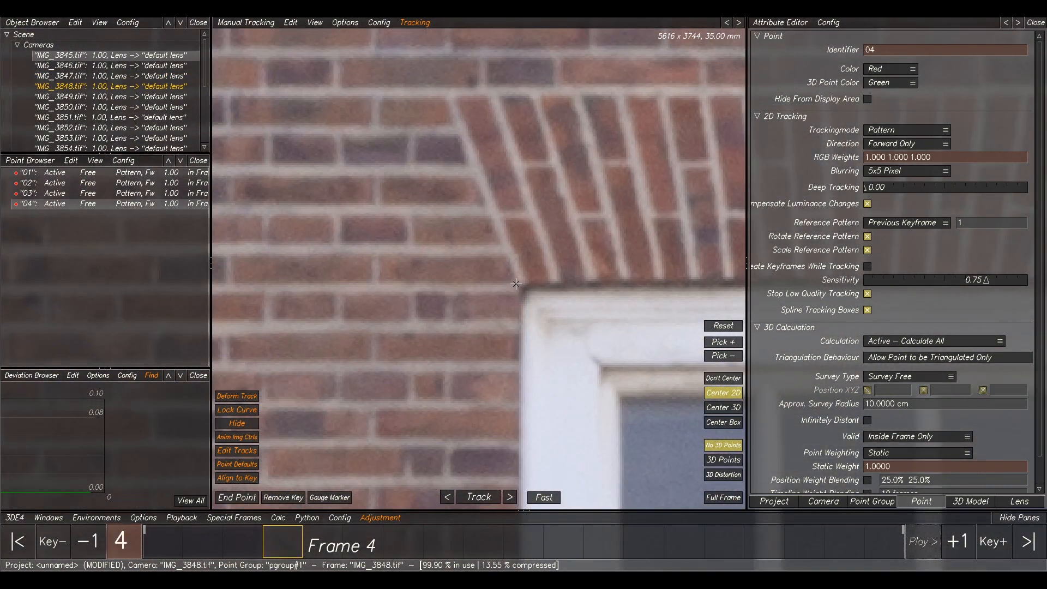
ctrl+click(514, 282)
key(Left)
key(Right)
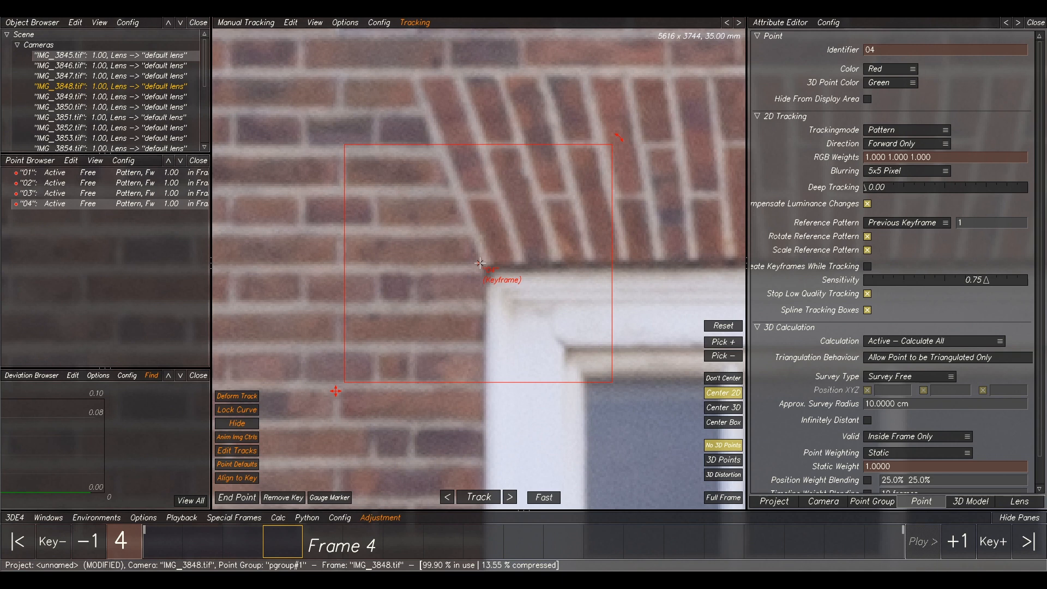
key(Left)
key(Right)
scroll(480, 263, down, 6)
Place point 04 on the matching mortar corner at the window arch's left end in frame 5, and compare it with frame 4.
key(Right)
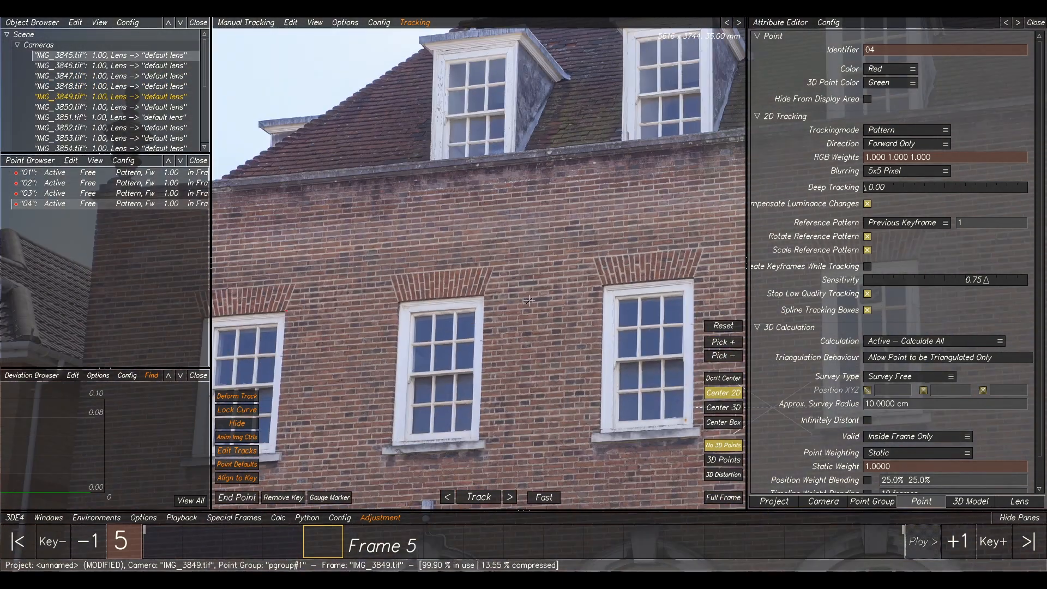
scroll(470, 298, up, 6)
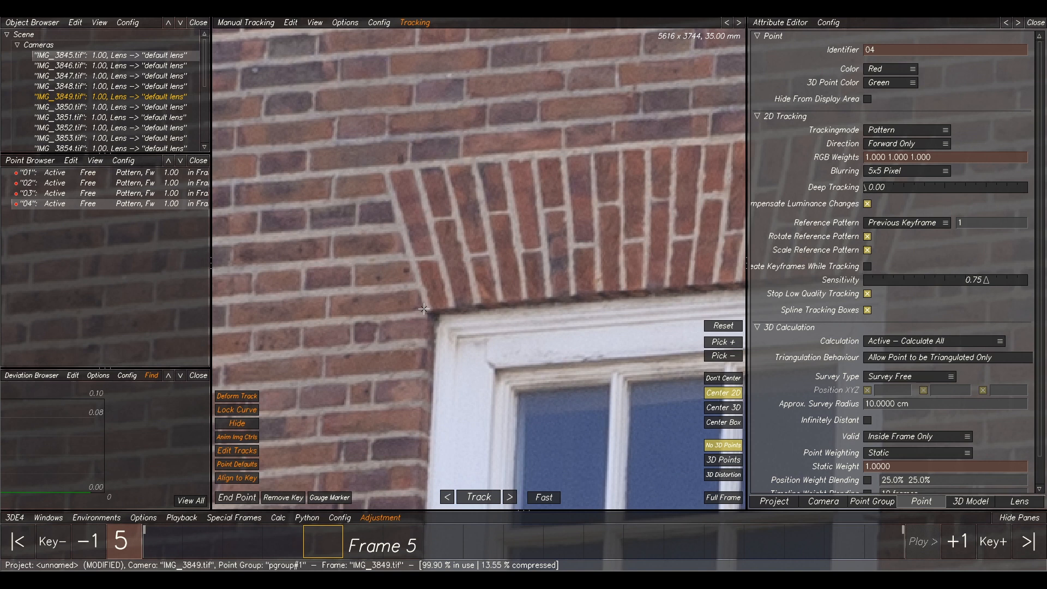
key(Left)
key(Right)
scroll(424, 327, down, 5)
Place point 04 at the second window arch's lower-left mortar corner in frame 6, and verify it against frame 5.
key(Right)
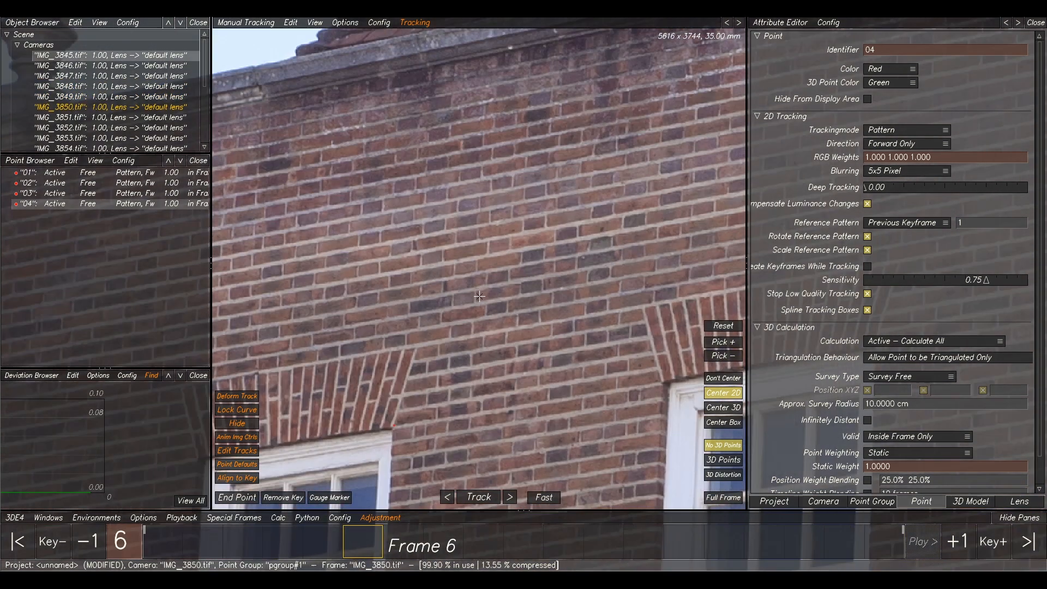
scroll(426, 341, up, 6)
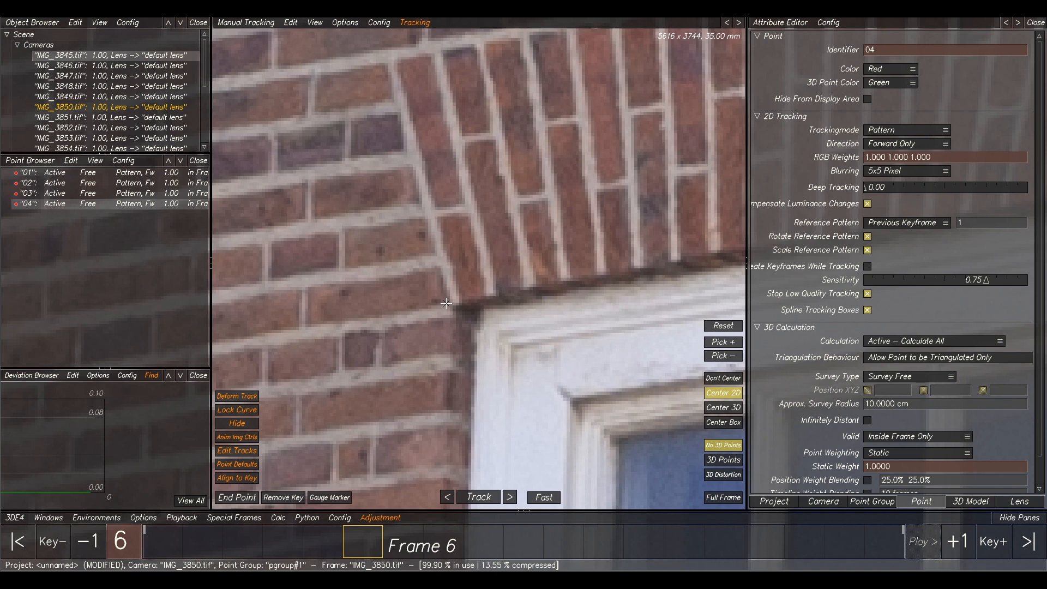
click(447, 302)
key(Left)
key(Right)
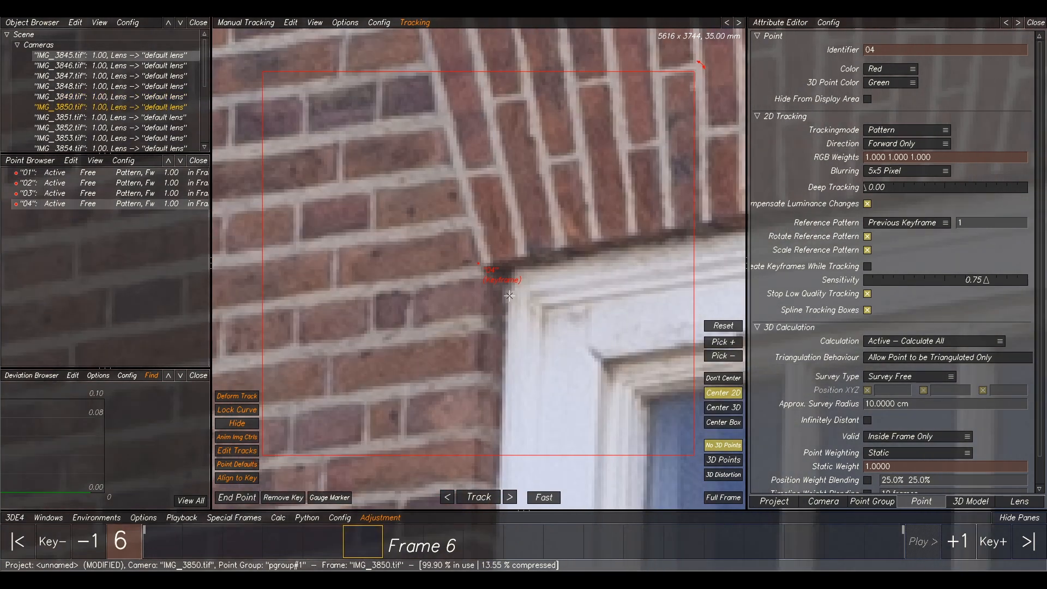
Place point 04 on the matching mortar corner beside the arch's lower-left end in frame 7.
key(Right)
scroll(534, 308, down, 4)
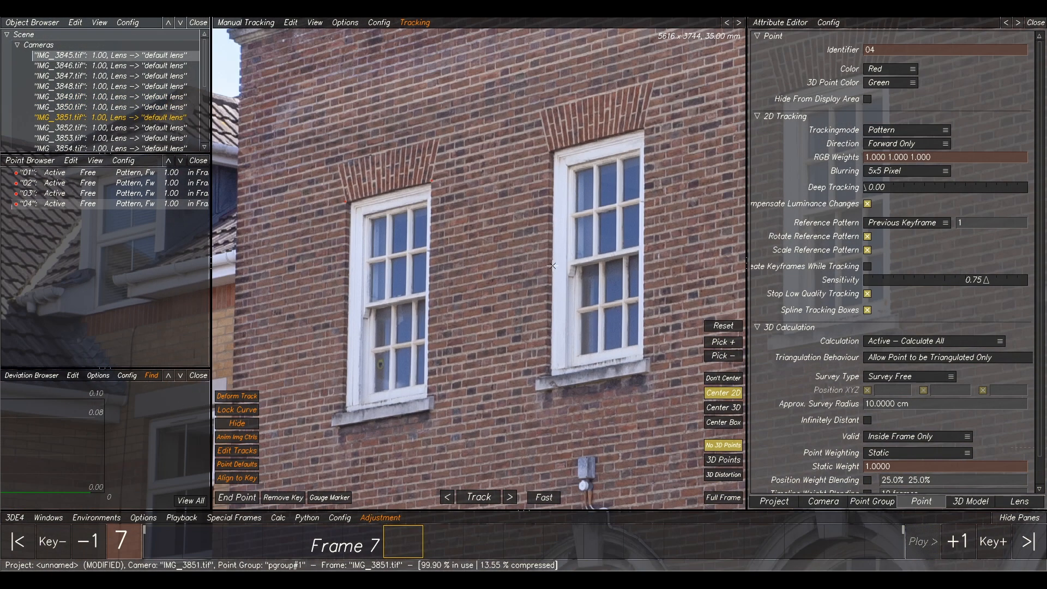
scroll(461, 251, up, 7)
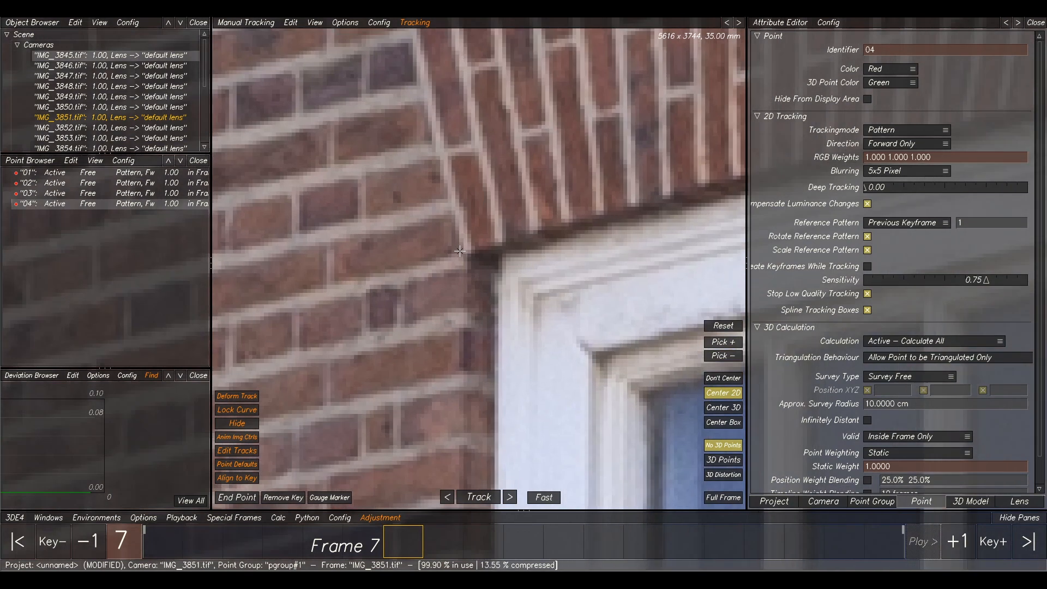
click(460, 250)
Place point 04 on the mortar corner at the window arch's lower-left end in frame 8, and check it against frame 7.
key(Right)
scroll(513, 274, down, 9)
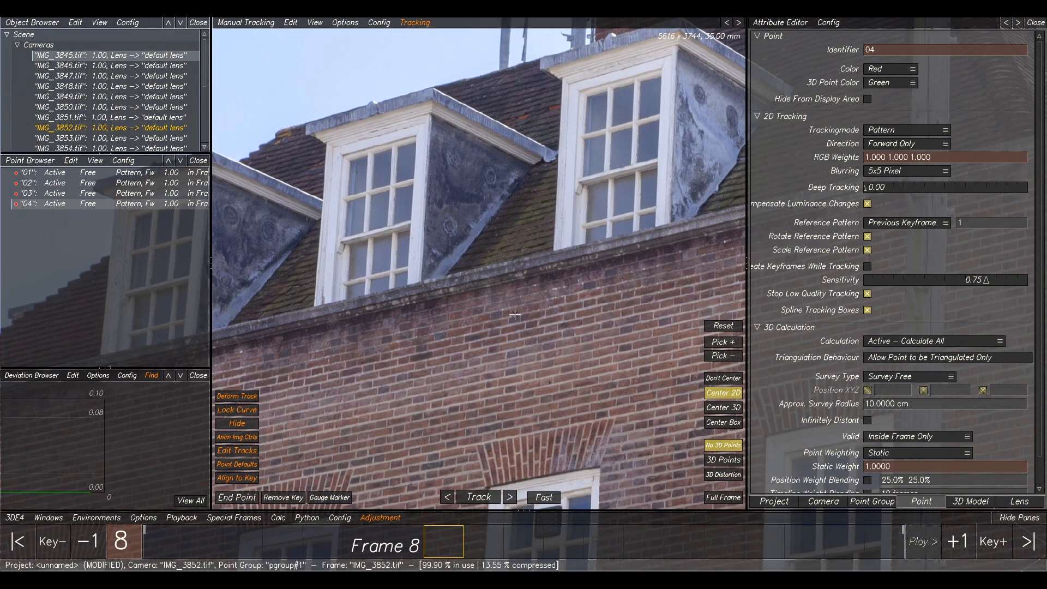
scroll(422, 324, up, 4)
scroll(455, 240, up, 8)
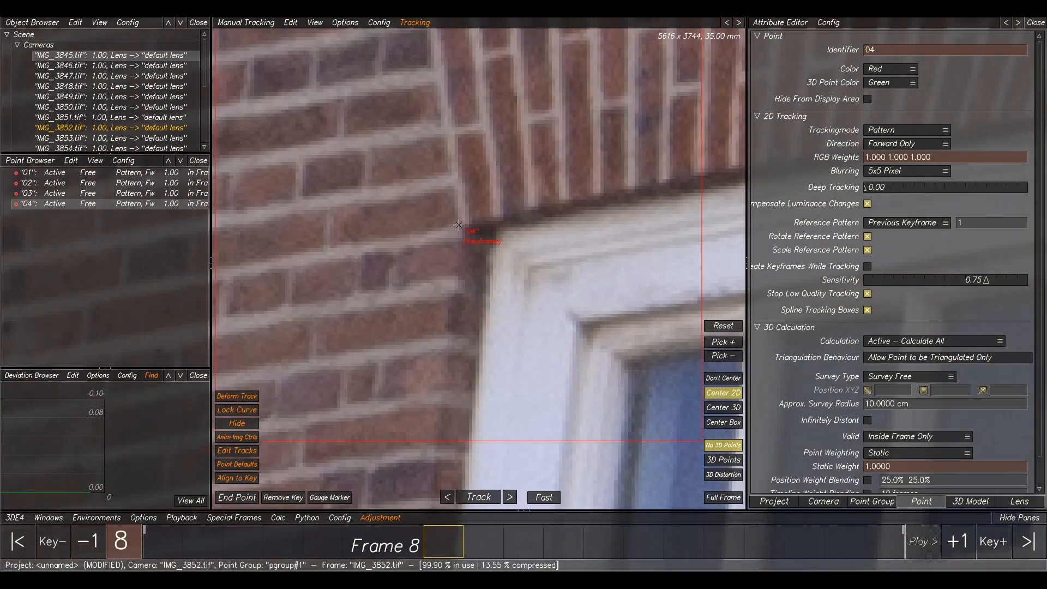
scroll(533, 243, down, 5)
key(Left)
key(Right)
scroll(479, 266, up, 4)
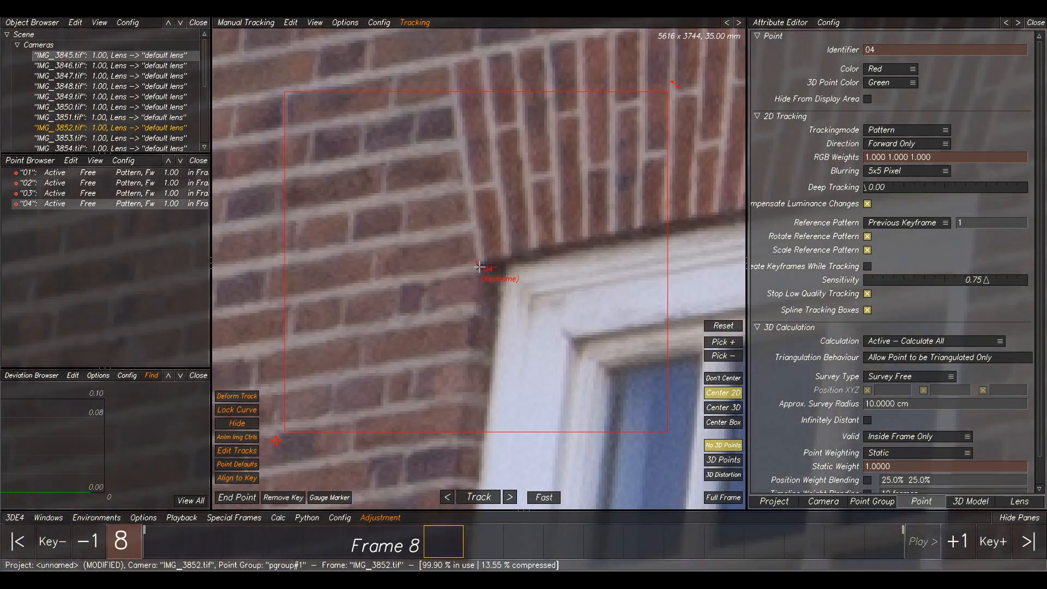
scroll(480, 266, up, 2)
scroll(477, 263, down, 5)
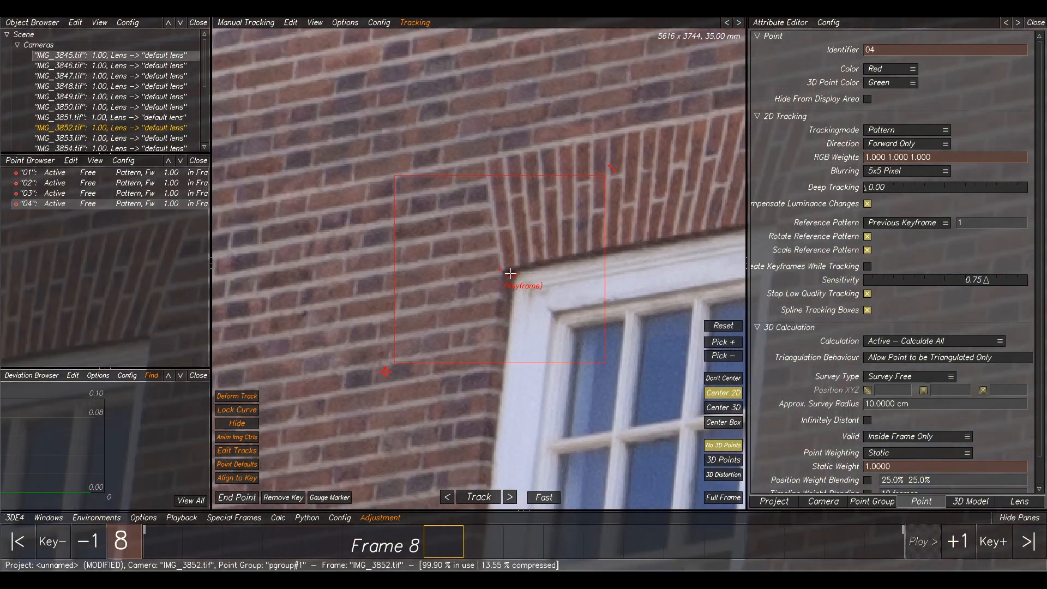
Place point 04 on the matching mortar corner above the second window's upper-left corner in frame 9, and compare it with frame 8.
key(Right)
scroll(567, 281, down, 2)
scroll(567, 281, up, 7)
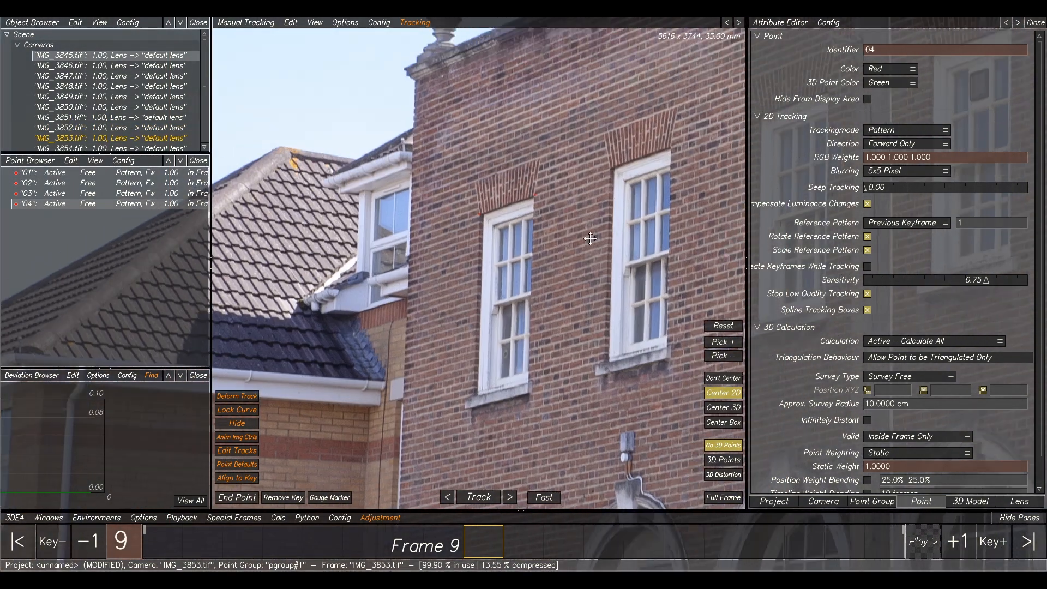
scroll(527, 232, down, 1)
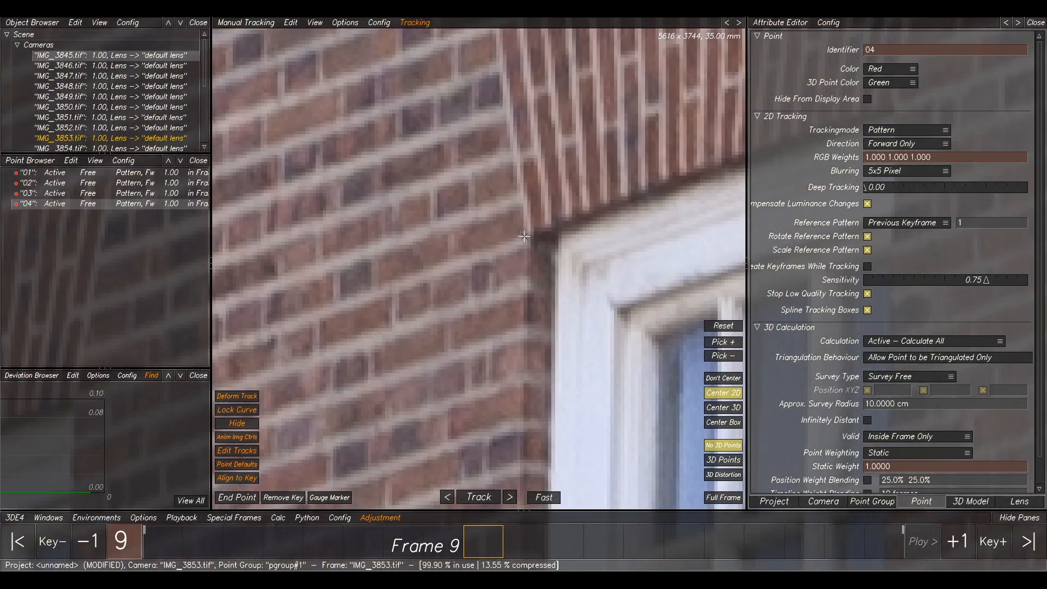
key(Left)
key(Right)
Look through frames 10 to 16 for views that clearly show the second window tracked by point 04.
key(Right)
scroll(615, 301, down, 6)
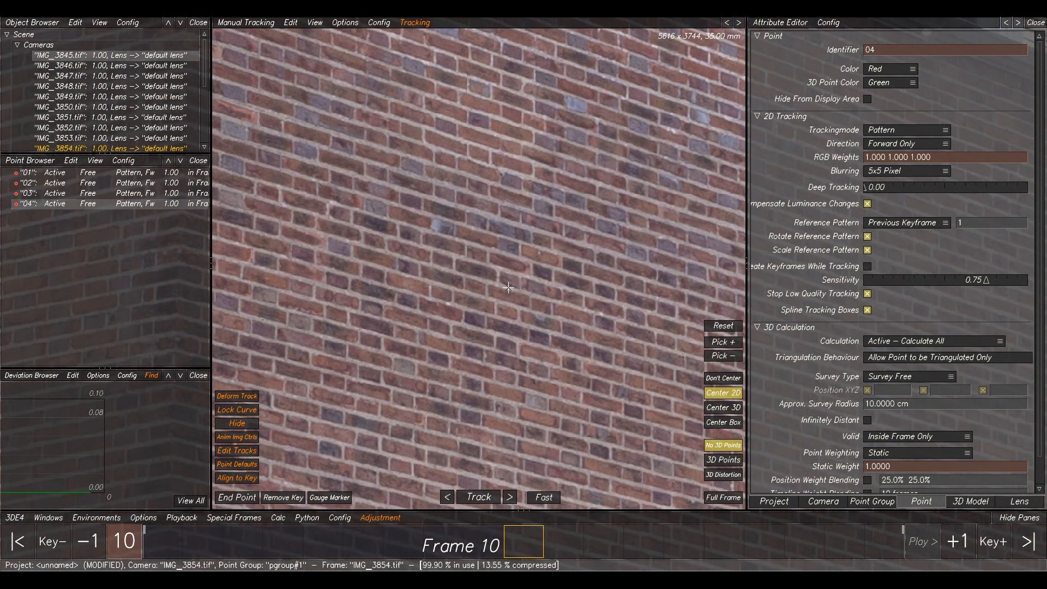
scroll(615, 301, down, 5)
key(Left)
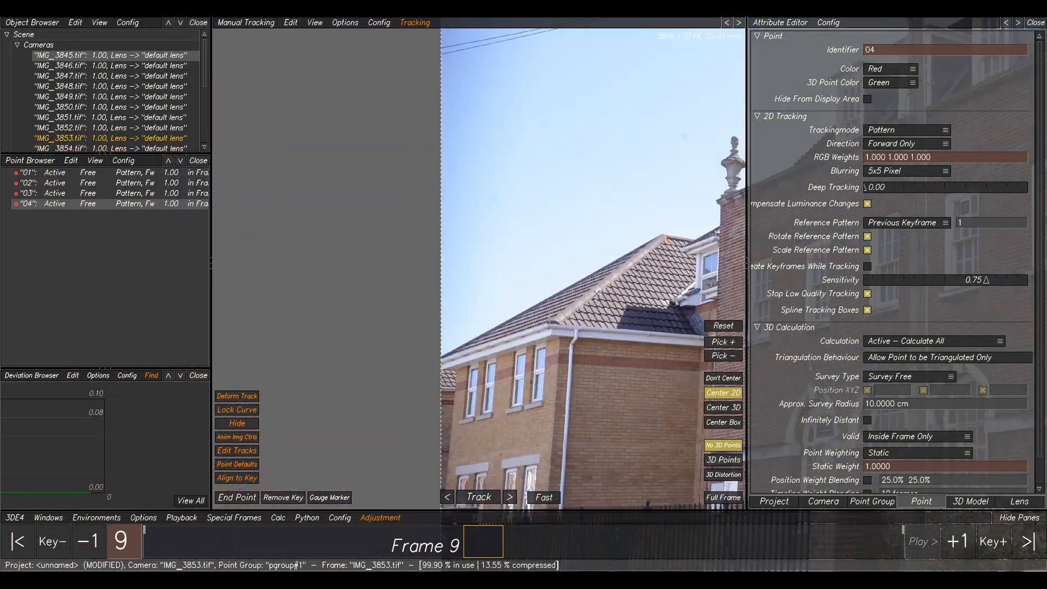
key(Right)
key(Right)
key(Right)
key(Right)
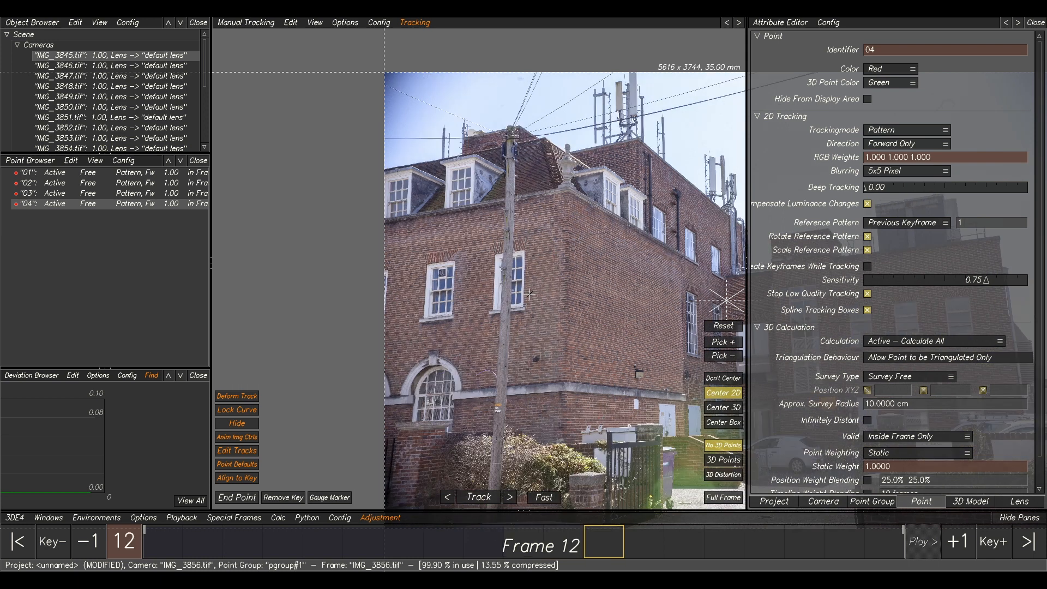
key(Right)
key(Right)
key(Right)
key(Right)
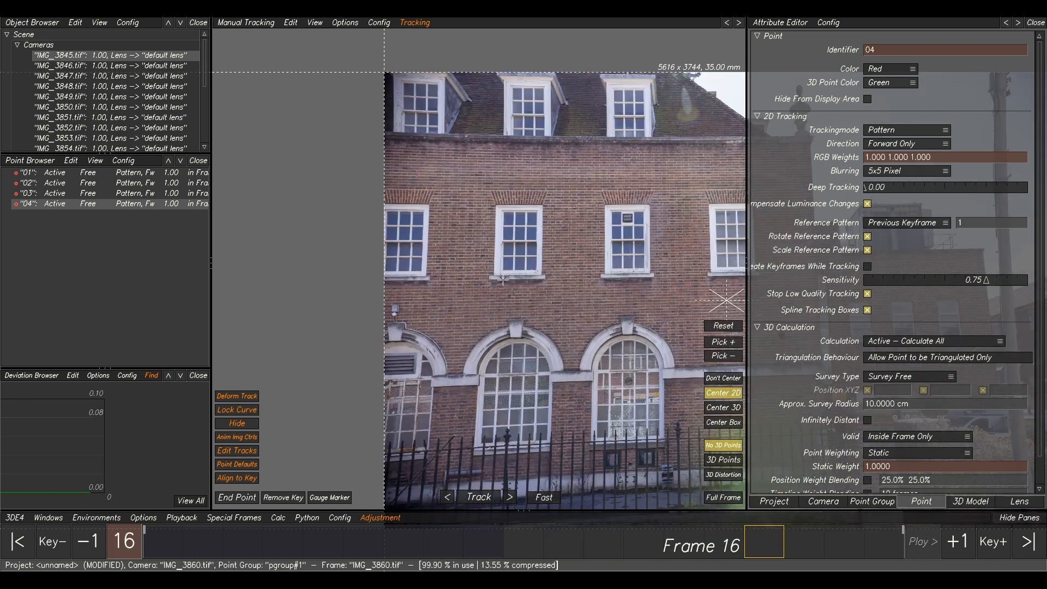
Place point 04 on the mortar corner at the arch's lower-left end in frame 17, and check it against the other keyframes.
key(Left)
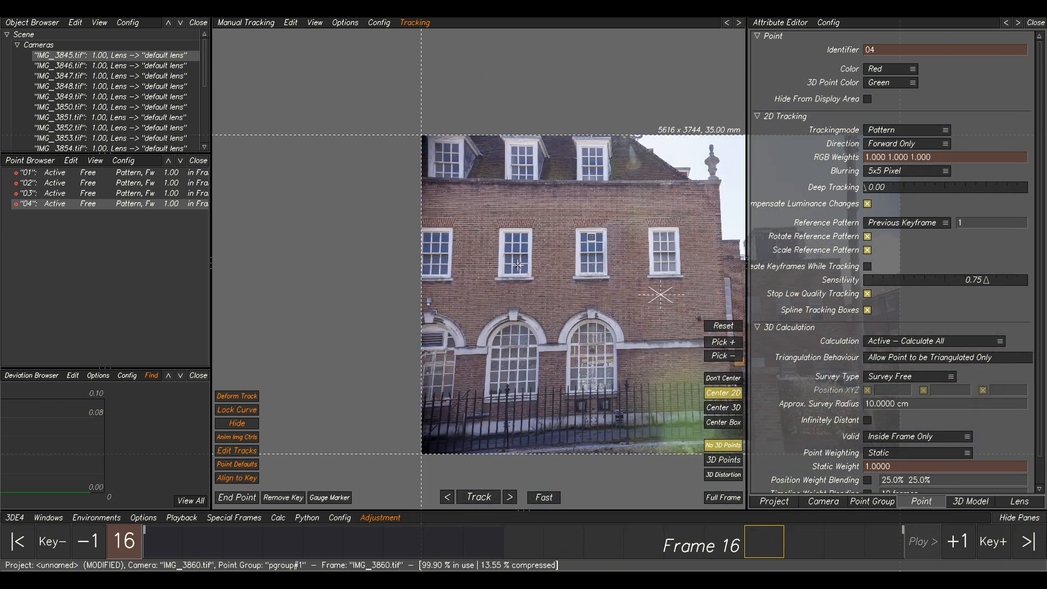
scroll(458, 237, up, 10)
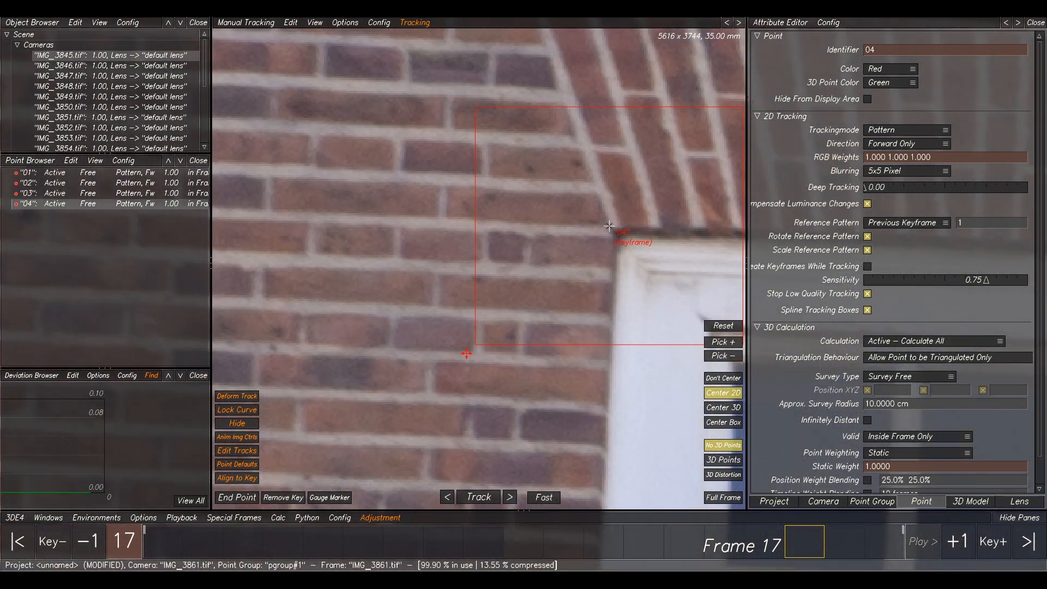
click(609, 226)
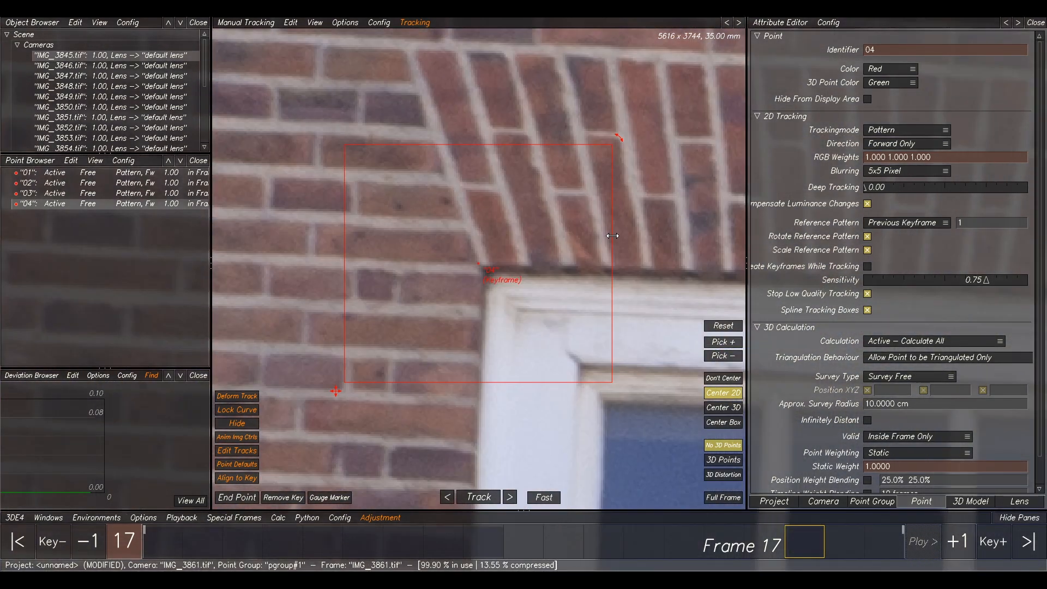
key(shift+Left)
key(shift+Right)
Place point 04 on the matching mortar corner above the second window's upper-left corner in frame 18, and compare it with frame 17.
key(Right)
scroll(607, 255, down, 10)
middle_drag(616, 306, 176, 228)
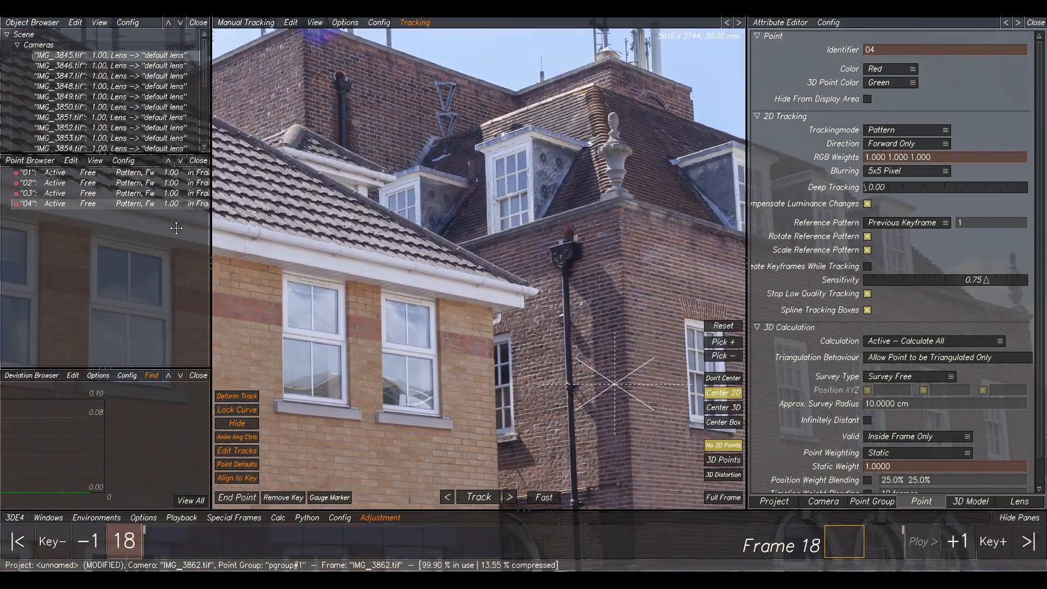
scroll(416, 211, up, 10)
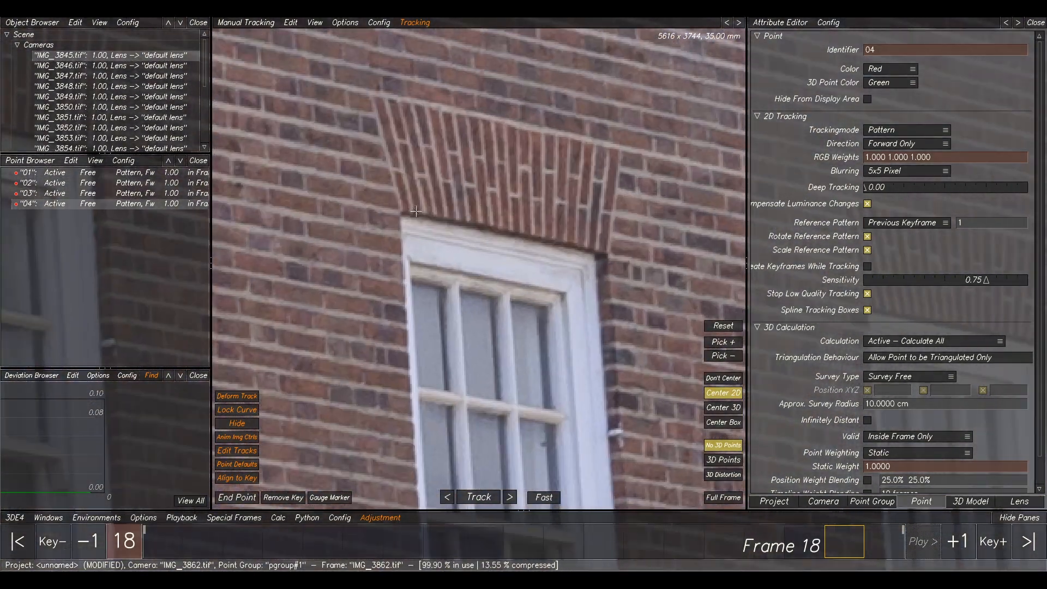
click(400, 209)
scroll(400, 209, down, 5)
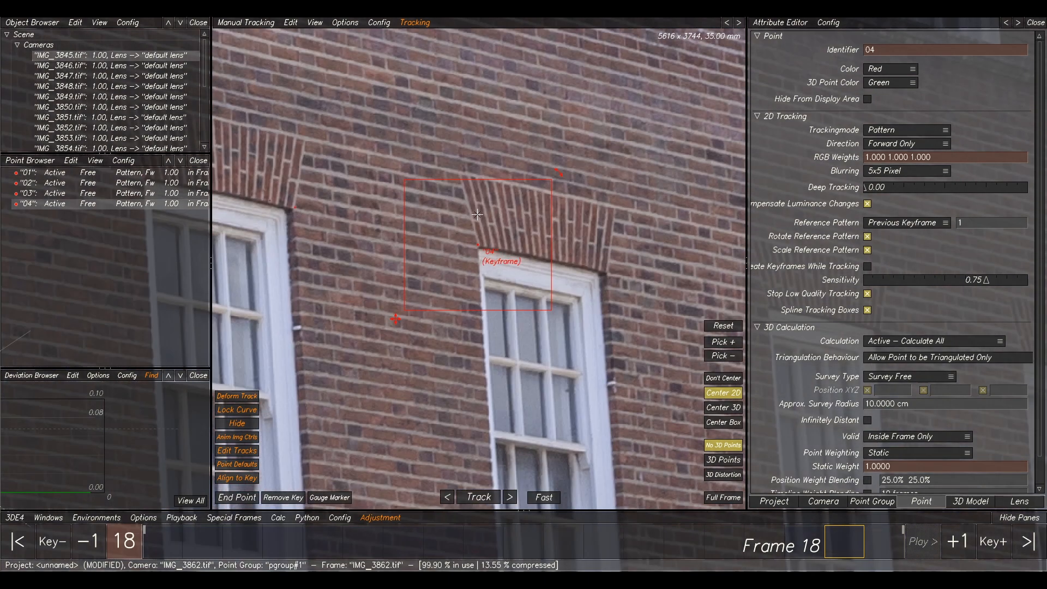
scroll(489, 221, down, 1)
key(Left)
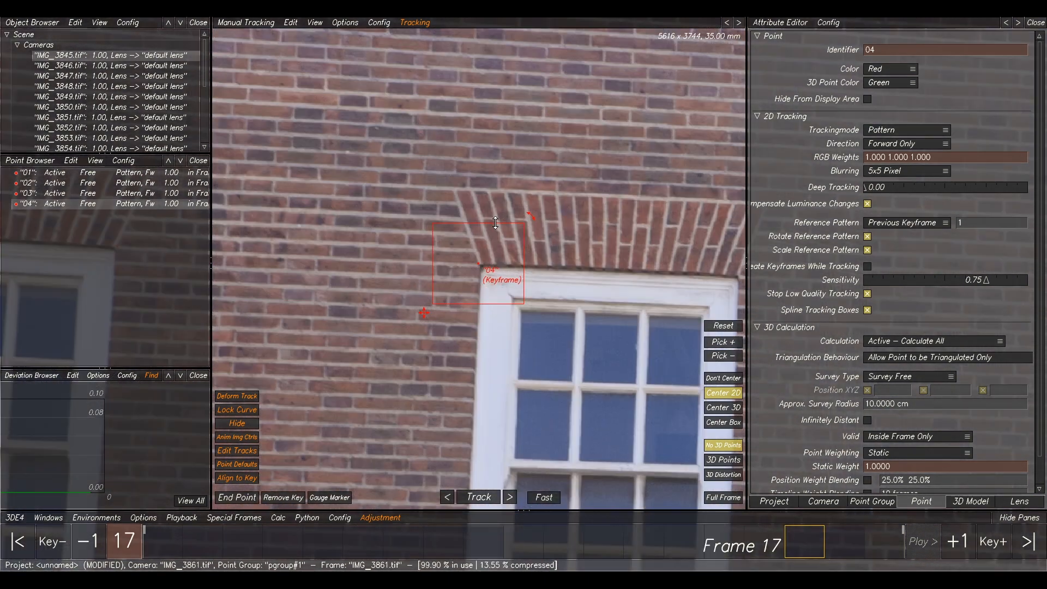
key(Right)
scroll(505, 229, down, 4)
key(Left)
key(Right)
scroll(514, 235, down, 2)
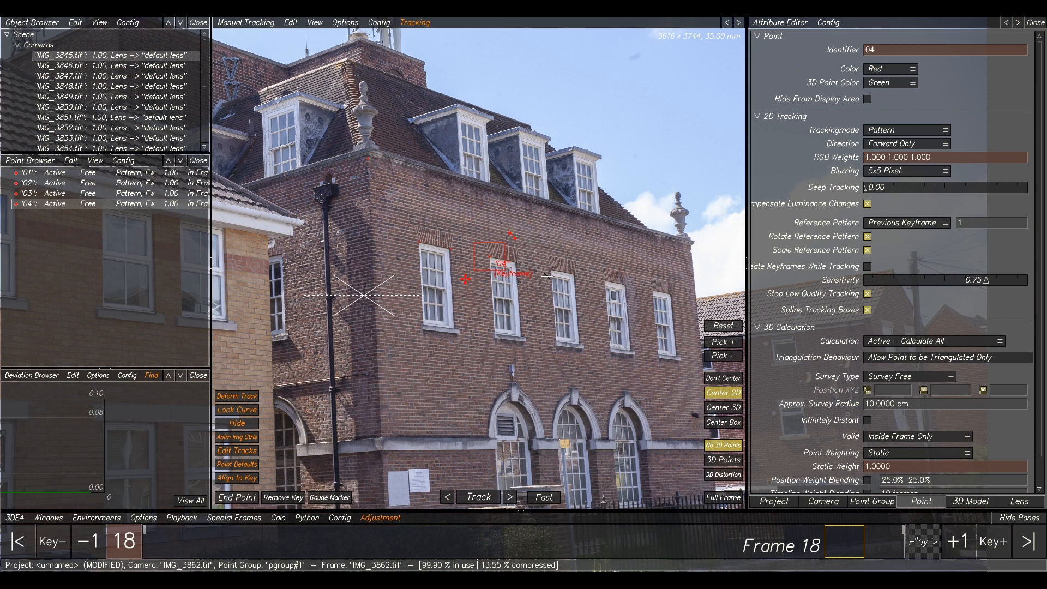
Create point 05 in frame 1 on the mortar corner at the lower-right end of the second window's arch.
key(Home)
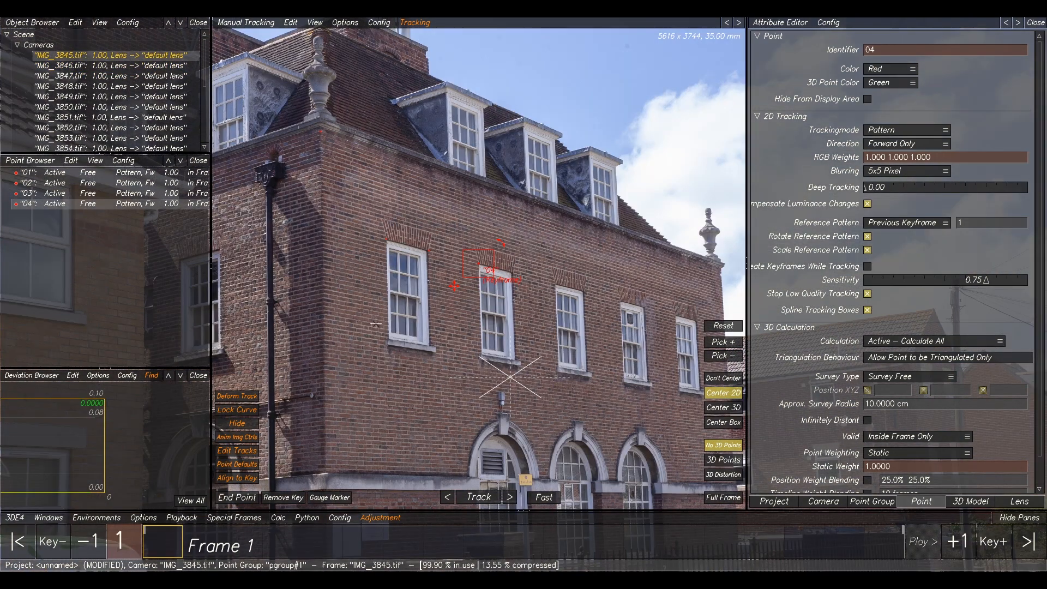
middle_drag(587, 321, 574, 237)
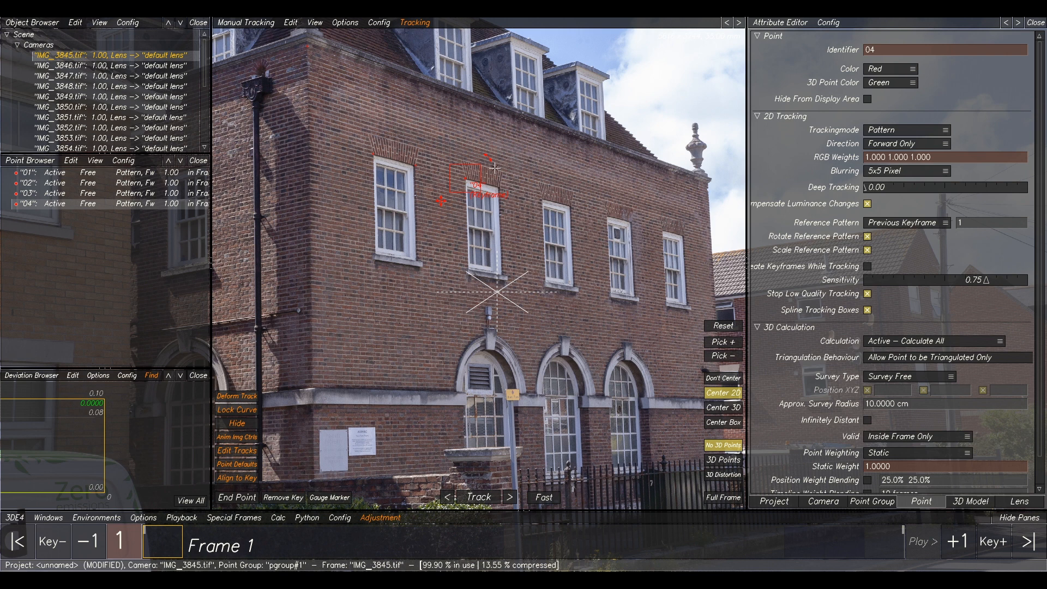
scroll(480, 198, down, 4)
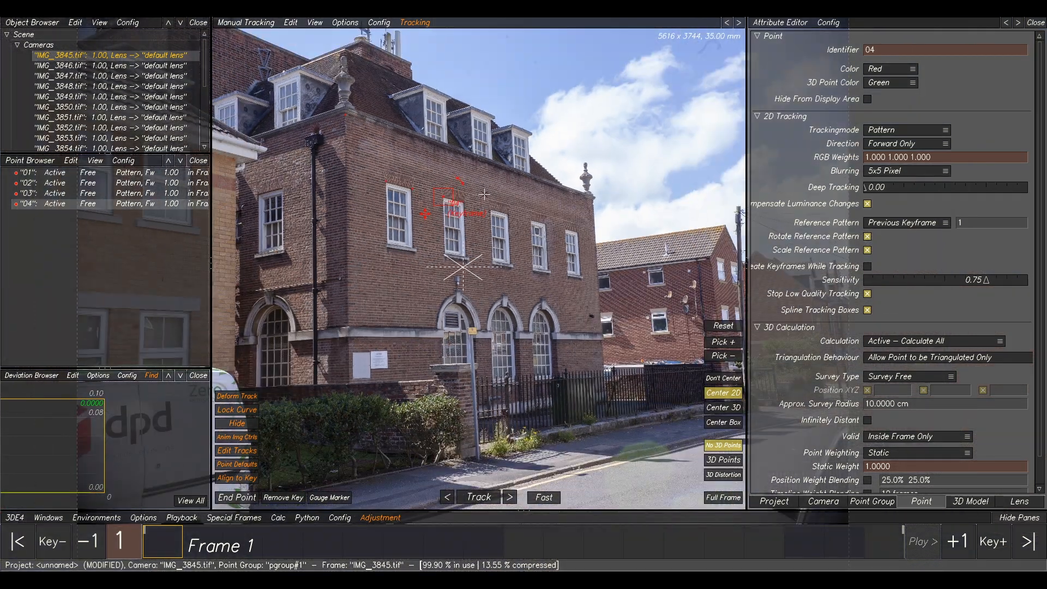
scroll(479, 208, up, 10)
scroll(433, 232, up, 3)
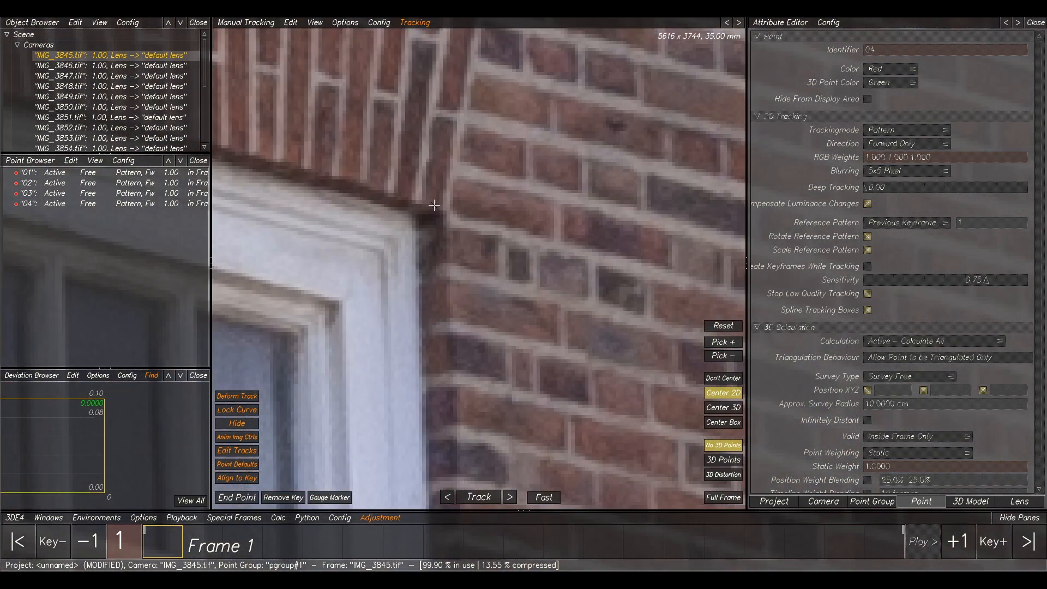
ctrl+click(455, 215)
scroll(454, 216, down, 3)
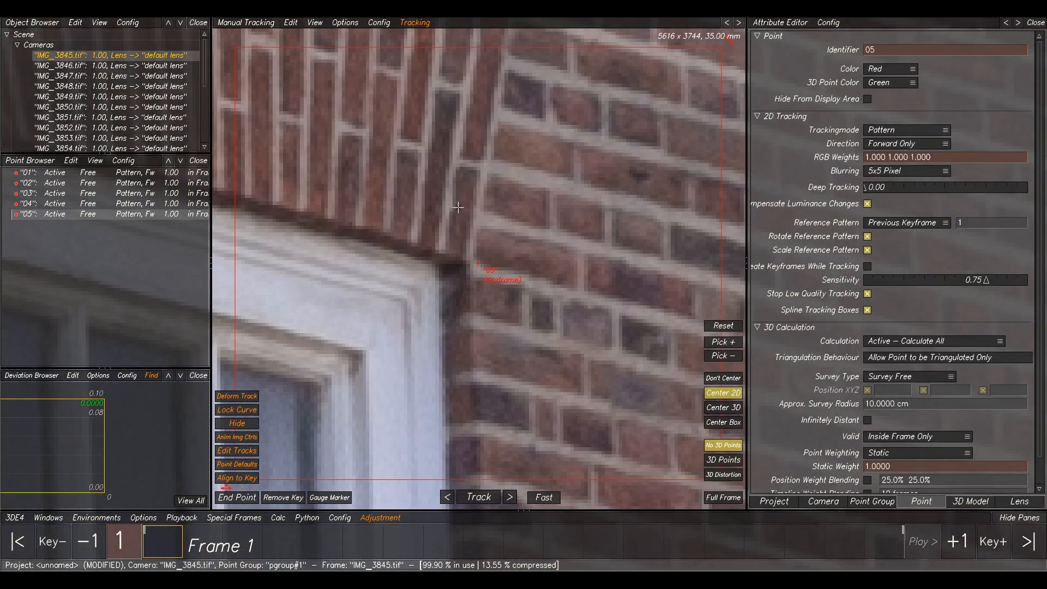
Place point 05 on the matching mortar corner beside the second window's upper-right corner in frame 2, and verify it against frame 1.
key(Right)
scroll(554, 247, down, 4)
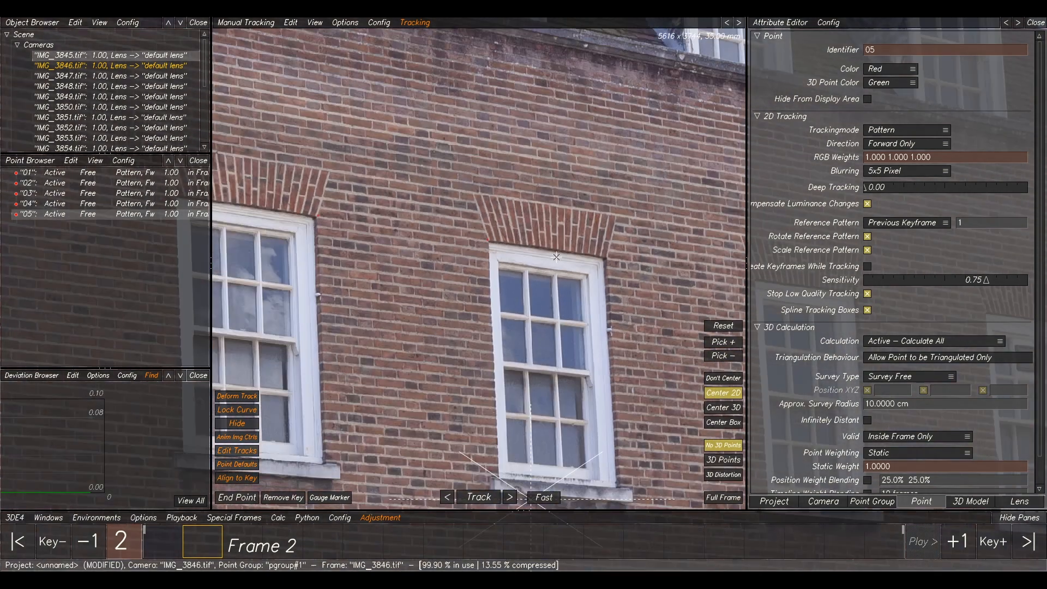
scroll(604, 276, up, 6)
scroll(609, 275, up, 1)
click(625, 271)
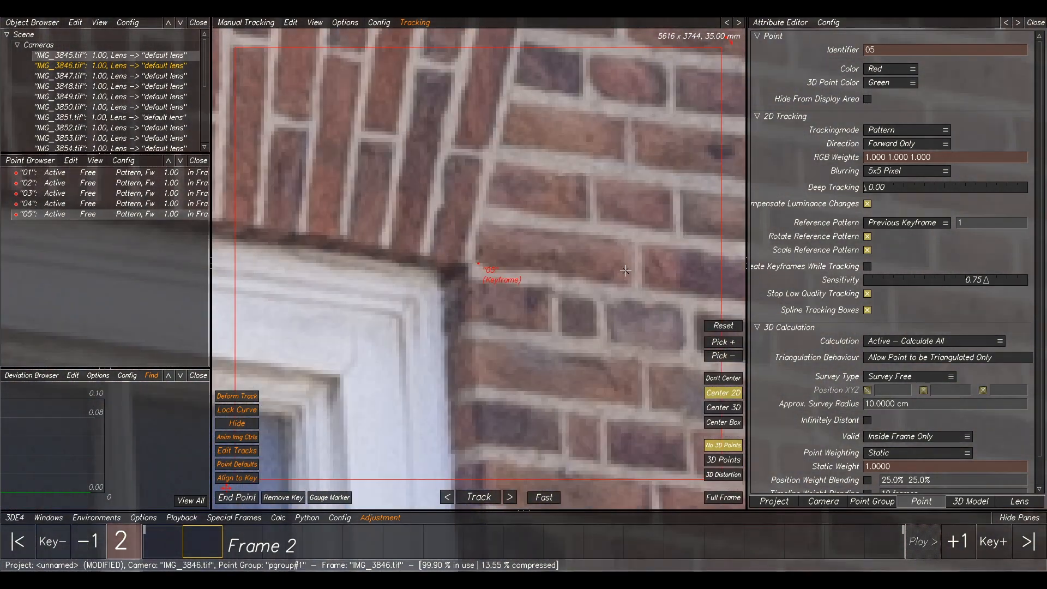
key(Left)
key(Right)
Place point 05 at the arch's lower-right mortar corner in frame 3, and compare it with frame 2.
key(Right)
scroll(507, 277, down, 5)
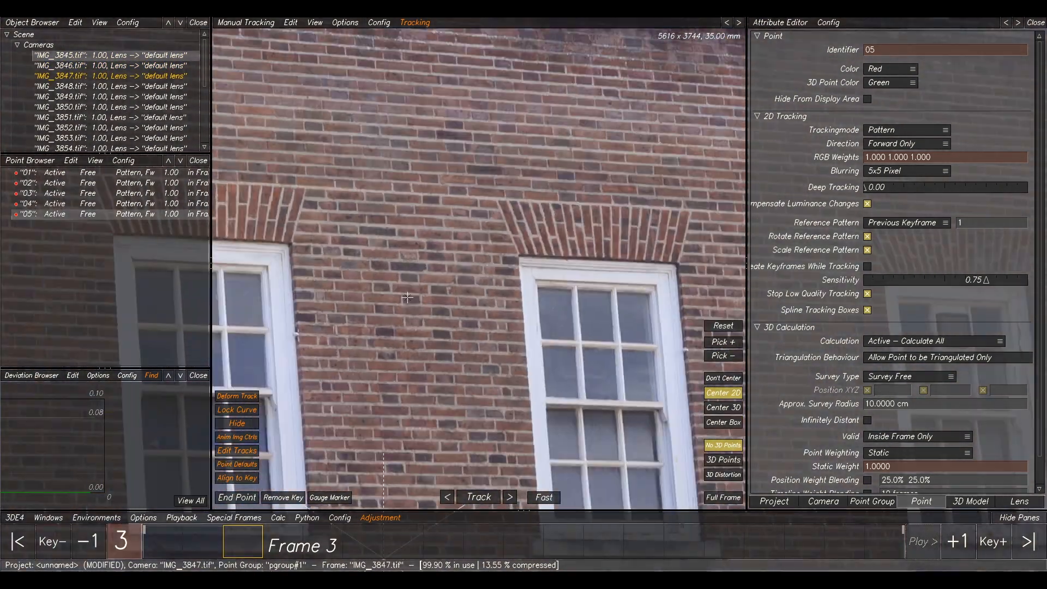
scroll(567, 229, up, 6)
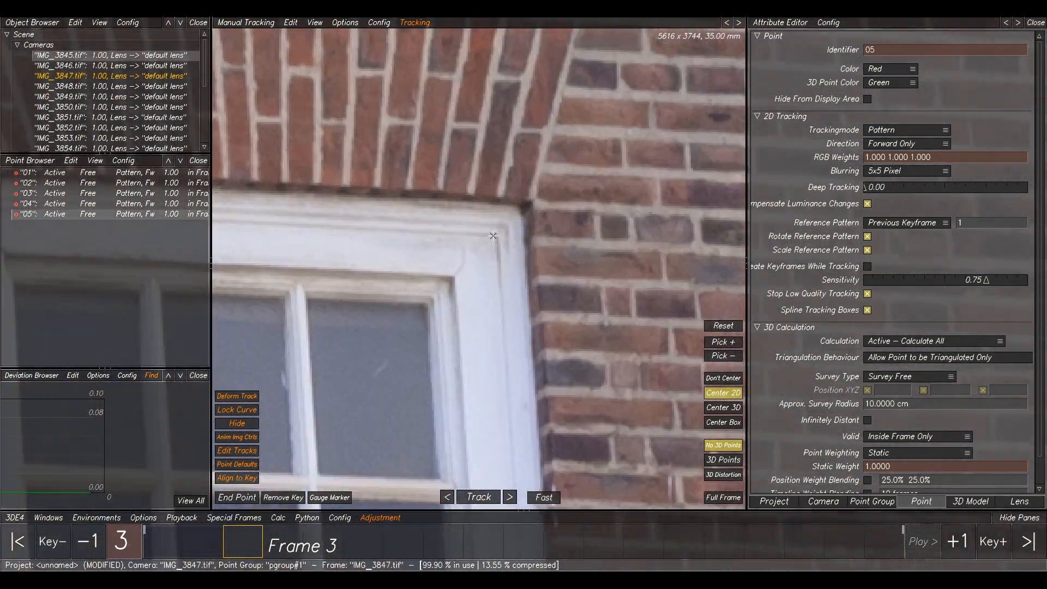
click(562, 179)
key(Left)
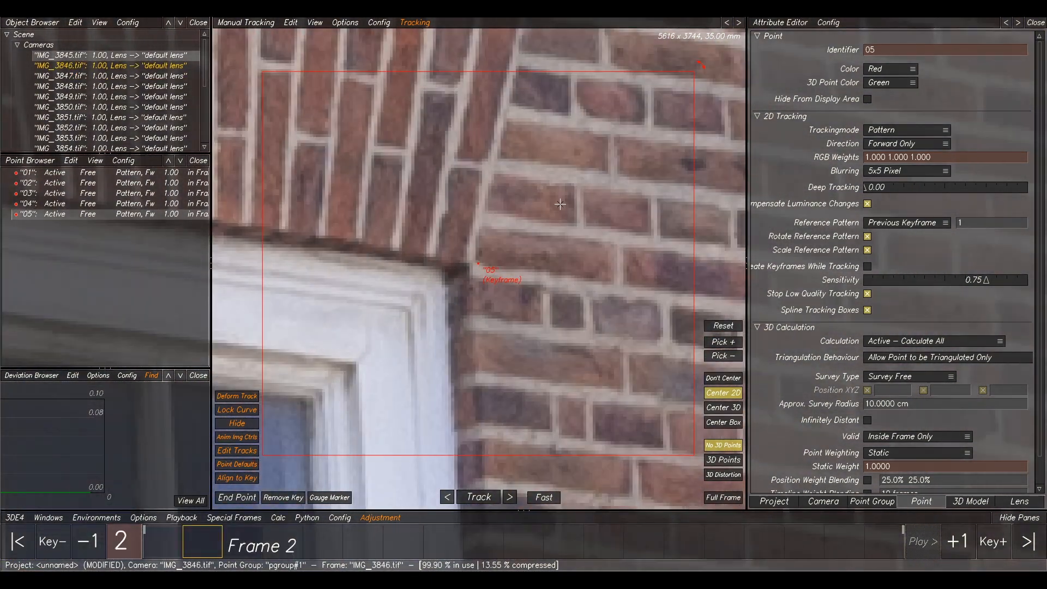
key(Right)
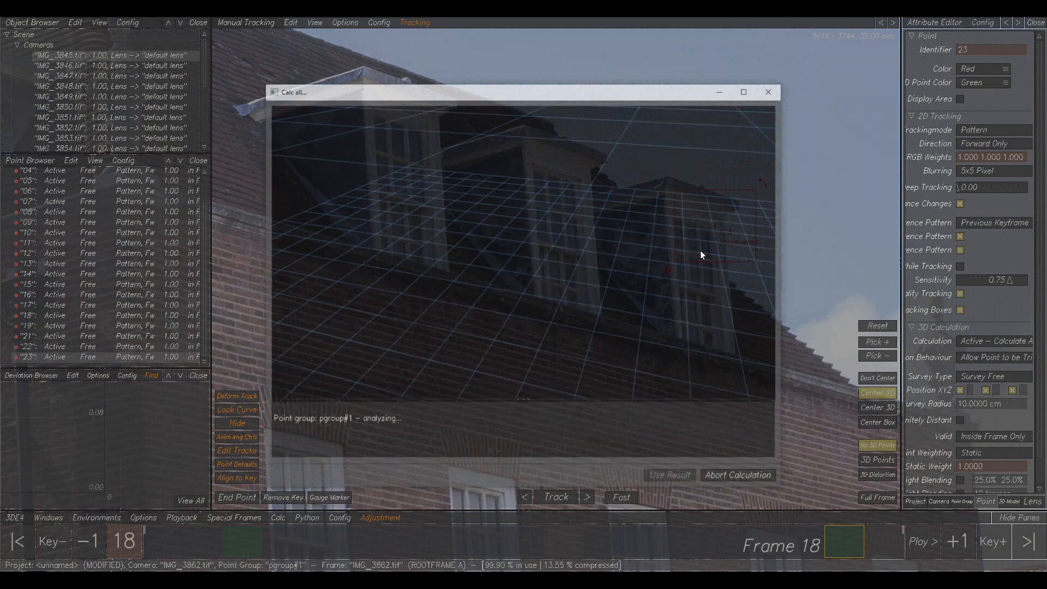
Inspect the calculated 3D points and cameras of pgroup#1 from several angles, and use the calculation result.
drag(623, 288, 698, 224)
right_drag(643, 311, 589, 373)
middle_drag(417, 266, 464, 265)
drag(463, 265, 540, 318)
right_drag(545, 320, 502, 258)
drag(502, 258, 714, 207)
drag(409, 206, 516, 238)
drag(424, 246, 505, 269)
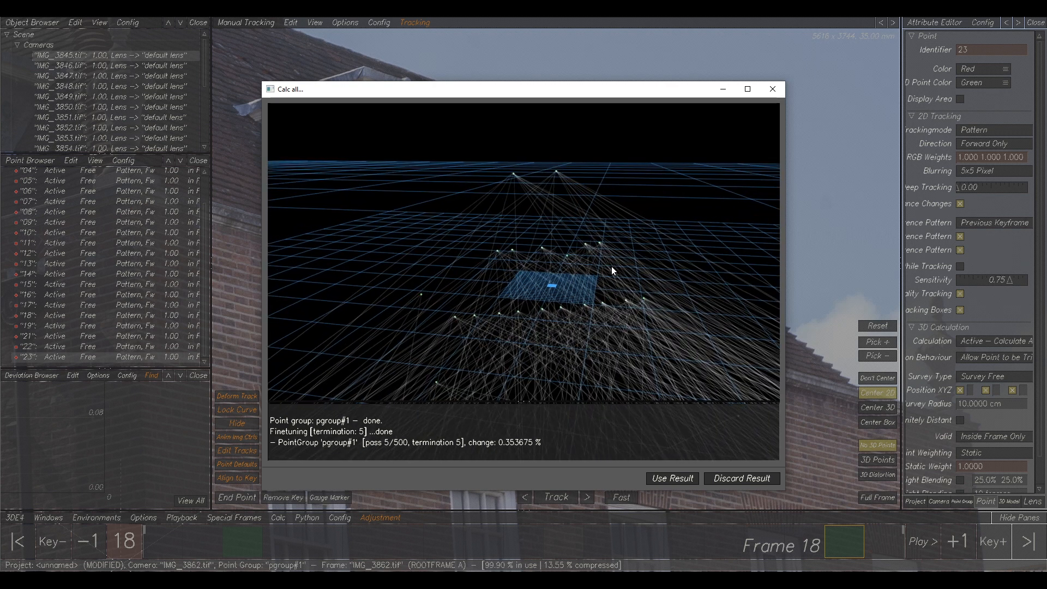
click(676, 478)
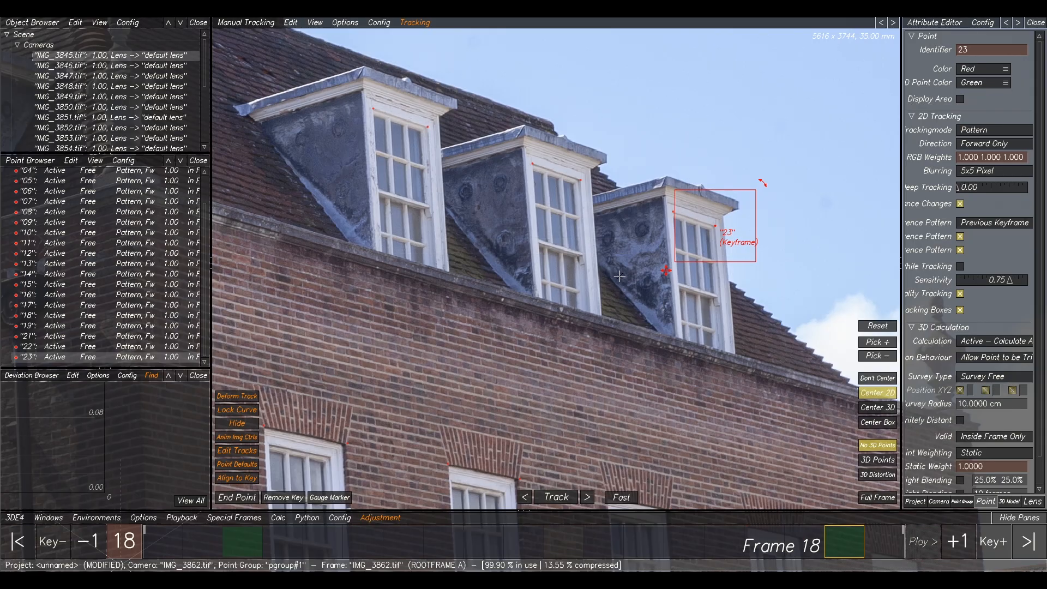
Examine the building facade and surroundings in frame 18, along with the list of cameras.
scroll(609, 337, down, 5)
scroll(636, 325, down, 3)
middle_drag(637, 324, 657, 252)
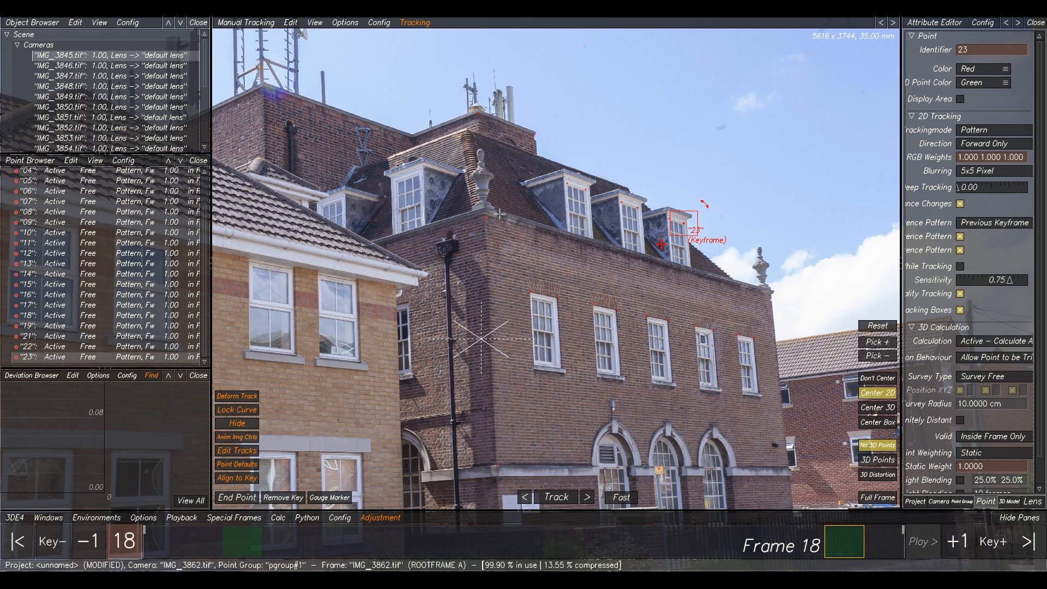
middle_drag(835, 295, 641, 168)
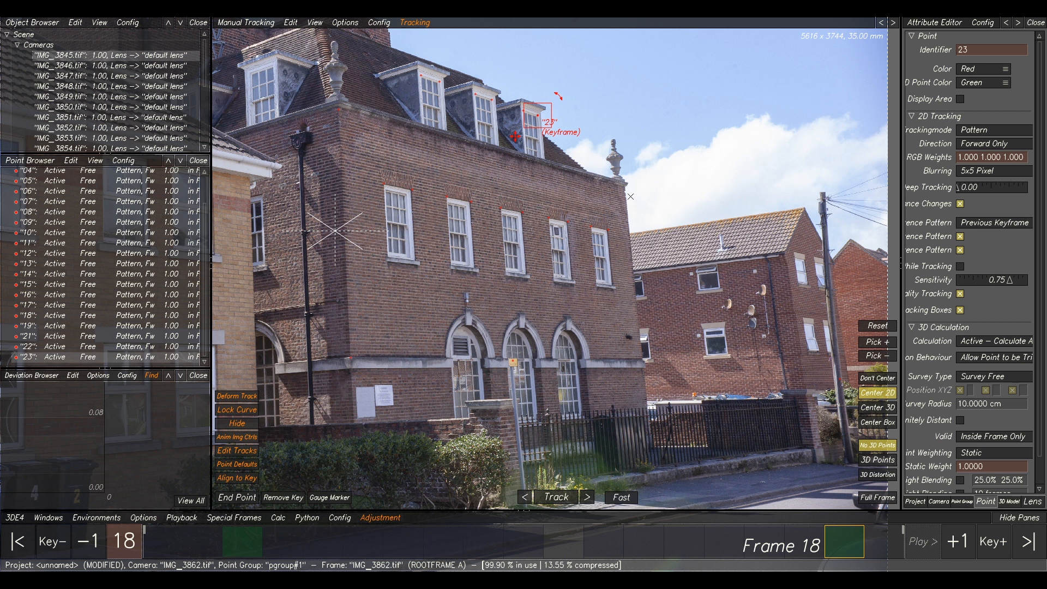
scroll(66, 76, down, 2)
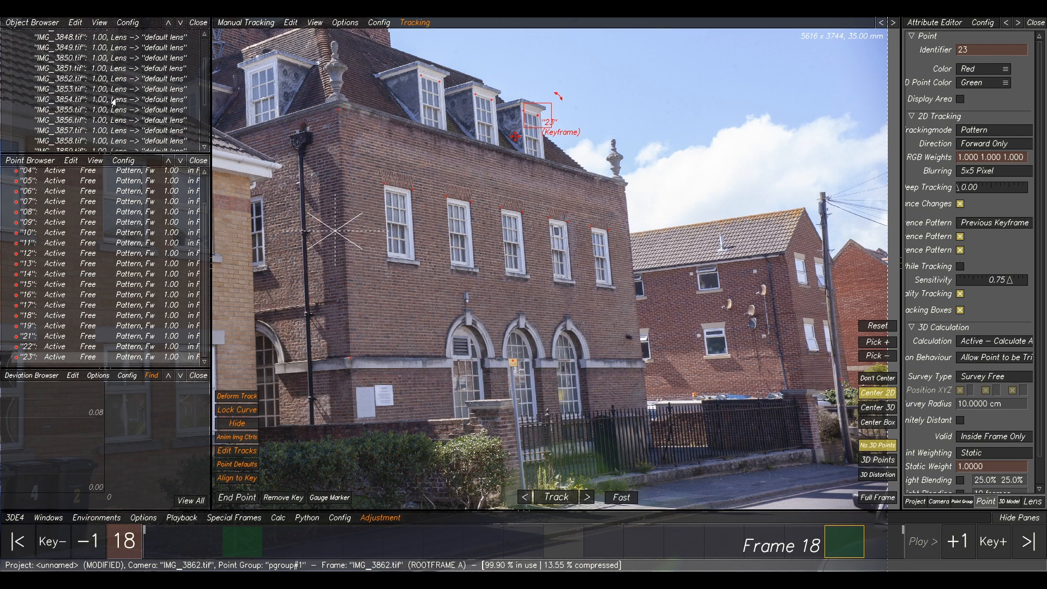
scroll(631, 189, up, 2)
scroll(630, 189, up, 5)
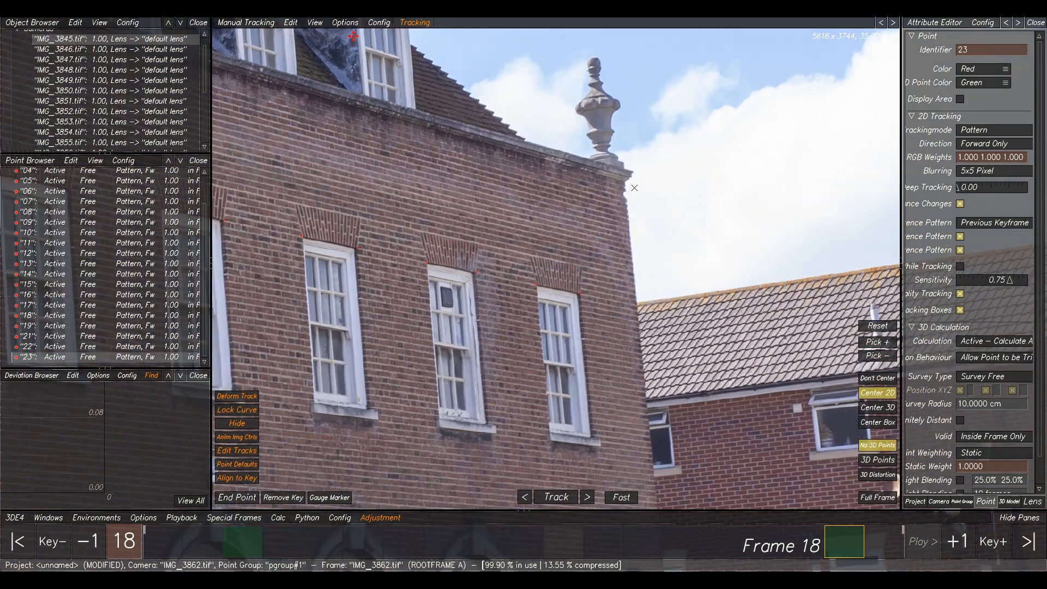
Add tracking points 24, 25 and 26 at the front facade's upper-right, lower-right and lower-left corners in frame 18.
scroll(629, 195, down, 3)
scroll(628, 198, down, 3)
middle_drag(628, 199, 705, 94)
scroll(707, 104, down, 1)
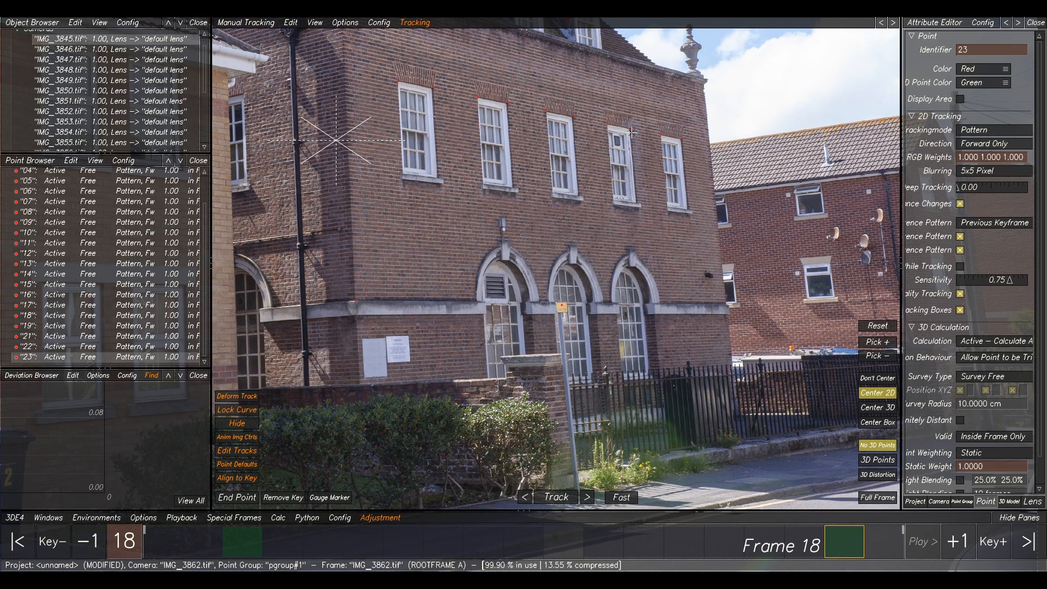
middle_drag(704, 94, 696, 145)
scroll(695, 145, up, 6)
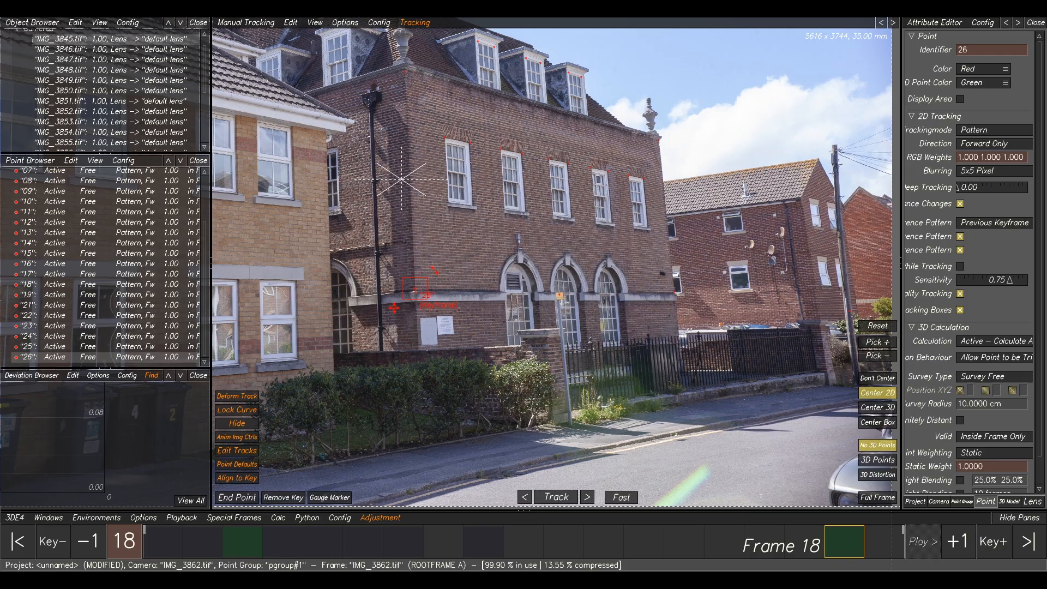
scroll(512, 194, up, 4)
scroll(532, 198, down, 3)
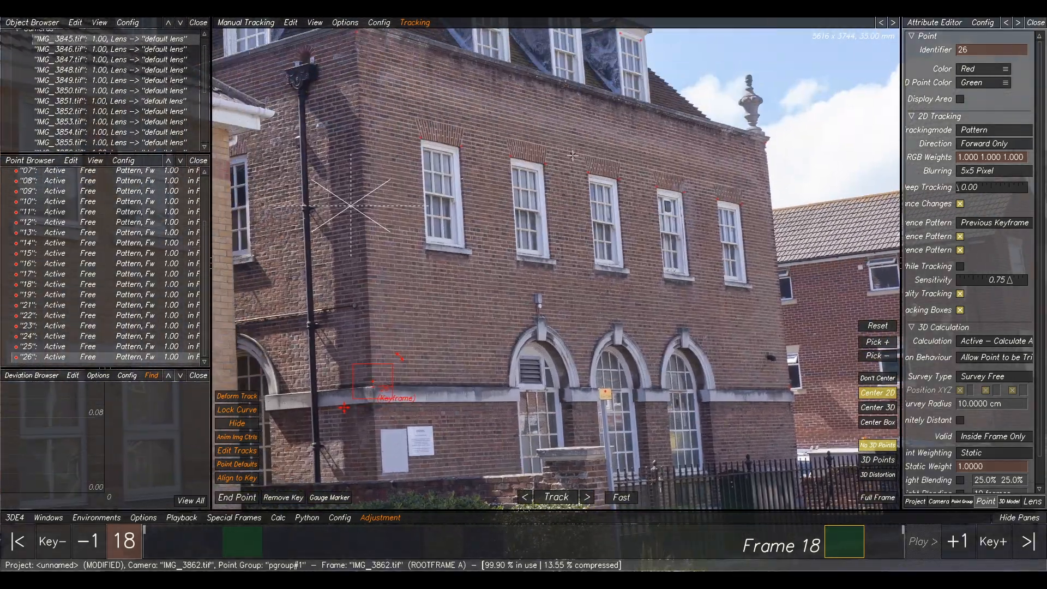
Select point 01 at the facade's upper-left corner in frame 18 and examine the surrounding brickwork and ledge.
scroll(532, 198, up, 5)
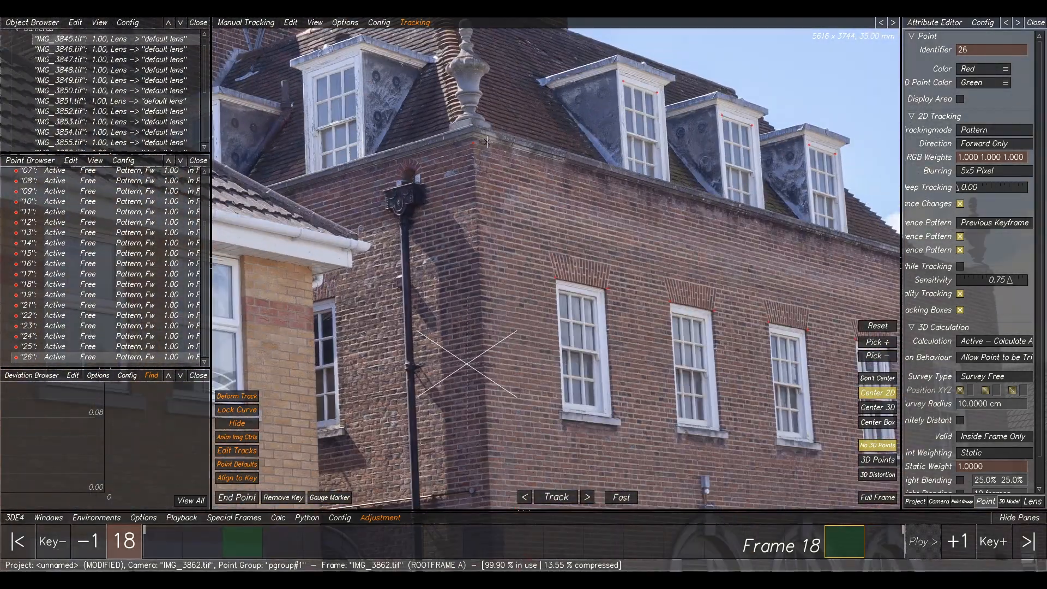
drag(488, 132, 463, 155)
scroll(564, 409, up, 1)
middle_drag(565, 409, 563, 158)
middle_drag(621, 424, 605, 295)
drag(575, 342, 622, 294)
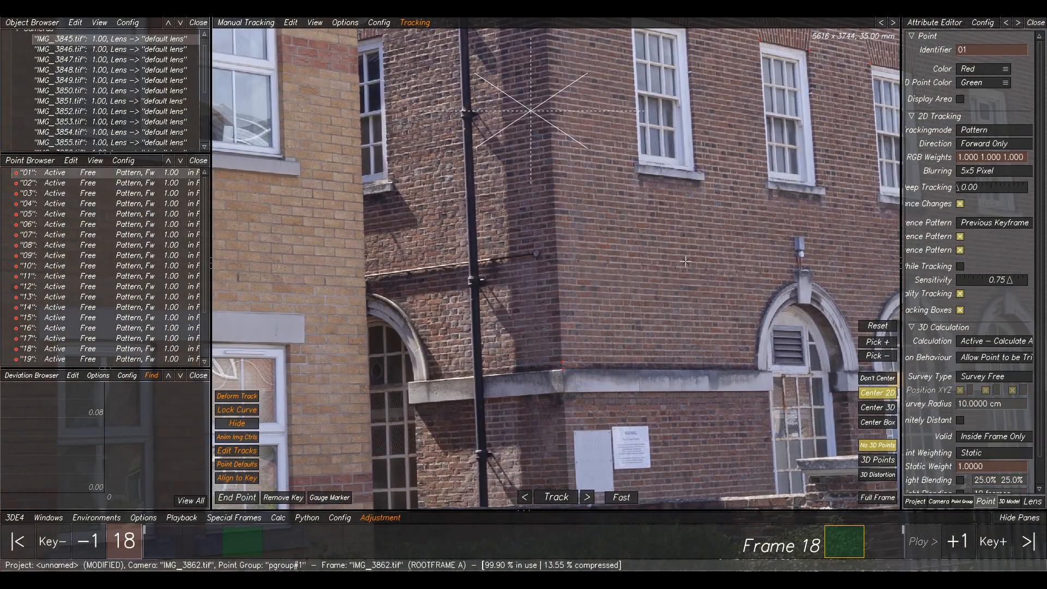
scroll(712, 274, up, 3)
middle_drag(712, 275, 595, 323)
scroll(596, 322, down, 3)
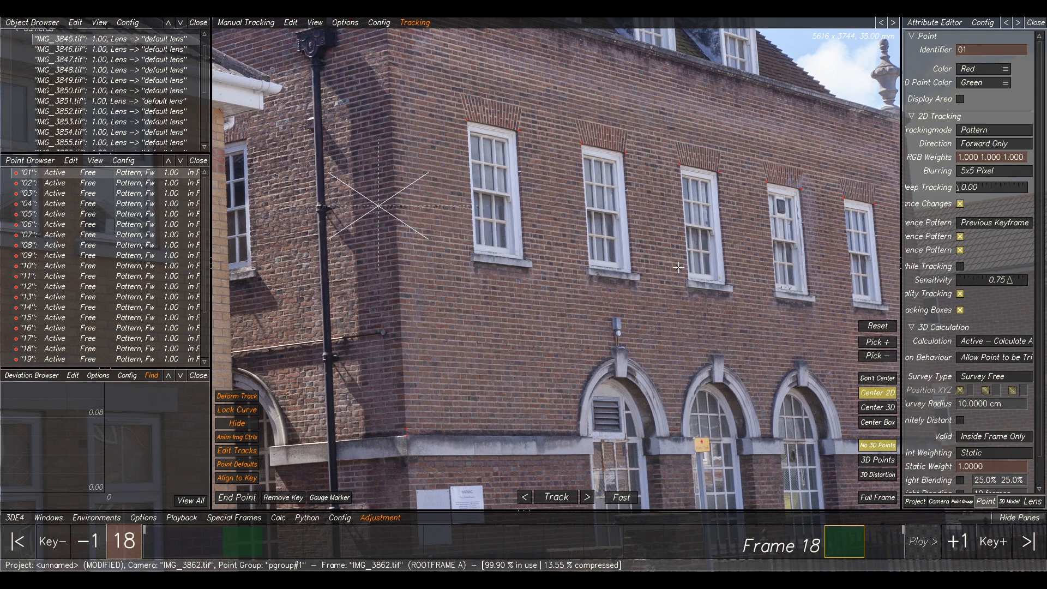
Recalculate the 3D camera solution, use the result, and check the calculated points over frame 18 in the Lineup view.
key(alt+c)
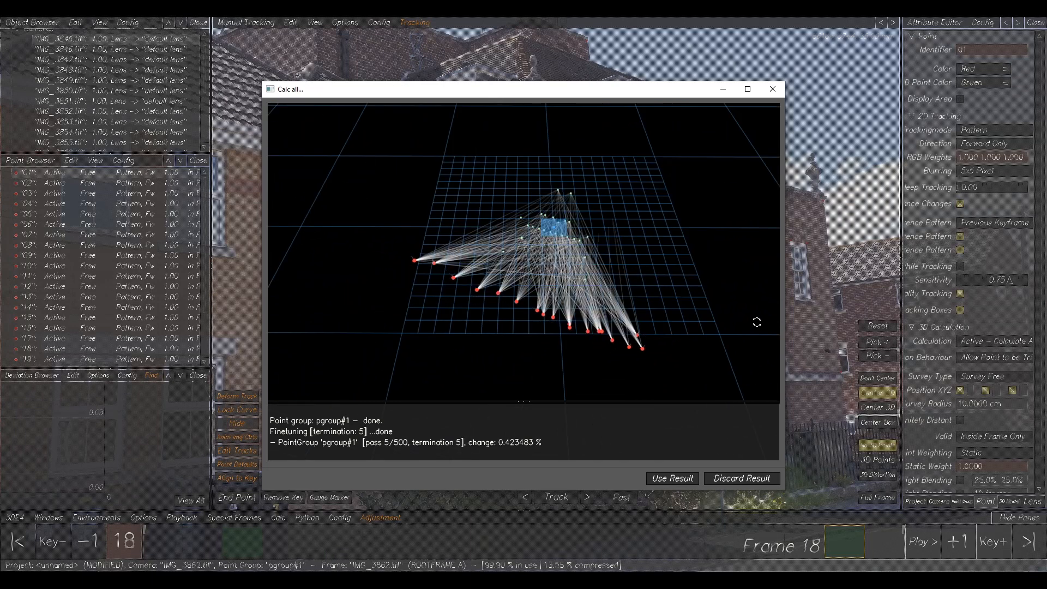
click(678, 479)
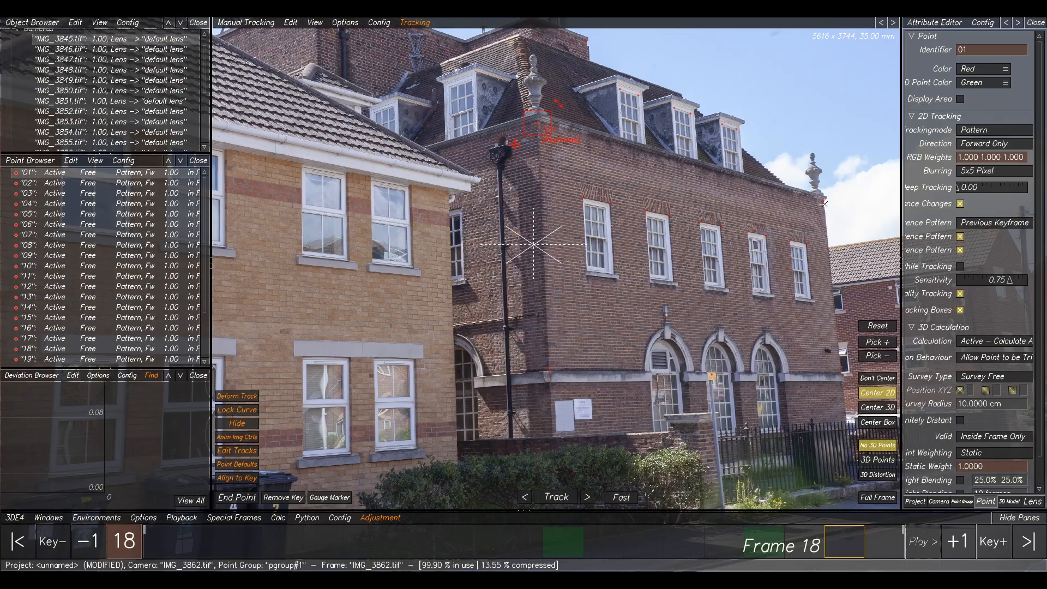
key(F3)
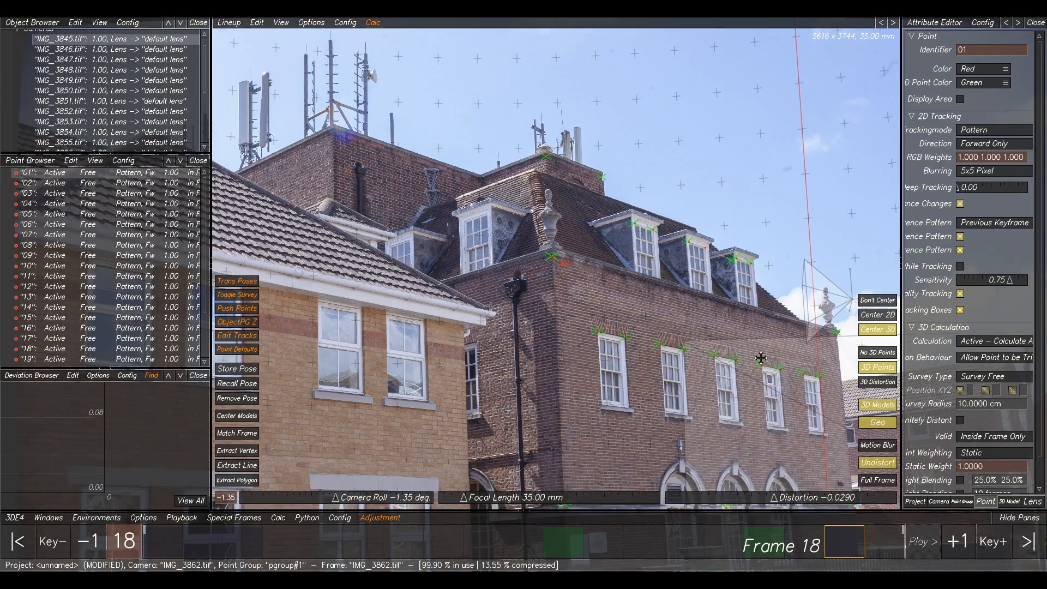
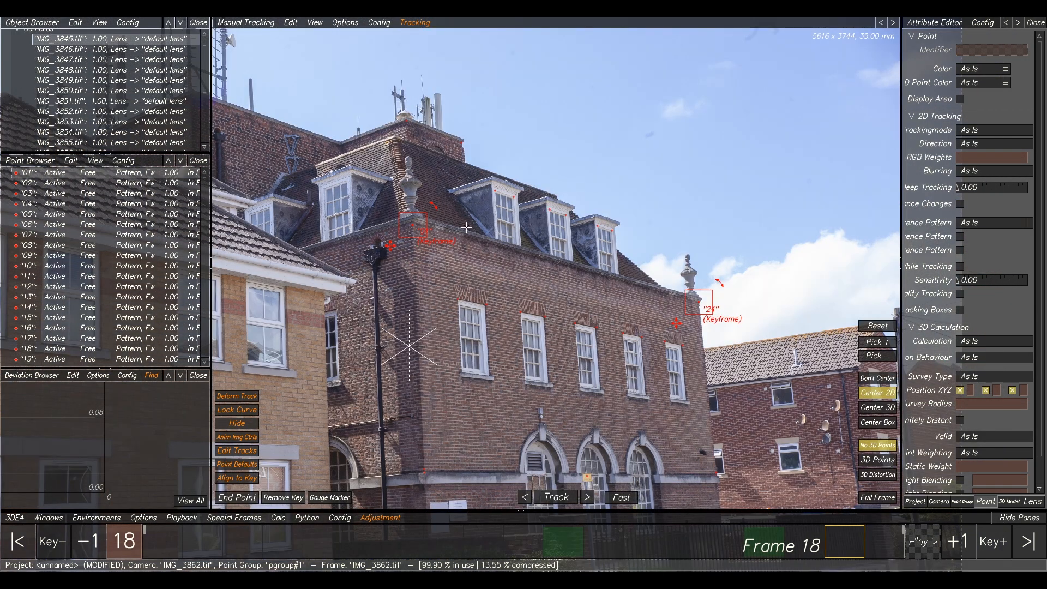
Select the four corner points of the front facade, 01, 24, 25 and 26, together in frame 18.
click(413, 262)
click(422, 227)
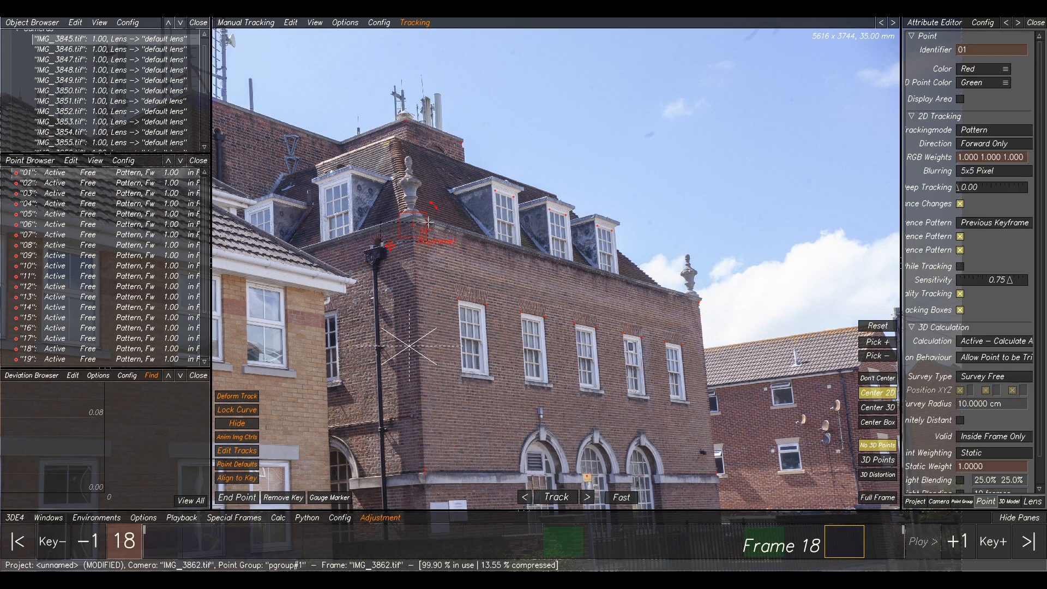
shift+click(842, 342)
middle_drag(720, 357, 714, 157)
shift+drag(713, 266, 706, 279)
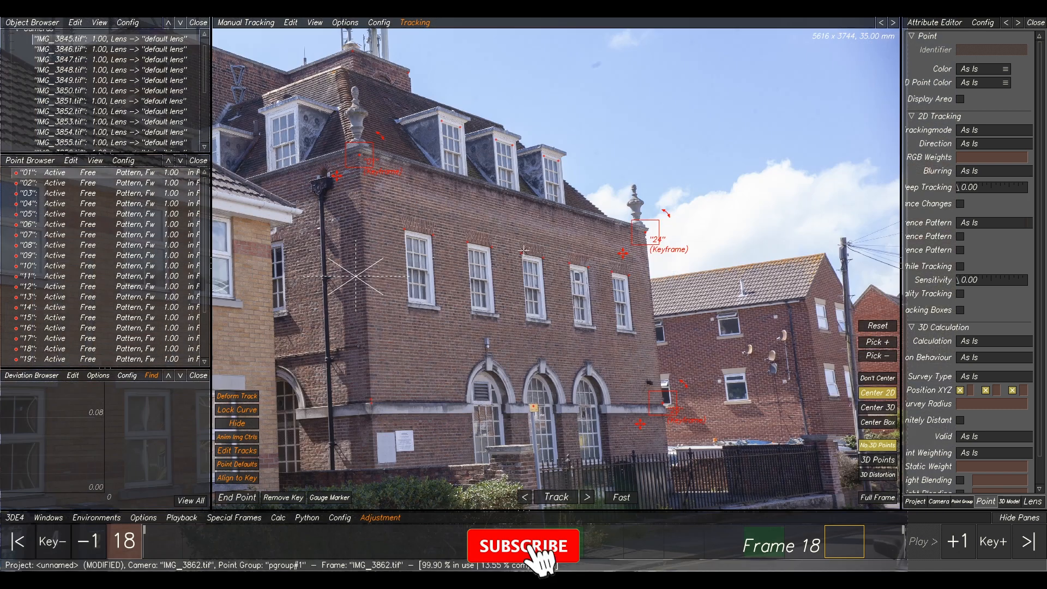
shift+drag(376, 380, 362, 400)
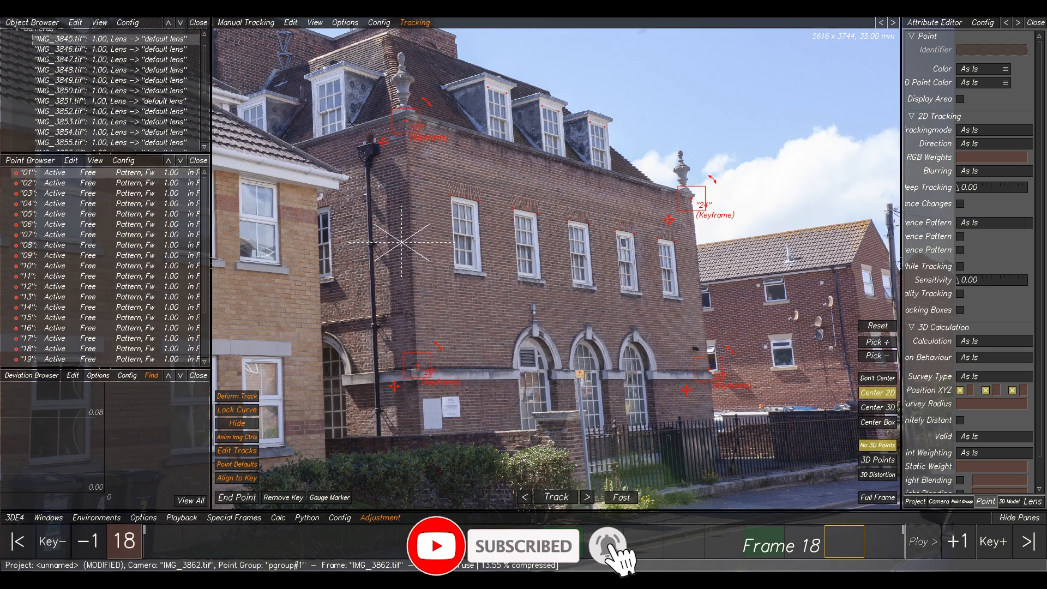
Create a Legacy mesh from the four selected corner points in the 3D Orientation view, and view it from the front.
key(F6)
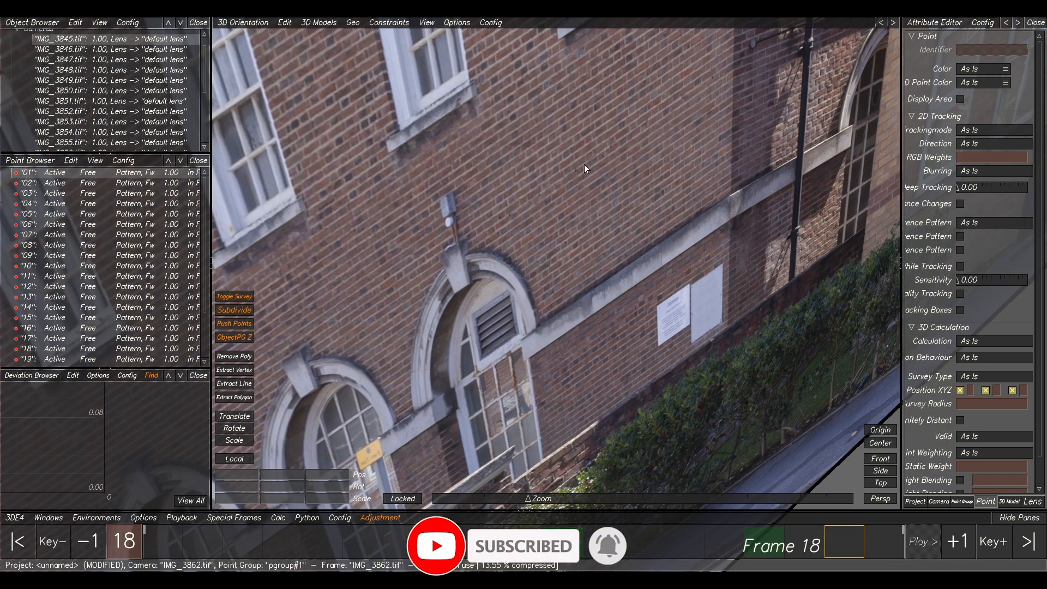
scroll(627, 196, down, 3)
middle_drag(627, 198, 472, 21)
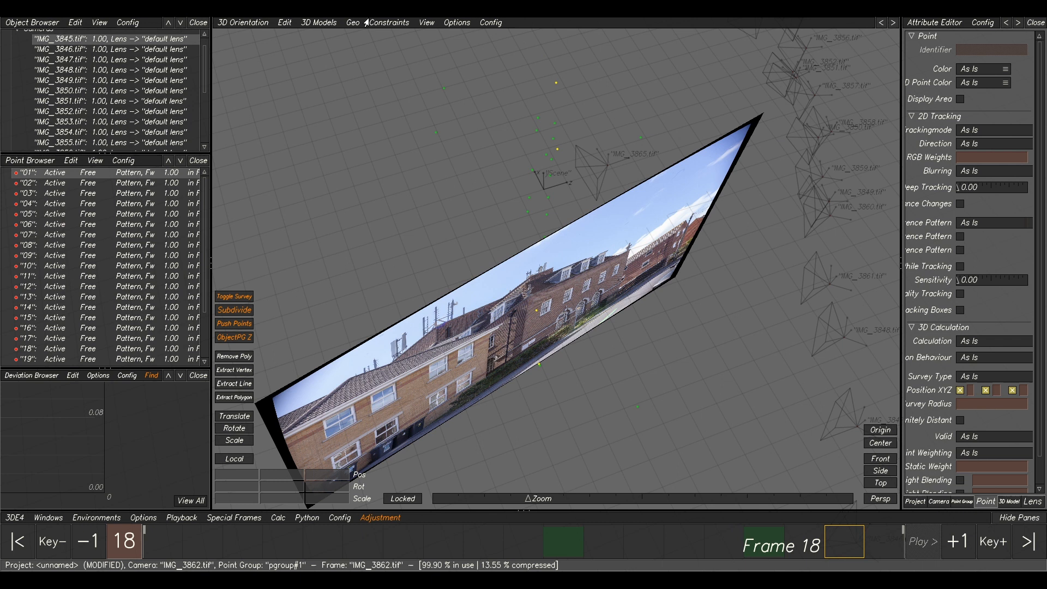
click(320, 23)
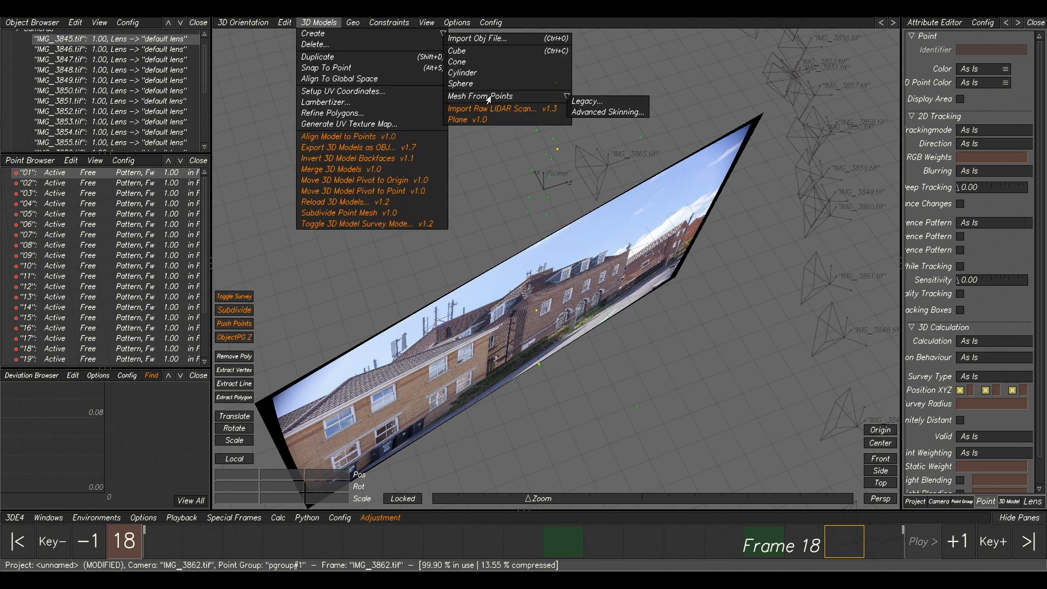
click(596, 103)
click(588, 309)
alt+drag(637, 340, 542, 299)
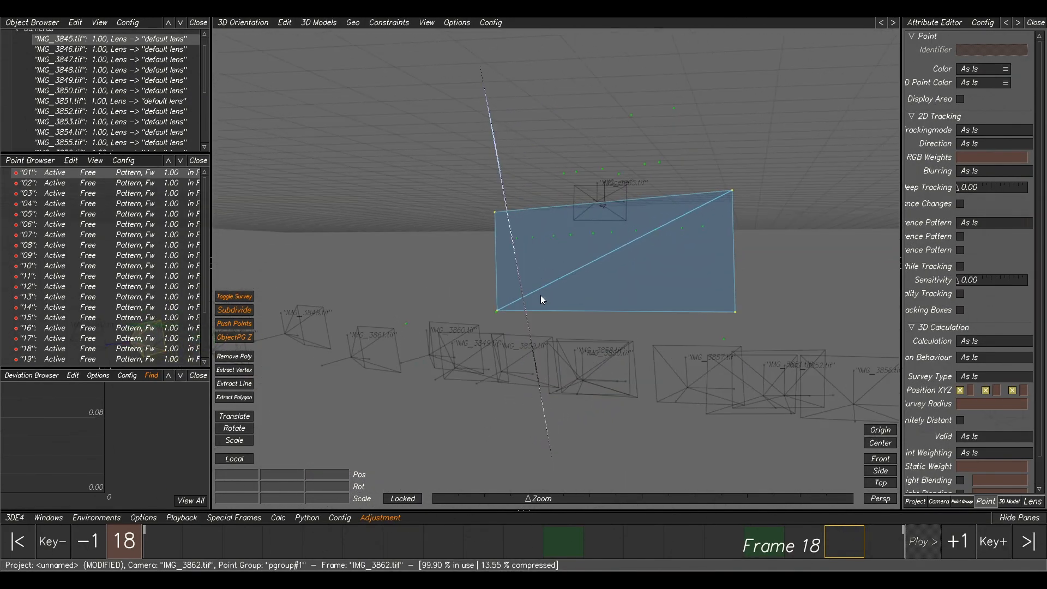
Check how the facade mesh lines up with the building in frames 18, 10 and 4 in the Lineup view.
key(F5)
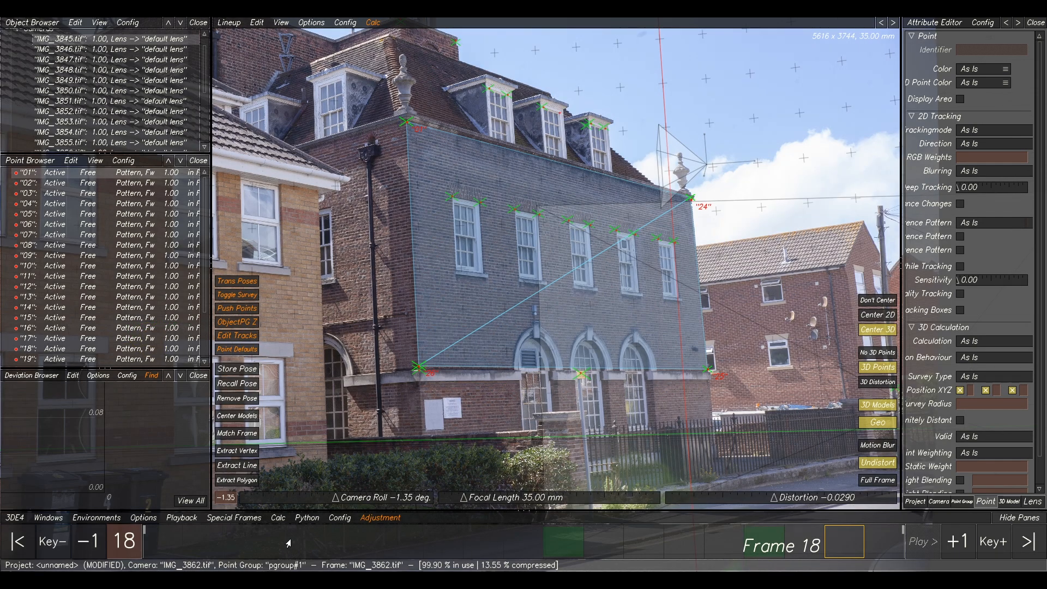
drag(769, 547, 529, 546)
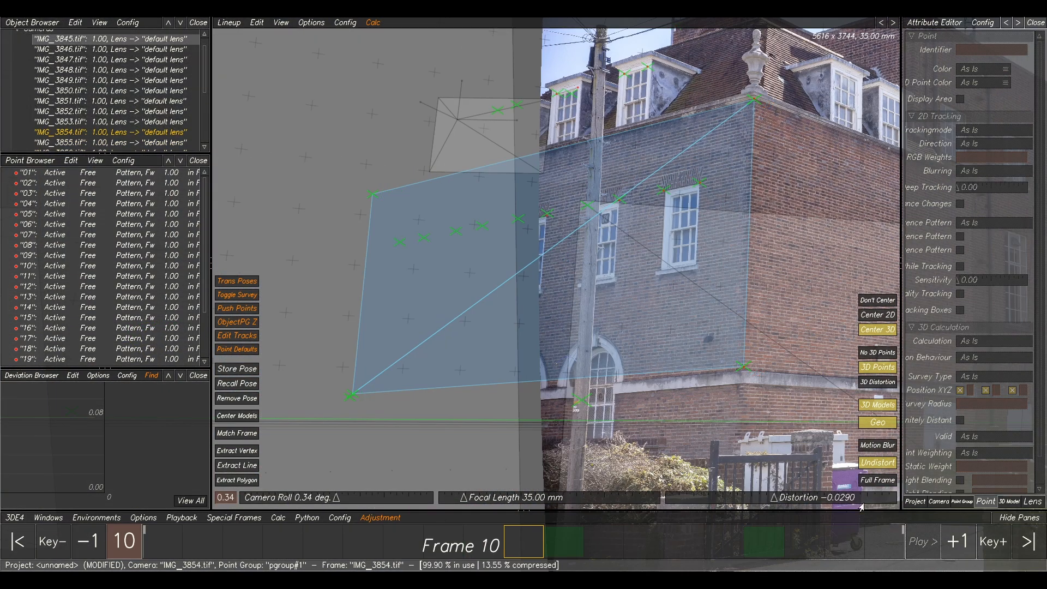
click(871, 484)
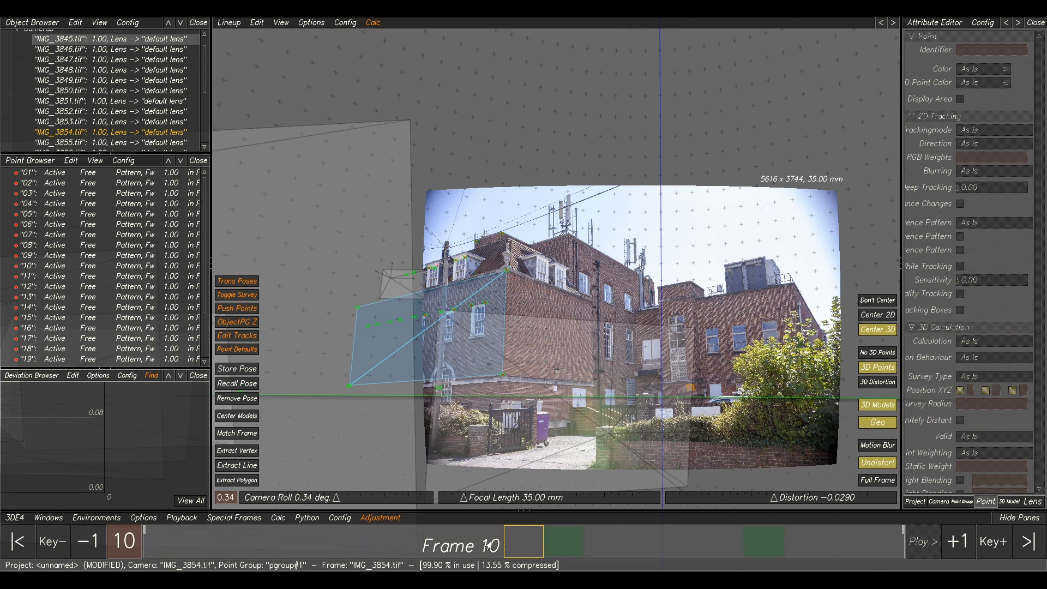
click(339, 548)
click(280, 545)
mouse_move(280, 538)
mouse_down()
mouse_move(190, 528)
mouse_move(265, 534)
mouse_up()
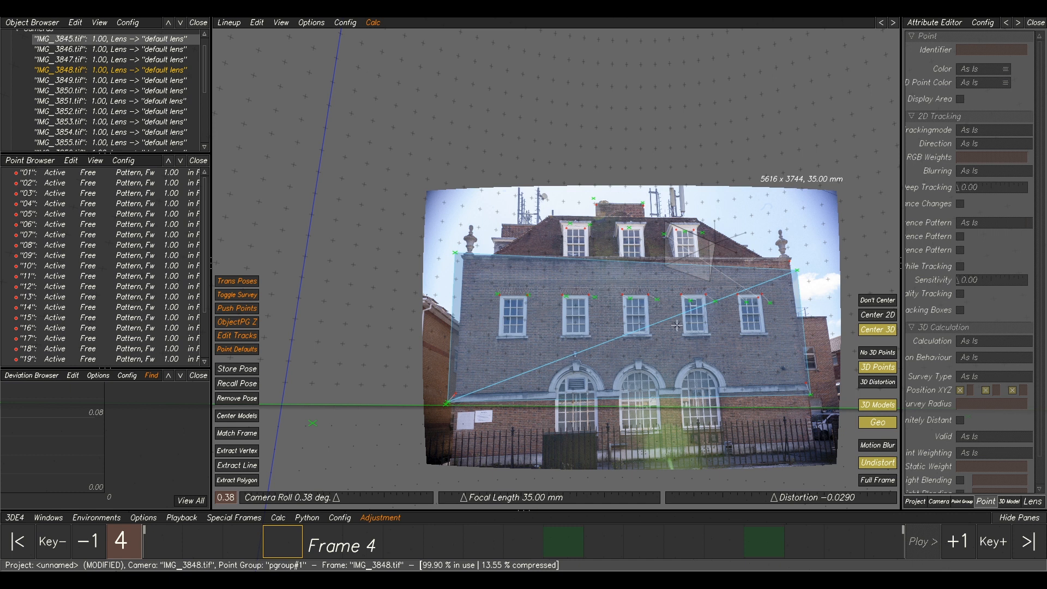
Place point 01 on the facade's upper-left brick corner below the stone ledge in frame 4, comparing it with the neighbouring frame.
scroll(461, 273, up, 6)
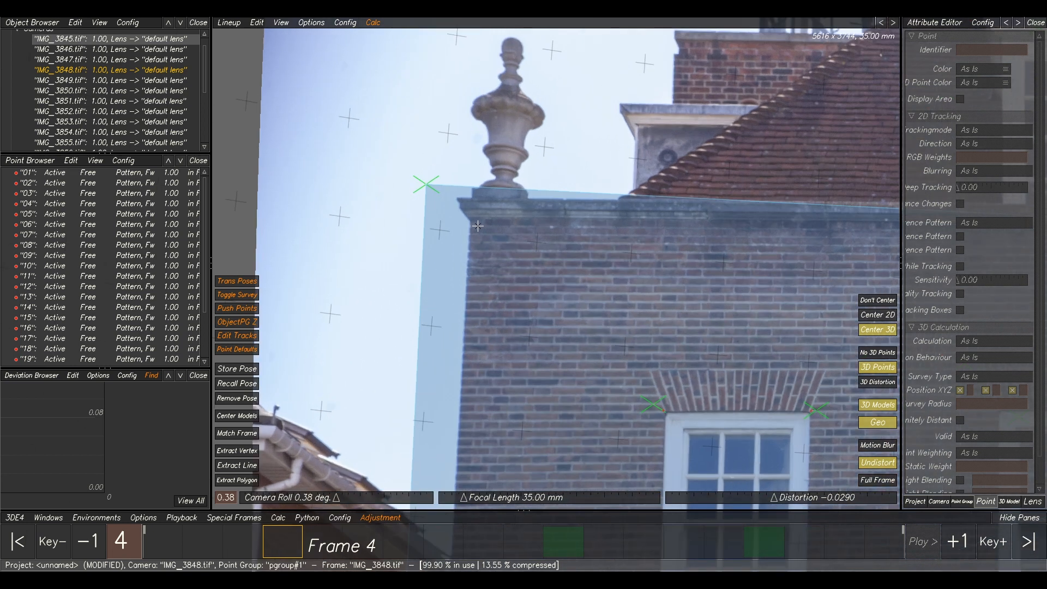
click(425, 183)
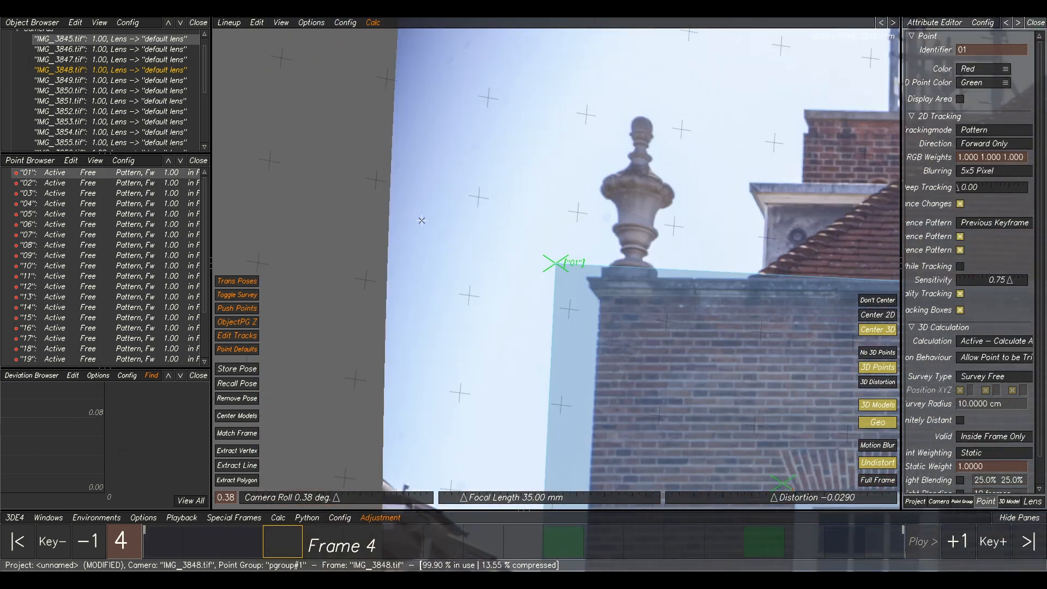
key(F1)
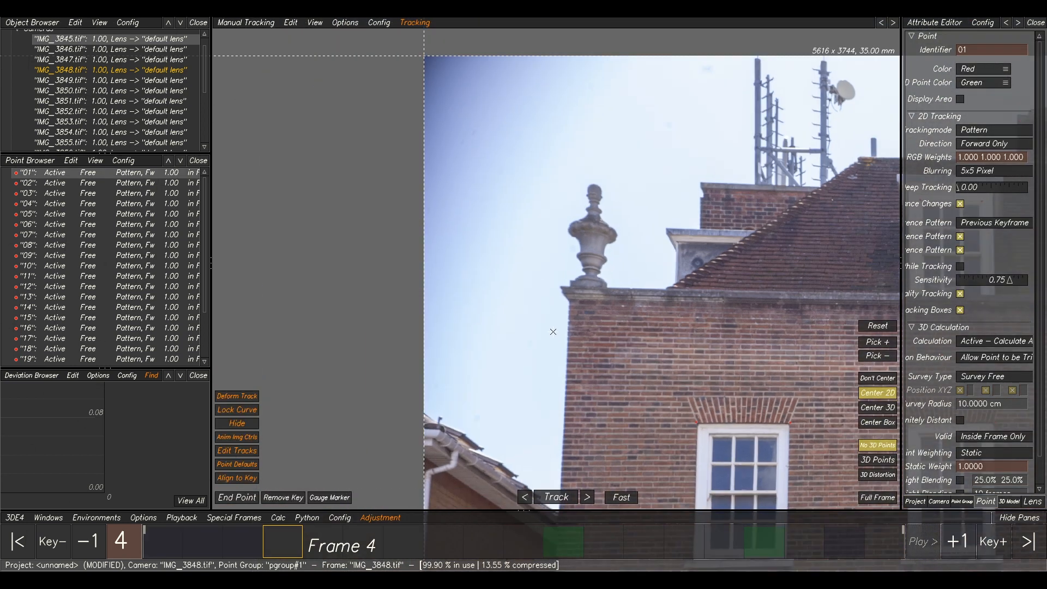
key(Left)
key(Right)
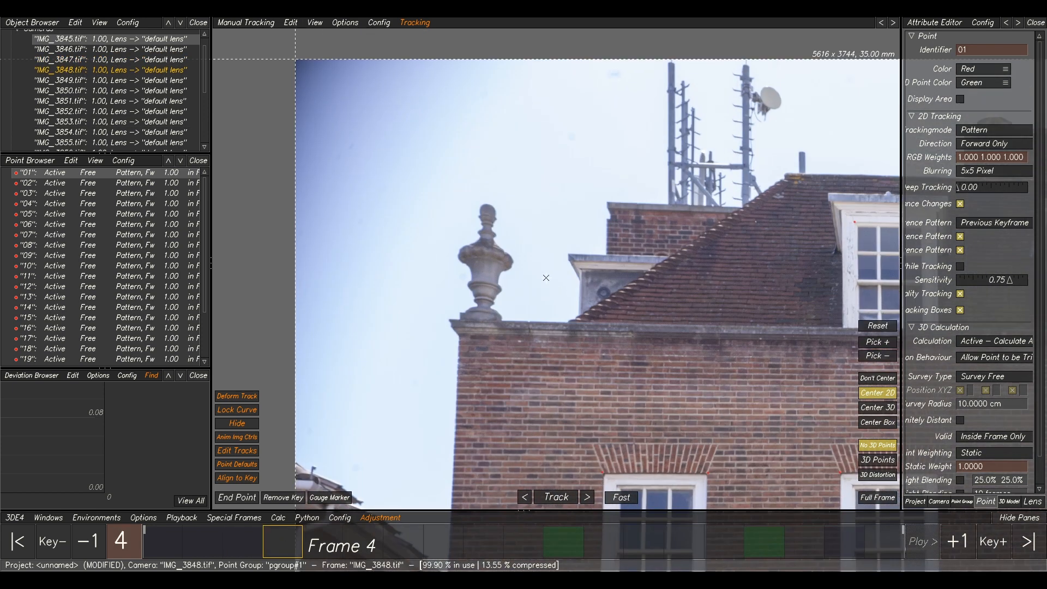
scroll(436, 349, up, 5)
key(Left)
key(Right)
scroll(713, 72, up, 5)
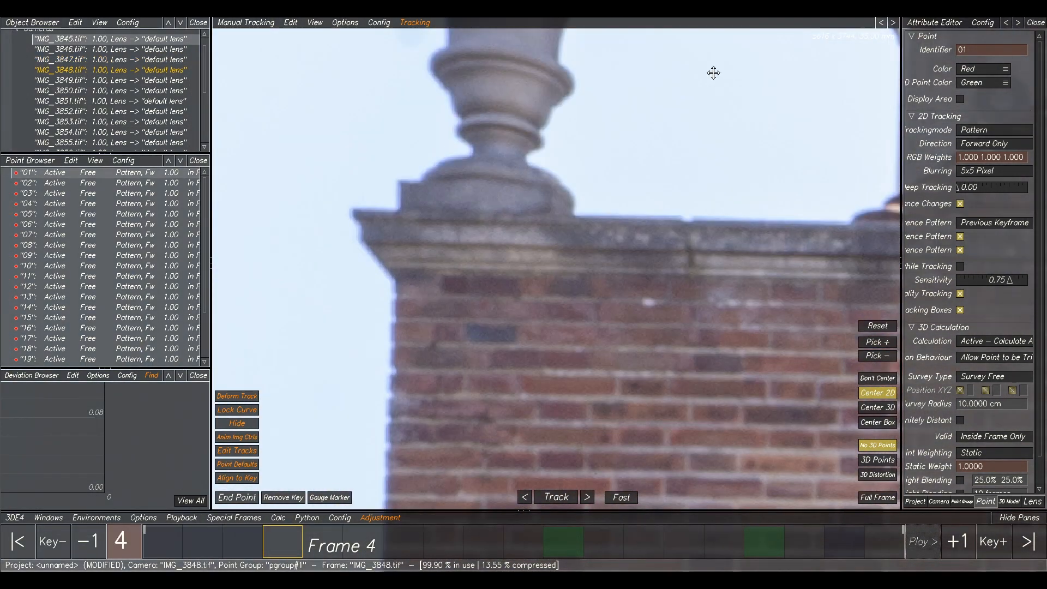
ctrl+click(457, 258)
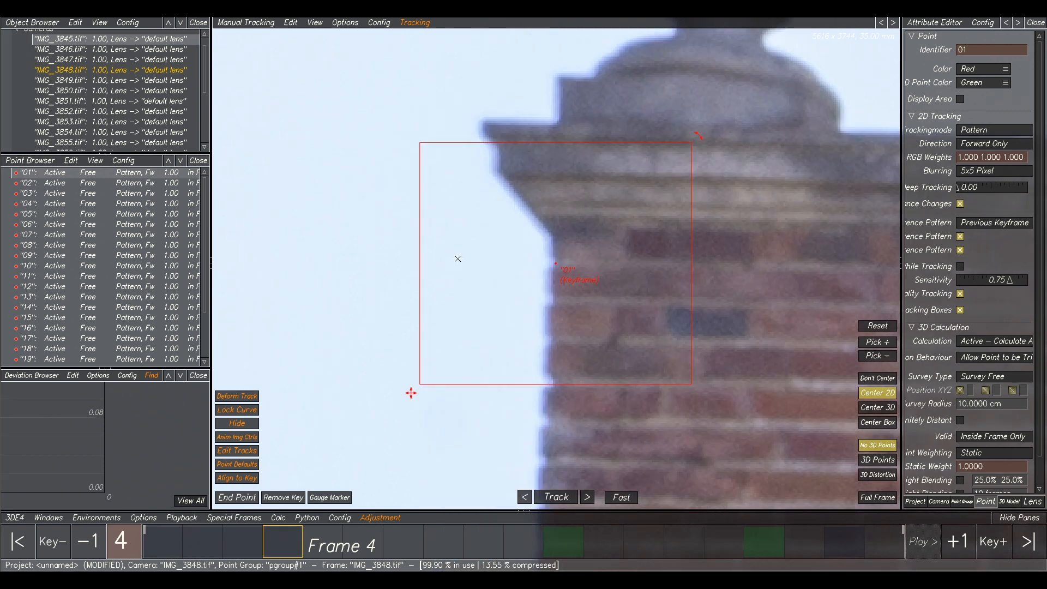
scroll(675, 194, down, 3)
Recalculate the 3D camera solution, use the result, and check the facade mesh's alignment with the building in frame 4.
key(alt+c)
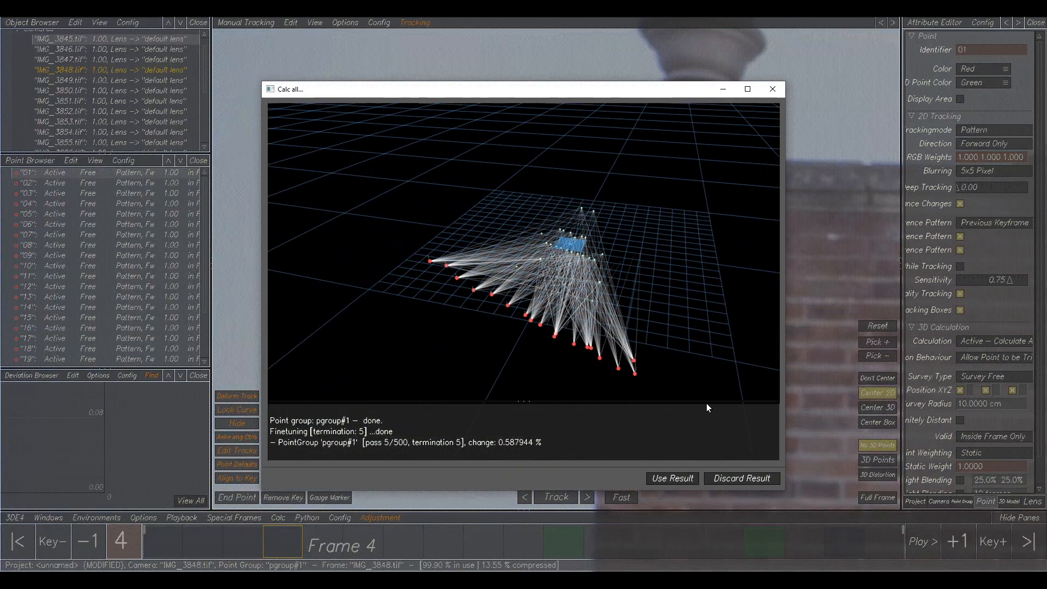
click(671, 477)
scroll(716, 342, down, 4)
middle_drag(777, 333, 596, 273)
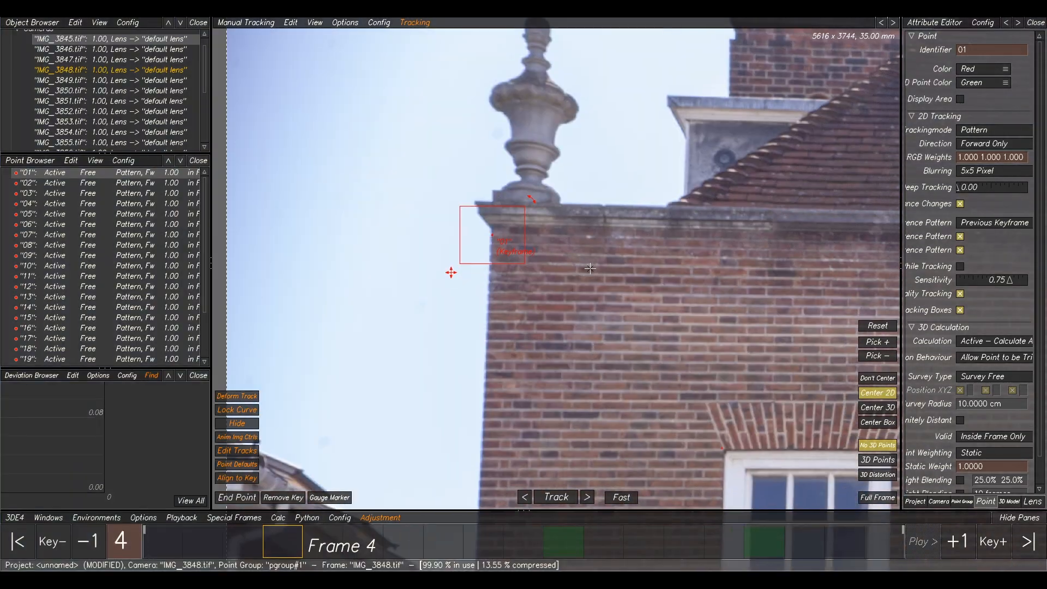
key(F5)
scroll(633, 309, down, 4)
scroll(686, 316, down, 2)
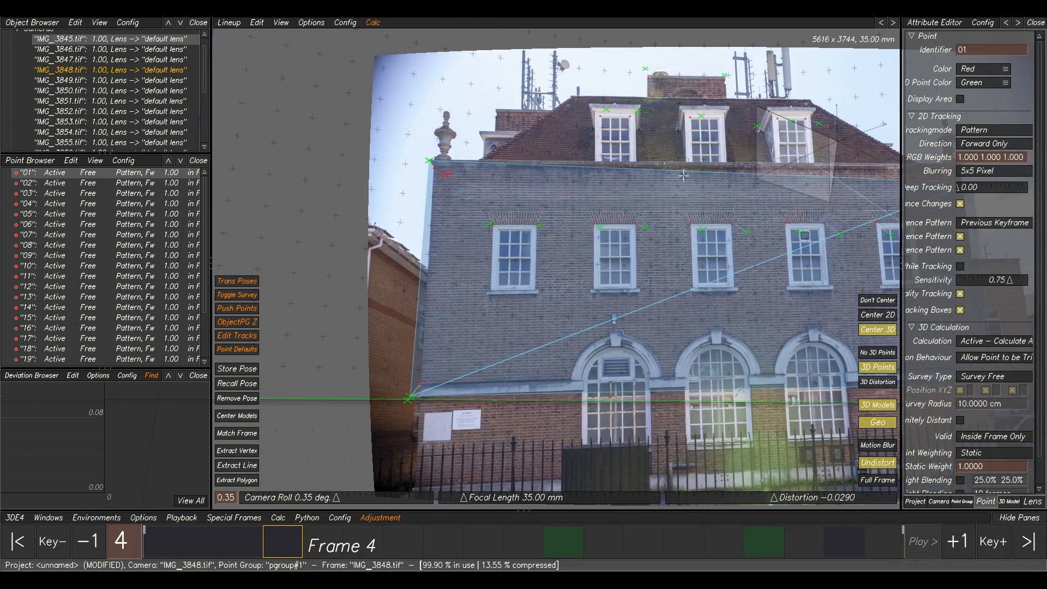
scroll(575, 285, down, 2)
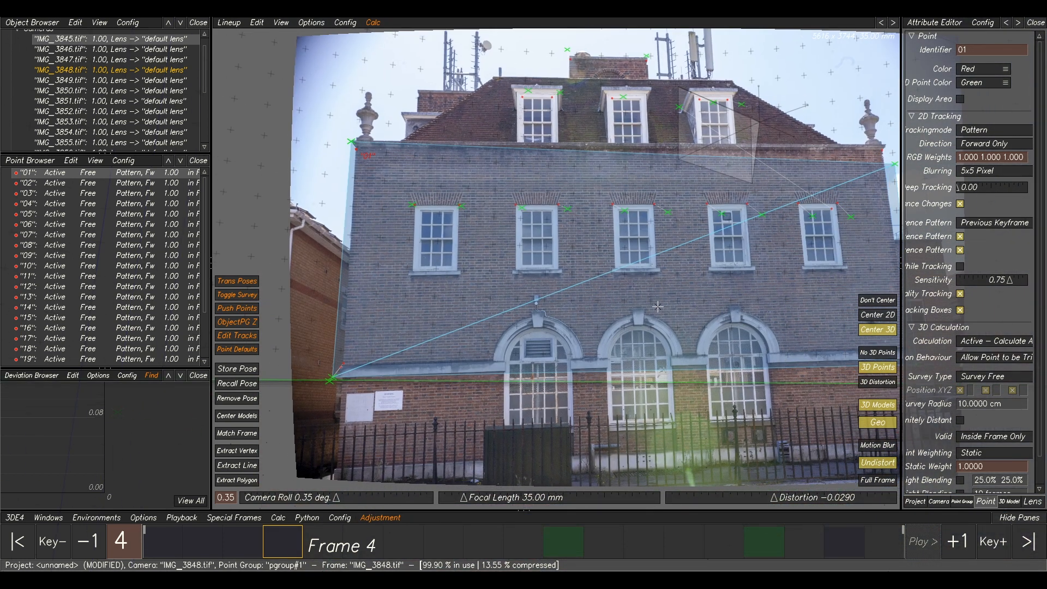
middle_drag(742, 281, 574, 275)
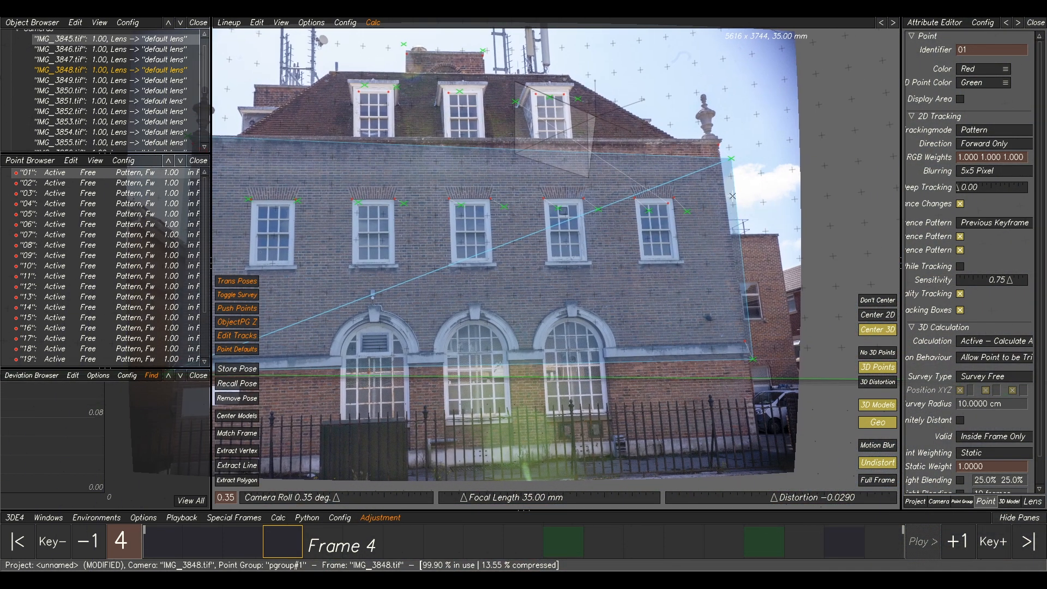
middle_drag(592, 210, 664, 256)
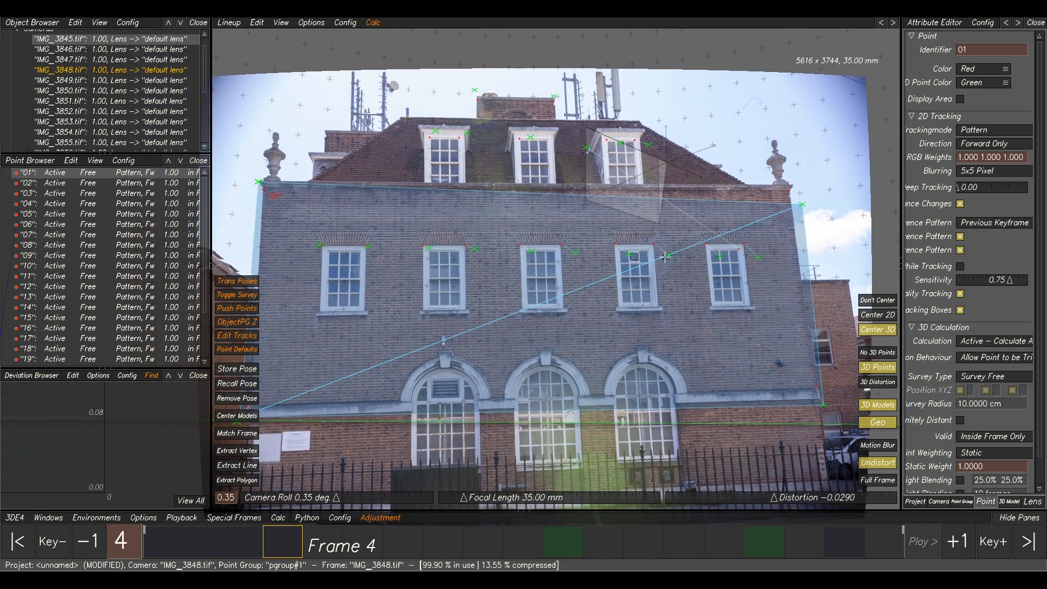
Select point 21 beside the rightmost upper facade window in frame 4 and open it for manual tracking.
scroll(704, 224, up, 2)
drag(736, 244, 750, 266)
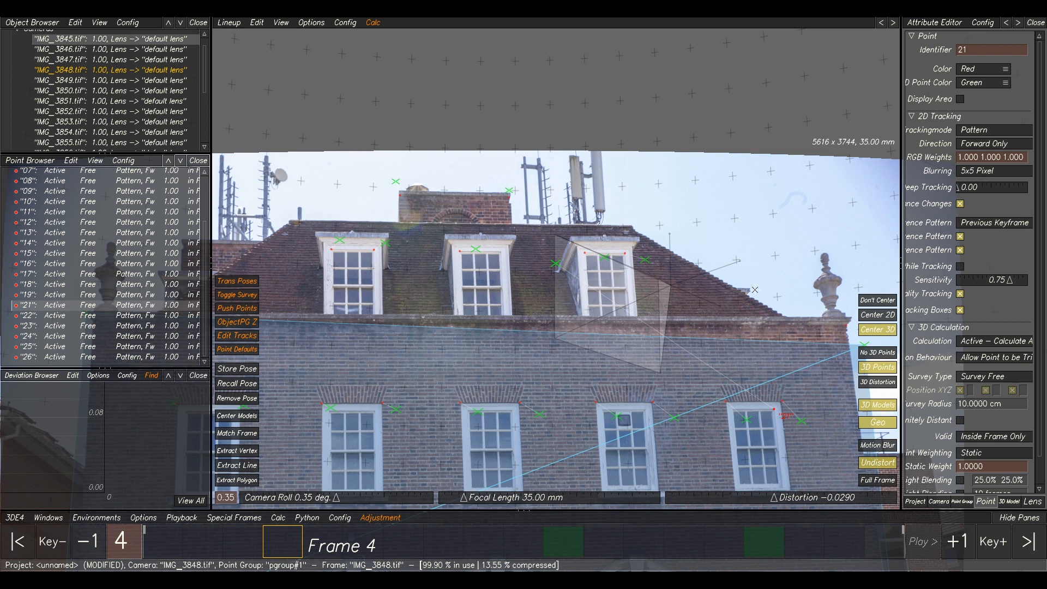
key(F1)
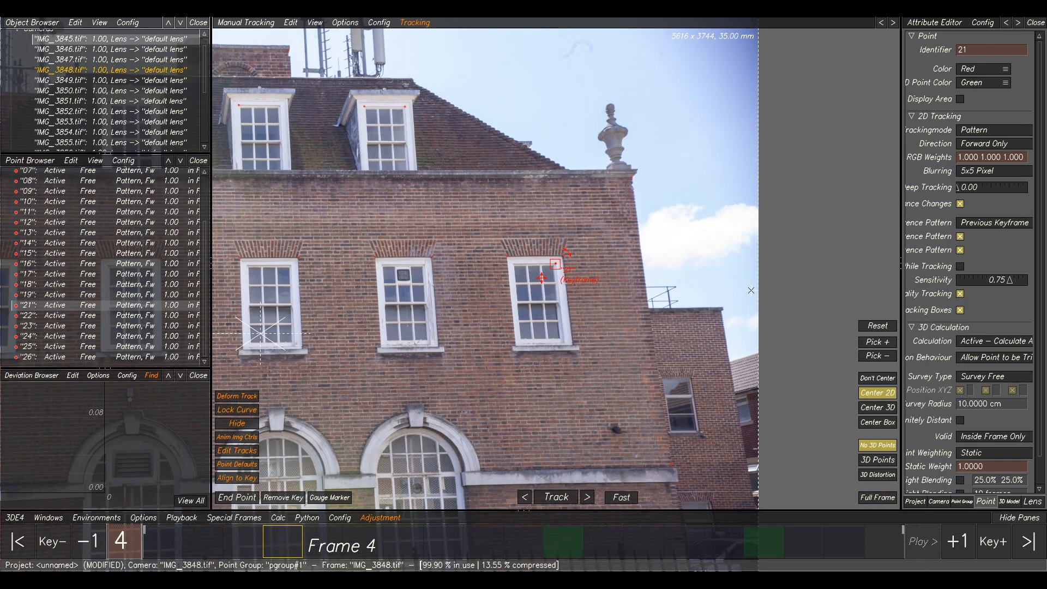
middle_drag(570, 269, 673, 277)
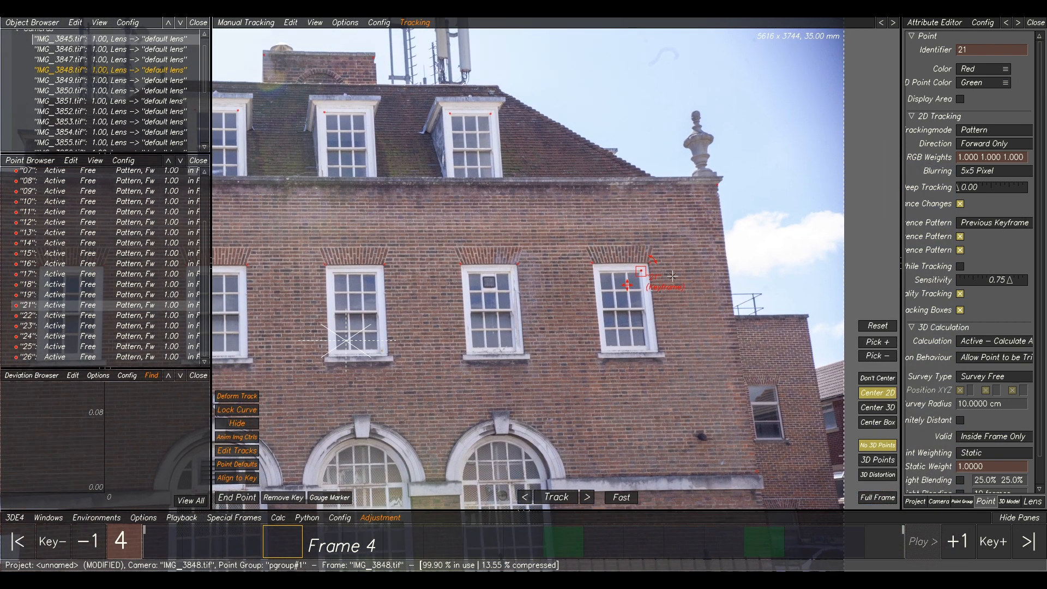
scroll(676, 281, up, 4)
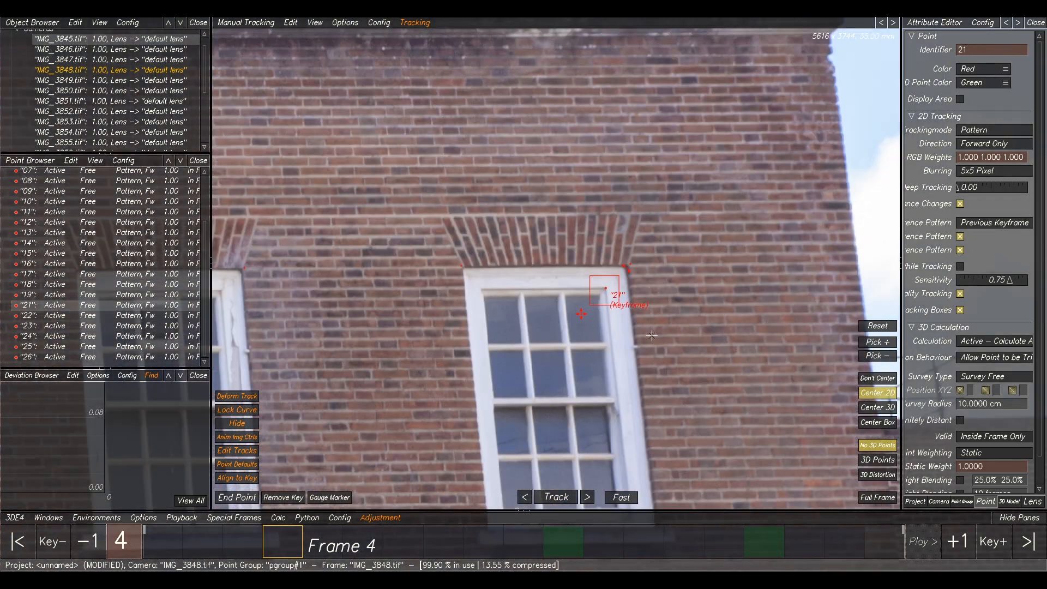
Compare the placement of point 21 in frame 4 with its position in the neighbouring frames.
key(Left)
key(Right)
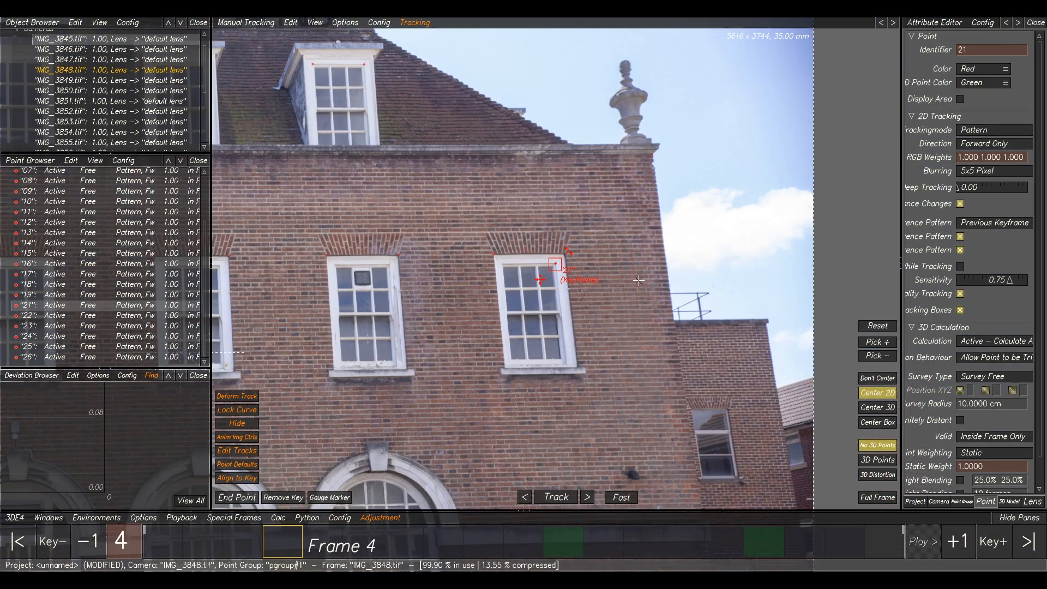
key(Left)
key(Right)
key(Left)
key(Right)
key(Left)
key(Left)
key(Right)
key(Right)
key(Right)
key(Left)
Place point 21 on the upper-right glazing corner of the middle dormer window in frame 4, comparing it with the neighbouring frame.
scroll(534, 256, up, 3)
middle_drag(534, 256, 763, 395)
scroll(433, 253, down, 1)
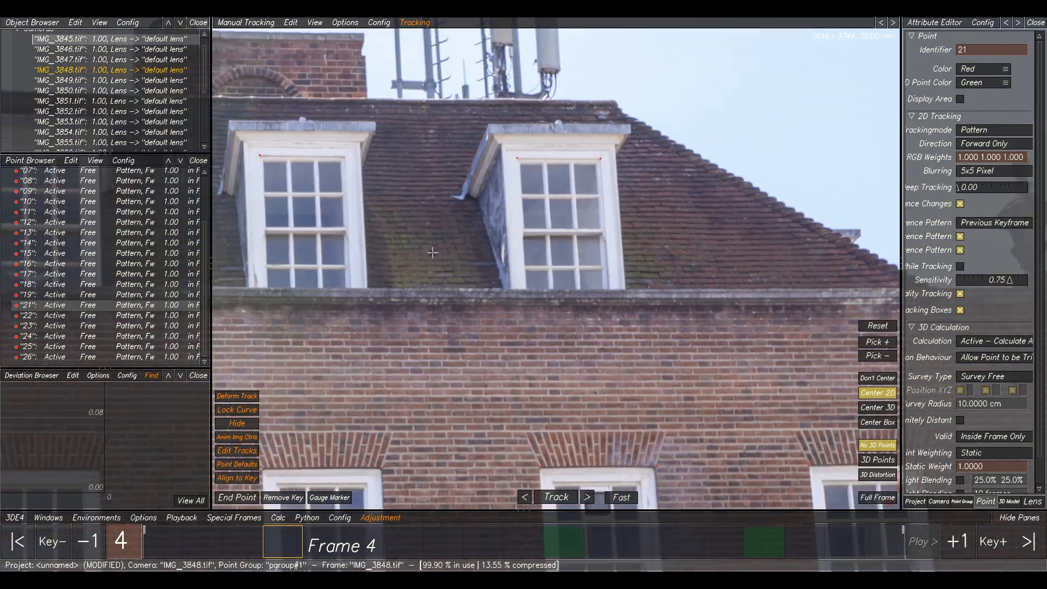
middle_drag(356, 183, 603, 219)
scroll(603, 218, up, 3)
scroll(567, 158, up, 2)
click(579, 170)
key(Left)
key(Right)
scroll(631, 244, down, 1)
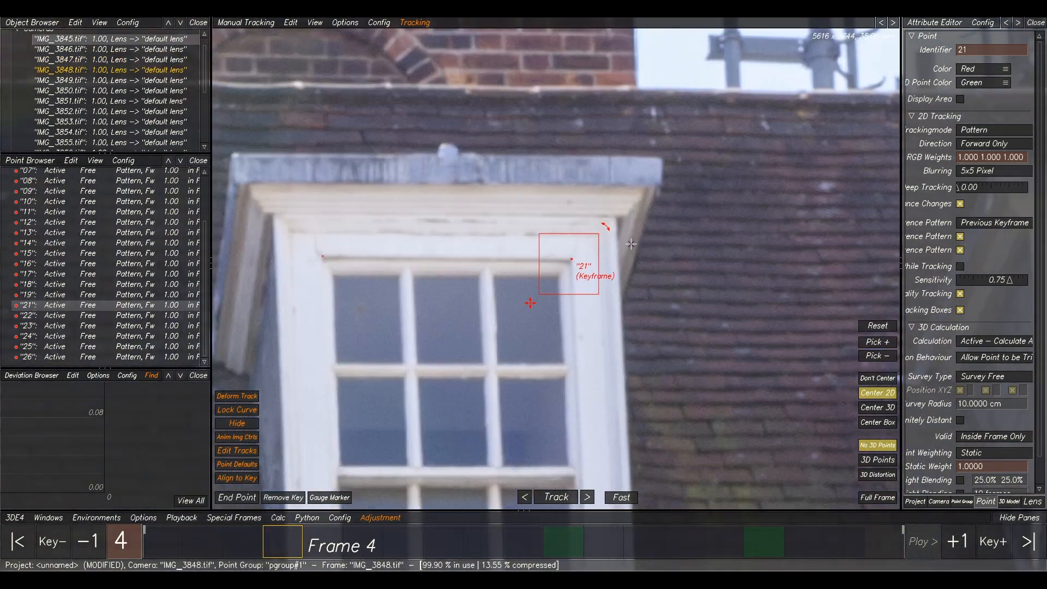
Recalculate the 3D camera solution from all points and use the result.
key(Right)
scroll(631, 244, down, 1)
key(alt+c)
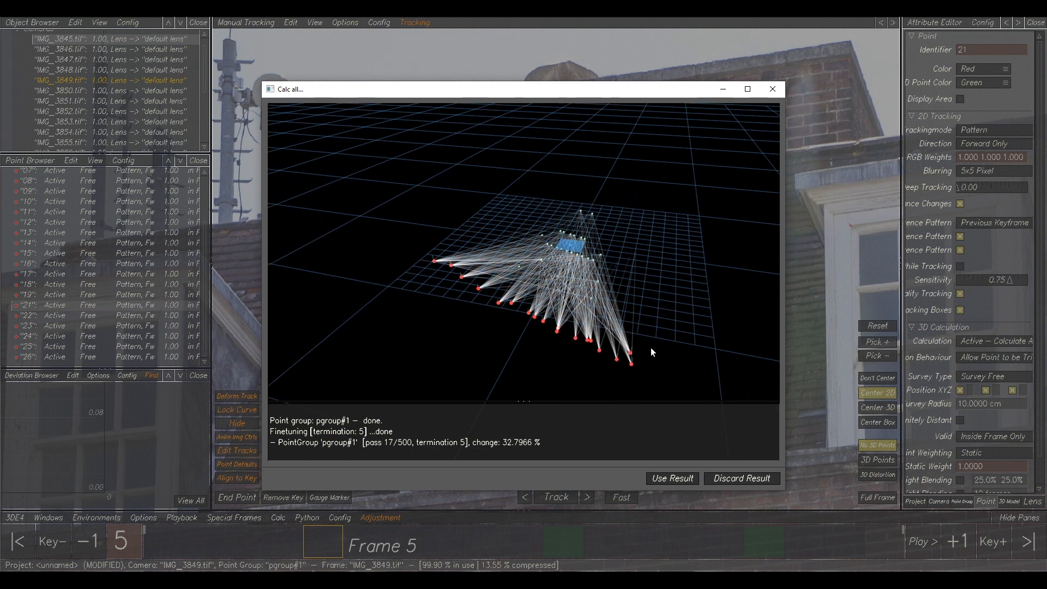
click(673, 479)
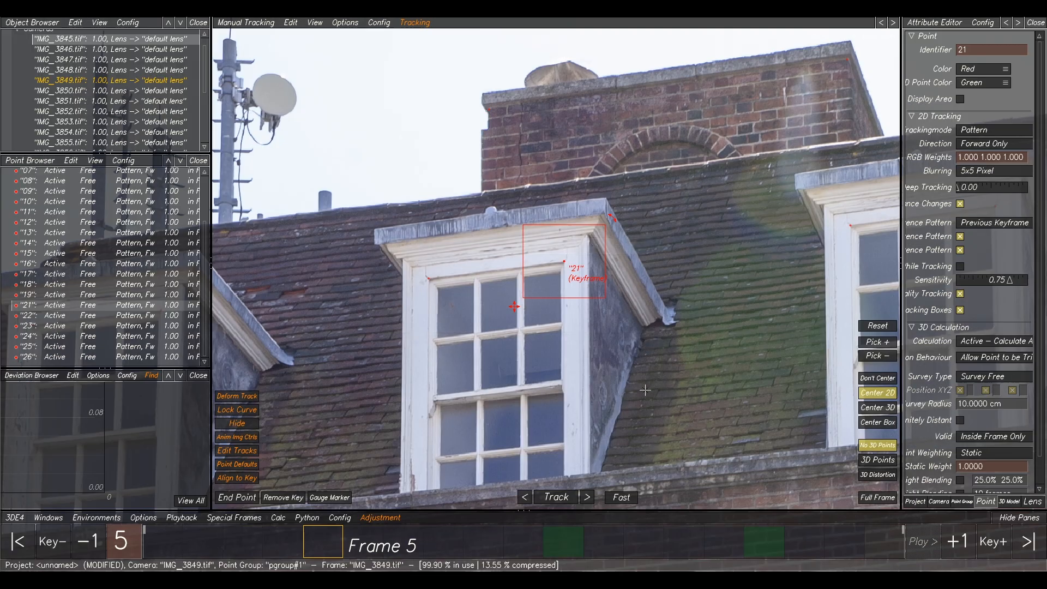
Fit all deviation curves in the Deviation Browser and examine the peaks across the frames.
click(192, 501)
scroll(156, 483, down, 2)
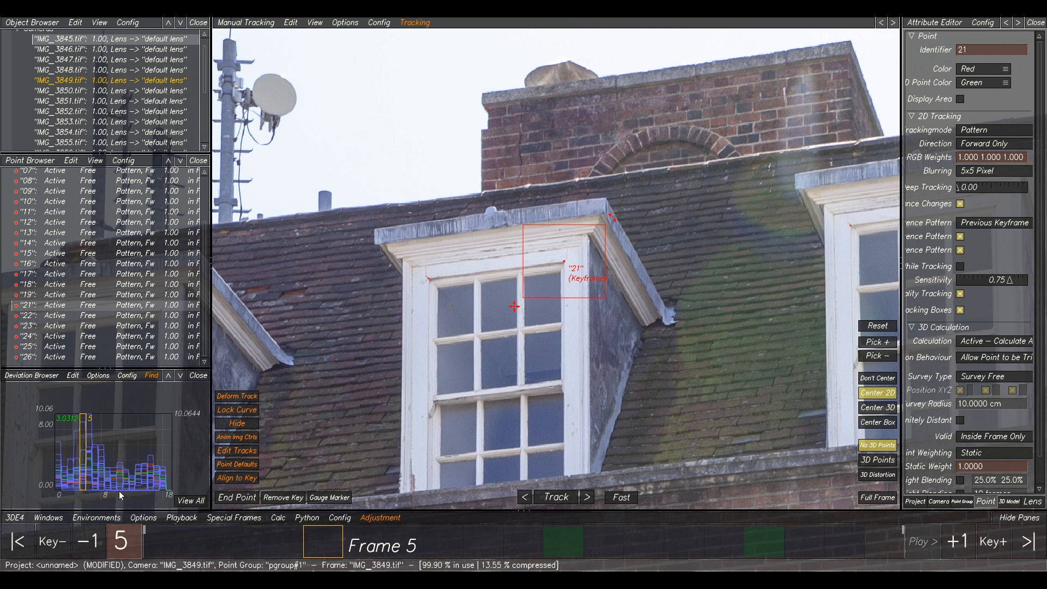
scroll(102, 487, up, 2)
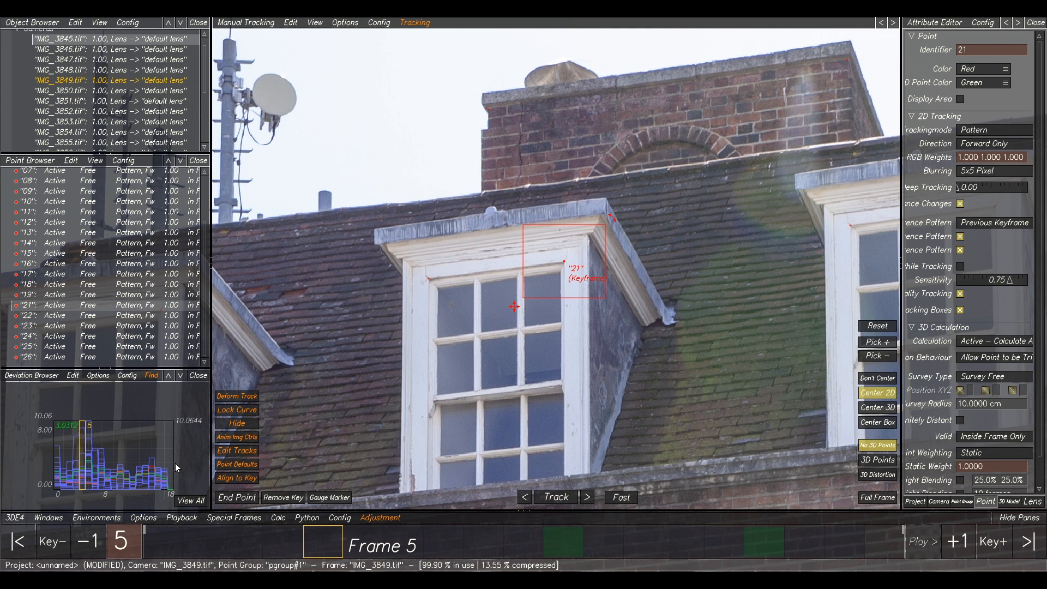
right_drag(95, 469, 81, 472)
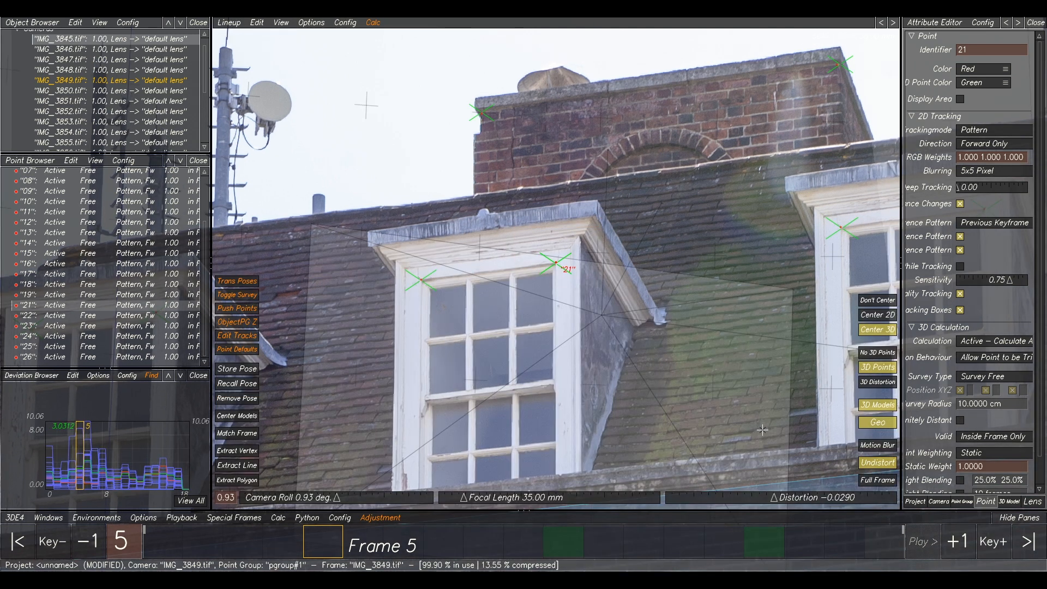
Check how the facade mesh and 3D points line up with the building in frames 5 to 8 in the Lineup view.
scroll(746, 335, down, 4)
middle_drag(754, 343, 736, 245)
scroll(744, 357, down, 4)
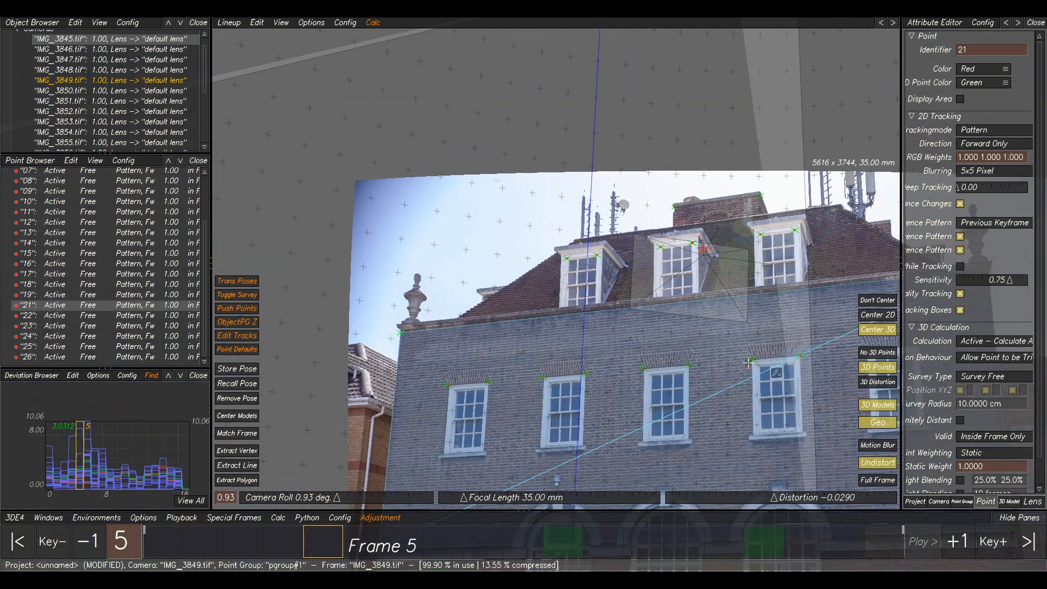
middle_drag(748, 363, 661, 315)
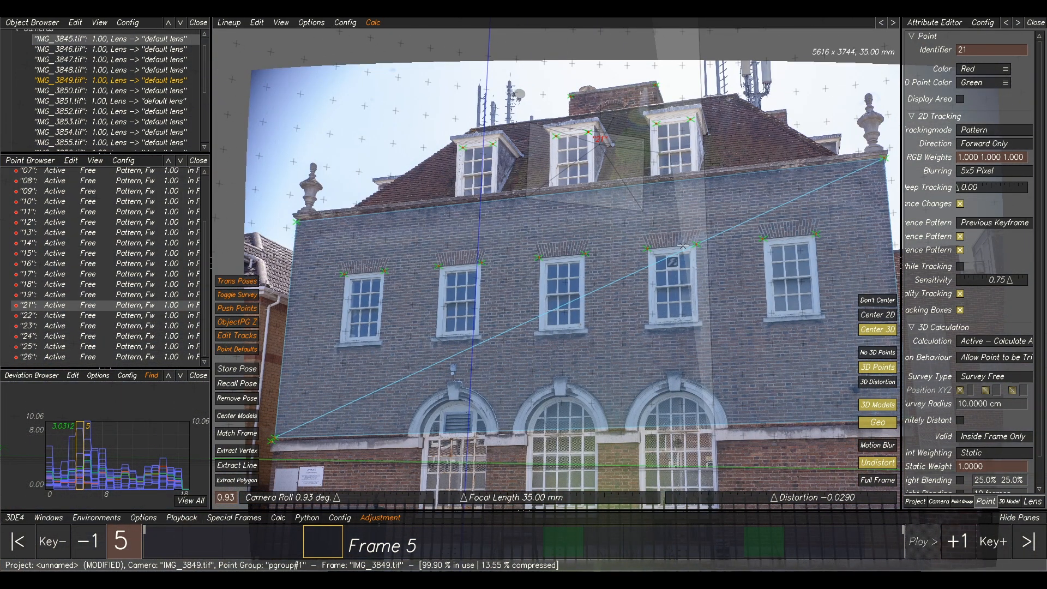
key(Right)
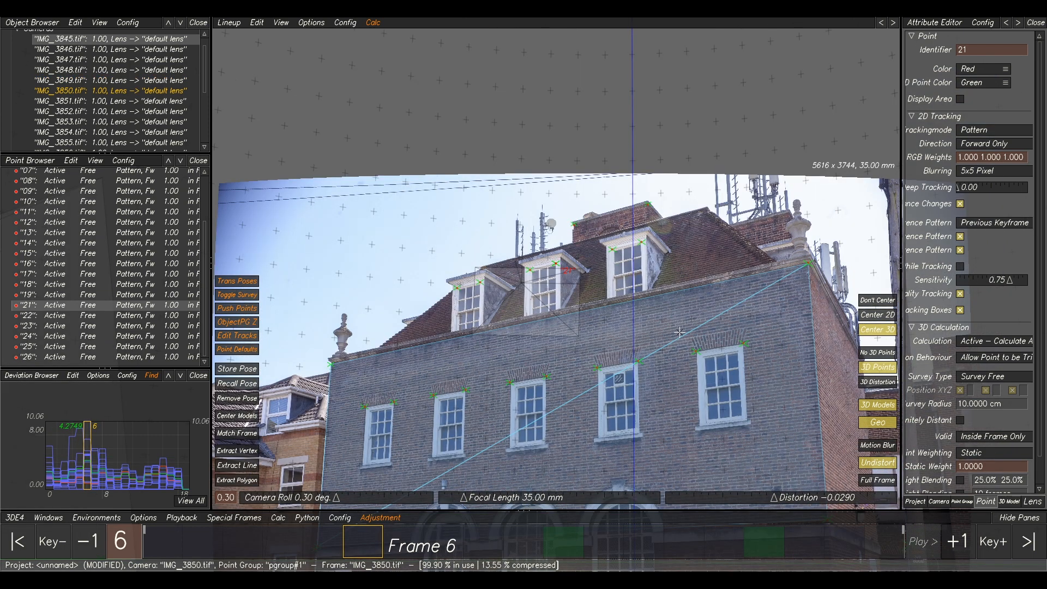
scroll(685, 354, down, 4)
middle_drag(690, 376, 698, 314)
key(Right)
key(Right)
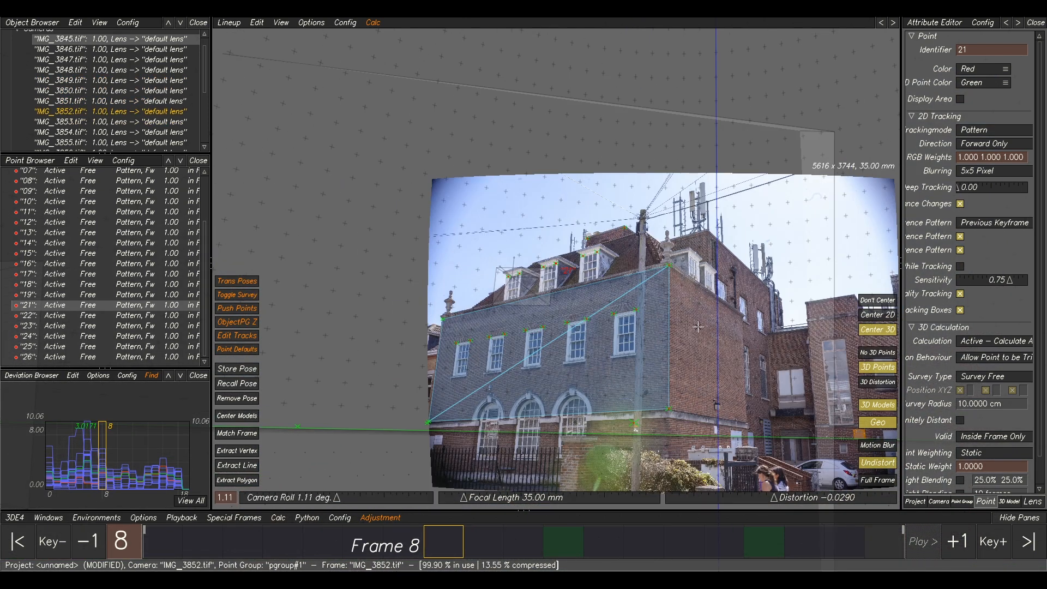
Show frame 4 in full in the Lineup view and deselect point 21 to check the facade mesh's alignment.
key(Left)
key(Left)
key(Left)
key(Left)
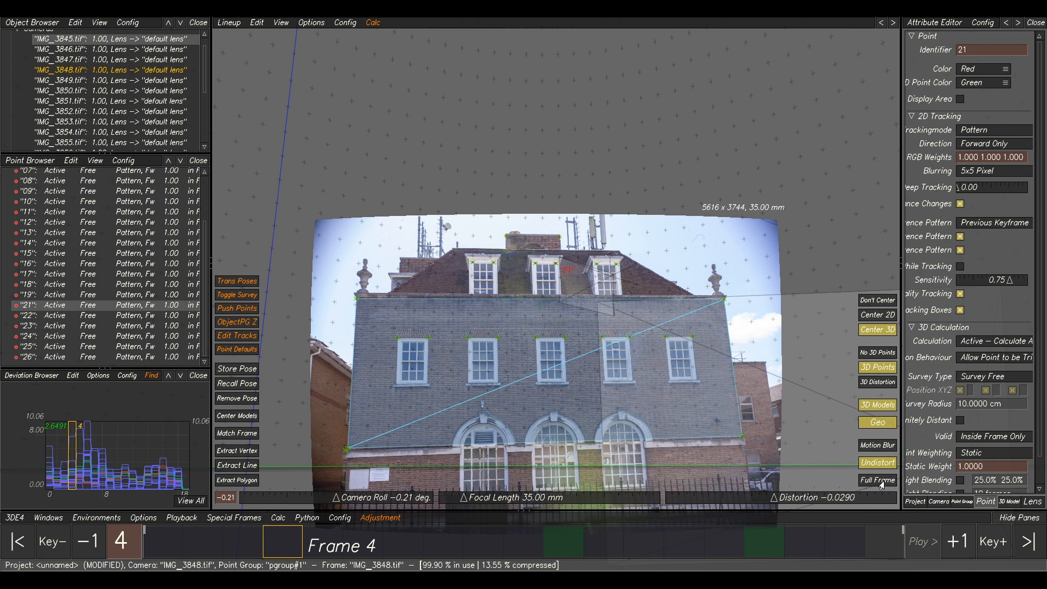
click(879, 481)
click(514, 226)
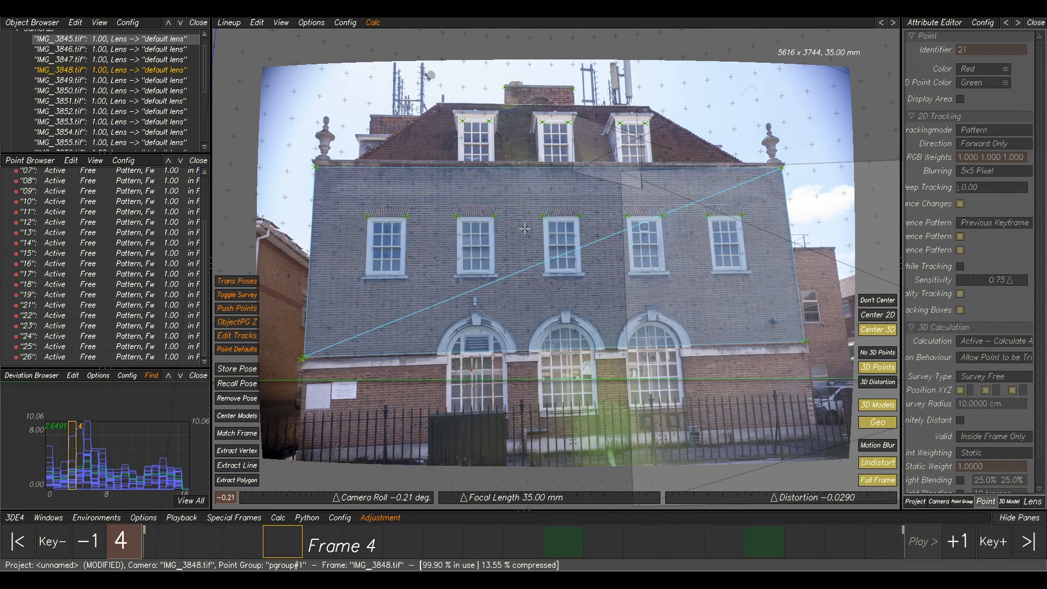
Step back and forth through frames 1 to 9 to check how the facade mesh lines up with the building from each angle.
key(Left)
key(Left)
key(Left)
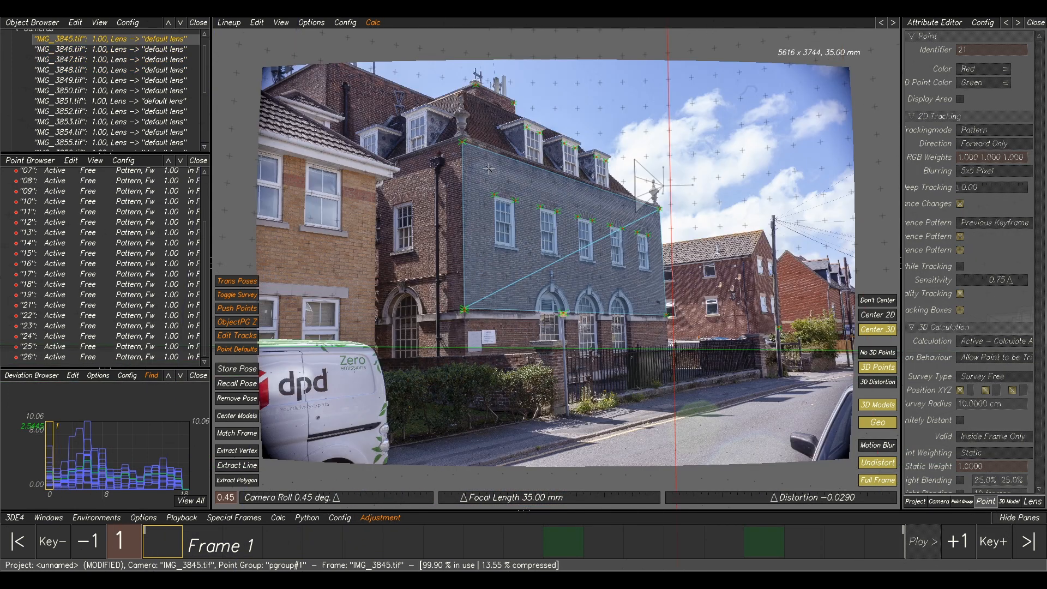
key(Right)
key(Right)
key(Right)
key(Right)
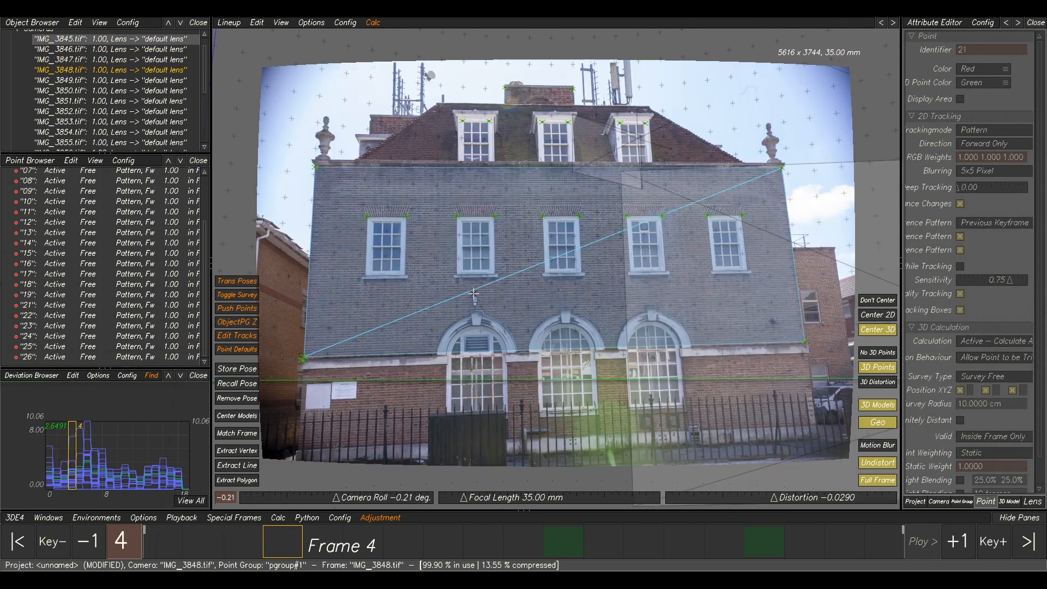
key(Right)
key(Right)
key(Right)
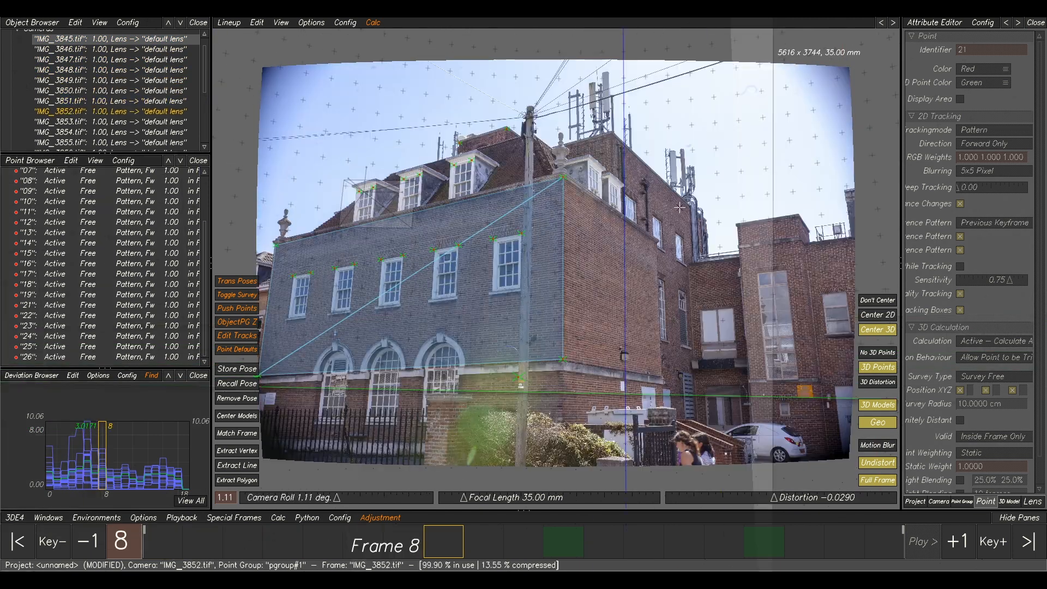
key(Left)
key(Left)
key(Left)
key(Left)
key(Left)
key(Left)
key(Left)
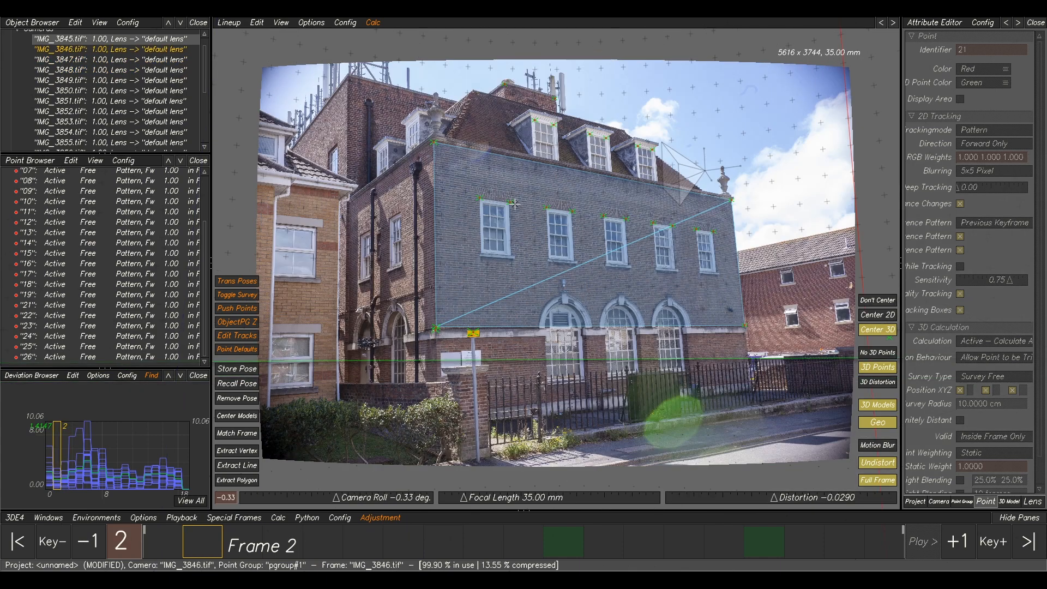
key(Right)
key(Right)
key(Right)
key(Right)
key(Right)
key(Right)
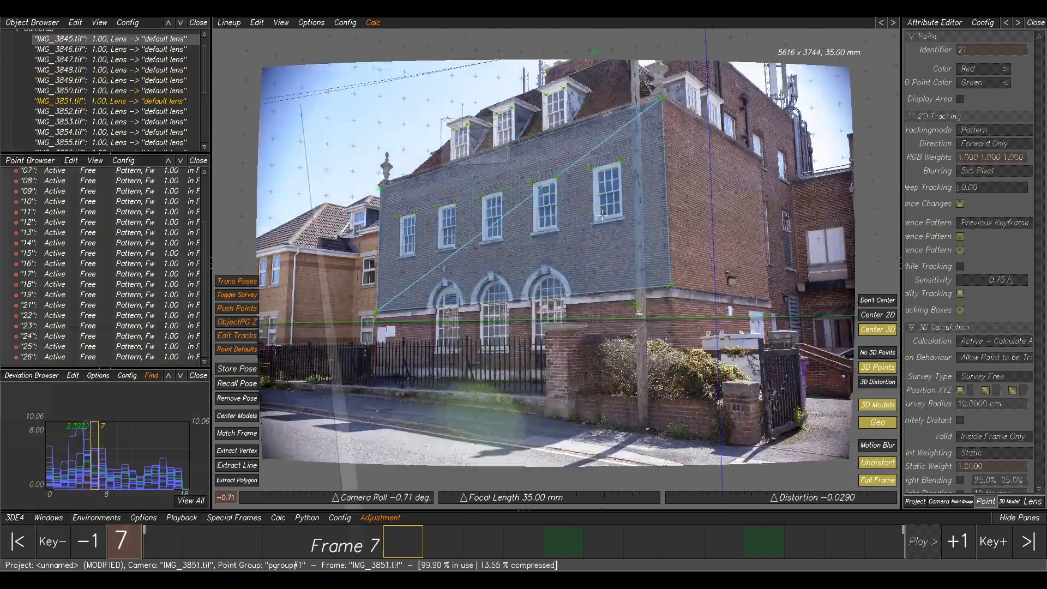
key(Right)
key(Right)
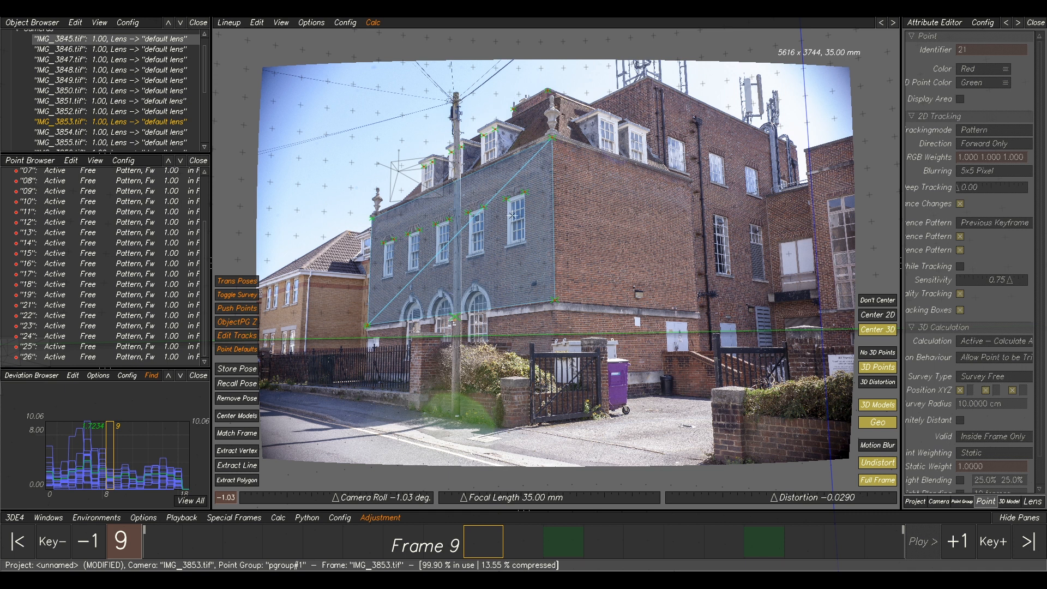
key(Left)
key(Left)
key(Left)
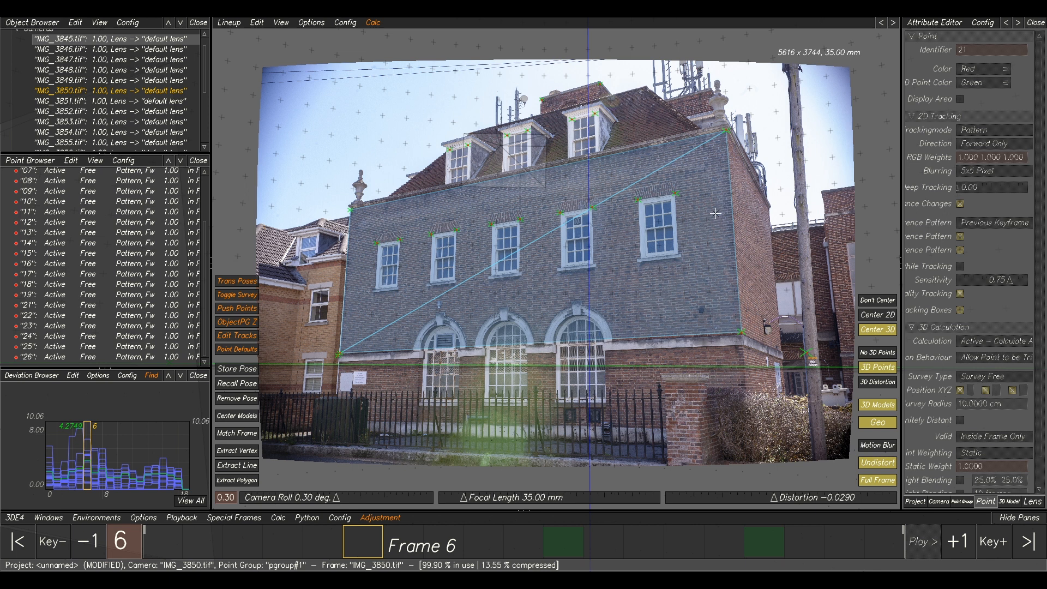
key(Left)
key(Left)
key(Left)
key(Left)
key(Left)
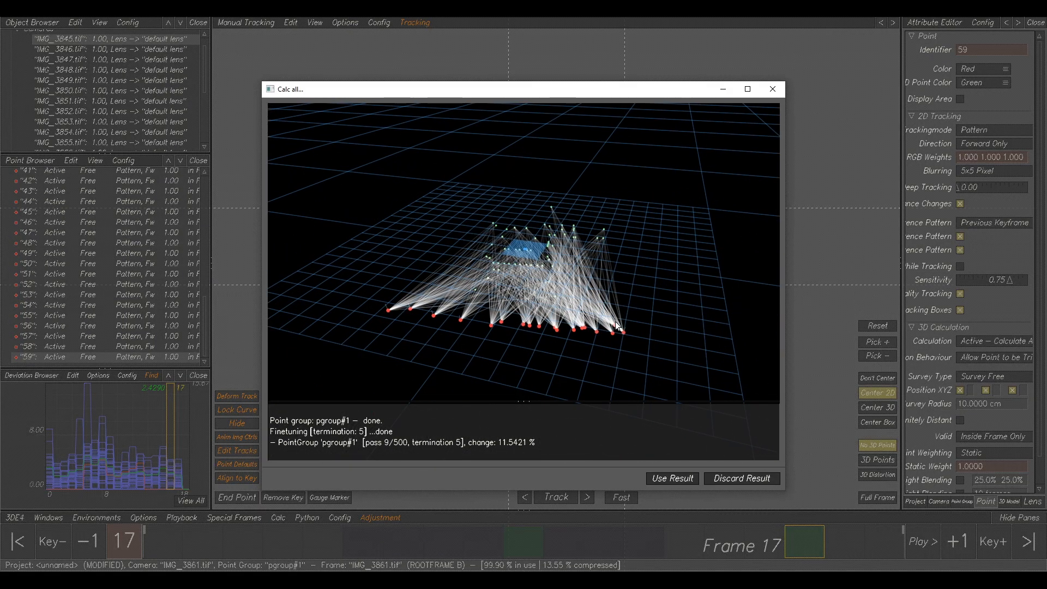
Accept the result of the point calculation and fit the full frame in the Lineup view.
click(671, 478)
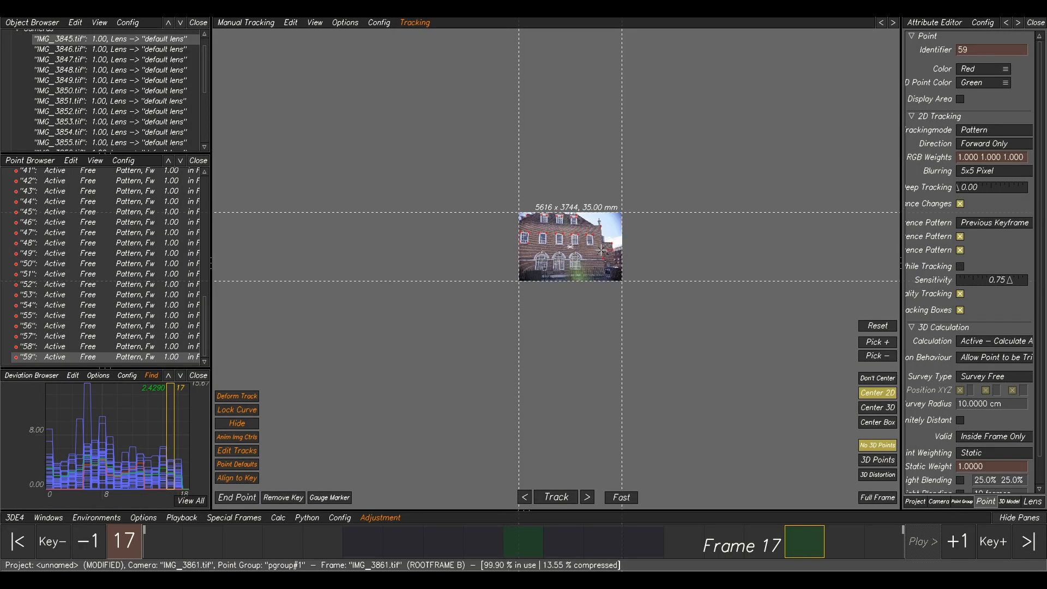
key(F2)
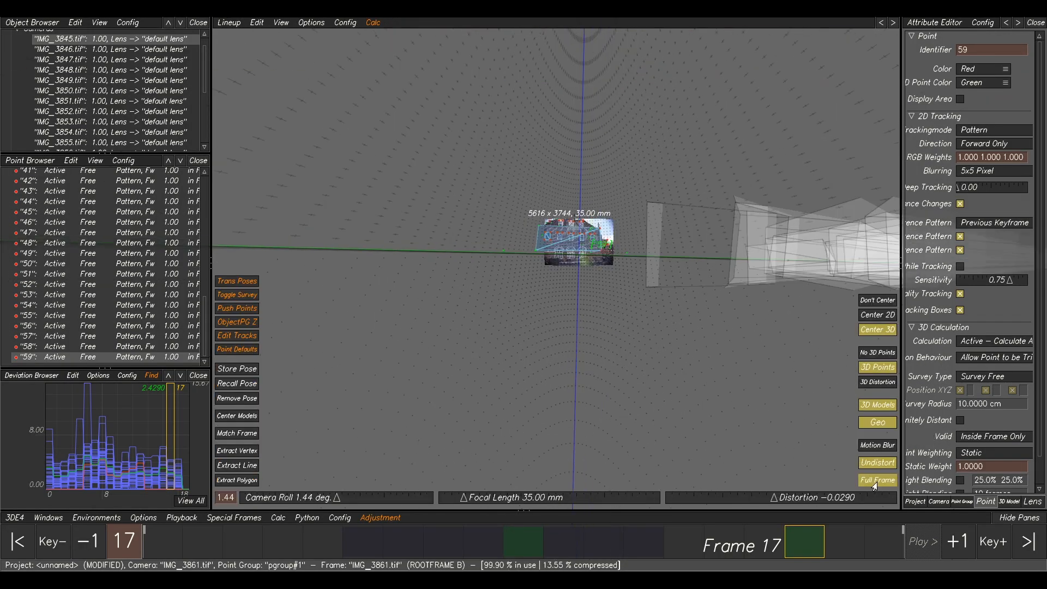
click(878, 480)
In frame 11, select points 48 and 51 to 55 on the rear wing's upper wall and mesh them with Advanced Skinning.
mouse_move(717, 558)
mouse_down()
mouse_move(509, 519)
mouse_move(556, 533)
mouse_up()
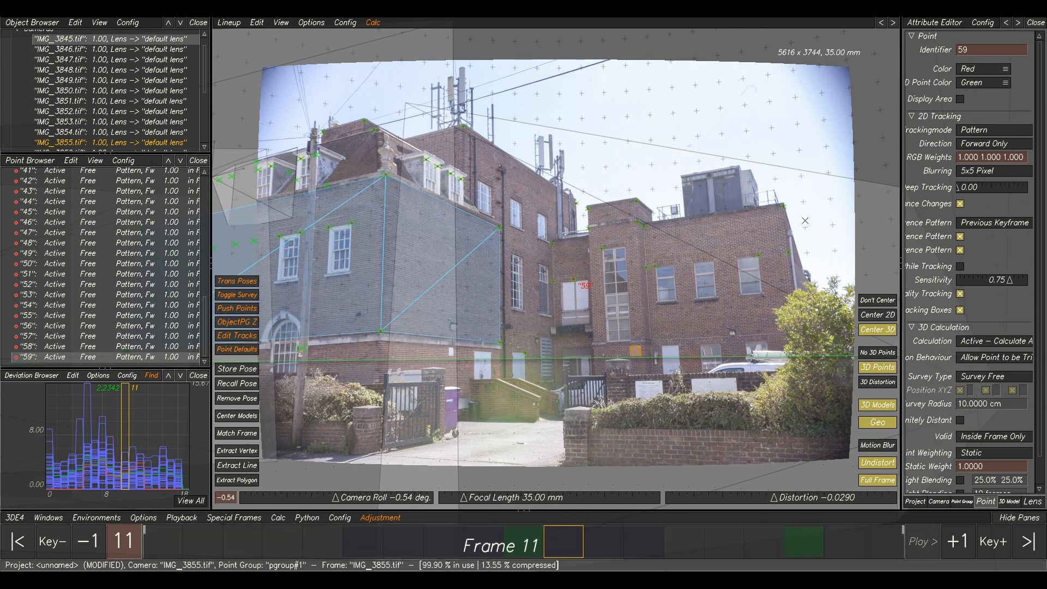
scroll(792, 211, up, 3)
drag(796, 188, 481, 337)
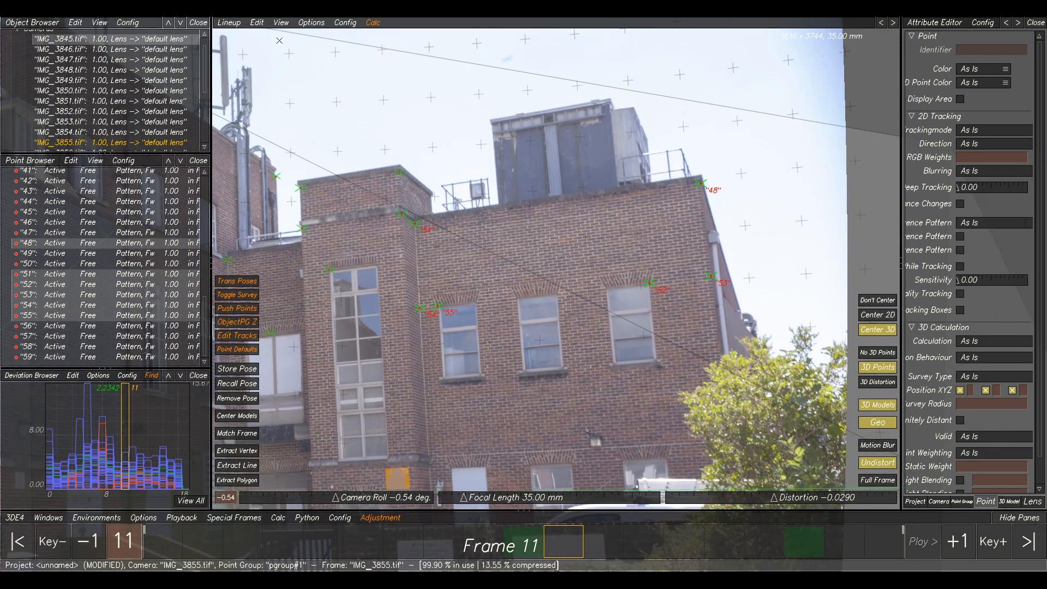
key(F3)
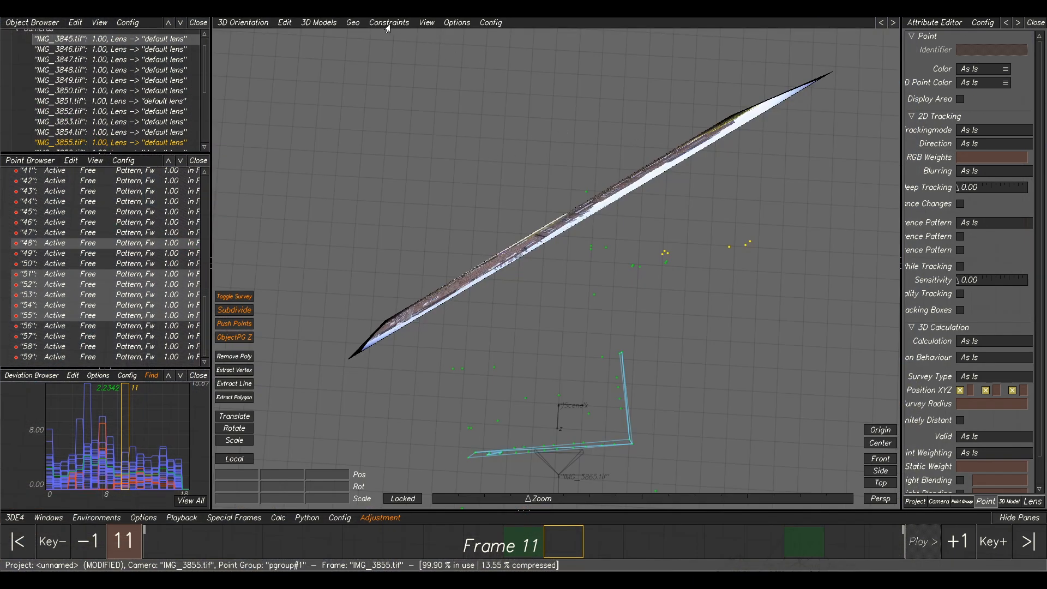
click(327, 23)
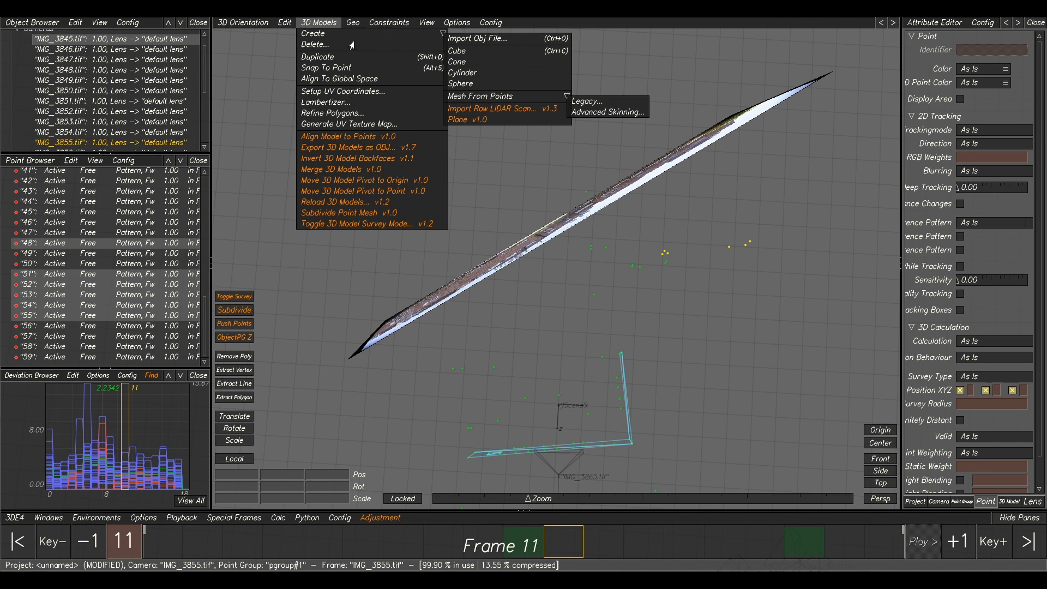
click(598, 101)
click(594, 306)
key(F2)
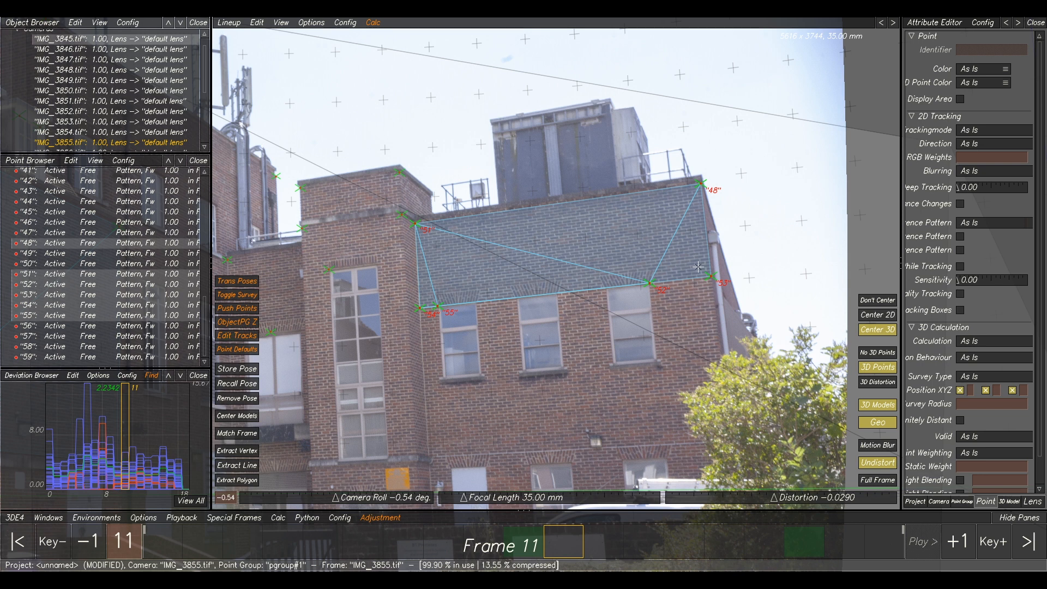
Inspect the new upper-wall mesh up close in frame 11 and check its alignment in frame 12.
scroll(493, 256, up, 2)
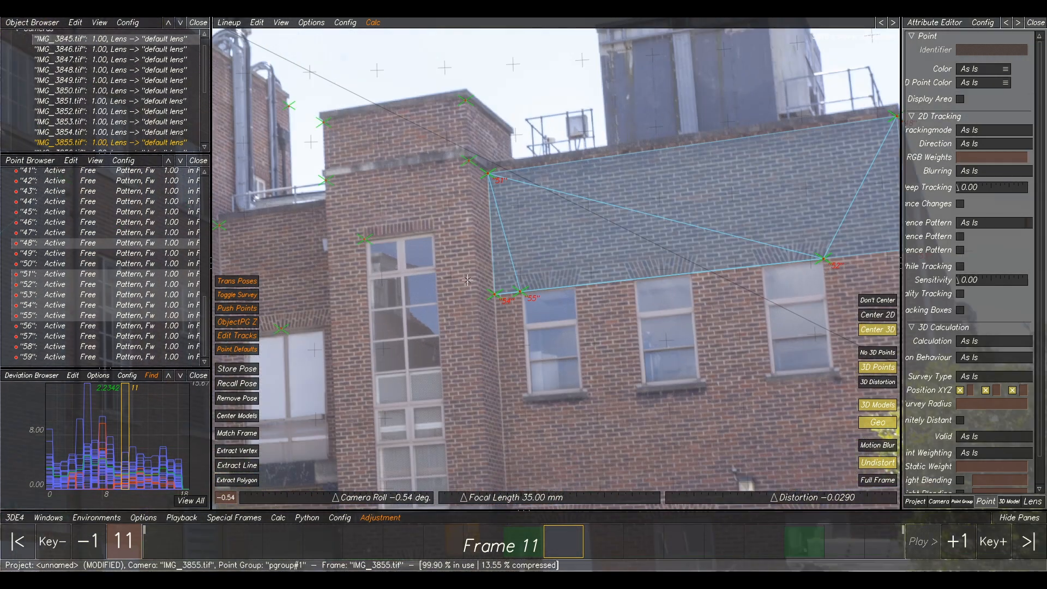
click(476, 257)
scroll(503, 304, up, 4)
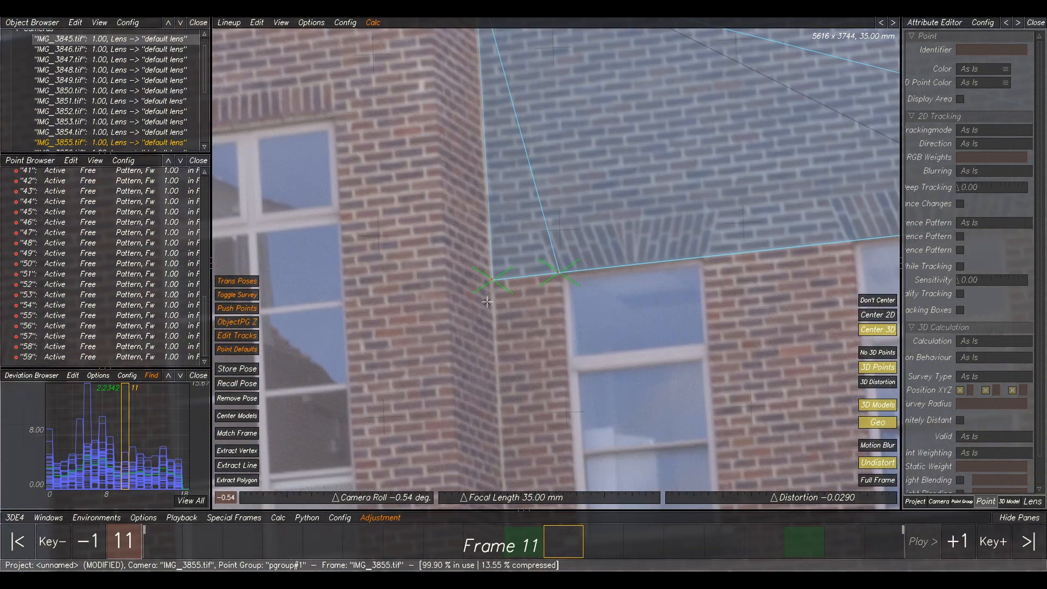
scroll(488, 294, down, 3)
scroll(685, 224, down, 4)
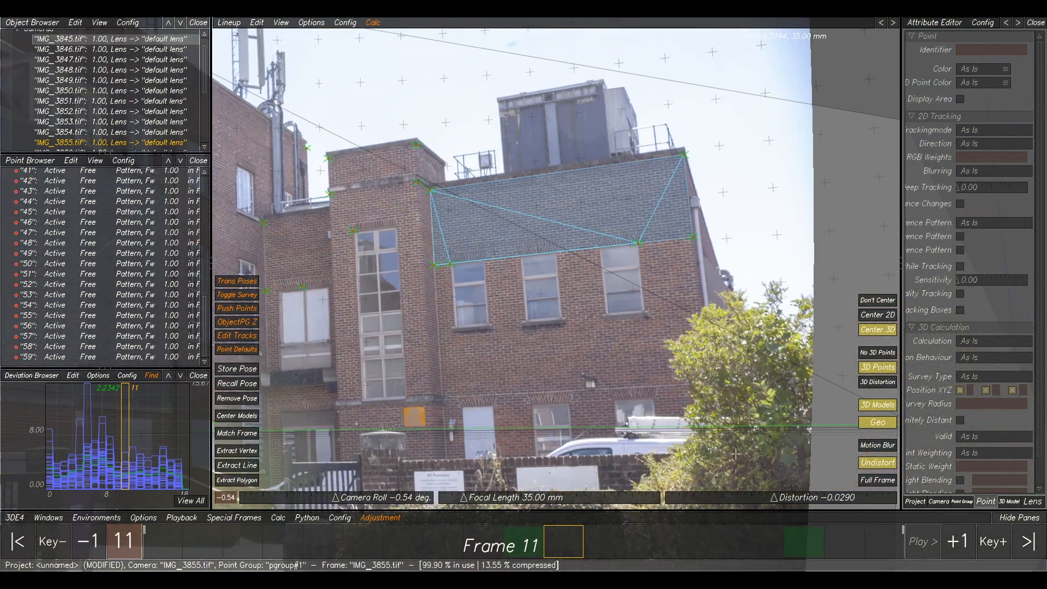
drag(558, 557, 603, 529)
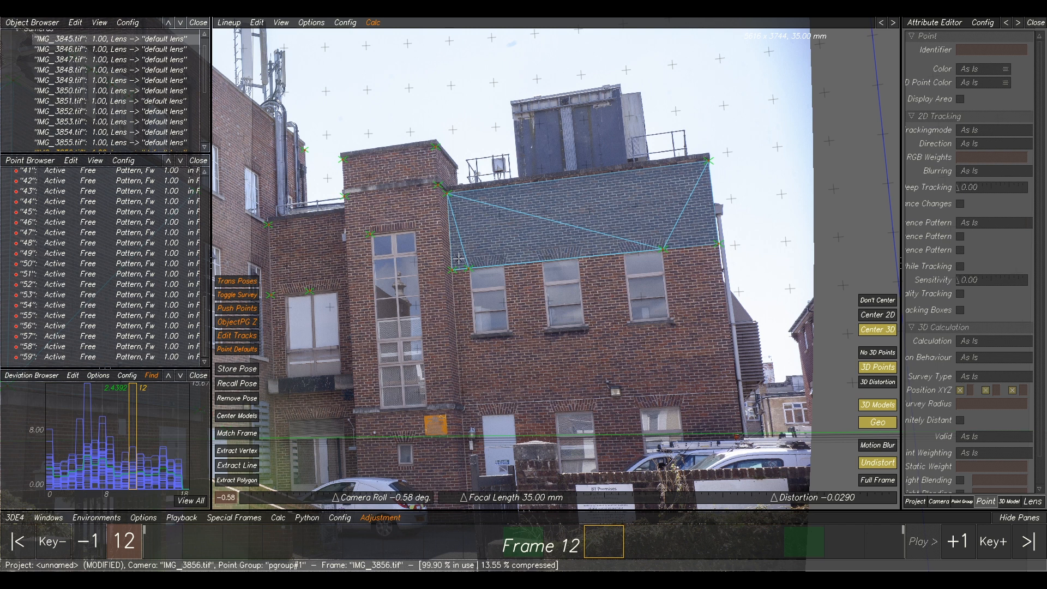
In Manual Tracking, add a new tracking point on the brick corner beside the stair tower's tall window in frame 8.
key(F1)
scroll(447, 267, up, 5)
drag(623, 545, 404, 545)
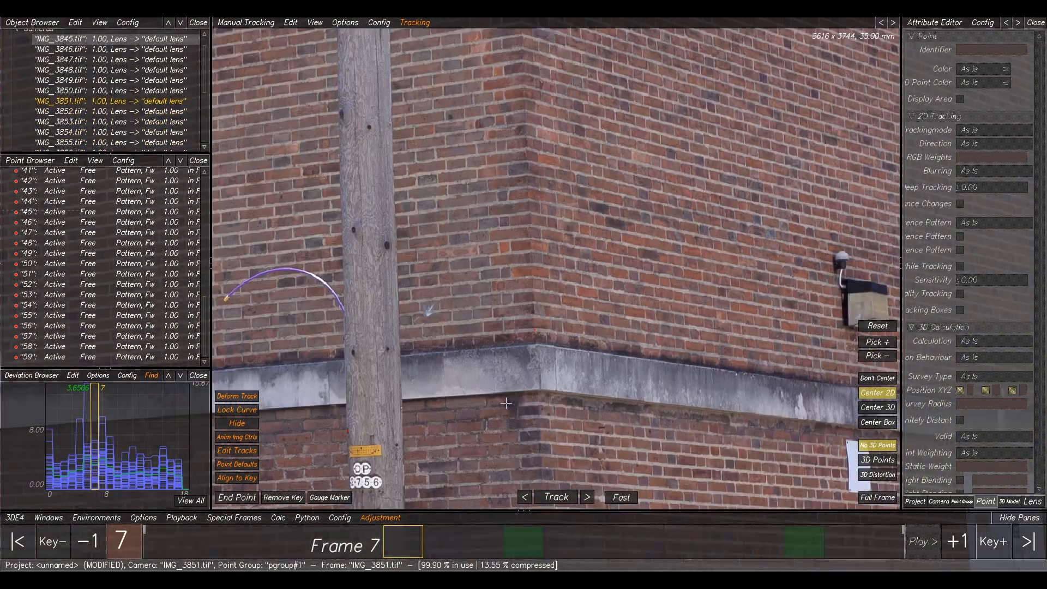
scroll(506, 402, down, 5)
key(period)
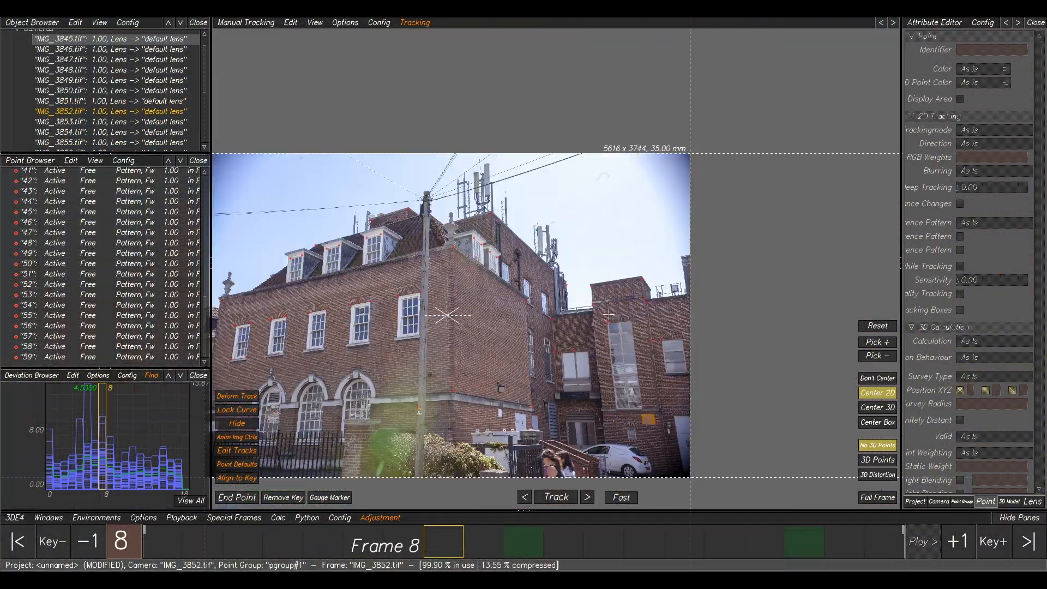
scroll(753, 416, up, 8)
scroll(753, 416, up, 3)
middle_drag(747, 410, 659, 267)
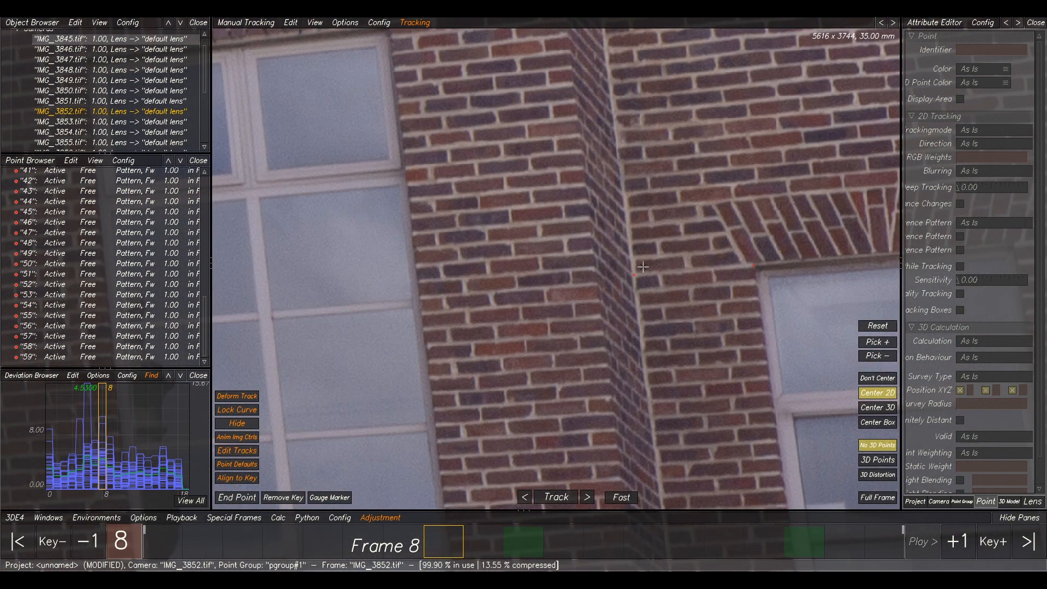
ctrl+click(590, 234)
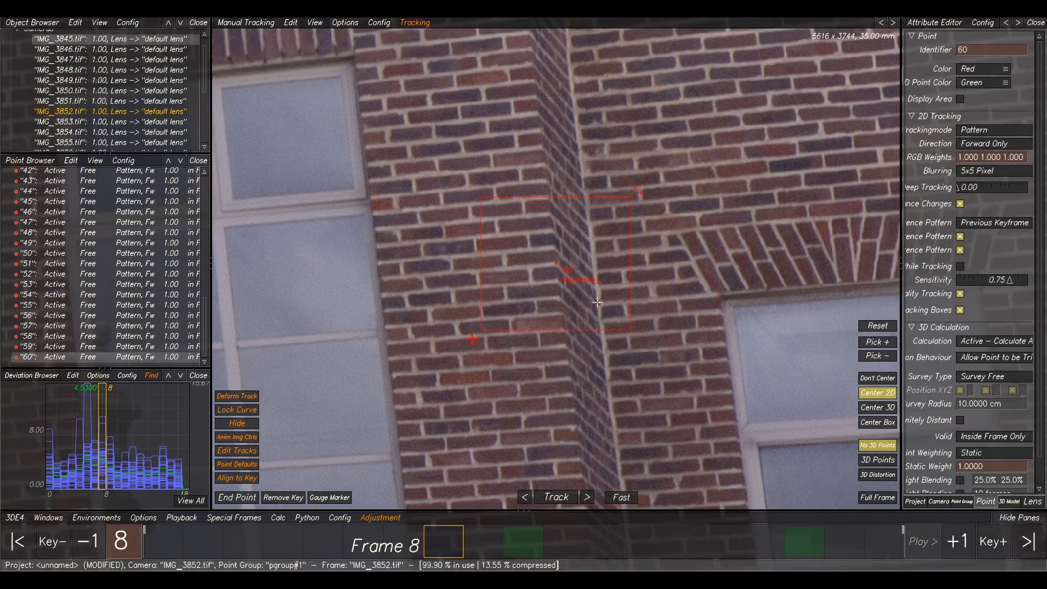
Check frames 7 and 9 for the tower's brick corner and set the new point's position on it in frame 10.
key(Left)
scroll(603, 323, down, 9)
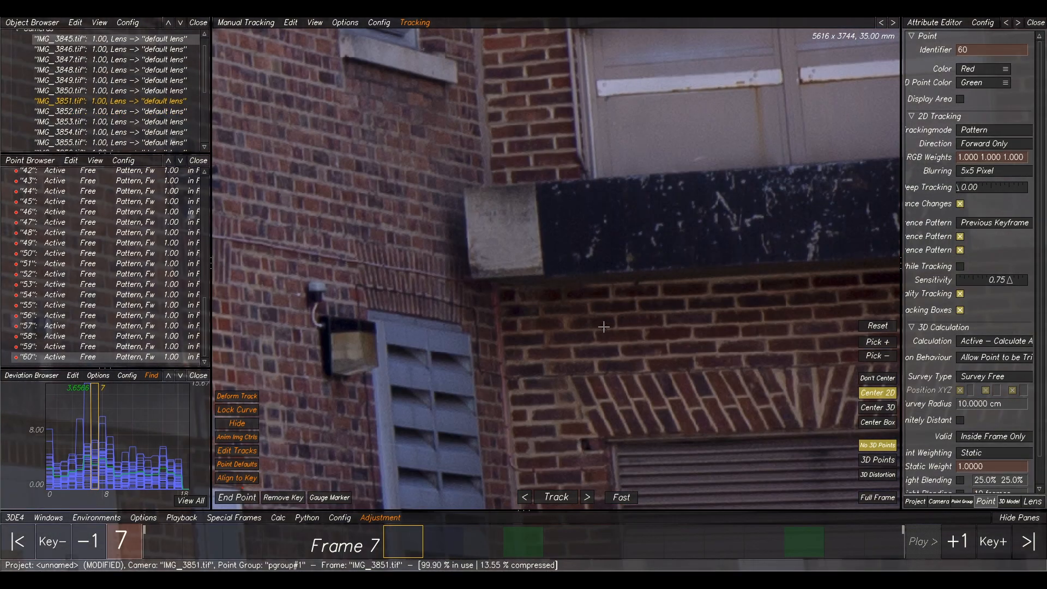
key(Right)
key(Right)
scroll(679, 305, up, 3)
middle_drag(683, 298, 467, 311)
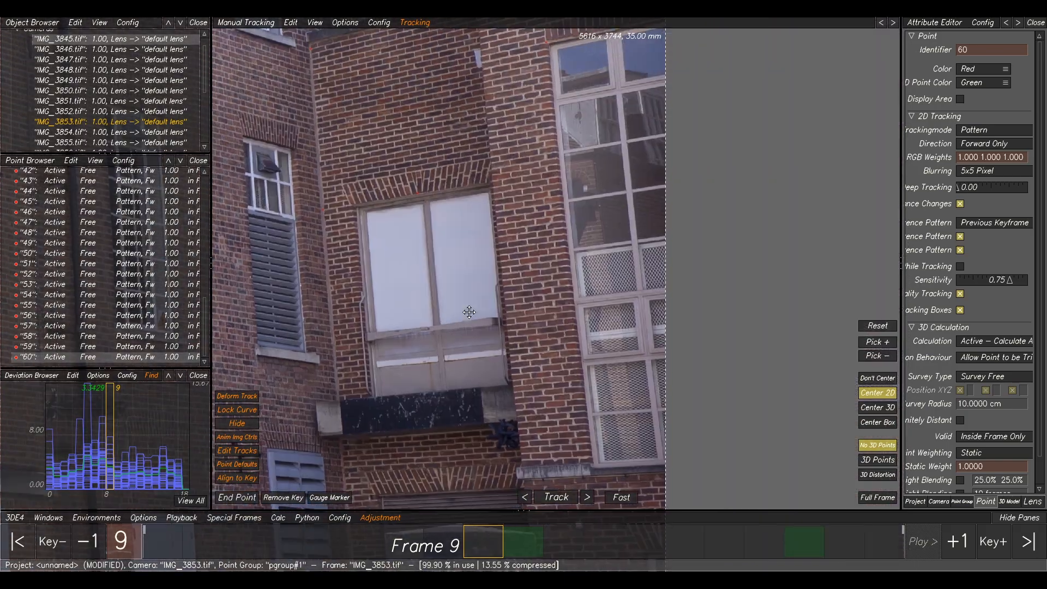
key(Right)
scroll(491, 306, down, 1)
middle_drag(600, 297, 783, 285)
middle_drag(272, 305, 514, 256)
scroll(515, 256, up, 5)
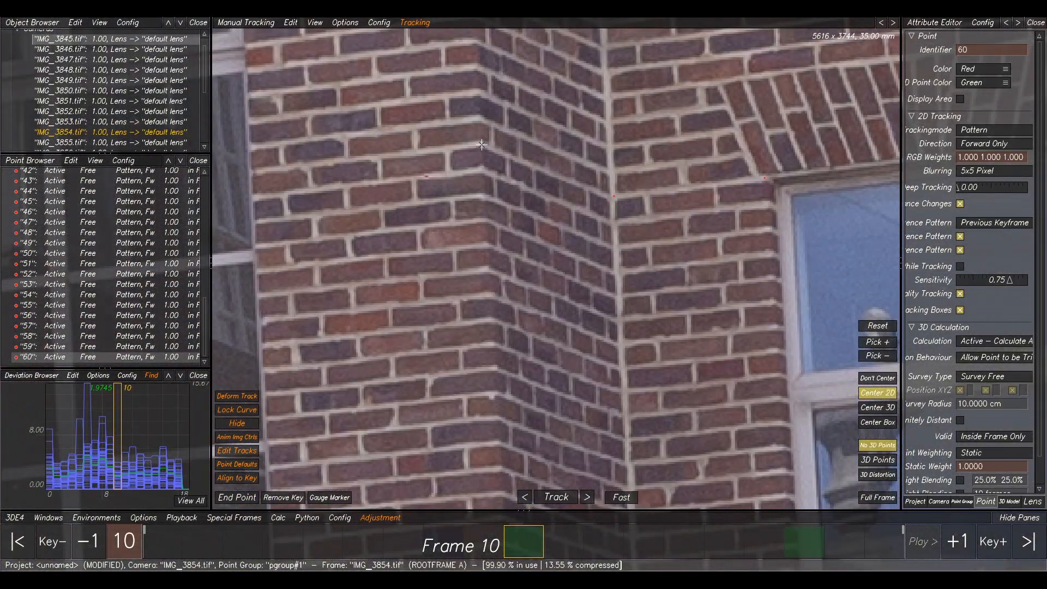
Place the new point on the same tower brick corner in frames 11 and 12.
scroll(481, 145, down, 4)
key(Right)
scroll(535, 248, up, 6)
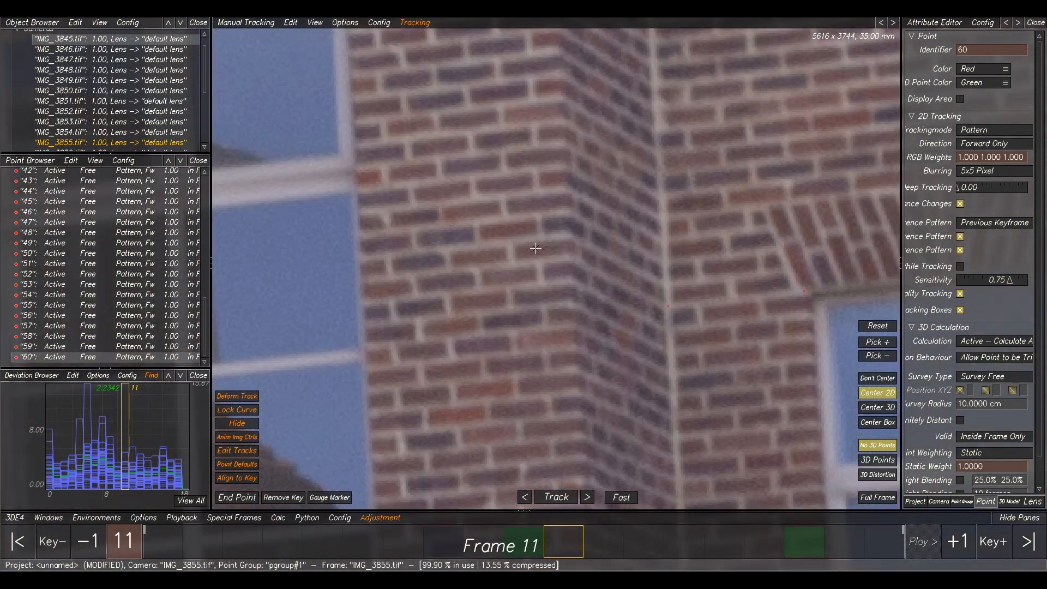
scroll(573, 260, down, 5)
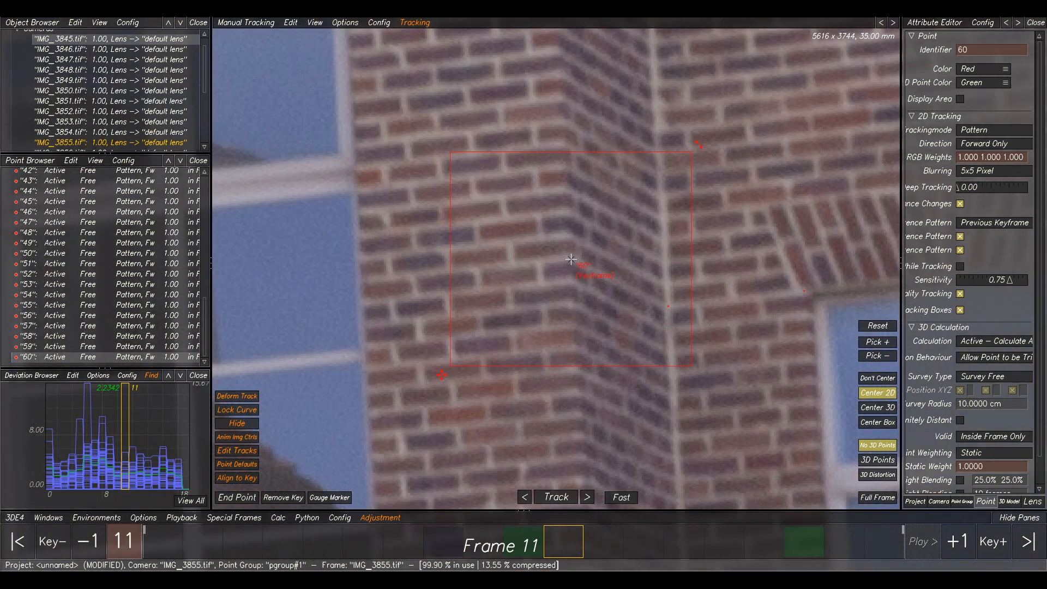
key(Right)
scroll(645, 283, up, 5)
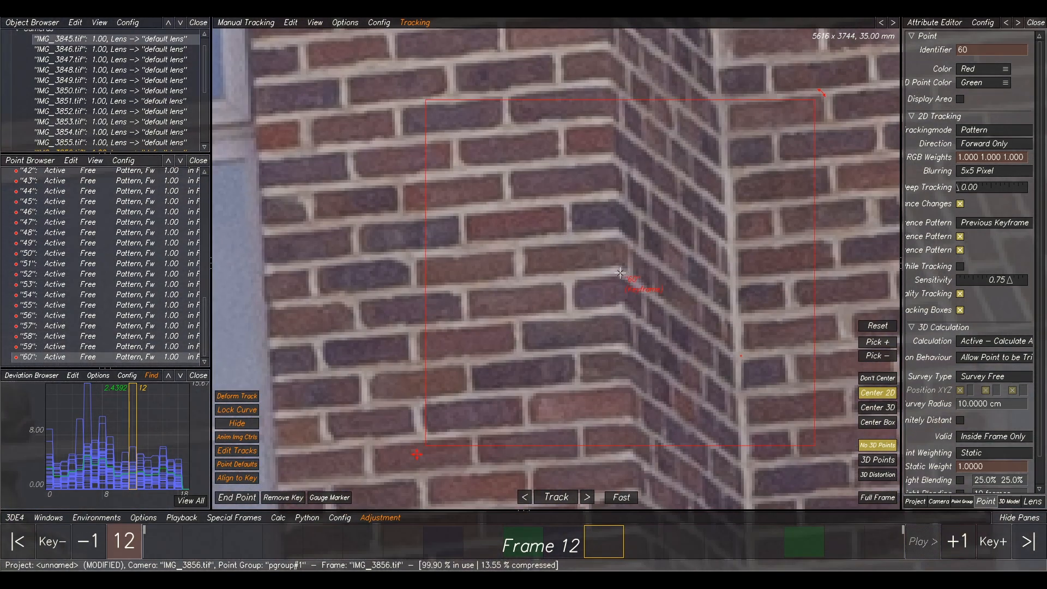
Place the new point on the tower's brick corner in frame 13.
scroll(622, 273, down, 5)
key(Right)
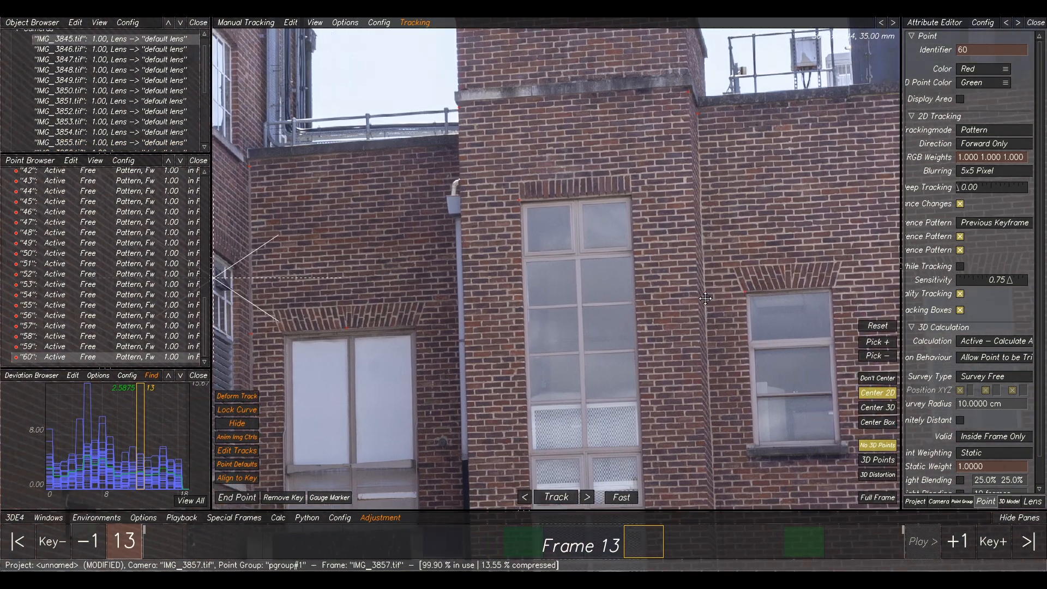
scroll(705, 298, up, 5)
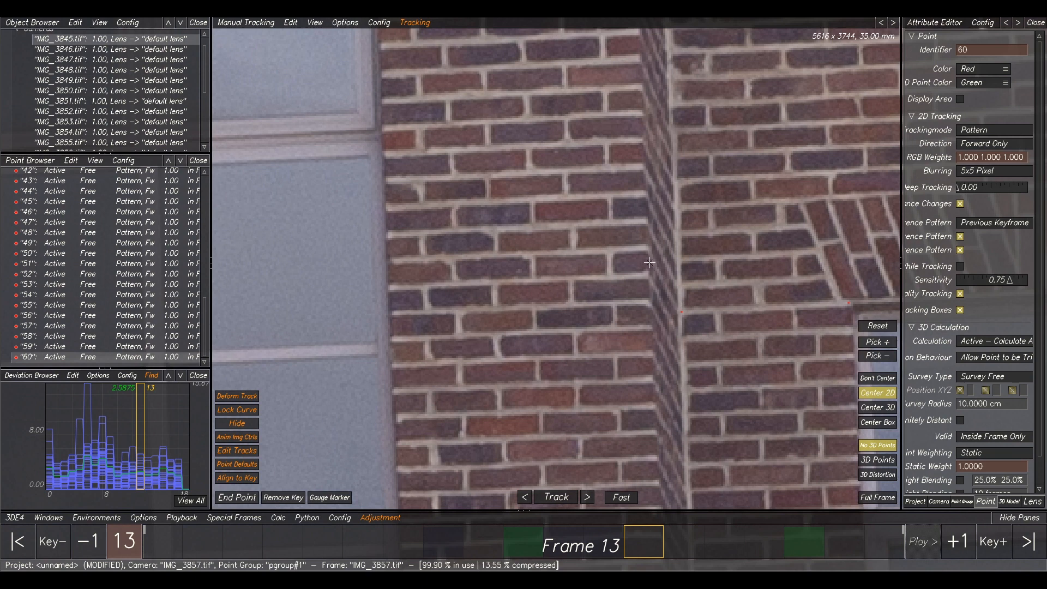
ctrl+click(646, 248)
Compare frames 13 and 14 to identify the same brick on the stair tower's corner.
key(Right)
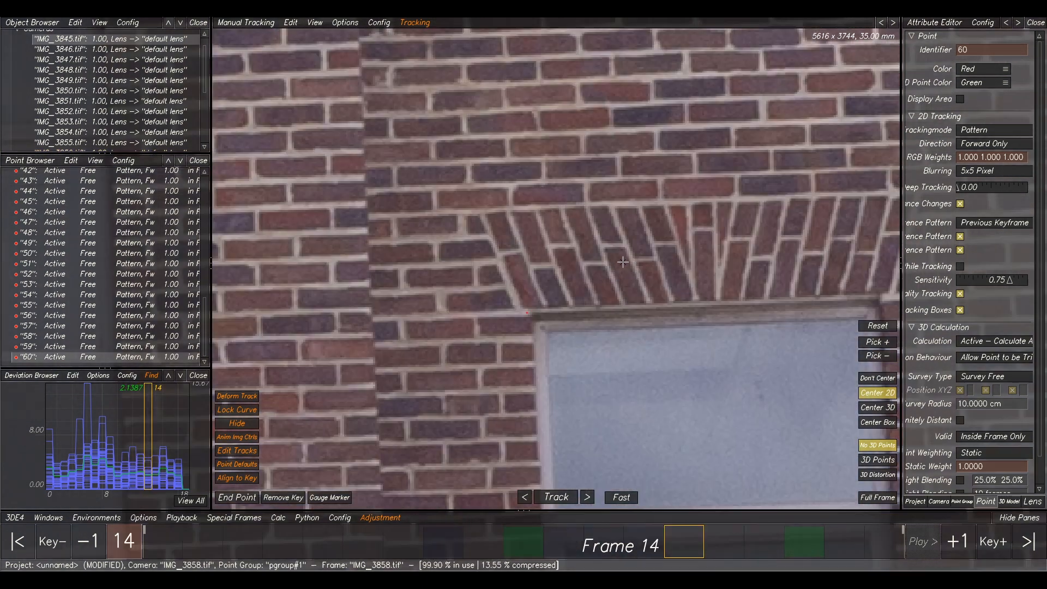
scroll(518, 318, down, 6)
scroll(518, 312, up, 4)
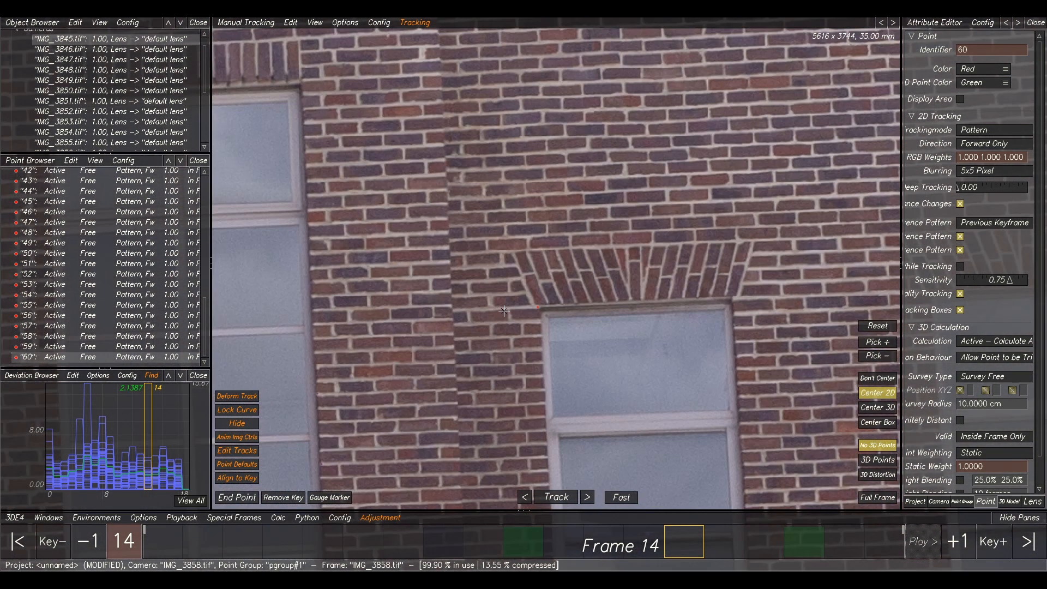
key(Left)
scroll(499, 314, up, 4)
key(Right)
scroll(470, 322, down, 5)
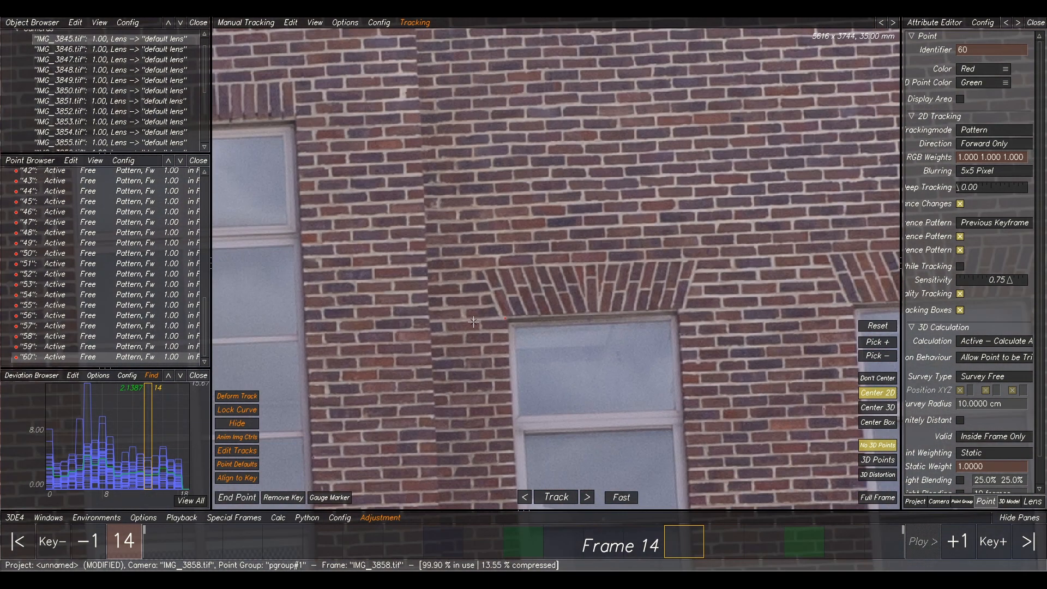
key(Left)
key(Right)
key(Left)
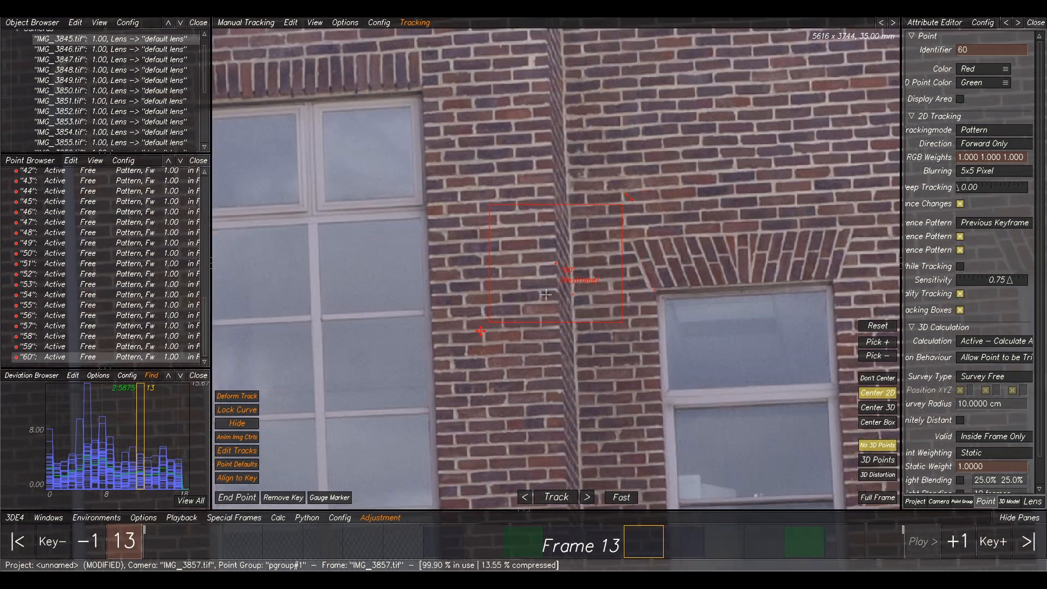
Place point 60 on the tower's brick corner in frame 14, matching the brick marked in frame 13.
key(Right)
scroll(555, 260, up, 4)
key(Left)
key(Right)
scroll(556, 264, up, 3)
scroll(555, 266, down, 6)
key(Right)
key(Left)
scroll(604, 252, up, 3)
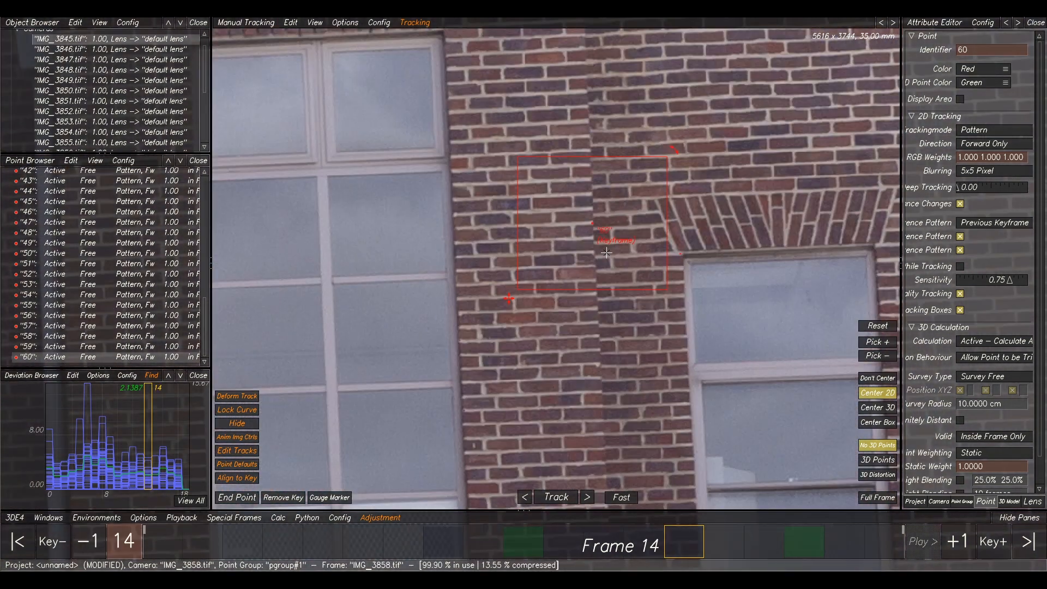
key(Right)
key(Left)
middle_drag(603, 241, 597, 310)
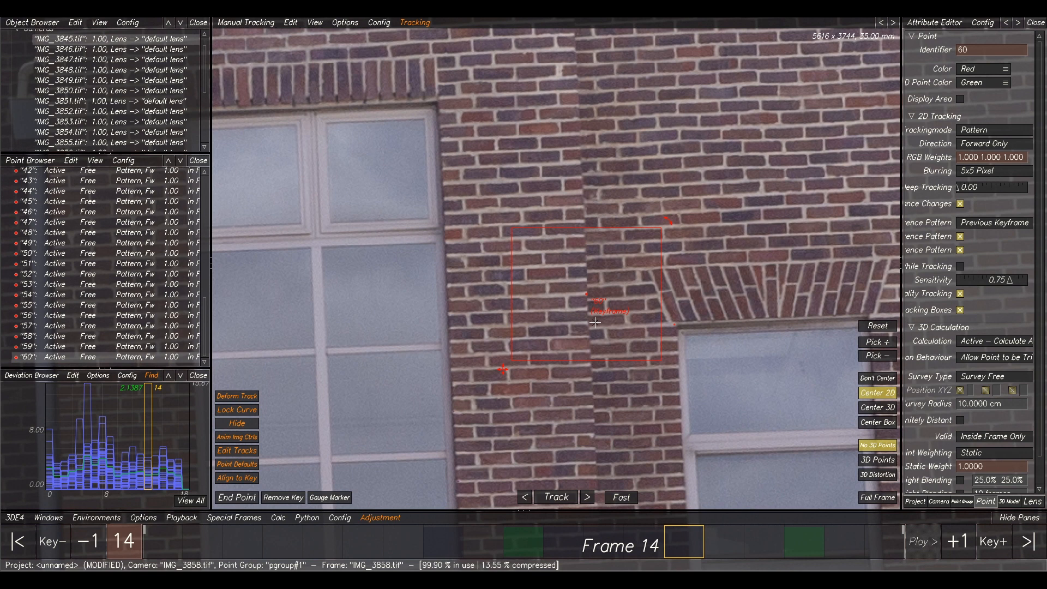
Place point 60 on the tower's brick corner in frame 15 and compare it with frame 14.
key(Right)
middle_drag(523, 358, 565, 179)
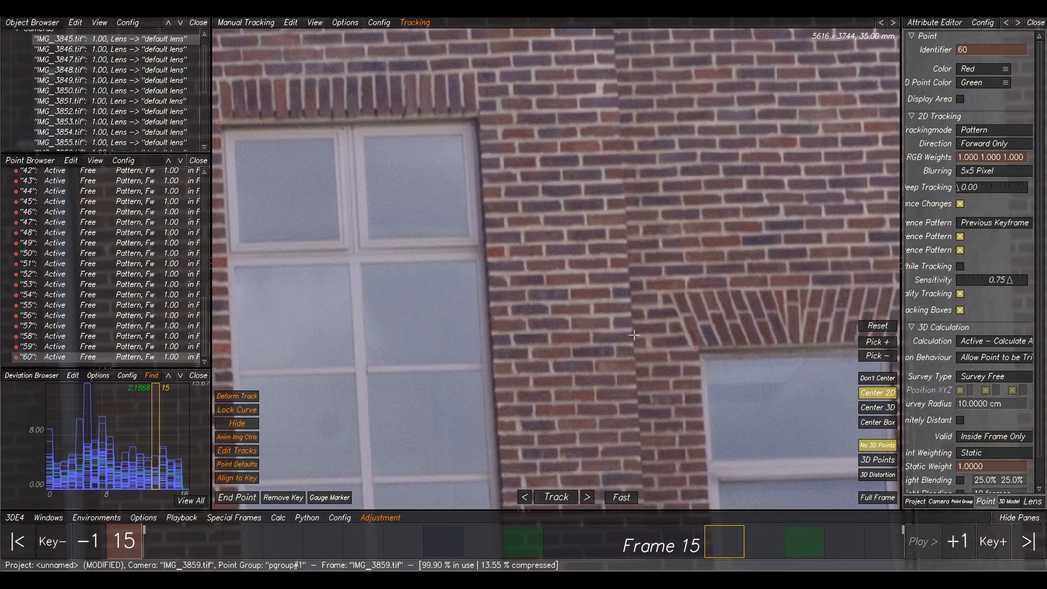
ctrl+click(629, 301)
key(Left)
key(Right)
key(Left)
key(Right)
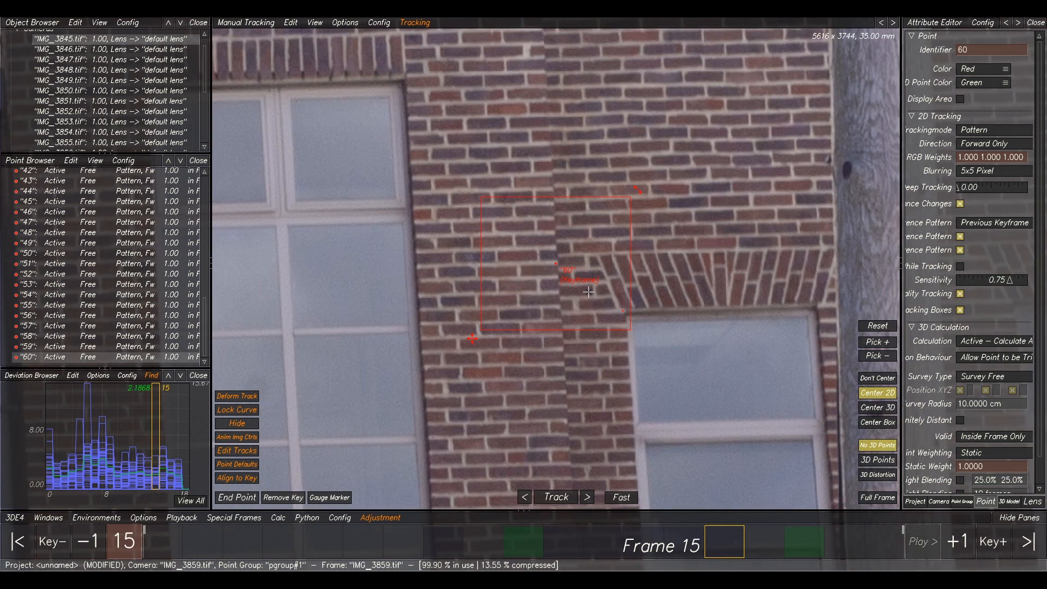
Correct point 60's position in frame 15 to the exact brick course marked in frame 14.
ctrl+click(554, 256)
key(Left)
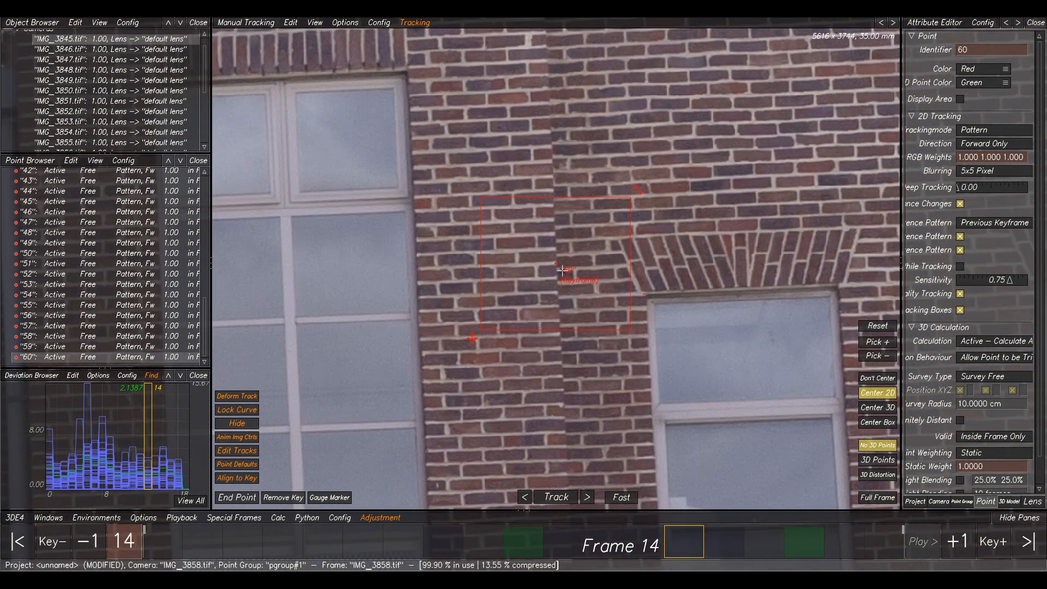
key(Right)
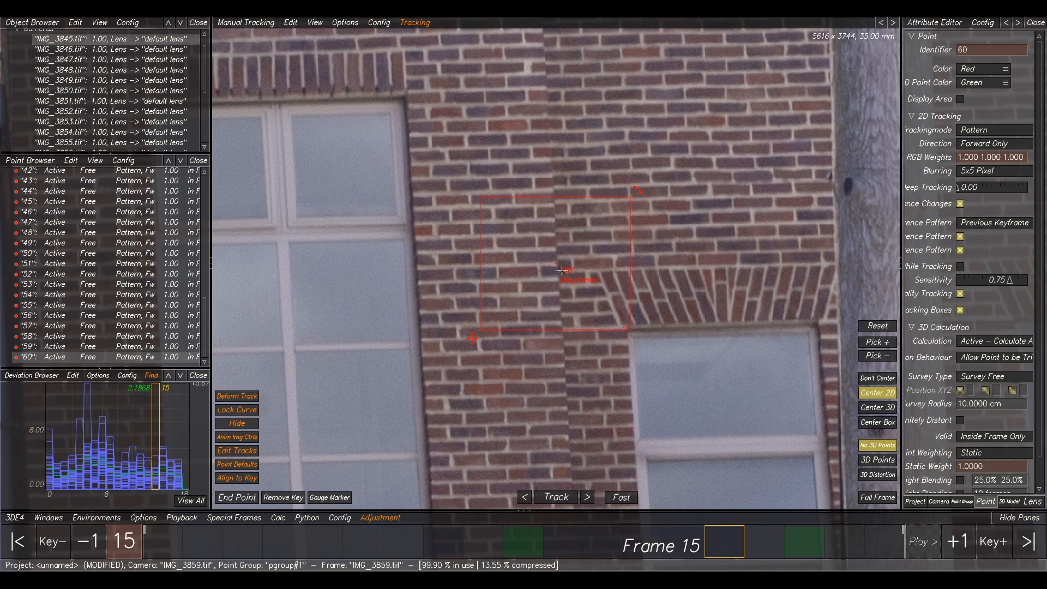
ctrl+click(557, 294)
key(Left)
key(Right)
key(Left)
key(Right)
key(Left)
scroll(569, 305, up, 3)
key(Right)
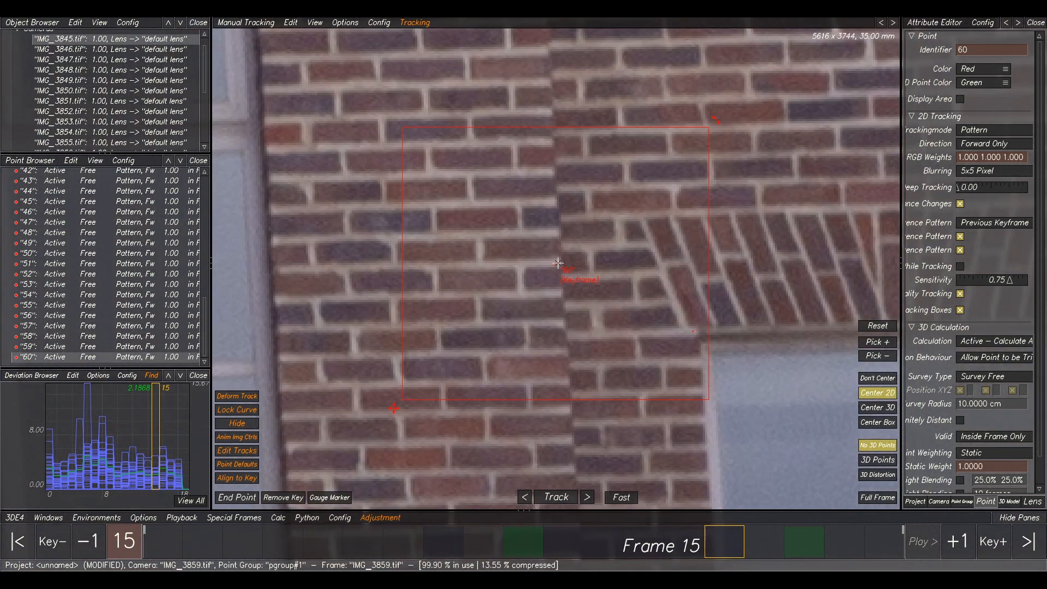
scroll(557, 262, down, 3)
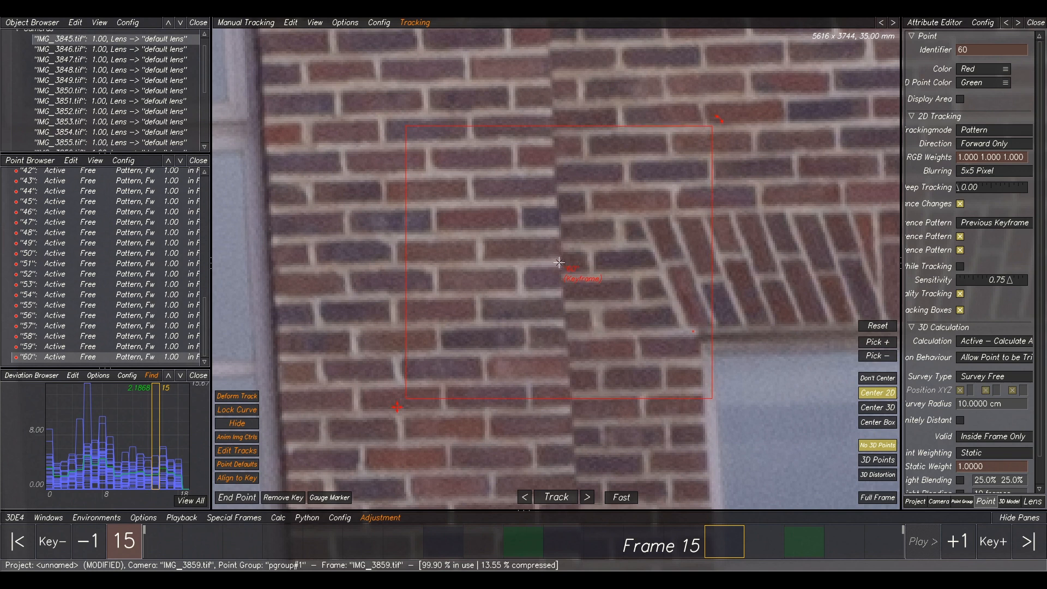
key(Left)
key(Right)
Place point 60 on the tower's brick corner in frame 16, using frame 15 as reference.
key(Right)
scroll(594, 284, down, 3)
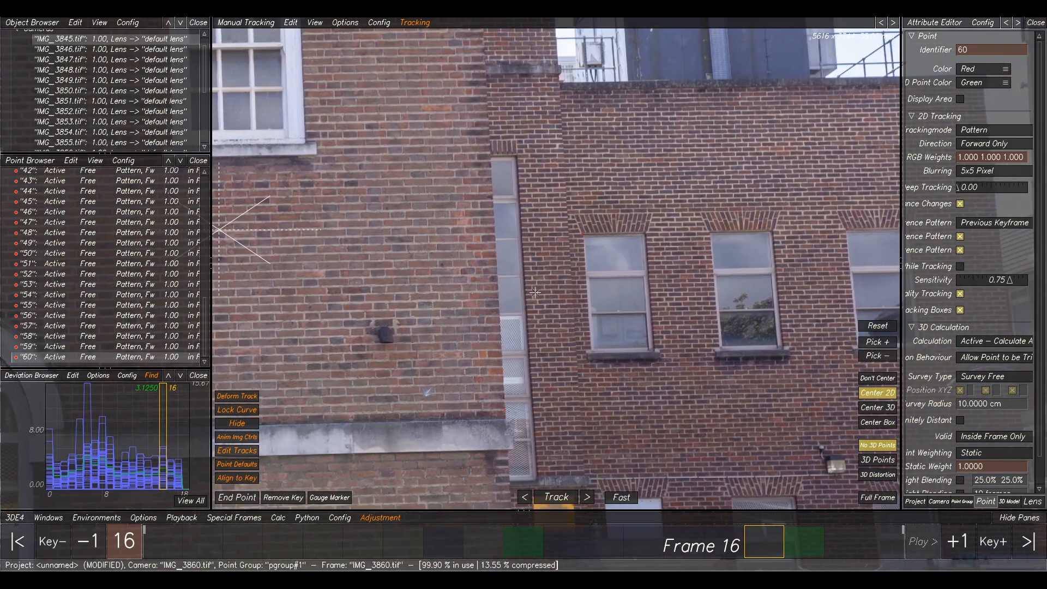
scroll(579, 253, up, 3)
key(Left)
key(Right)
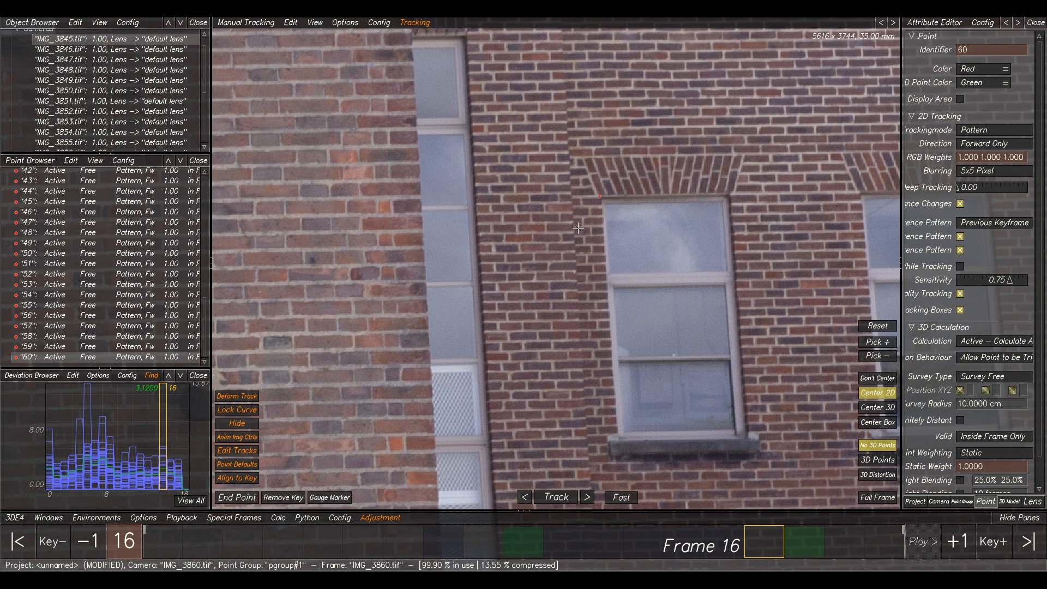
scroll(578, 228, up, 2)
key(Left)
key(Right)
key(Left)
key(Right)
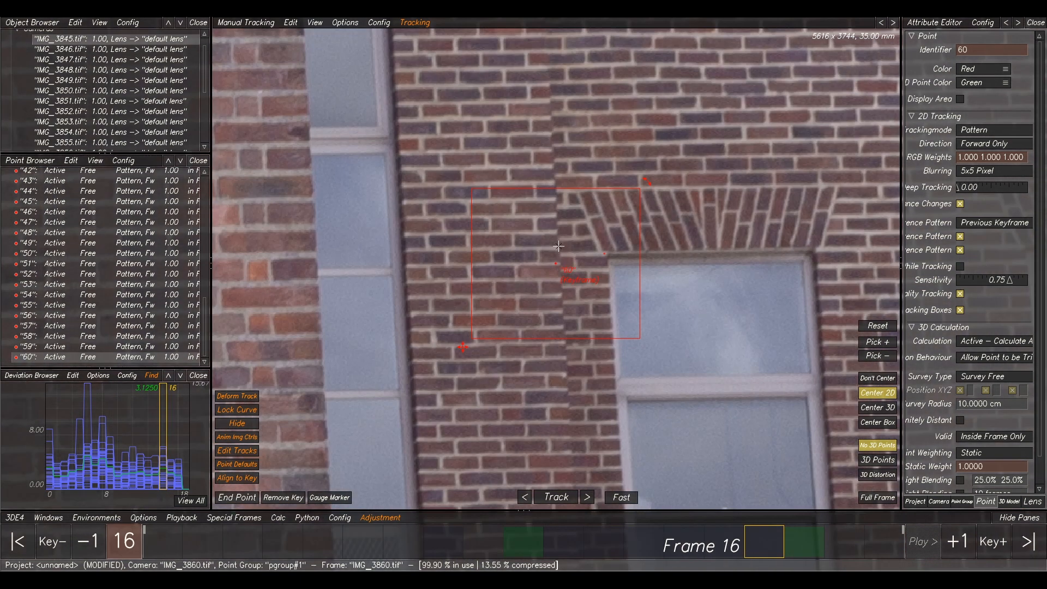
Adjust point 60 in frame 16 until it sits on the same brick as in frame 15.
key(Left)
key(Right)
key(Left)
key(Right)
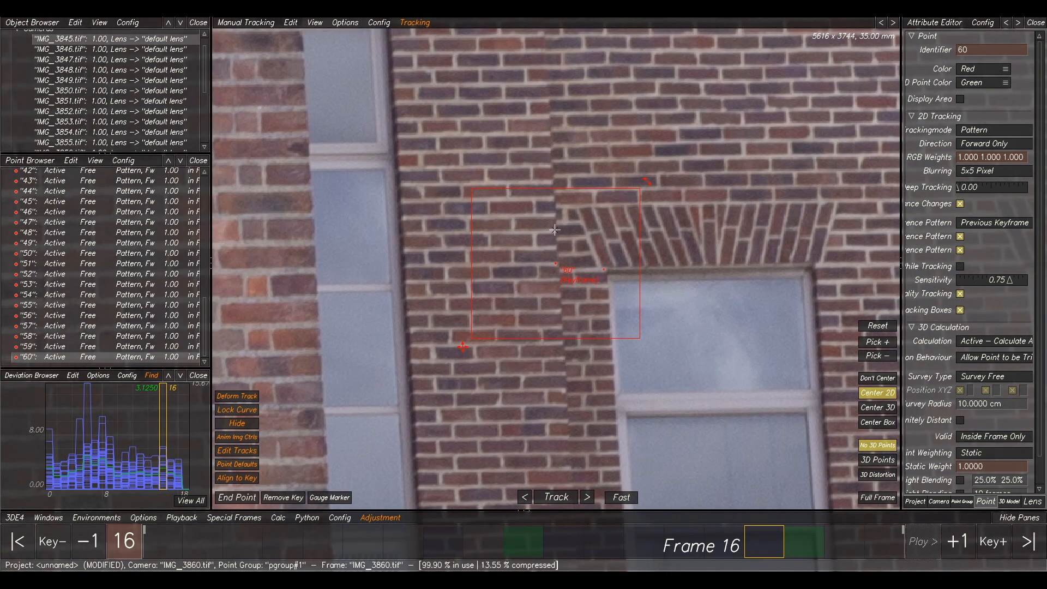
key(Left)
key(Right)
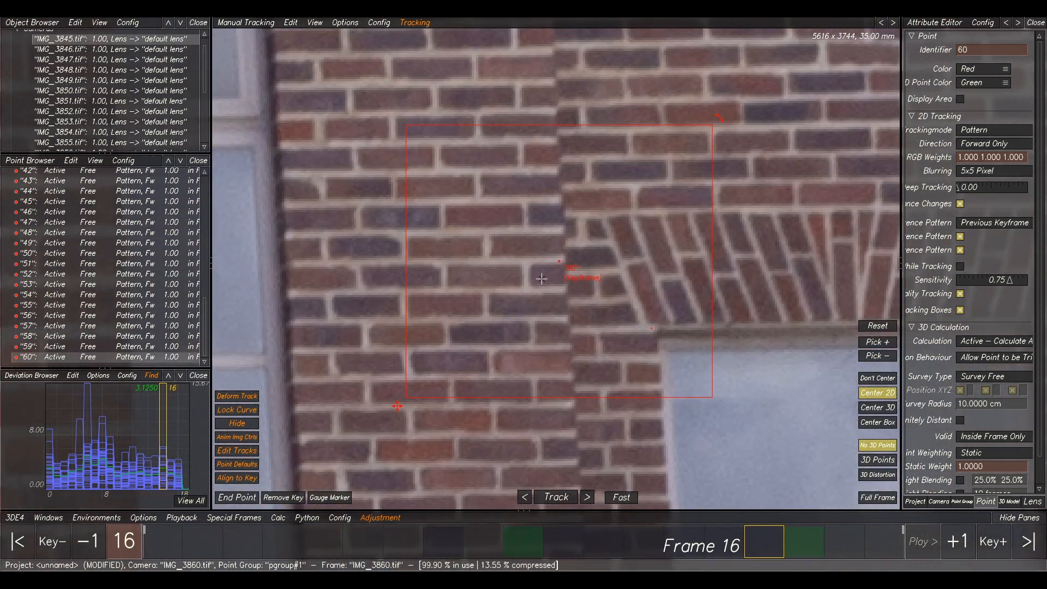
scroll(578, 262, down, 7)
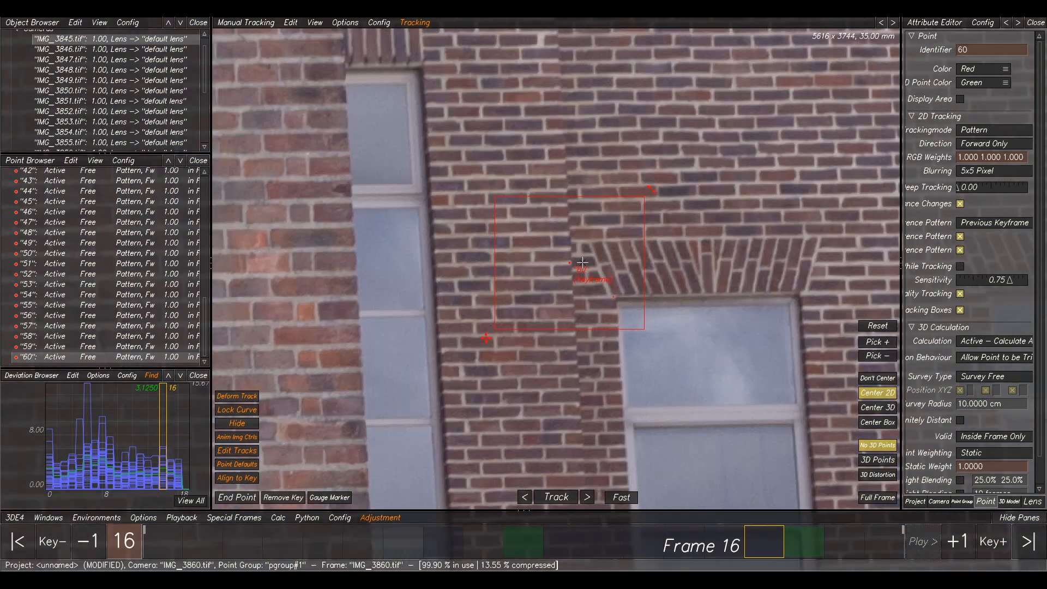
Recalculate the 3D solve with point 60 included and accept the result.
key(Right)
scroll(643, 271, down, 6)
key(Left)
key(Left)
key(Left)
key(Left)
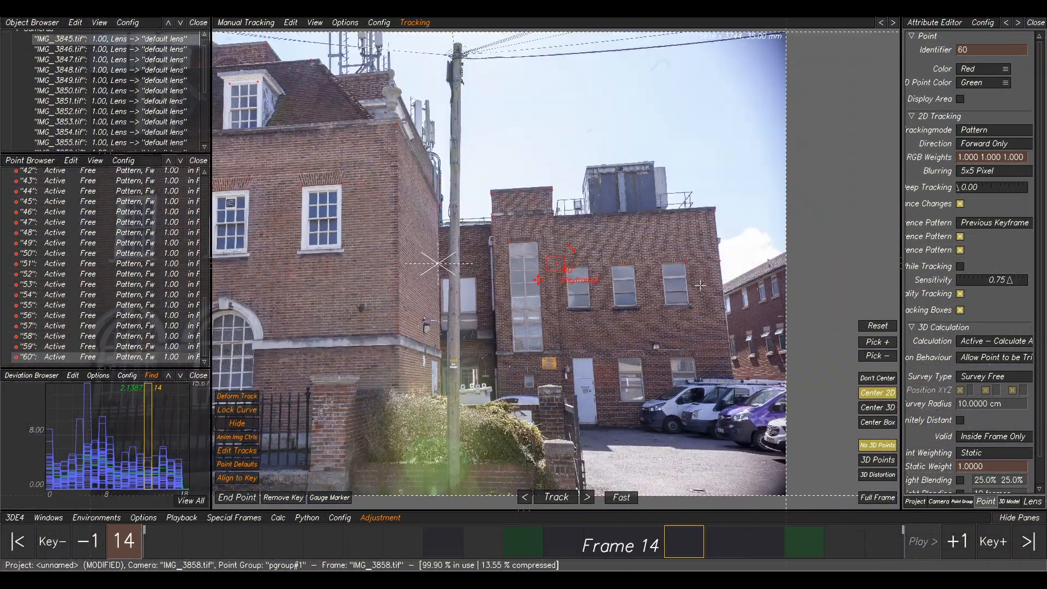
key(alt+c)
click(672, 479)
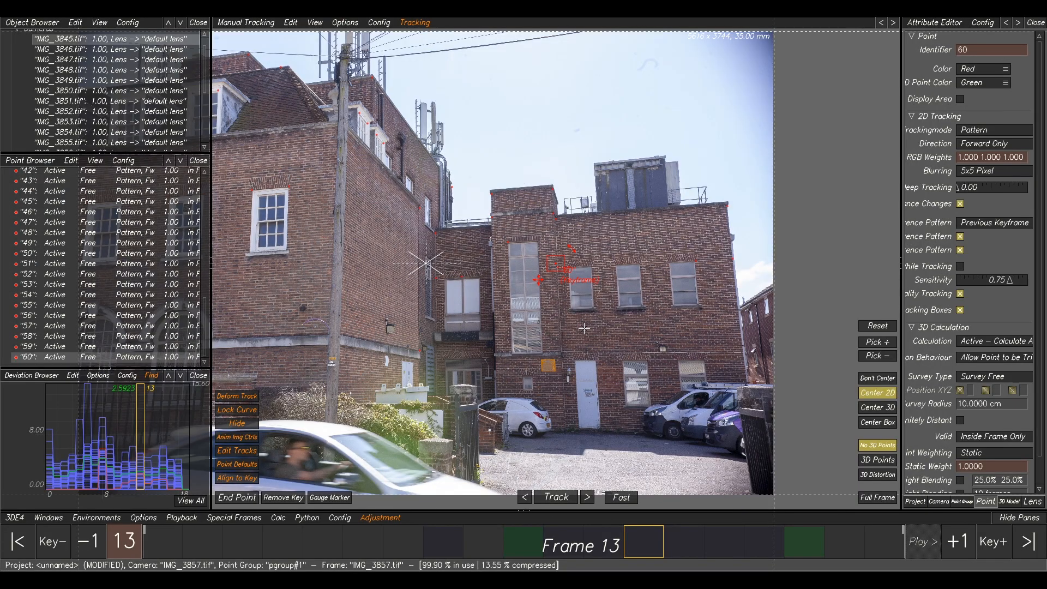
In Lineup on frame 13, select points 51, 54, 56 and 60 around the tower's narrow side face.
key(F2)
scroll(516, 226, up, 3)
drag(503, 199, 540, 376)
middle_drag(503, 356, 534, 335)
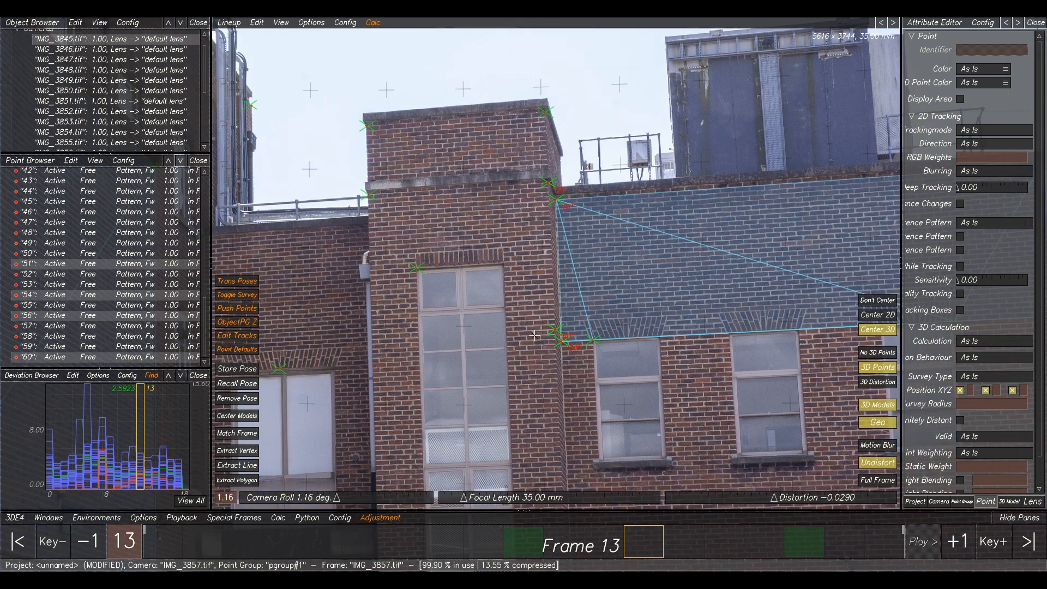
In 3D Orientation, create a legacy mesh from the four selected tower points.
key(F3)
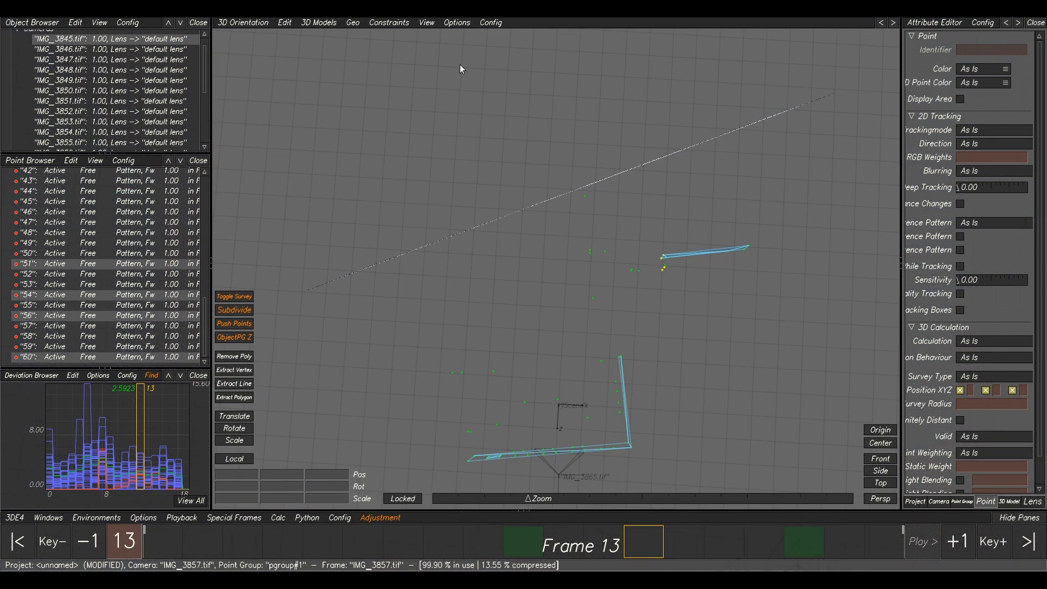
alt+drag(499, 286, 683, 203)
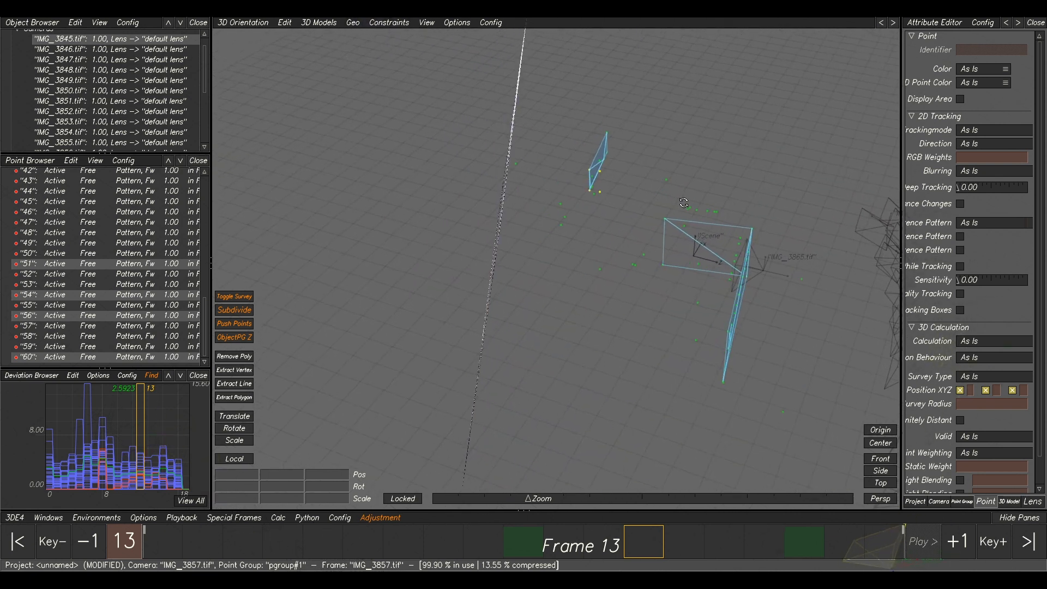
click(354, 25)
mouse_move(355, 35)
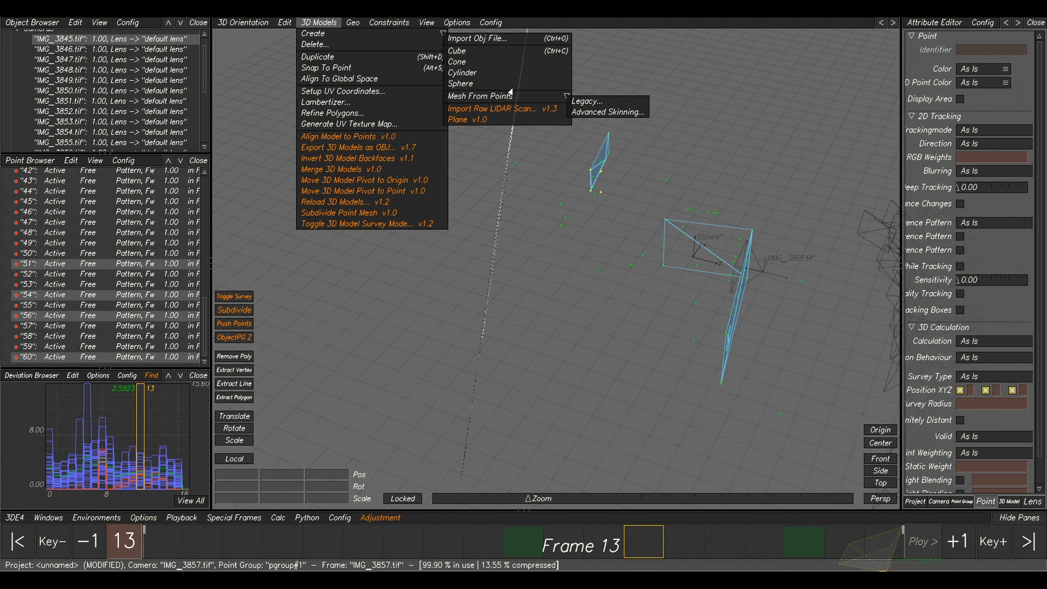
click(586, 102)
click(571, 313)
middle_drag(597, 292, 527, 251)
middle_drag(588, 321, 576, 290)
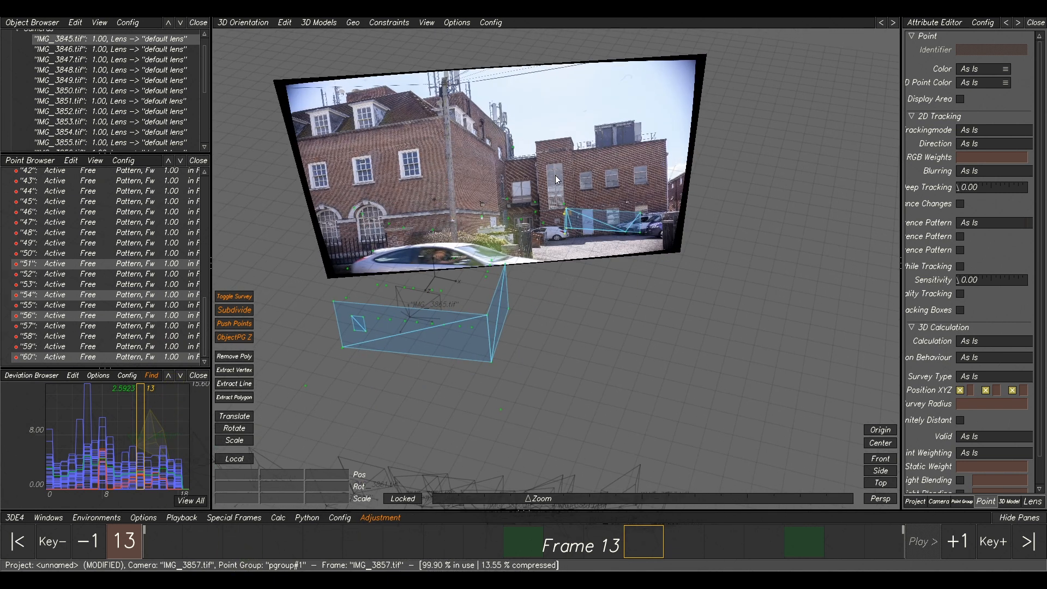
Check the new mesh against the frame 13 photo in Lineup and clear the point selection.
key(F5)
middle_drag(530, 313, 568, 280)
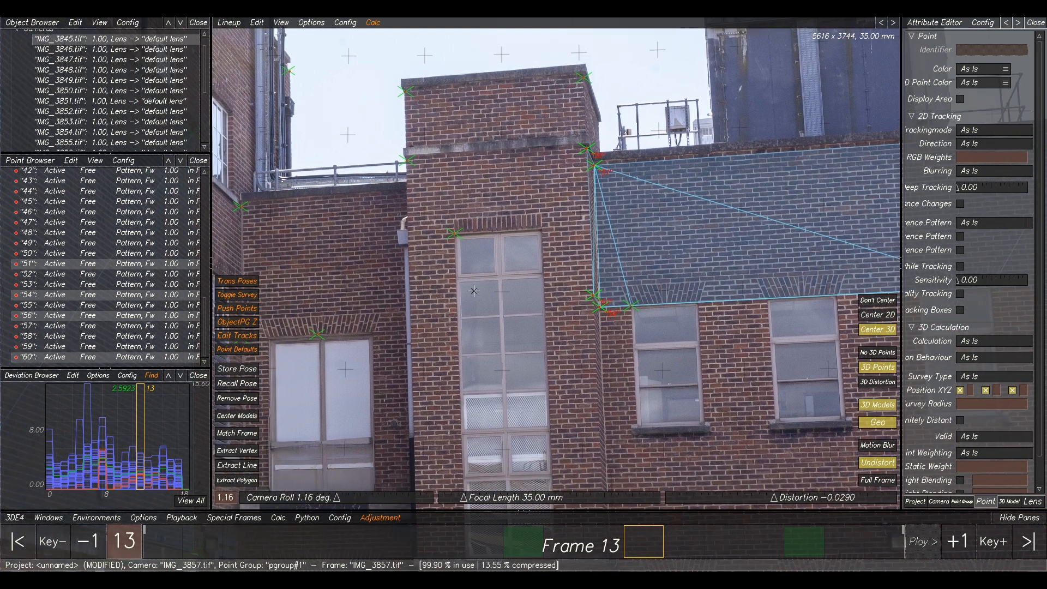
scroll(418, 302, down, 1)
middle_drag(418, 302, 444, 294)
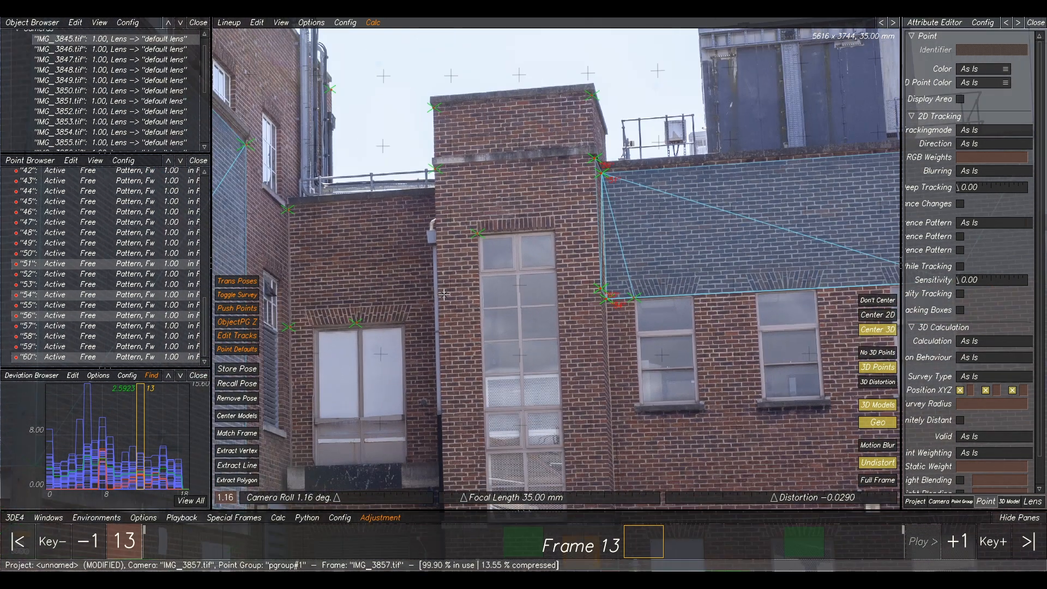
click(444, 294)
scroll(573, 287, up, 4)
middle_drag(534, 285, 674, 285)
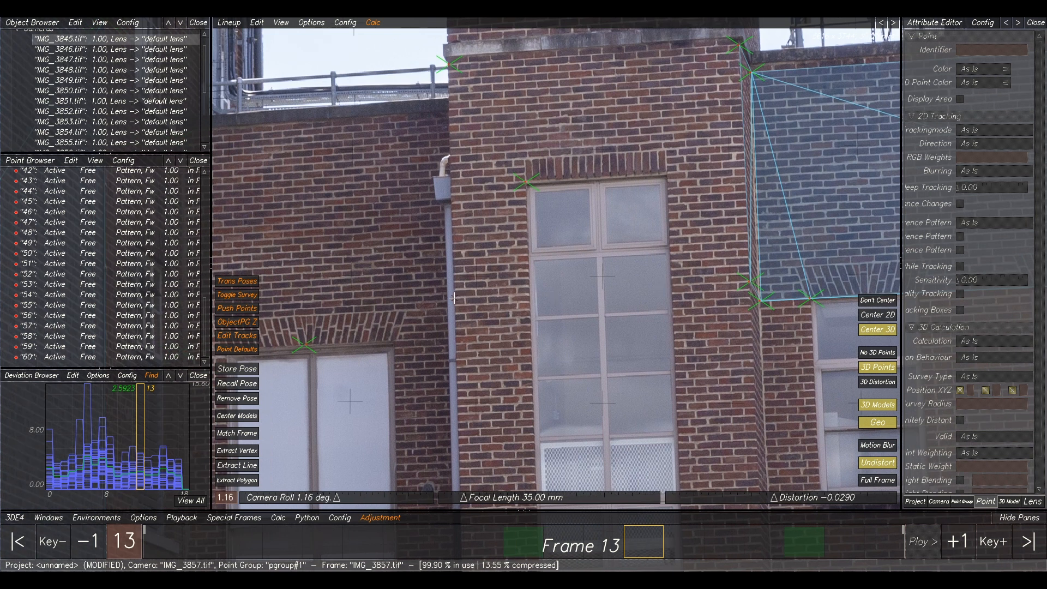
In Manual Tracking, add a new point on the tower's brick corner beside the drainpipe in frame 13.
key(F2)
middle_drag(487, 283, 522, 280)
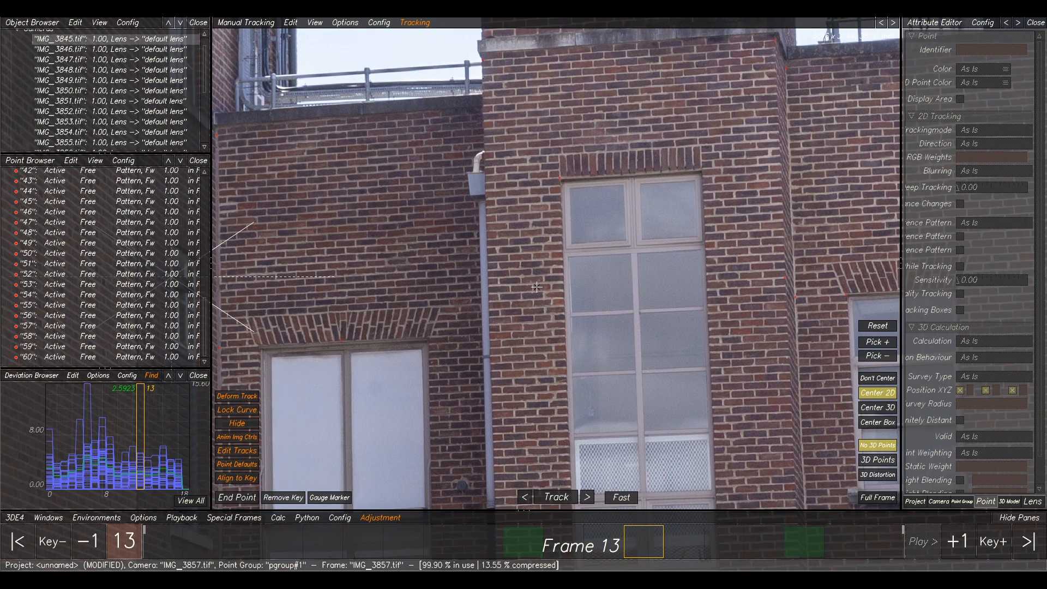
ctrl+click(488, 286)
middle_drag(588, 296, 534, 291)
right_drag(534, 290, 543, 290)
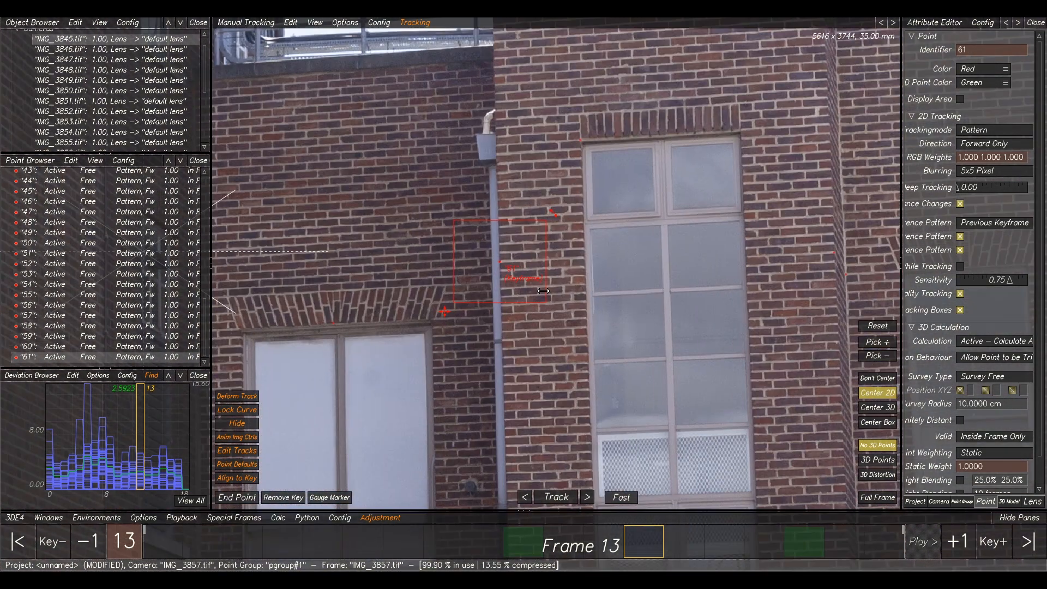
right_drag(492, 259, 506, 268)
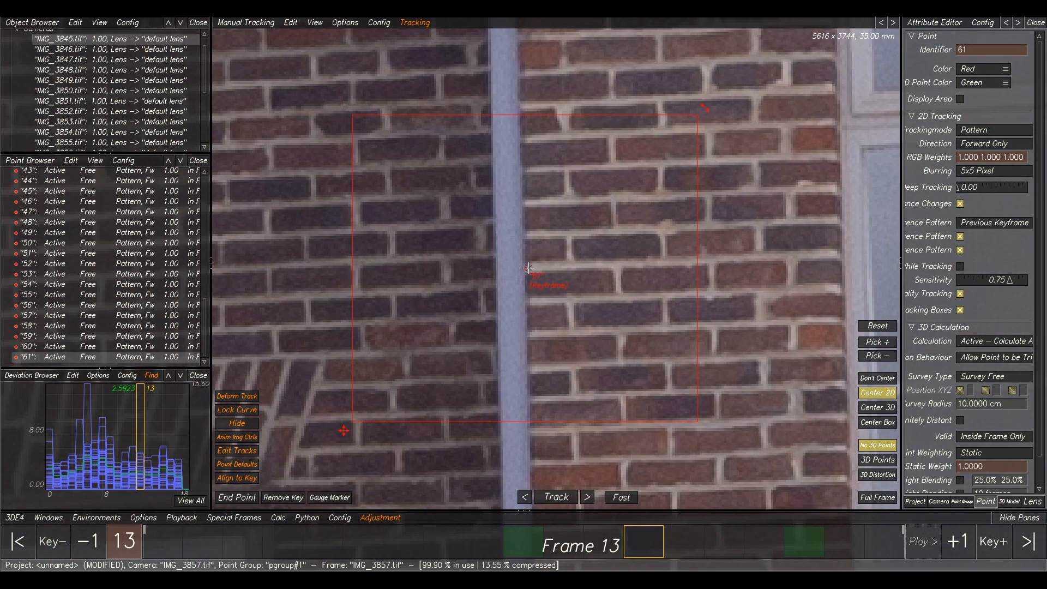
mouse_move(569, 306)
right_down()
mouse_move(531, 320)
mouse_move(567, 304)
right_up()
Place point 61 on the same drainpipe-side tower corner in frame 12, refining it against frame 13.
key(Left)
key(Right)
key(Left)
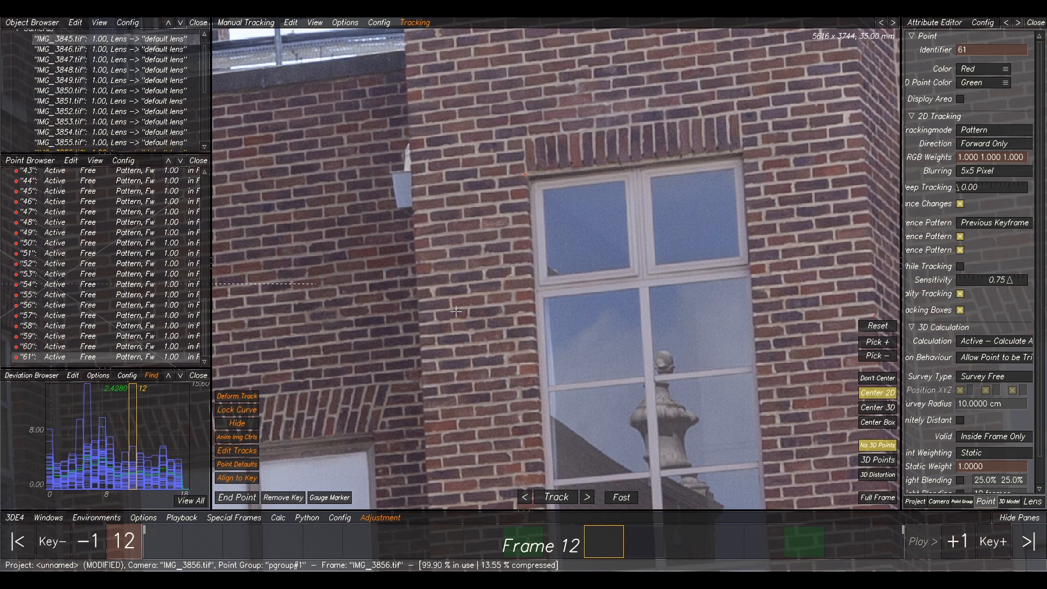
ctrl+click(420, 324)
key(Right)
key(Left)
right_drag(551, 272, 560, 267)
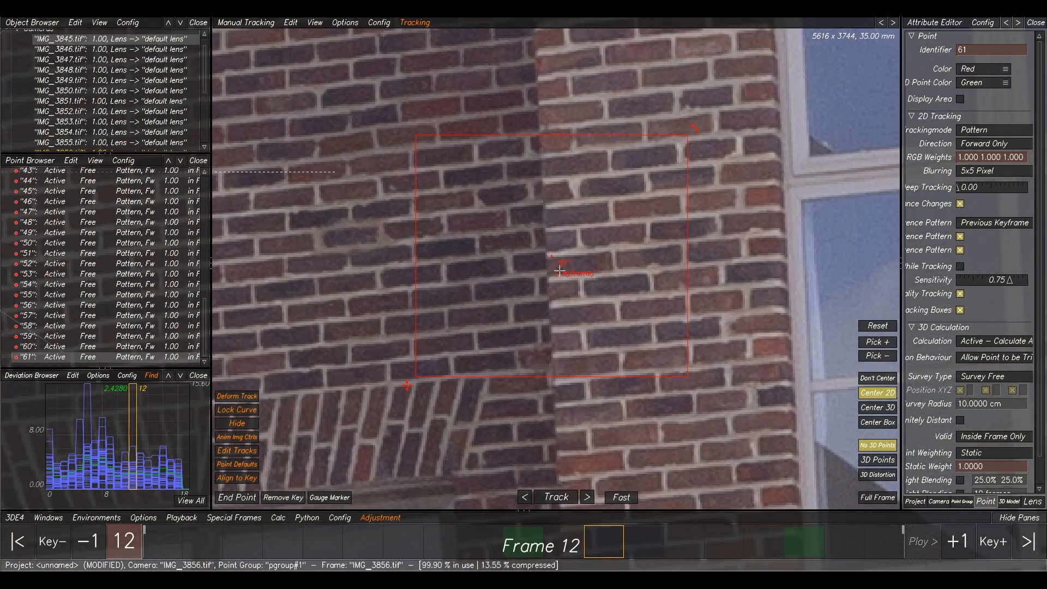
key(Right)
key(Left)
ctrl+click(555, 263)
key(Right)
key(Left)
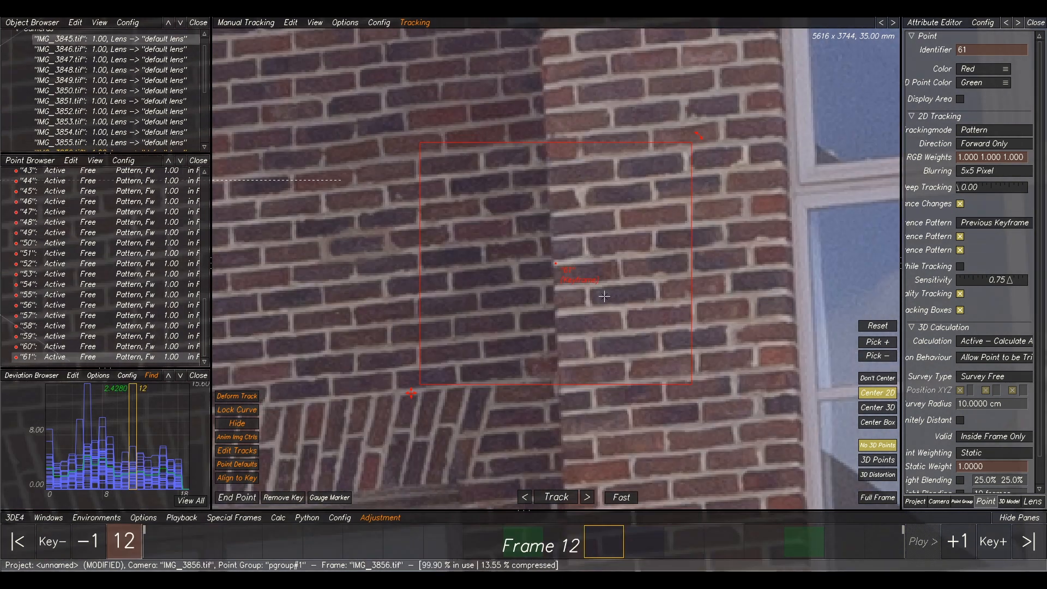
Place point 61 on the drainpipe-side tower corner in frame 10, matching the brickwork seen in frames 11 and 12.
key(Left)
key(Right)
key(Left)
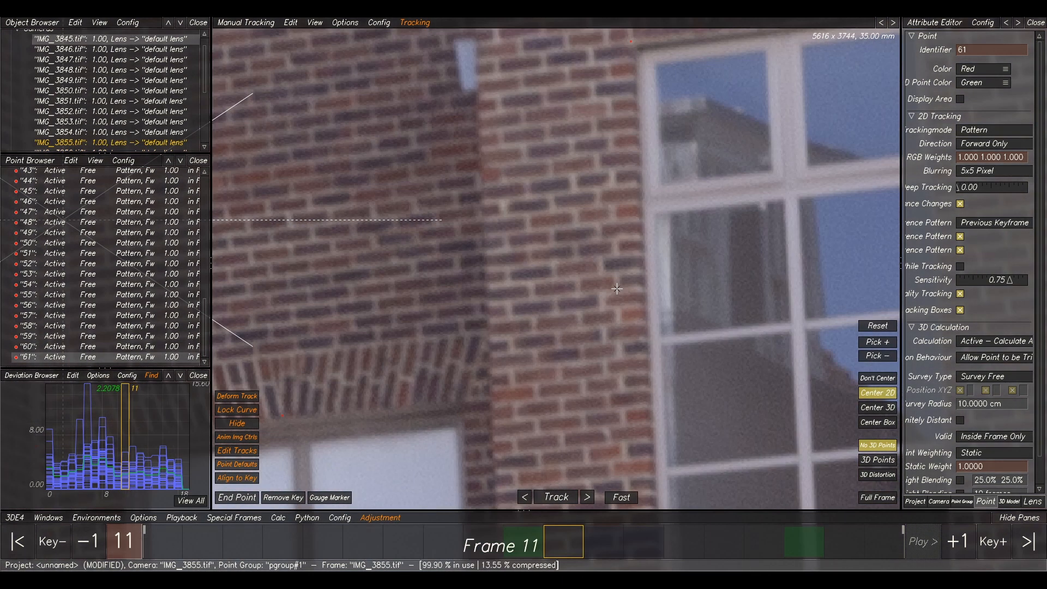
key(Right)
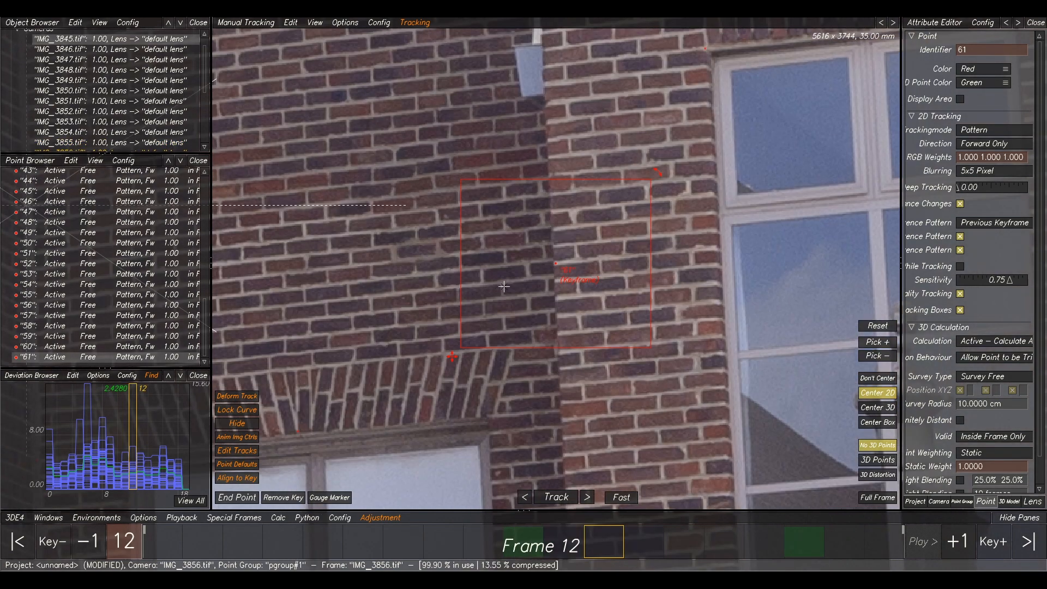
key(Left)
key(Left)
key(Right)
key(Left)
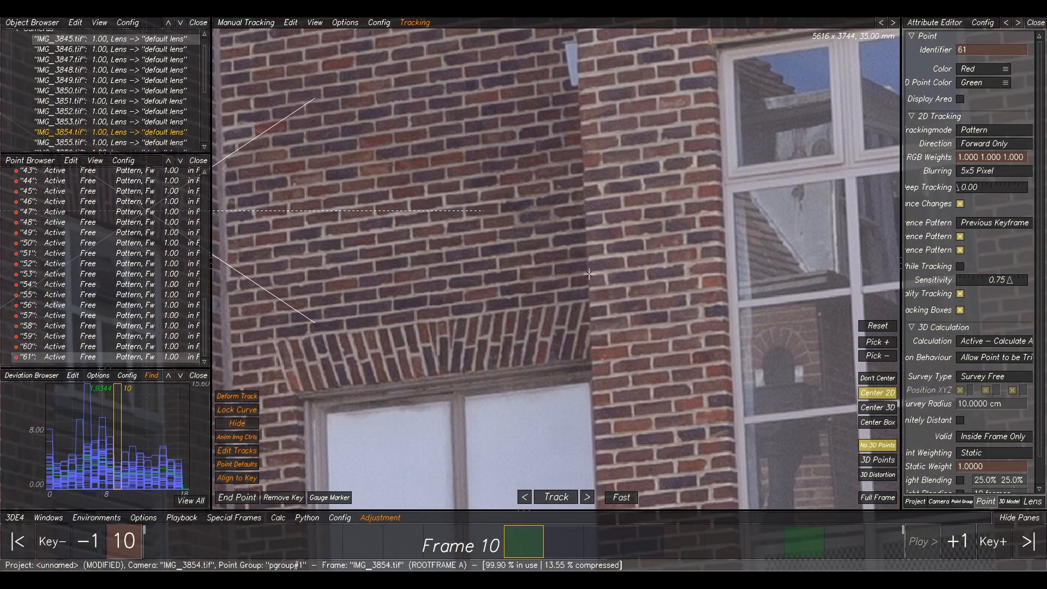
key(Right)
key(Left)
key(Right)
key(Left)
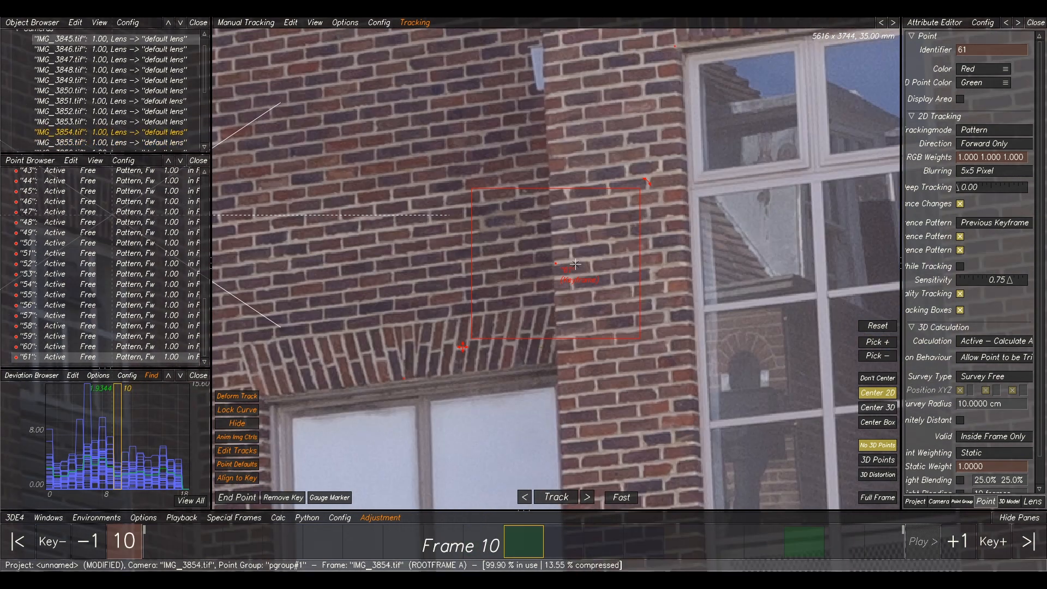
Place point 61 roughly on the tower's brick corner beside the boarded window in frame 9.
key(Left)
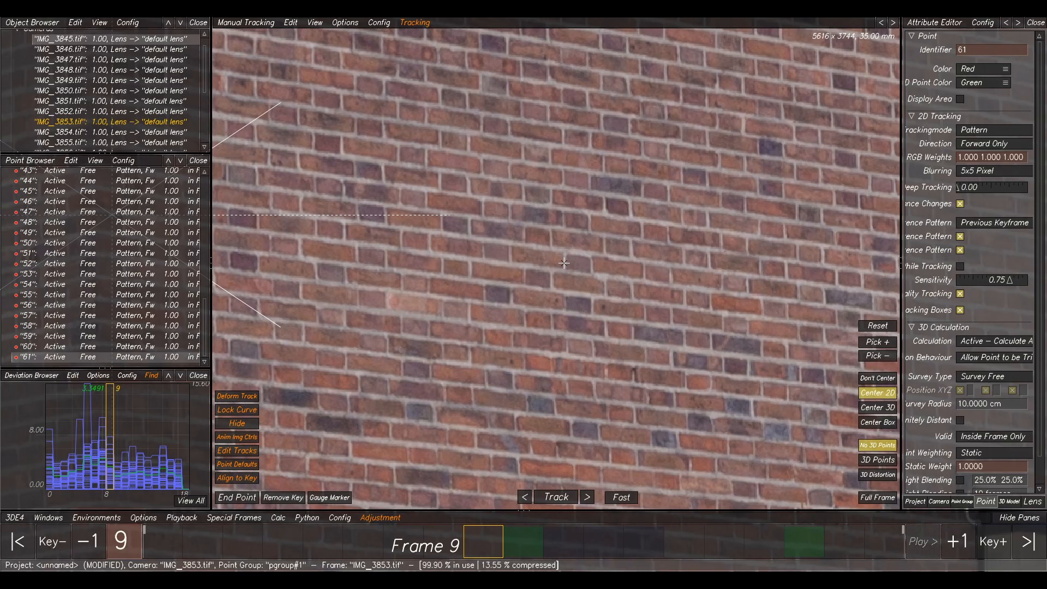
scroll(422, 285, down, 6)
scroll(421, 285, up, 10)
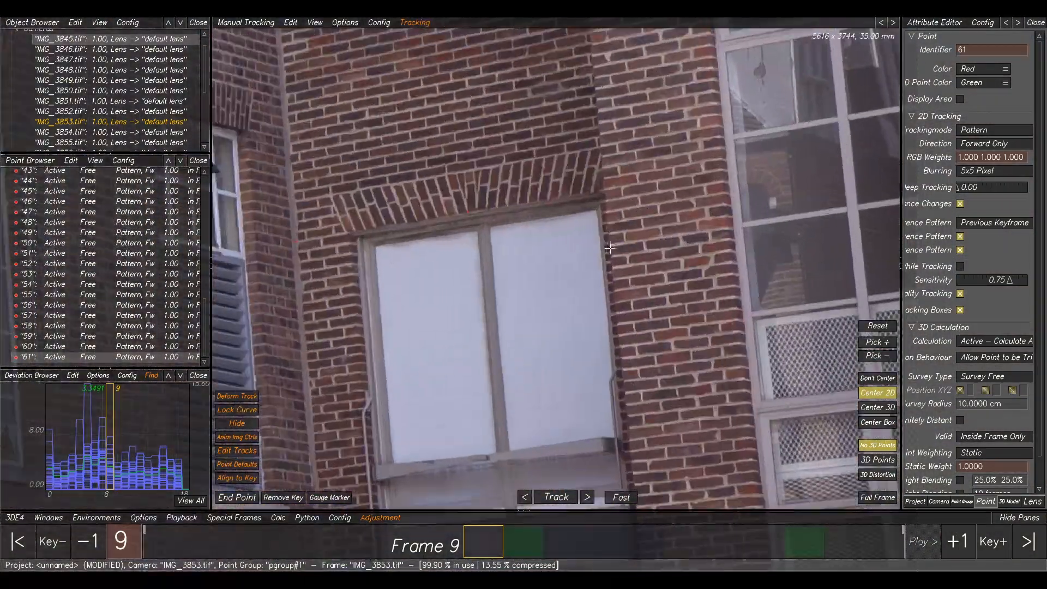
ctrl+click(613, 245)
key(Right)
key(Left)
key(Right)
key(Left)
Move point 61 in frame 9 up the tower corner to just above the window arch, comparing it with frame 10.
ctrl+click(549, 196)
key(Right)
key(Left)
key(Right)
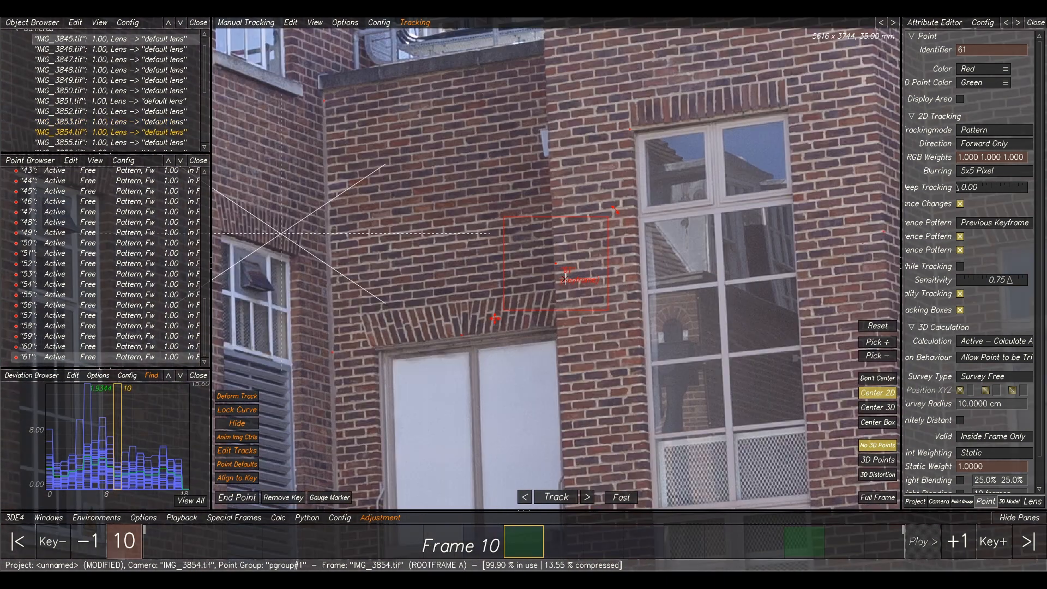
key(Left)
ctrl+click(550, 222)
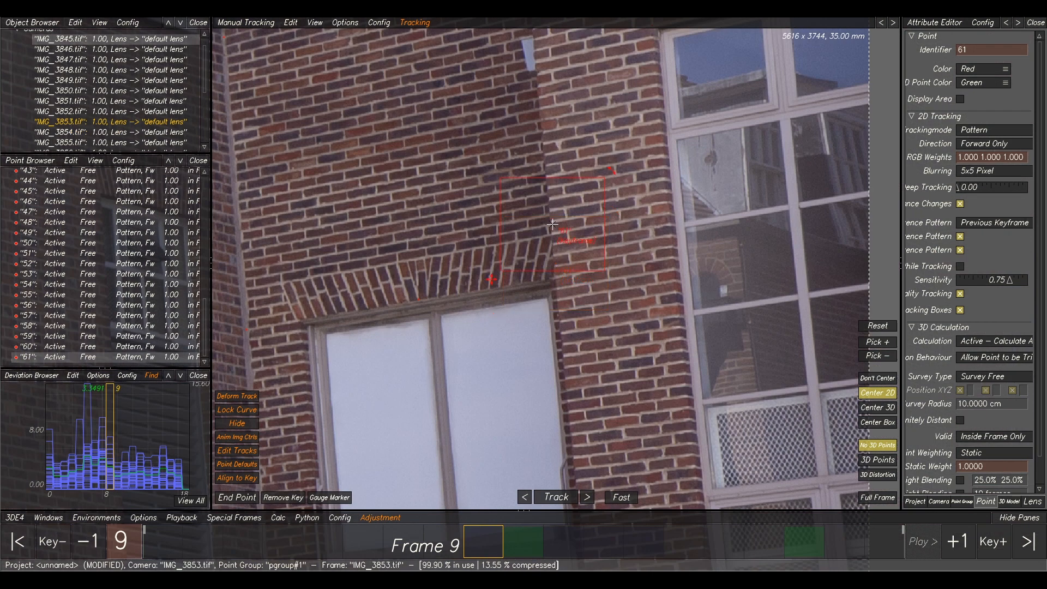
key(Right)
key(Left)
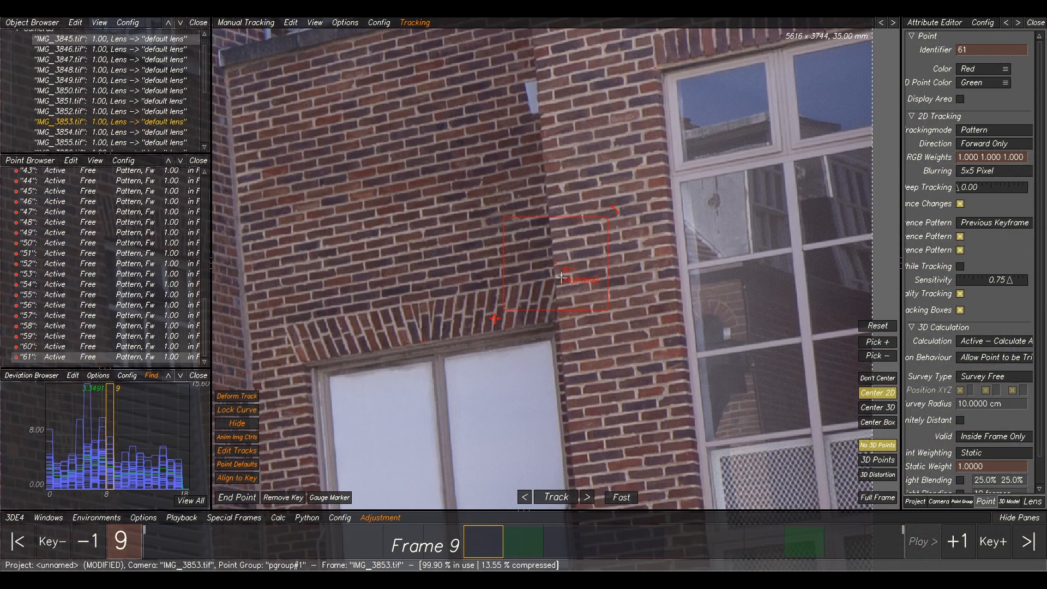
Raise point 61 slightly along the tower corner in frame 9 after comparing the brick courses closely with frame 10.
scroll(567, 280, up, 3)
key(Right)
key(Left)
key(Right)
key(Left)
key(Right)
key(Left)
key(Right)
key(Left)
key(Right)
key(Left)
key(Right)
key(Left)
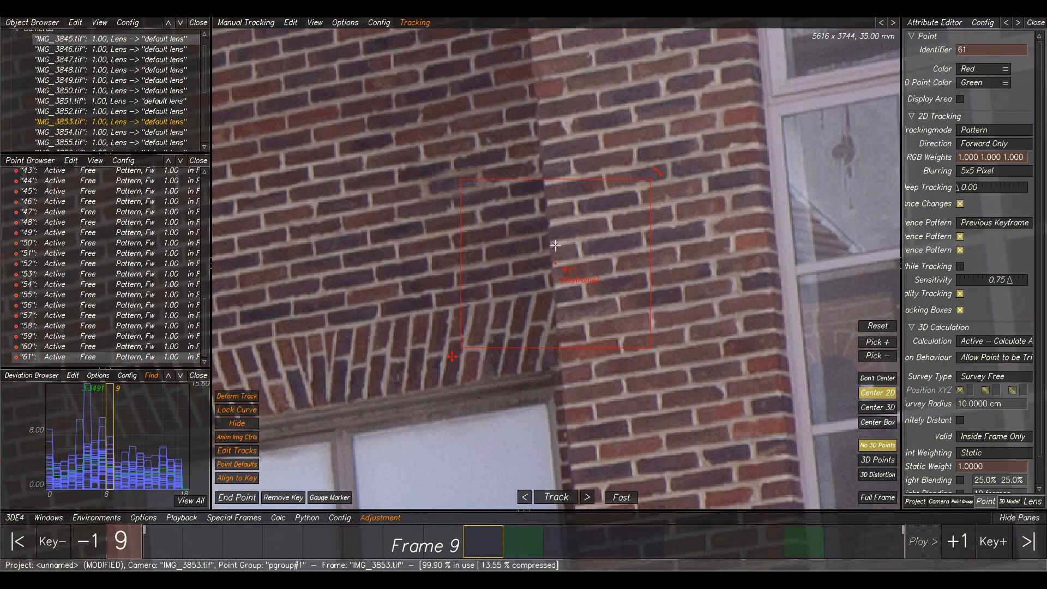
key(Right)
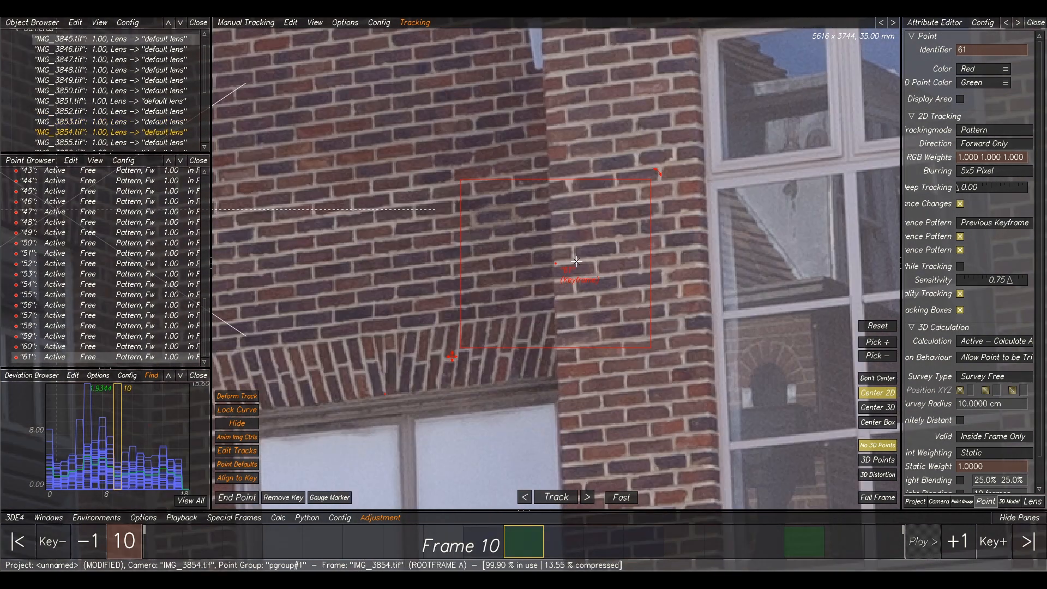
key(Left)
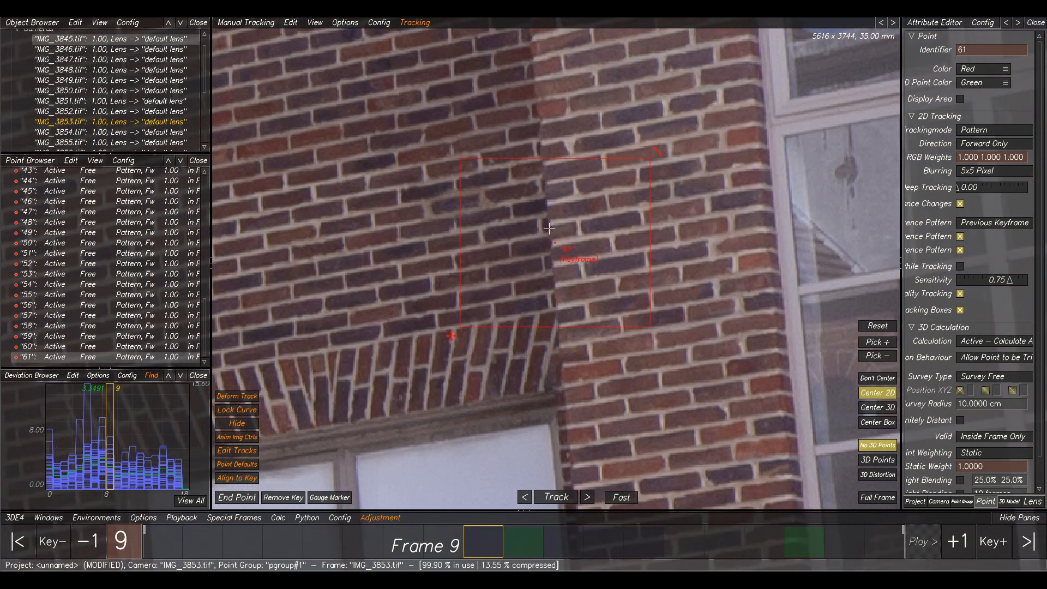
Move point 61 higher above the window arch in frame 9, checking its brick course against frames 10 to 12.
key(Right)
key(Left)
key(Right)
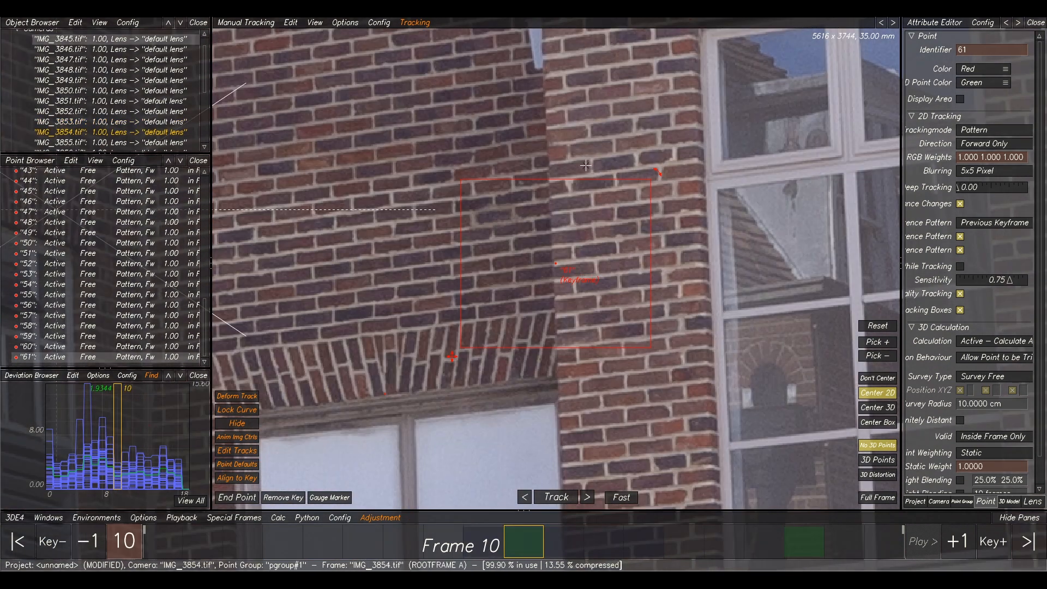
key(Left)
key(Right)
key(Left)
key(Right)
key(Left)
key(Right)
key(Right)
key(Right)
key(Left)
key(Left)
key(Left)
key(Right)
key(Left)
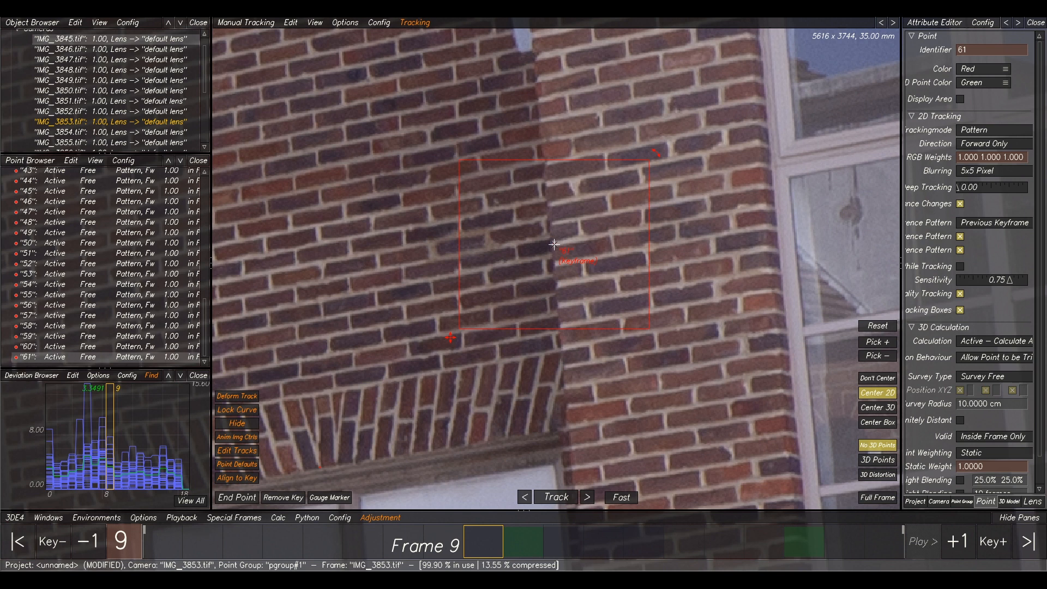
Examine the brick courses around point 61 in frames 9, 10 and 11, both close up and with the whole tower in view.
key(Right)
key(Left)
key(Right)
key(Right)
key(Left)
key(Left)
key(Right)
key(Left)
key(Right)
scroll(599, 257, down, 3)
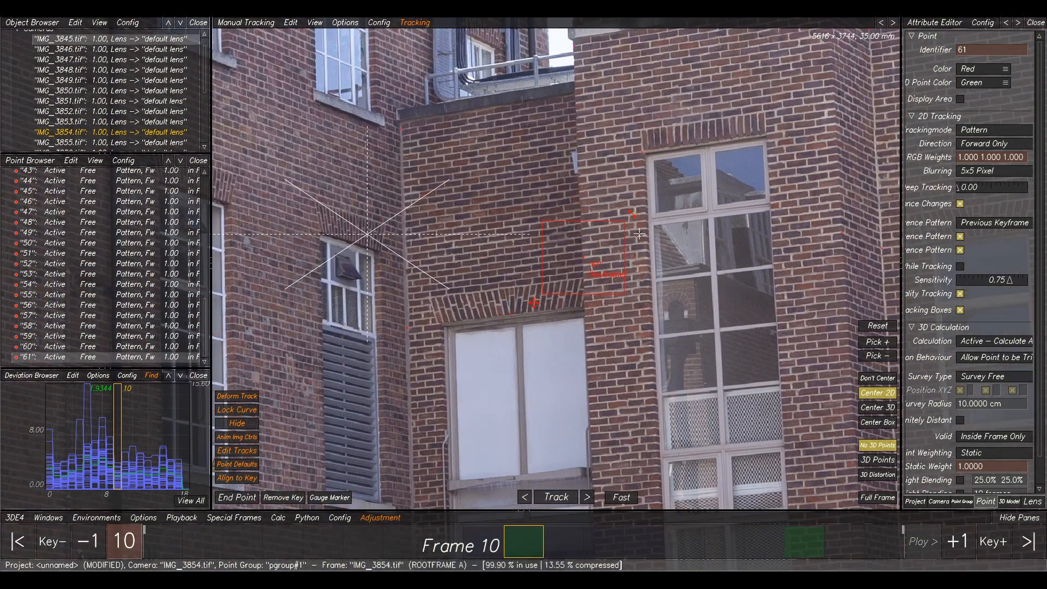
key(Right)
key(Left)
key(Left)
key(Right)
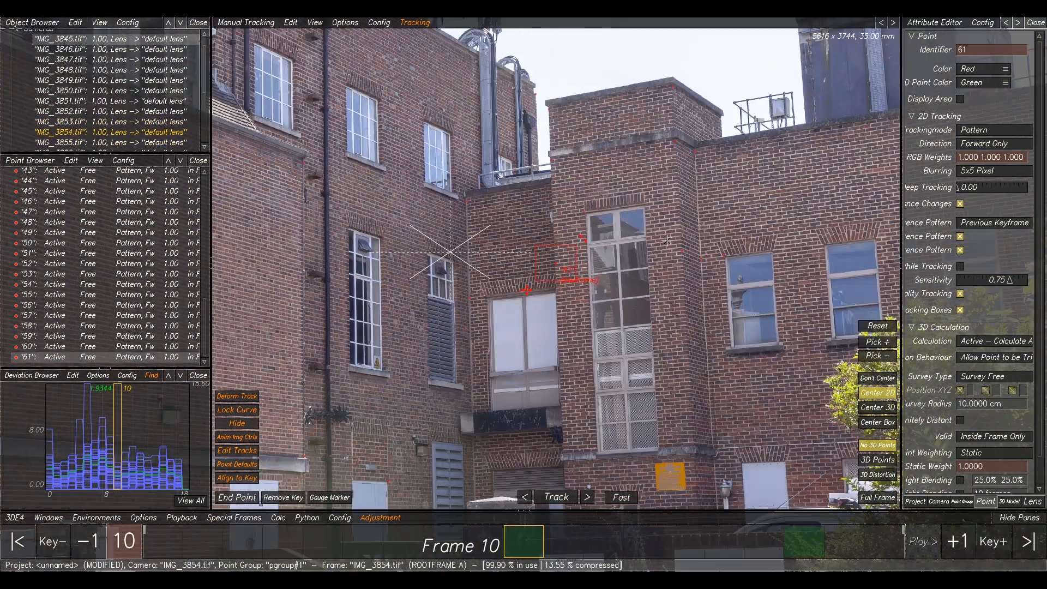
key(Left)
key(Right)
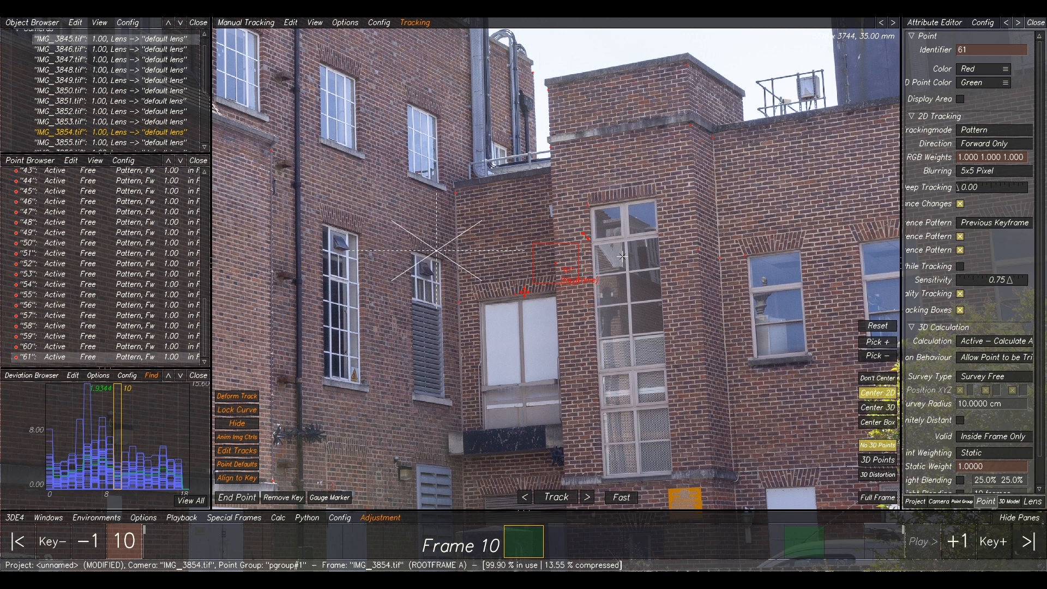
scroll(623, 255, up, 4)
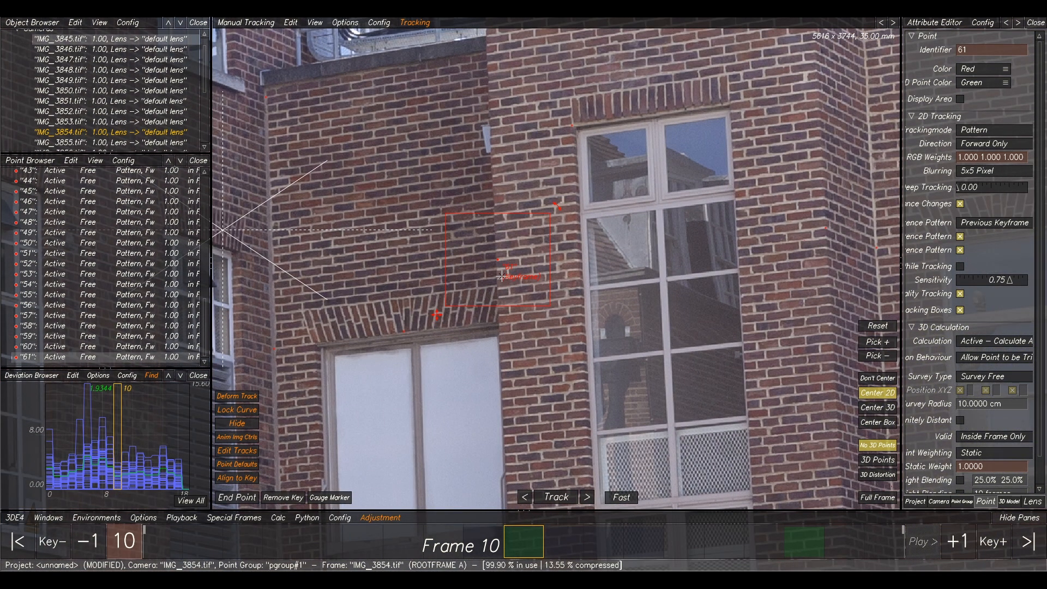
Lower point 61 along the tower corner in frame 9 to bring it closer to the window arch, as in frame 10.
key(Left)
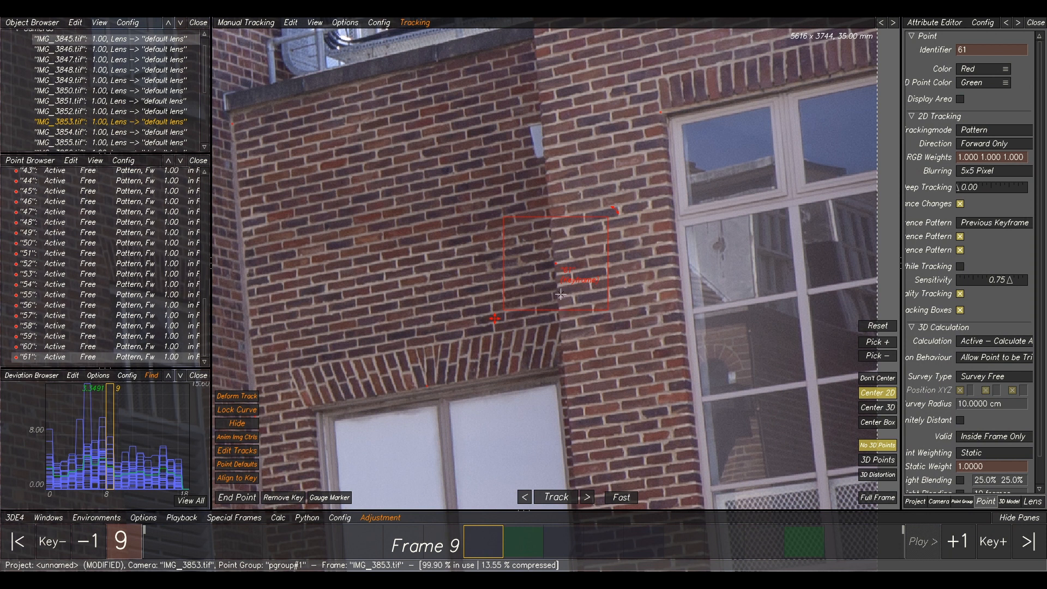
key(Right)
key(Left)
key(Right)
key(Left)
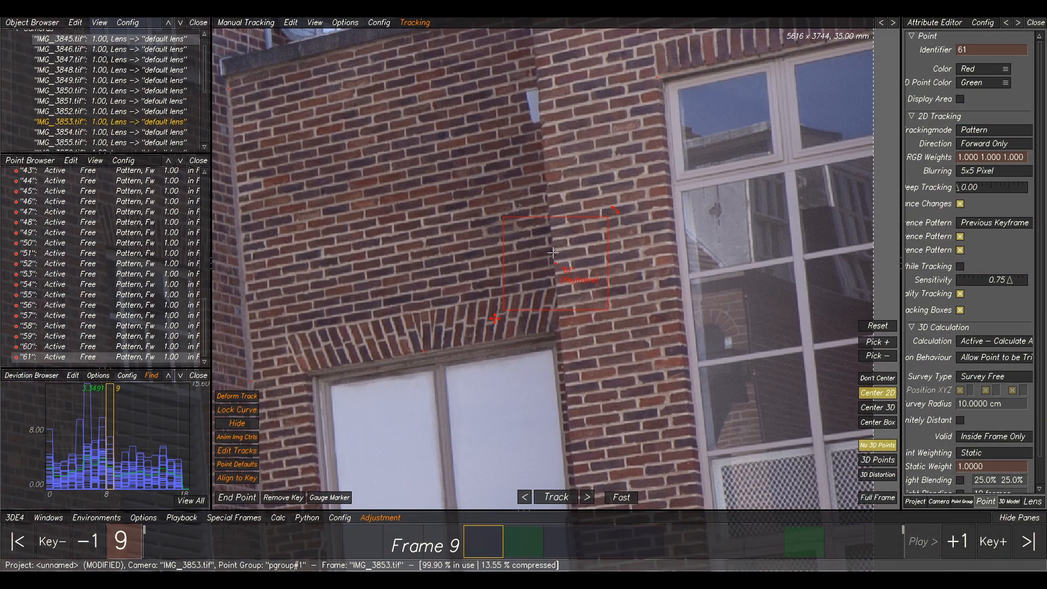
key(Right)
key(Left)
Fine-tune point 61 onto the matching mortar joint of the corner in frame 9, using frame 10 as reference.
scroll(586, 267, up, 3)
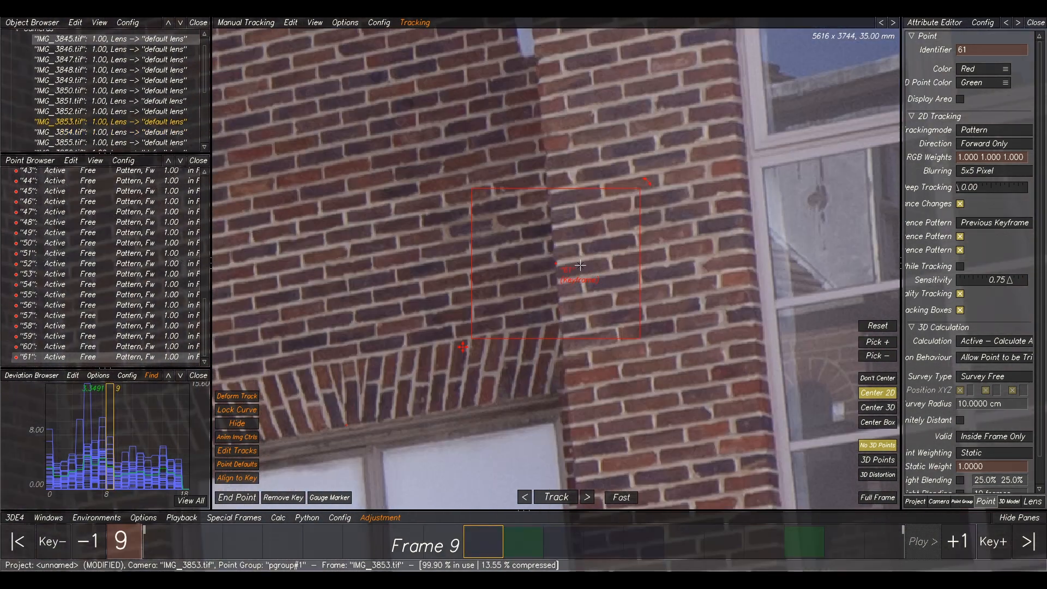
key(Right)
key(Left)
key(Right)
key(Left)
key(Right)
key(Left)
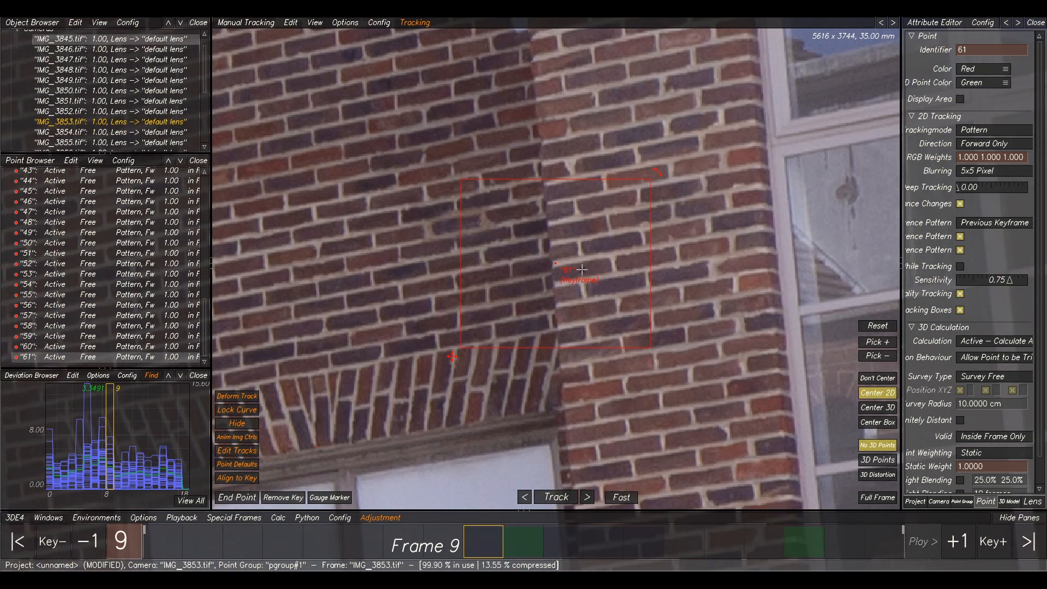
key(Right)
key(Left)
key(Right)
key(Left)
key(Right)
key(Left)
key(Right)
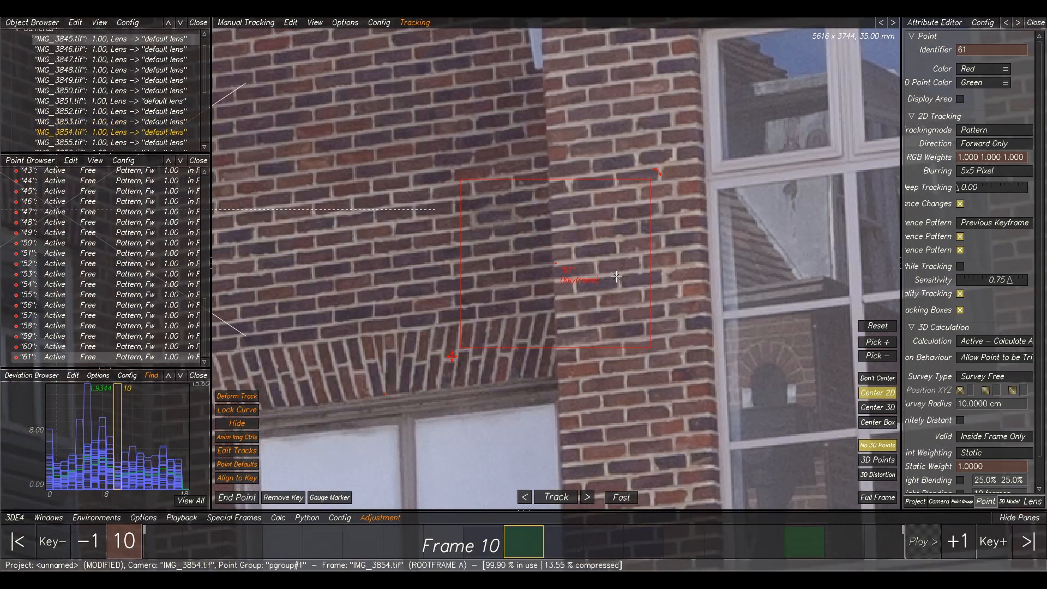
key(Left)
Place point 61 on the brick corner right beside the drainpipe in frame 8, comparing it with frames 9 and 10.
scroll(616, 277, down, 2)
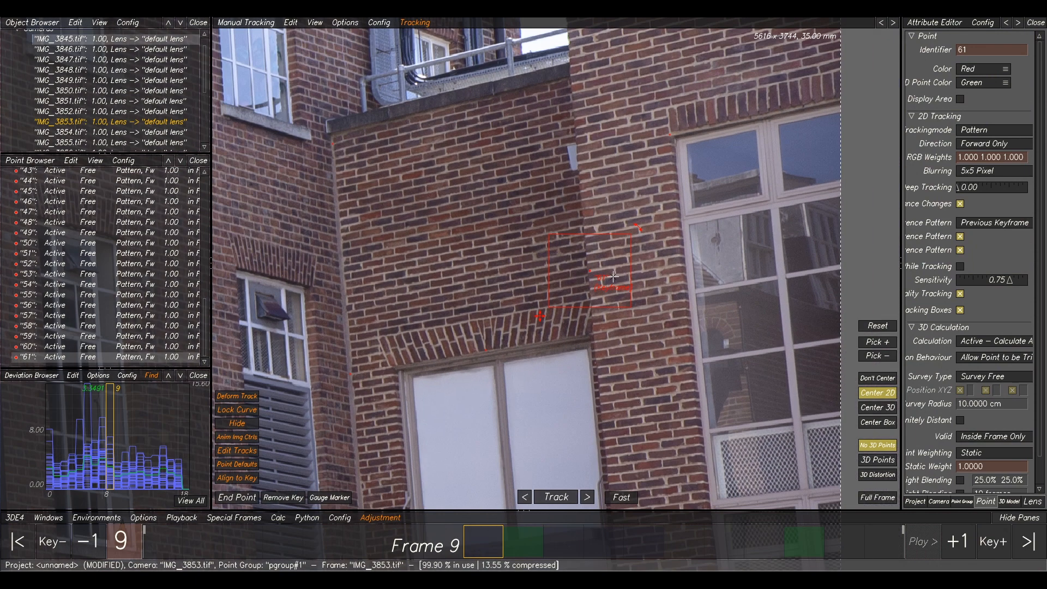
scroll(562, 340, up, 5)
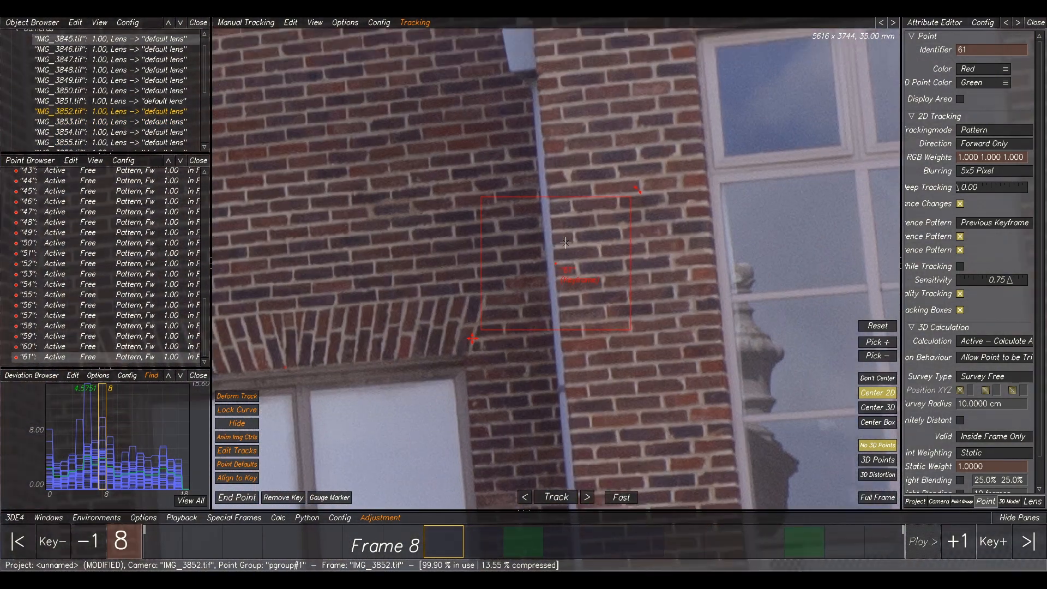
key(Right)
key(Left)
key(Right)
key(Right)
key(Left)
key(Left)
key(Right)
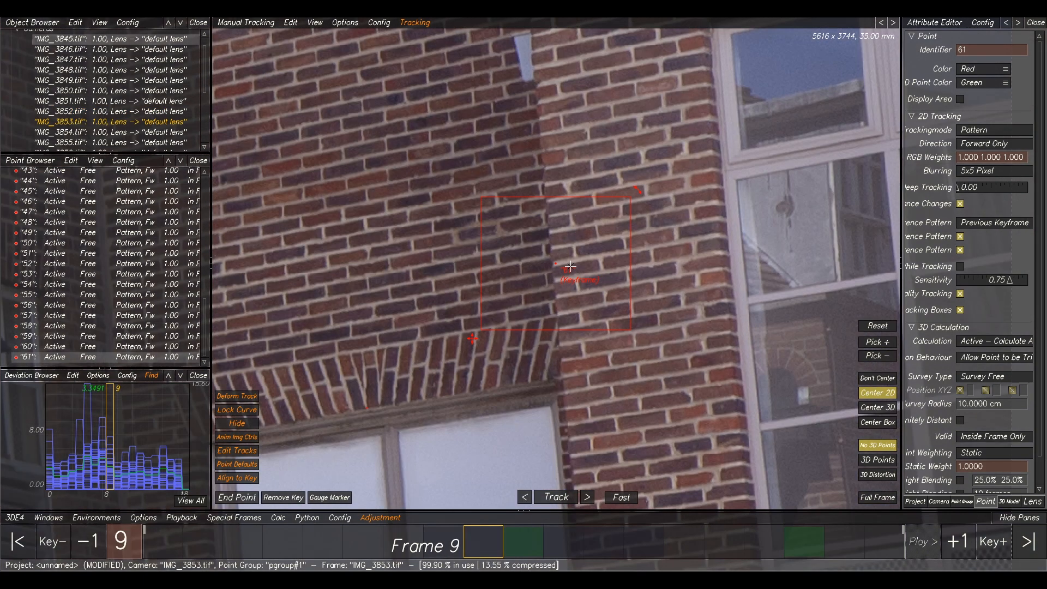
Check point 61's corner position close up across frames 8, 9 and 10.
key(Left)
key(Right)
key(Right)
key(Left)
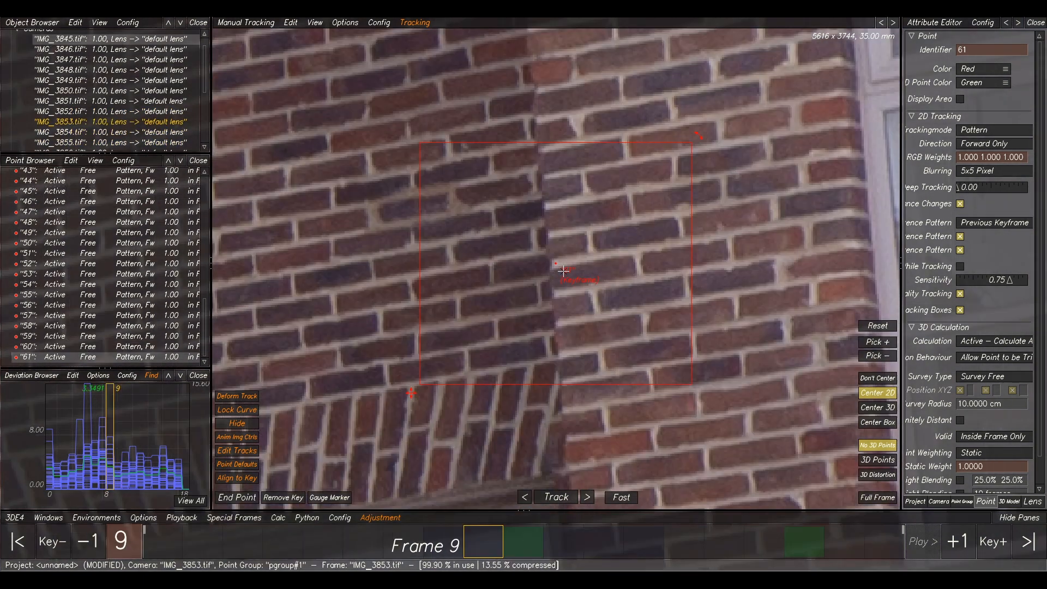
key(Right)
key(Left)
key(Left)
scroll(553, 262, down, 3)
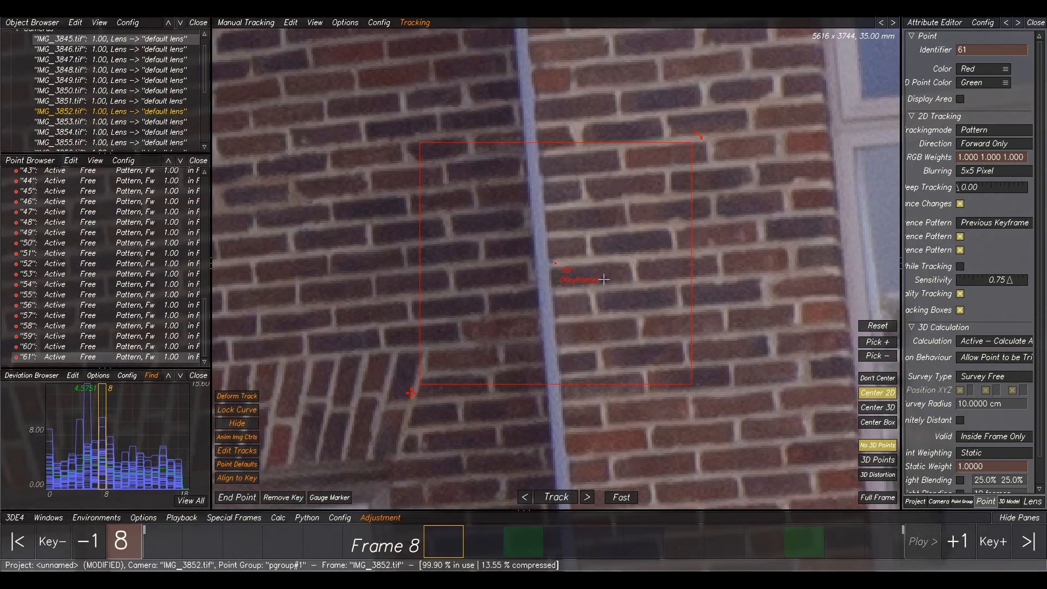
Skip frame 7 and place point 61 on the tower corner beside the drainpipe in frame 6, comparing it with frame 8.
key(Left)
scroll(619, 269, down, 5)
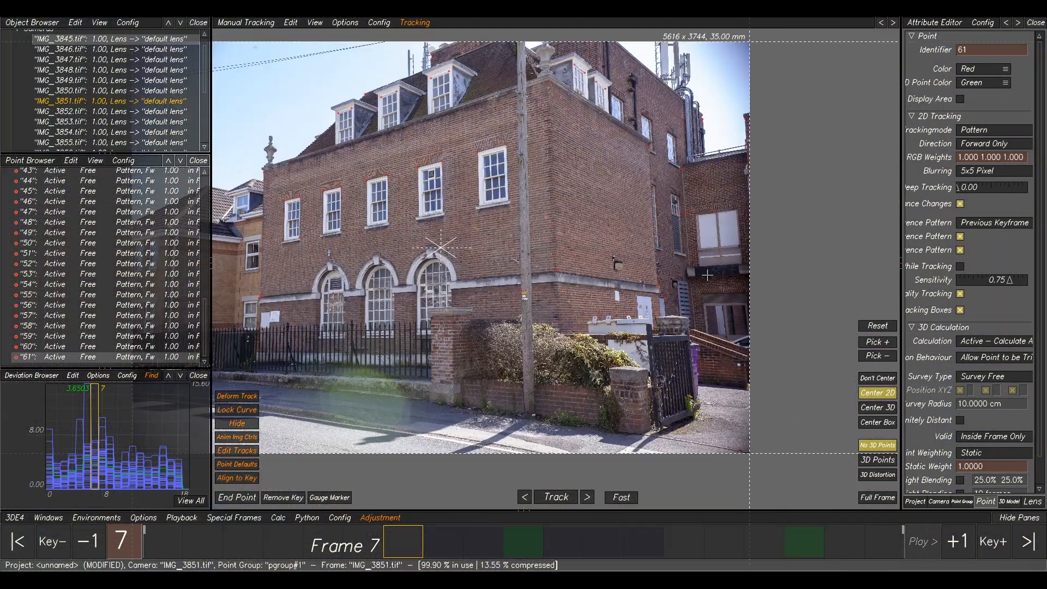
key(Left)
scroll(716, 267, up, 8)
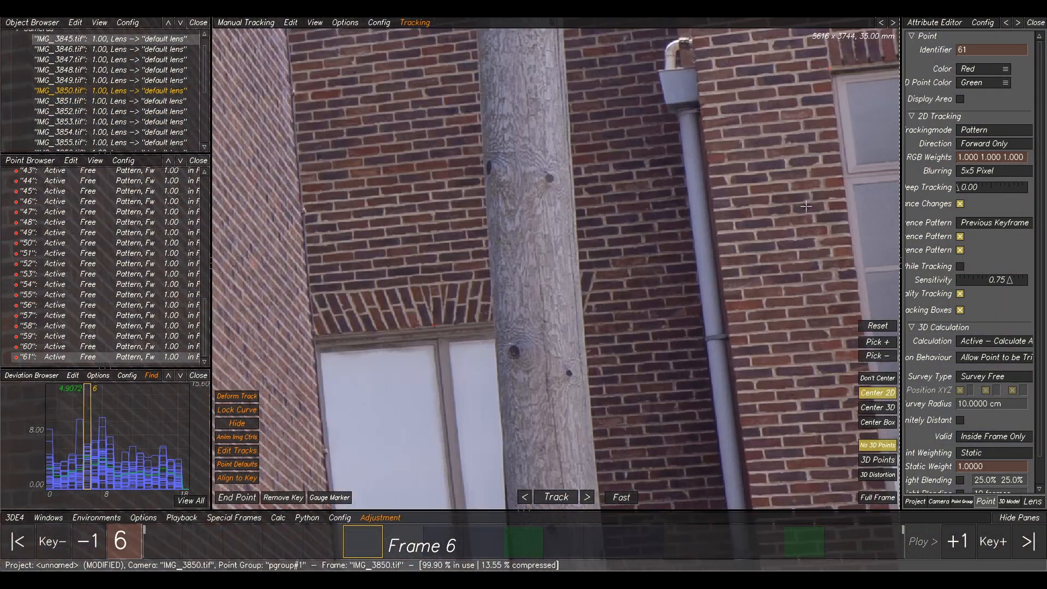
scroll(708, 212, down, 2)
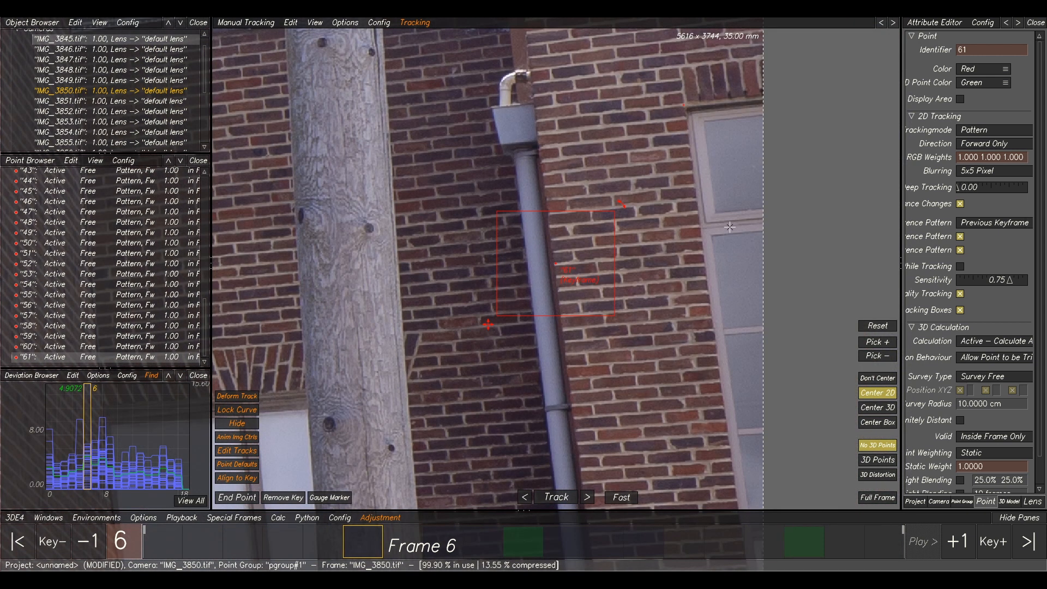
key(Right)
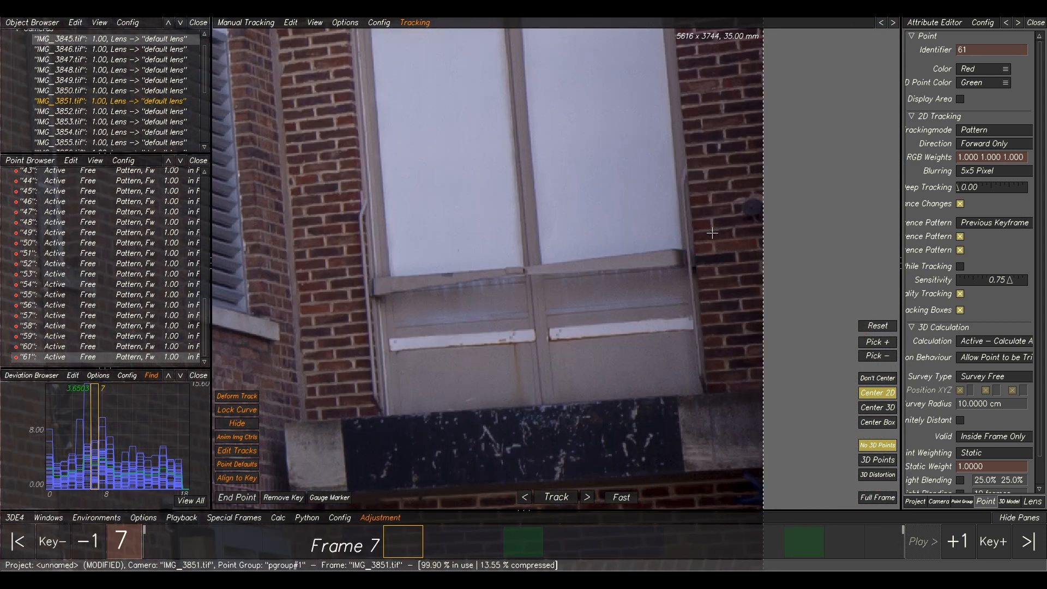
key(Right)
key(Left)
key(Left)
key(Right)
key(Right)
key(Left)
key(Left)
key(Right)
key(Right)
scroll(552, 274, up, 4)
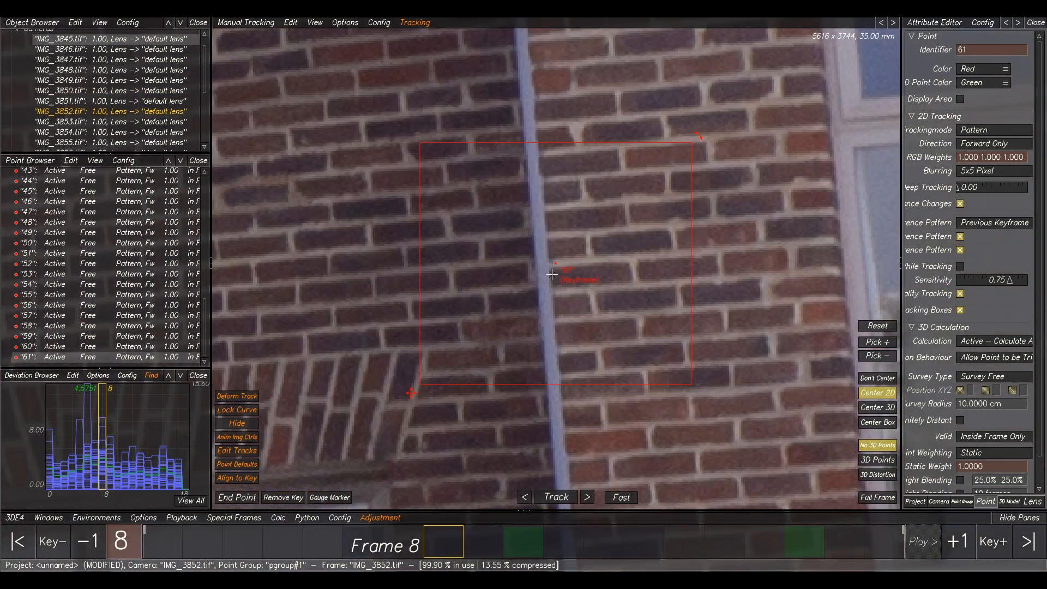
Lower point 61 in frame 6 to the brick course that matches its position in frame 8.
key(Left)
key(Left)
key(Right)
key(Right)
key(Left)
key(Left)
key(Right)
key(Right)
key(Left)
key(Left)
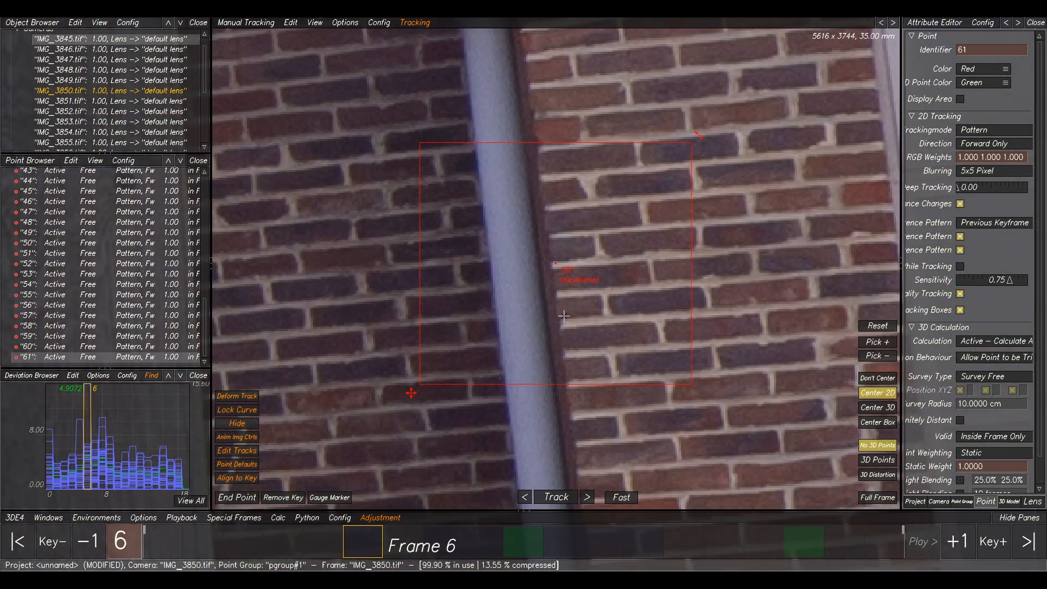
ctrl+click(565, 322)
key(Right)
key(Right)
key(Left)
key(Left)
key(Right)
key(Right)
key(Left)
key(Left)
key(Right)
key(Left)
scroll(553, 278, down, 5)
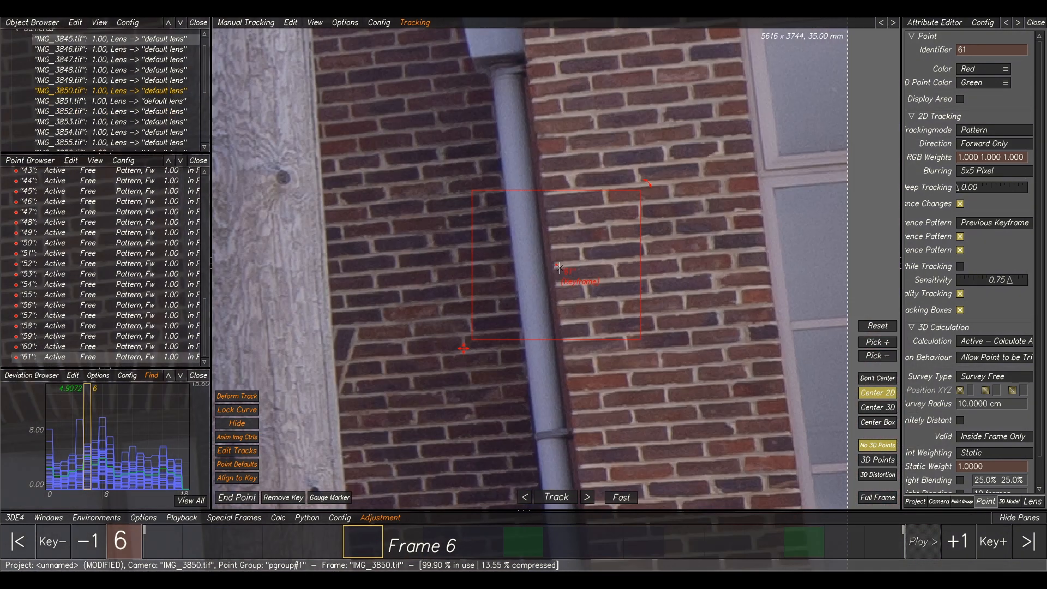
Recalculate all cameras and points in 3D with tower corner point 61 included and accept the result.
key(Left)
scroll(659, 272, down, 2)
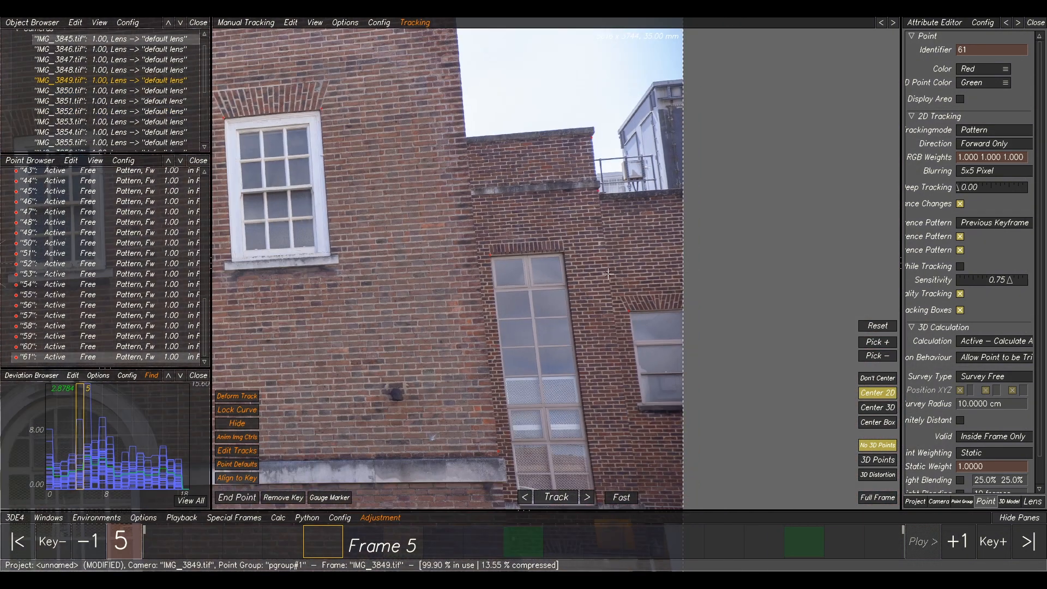
key(alt+c)
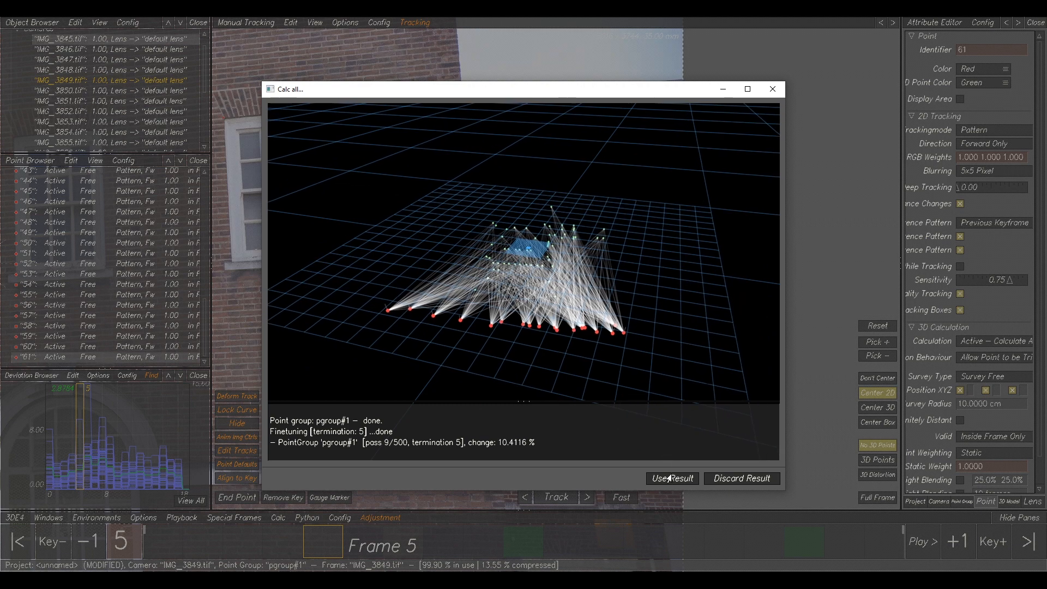
click(670, 478)
Check point 61's position on the tower corner frame by frame from frame 6 to frame 12.
key(Right)
key(Right)
key(Right)
key(Right)
key(Right)
key(Right)
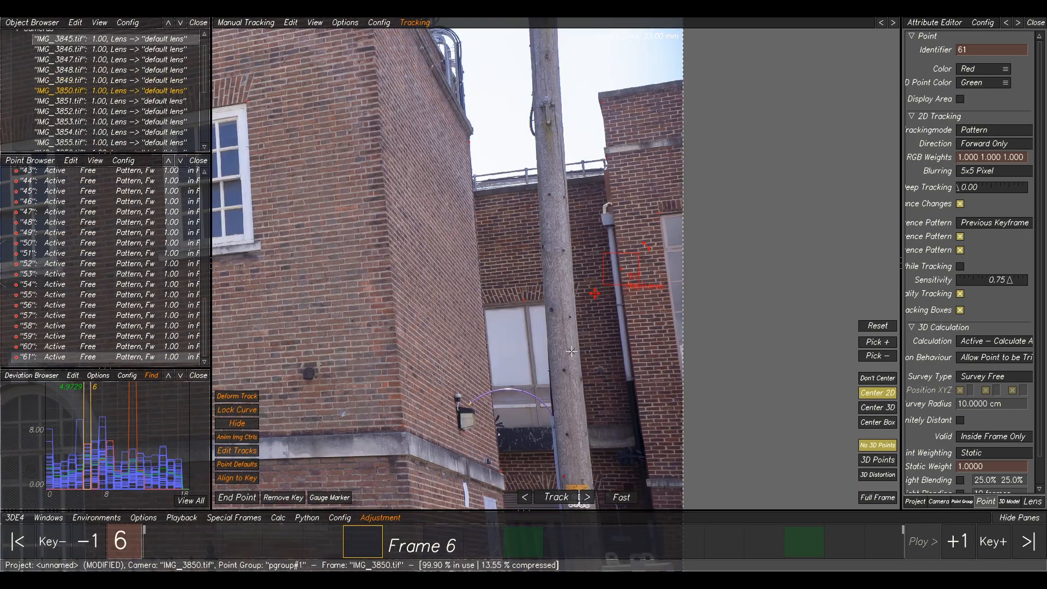
key(Right)
key(Right)
key(Right)
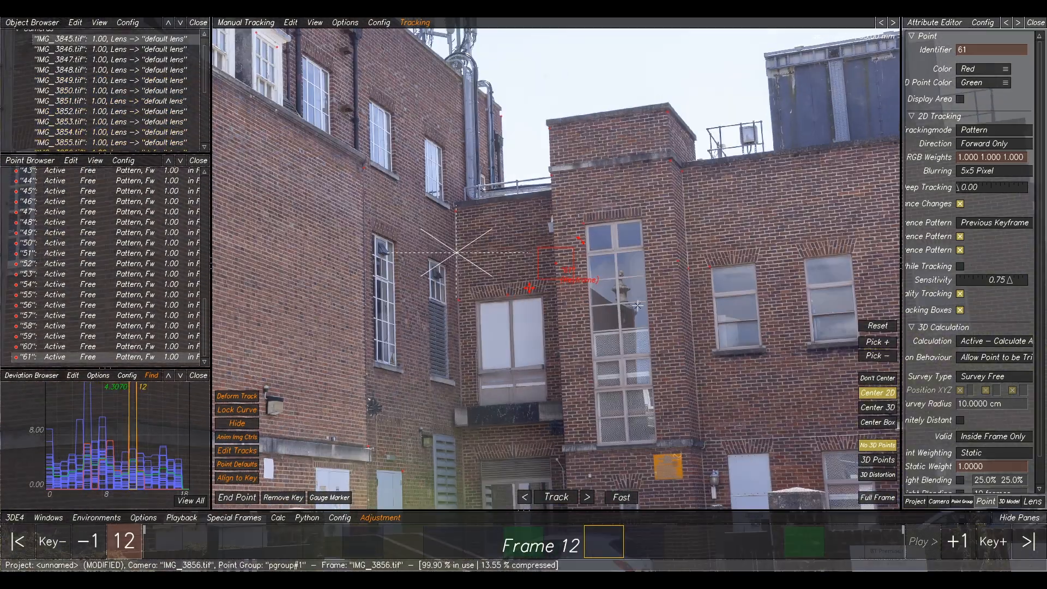
Move point 61 in frame 13 up to the brick course beside the drainpipe that matches frame 12.
key(Left)
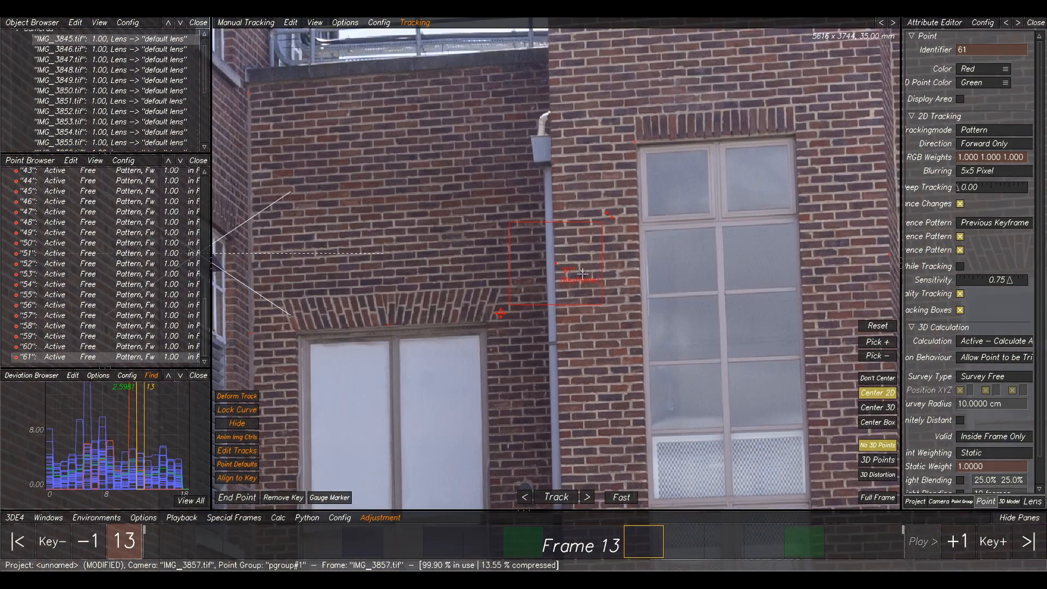
key(Right)
key(Right)
key(Left)
key(Left)
key(Left)
key(Left)
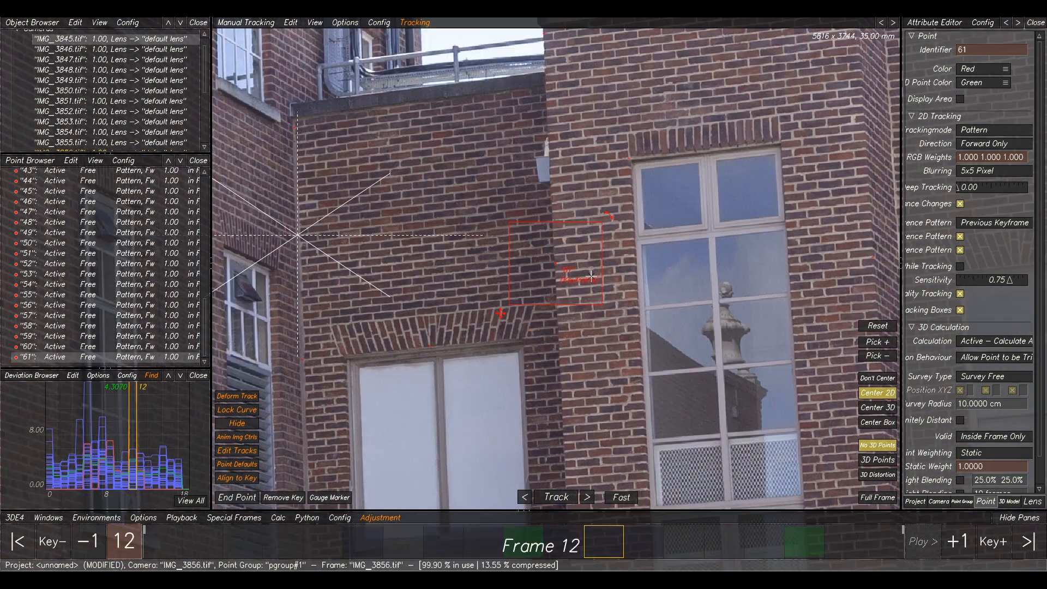
key(Right)
key(Right)
key(Left)
key(Right)
key(Left)
key(Right)
click(553, 227)
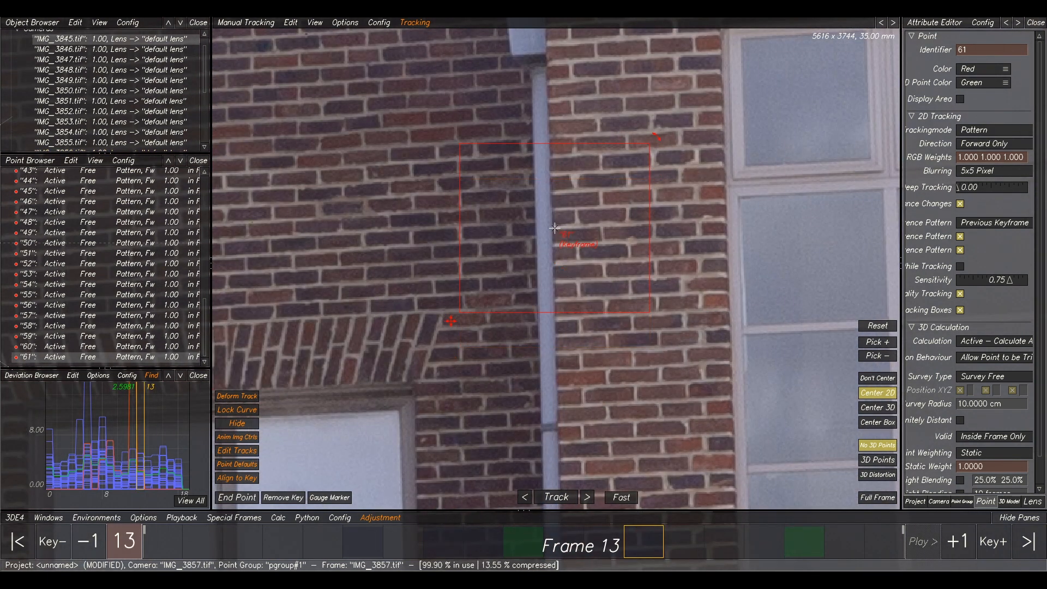
Review point 61 from frame 13 back to frame 6, recalculate everything in 3D and accept the result.
key(Left)
key(Right)
key(Left)
key(Left)
key(Left)
key(Left)
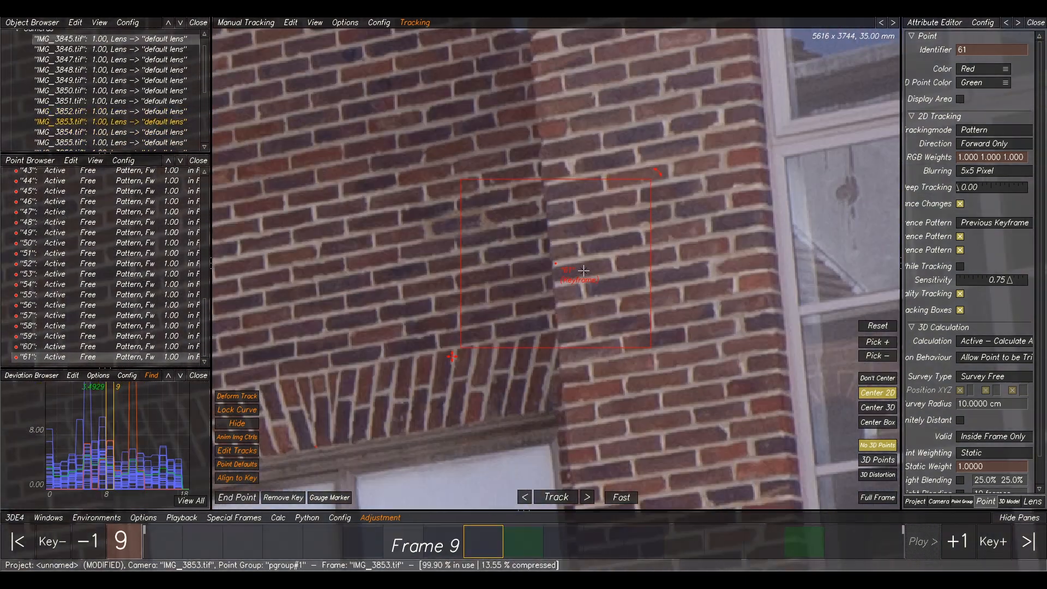
key(Left)
key(Left)
key(Left)
key(alt+c)
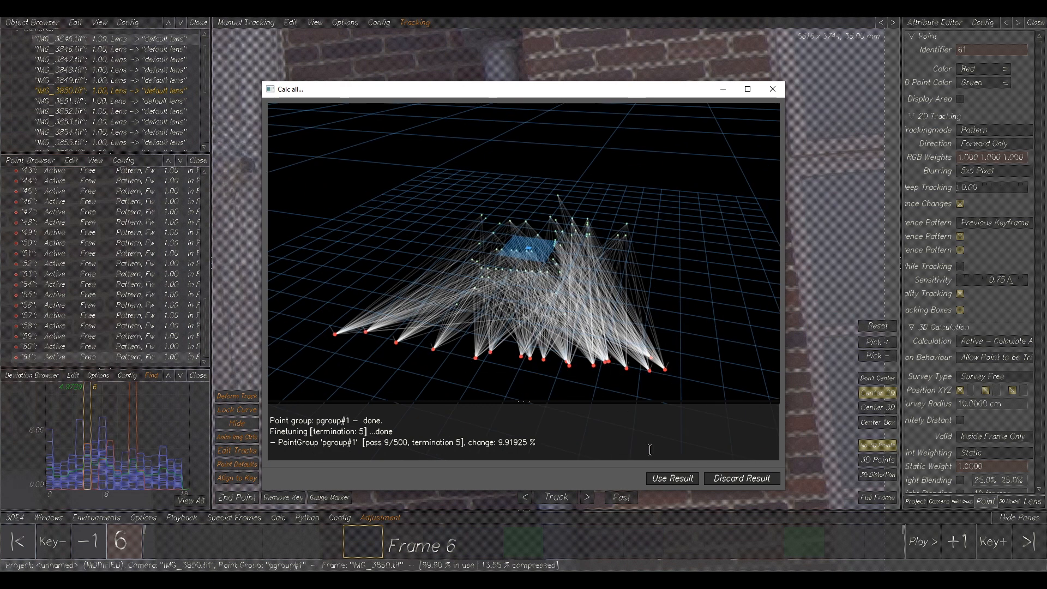
click(672, 476)
Delete point 61, the tracking point on the tower corner, after going over its placement up to frame 10.
scroll(608, 343, down, 3)
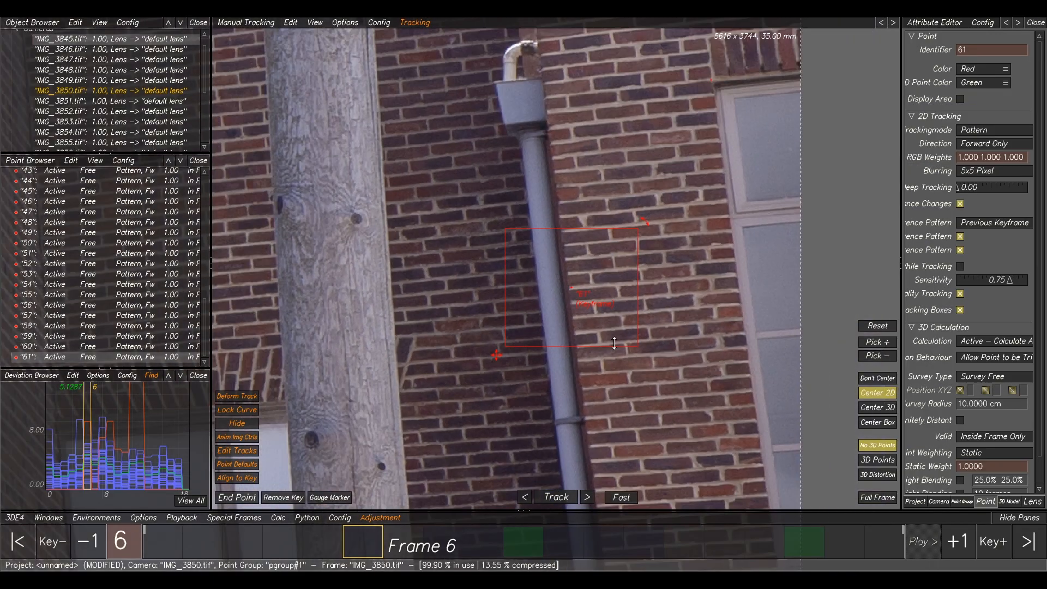
key(Right)
key(Right)
key(Right)
key(Right)
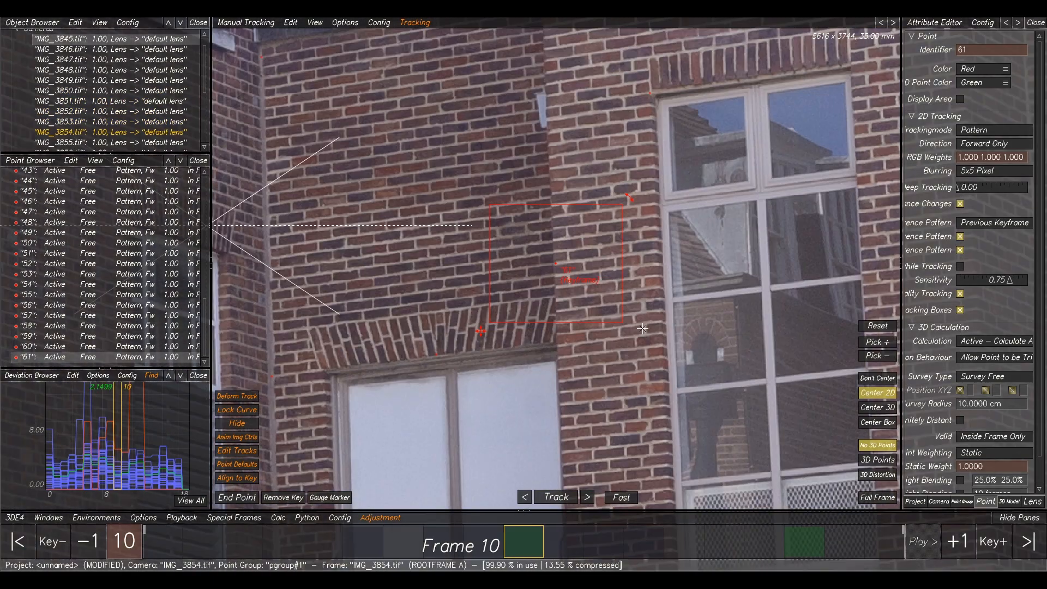
key(Delete)
click(550, 330)
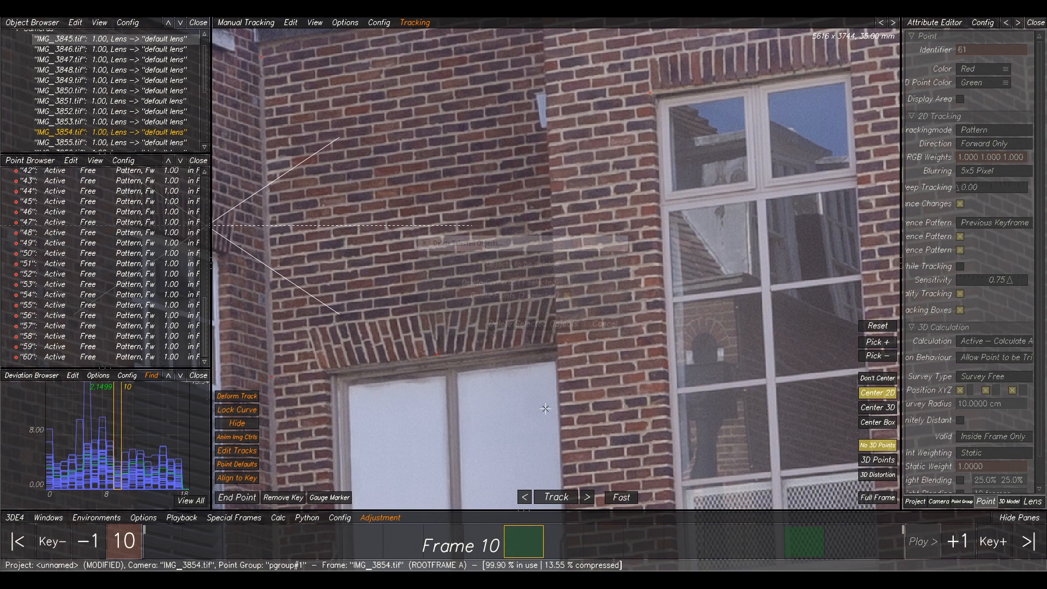
Create a new tracking point in frame 6 on the wide mortar joint in the tower's brickwork beside the drainpipe.
key(Left)
key(Left)
key(Left)
key(Left)
key(Left)
key(Left)
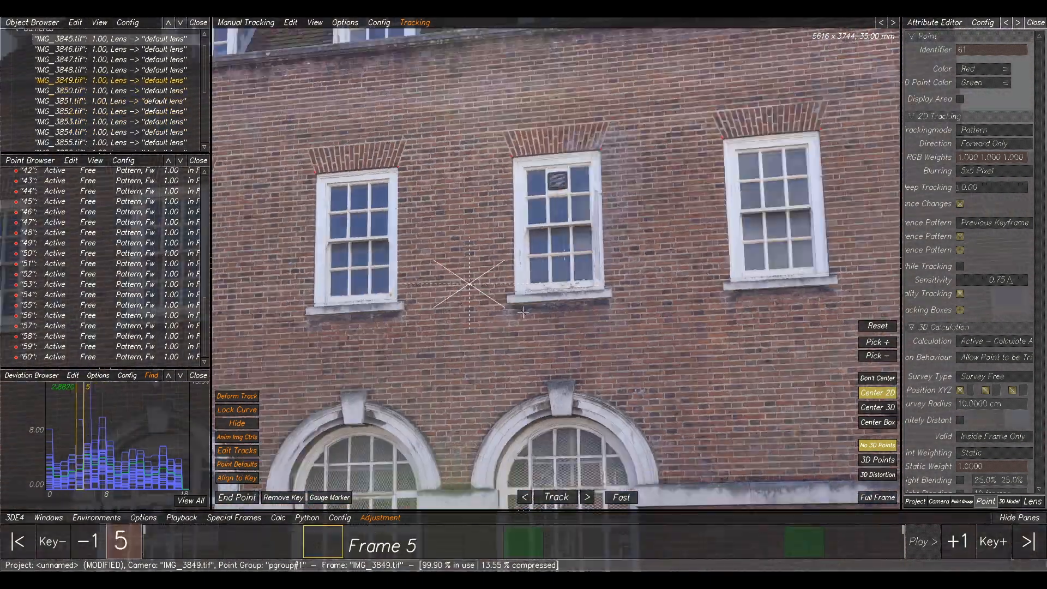
scroll(562, 300, down, 3)
key(Left)
key(Right)
key(Right)
scroll(713, 299, up, 5)
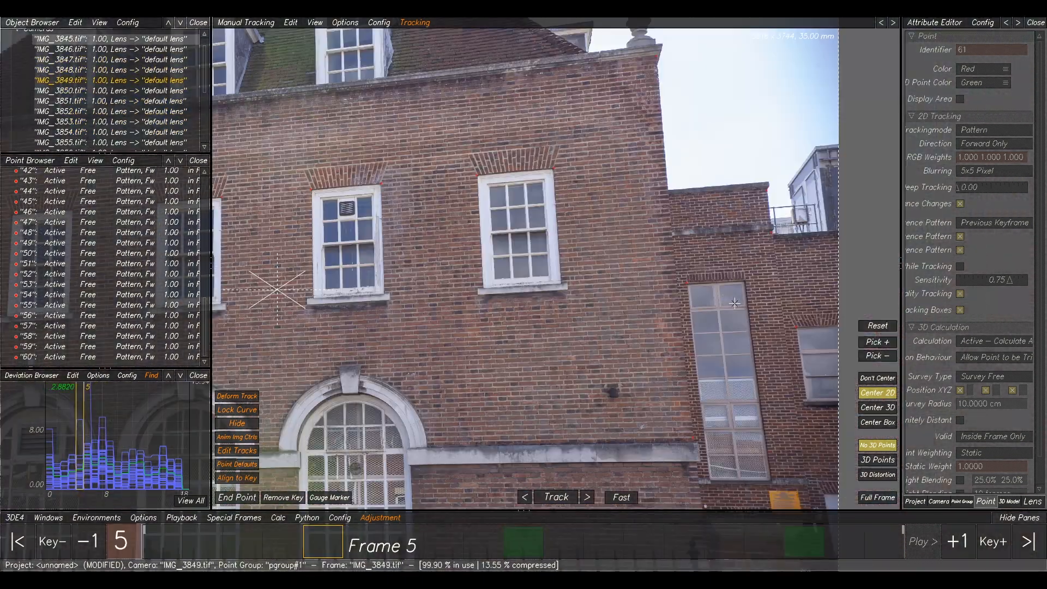
key(Right)
scroll(700, 297, up, 6)
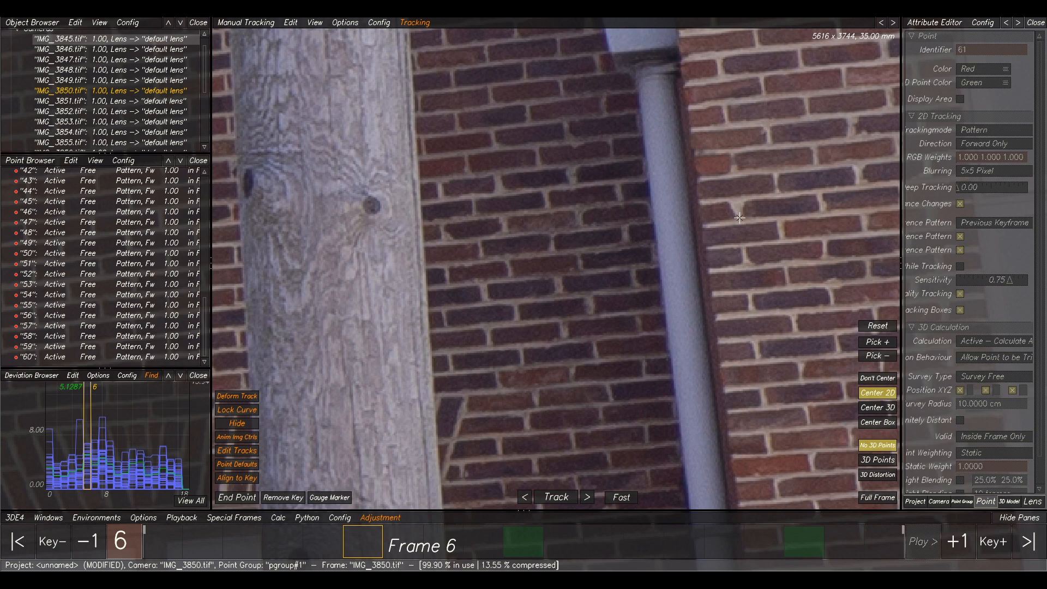
ctrl+click(740, 217)
Skip frame 7 and place point 62 on the same wide mortar joint in frame 8, comparing it with frame 6.
key(period)
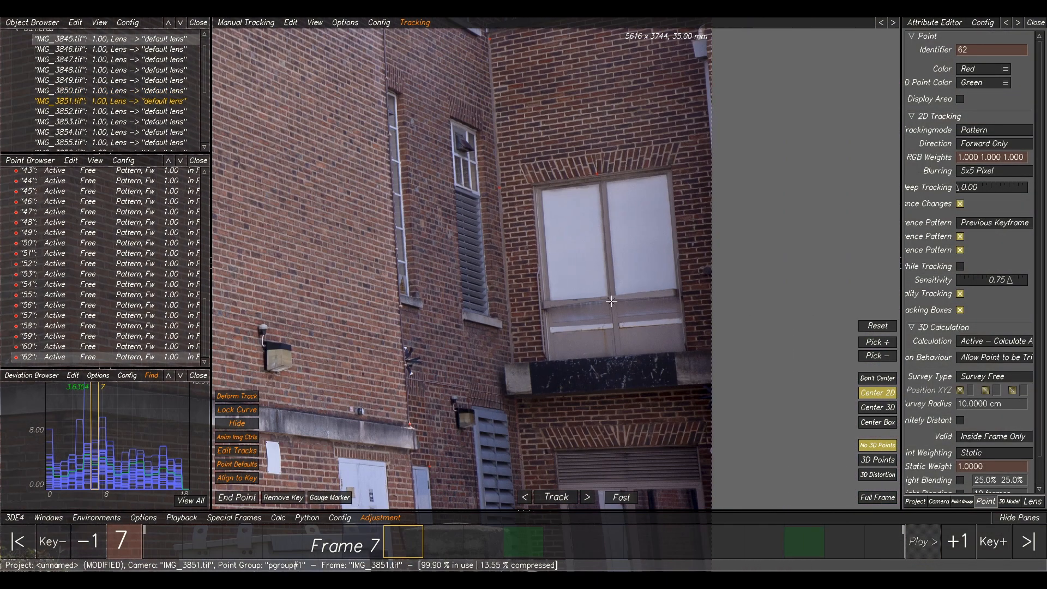
scroll(508, 330, up, 8)
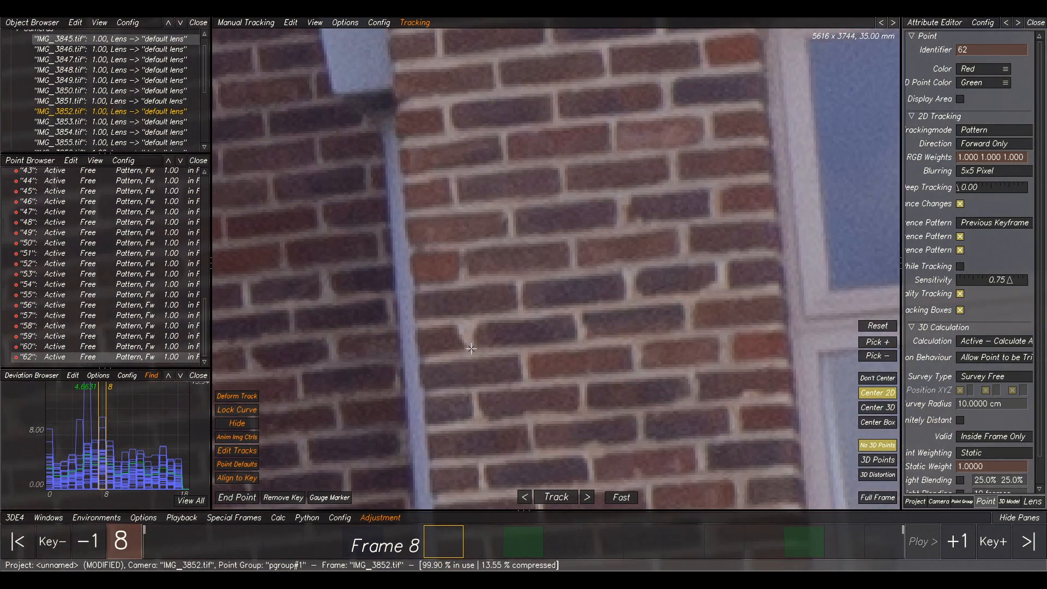
click(470, 345)
scroll(567, 280, down, 3)
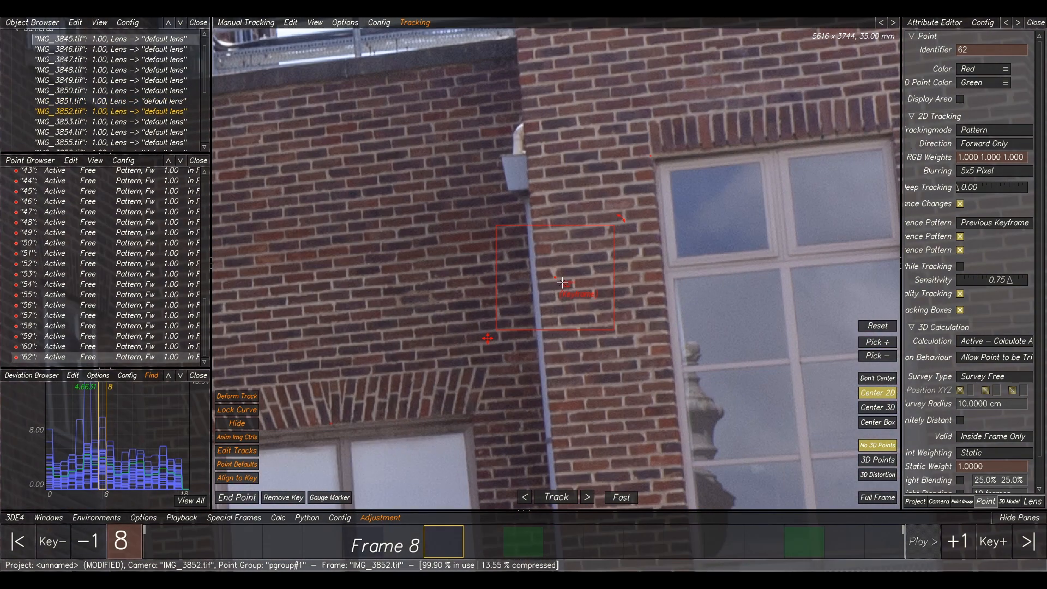
key(Left)
key(Left)
key(Right)
key(Right)
key(Left)
key(Left)
key(Right)
key(Right)
Place point 62 on the matching wide mortar joint in frames 9 and 10, comparing frame 9 with frame 8.
key(Right)
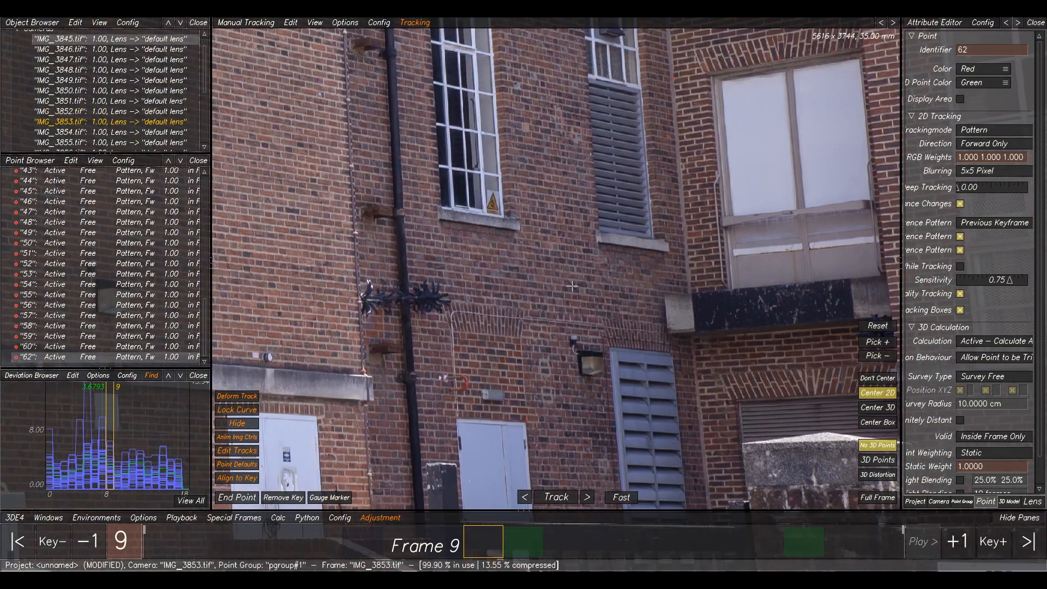
scroll(571, 286, down, 3)
scroll(722, 197, up, 3)
scroll(536, 198, up, 4)
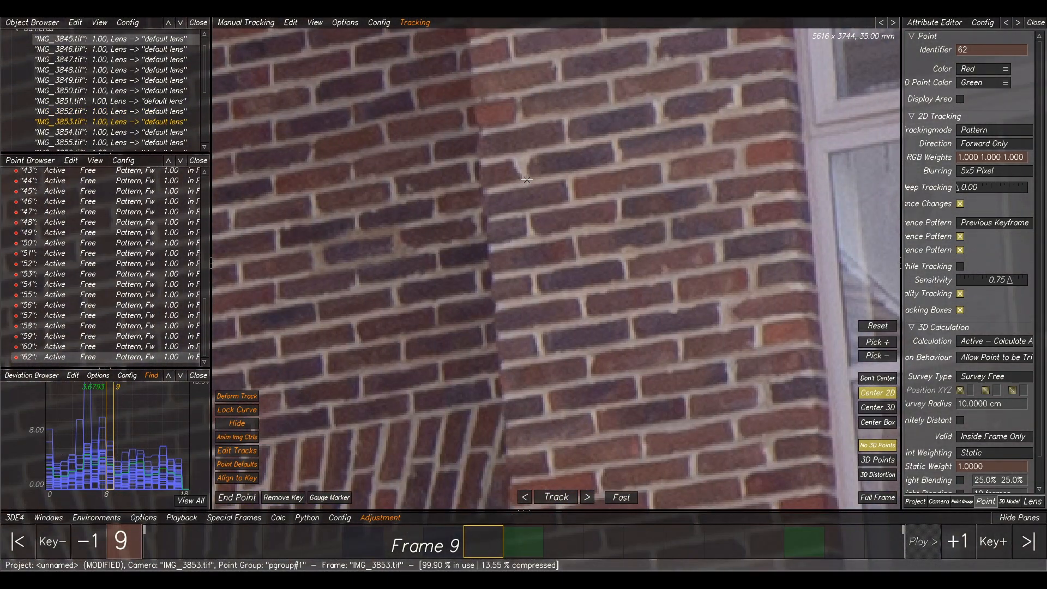
key(Left)
scroll(525, 179, down, 5)
key(Right)
key(Right)
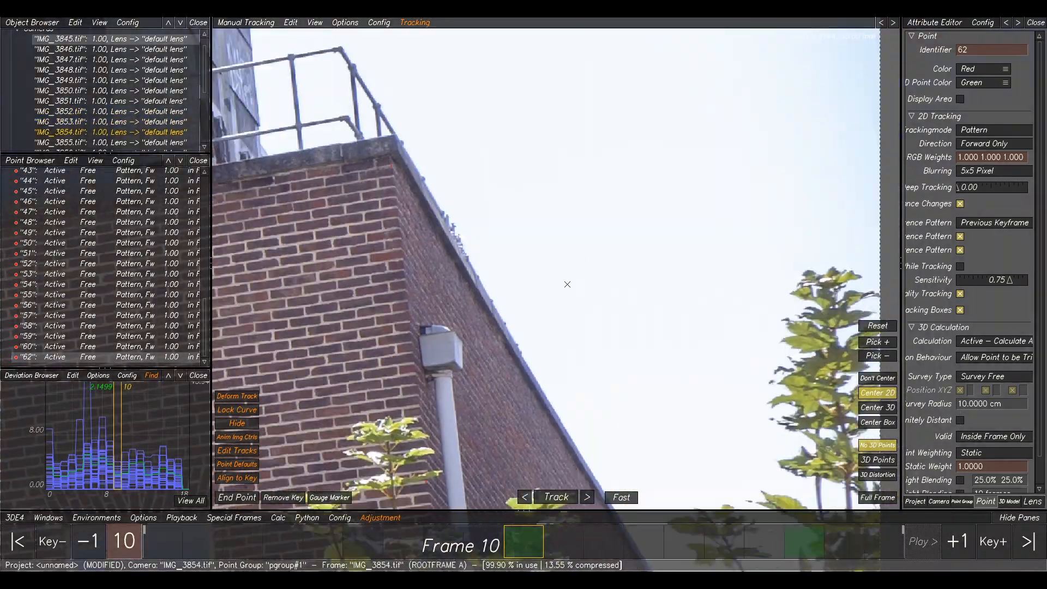
scroll(575, 252, up, 5)
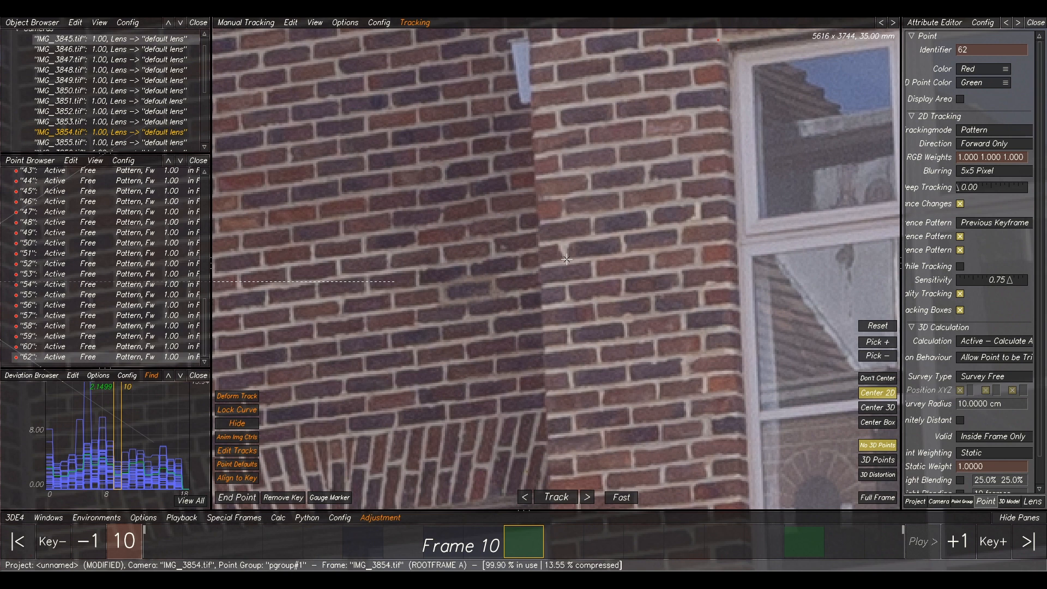
Place point 62 on the same mortar joint in the blurry frame 11, comparing it with frame 10.
key(Right)
scroll(545, 265, down, 5)
scroll(531, 270, up, 7)
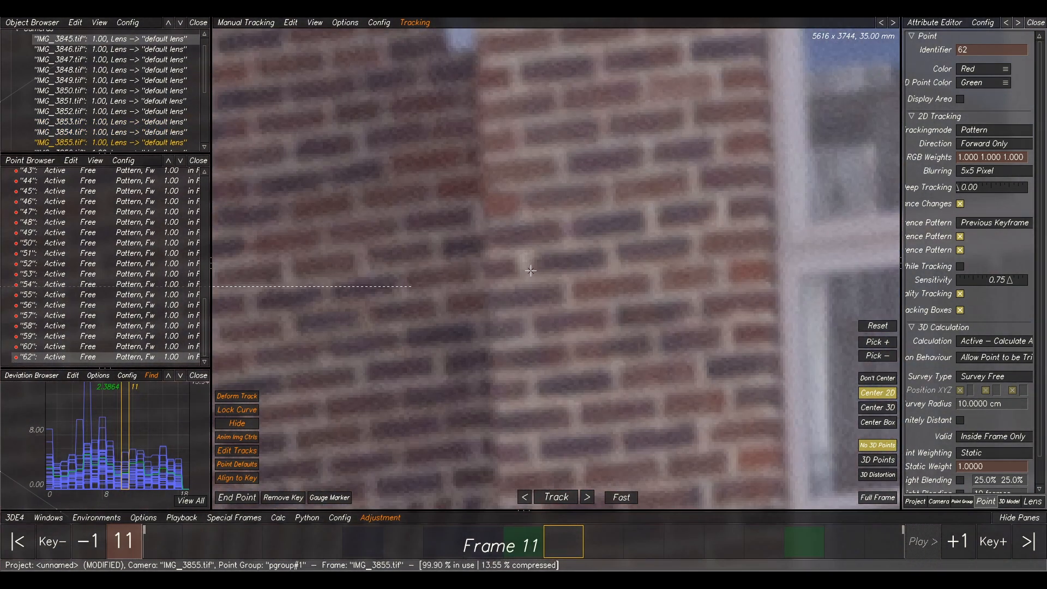
key(Left)
key(Right)
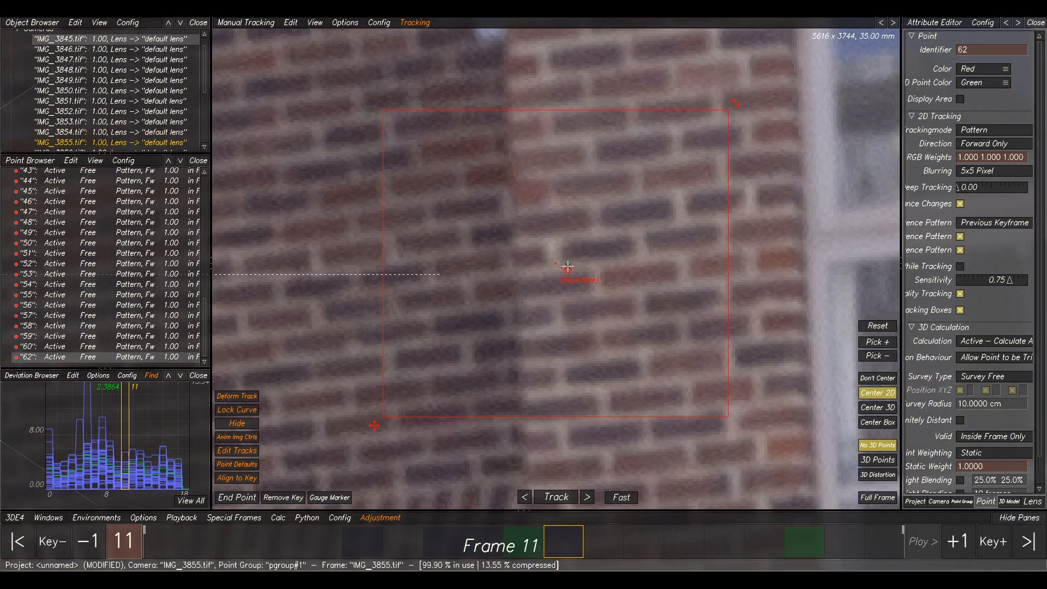
Place point 62 on the wide mortar joint near the tower corner in frame 12, comparing it with frame 11.
key(Right)
scroll(546, 270, down, 5)
scroll(639, 264, up, 5)
scroll(640, 264, up, 2)
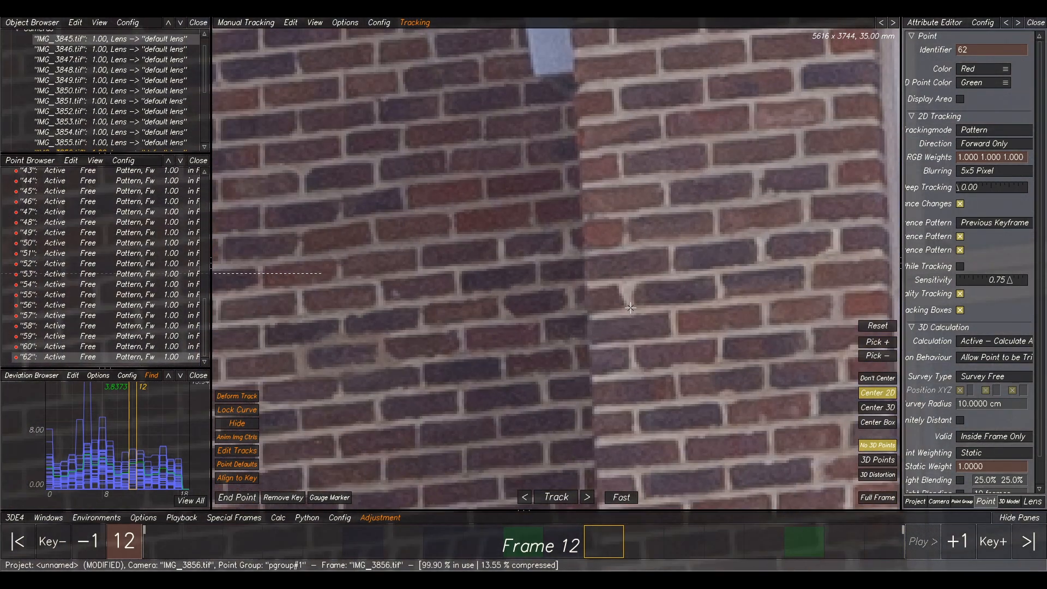
key(Left)
key(Right)
scroll(676, 271, down, 2)
Place point 62 on the matching mortar joint beside the drainpipe in frame 13, comparing it with frame 12.
key(Right)
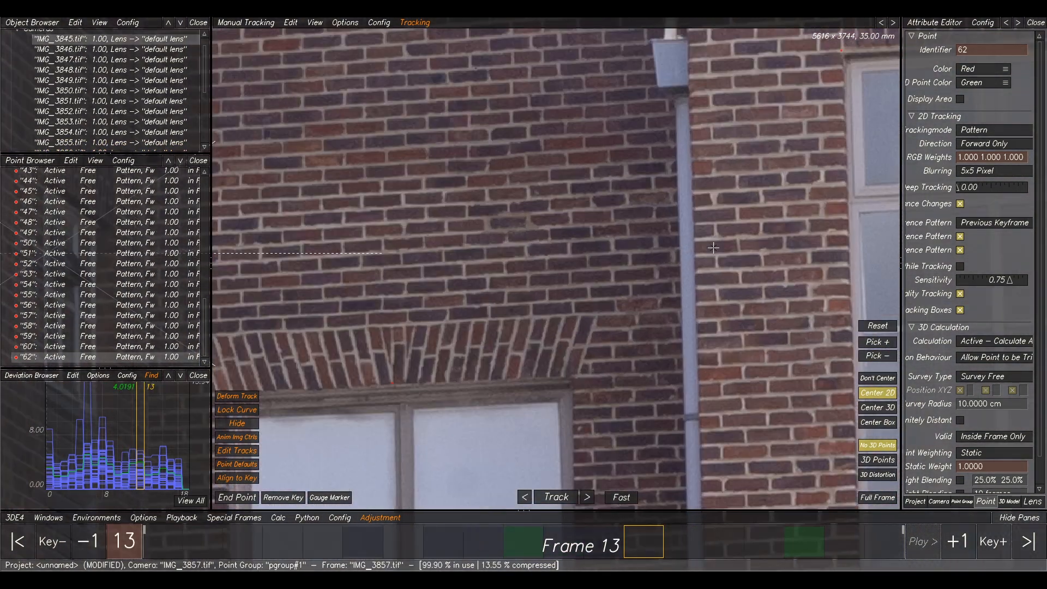
scroll(713, 247, up, 2)
key(Left)
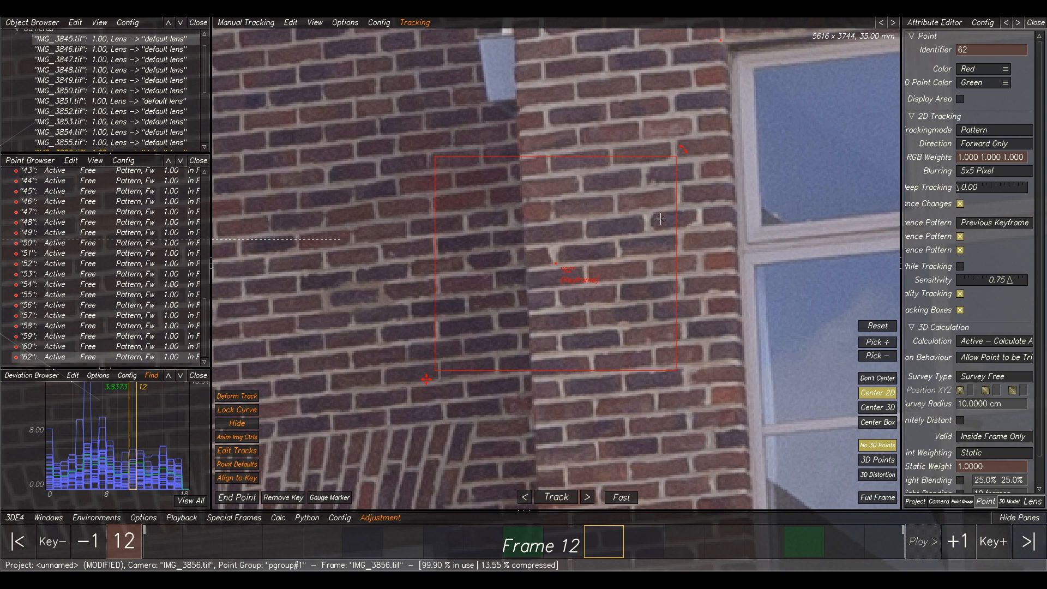
key(Right)
Place point 62 on the wide mortar joint beside the drainpipe in frame 14.
key(Right)
scroll(672, 221, down, 3)
scroll(537, 256, up, 7)
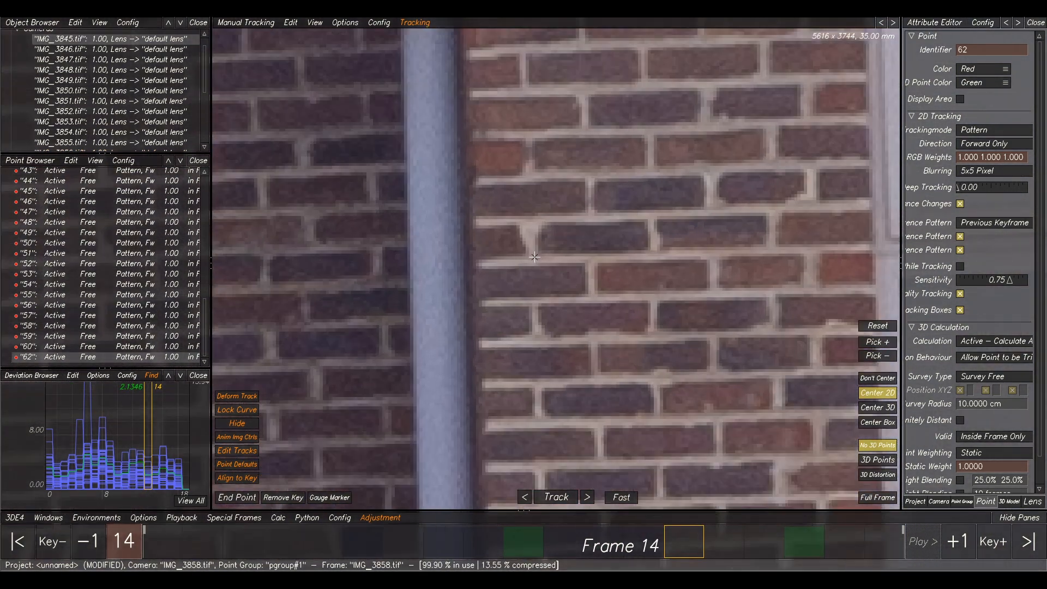
ctrl+click(534, 256)
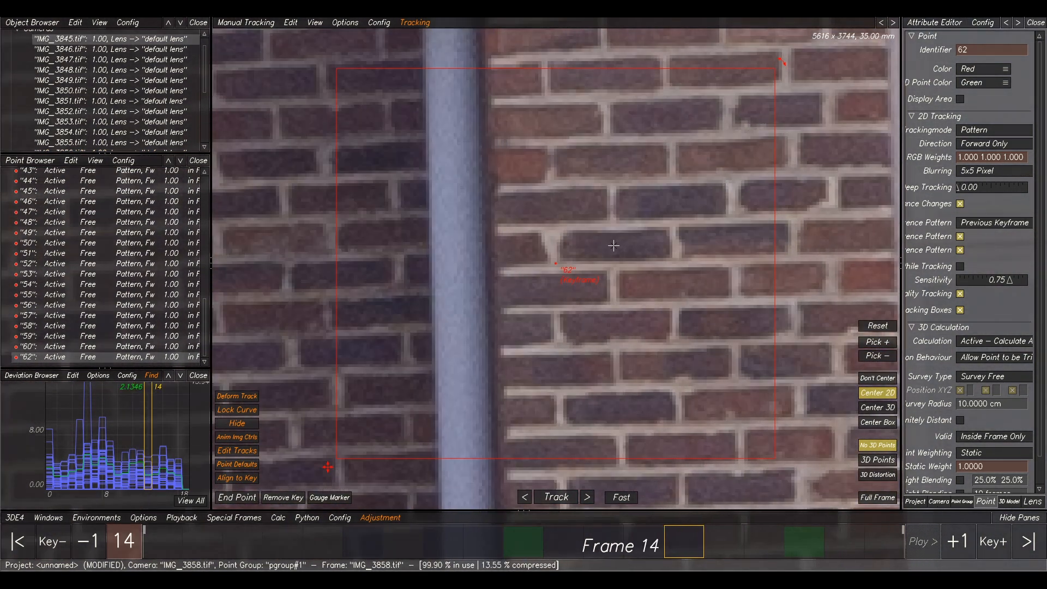
Place point 62 on the same mortar joint beside the drainpipe in frame 15.
key(Right)
scroll(610, 247, down, 3)
scroll(604, 249, up, 6)
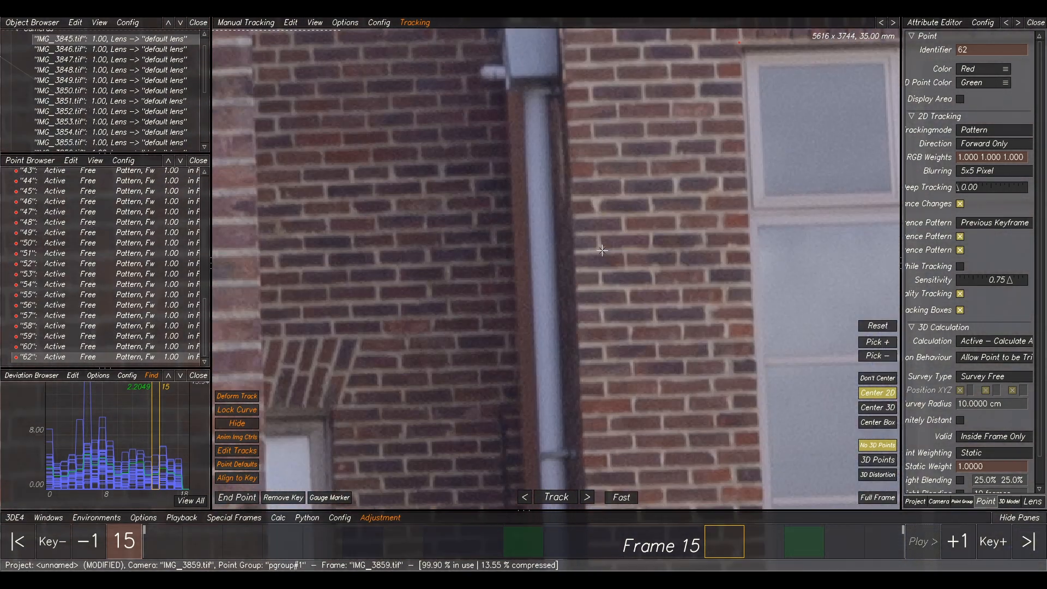
scroll(600, 229, up, 2)
scroll(601, 201, down, 6)
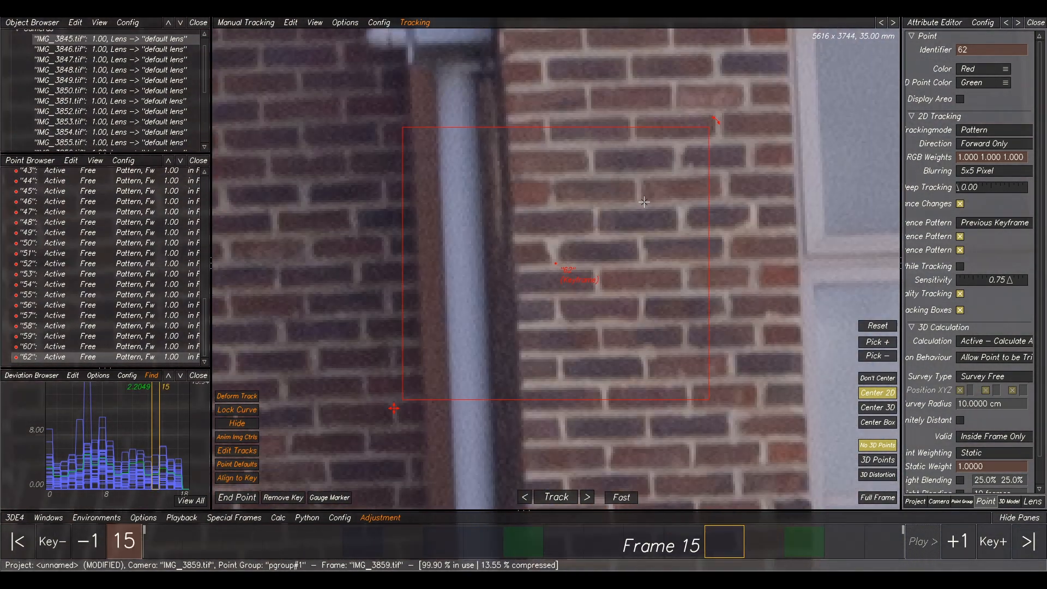
Leave point 62 unplaced in frames 16 to 19, recalculate everything in 3D and accept the result.
key(Right)
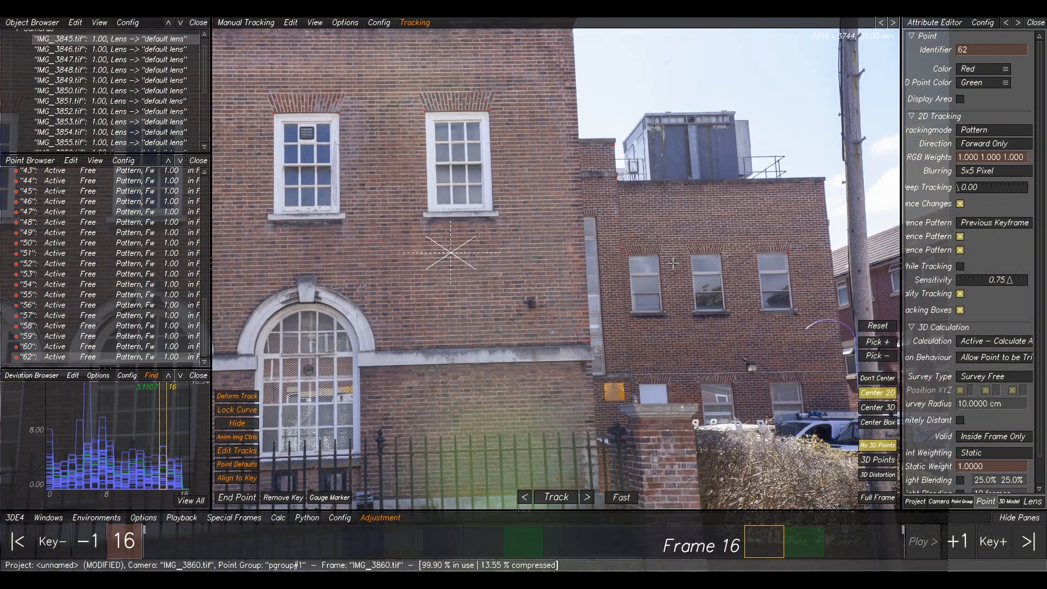
key(Right)
key(Right)
key(Right)
key(alt+c)
scroll(703, 335, down, 6)
click(673, 477)
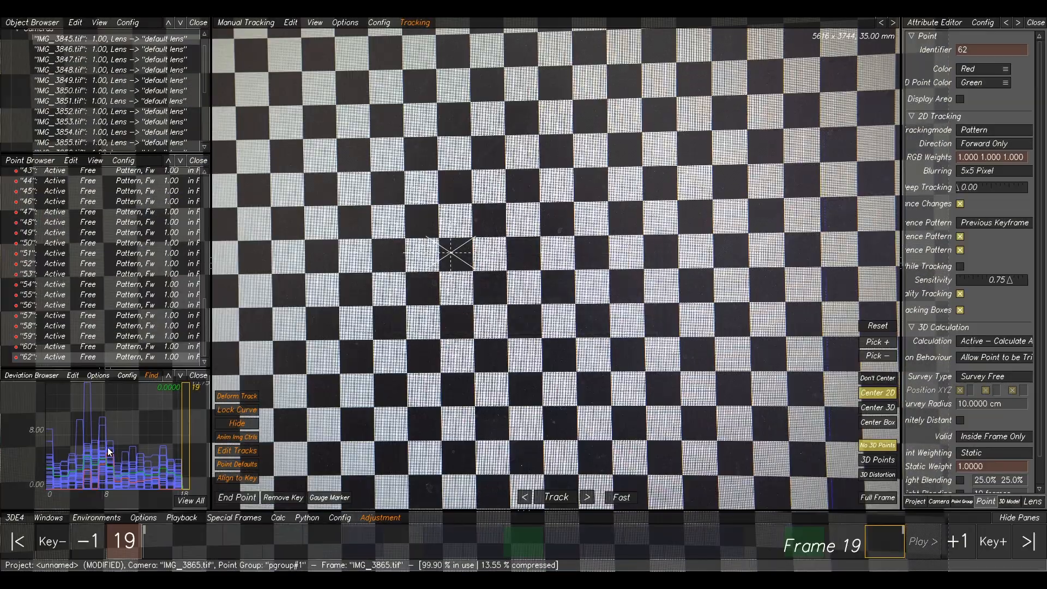
Switch from manual tracking to the Autotracking view at frame 19.
scroll(558, 424, down, 4)
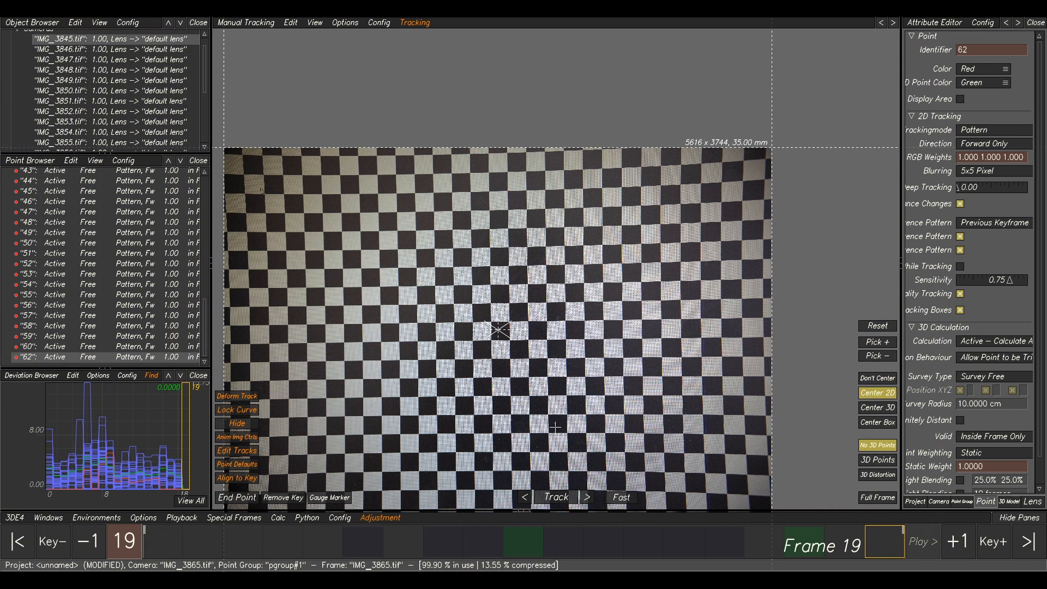
key(F2)
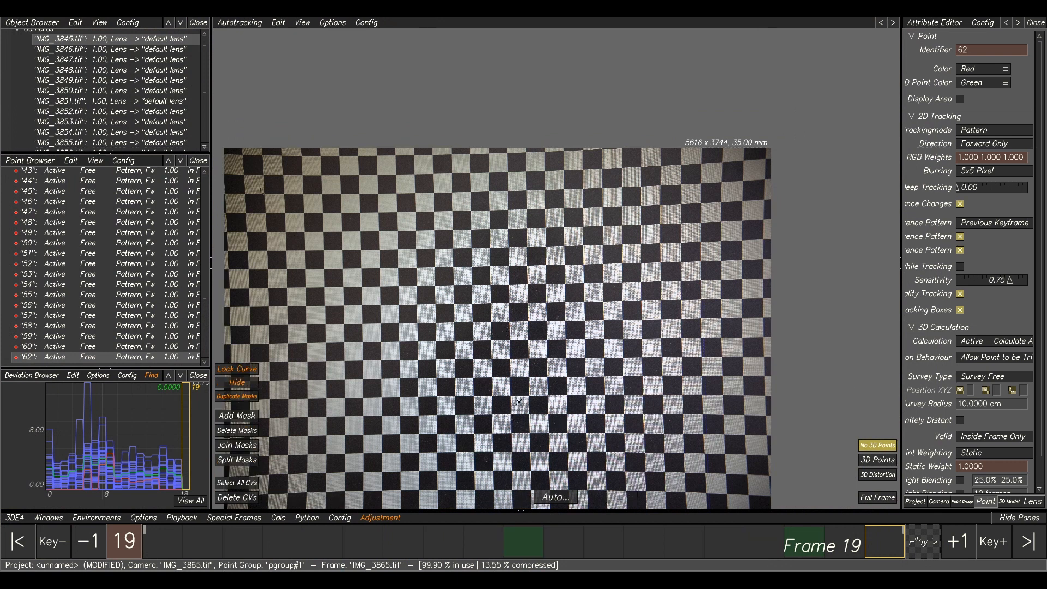
Select the brick tower's points 49, 56, 57, 60 and 62 in frame 12 of the Lineup view.
key(Left)
key(Left)
key(Left)
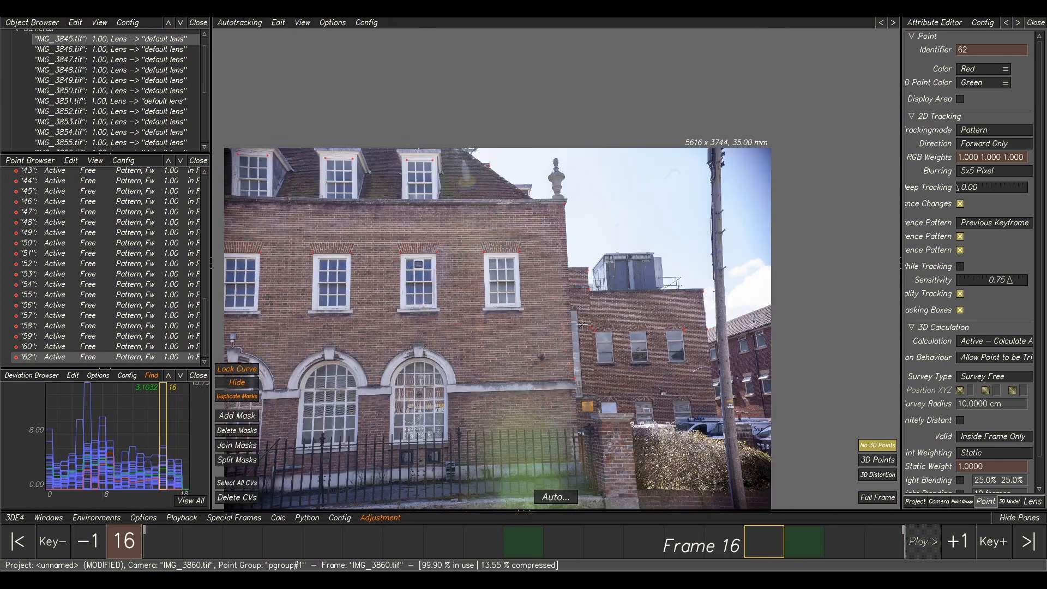
key(F5)
key(Left)
key(Left)
key(Left)
key(Left)
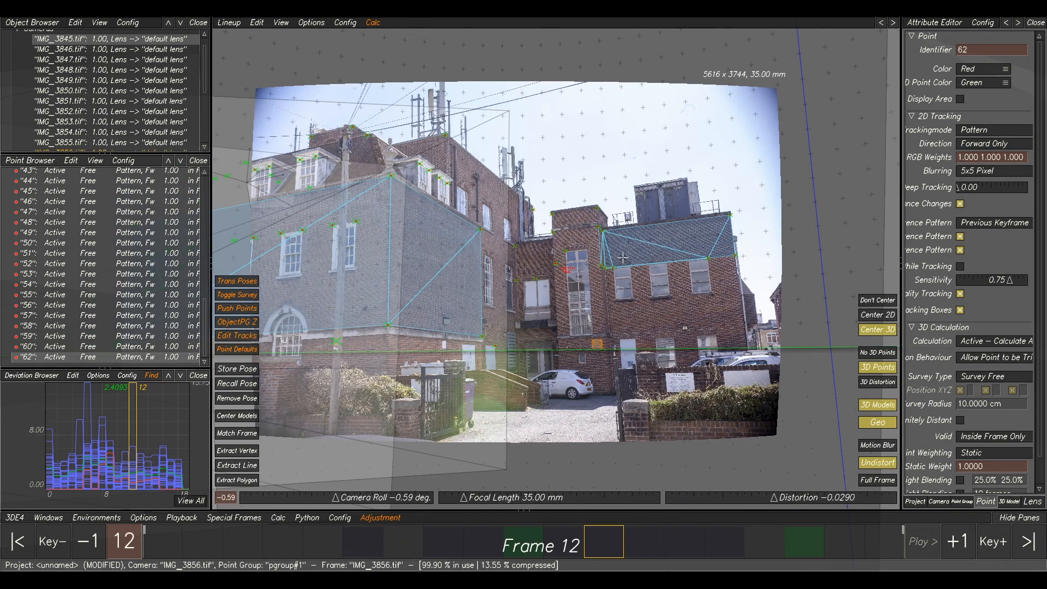
scroll(589, 229, up, 6)
click(589, 209)
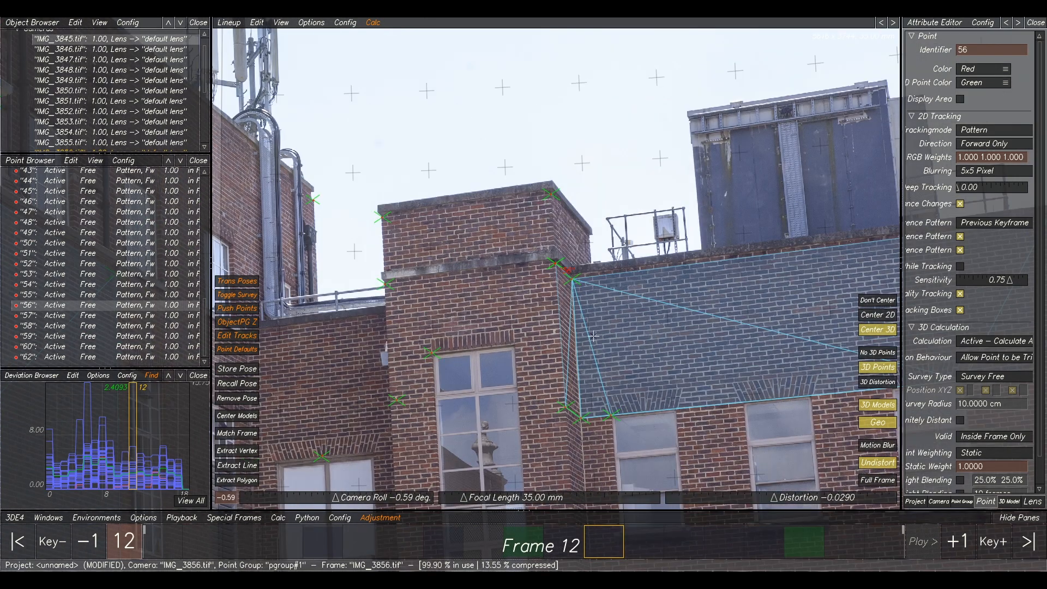
ctrl+click(565, 406)
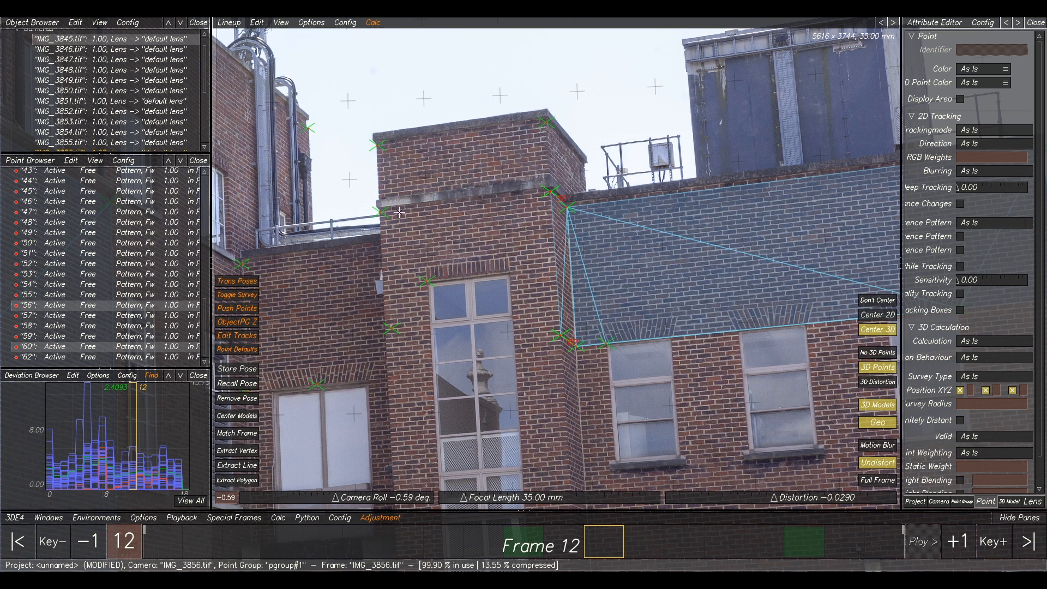
shift+drag(439, 204, 365, 345)
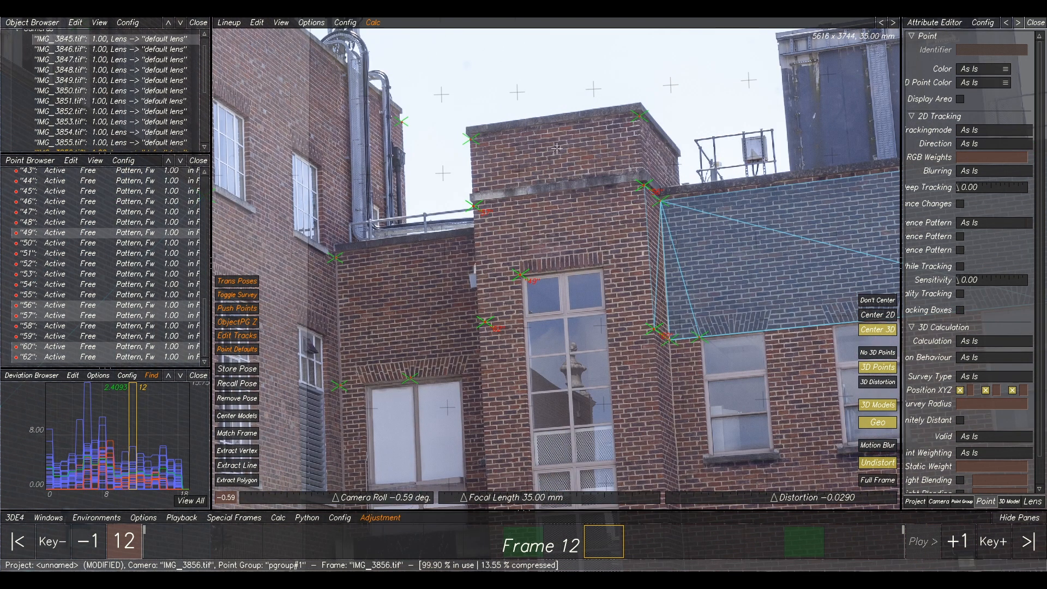
Build a legacy mesh from the selected tower points with a point filter of 0.50.
key(F6)
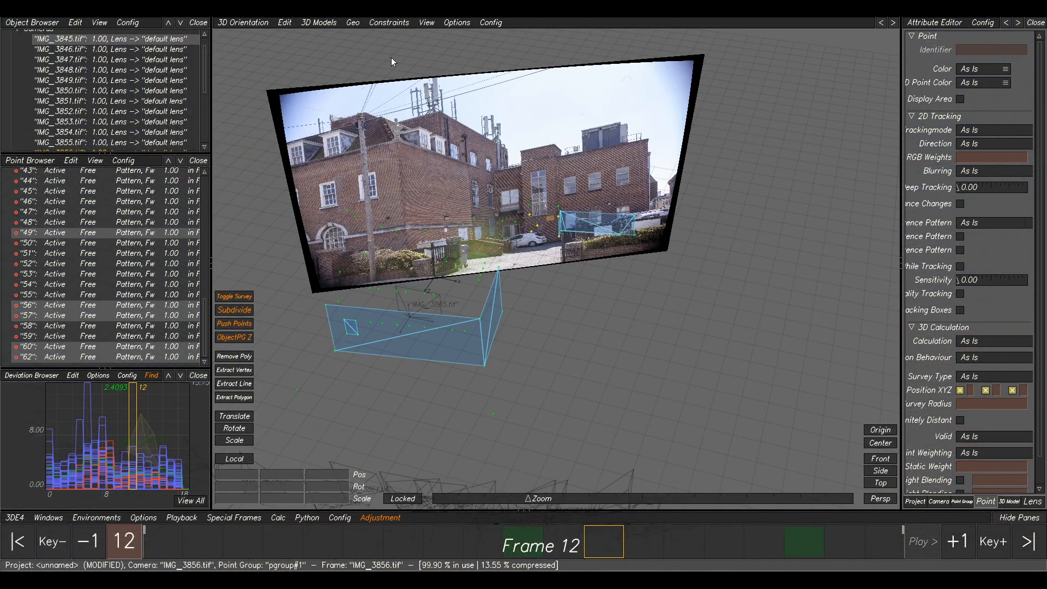
click(319, 22)
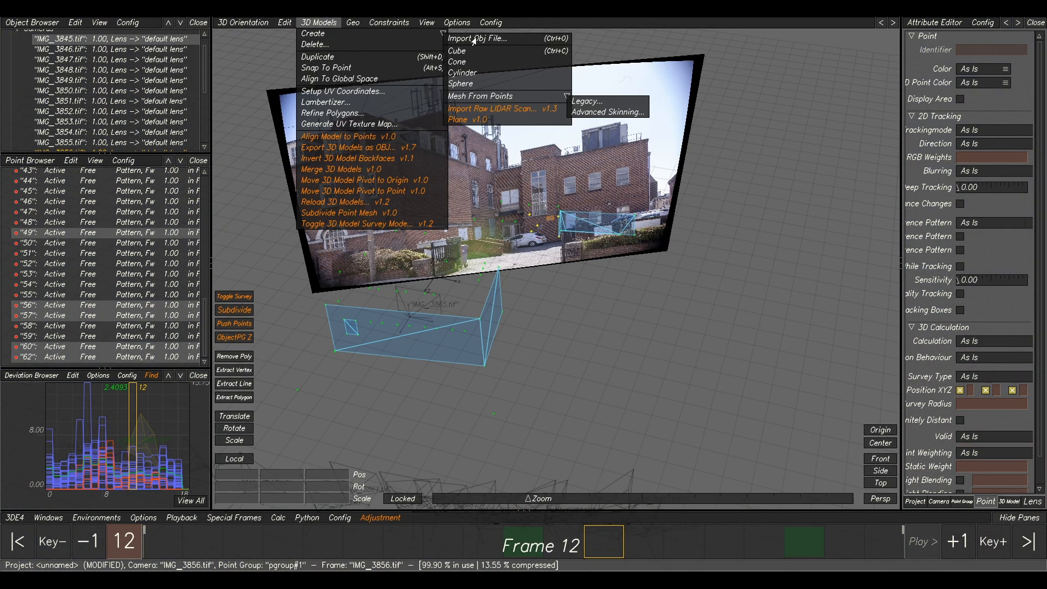
click(586, 101)
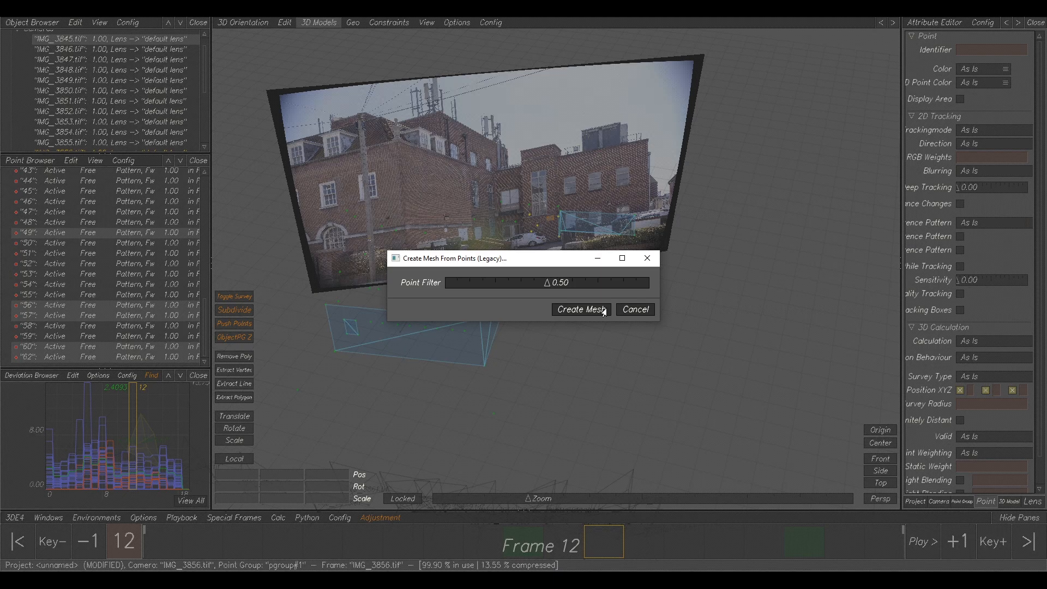
click(576, 309)
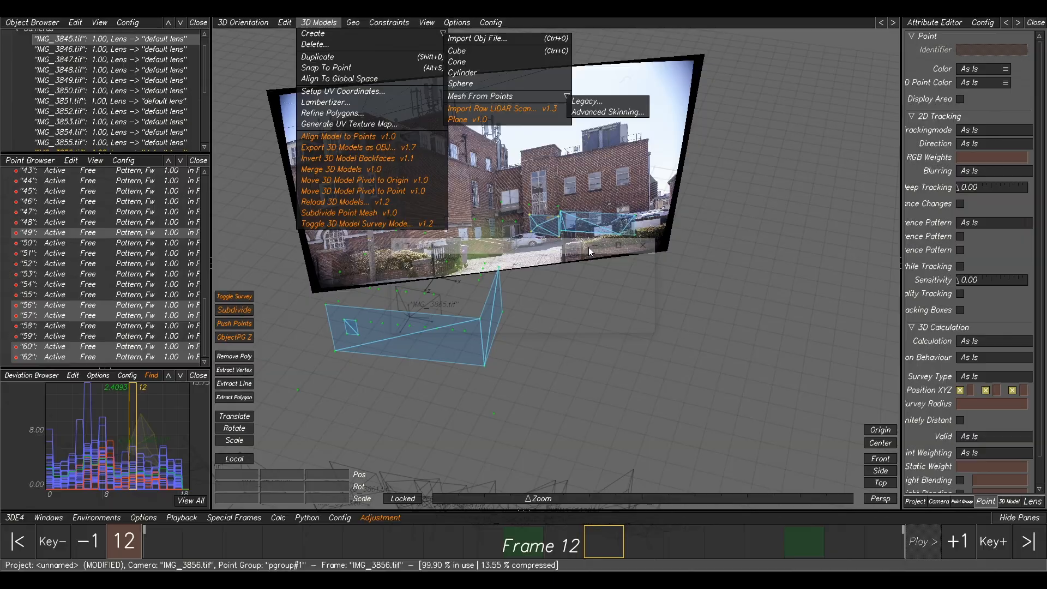
alt+right_drag(540, 260, 628, 155)
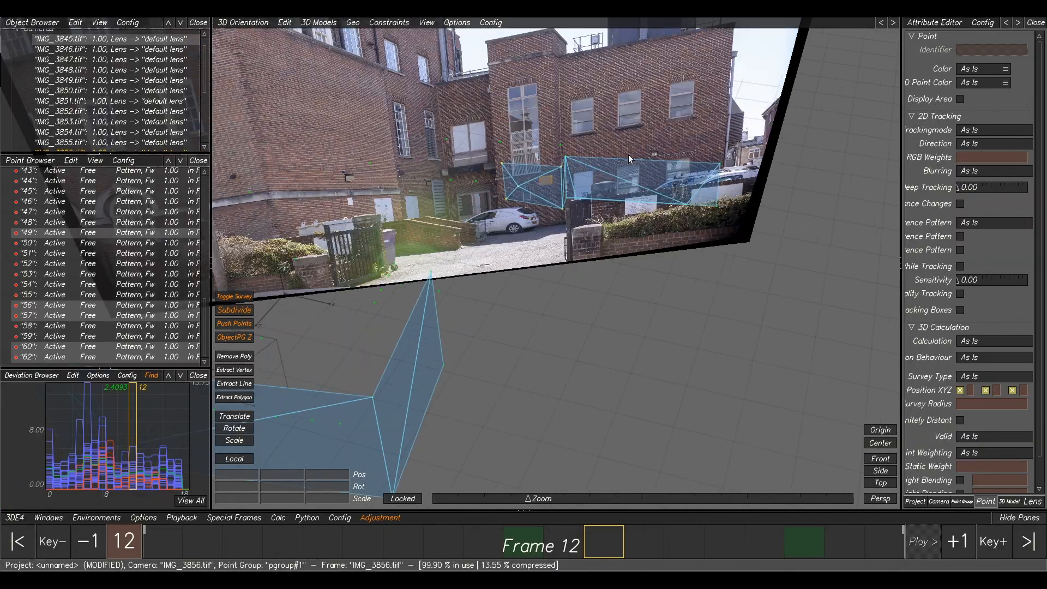
mouse_move(623, 198)
alt+mouse_down()
mouse_move(593, 236)
mouse_move(625, 267)
mouse_move(627, 199)
alt+mouse_up()
Build a legacy mesh for the tower's top band from points 46, 47, 56 and 57 selected in frame 12.
key(F1)
alt+middle_drag(604, 441, 615, 388)
drag(664, 50, 458, 160)
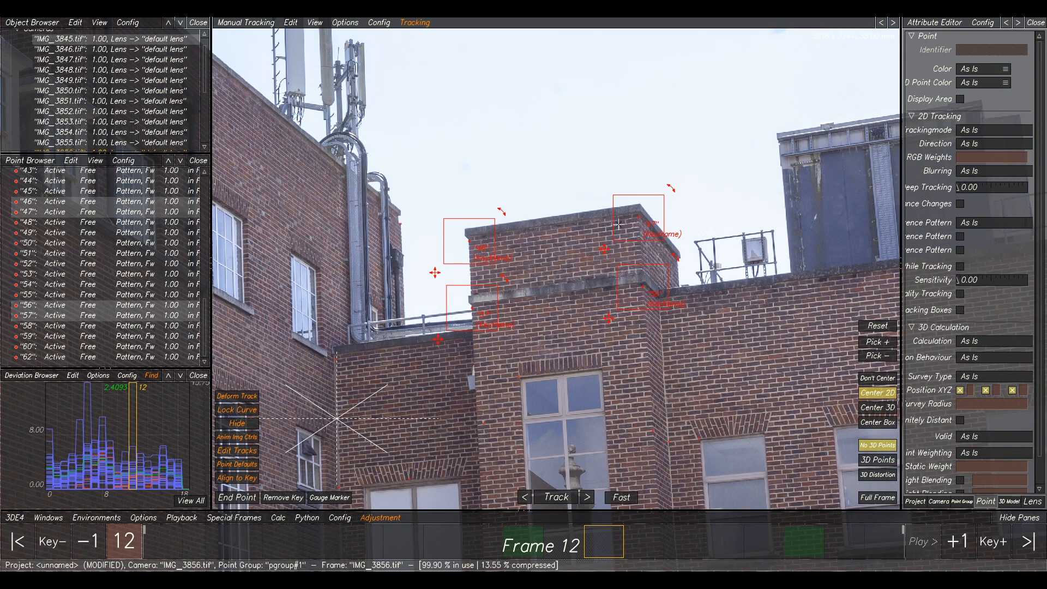
key(F6)
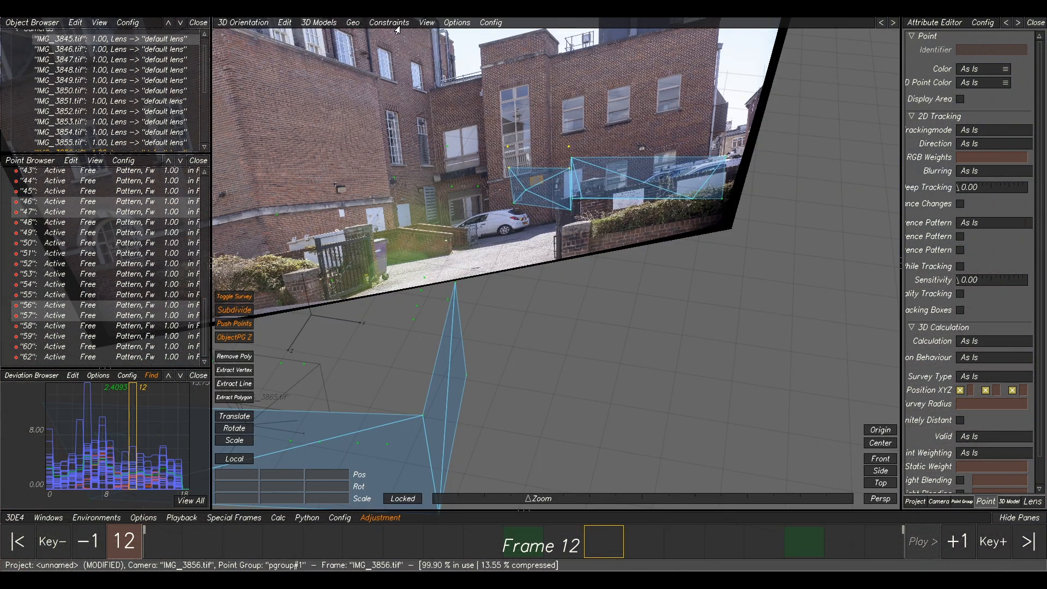
click(321, 22)
mouse_move(314, 34)
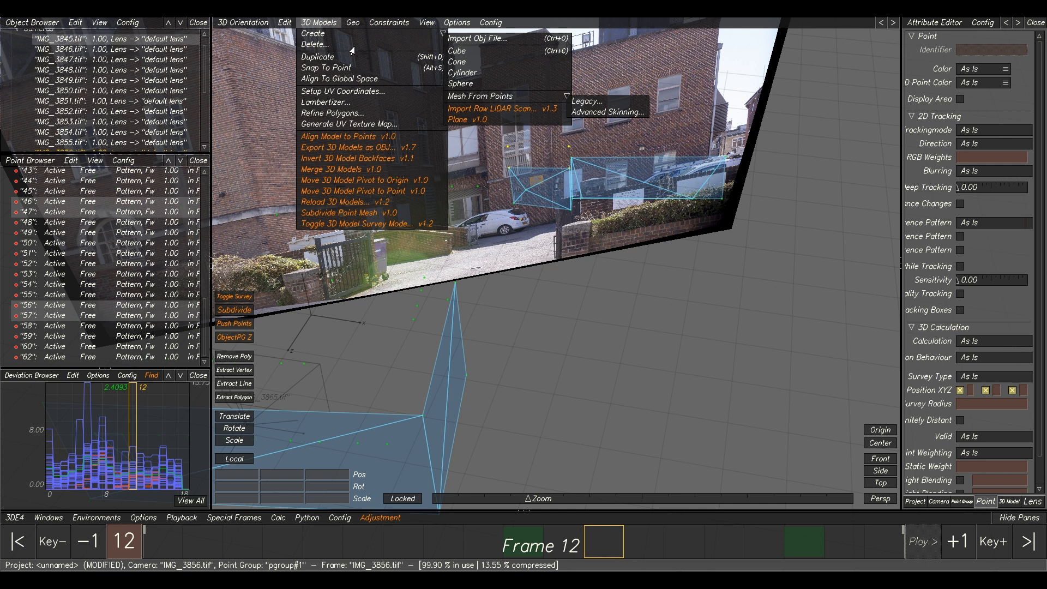
click(584, 102)
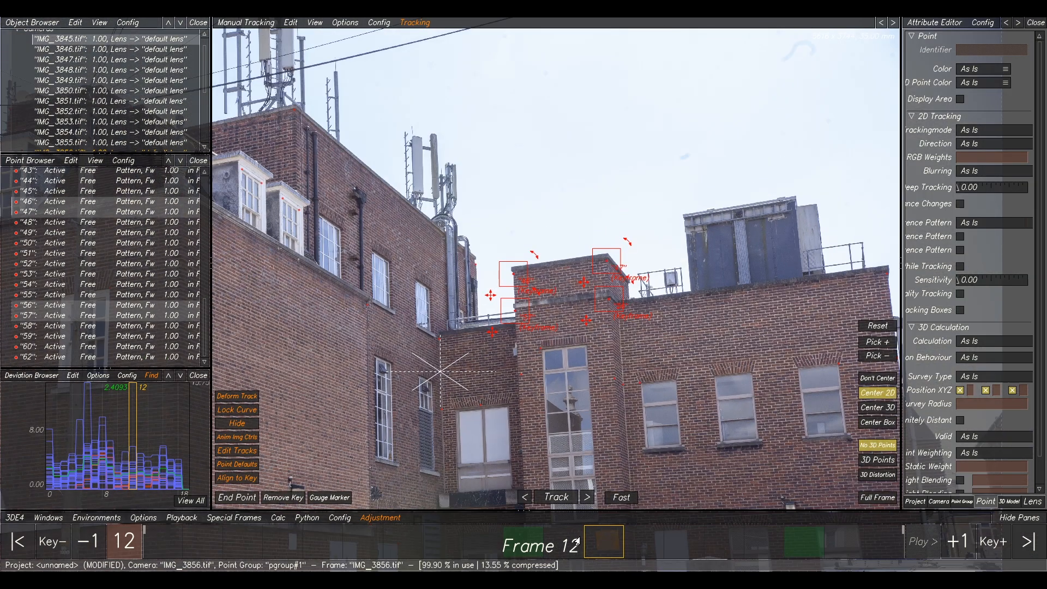
Examine how the tower and wall meshes line up with the photographs in frames 7 to 12.
click(576, 541)
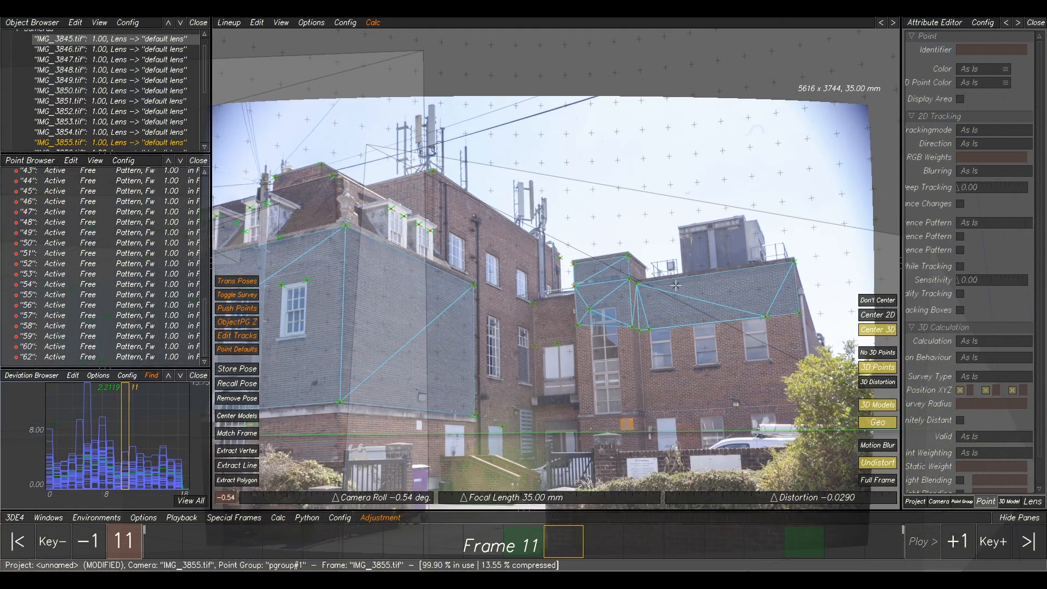
right_drag(675, 286, 674, 350)
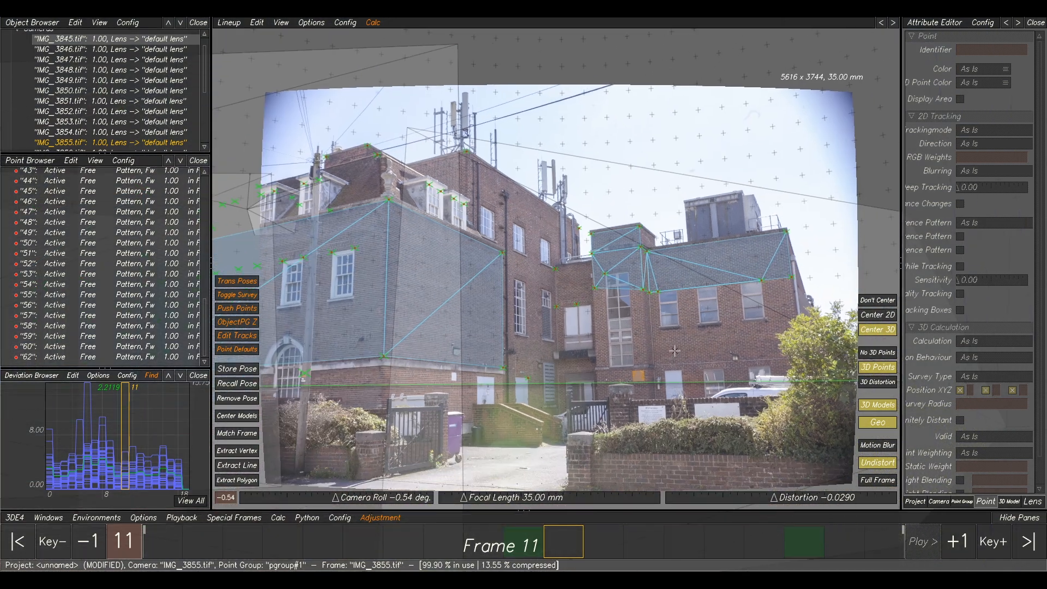
mouse_move(612, 529)
mouse_down()
mouse_move(763, 537)
mouse_move(643, 532)
mouse_move(595, 512)
mouse_move(483, 515)
mouse_move(604, 517)
mouse_up()
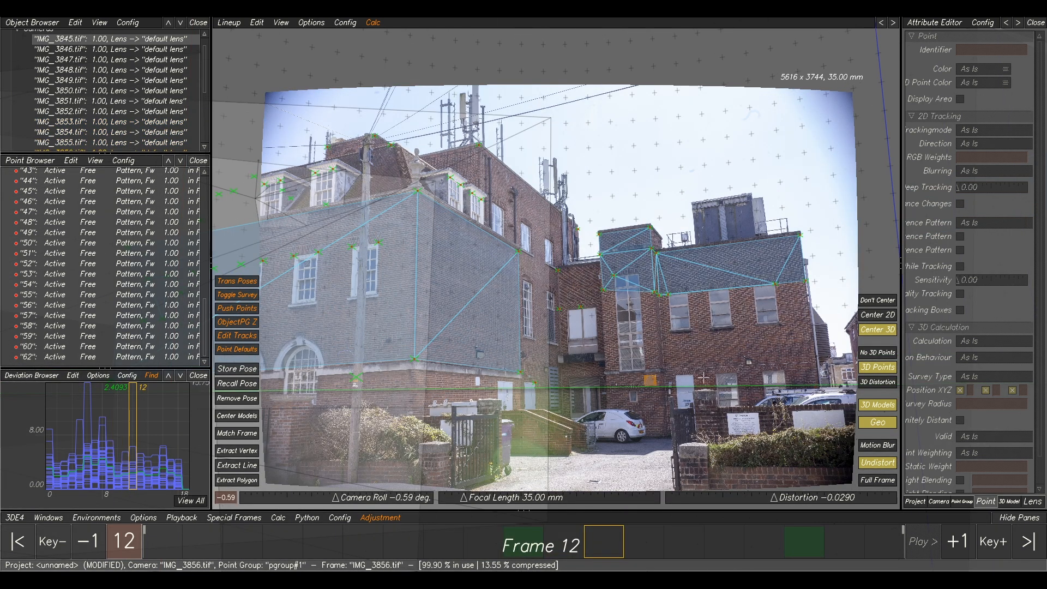
scroll(637, 293, up, 5)
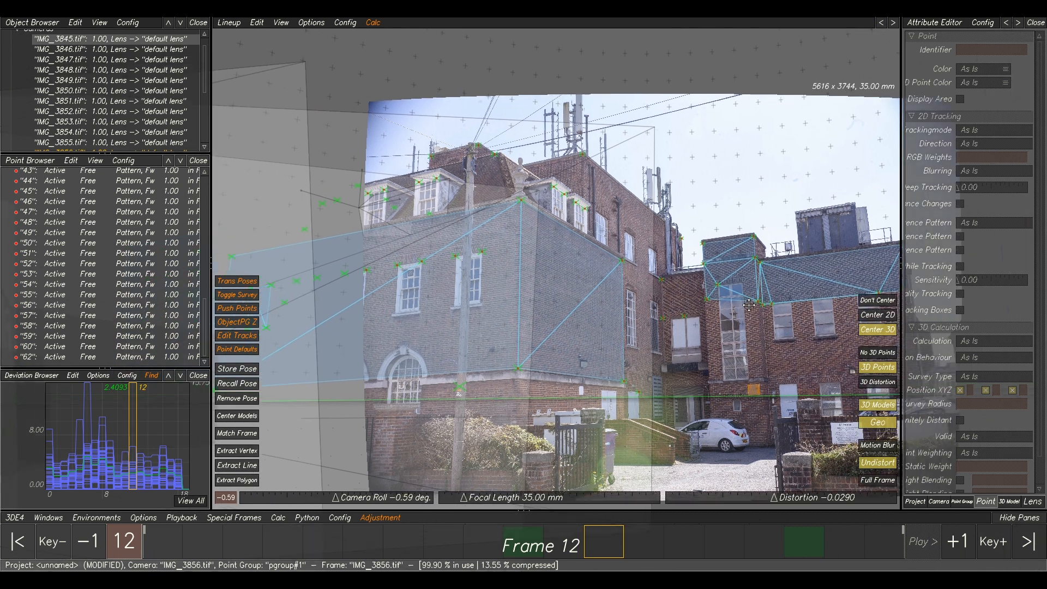
scroll(627, 349, down, 3)
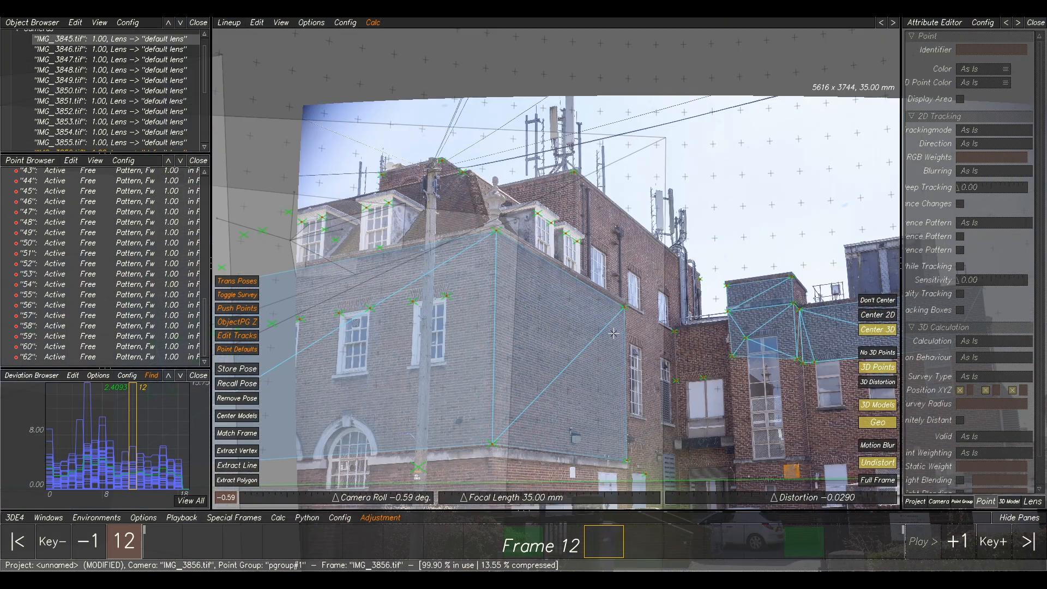
middle_drag(521, 423, 686, 371)
mouse_move(594, 540)
mouse_down()
mouse_move(442, 521)
mouse_move(214, 515)
mouse_move(322, 542)
mouse_move(547, 551)
mouse_move(476, 548)
mouse_up()
middle_drag(793, 309, 695, 266)
scroll(669, 275, up, 3)
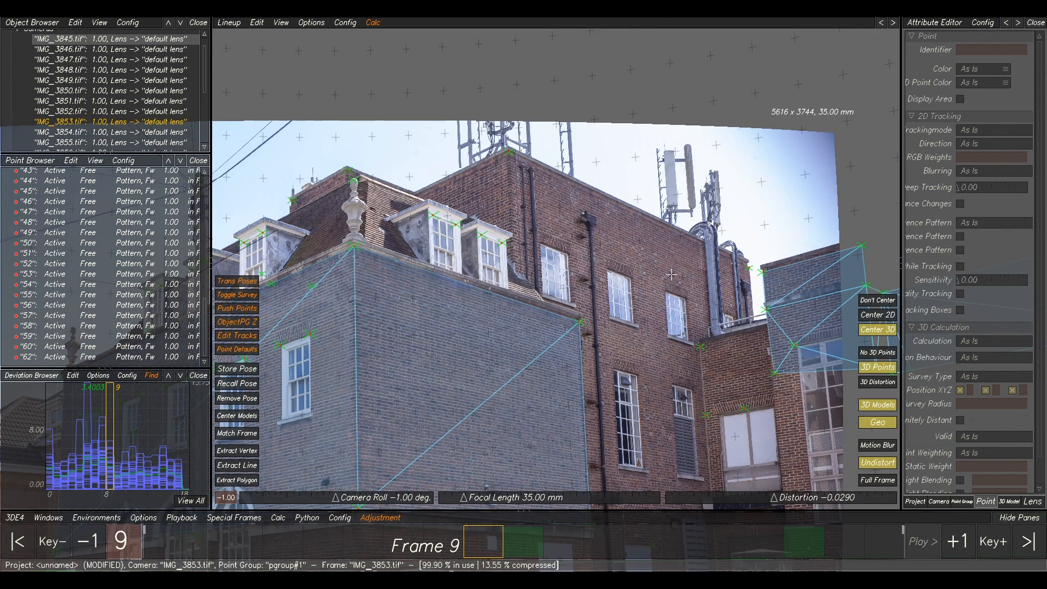
scroll(670, 275, down, 4)
key(Left)
key(Left)
key(Right)
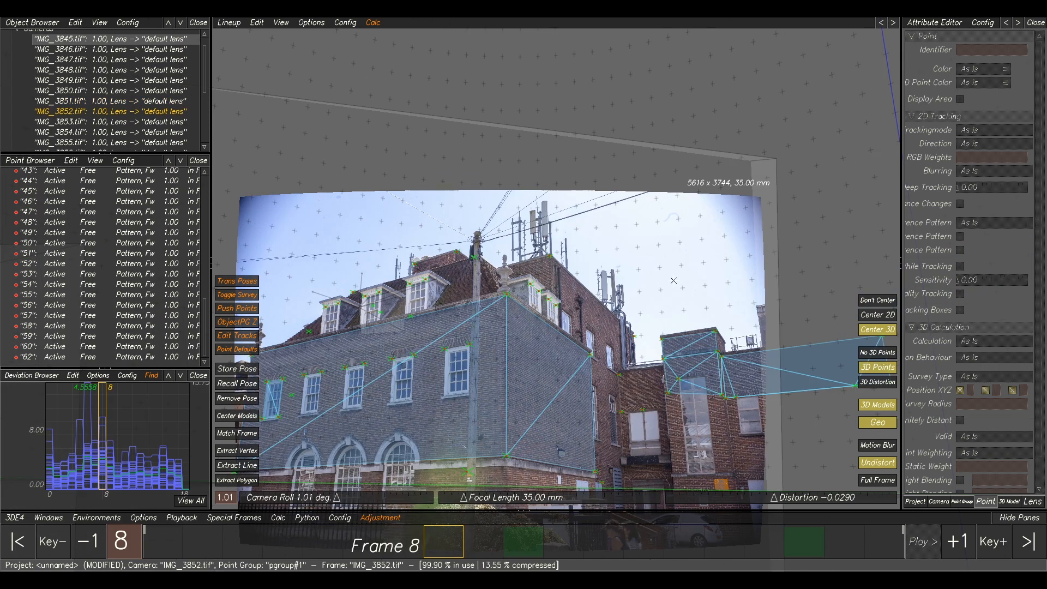
key(Right)
key(Left)
key(Left)
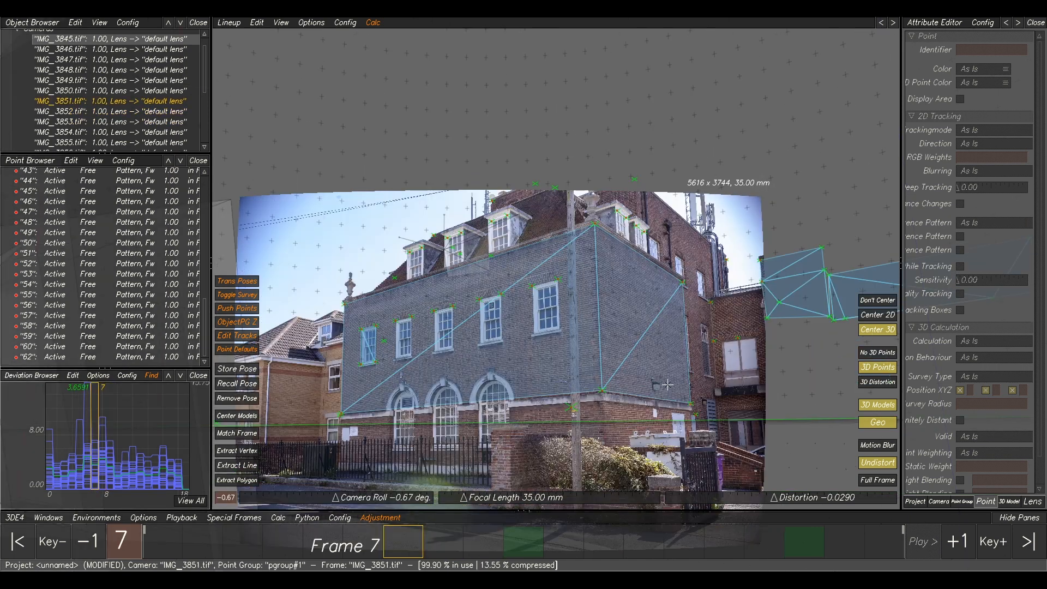
Build a legacy mesh on the recessed wall between the main building and tower from points 45, 58 and 59.
scroll(735, 337, up, 5)
drag(765, 234, 639, 387)
key(F3)
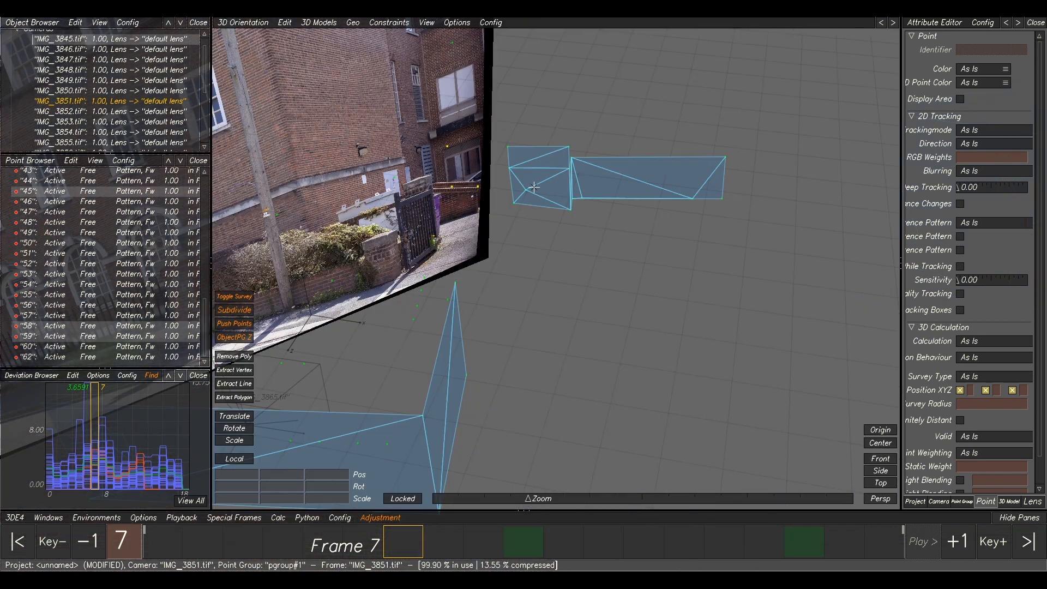
click(324, 24)
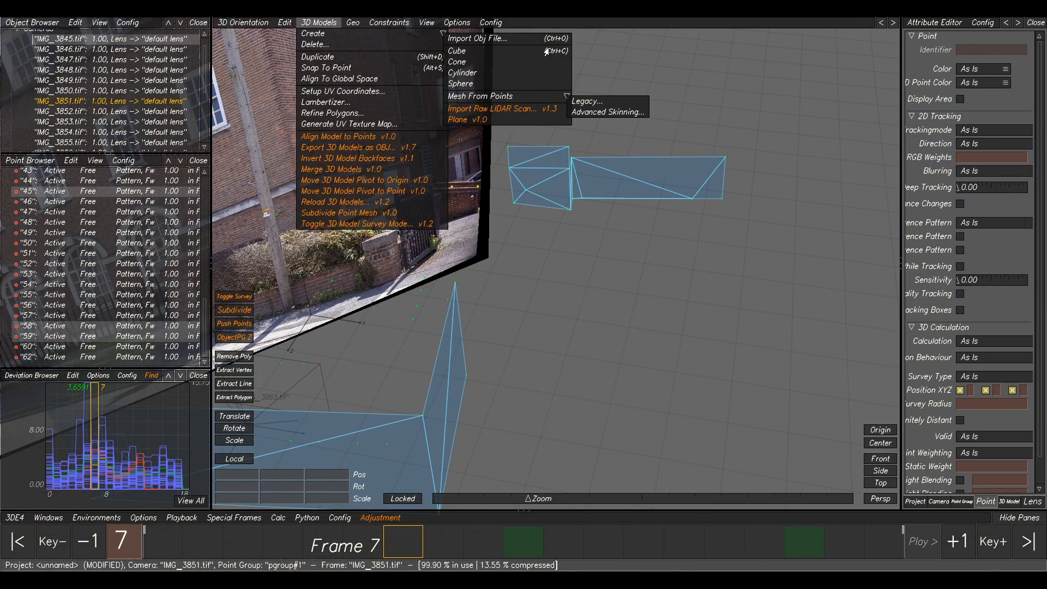
click(584, 101)
click(581, 309)
Check the recessed wall mesh in frames 7 and 9 and pick out roofline points 38, 43 and 44.
key(F2)
scroll(637, 298, down, 2)
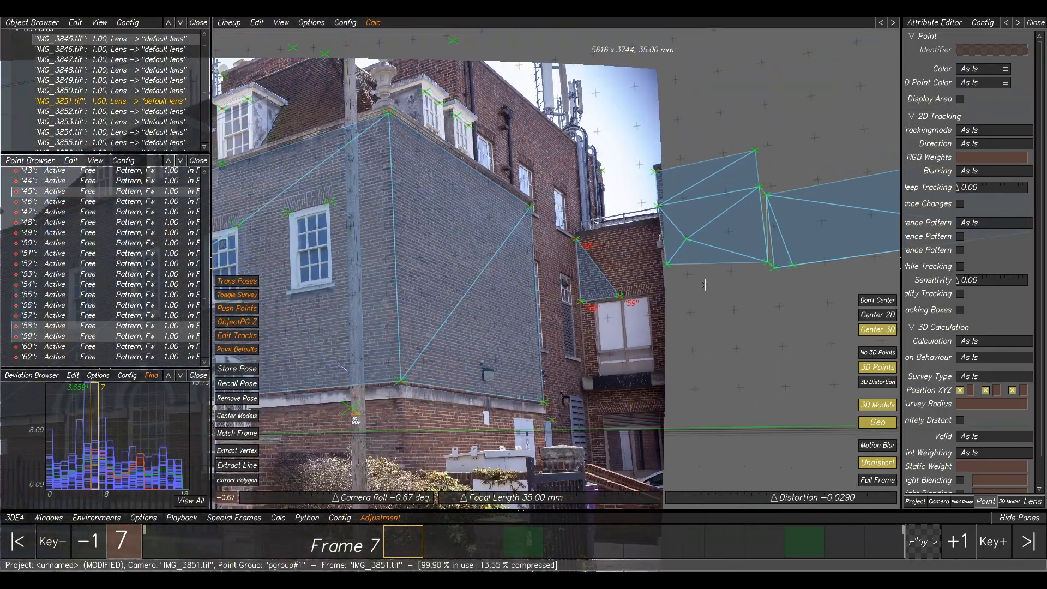
mouse_move(489, 542)
mouse_down()
mouse_move(724, 541)
mouse_move(440, 548)
mouse_move(522, 556)
mouse_move(500, 556)
mouse_up()
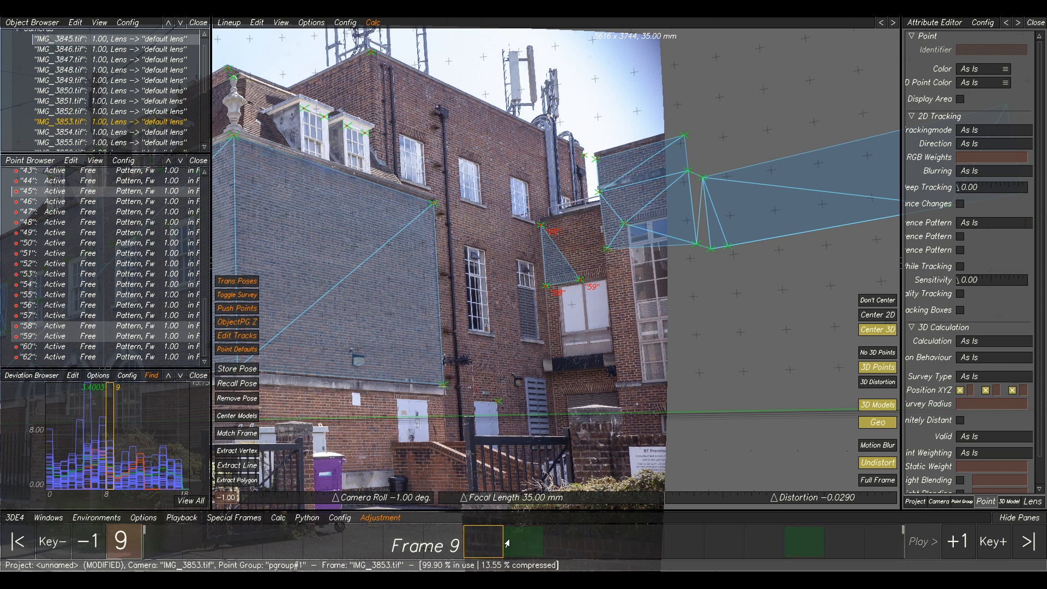
drag(359, 44, 588, 163)
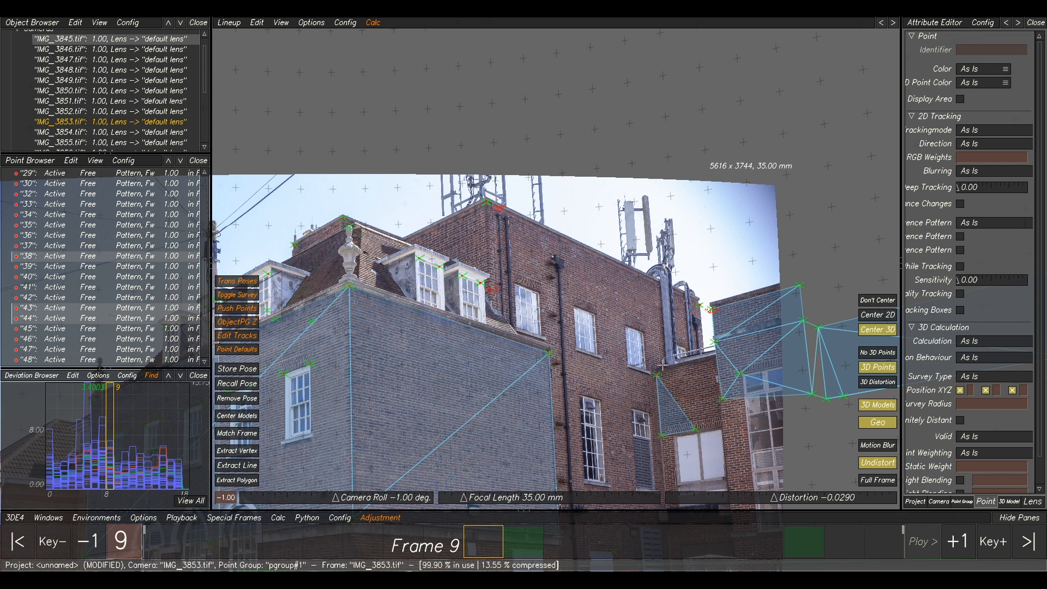
Compare the tall brick wall's windows and brickwork across frames 6 to 10 in Manual Tracking.
key(F1)
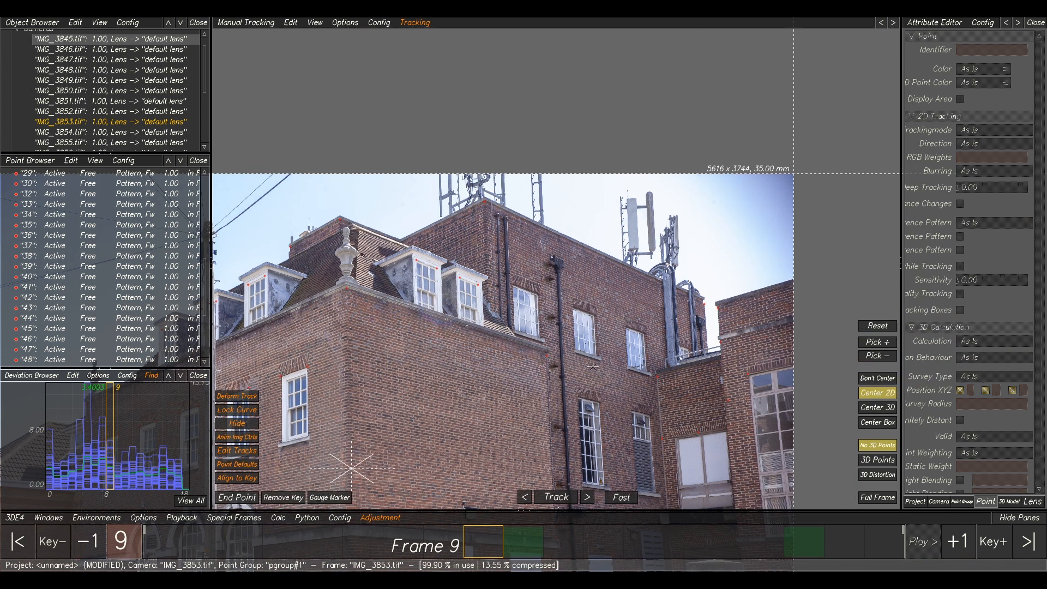
key(Left)
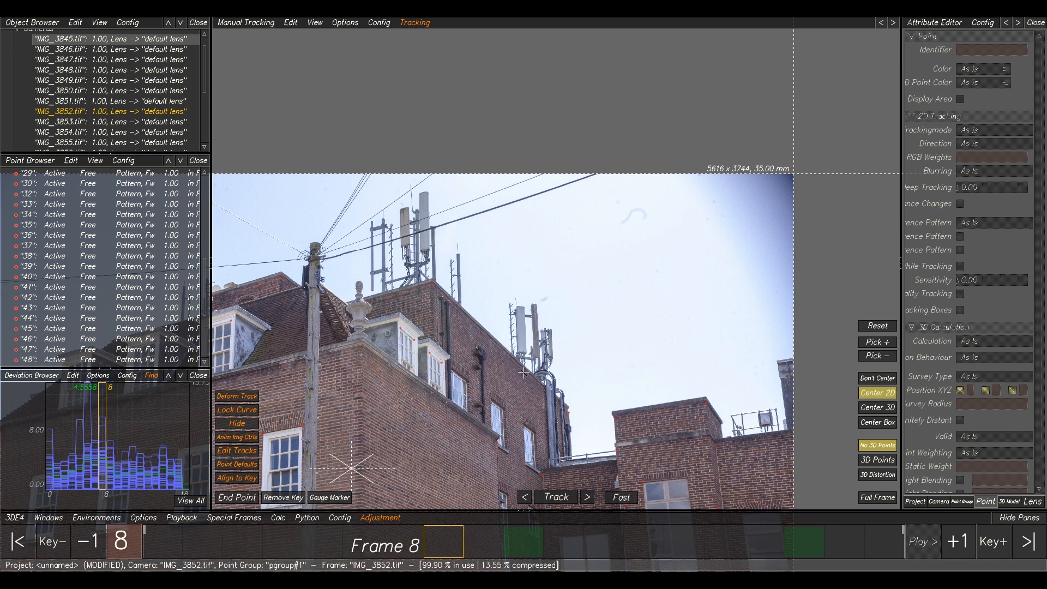
key(Right)
key(Right)
key(Left)
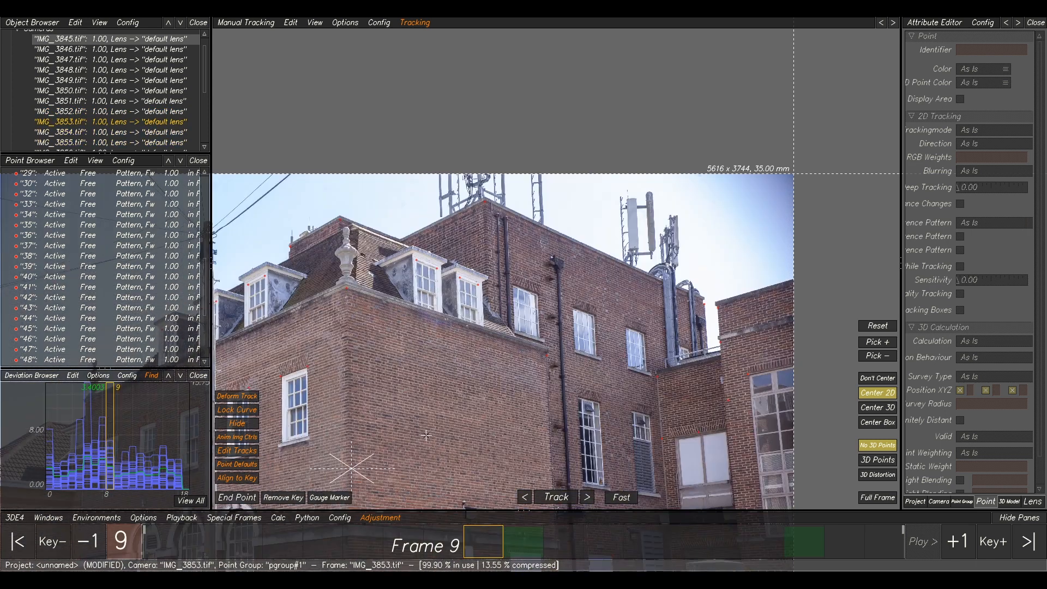
key(Left)
key(Left)
key(Left)
key(Right)
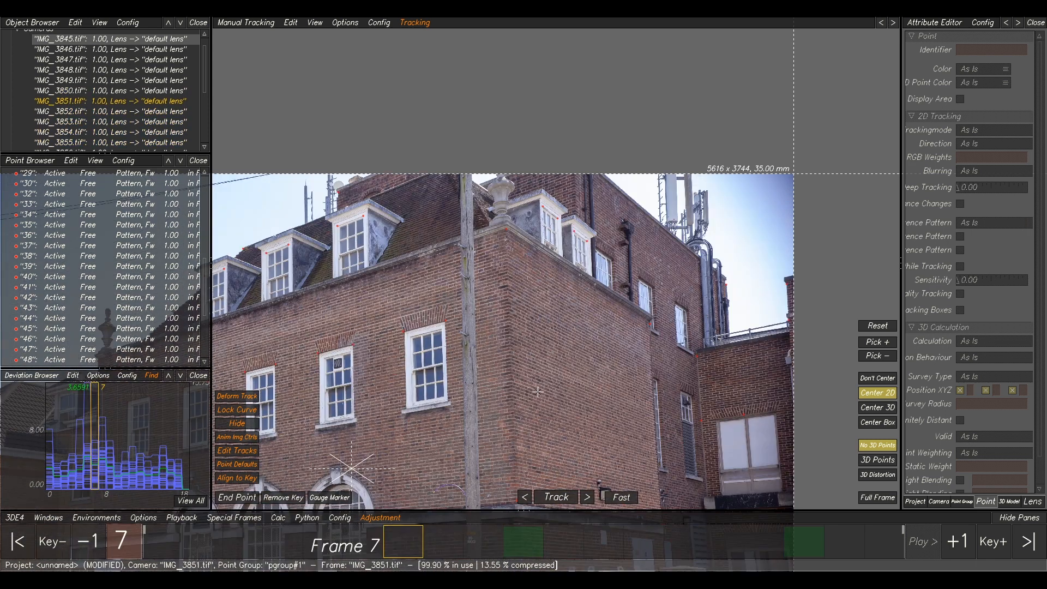
Create point 63 in frame 7 at the lower corner of the brick arch above the window beside the drainpipe.
scroll(654, 284, up, 2)
key(Left)
key(Right)
scroll(604, 252, up, 3)
scroll(604, 252, up, 2)
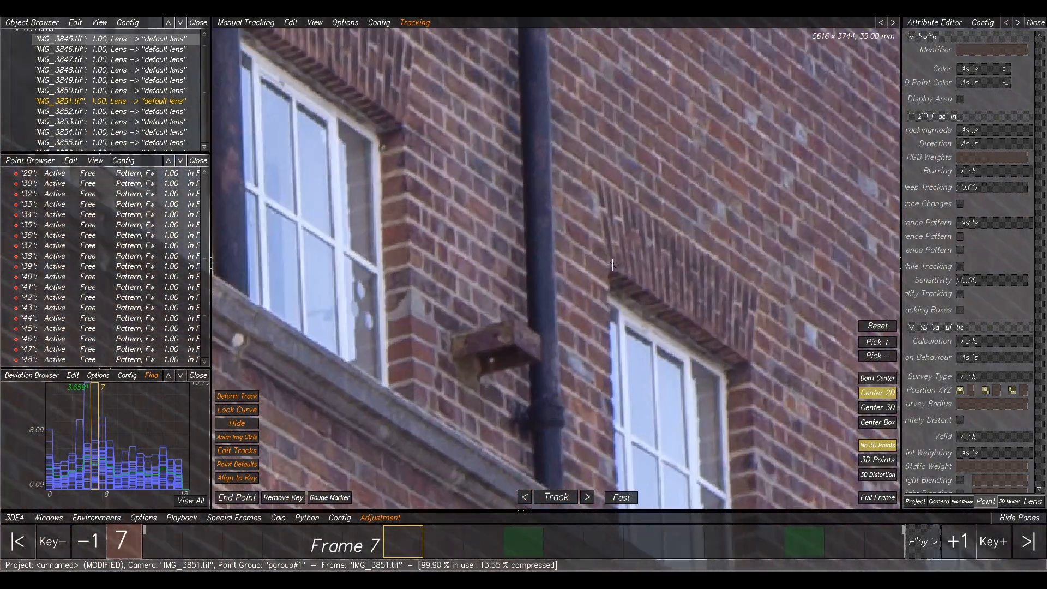
ctrl+click(609, 266)
Place point 63 on the same brick arch corner above the window in frame 8.
scroll(609, 269, down, 5)
key(Right)
scroll(581, 275, down, 3)
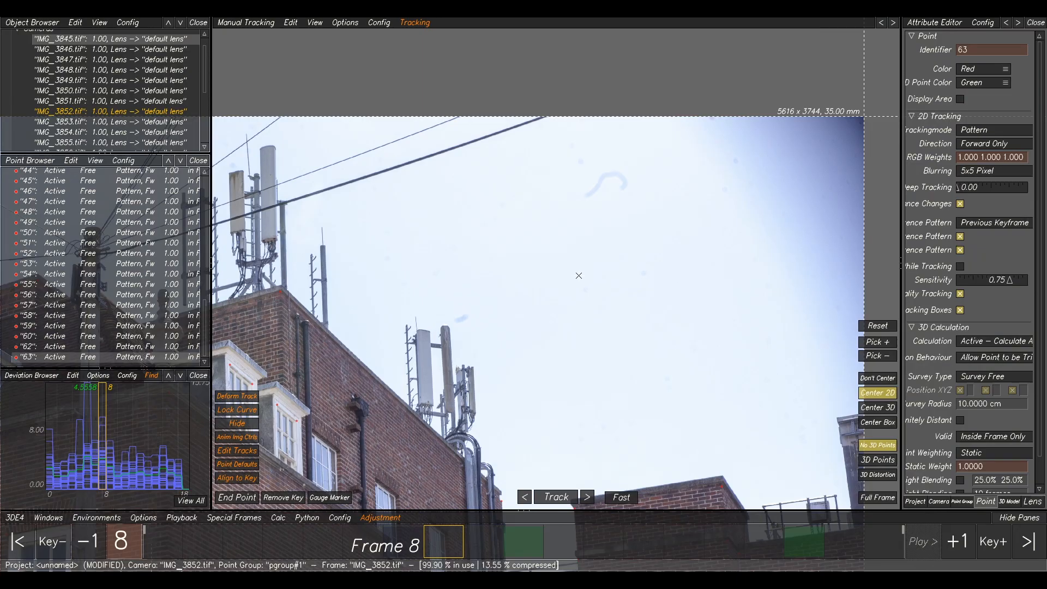
middle_drag(552, 245, 593, 196)
scroll(594, 196, up, 6)
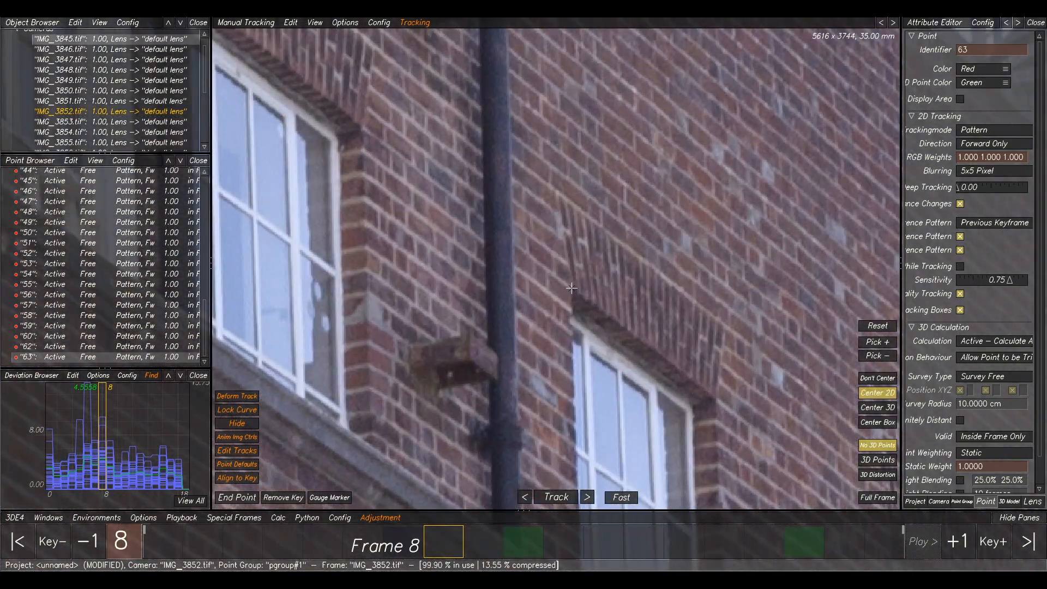
Place point 63 in frame 9 on the lower corner of the brick arch above the window beside the drainpipe.
scroll(572, 287, down, 2)
key(Right)
scroll(637, 252, down, 4)
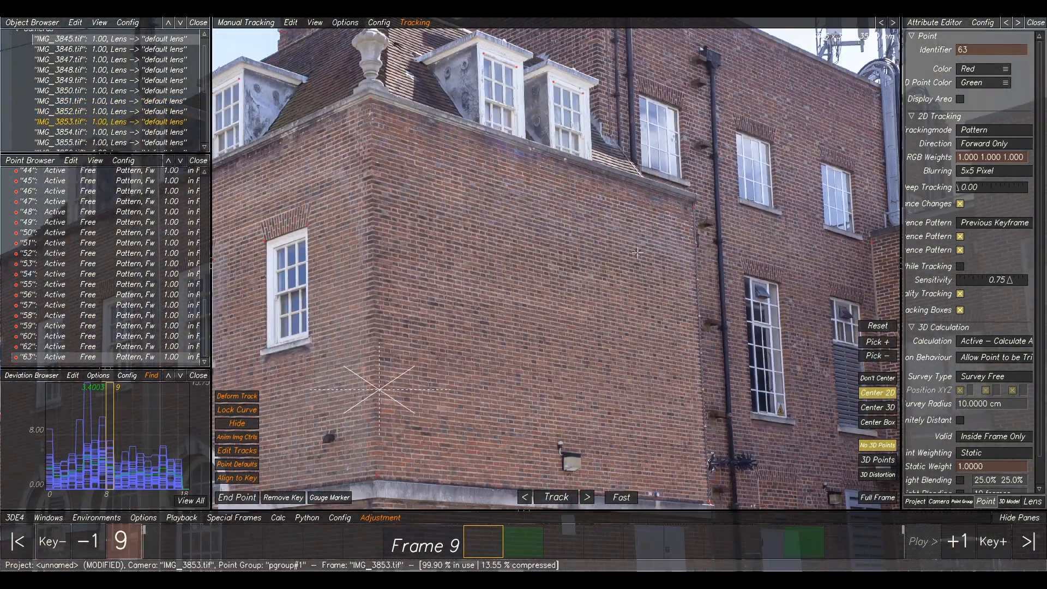
middle_drag(637, 253, 569, 323)
scroll(620, 265, up, 3)
key(Left)
key(Right)
scroll(750, 166, up, 5)
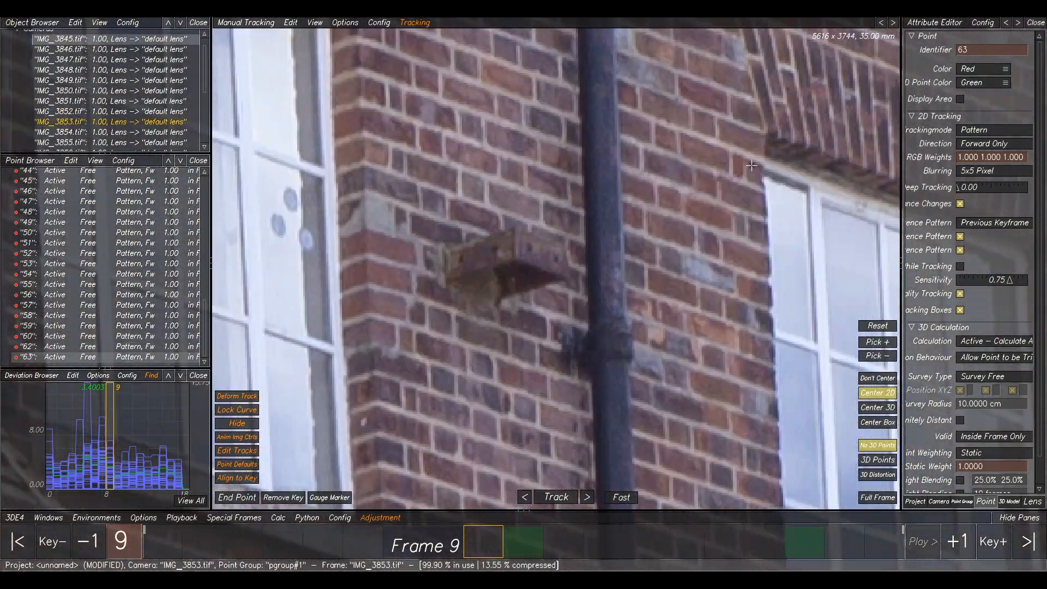
scroll(752, 165, up, 2)
ctrl+click(765, 125)
key(Left)
key(Right)
scroll(645, 257, down, 3)
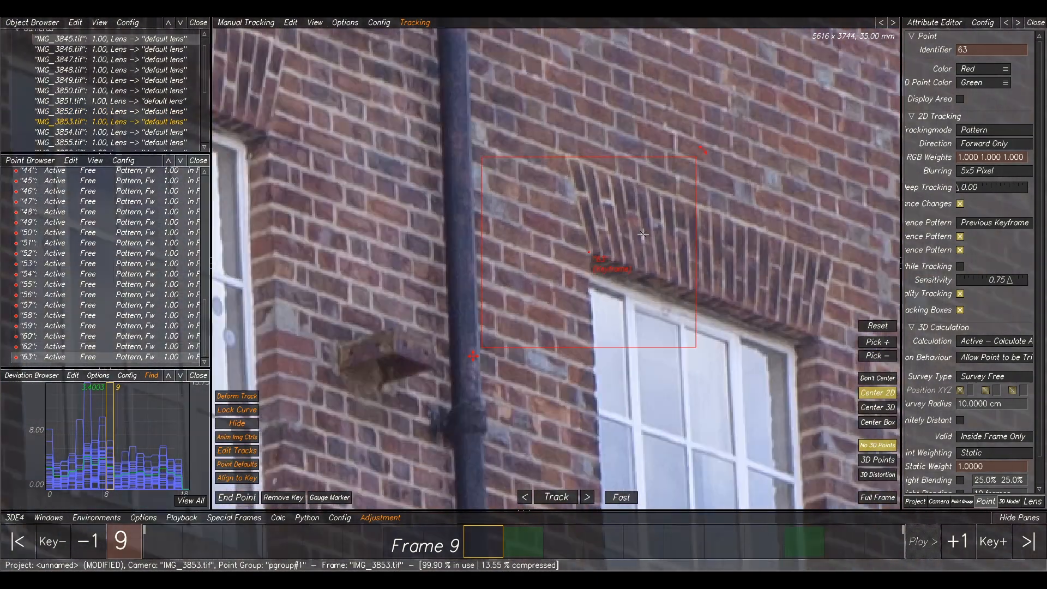
Place point 63 on the same brick arch corner in frame 10 and compare it with the previous frame.
key(Right)
scroll(645, 257, down, 4)
middle_drag(645, 257, 1000, 117)
scroll(546, 202, down, 2)
middle_drag(403, 188, 709, 181)
scroll(710, 181, up, 5)
scroll(710, 181, up, 3)
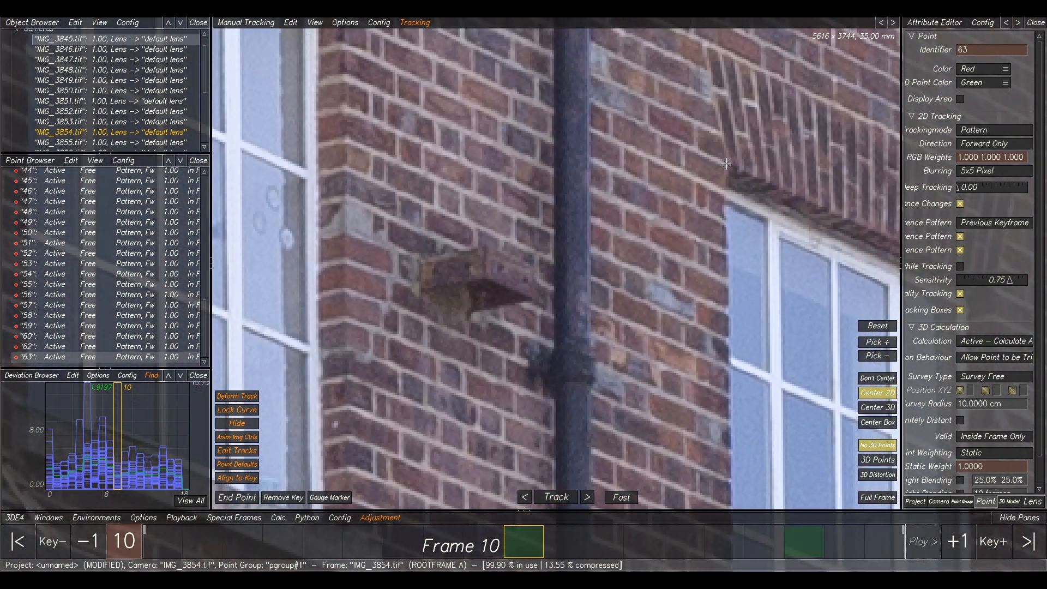
ctrl+click(728, 171)
key(Left)
key(Right)
Place point 63 on the arch corner beside the drainpipe in frame 11 and check it against frame 10.
key(Right)
scroll(578, 189, down, 6)
middle_drag(570, 185, 577, 241)
scroll(577, 242, up, 3)
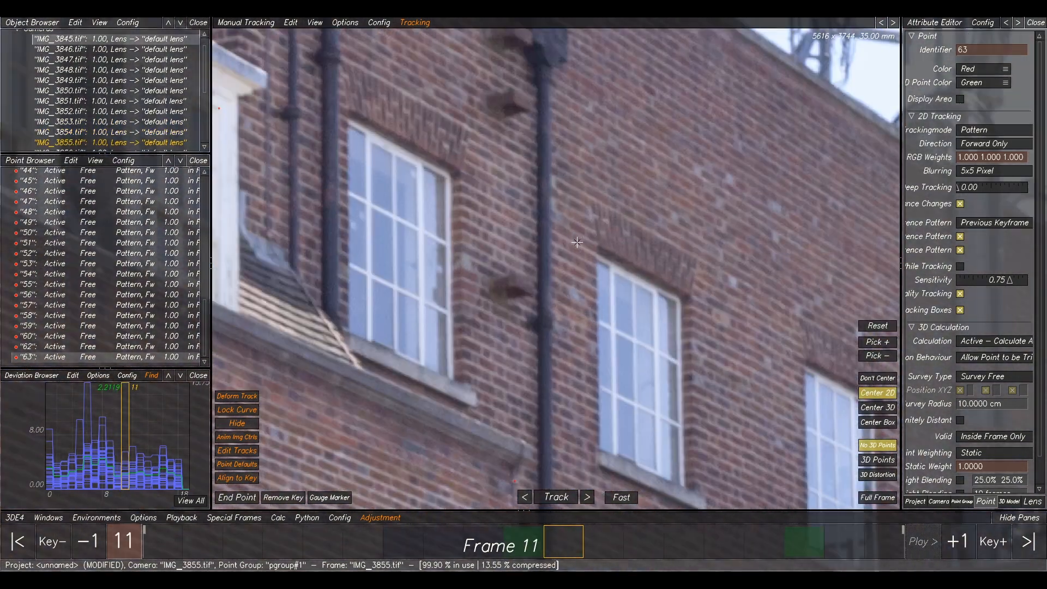
scroll(578, 242, up, 3)
key(Left)
scroll(619, 244, down, 3)
key(Right)
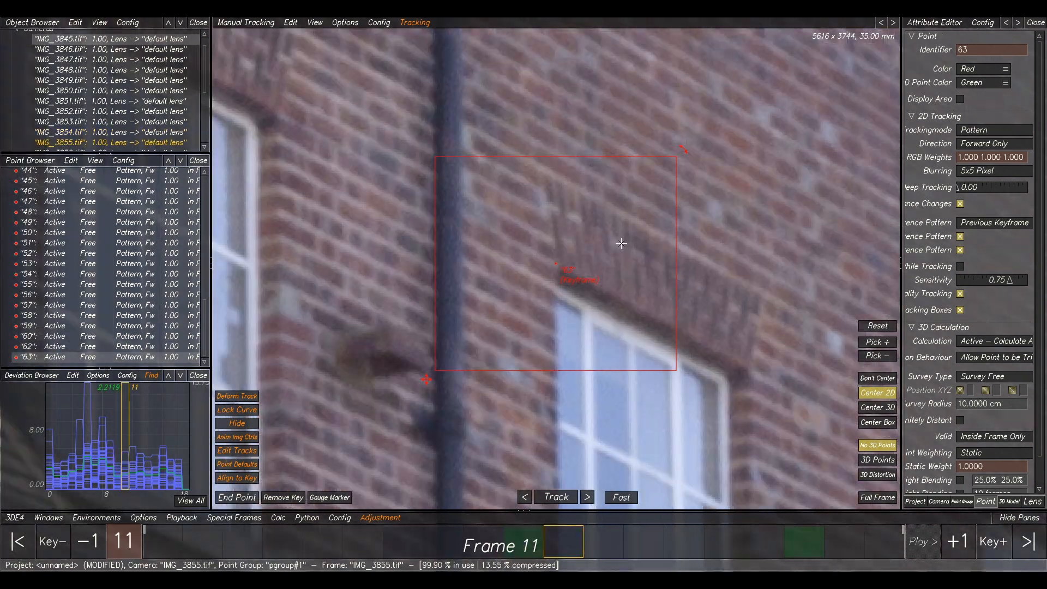
Place point 63 on the lower corner of the window's brick arch in frame 12.
key(Right)
scroll(635, 249, up, 3)
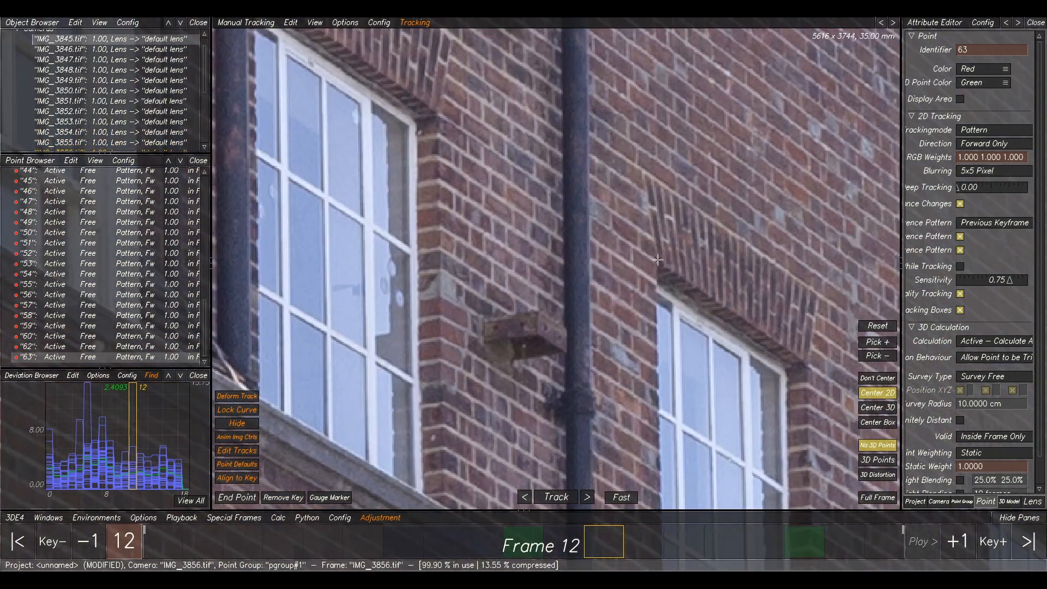
click(657, 261)
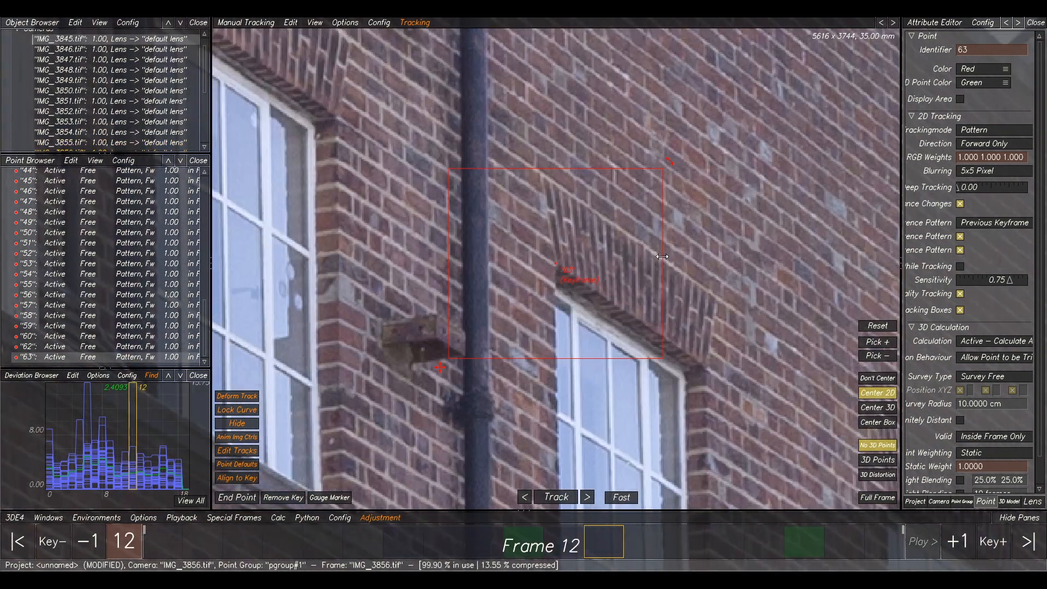
Place point 63 on the arch corner above the partly hidden window in frame 13.
key(Right)
scroll(662, 264, down, 4)
scroll(704, 255, up, 4)
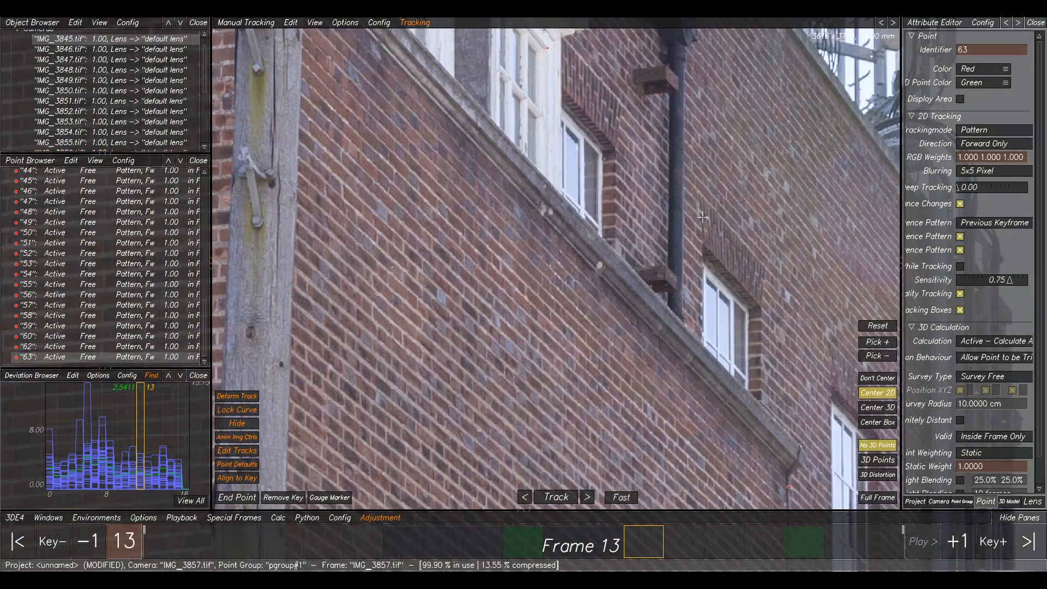
click(702, 257)
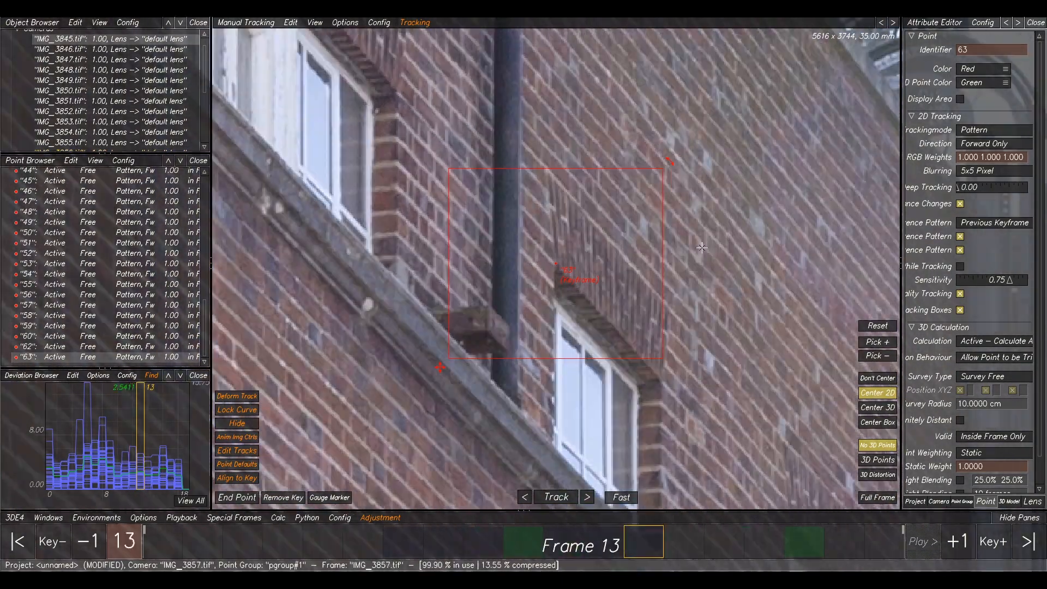
Check frame 14 for the tracked corner, recalculate the whole scene with point 63 included and show the solve in Lineup.
key(Right)
scroll(683, 251, down, 3)
scroll(678, 252, down, 4)
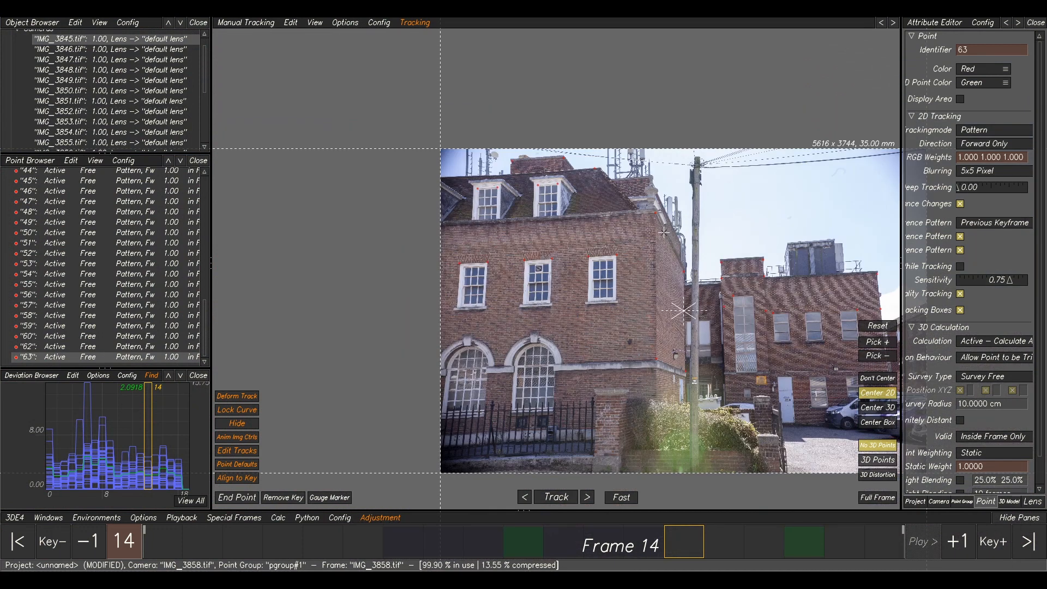
key(alt+c)
click(672, 478)
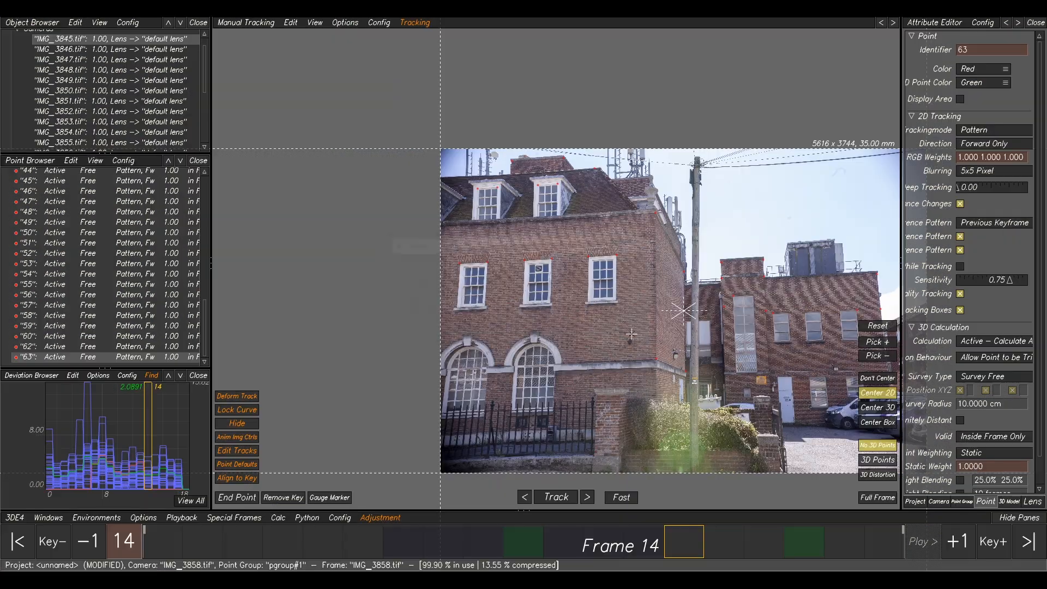
key(F2)
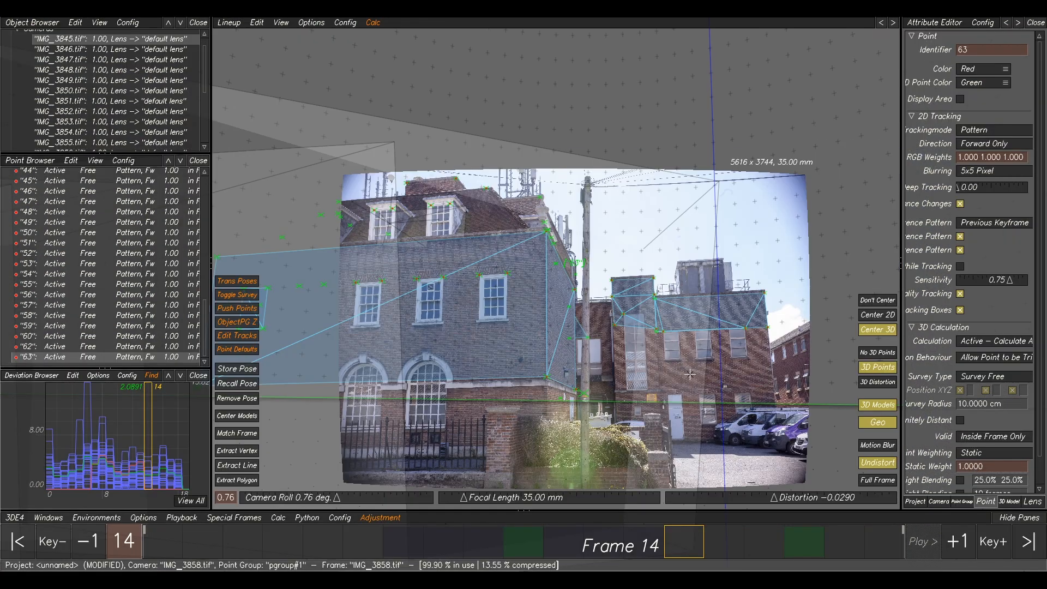
Create a legacy mesh from points 38, 44, 45 and 63 on the tall brick wall, with point filter 0.50.
key(Left)
key(Left)
key(Left)
scroll(590, 217, up, 3)
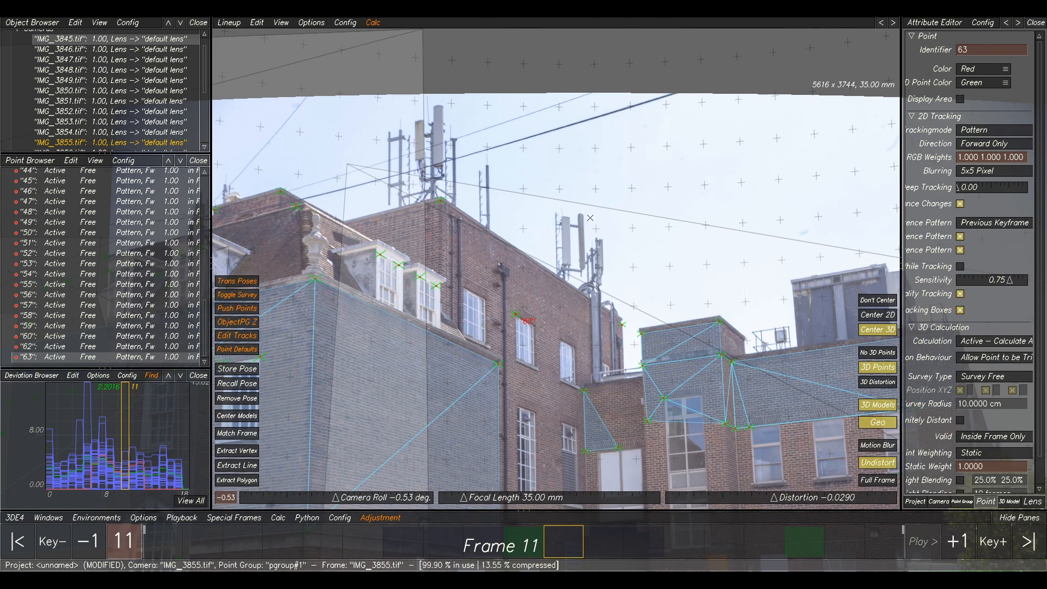
click(622, 324)
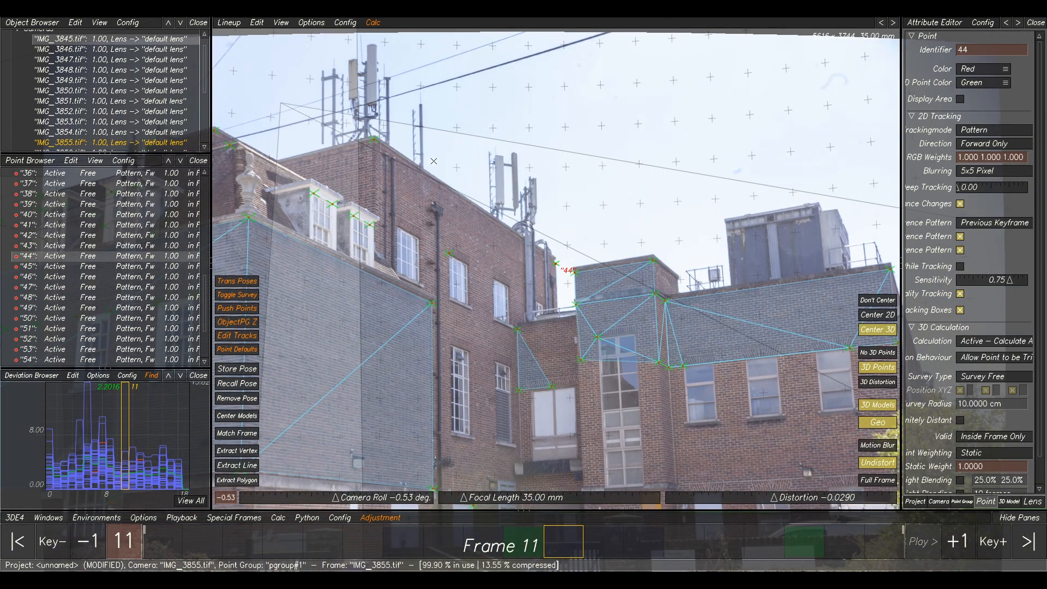
shift+click(374, 139)
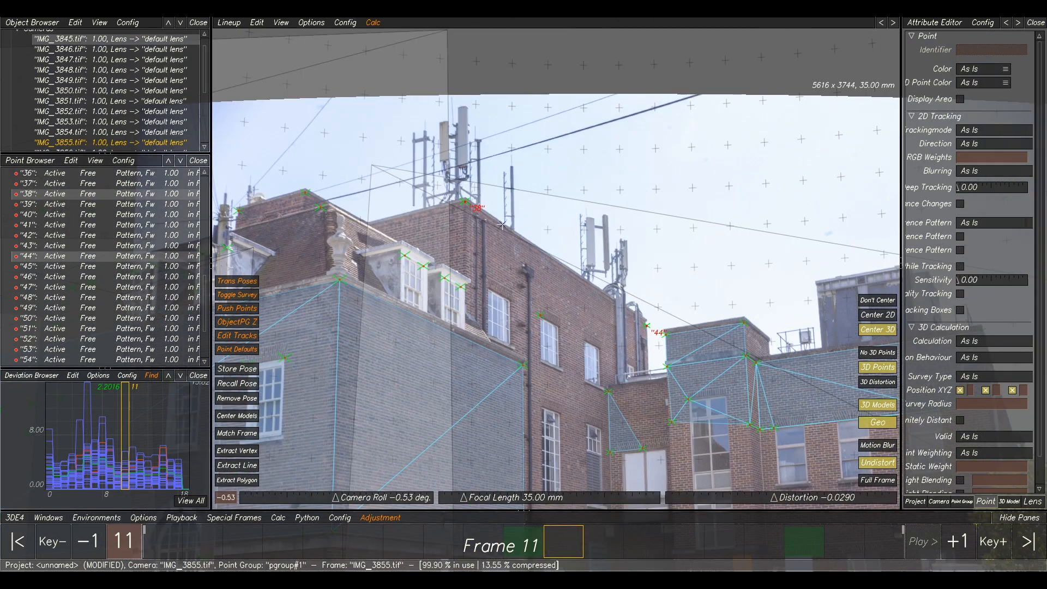
shift+click(540, 315)
shift+click(602, 385)
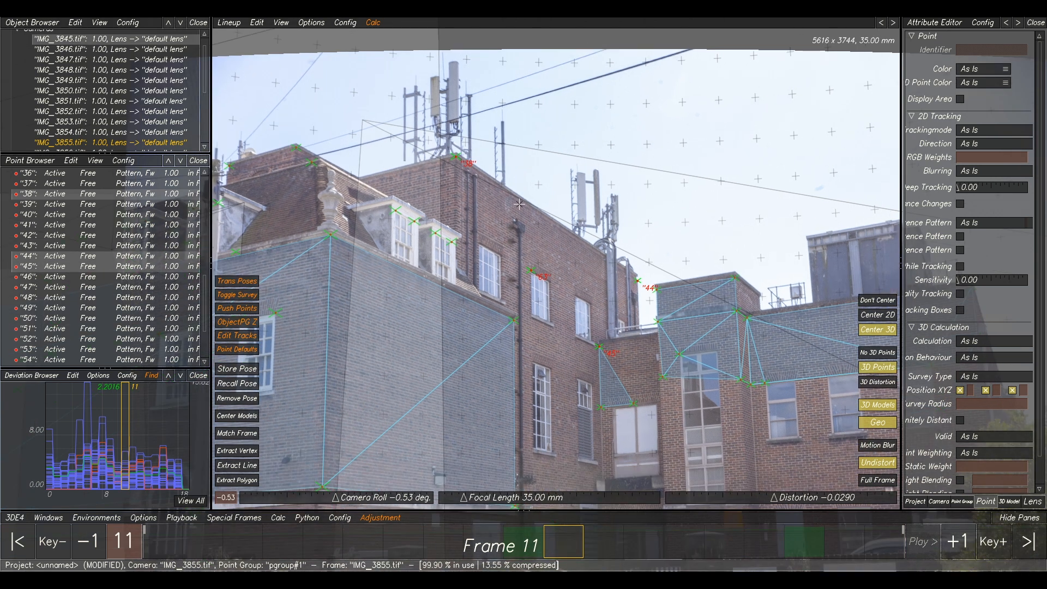
key(F6)
click(322, 23)
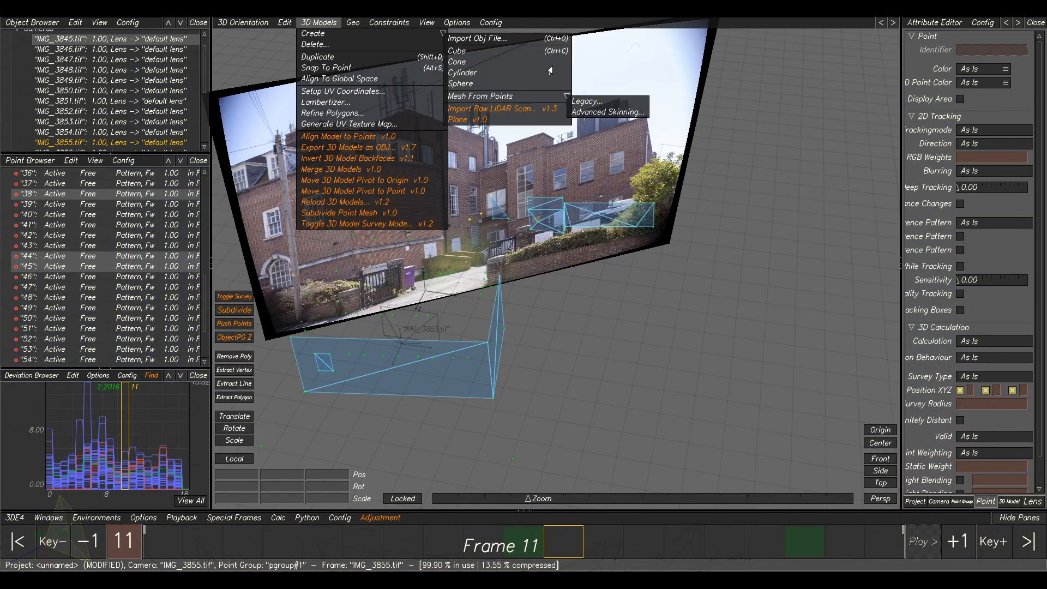
click(586, 109)
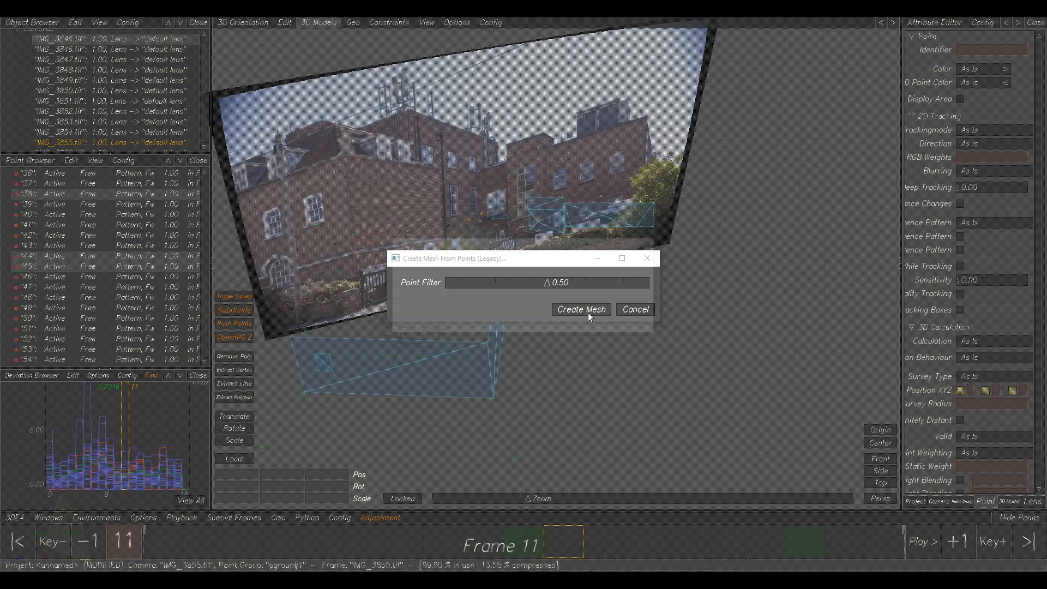
click(587, 308)
Inspect the new wall mesh in 3D Orientation and over frame 11, and review the facade alignment in frame 3.
alt+drag(563, 280, 535, 220)
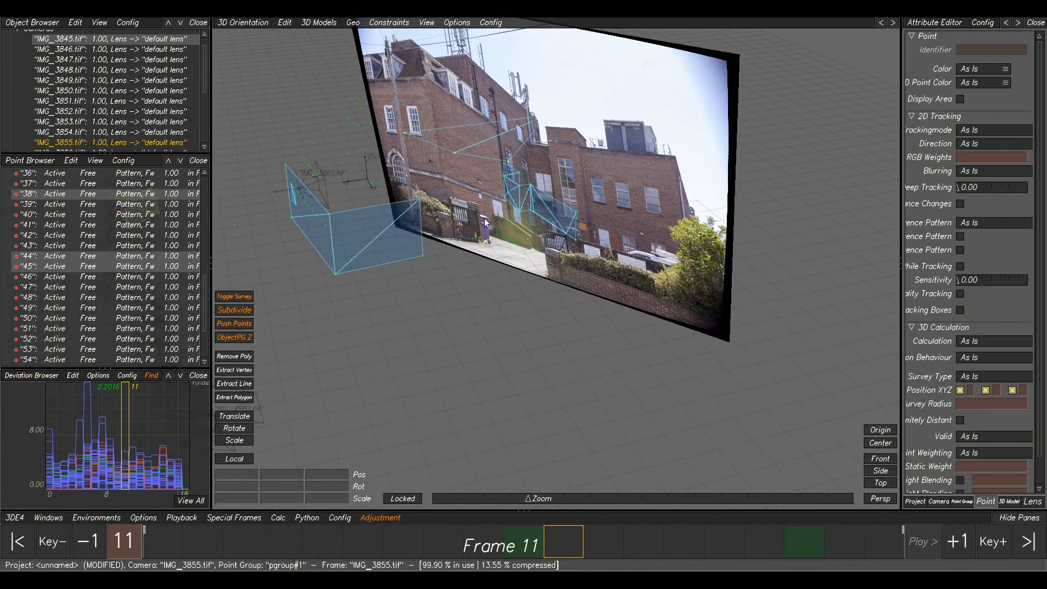
key(F2)
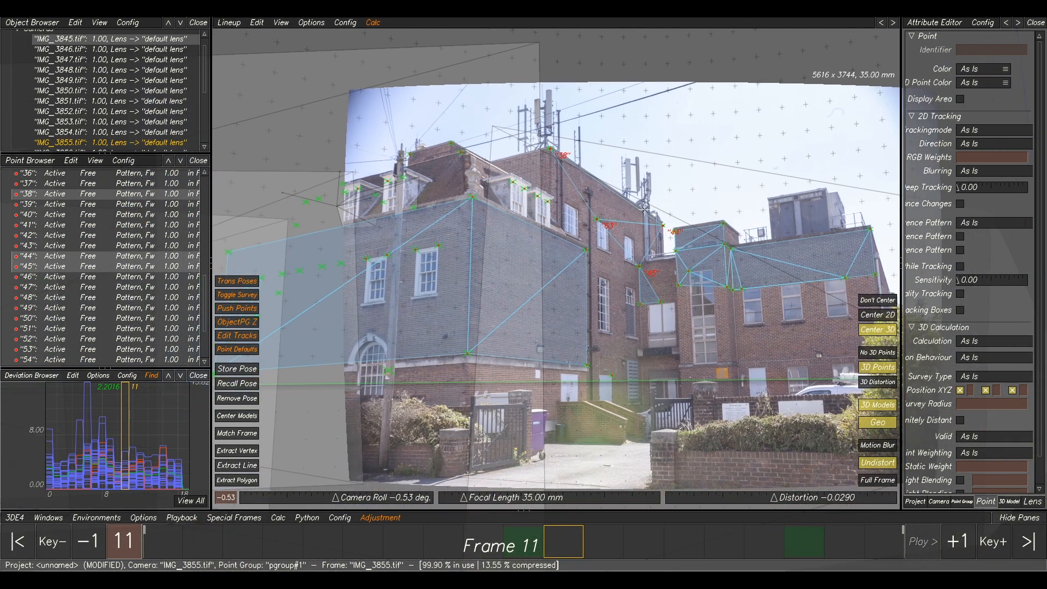
key(F3)
alt+drag(618, 239, 648, 311)
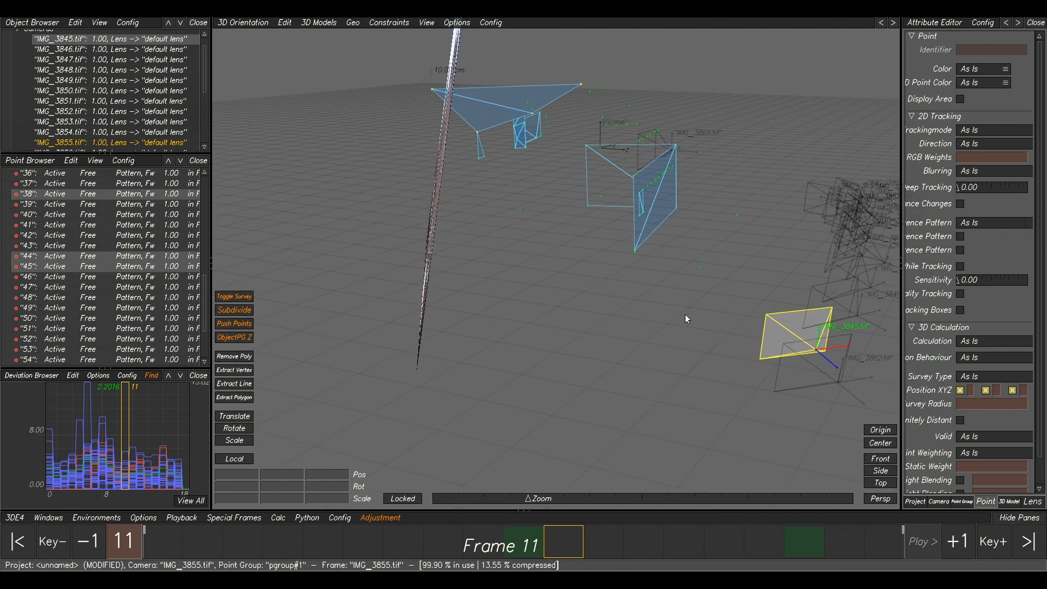
key(F5)
drag(556, 530, 236, 532)
scroll(403, 235, up, 3)
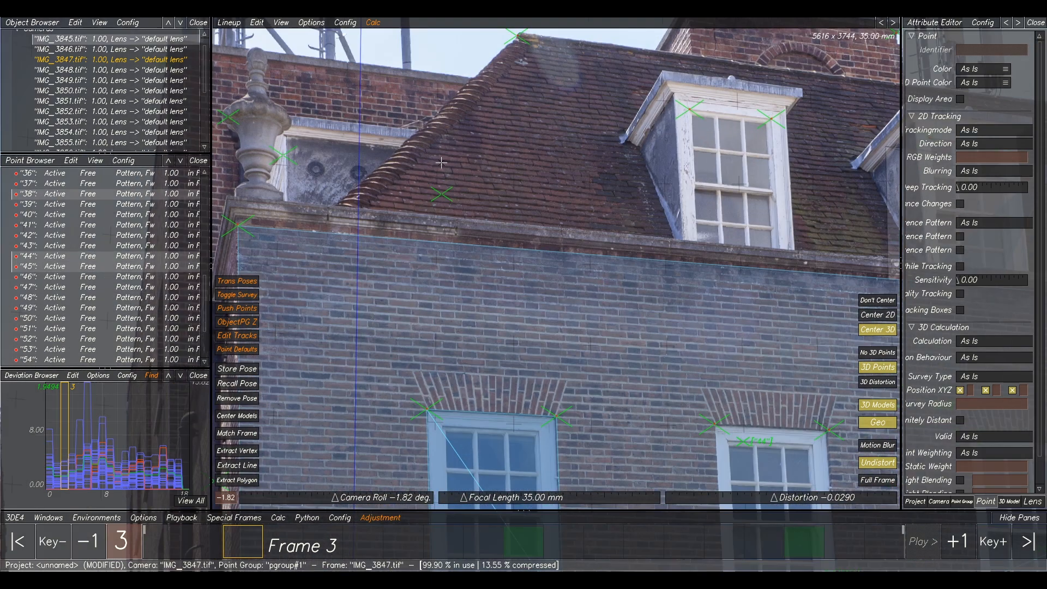
scroll(440, 163, down, 2)
scroll(430, 174, down, 3)
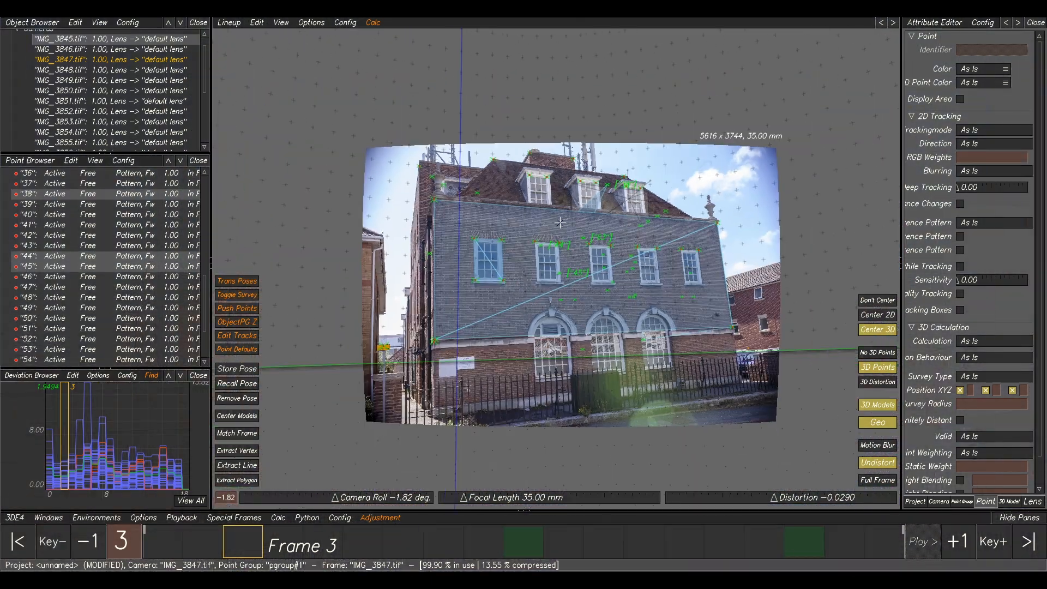
Begin saving the project under a new name and create a TUT directory inside the MM027 folder.
click(14, 517)
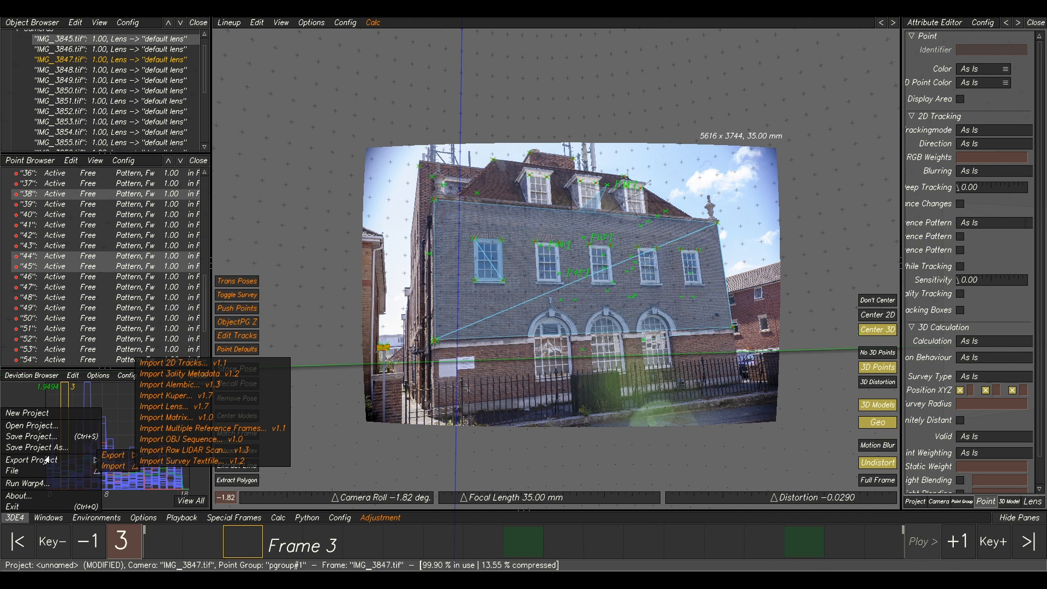
click(47, 447)
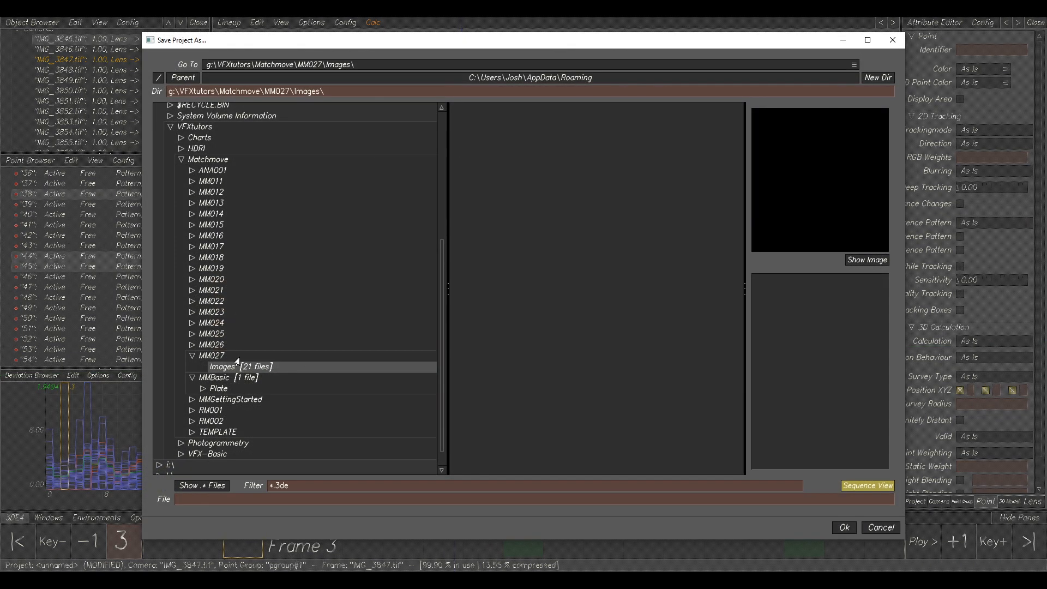
click(218, 357)
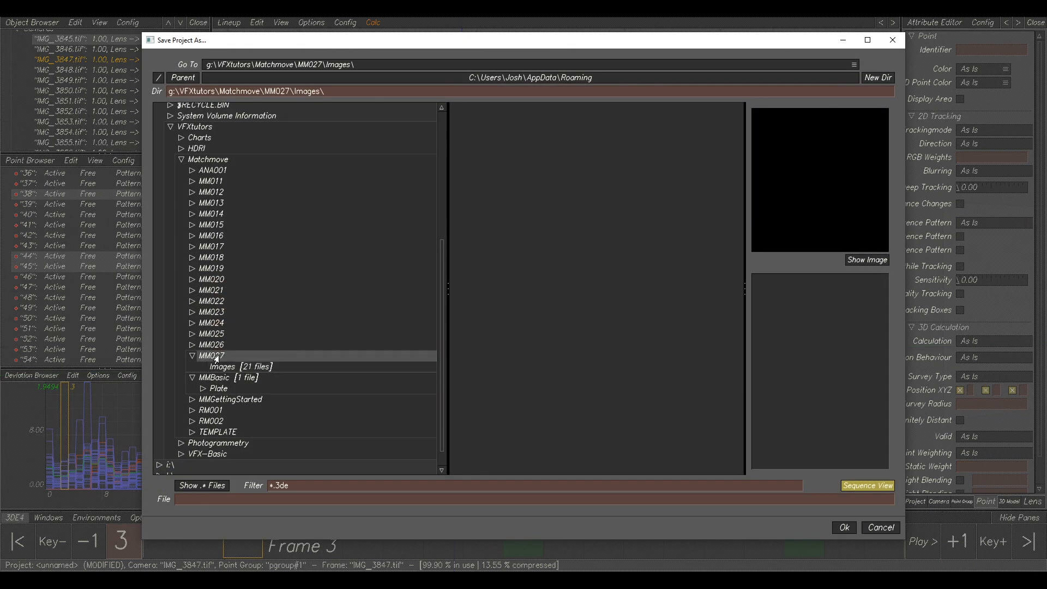
click(873, 79)
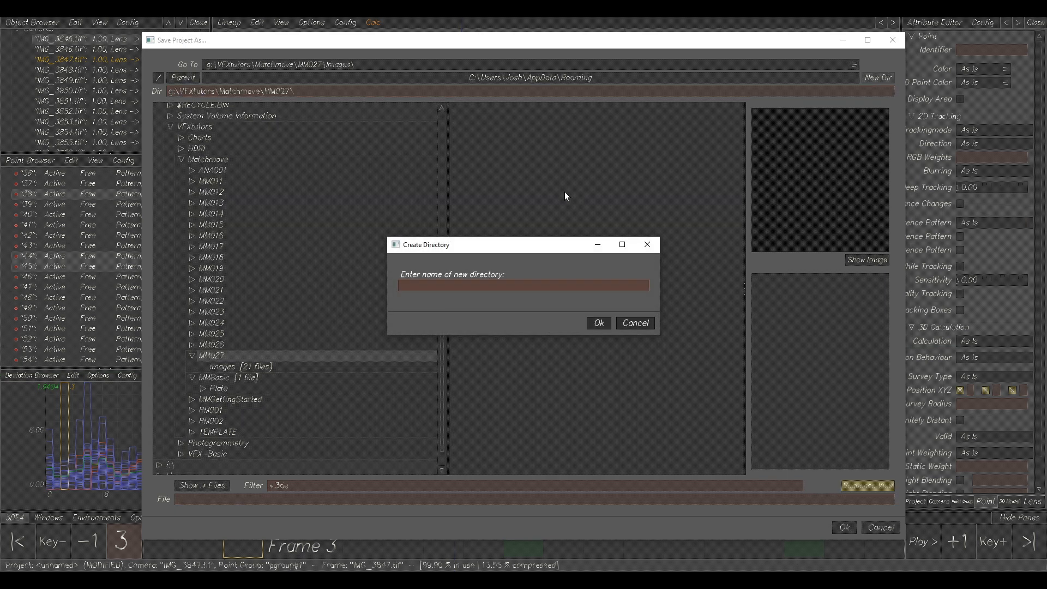
click(487, 288)
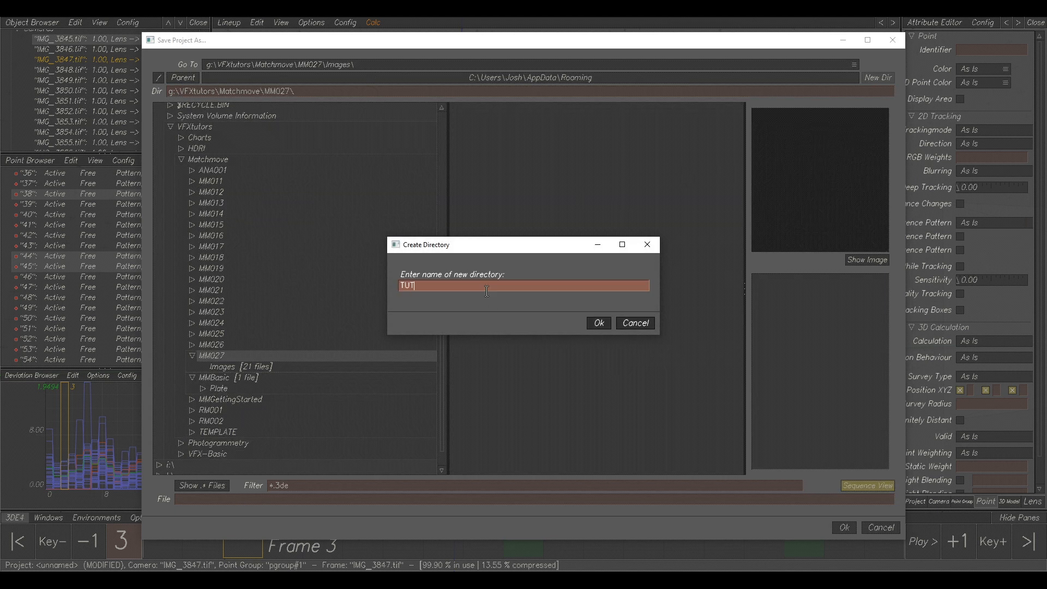
click(599, 323)
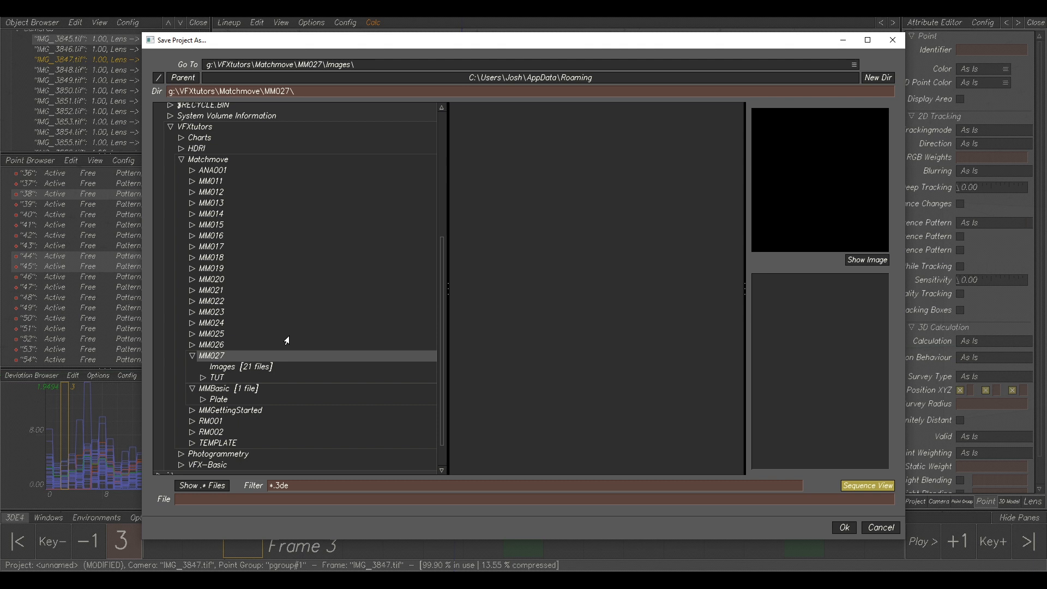
Save the project in the TUT directory as MM0027_SetBuild_v001.
click(216, 378)
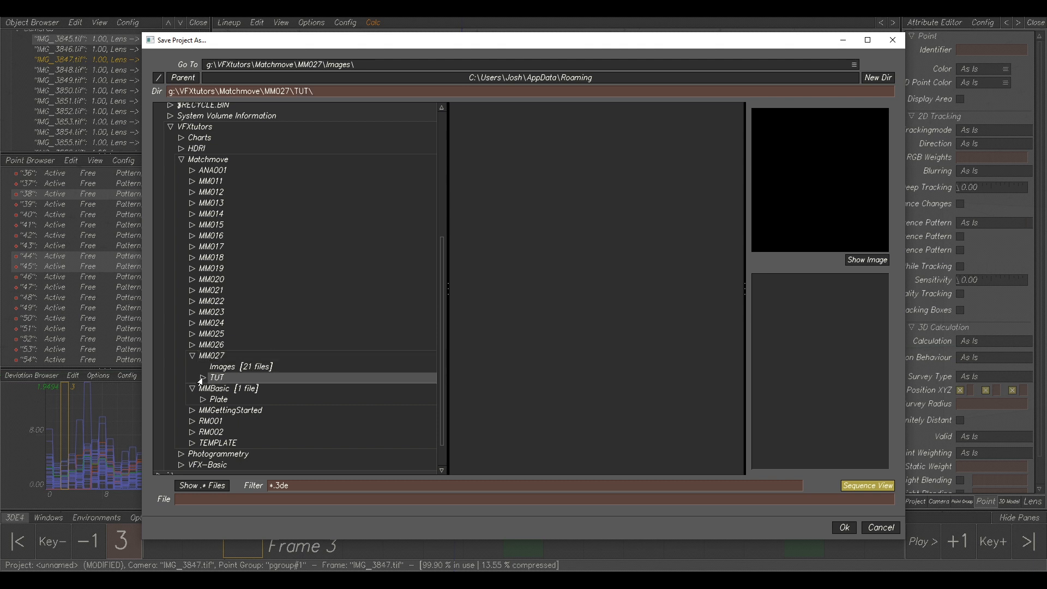
click(222, 500)
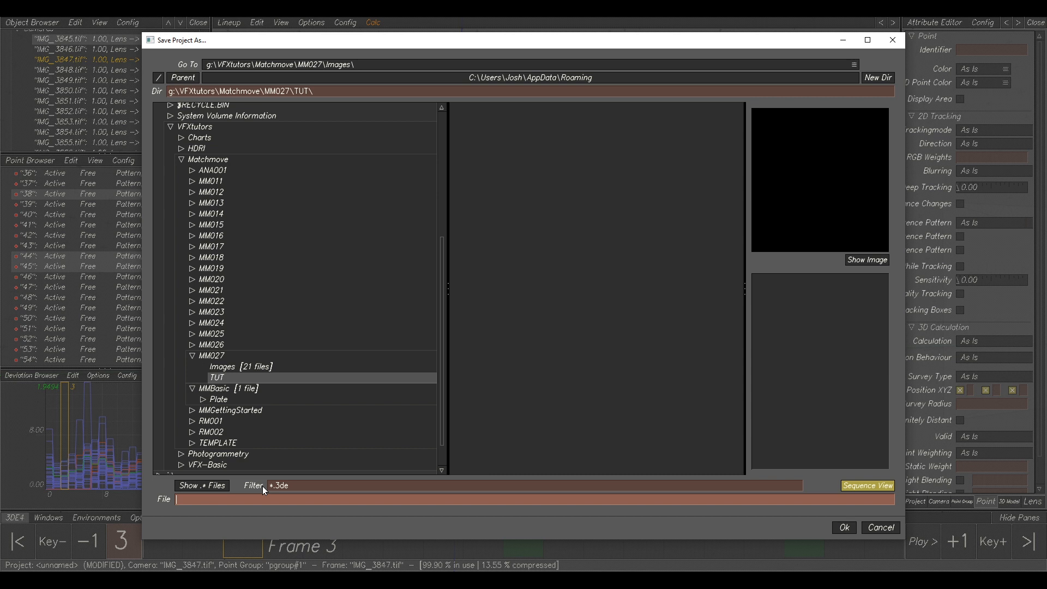
text(MM0027_SetBuild_v001)
click(844, 527)
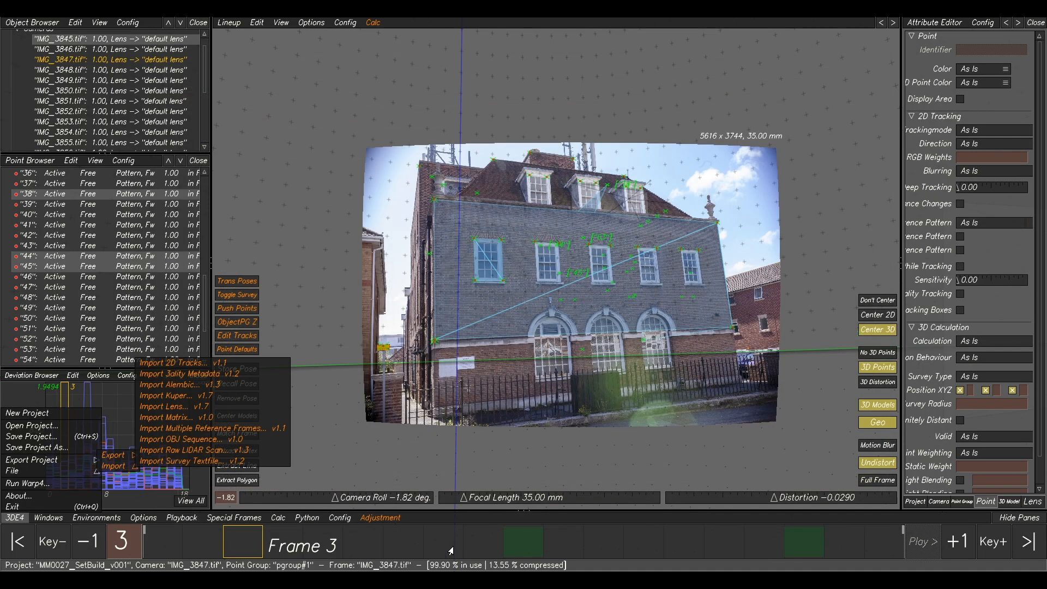
Check the wall meshes in frame 10, and select the high-deviation point 13 for inspection in frame 7.
click(482, 554)
drag(482, 554, 519, 548)
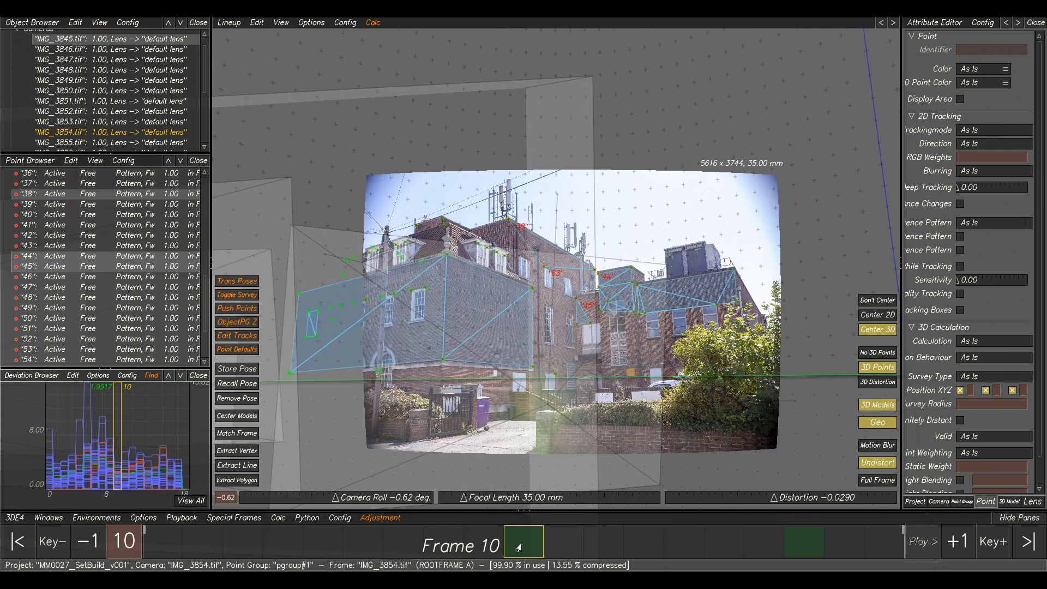
click(101, 385)
drag(472, 541, 414, 545)
scroll(507, 330, up, 5)
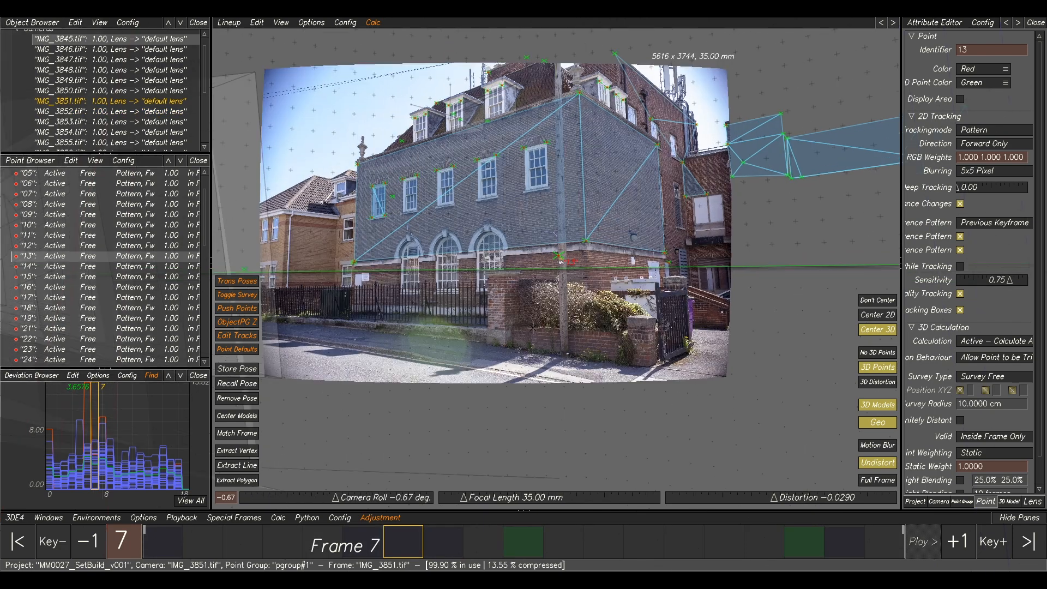
Compare point 13's position on the utility pole up close between frames 6 and 7.
key(Left)
key(Right)
key(Left)
key(Right)
scroll(584, 286, up, 3)
key(Left)
key(Left)
key(Right)
key(Right)
key(Left)
scroll(577, 283, up, 3)
key(Right)
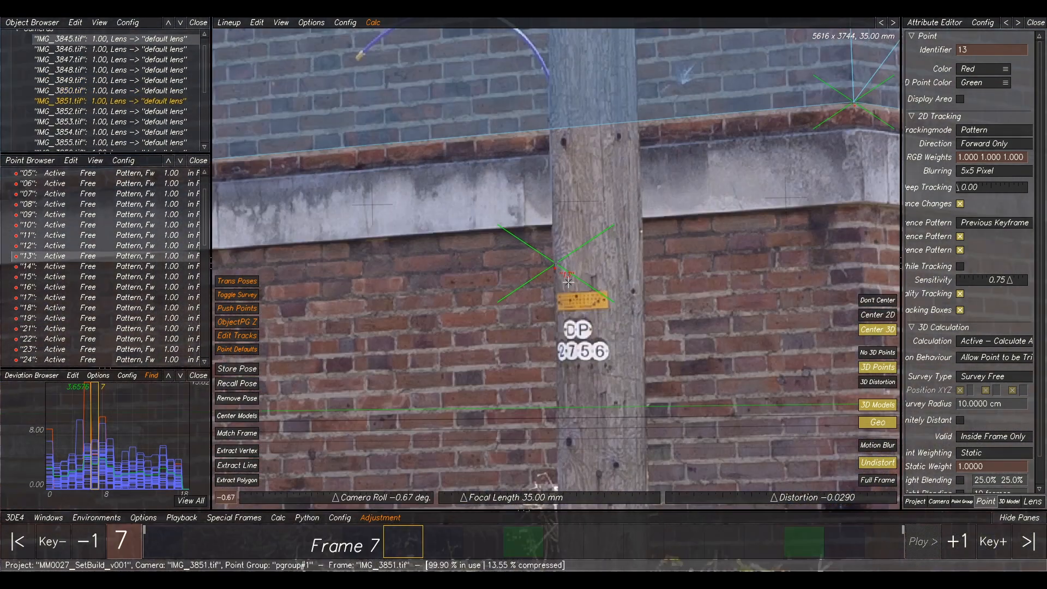
key(Left)
Check frame 6 in Manual Tracking with point 13 deselected, and return to the full Lineup view.
scroll(569, 281, down, 5)
scroll(549, 294, down, 2)
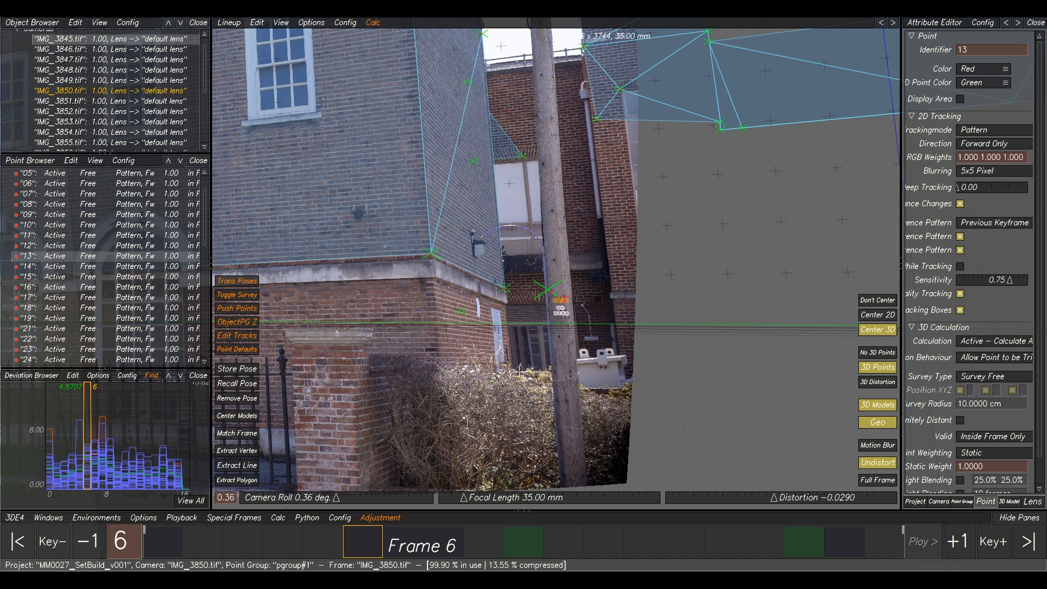
key(F2)
scroll(511, 350, down, 4)
click(492, 353)
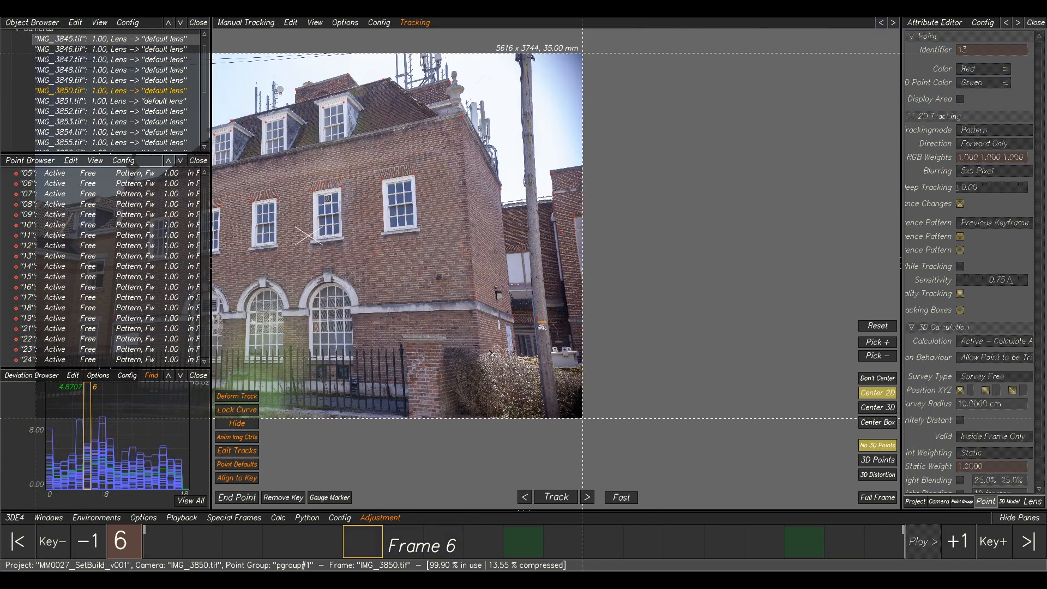
key(F5)
scroll(496, 364, down, 5)
middle_drag(507, 379, 569, 353)
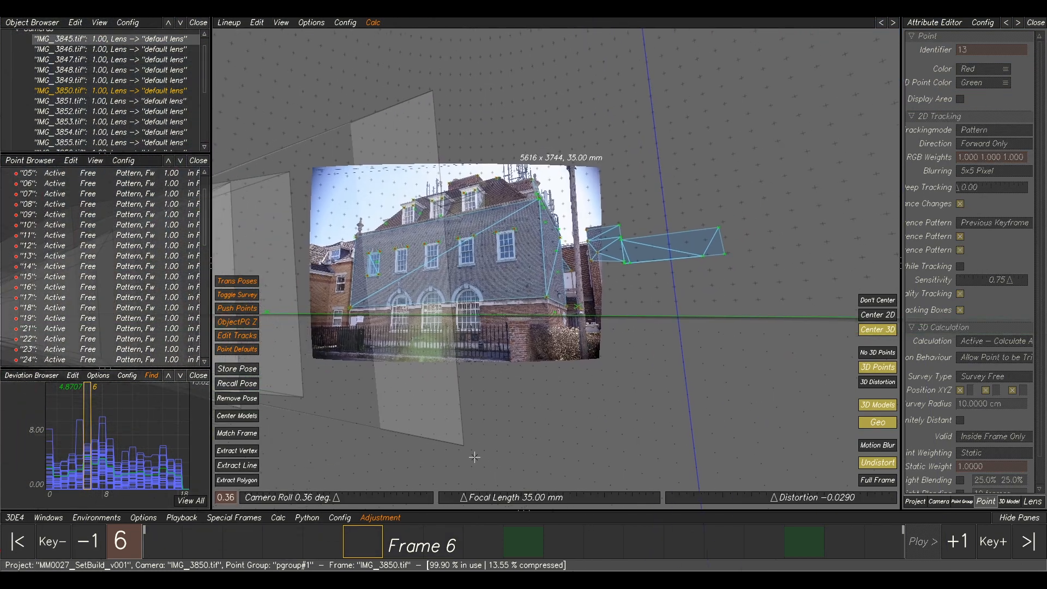
Widen the Attribute Editor and set the default lens's focal length to Adjust.
drag(900, 447, 763, 447)
click(1019, 501)
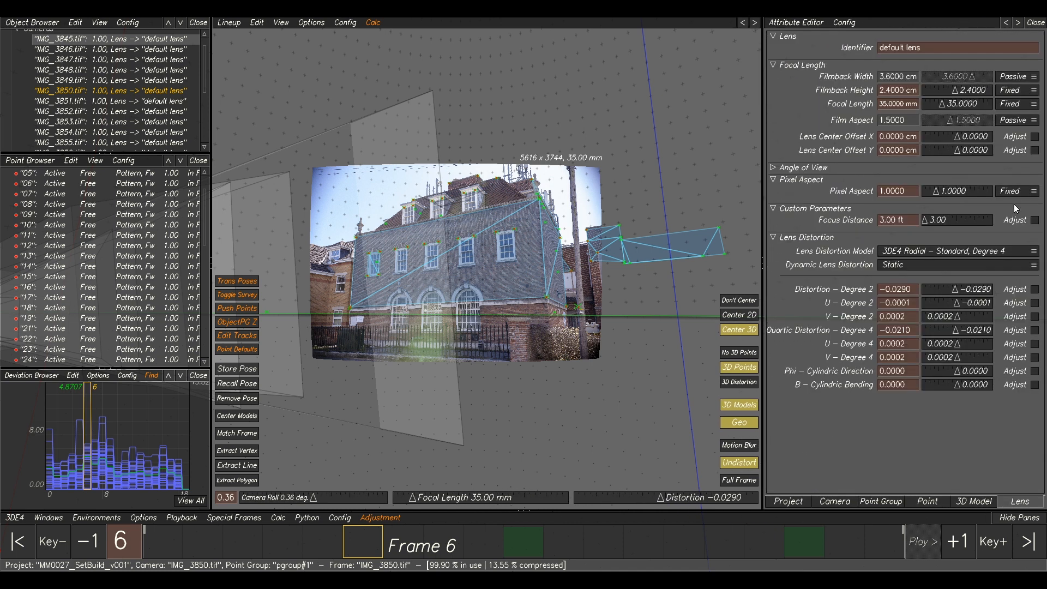
click(1002, 105)
click(1002, 120)
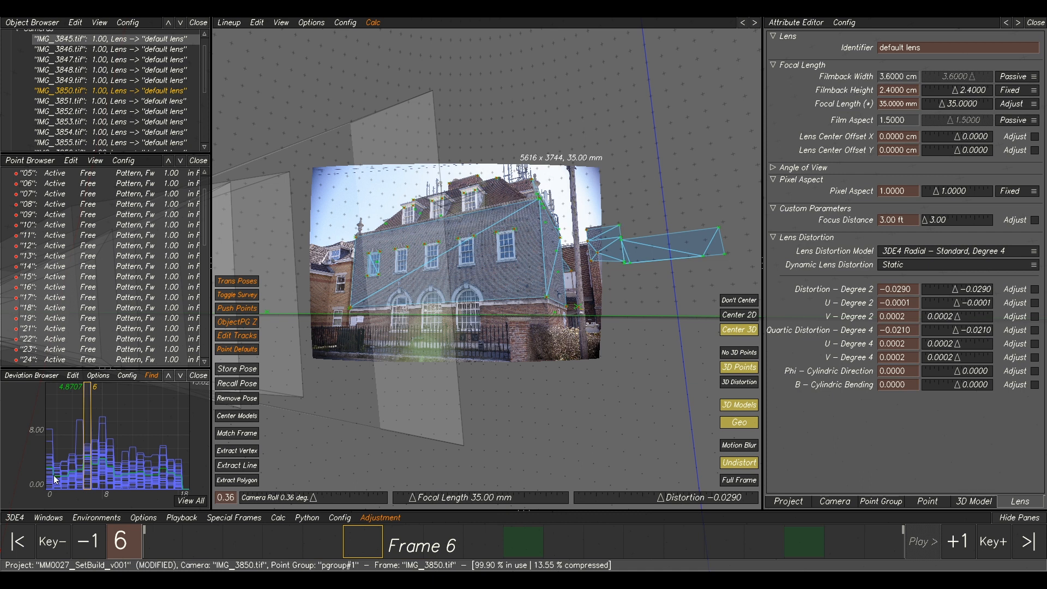
Run a parameter adjustment on the default lens's focal length and transfer the best result to the project.
click(49, 519)
click(91, 461)
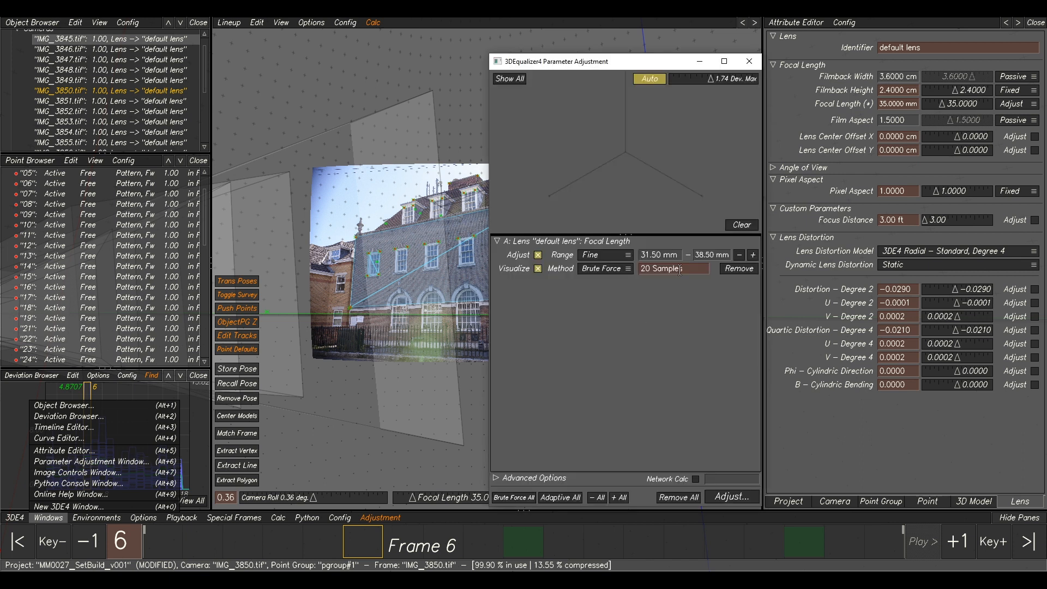
click(616, 264)
click(718, 500)
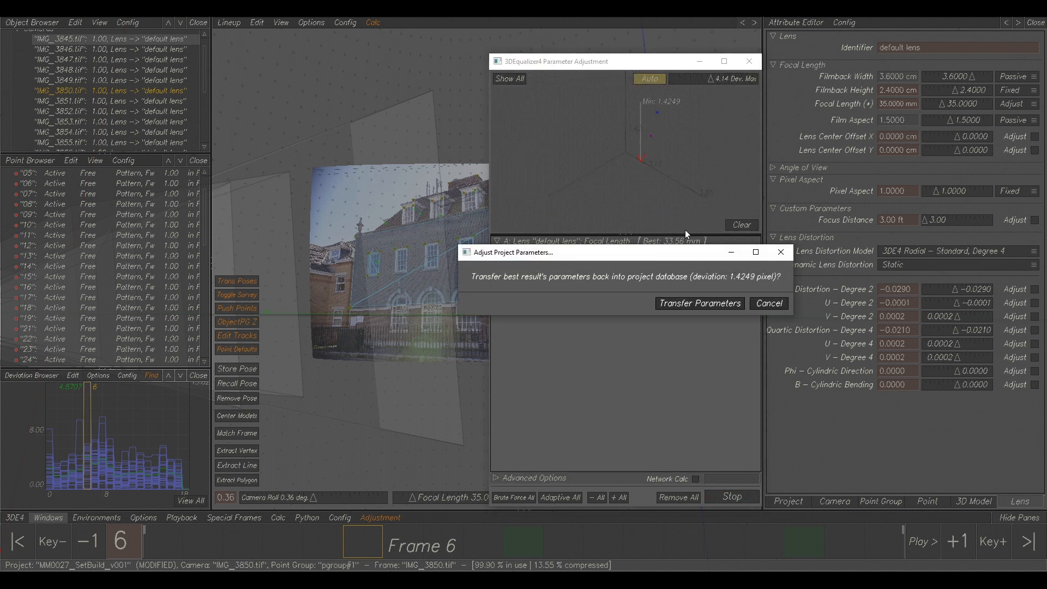
click(698, 303)
Repeat the focal length adjustment with its parameters transferred, and recalculate the whole scene using the result.
click(709, 496)
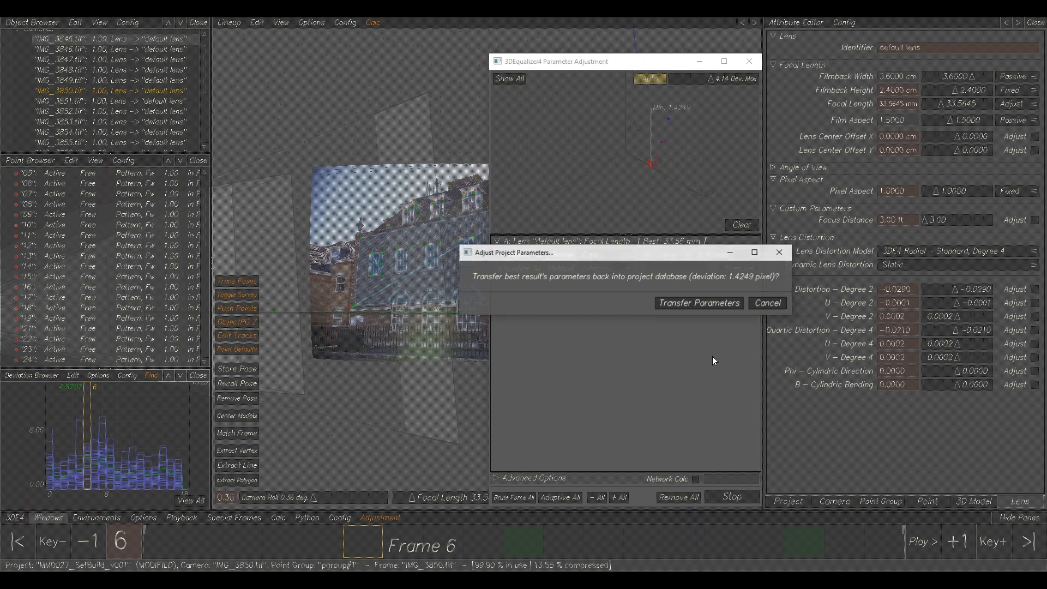
click(700, 303)
key(alt+c)
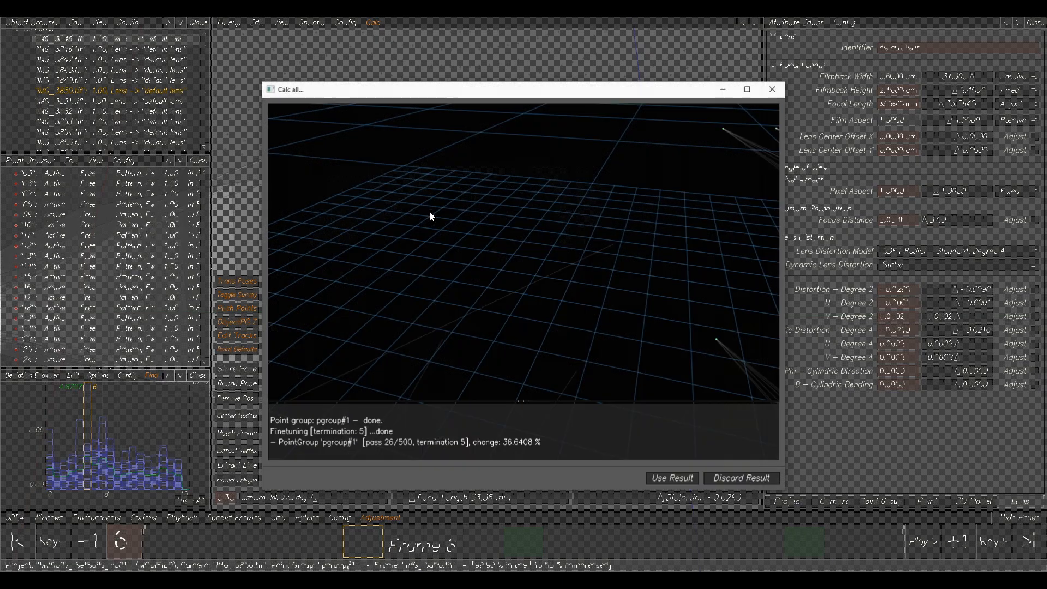
click(680, 482)
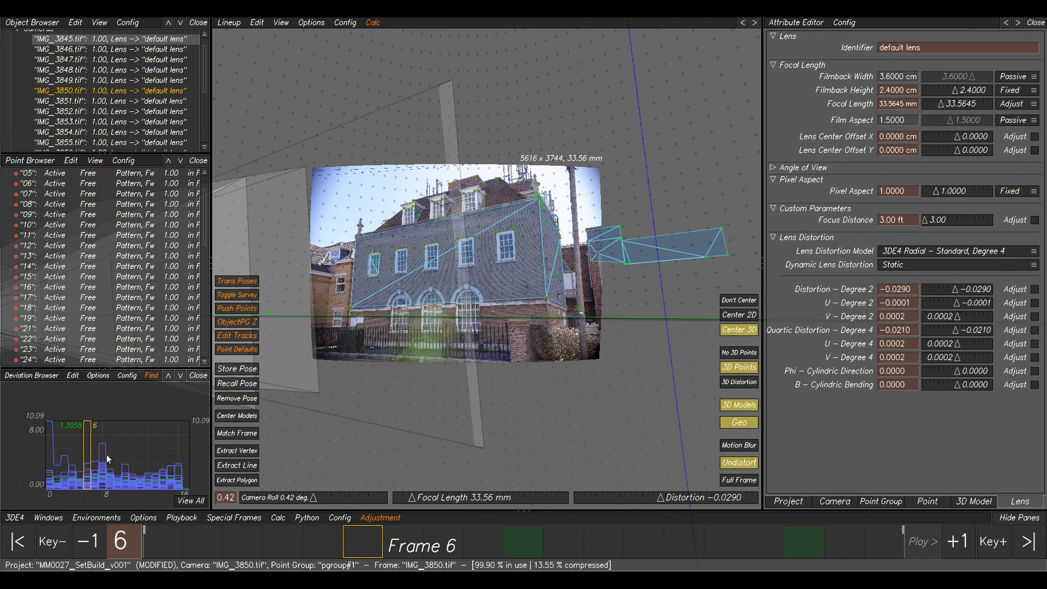
Select point 55 from its deviation curve, and inspect the solve in frame 10 and 3D Orientation.
right_drag(164, 465, 96, 476)
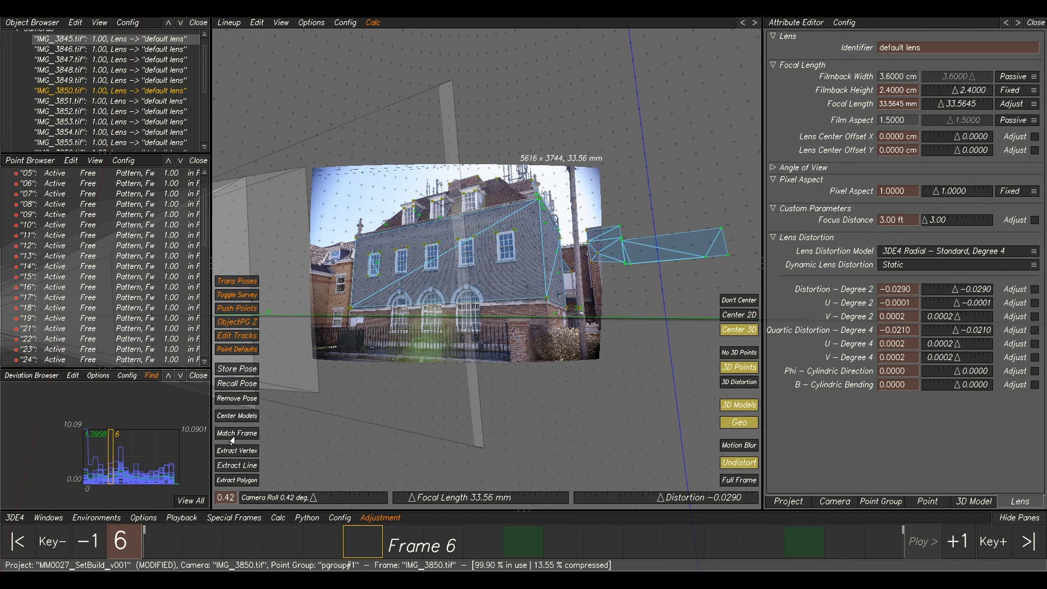
click(136, 453)
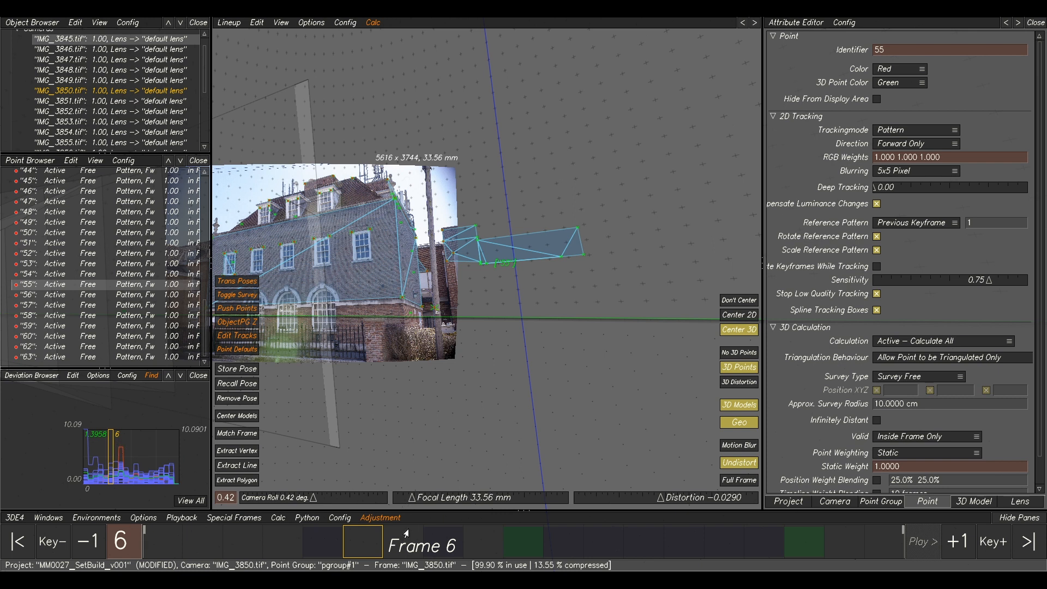
click(442, 545)
drag(421, 546, 518, 548)
key(F6)
alt+drag(575, 305, 491, 334)
alt+drag(531, 282, 545, 170)
key(F5)
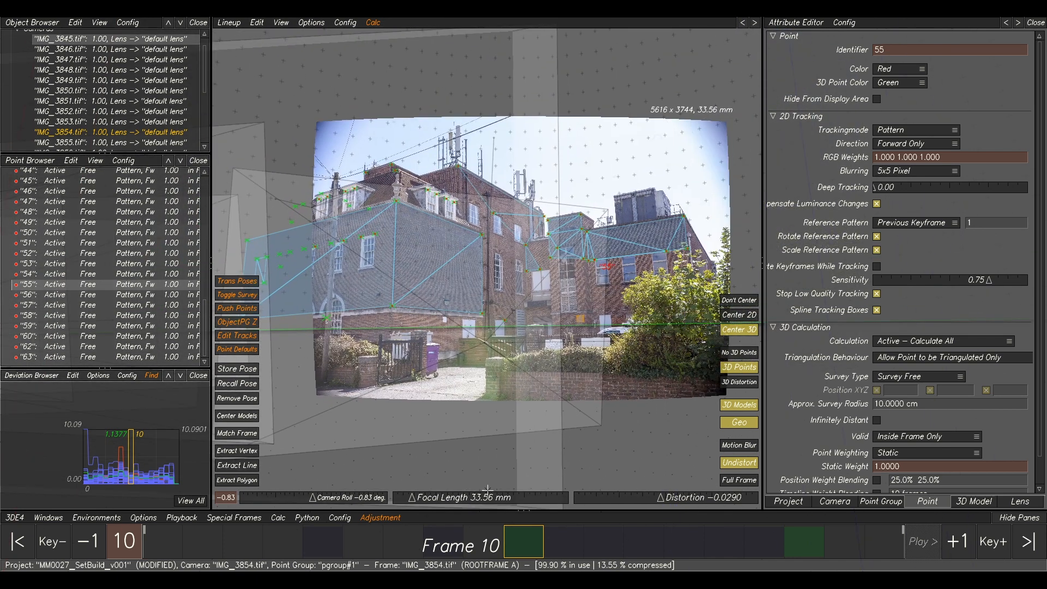
Review the wall mesh alignment against the photographs in frames 11, 9, 3 and 15.
click(627, 556)
drag(626, 556, 580, 544)
scroll(447, 193, up, 5)
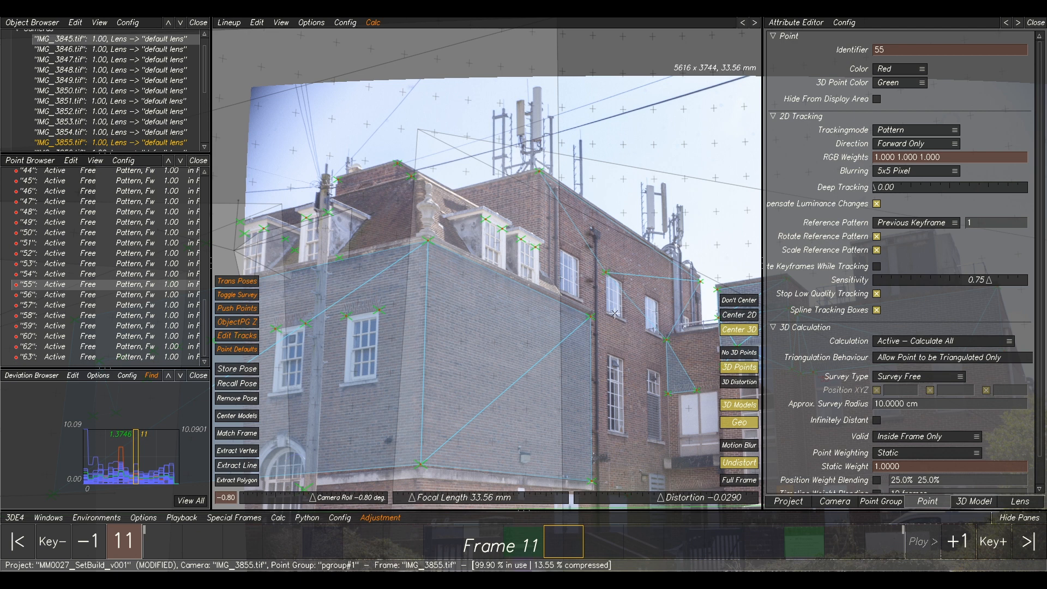
mouse_move(604, 532)
mouse_down()
mouse_move(246, 531)
mouse_move(360, 536)
mouse_move(280, 543)
mouse_move(330, 550)
mouse_move(281, 547)
mouse_move(518, 545)
mouse_move(486, 545)
mouse_up()
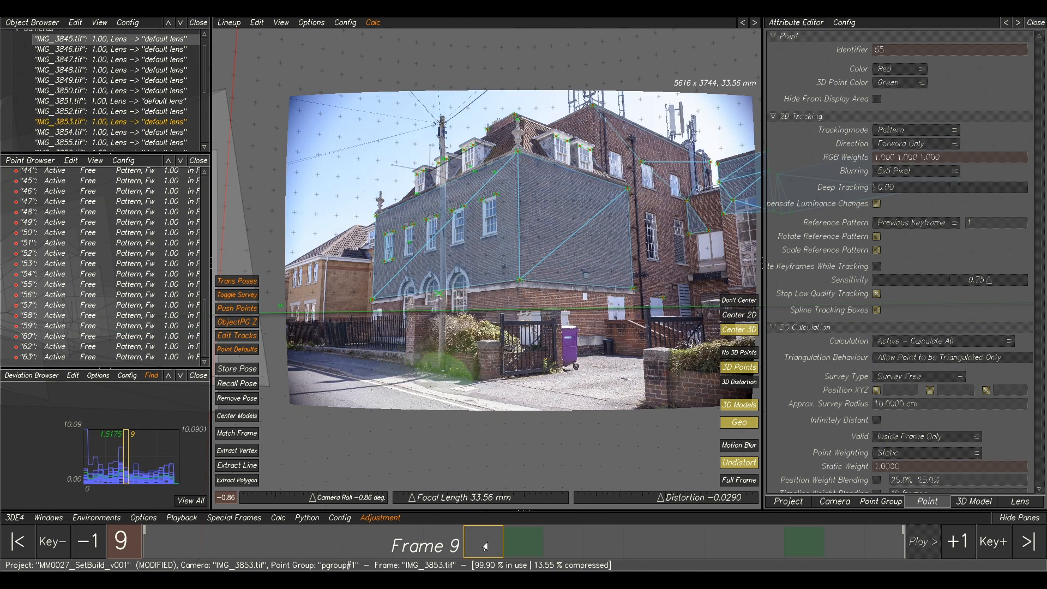
drag(475, 553, 245, 548)
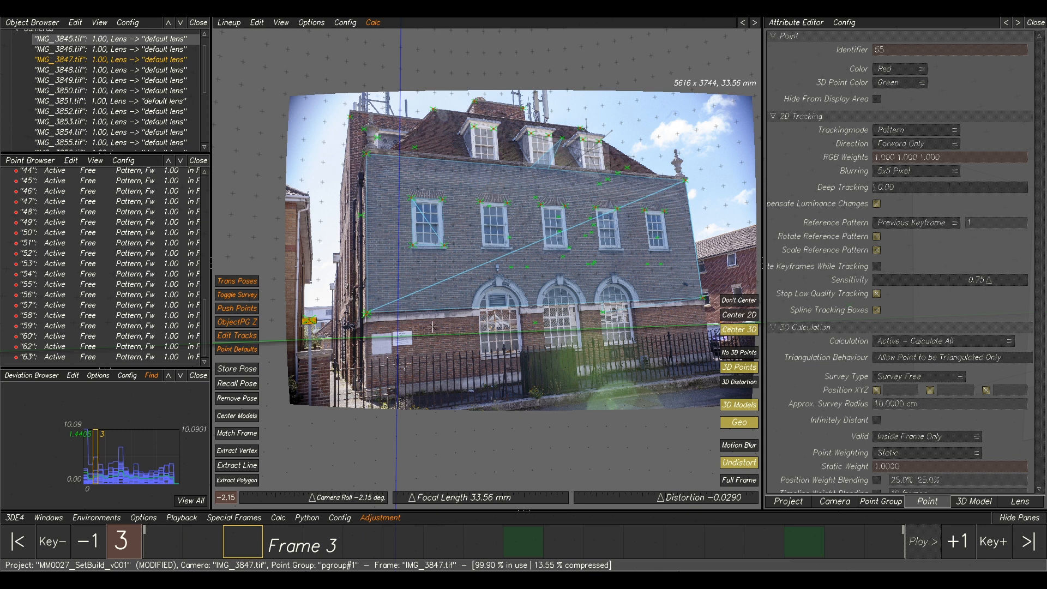
click(296, 545)
drag(296, 545, 728, 546)
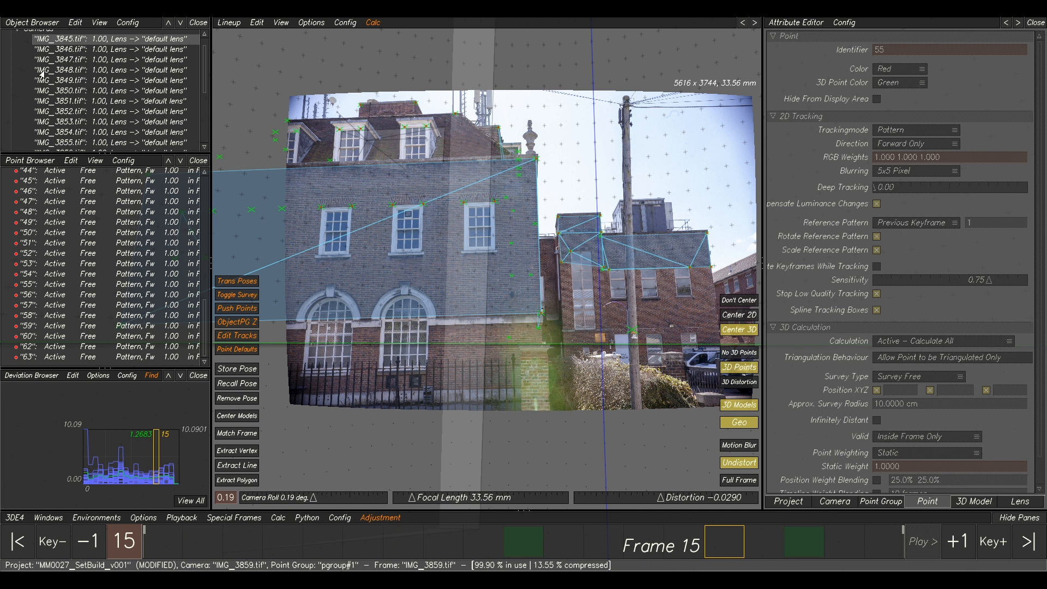
Launch Warp4 and enable Save Footage for the IMG_3845.tif camera.
click(16, 519)
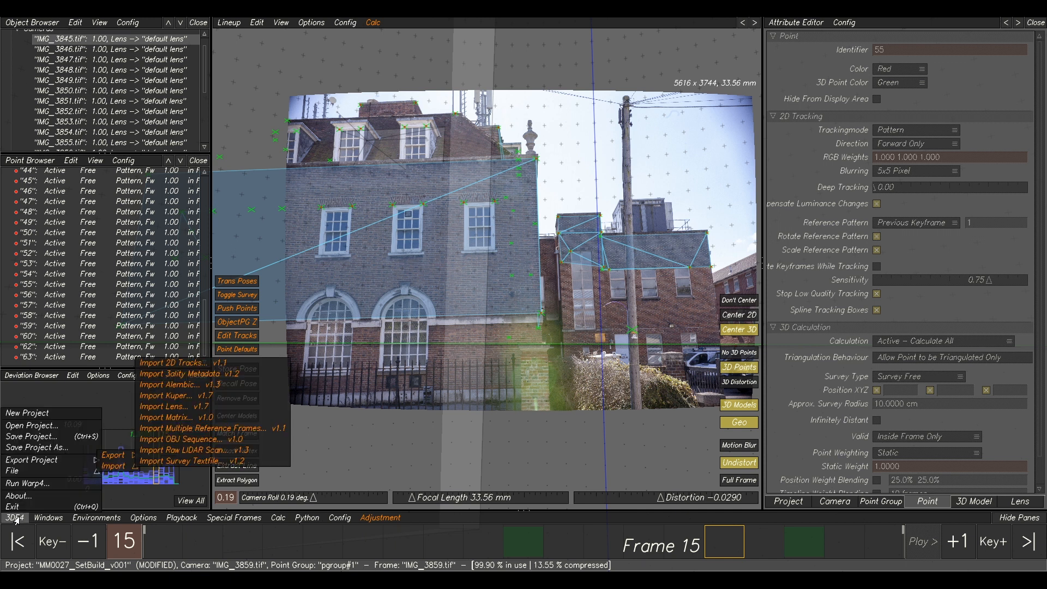
click(24, 483)
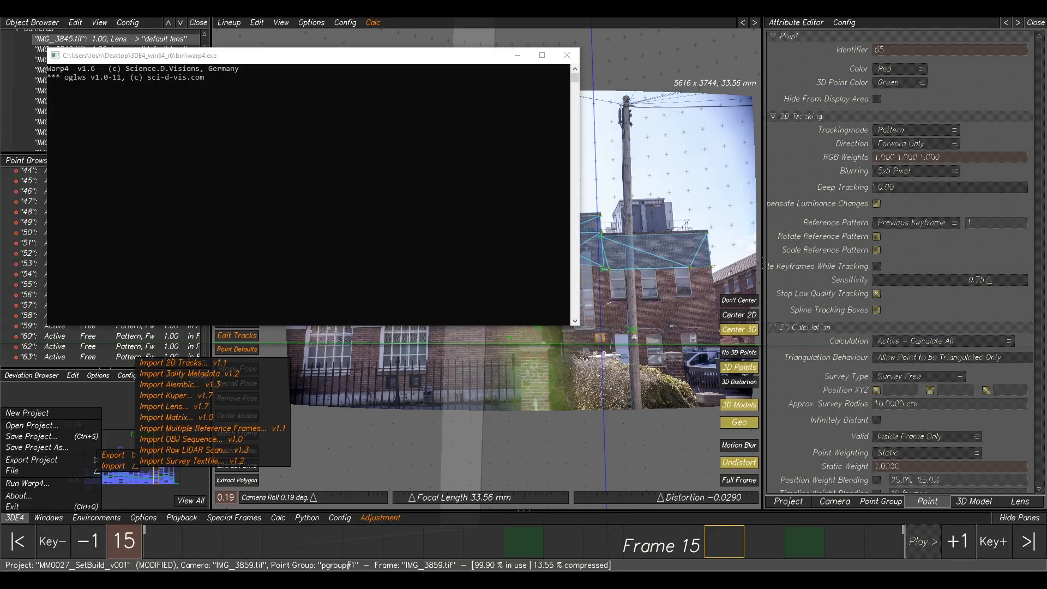
drag(1046, 251, 603, 58)
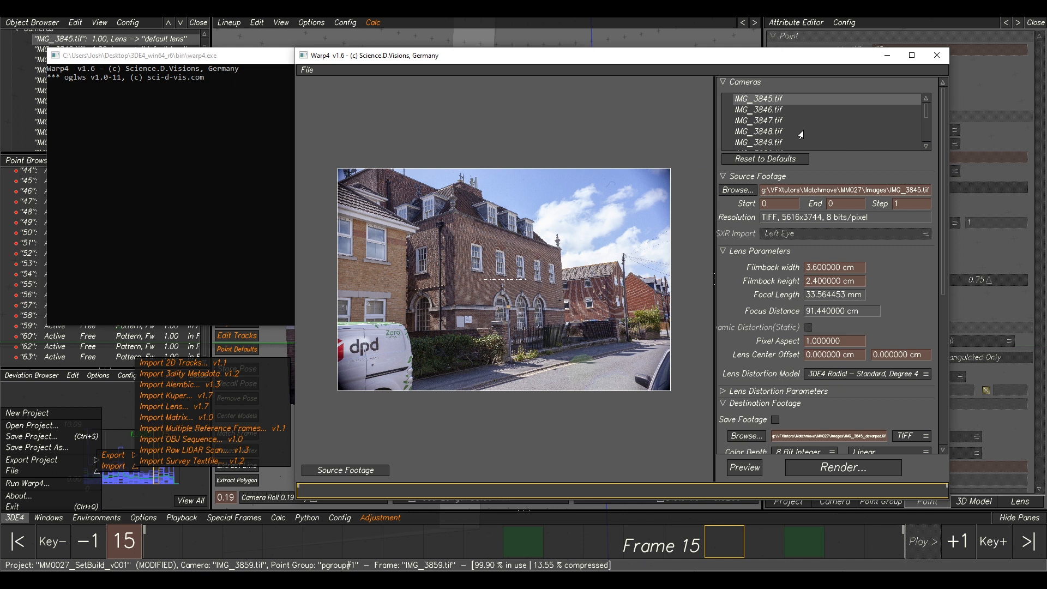
scroll(798, 133, down, 5)
scroll(785, 125, up, 5)
click(758, 109)
scroll(769, 392, down, 1)
click(774, 387)
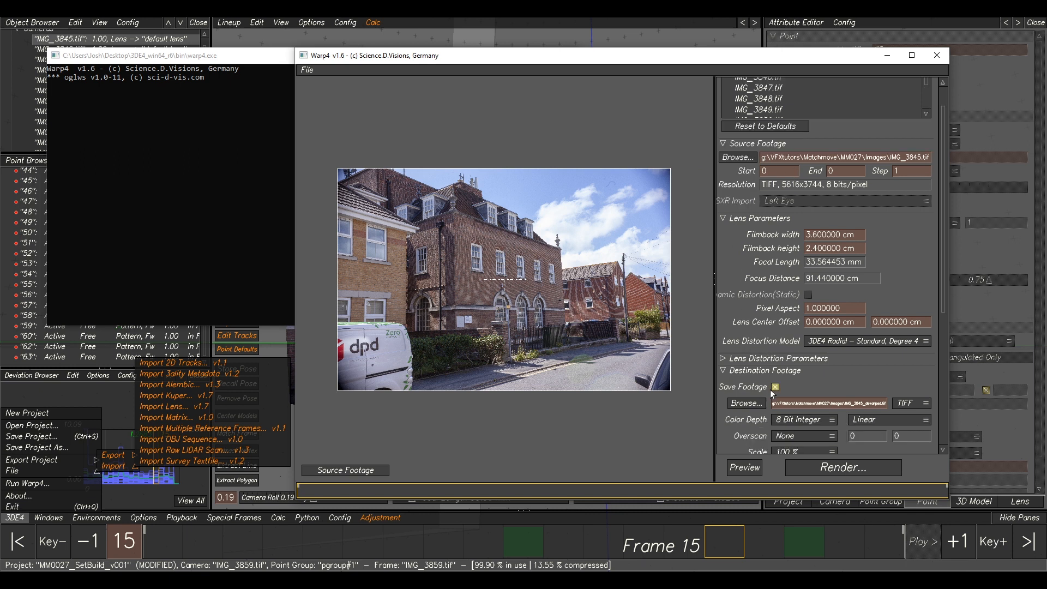
scroll(767, 133, up, 1)
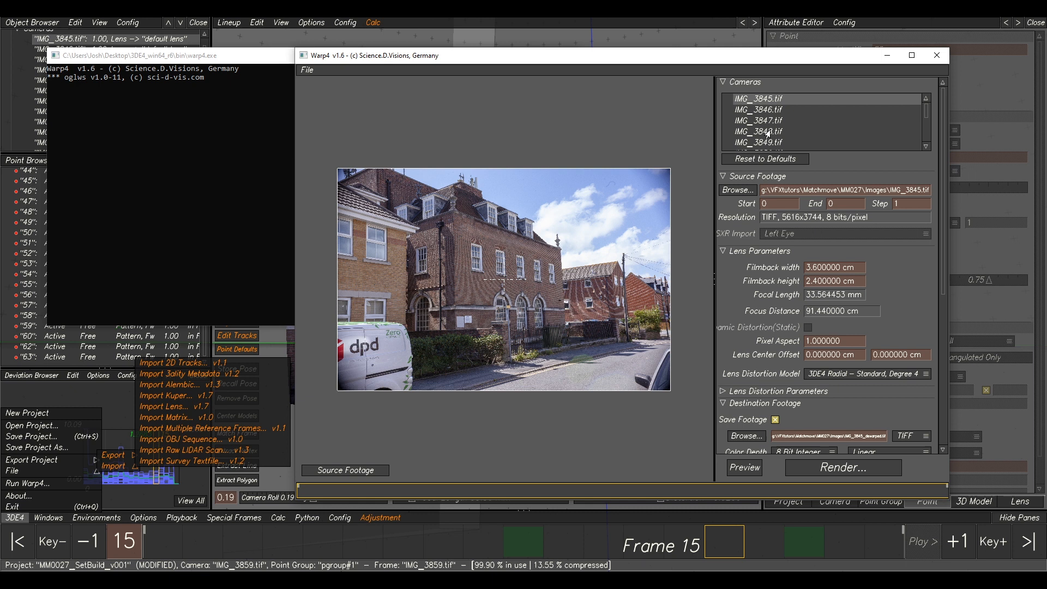
Browse for the destination footage location and go to g:\VFXtutors\Matchmove\MM027.
scroll(756, 360, down, 2)
click(748, 370)
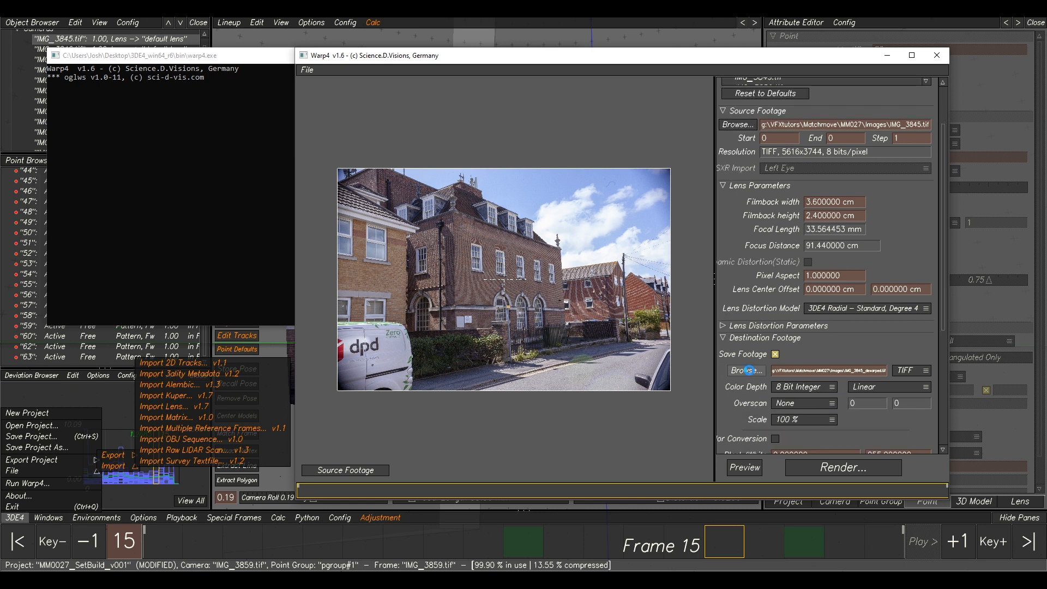
click(413, 70)
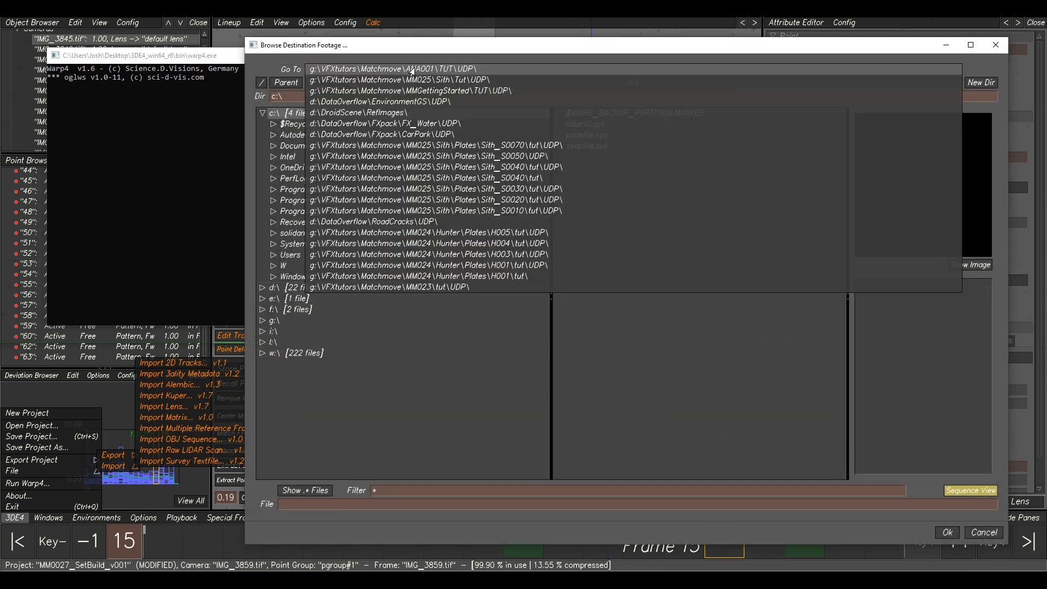
click(422, 69)
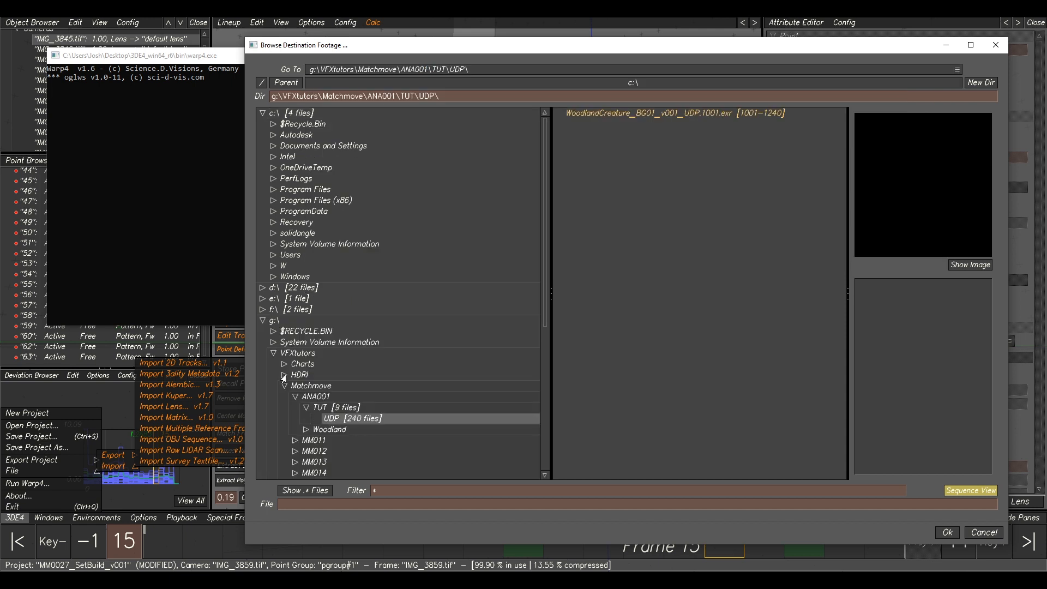
click(284, 385)
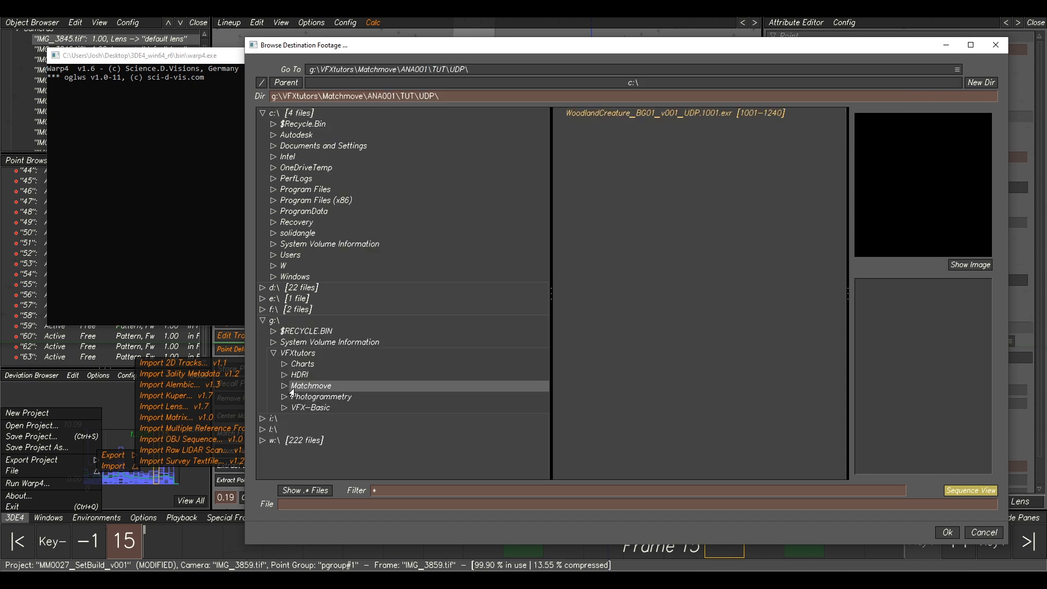
click(292, 388)
click(297, 452)
click(293, 452)
scroll(320, 463, down, 1)
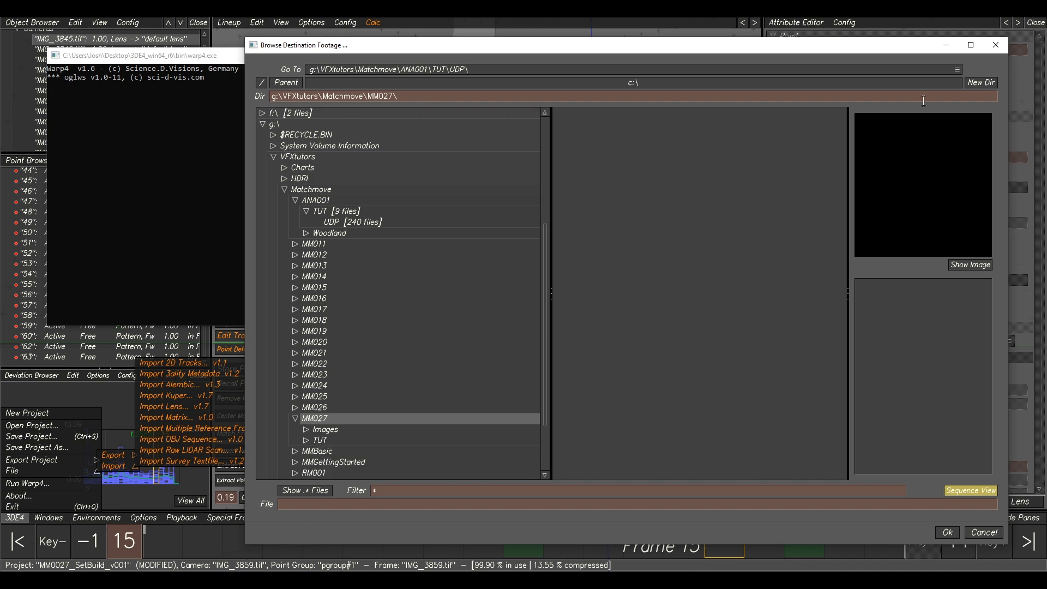
Create a UDP directory inside MM027 and set it as the destination footage folder.
click(980, 83)
click(601, 306)
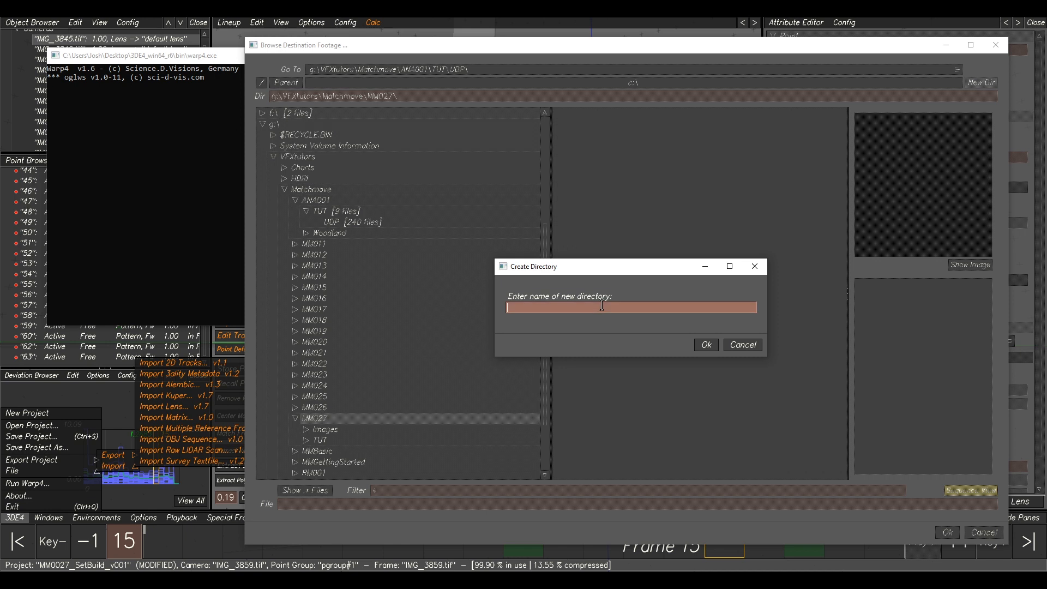
text(UDP)
click(706, 345)
click(320, 452)
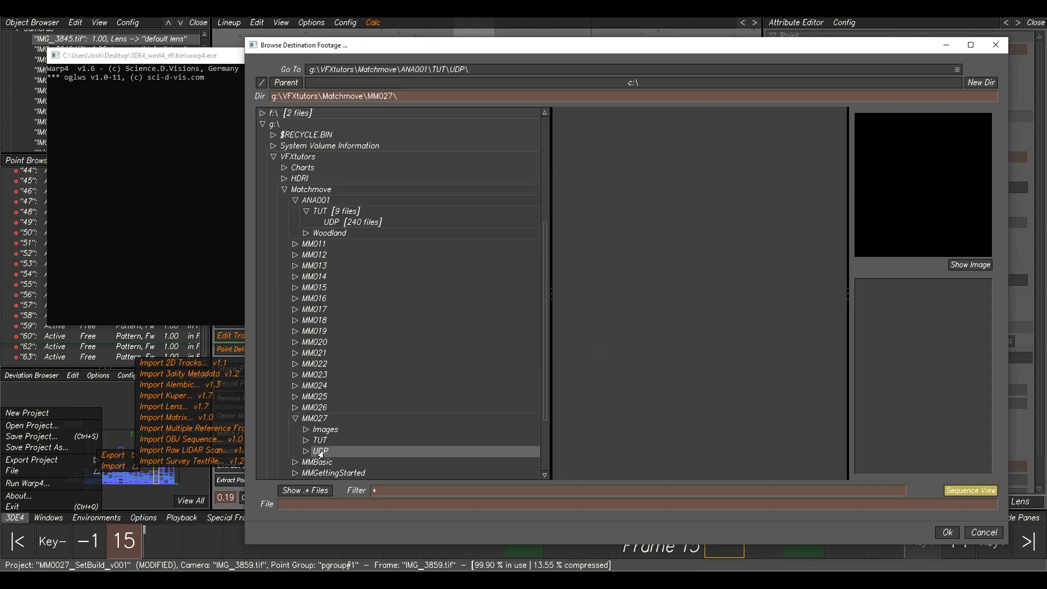
click(947, 533)
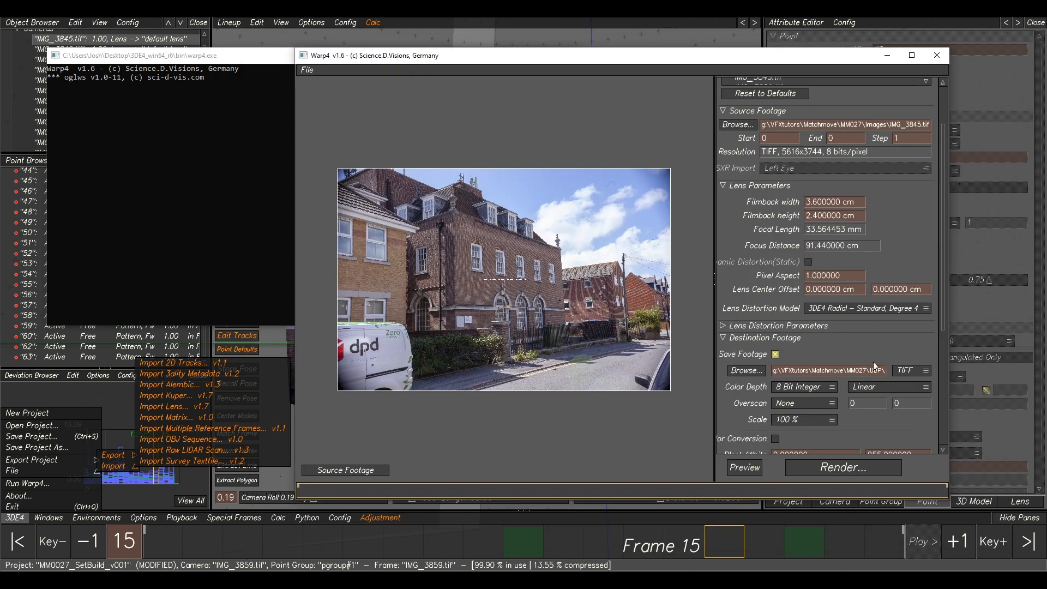
Check the Remove Distortion render settings and render the undistorted footage for the IMG_3845.tif camera.
scroll(775, 191, up, 2)
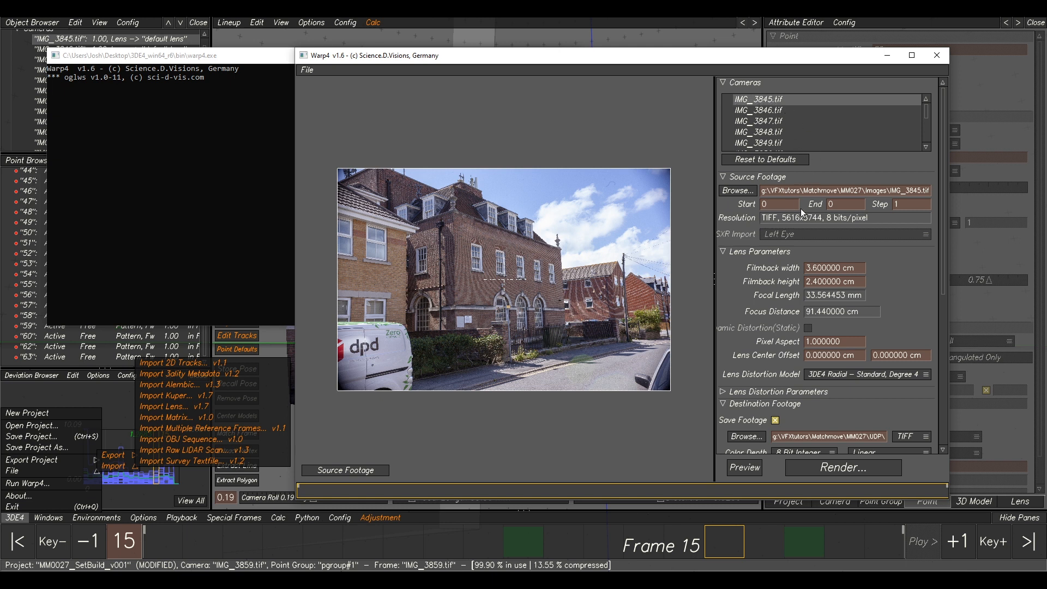
click(843, 205)
click(775, 111)
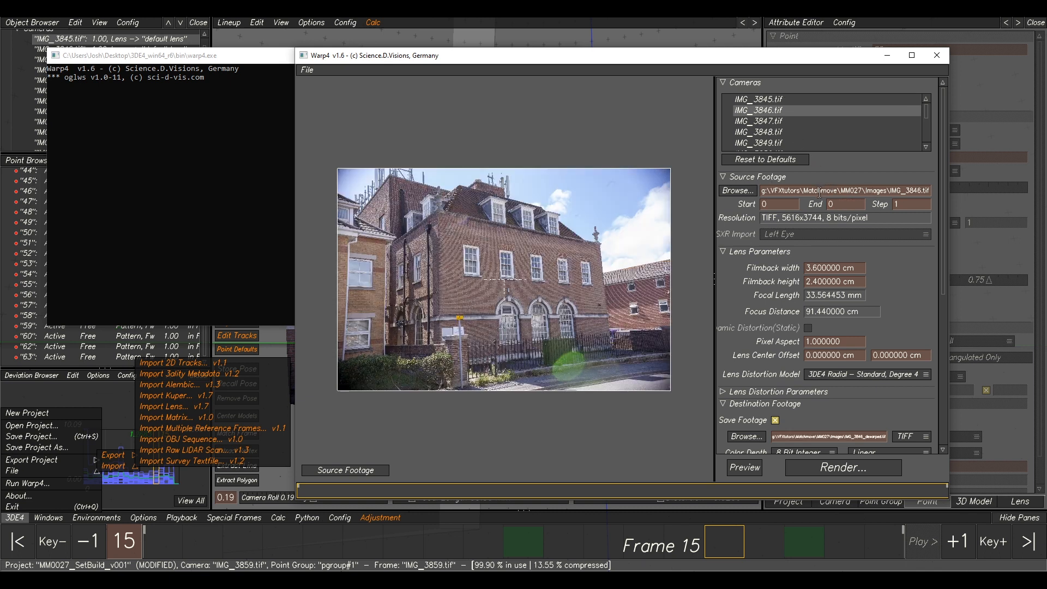
scroll(797, 314, down, 5)
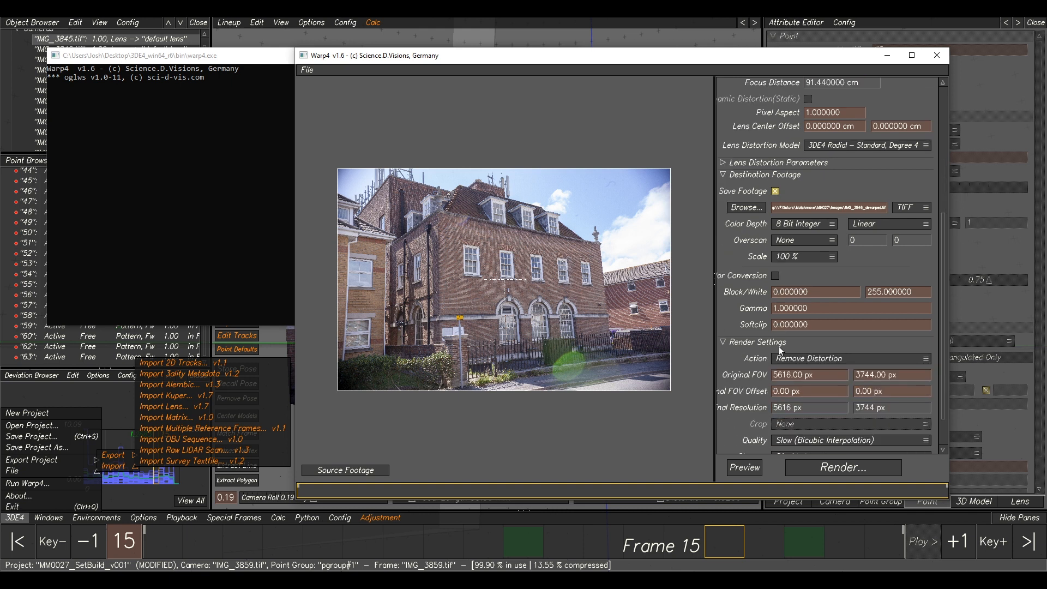
scroll(791, 242, up, 5)
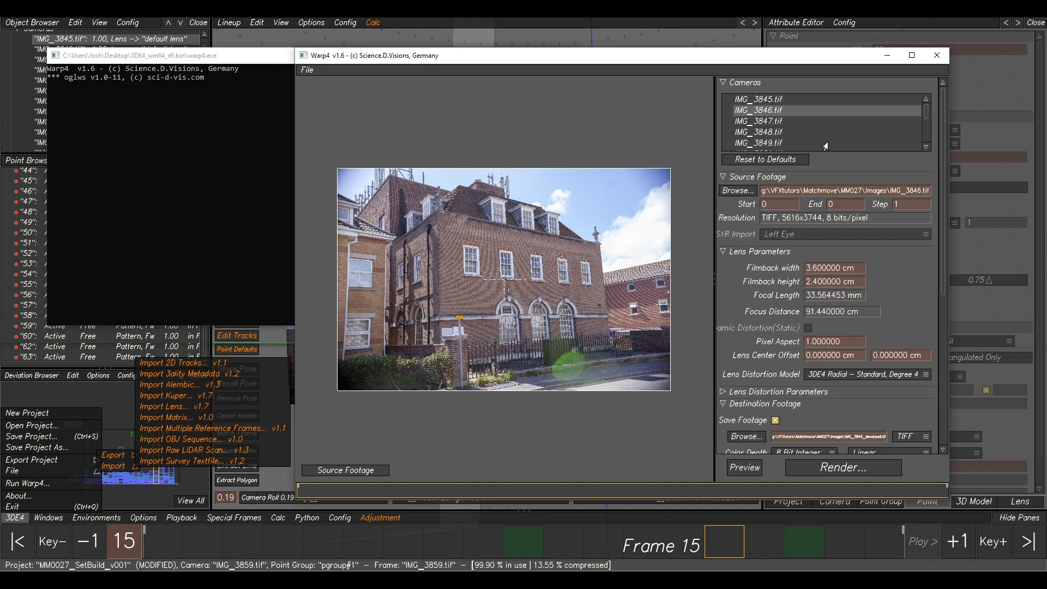
click(766, 99)
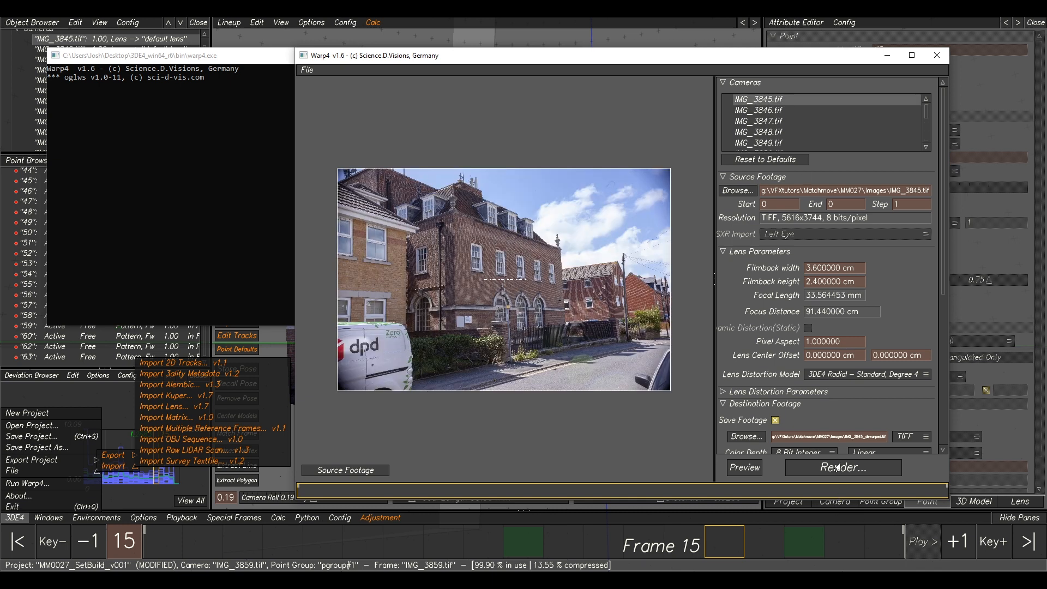
click(851, 467)
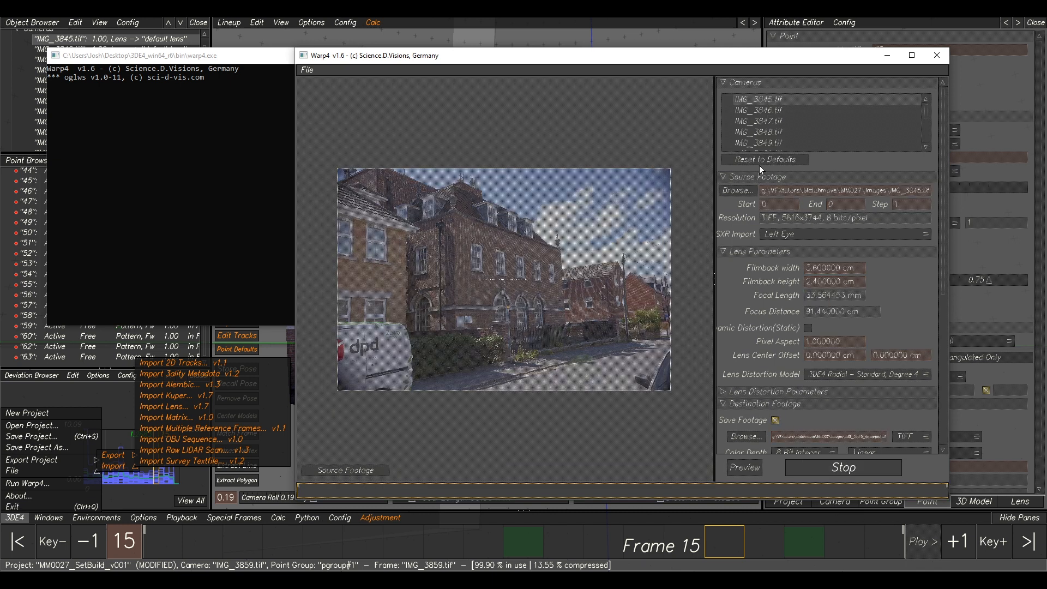
Render the undistorted footage for the IMG_3846.tif, IMG_3847.tif and IMG_3848.tif cameras, one after another.
click(767, 110)
click(838, 467)
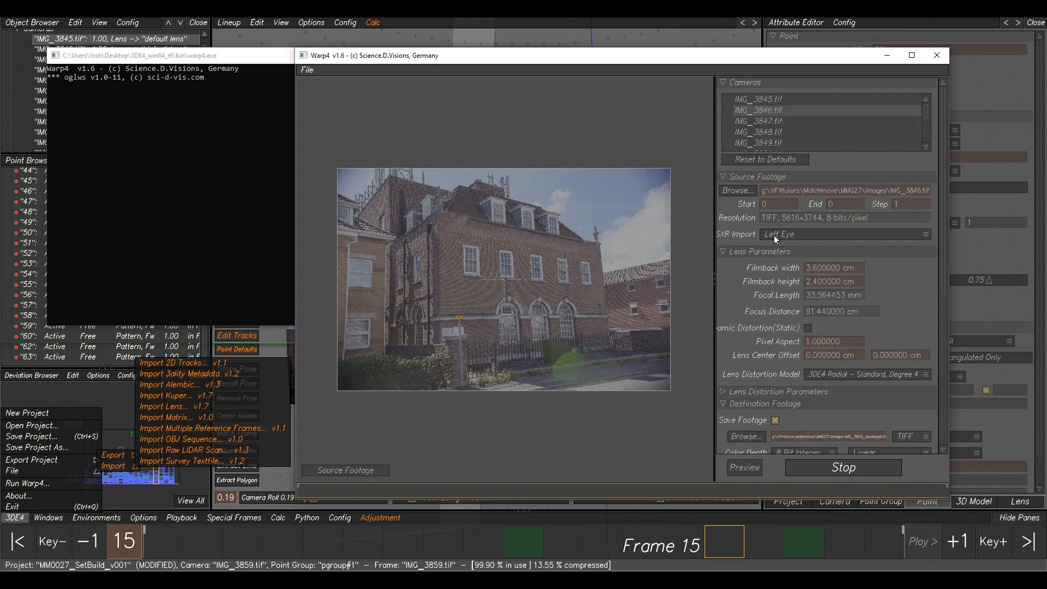
click(778, 125)
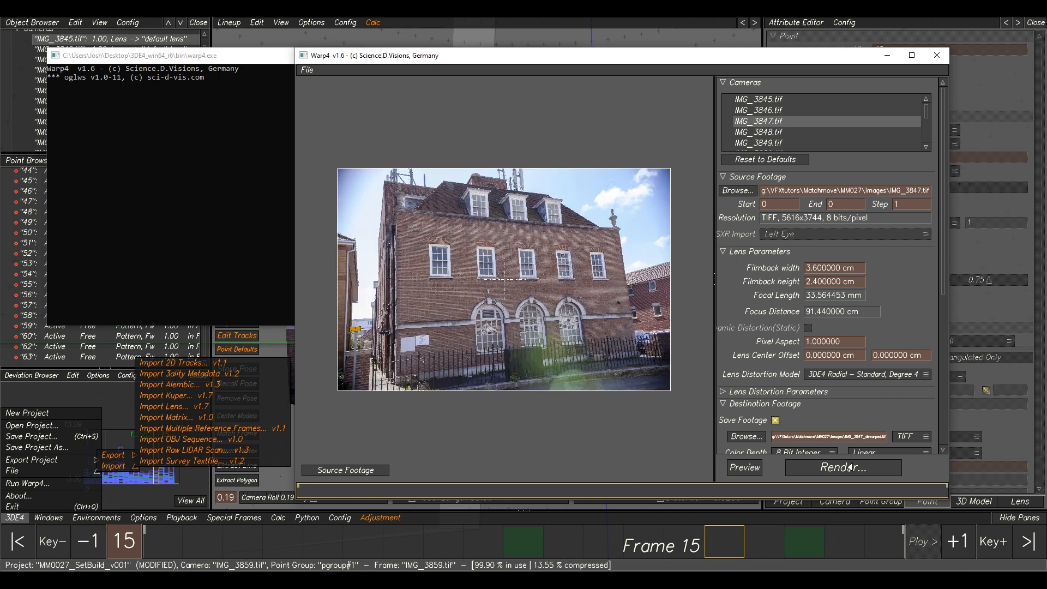
click(849, 468)
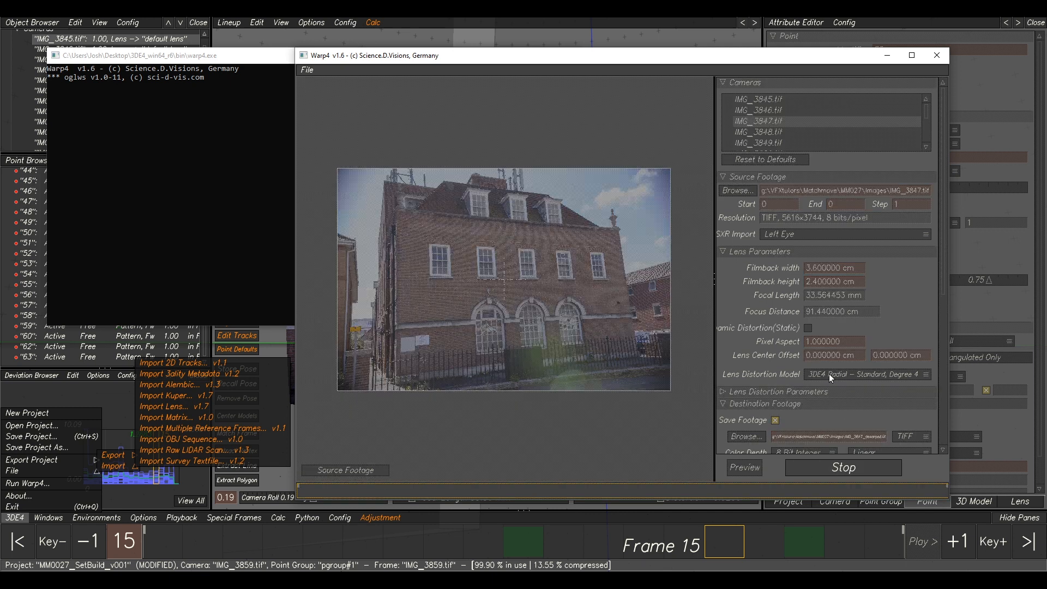
click(772, 132)
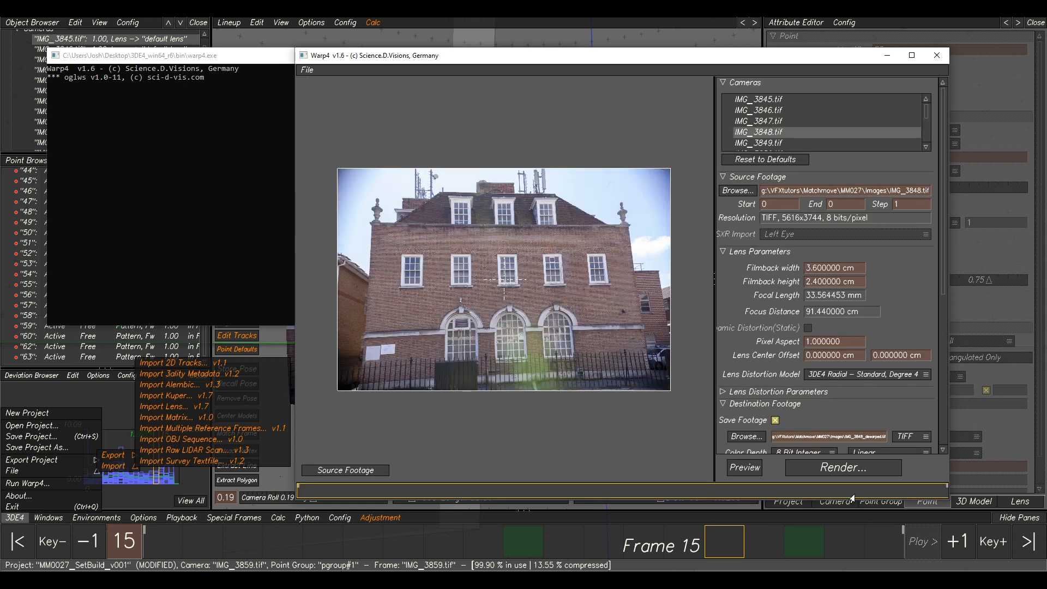
click(812, 467)
Render the undistorted footage for the IMG_3849.tif, IMG_3850.tif and IMG_3851.tif cameras, one after another.
scroll(784, 141, down, 3)
click(753, 113)
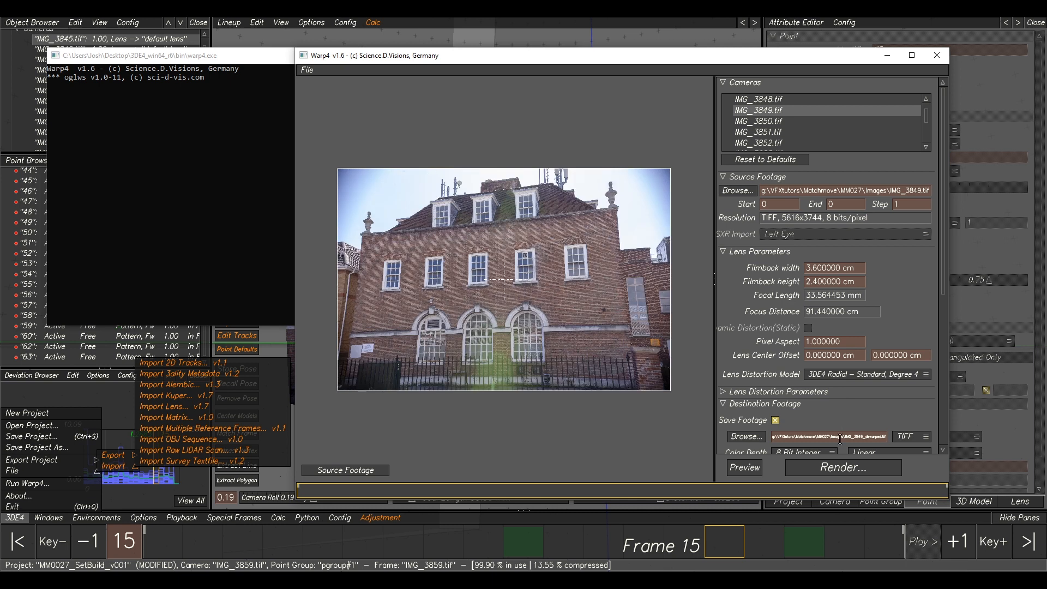
click(843, 468)
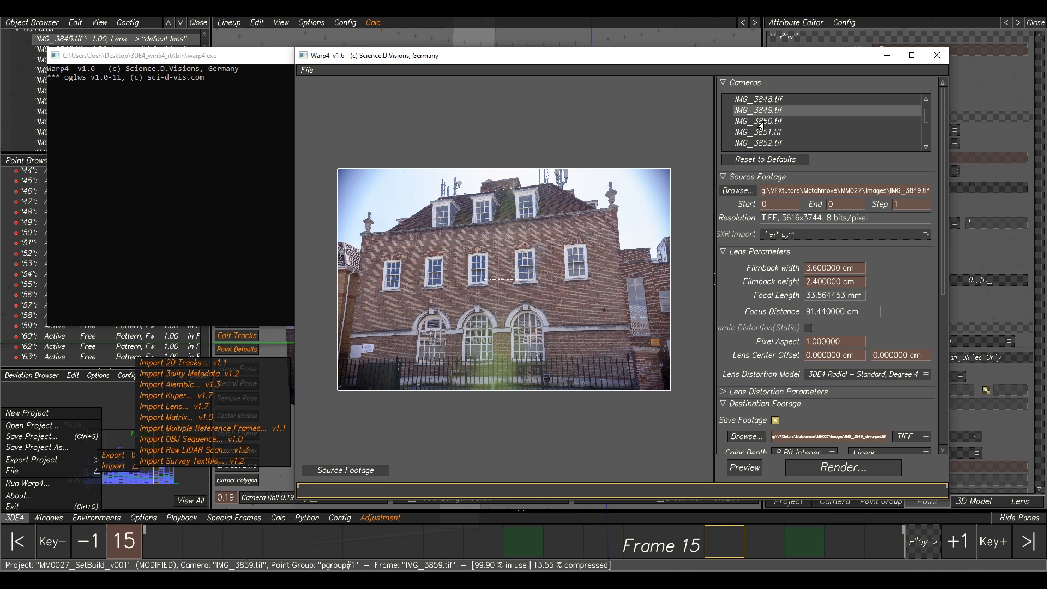
click(765, 121)
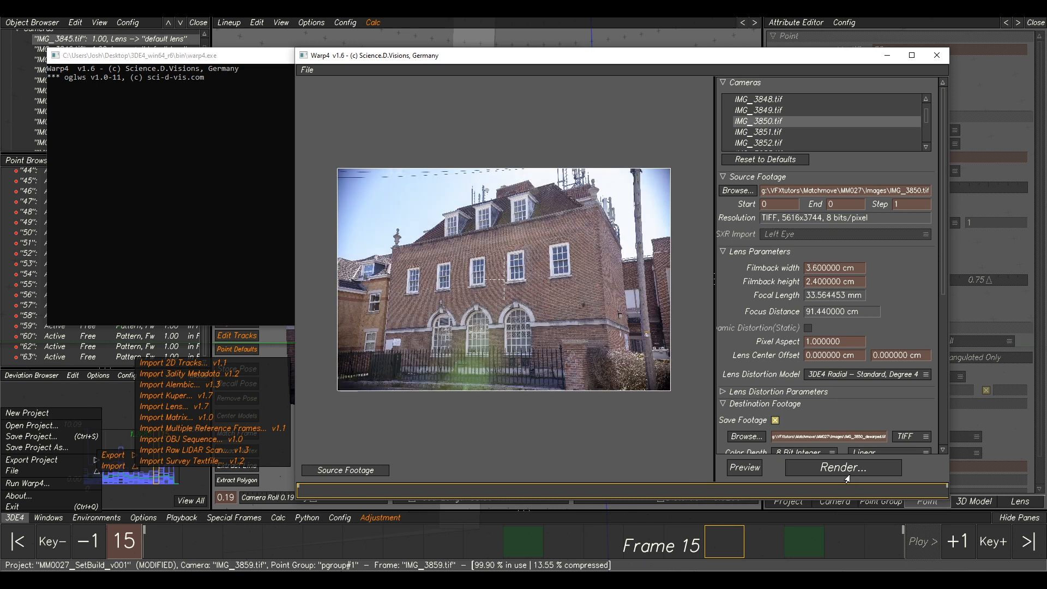
click(845, 473)
click(763, 132)
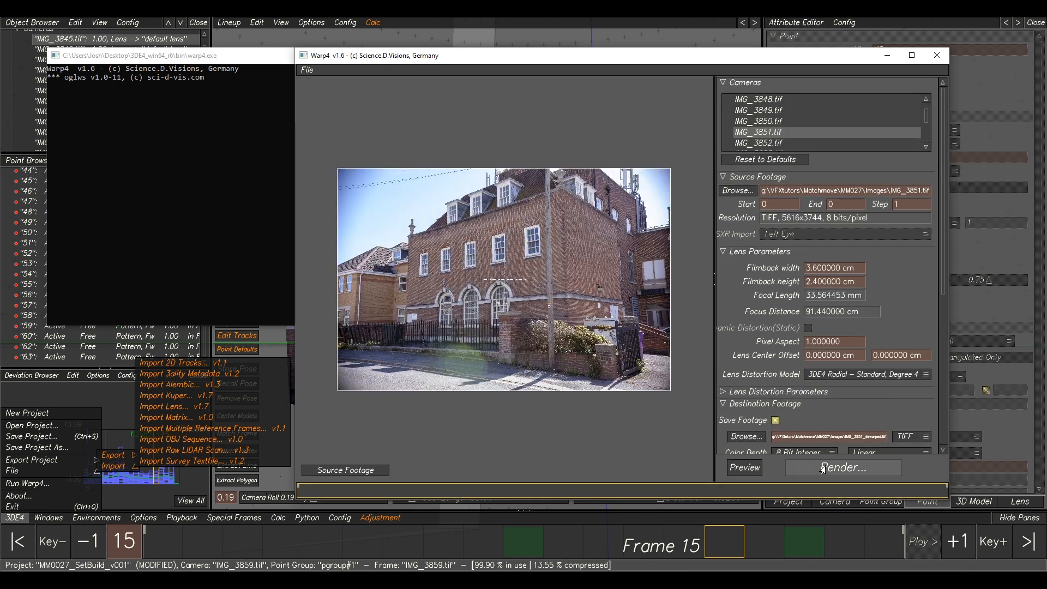
click(828, 467)
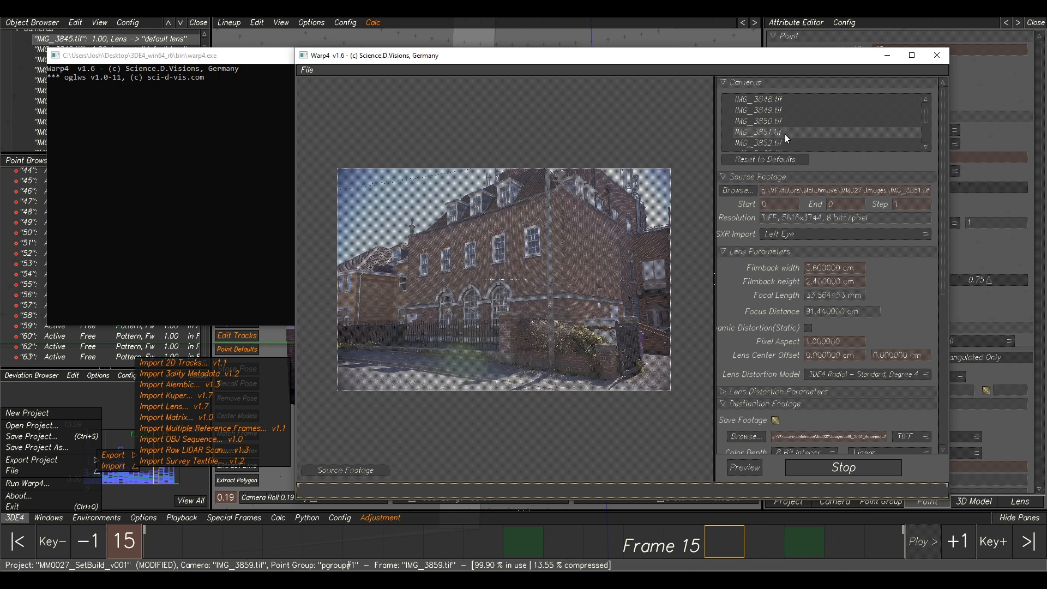
Render the undistorted footage for the IMG_3852.tif, IMG_3853.tif and IMG_3854.tif cameras, one after another.
scroll(774, 123, down, 3)
click(770, 110)
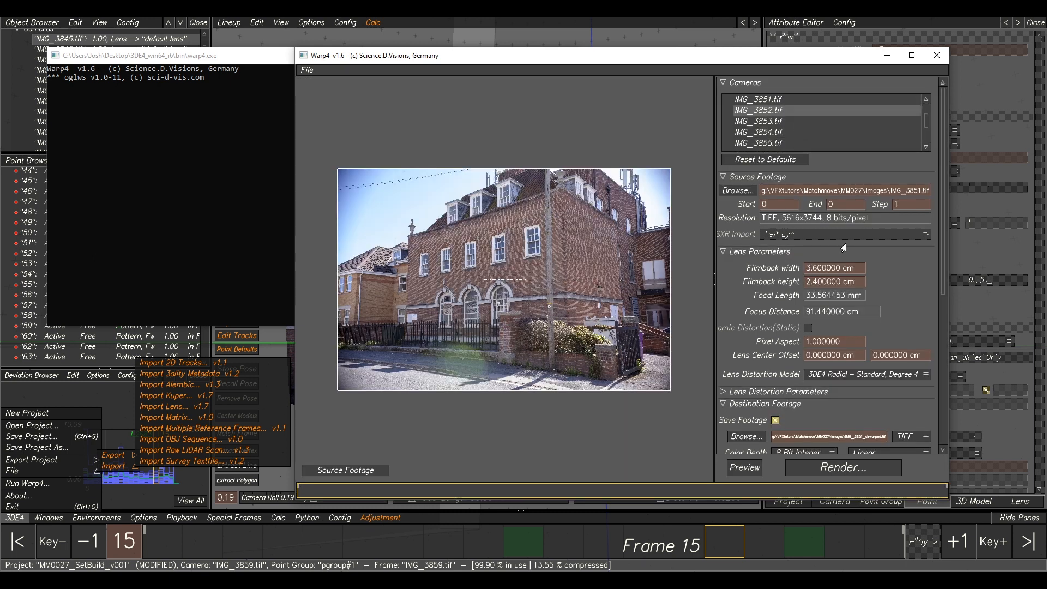
click(844, 467)
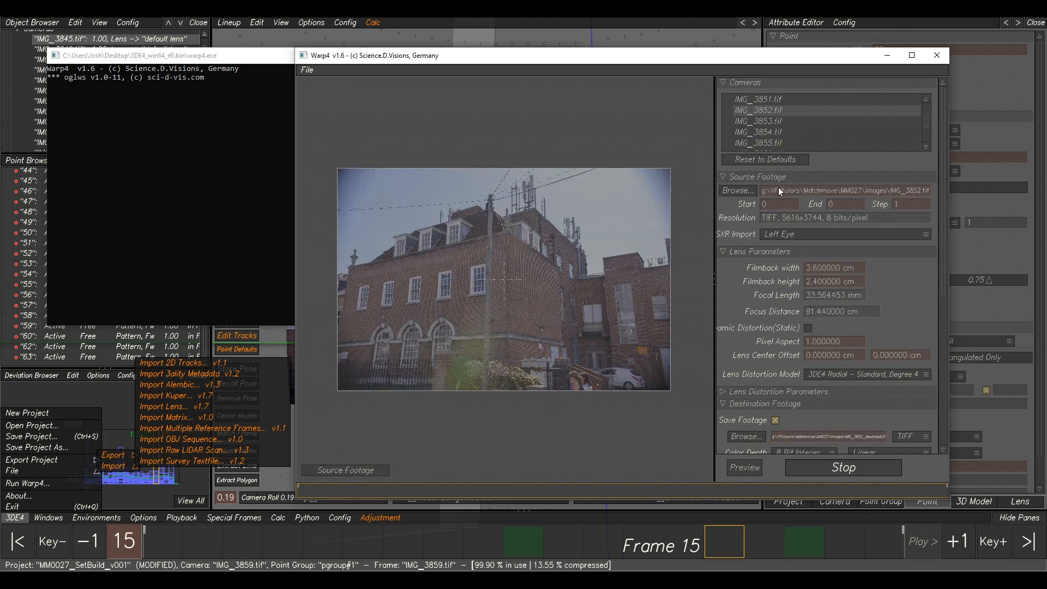
click(763, 122)
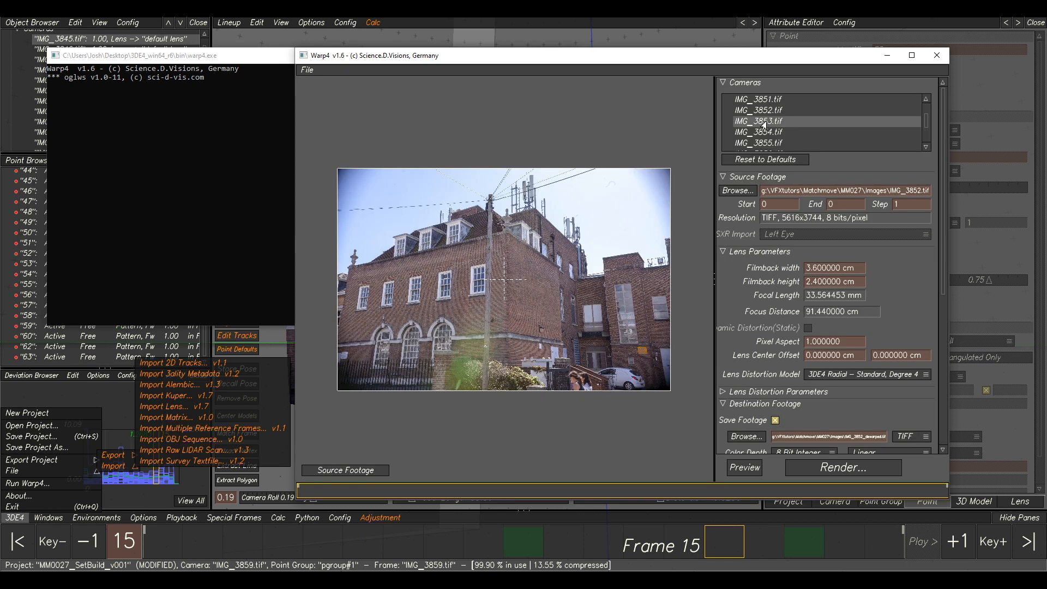
click(860, 467)
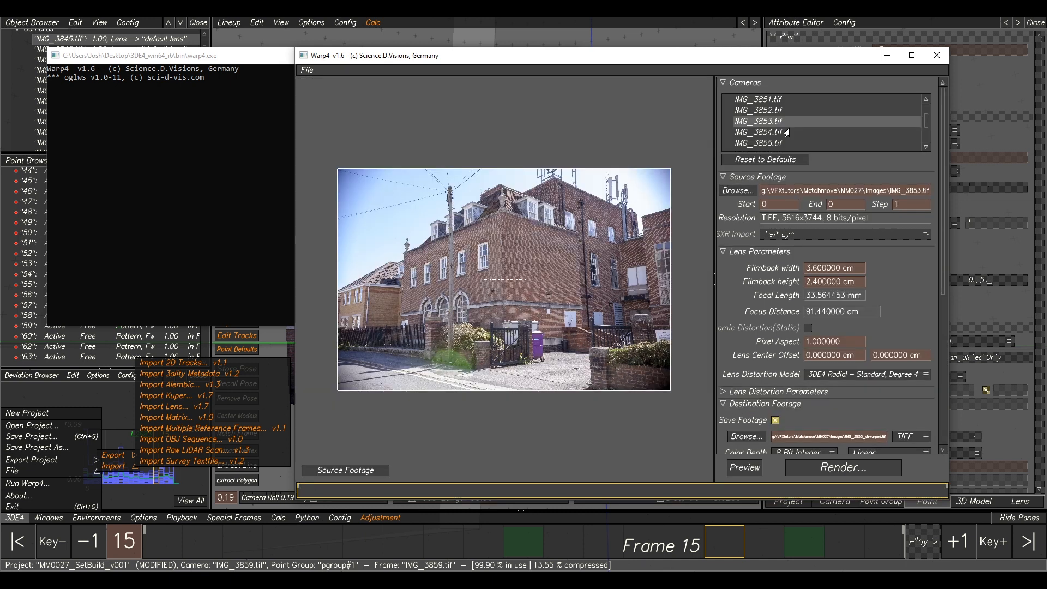
click(785, 132)
click(872, 470)
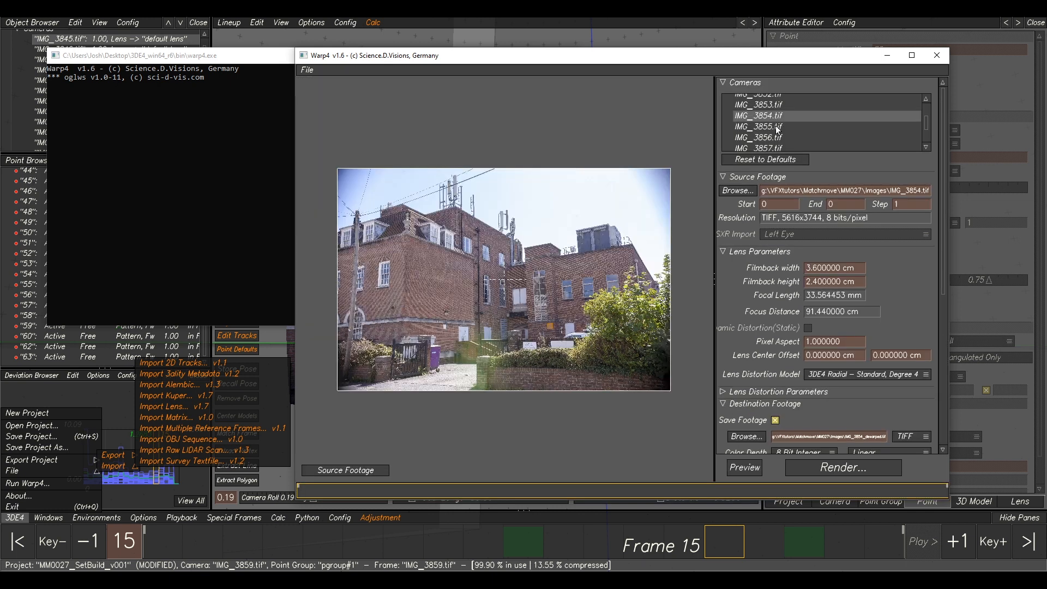
Render the undistorted footage for the IMG_3855.tif, IMG_3856.tif and IMG_3857.tif cameras, one after another.
click(780, 126)
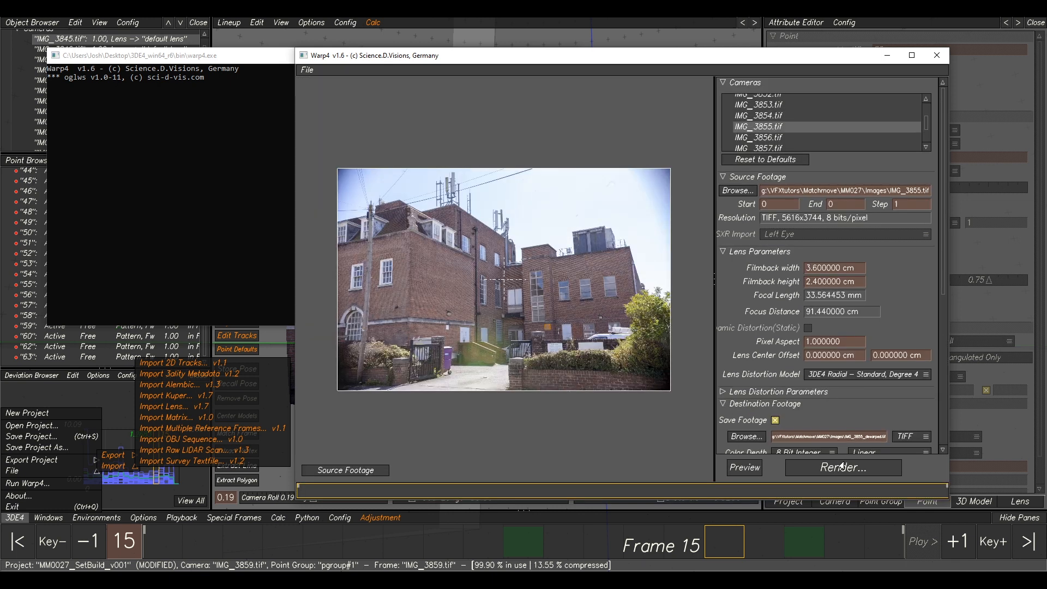
click(843, 467)
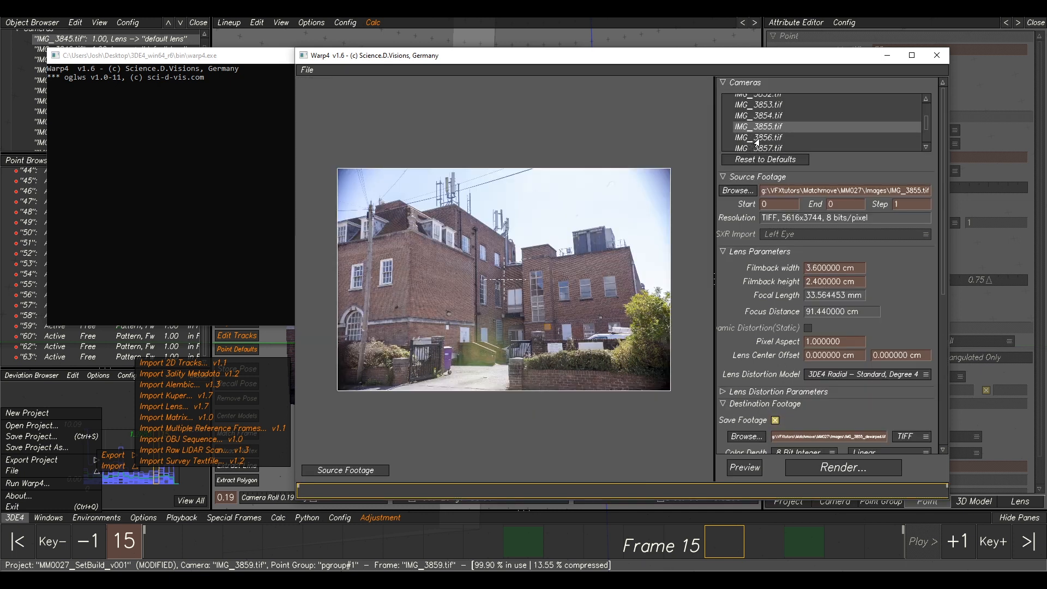
click(756, 136)
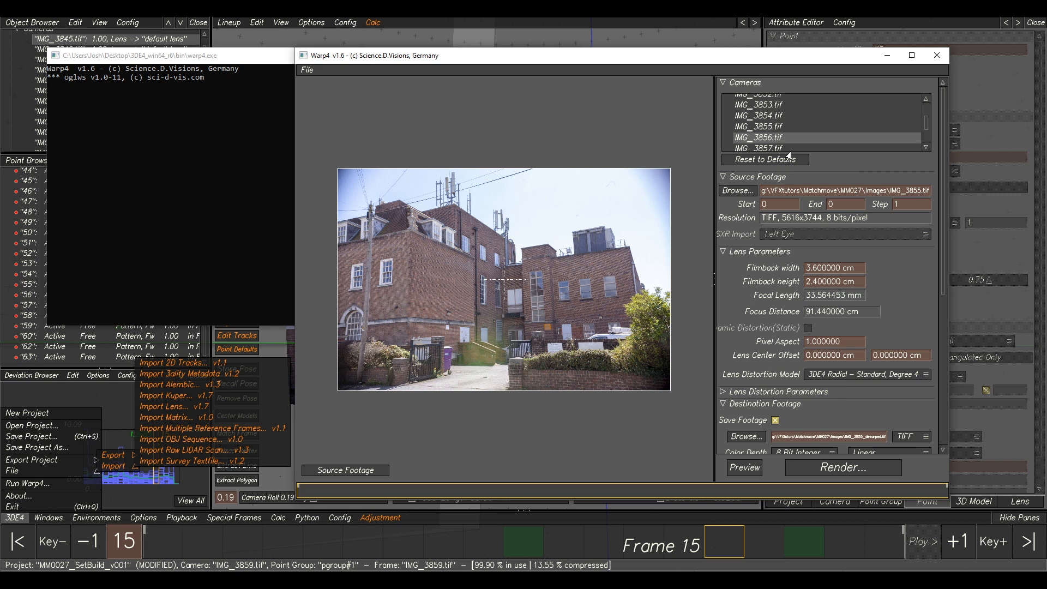
scroll(797, 144, down, 2)
scroll(798, 143, up, 1)
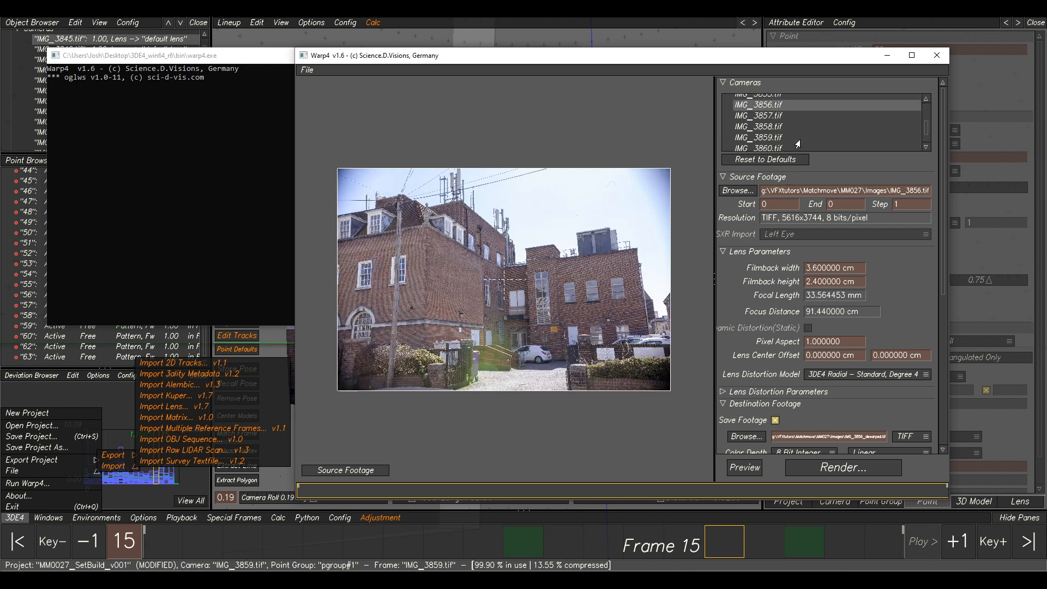
click(849, 467)
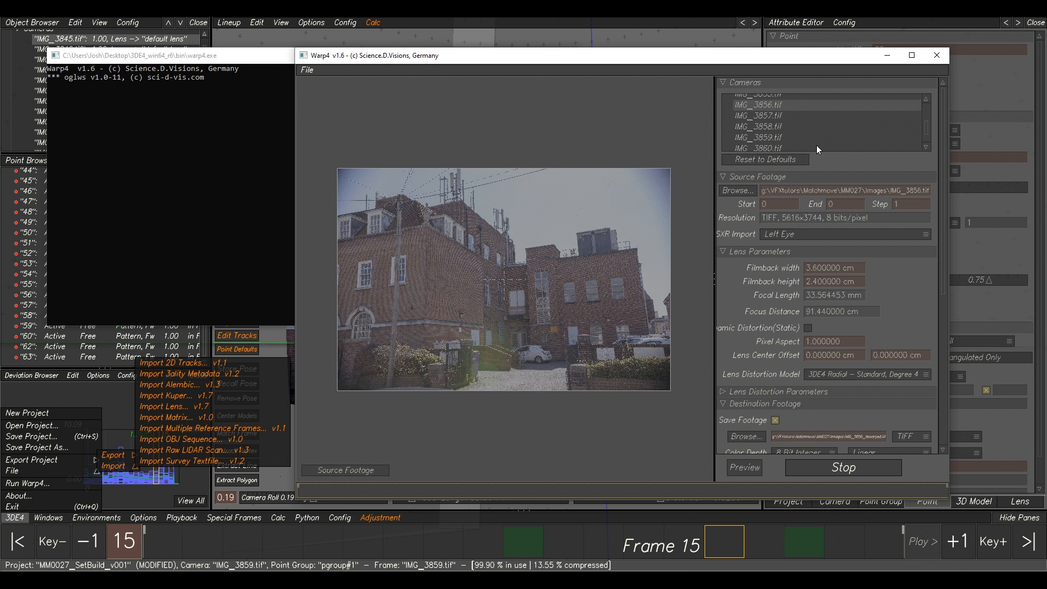
click(767, 117)
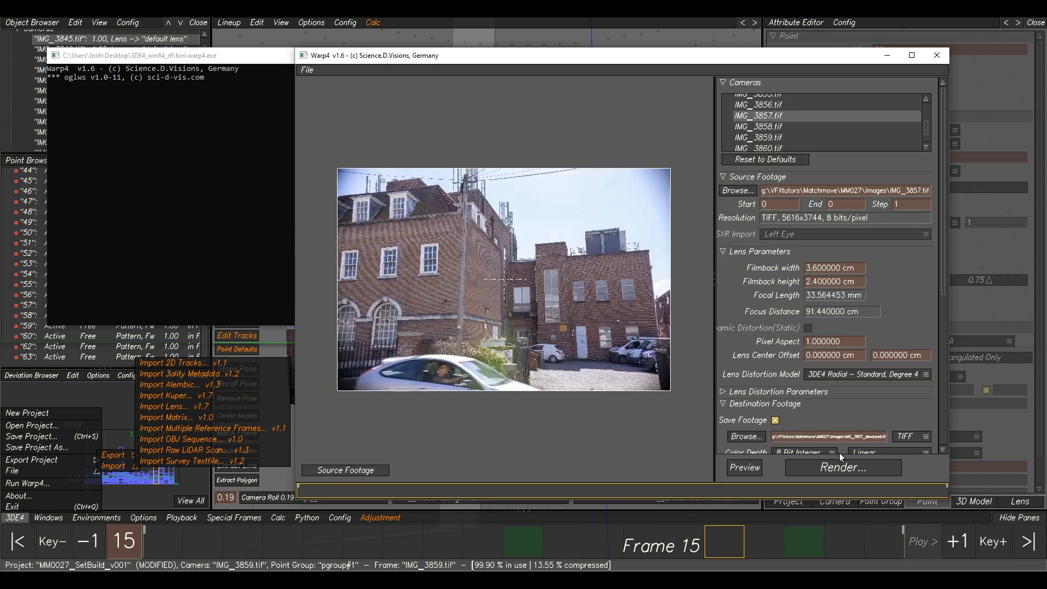
click(843, 467)
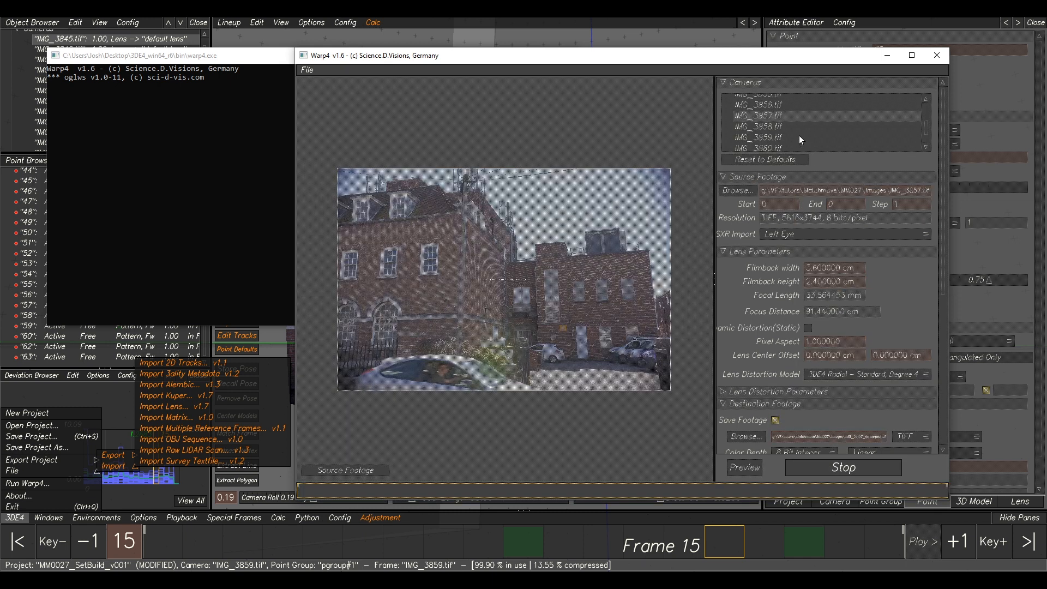
Render the undistorted footage for the IMG_3858.tif and IMG_3859.tif cameras, one after another.
click(767, 129)
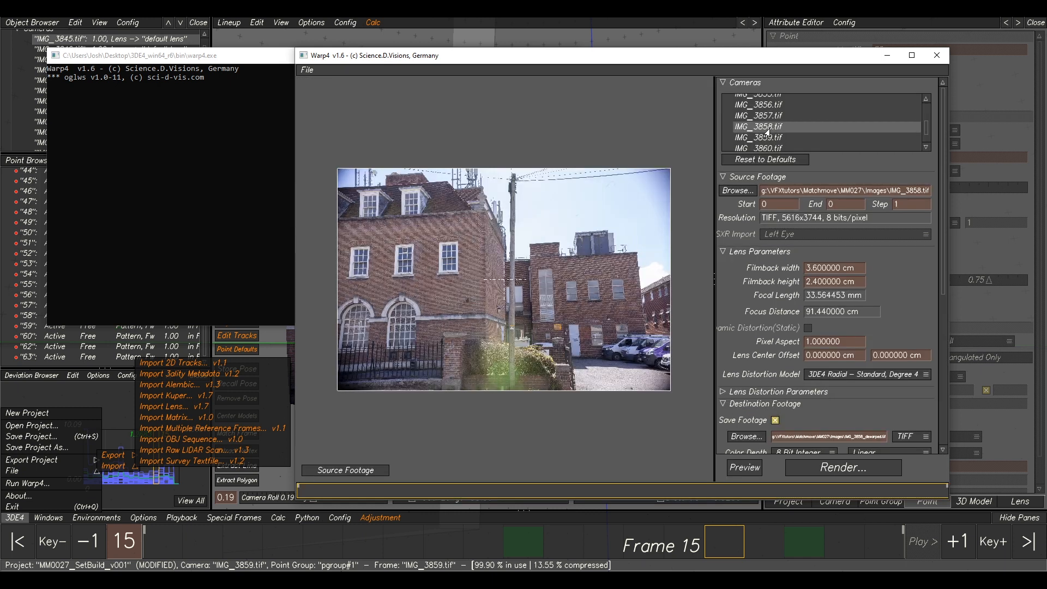
click(774, 139)
click(774, 129)
click(774, 139)
click(773, 126)
click(843, 467)
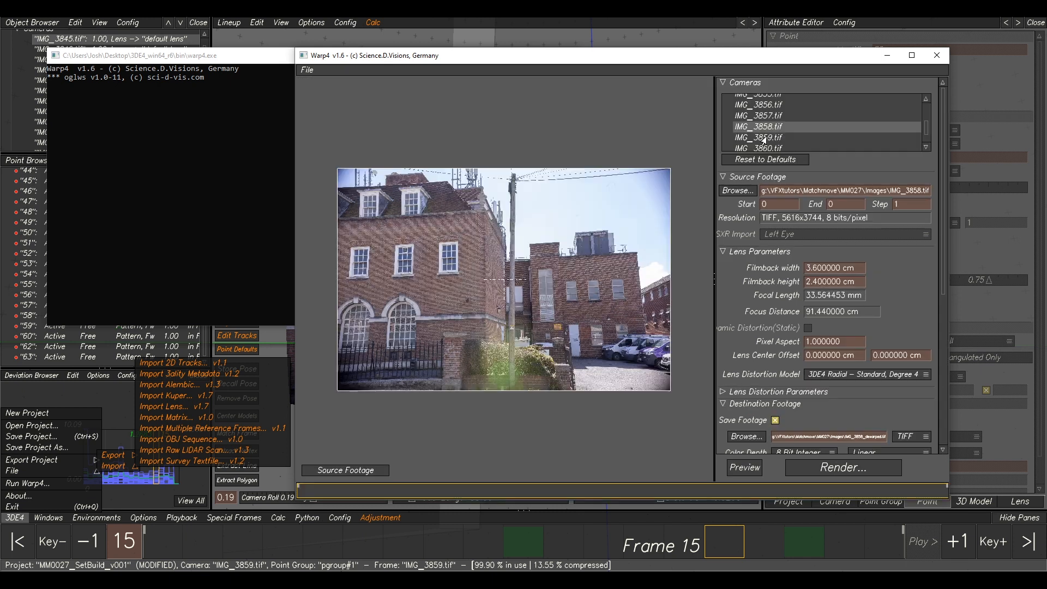
click(764, 140)
click(863, 466)
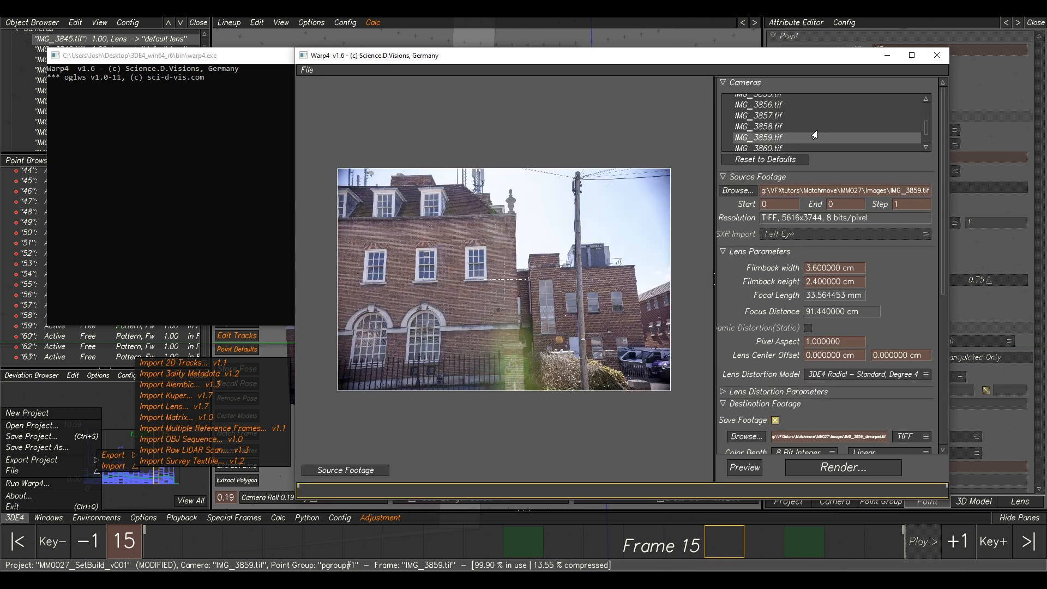
Render the undistorted footage for the IMG_3860.tif, IMG_3861.tif and IMG_3862.tif cameras, and close Warp4.
scroll(812, 134, down, 2)
click(766, 126)
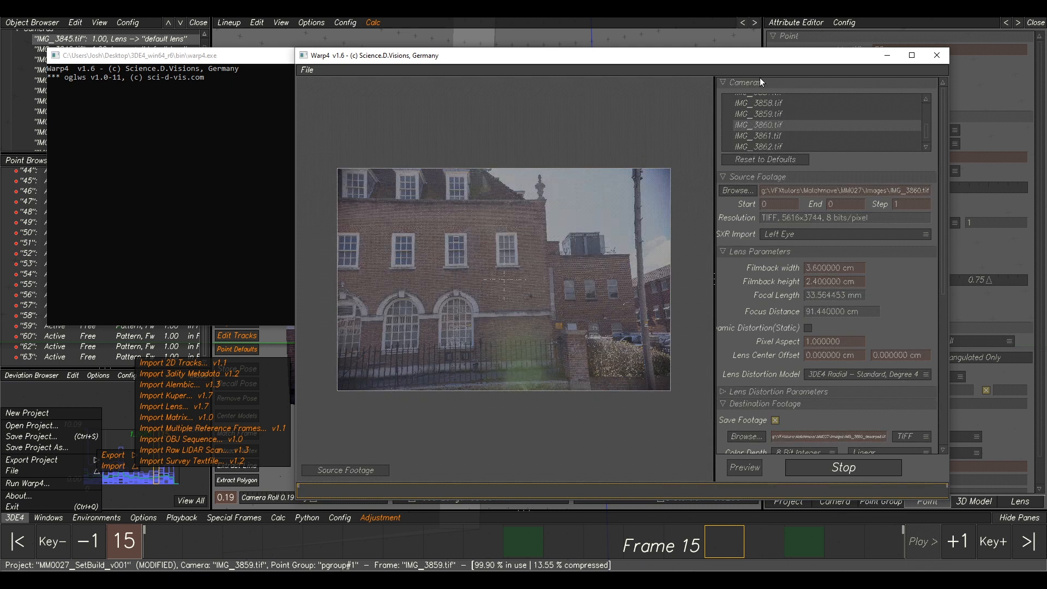
click(844, 468)
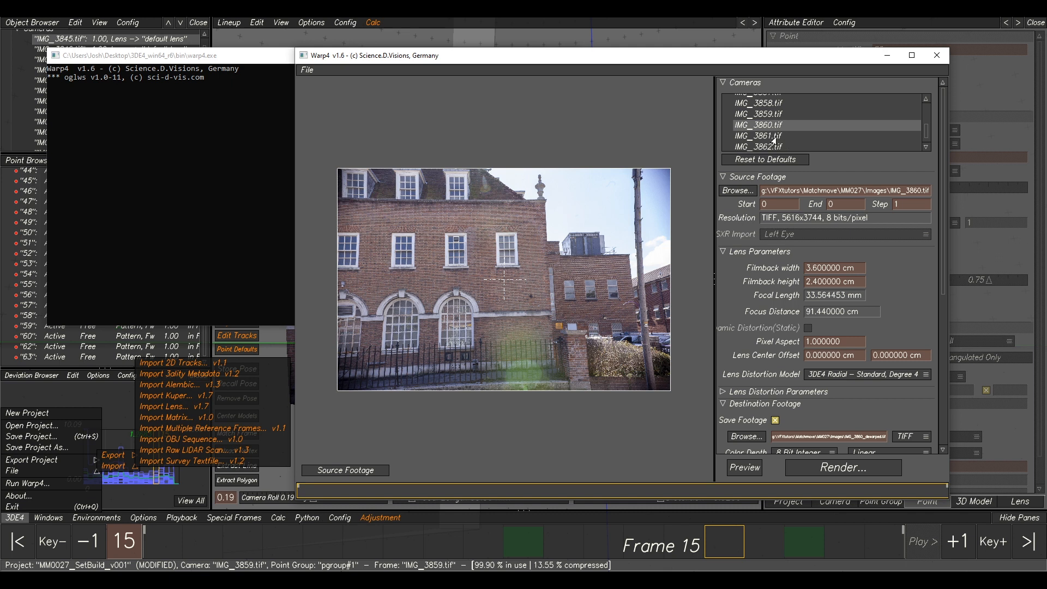
click(773, 137)
click(844, 467)
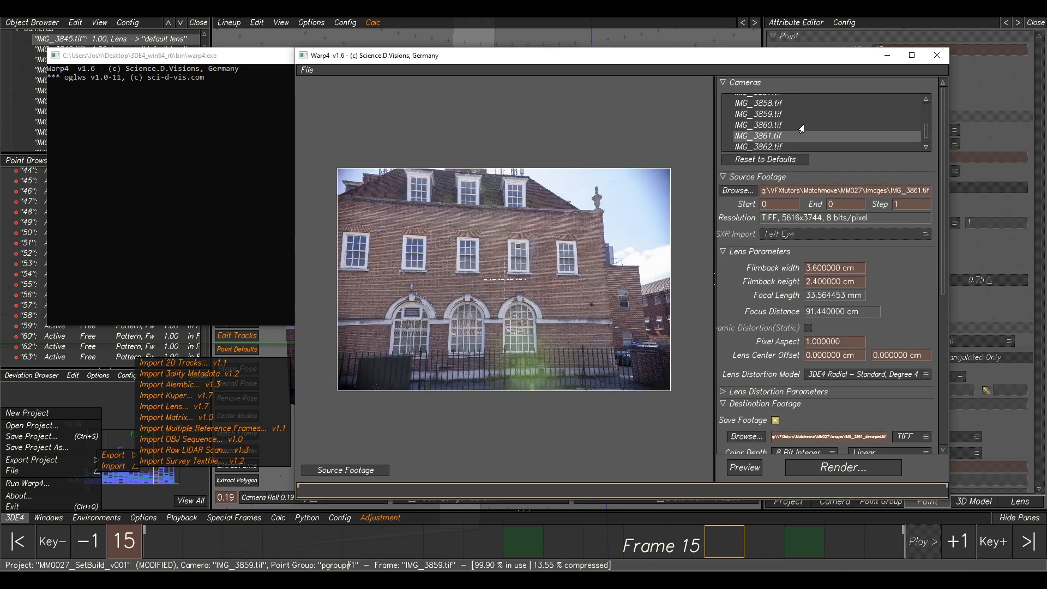
scroll(773, 131, down, 1)
click(774, 130)
click(844, 467)
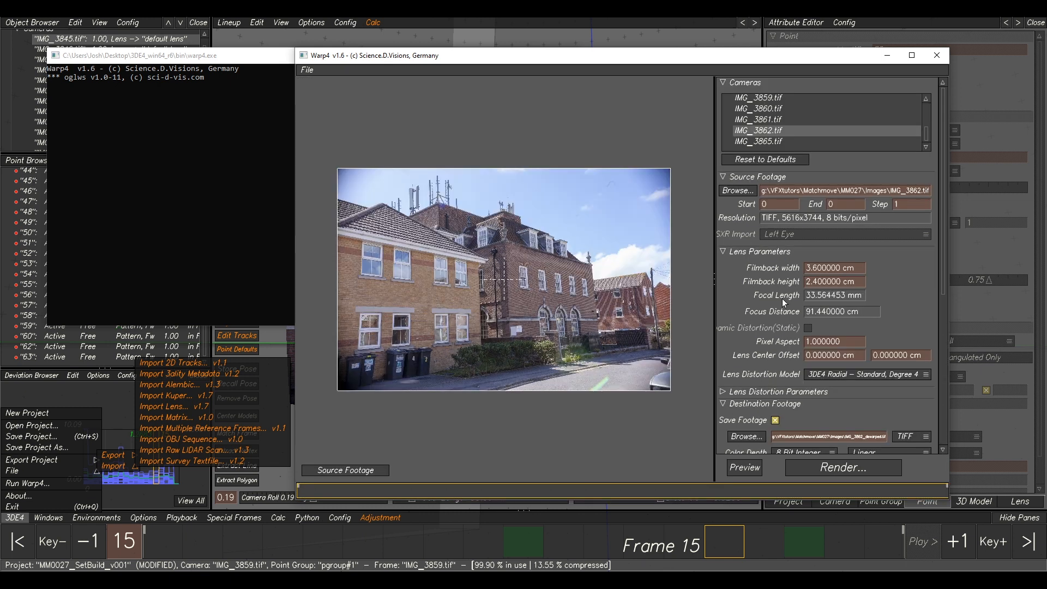
click(936, 55)
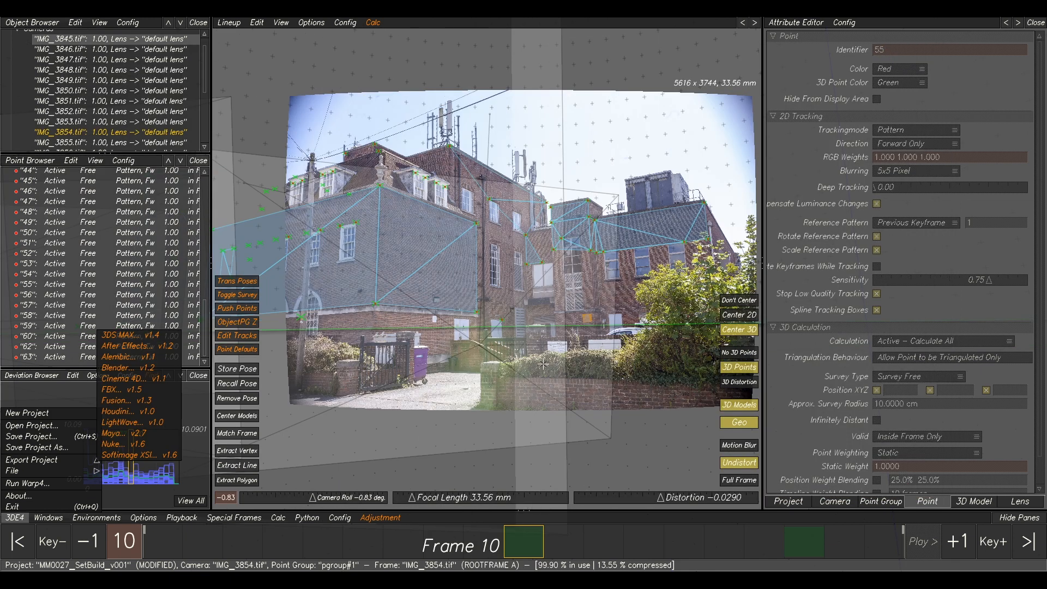
Export the project with all cameras as a Maya MEL script named MM0027_SetBuild_cams_v001 in the MM027\TUT folder.
click(543, 364)
click(12, 520)
mouse_move(53, 463)
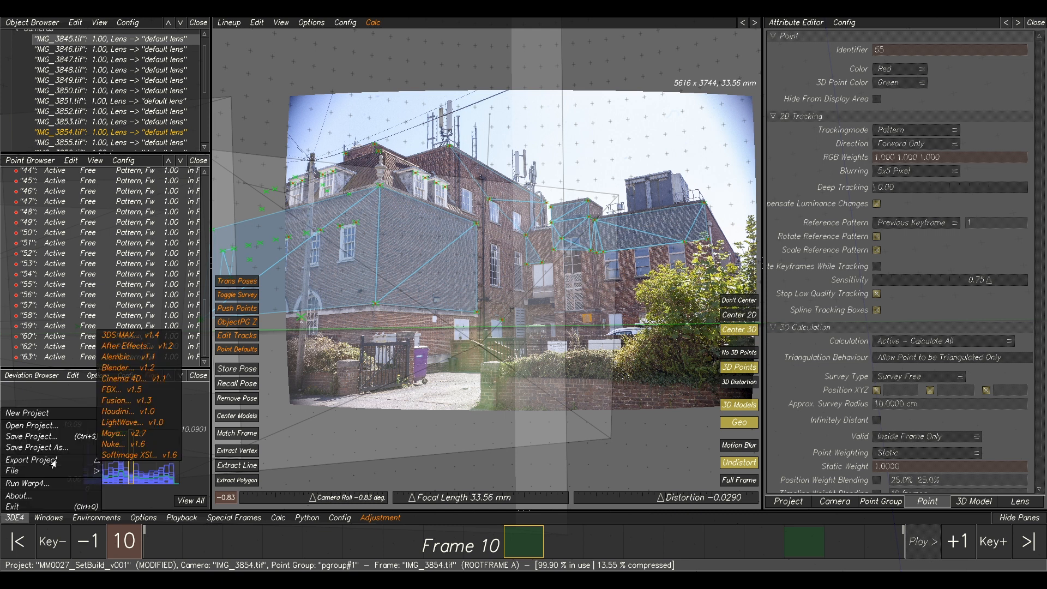
click(127, 436)
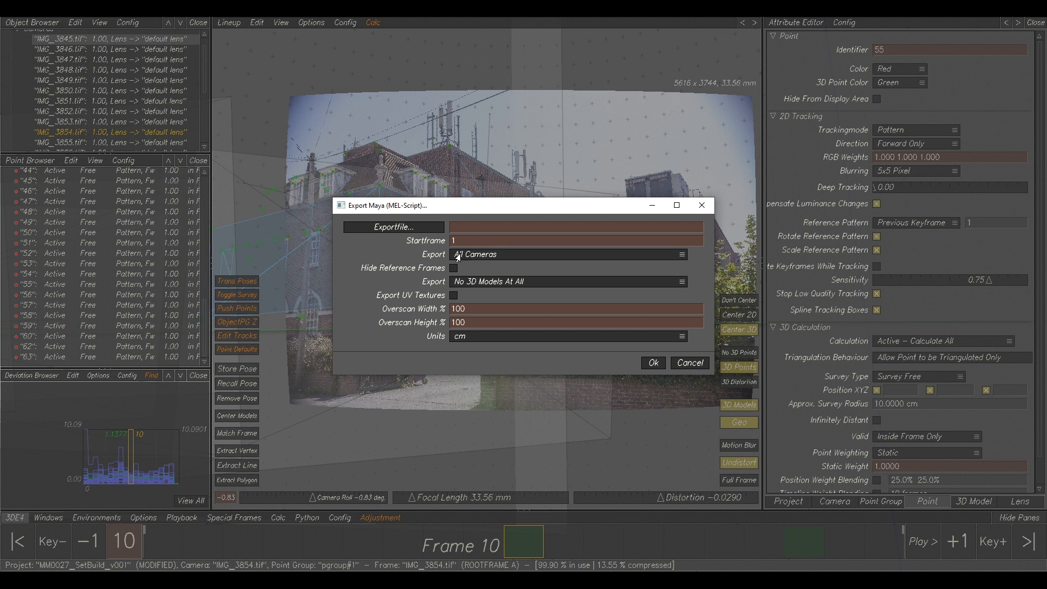
click(430, 228)
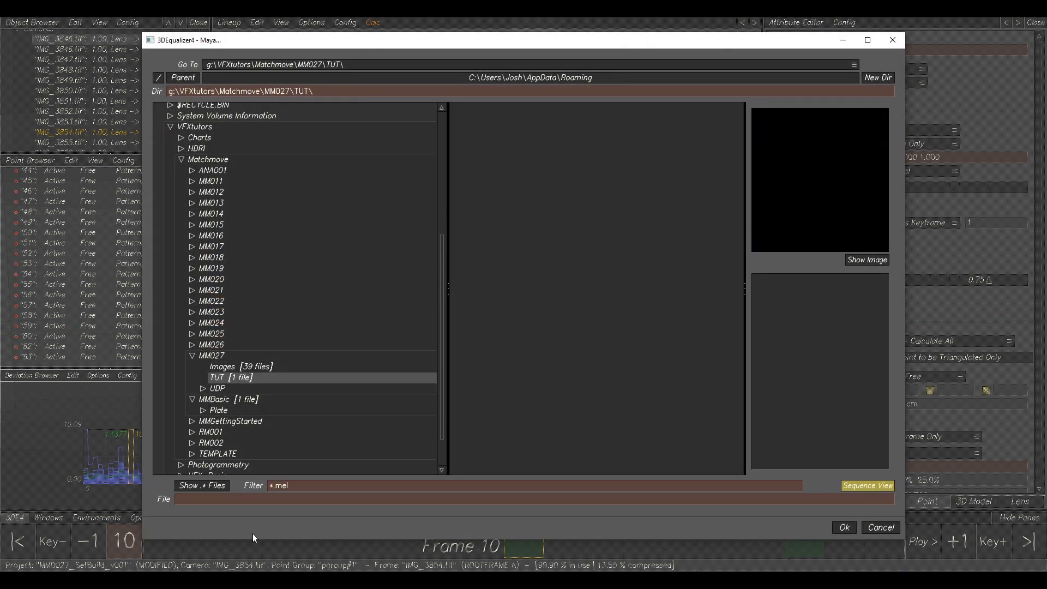
click(250, 498)
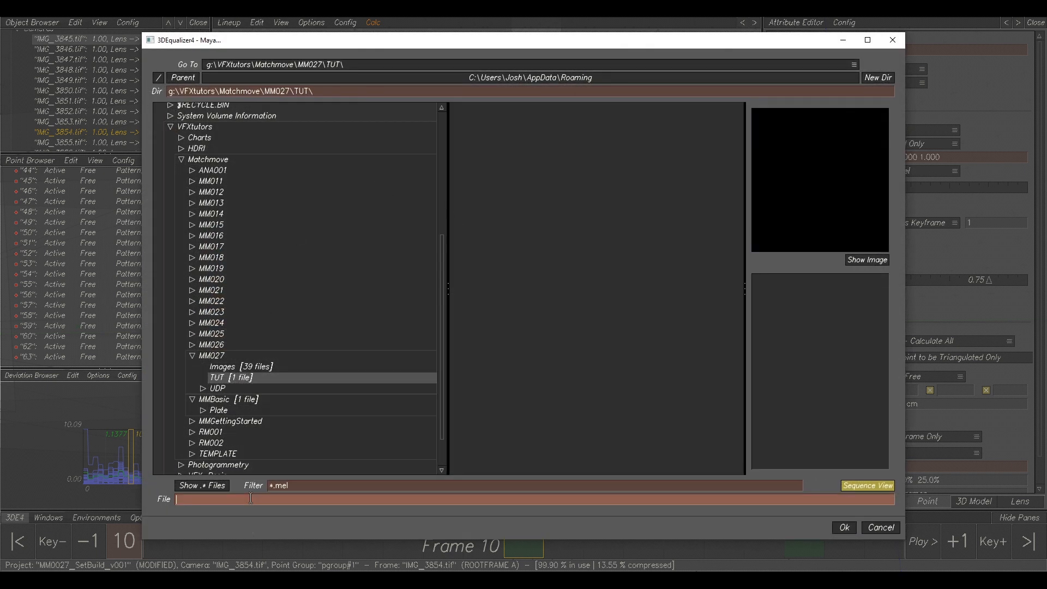
text(MM0027_SetBuild_cams_)
text(v001)
key(BackSpace)
text(c)
click(851, 527)
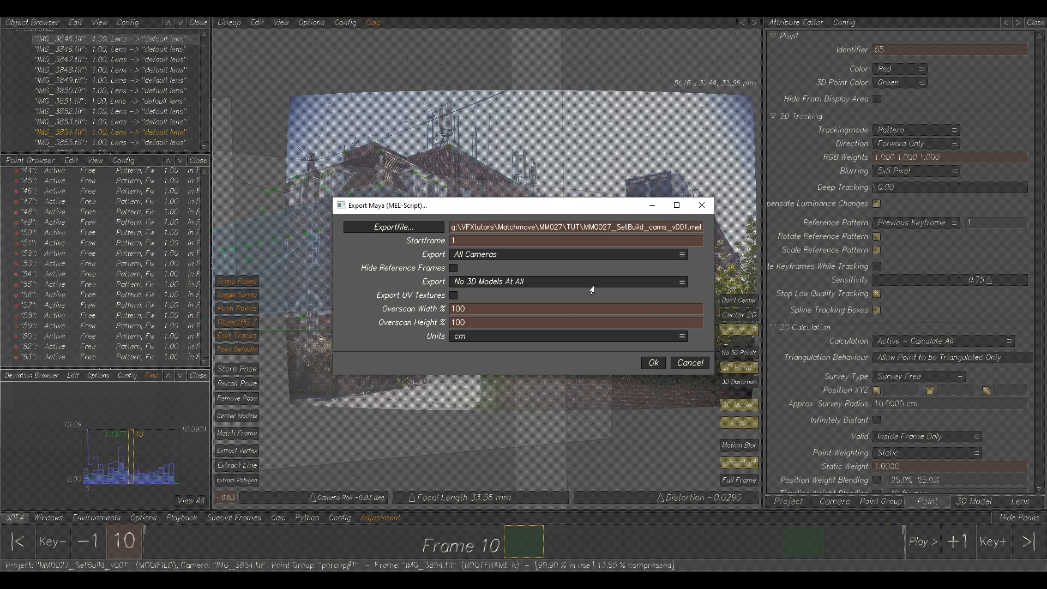
click(656, 363)
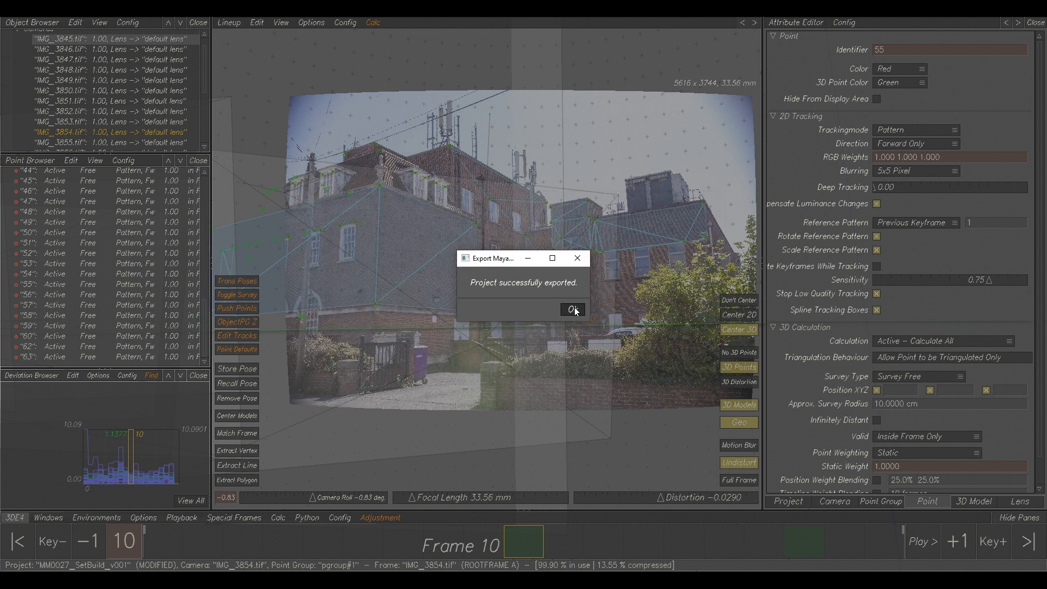
click(584, 310)
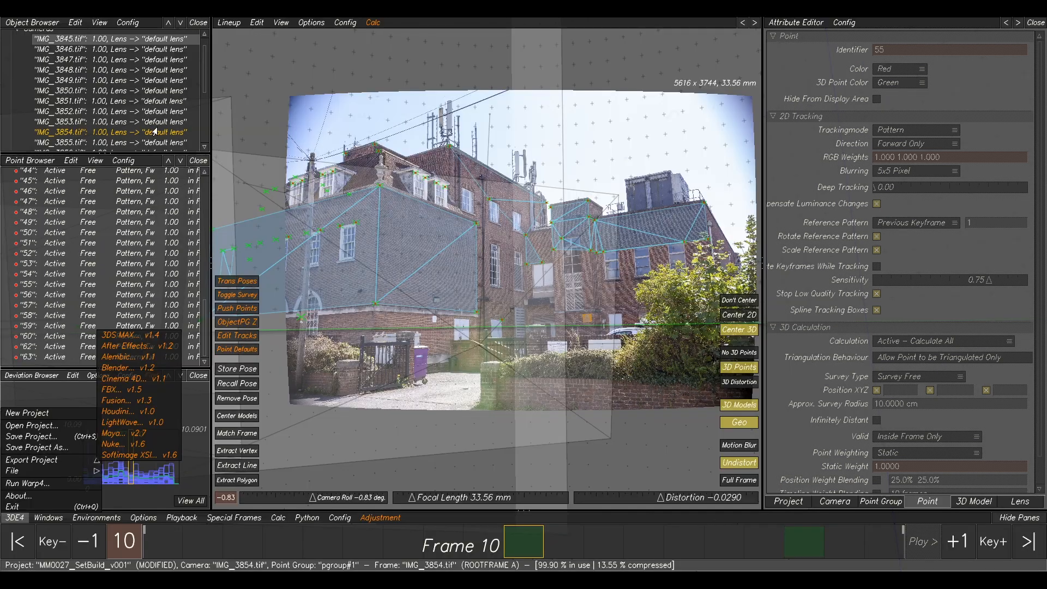
Export all the Point Mesh 3D models of pgroup#1 as an OBJ file named PCmesh_v001 in the MM027\TUT folder.
scroll(141, 121, up, 1)
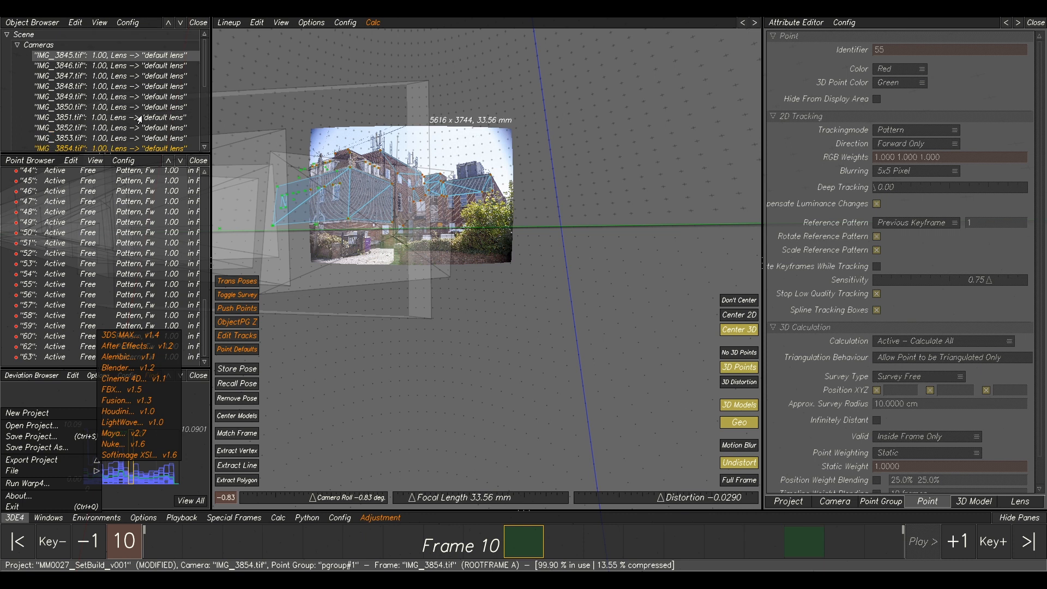
click(15, 48)
click(27, 66)
click(38, 86)
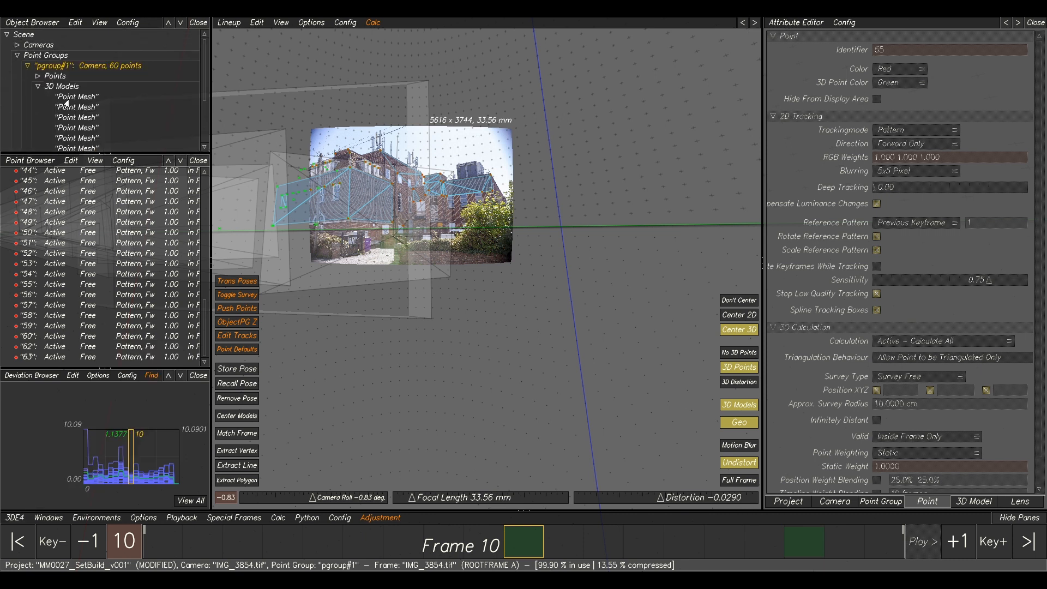
click(69, 103)
scroll(113, 112, down, 3)
shift+click(96, 104)
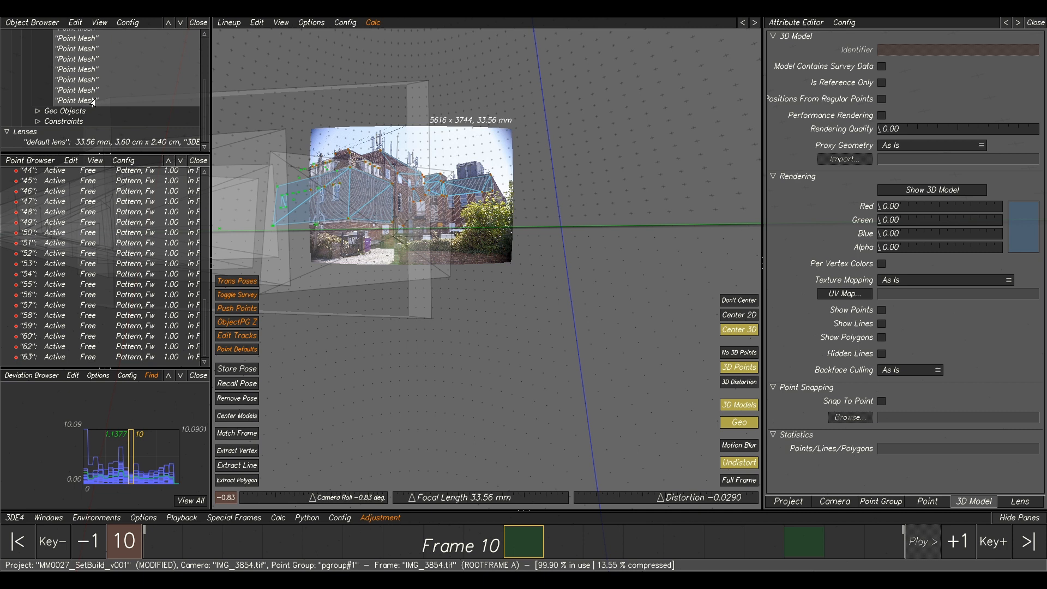
key(F6)
alt+drag(530, 161, 453, 158)
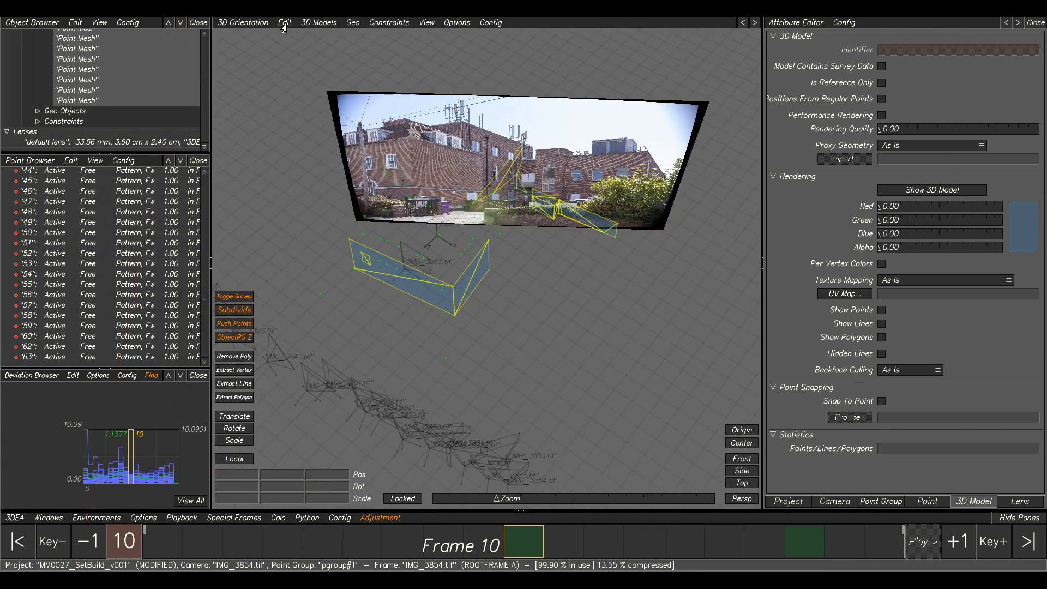
click(311, 25)
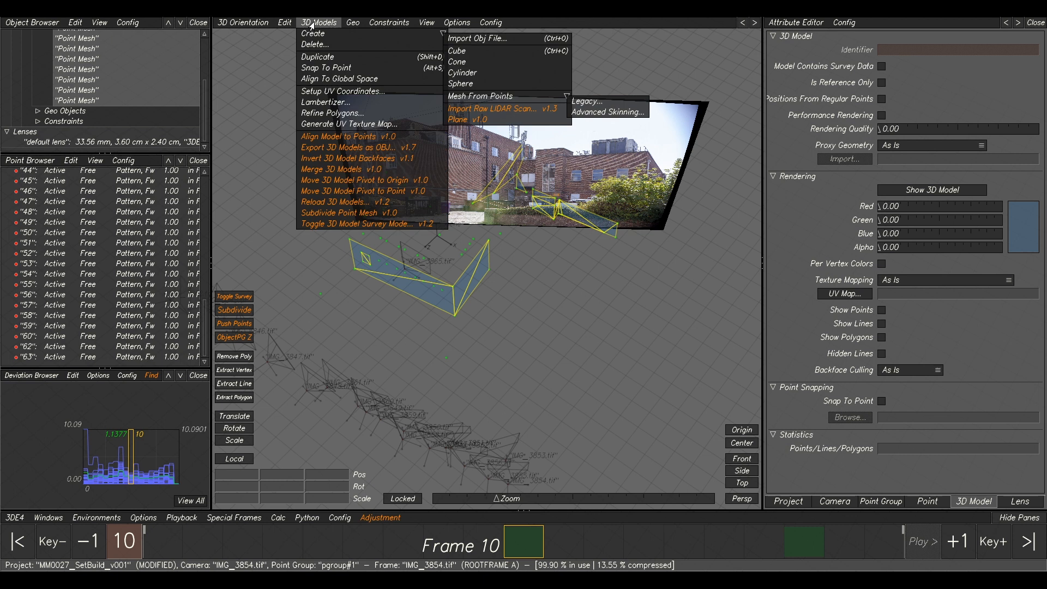
click(338, 148)
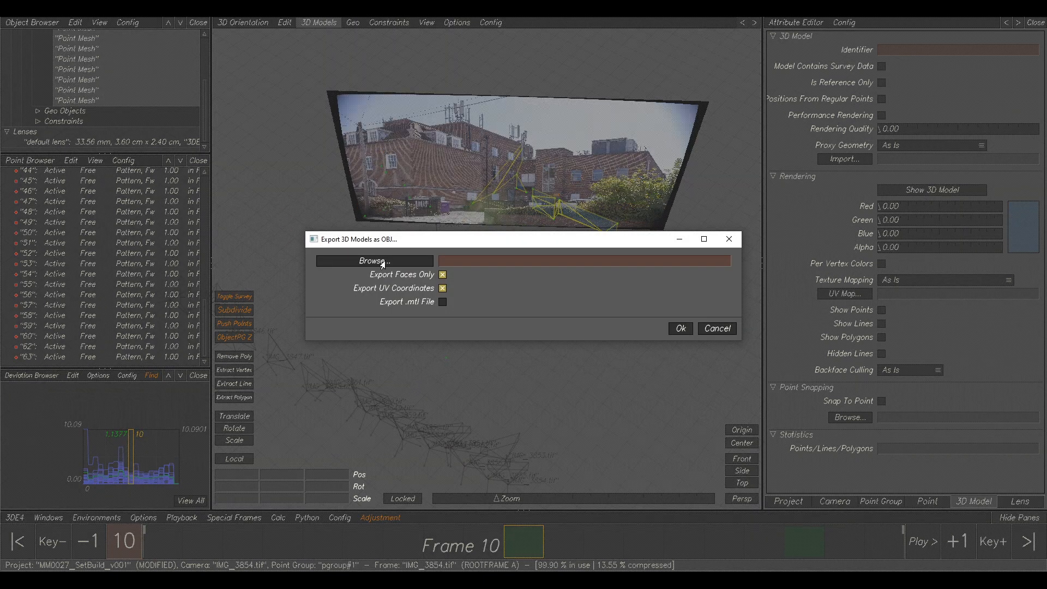
click(381, 261)
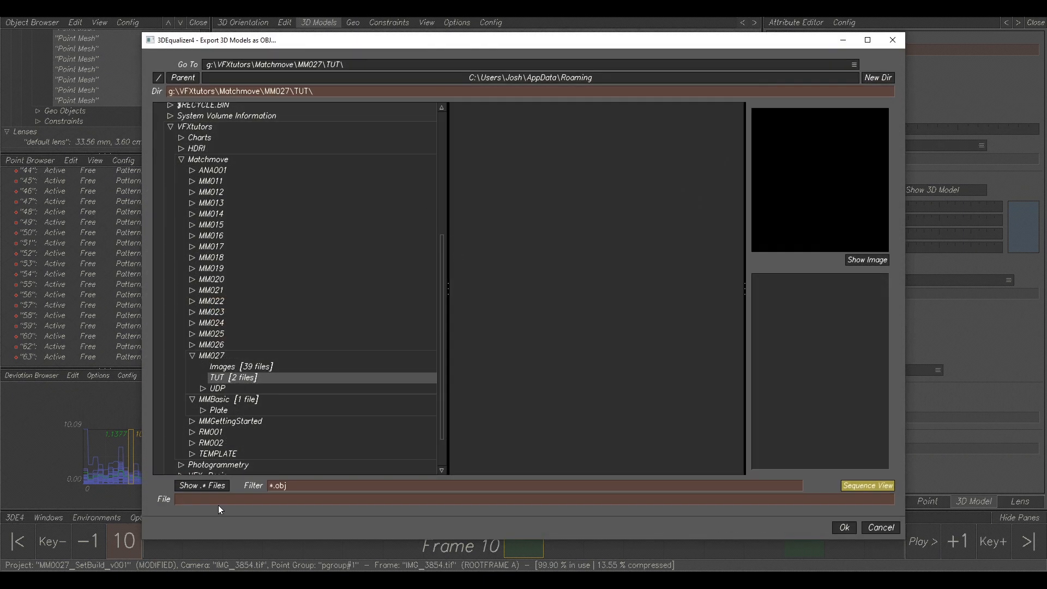
click(206, 498)
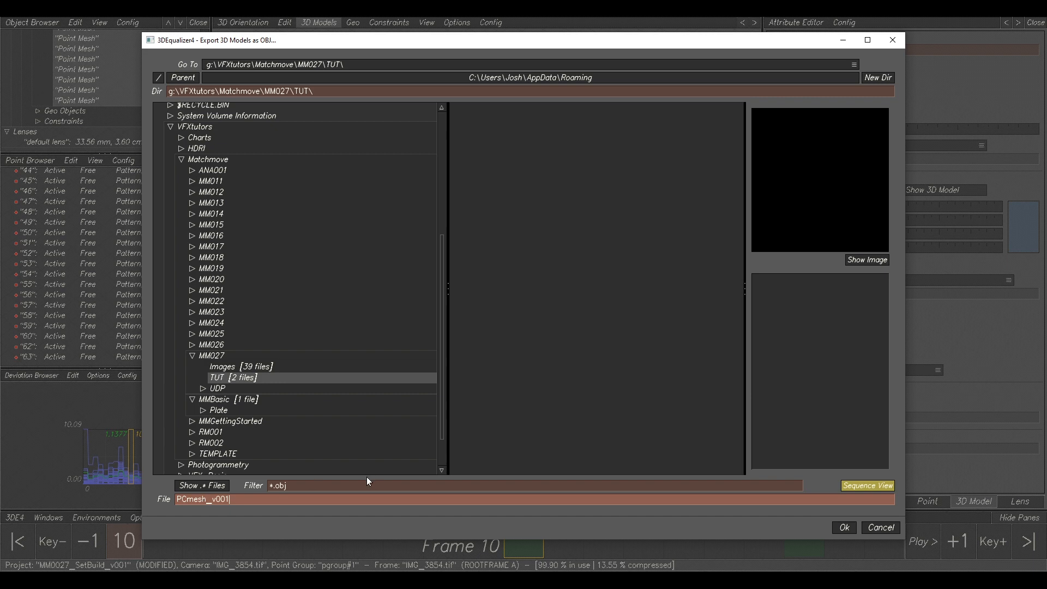
click(844, 526)
click(681, 328)
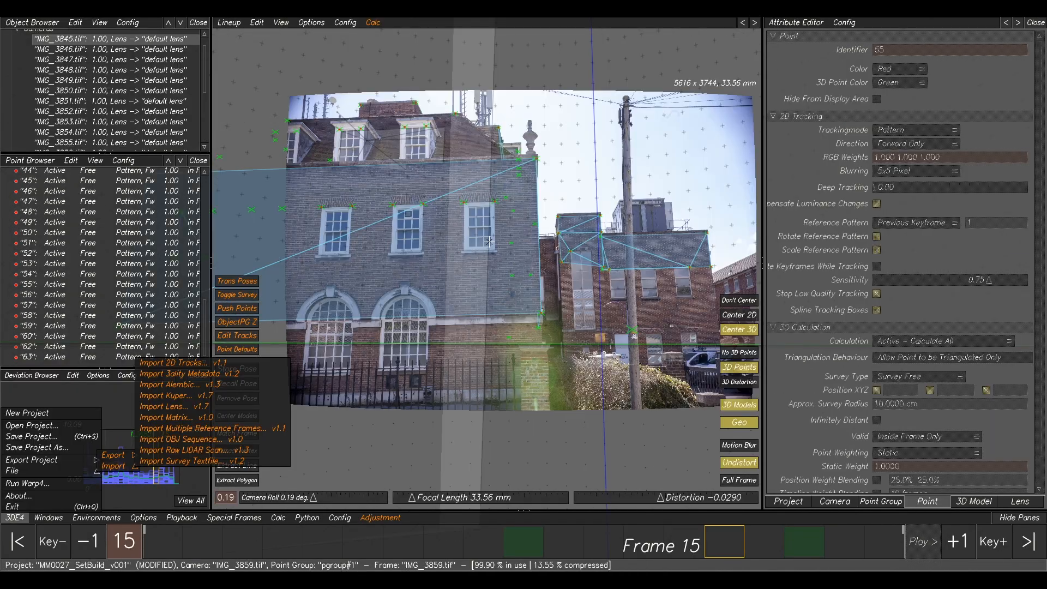
Examine the building meshes and camera positions from several angles in the 3D orientation view, and return to the lineup view at frame 10.
drag(697, 551, 448, 538)
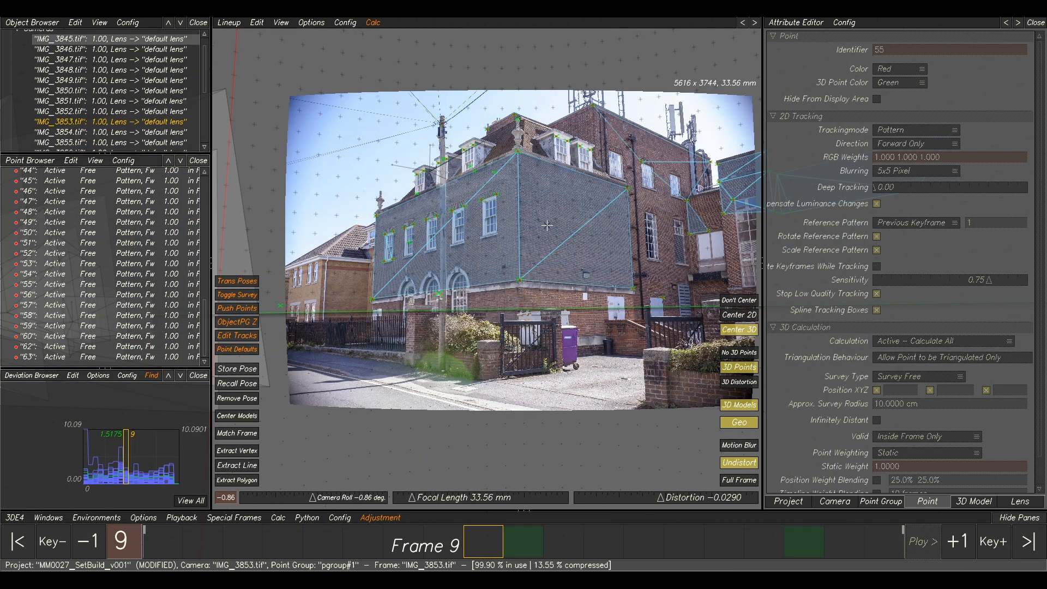
key(F6)
alt+drag(657, 233, 425, 204)
alt+drag(523, 208, 473, 261)
alt+middle_drag(473, 261, 521, 303)
scroll(521, 303, up, 5)
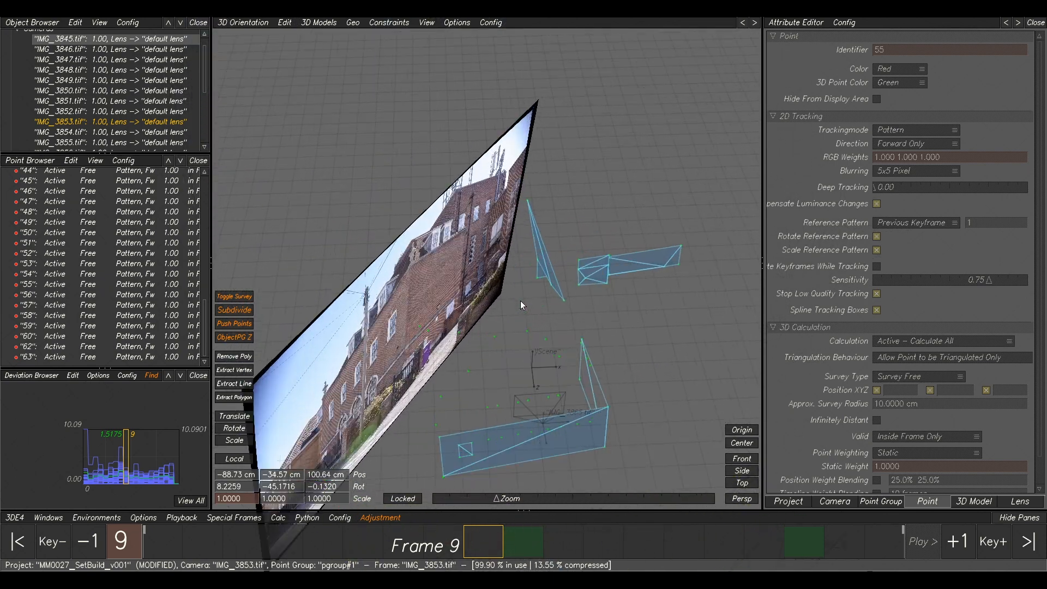
alt+drag(522, 306, 531, 318)
alt+drag(632, 327, 621, 281)
scroll(623, 284, down, 3)
scroll(532, 308, down, 3)
alt+drag(533, 308, 509, 362)
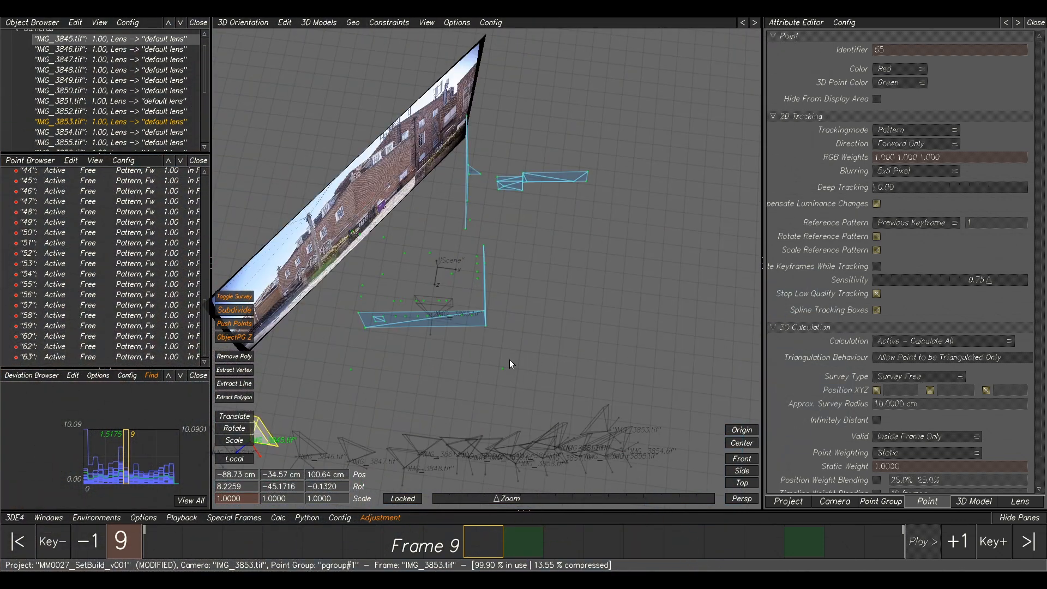
alt+drag(556, 313, 584, 408)
alt+drag(380, 262, 530, 299)
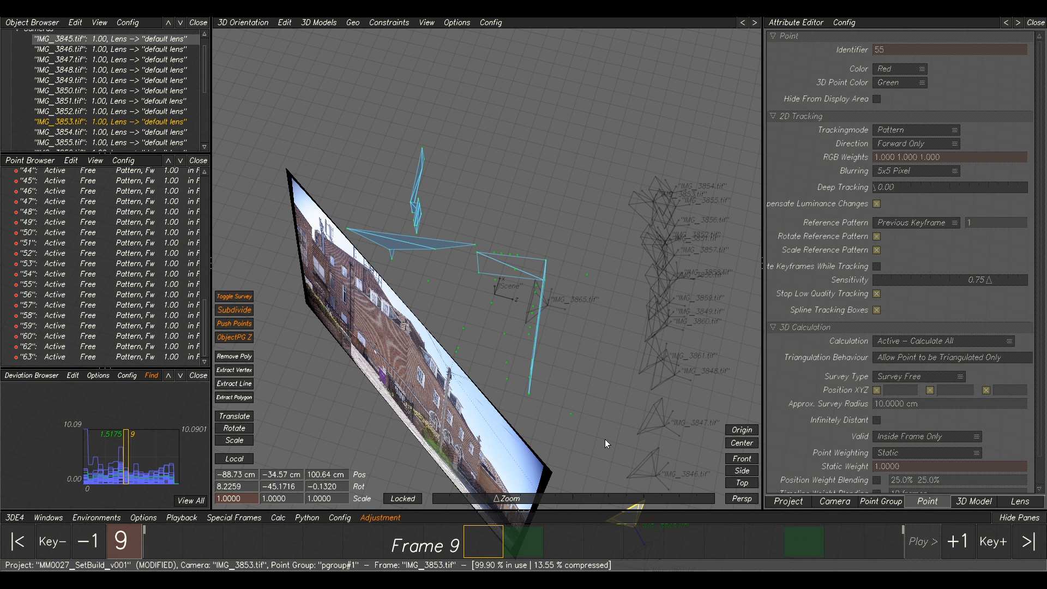
click(532, 536)
key(F2)
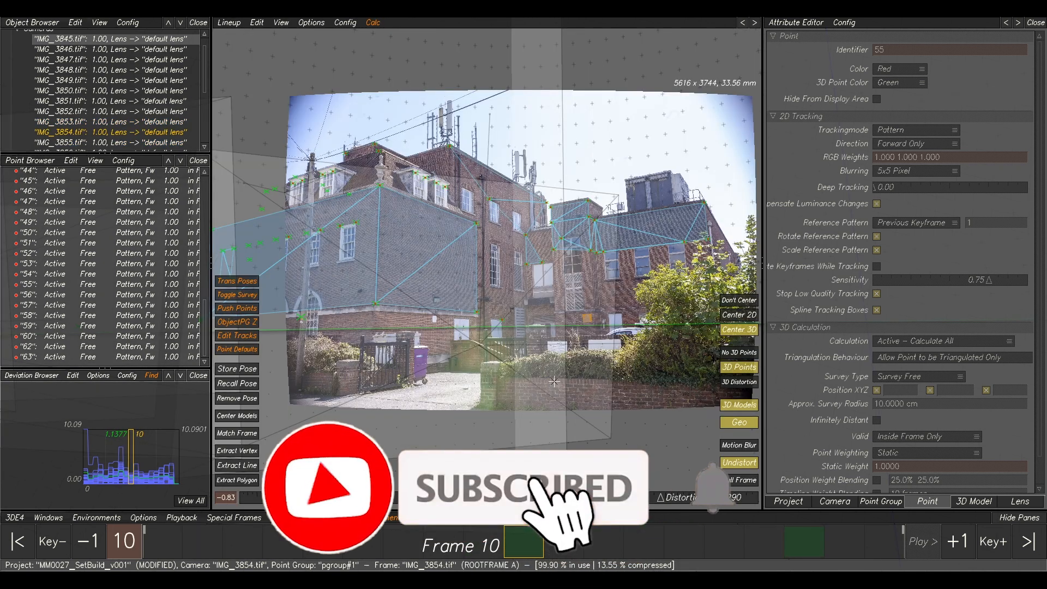